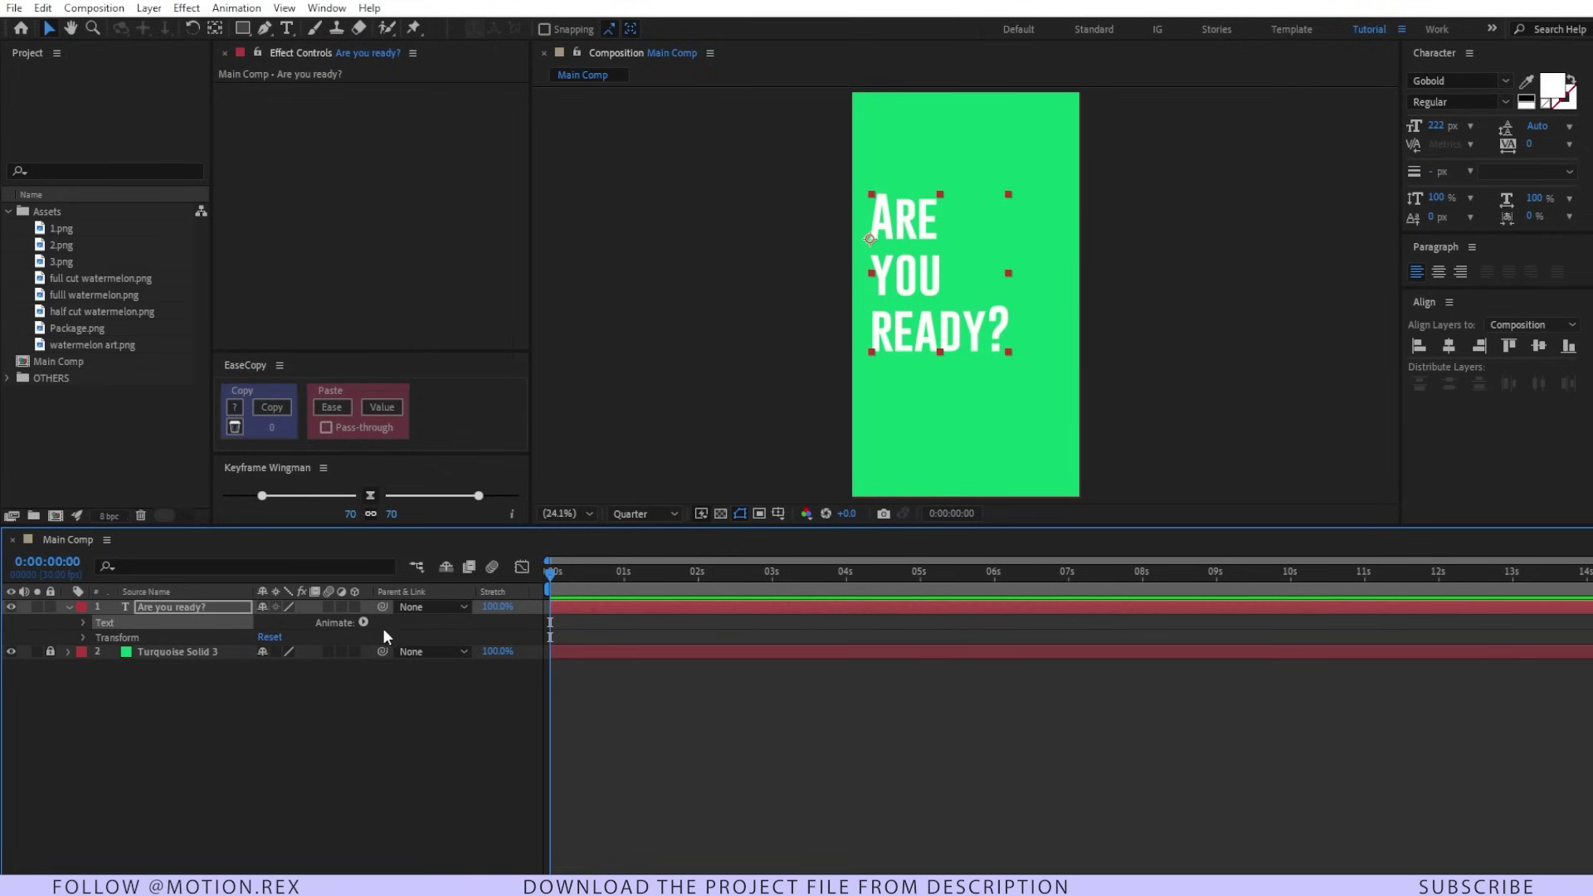
Add a text animator with Position -497, 0 and Opacity 0% to the "Are you ready?" layer
click(364, 622)
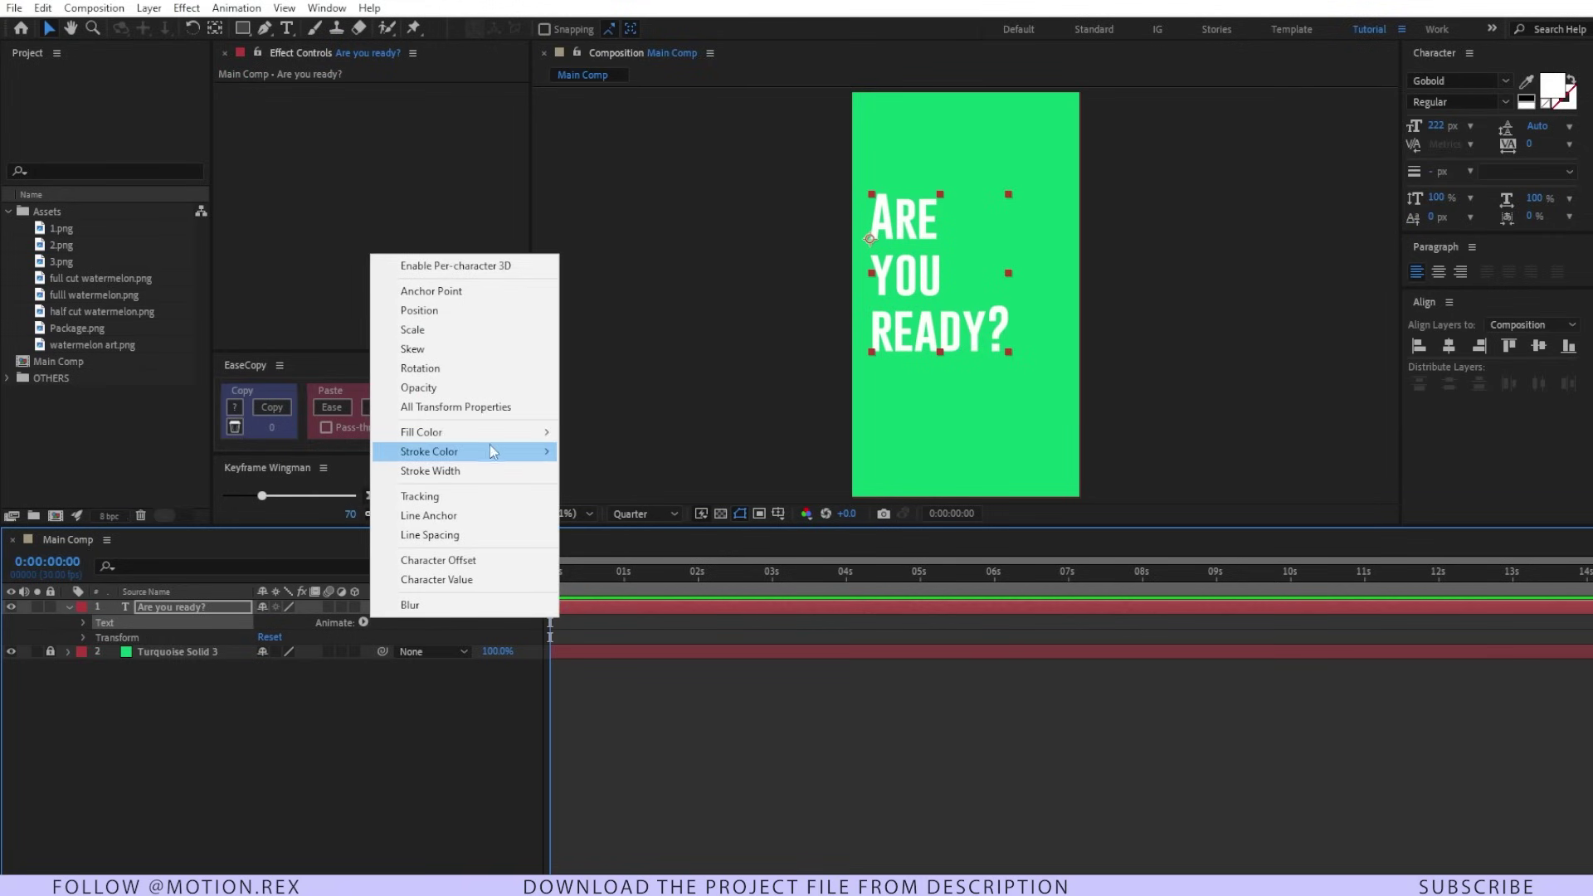
click(476, 317)
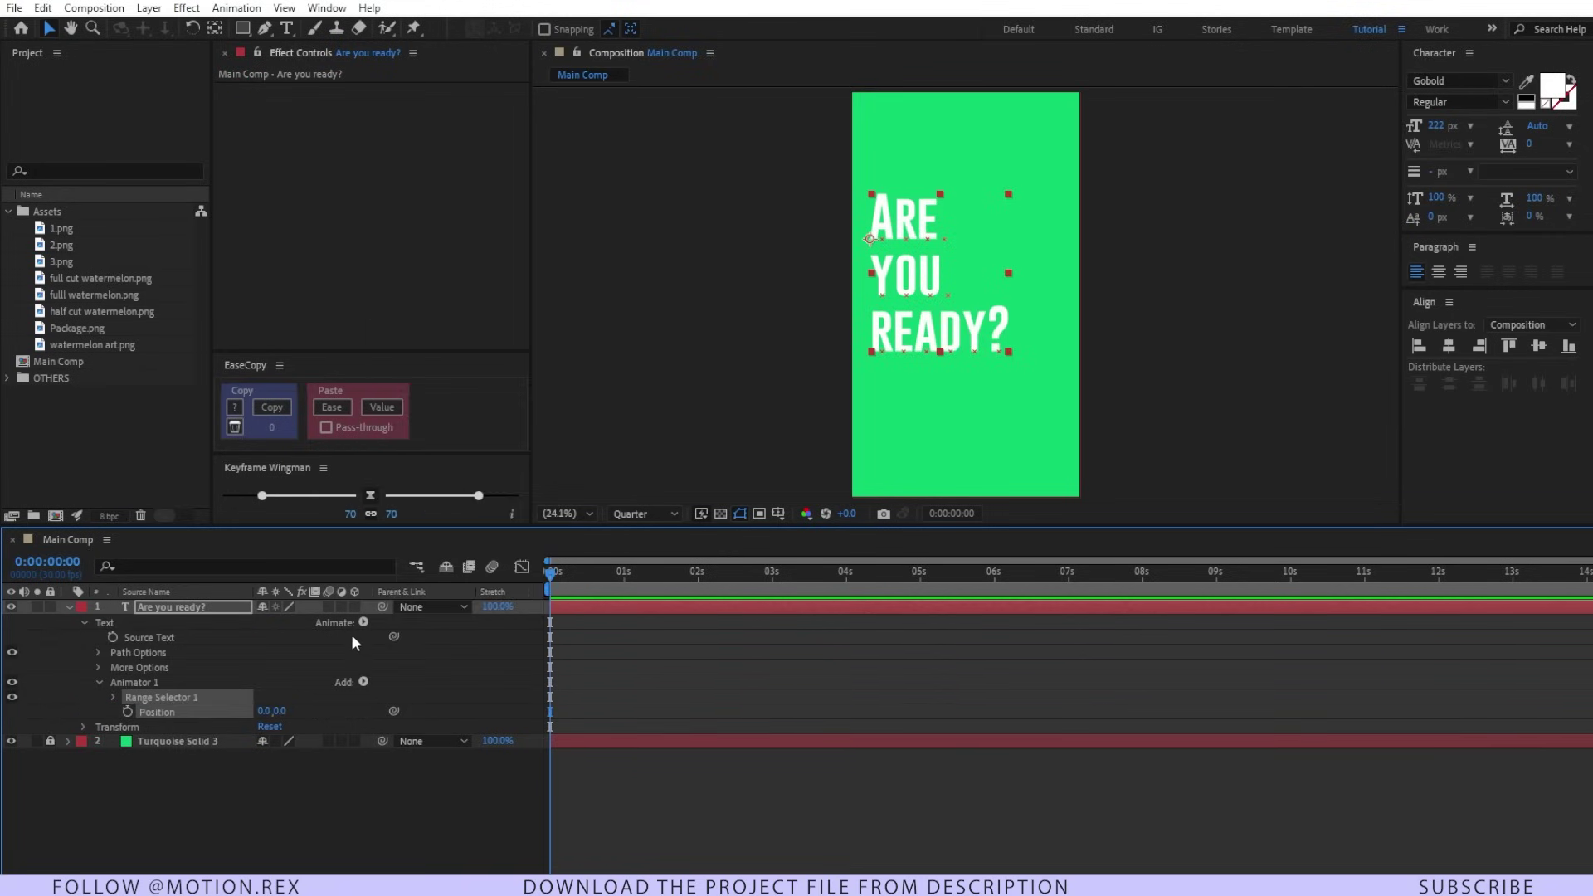
click(363, 682)
mouse_move(415, 689)
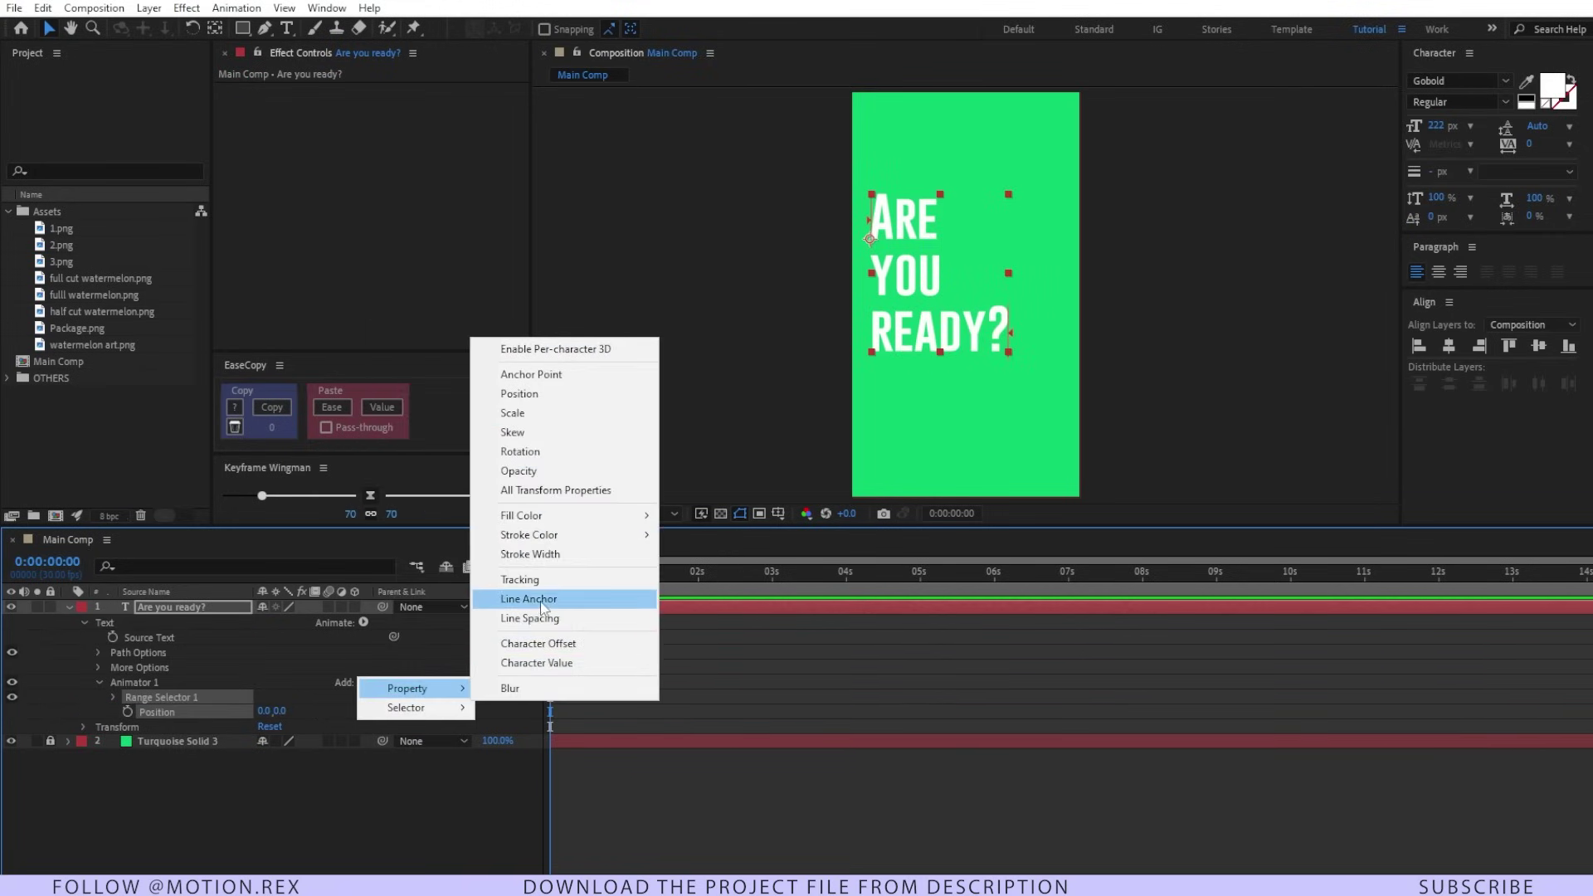
click(546, 473)
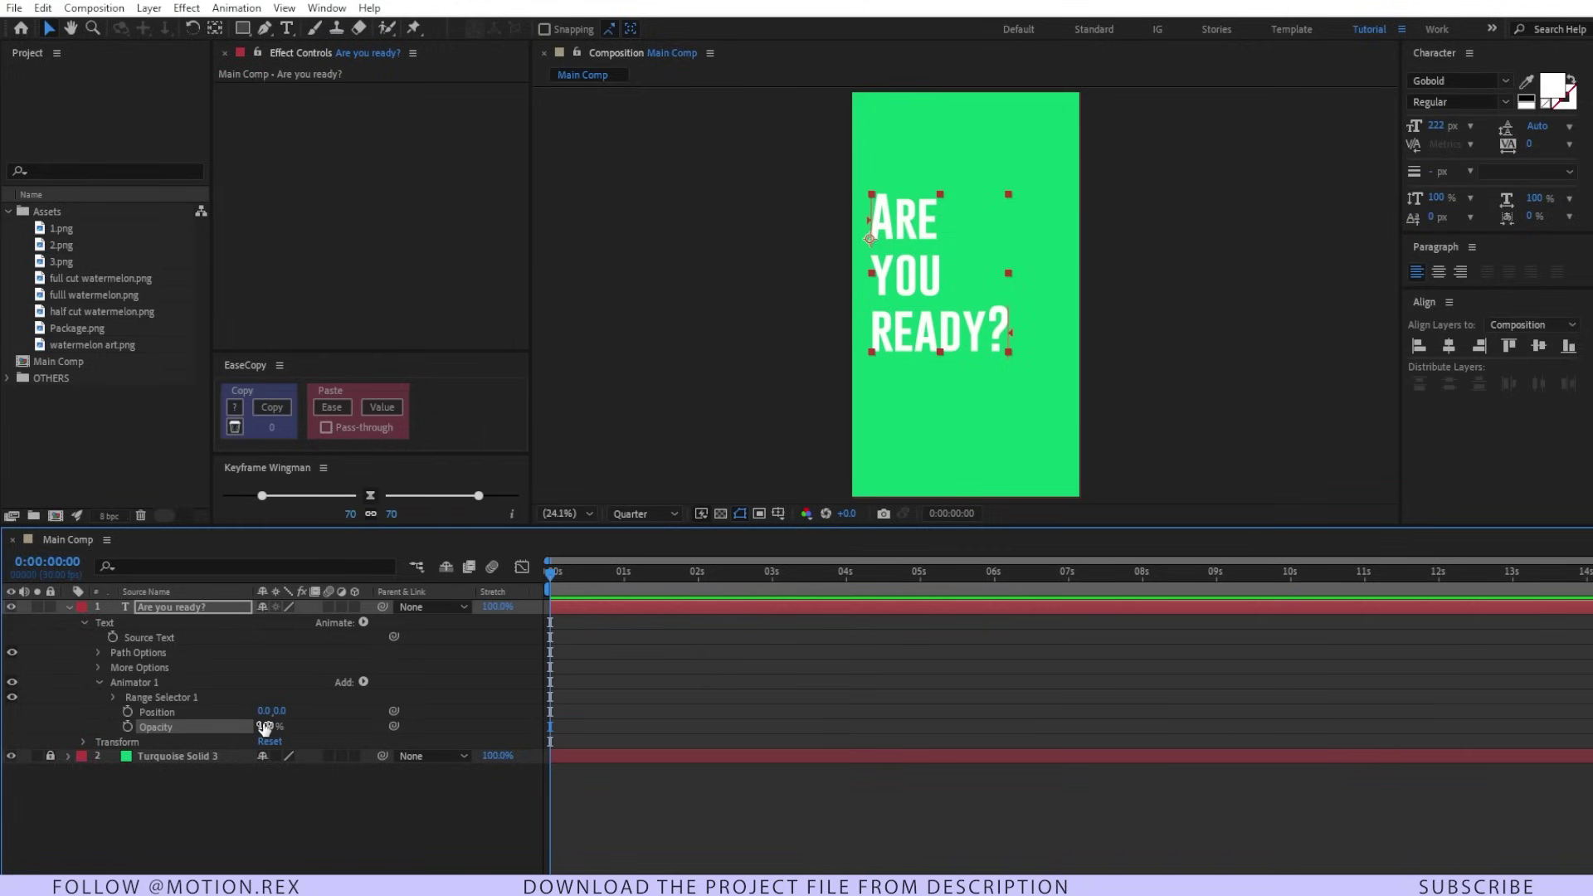
drag(264, 727, 149, 747)
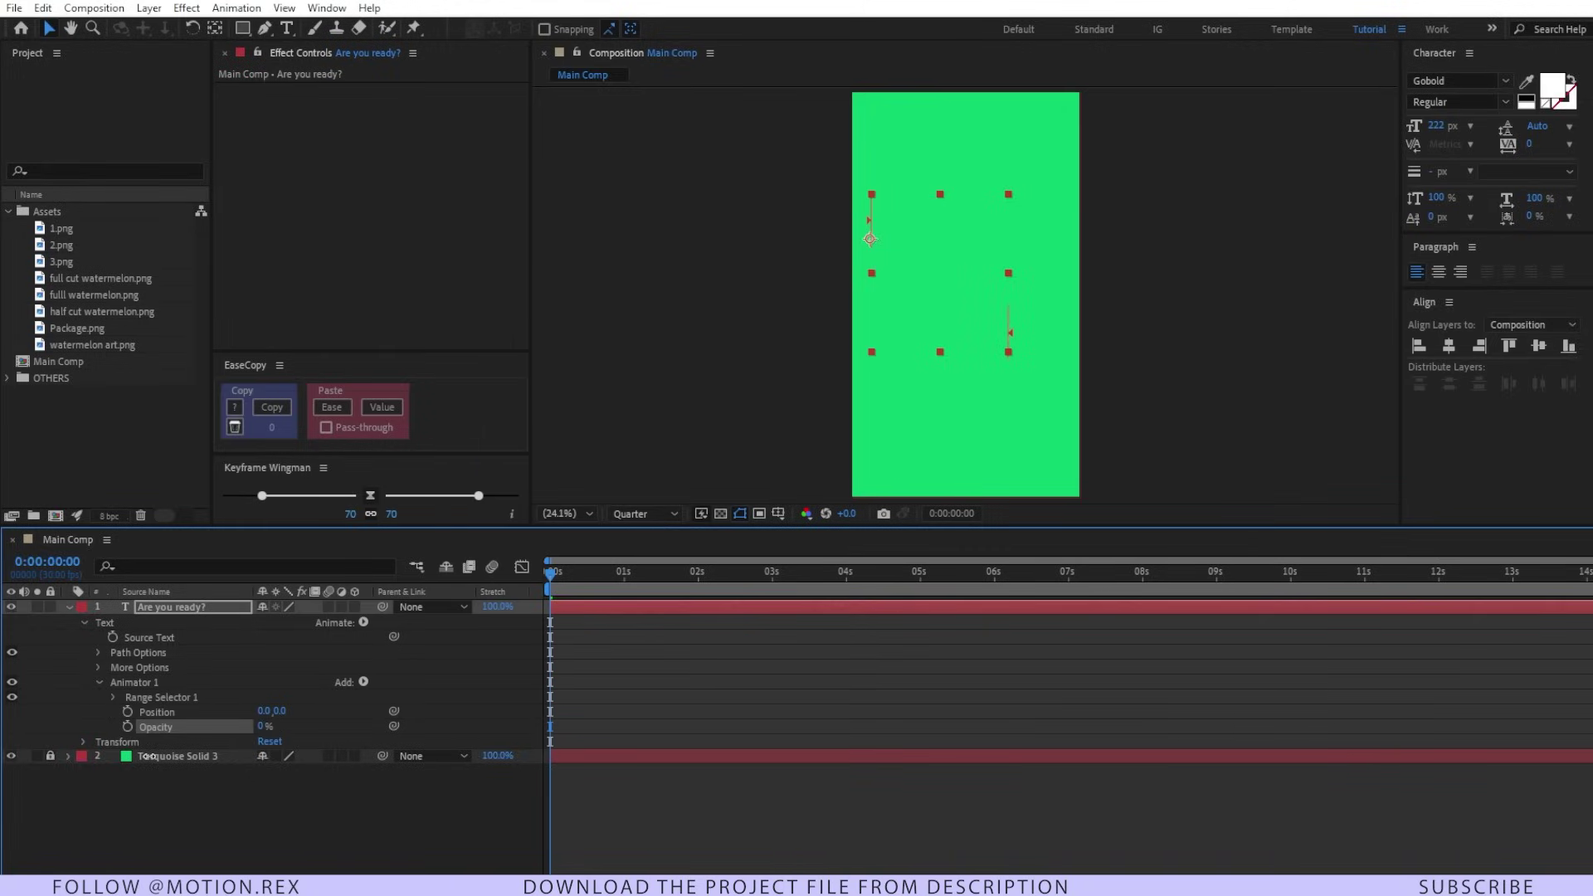
drag(264, 712, 351, 715)
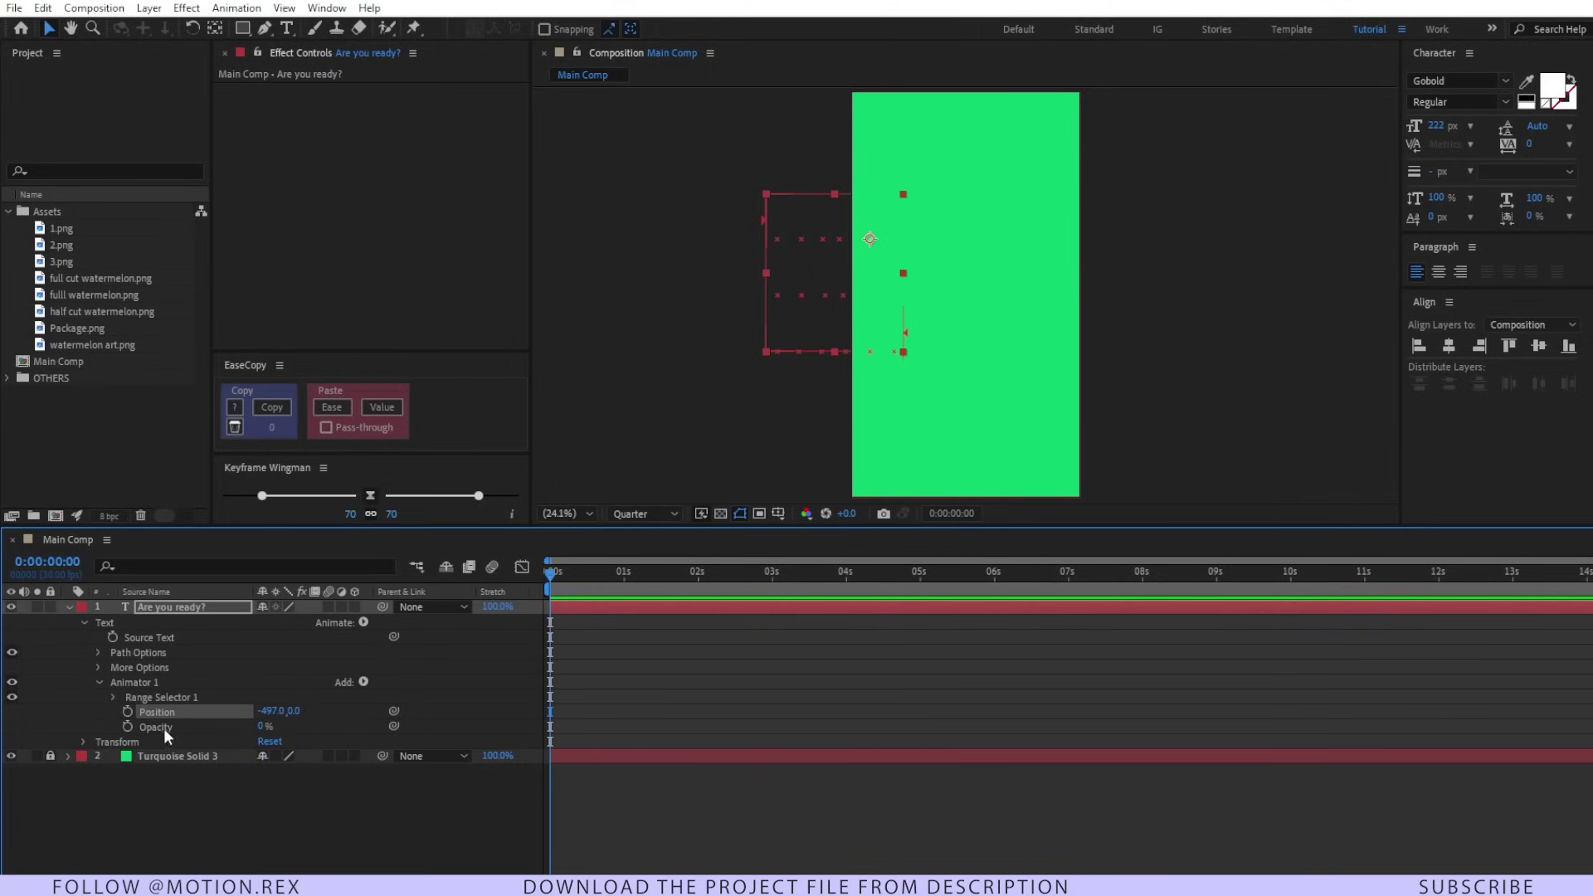
Keyframe the range selector's Offset from 0% at 0 seconds to 100% at 1 second and preview the reveal
click(114, 697)
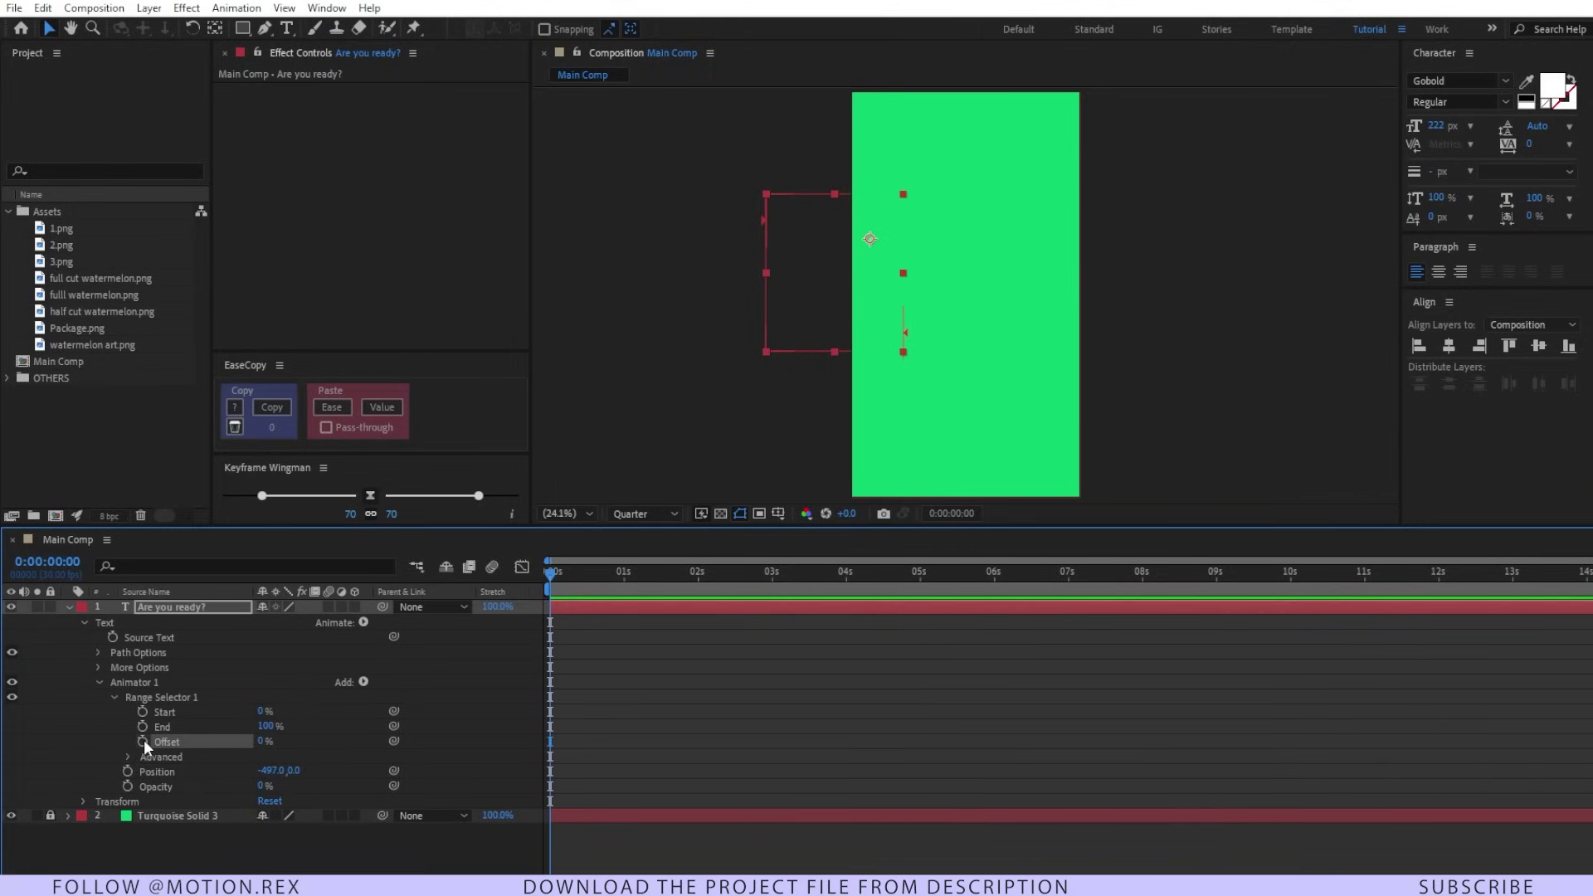
drag(556, 583, 625, 583)
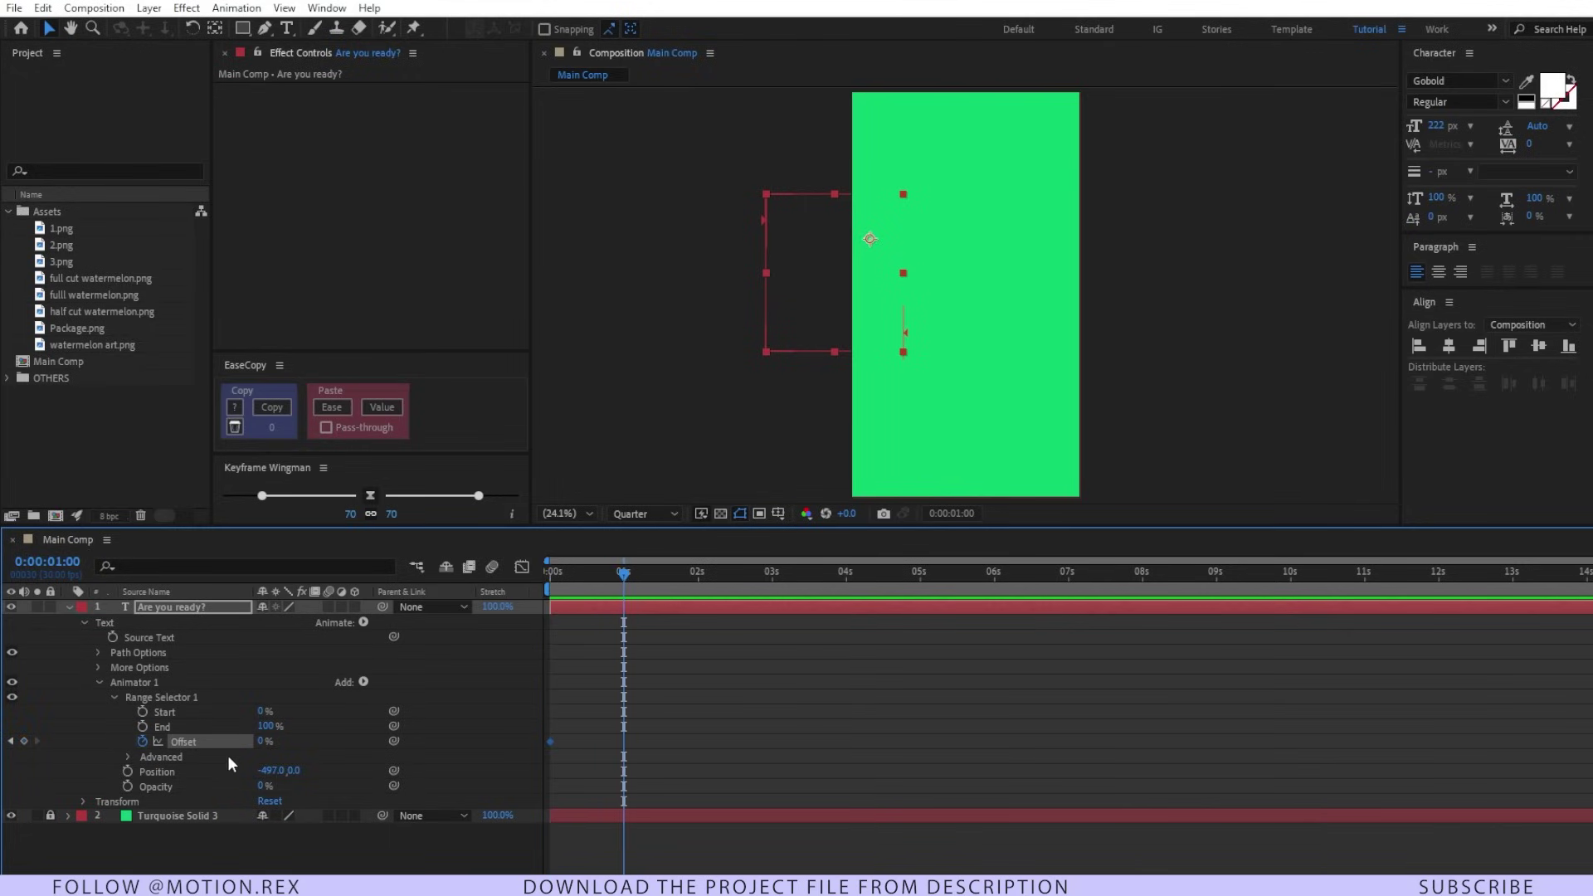
drag(260, 742, 430, 744)
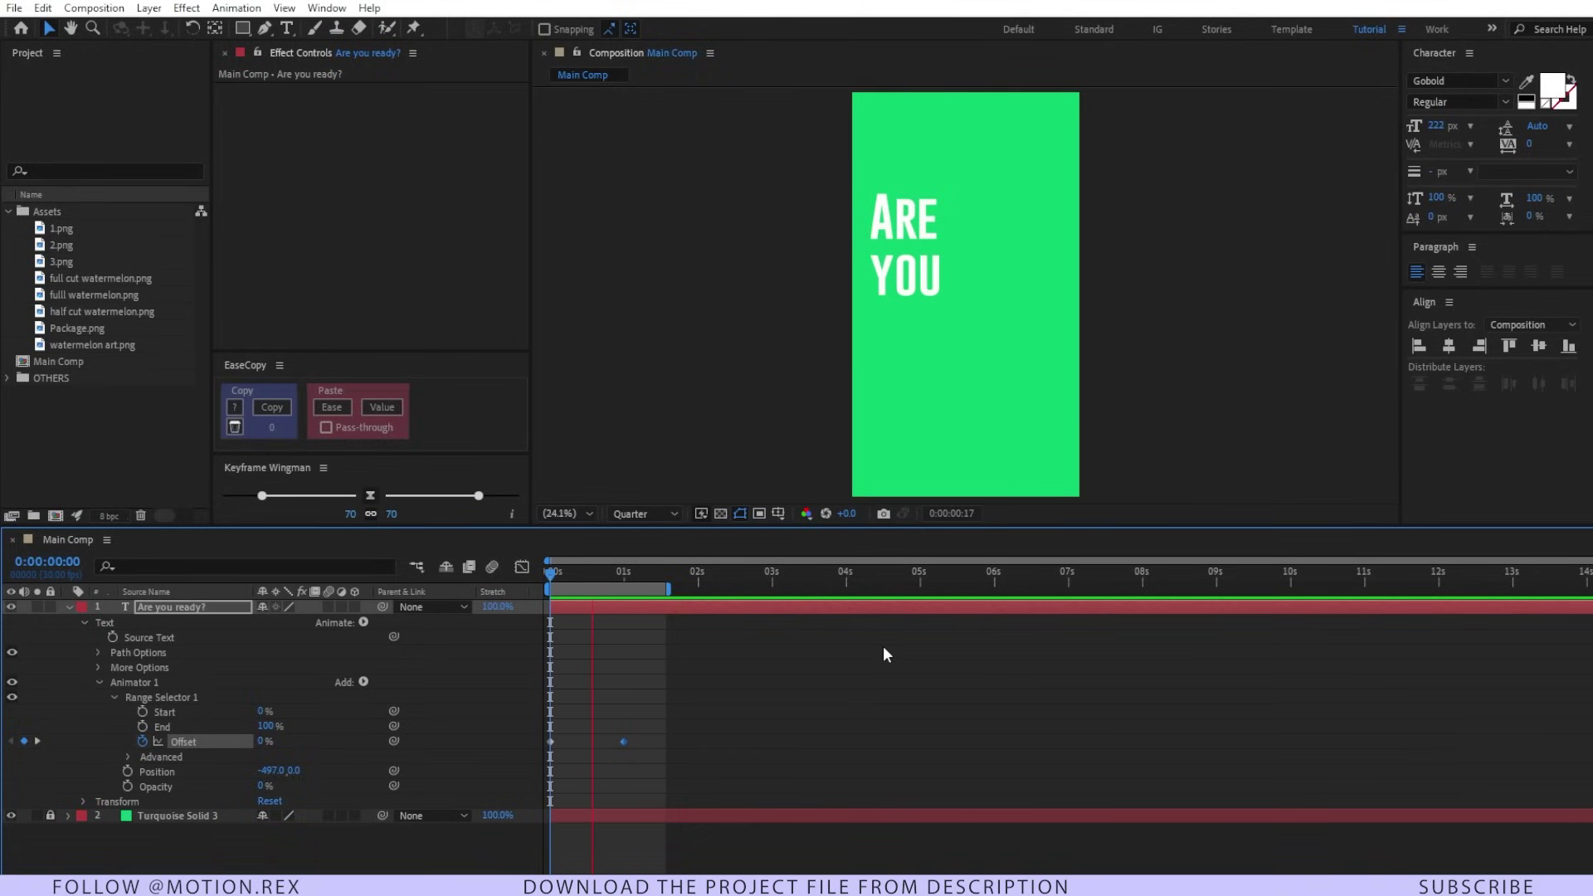
key(space)
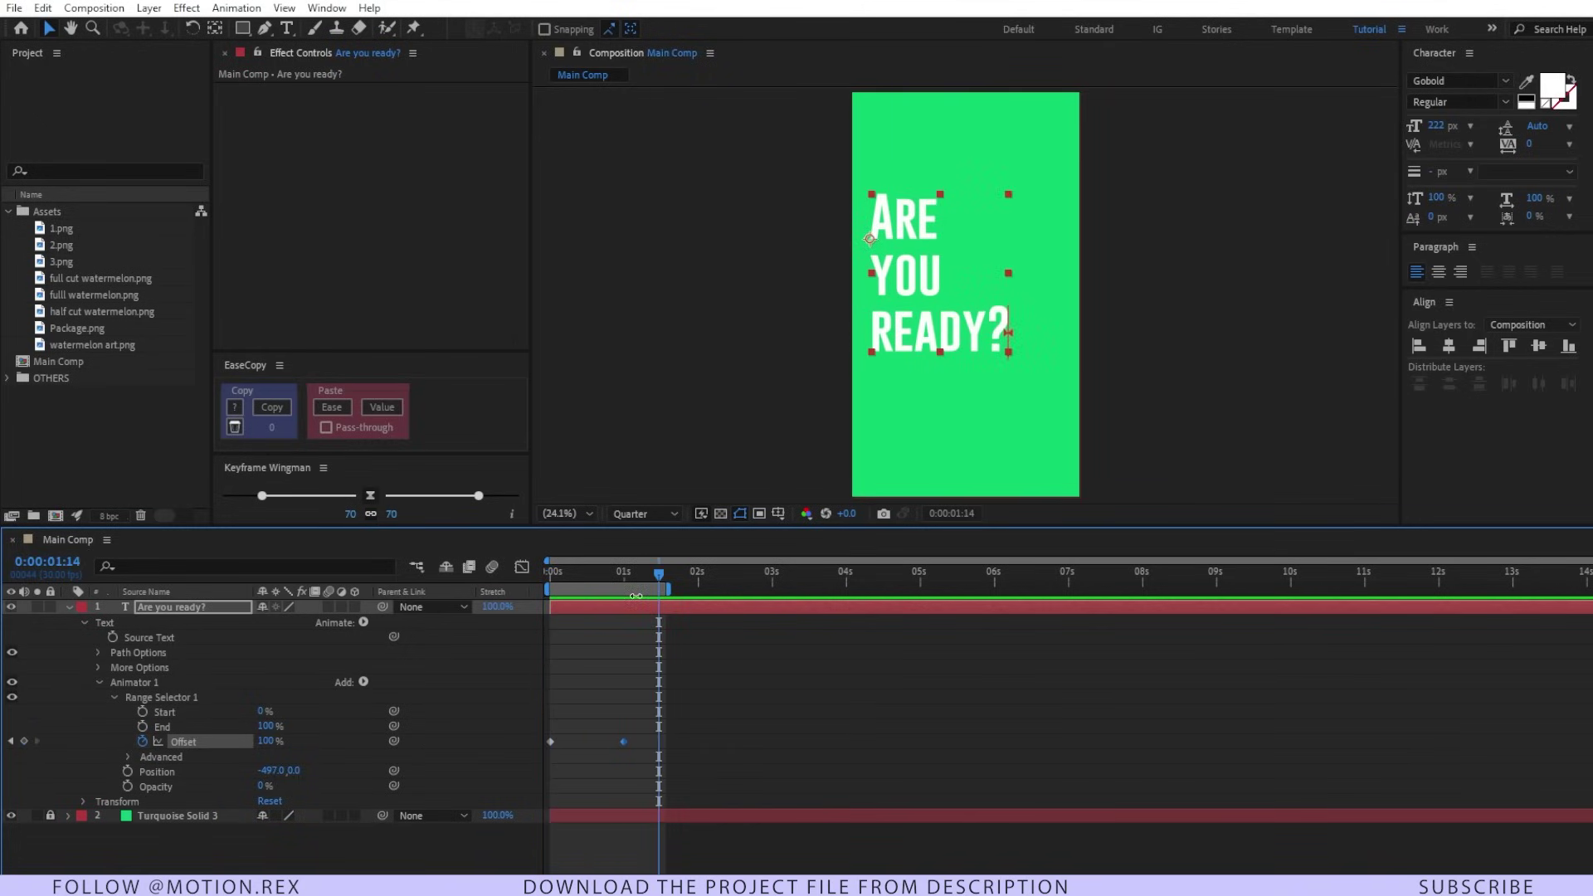
Set the range selector's advanced Based On option to Lines
click(151, 756)
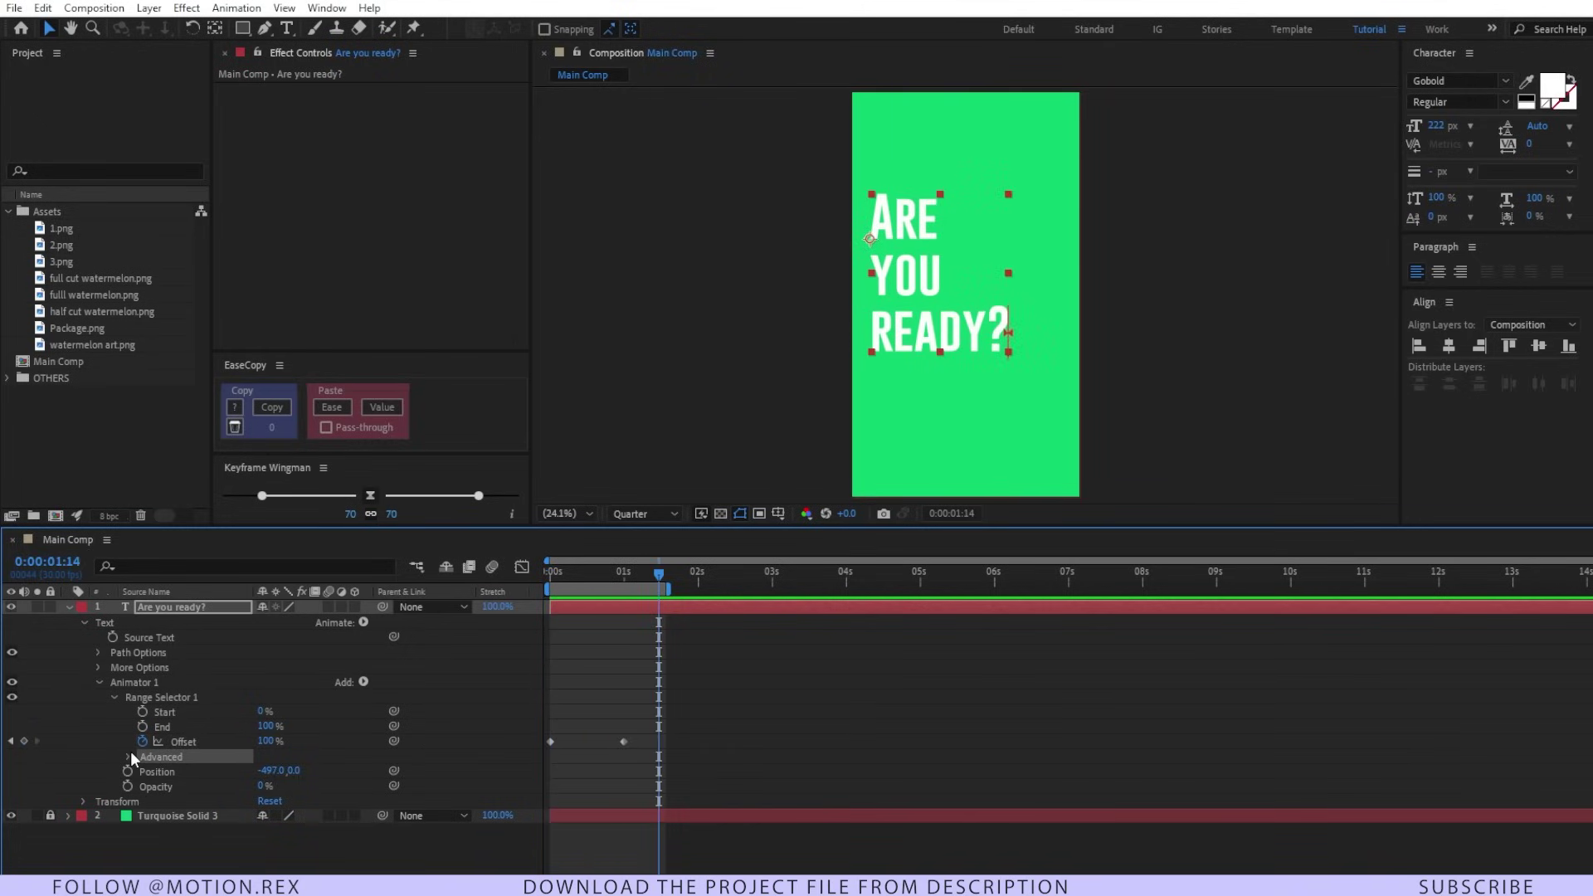
click(130, 753)
scroll(186, 800, down, 1)
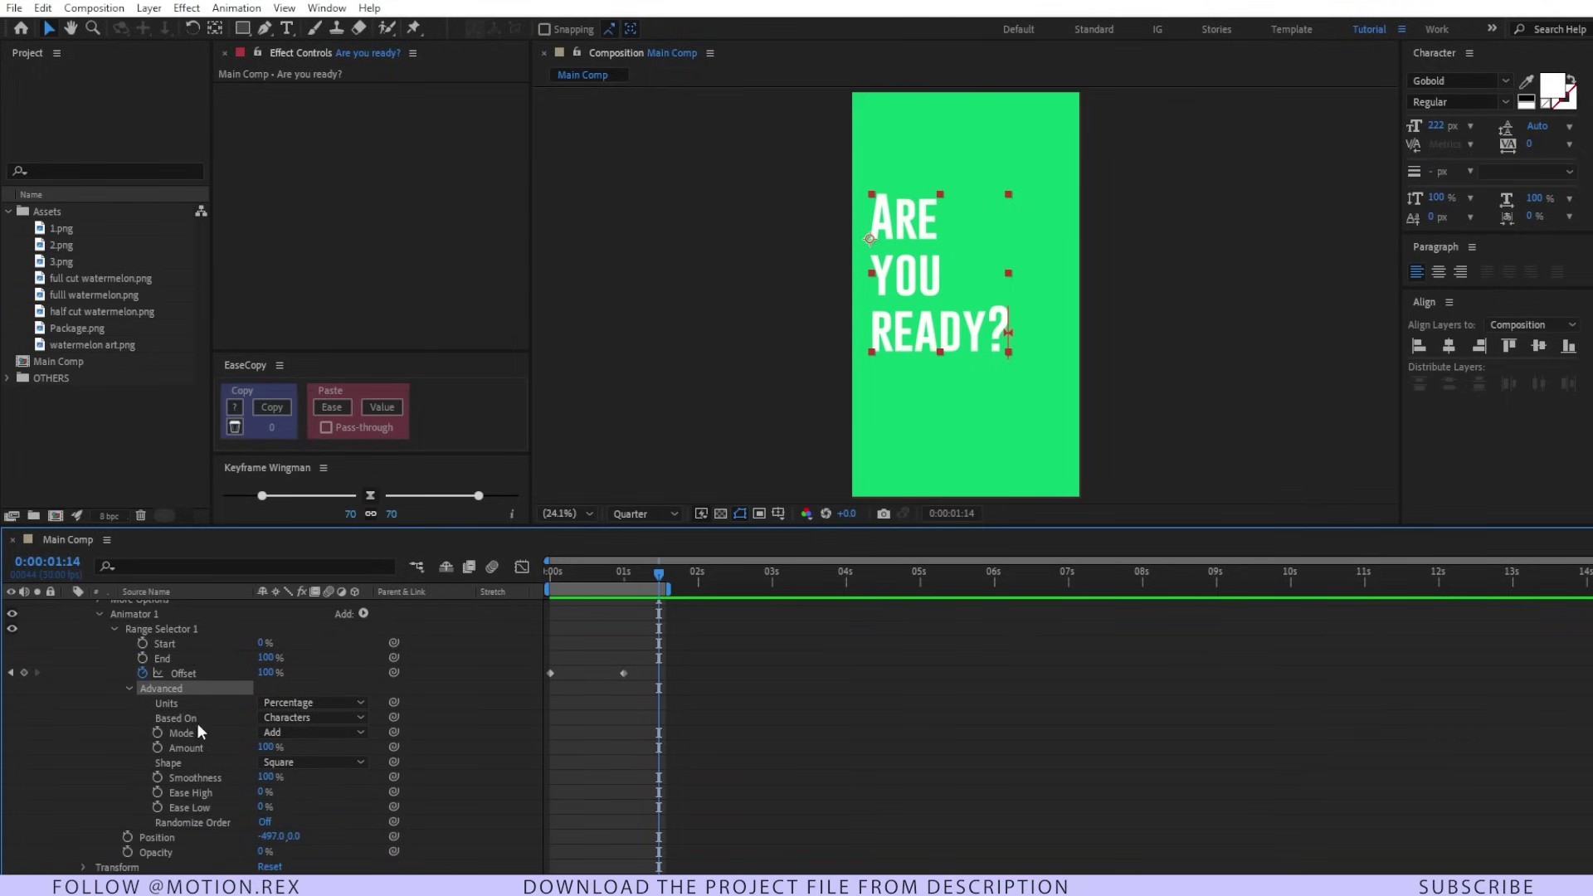
click(192, 719)
click(330, 719)
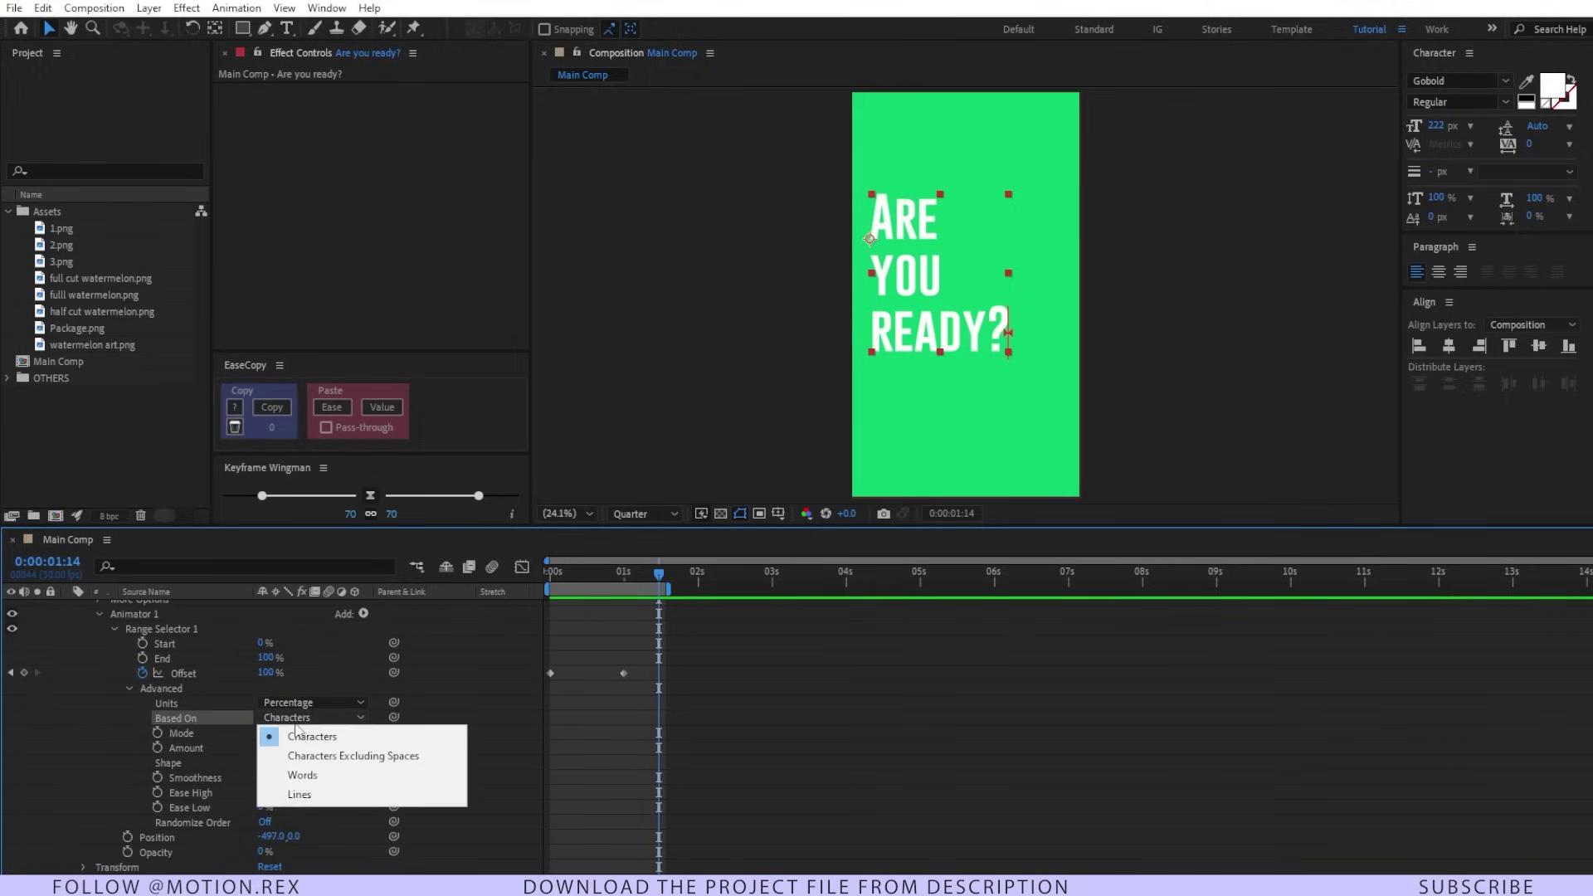
click(327, 797)
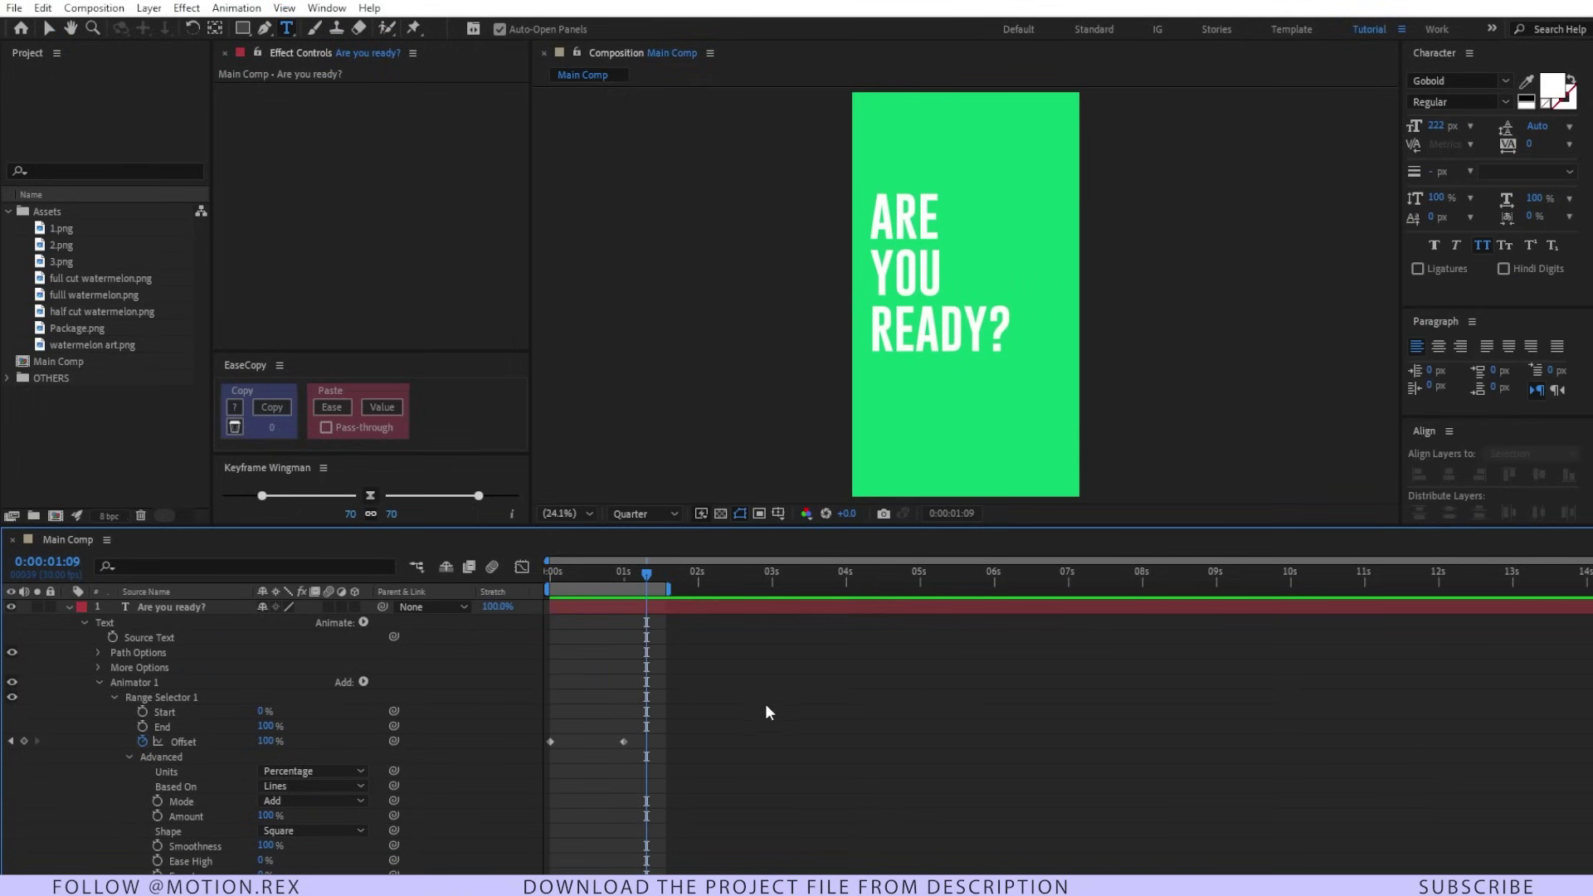
Ease both Offset keyframes with Keyframe Wingman at 70 in and out, and preview the text animation
drag(712, 715, 512, 770)
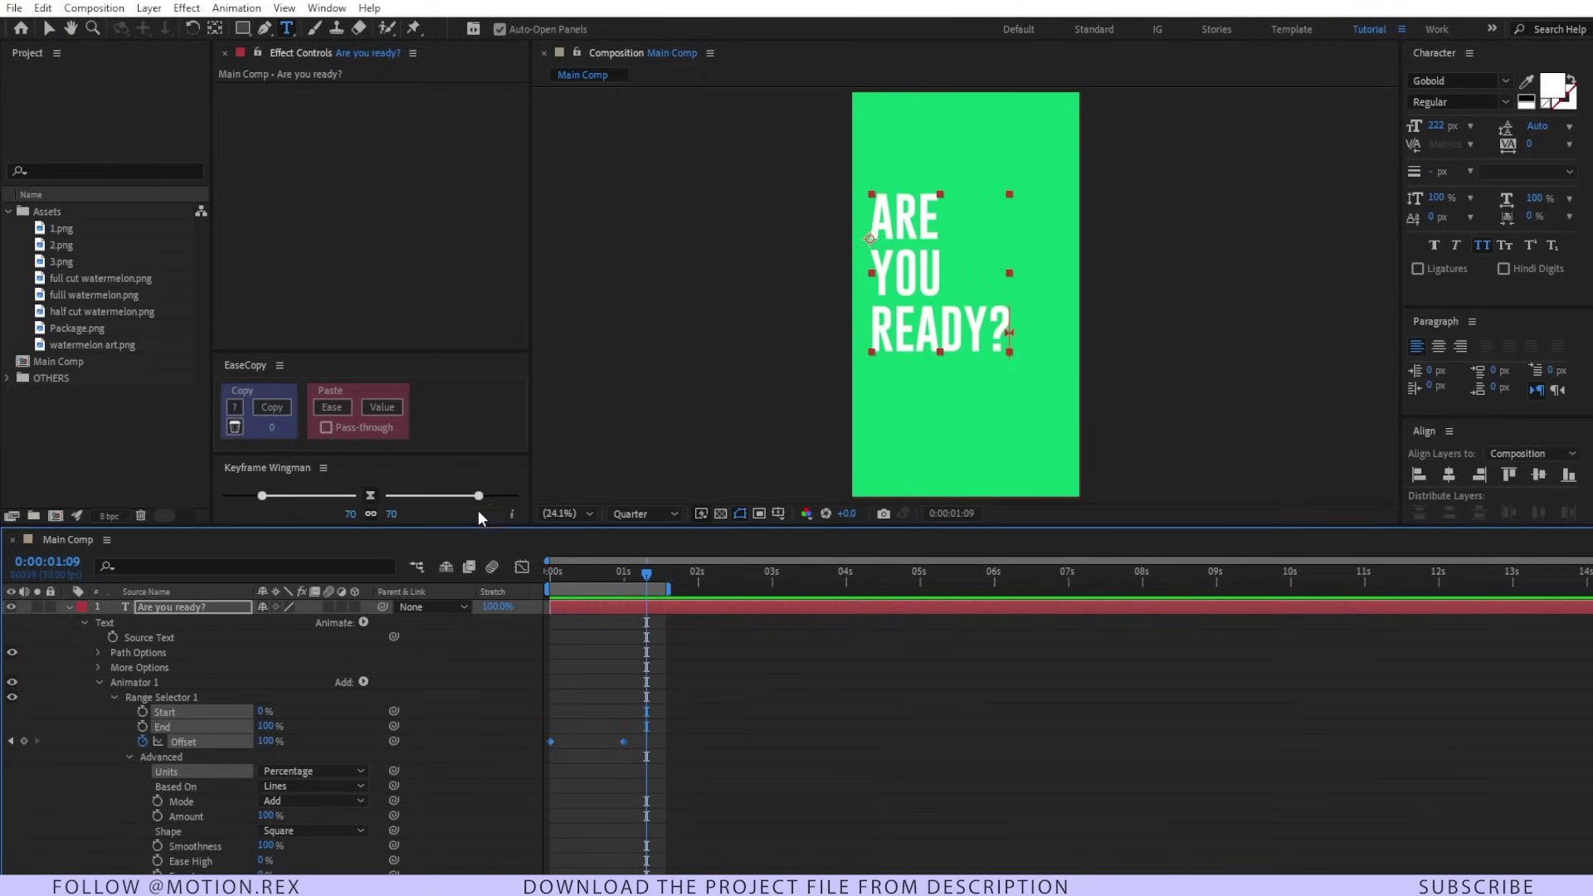
click(371, 497)
key(Home)
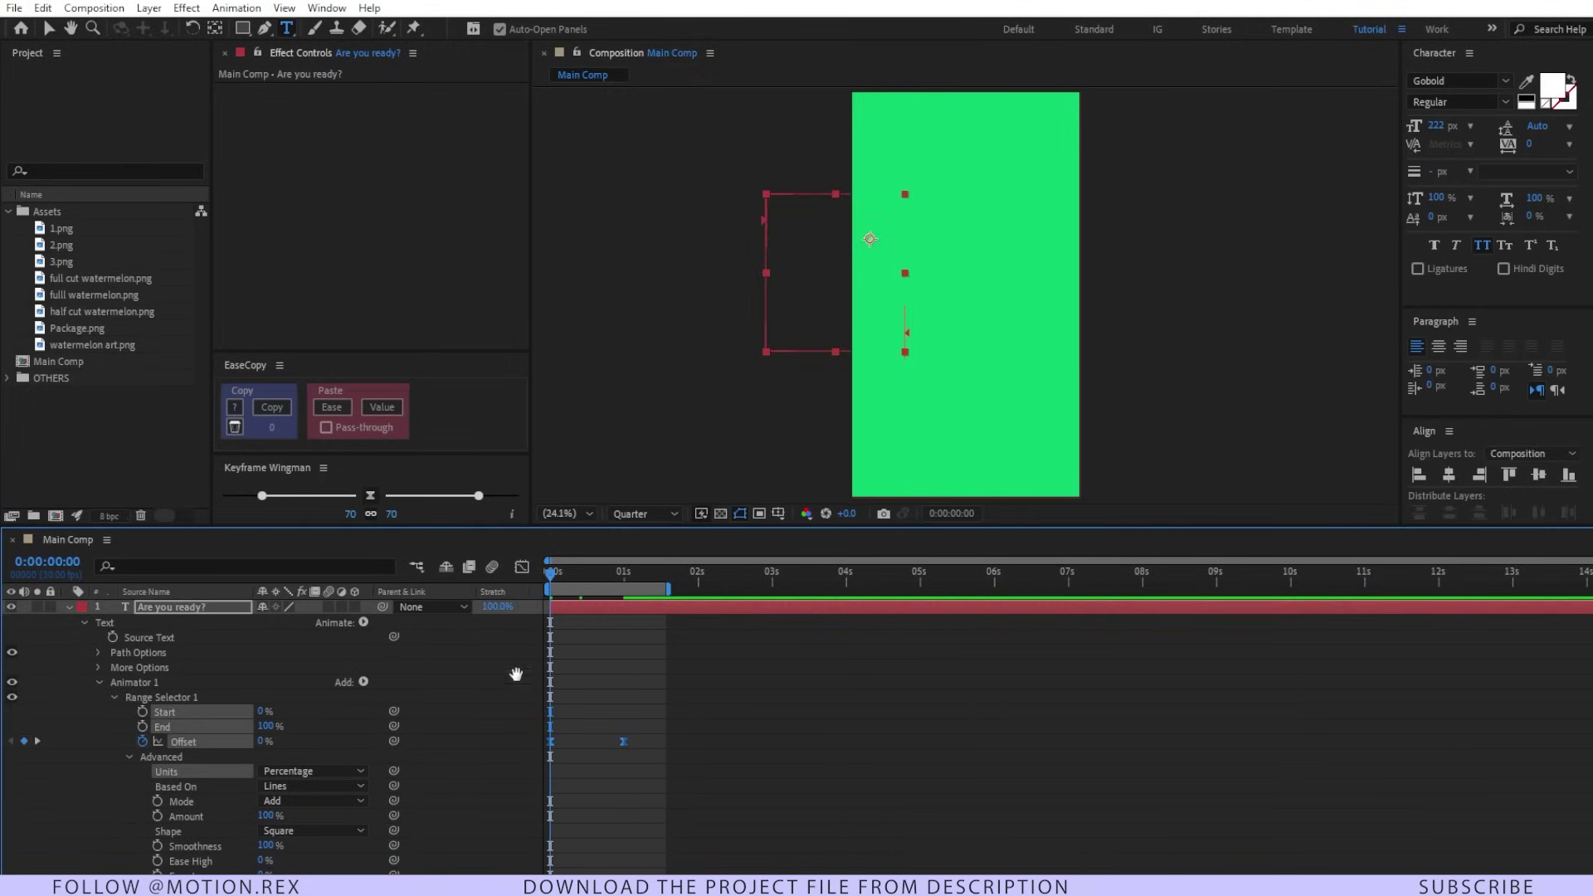
key(space)
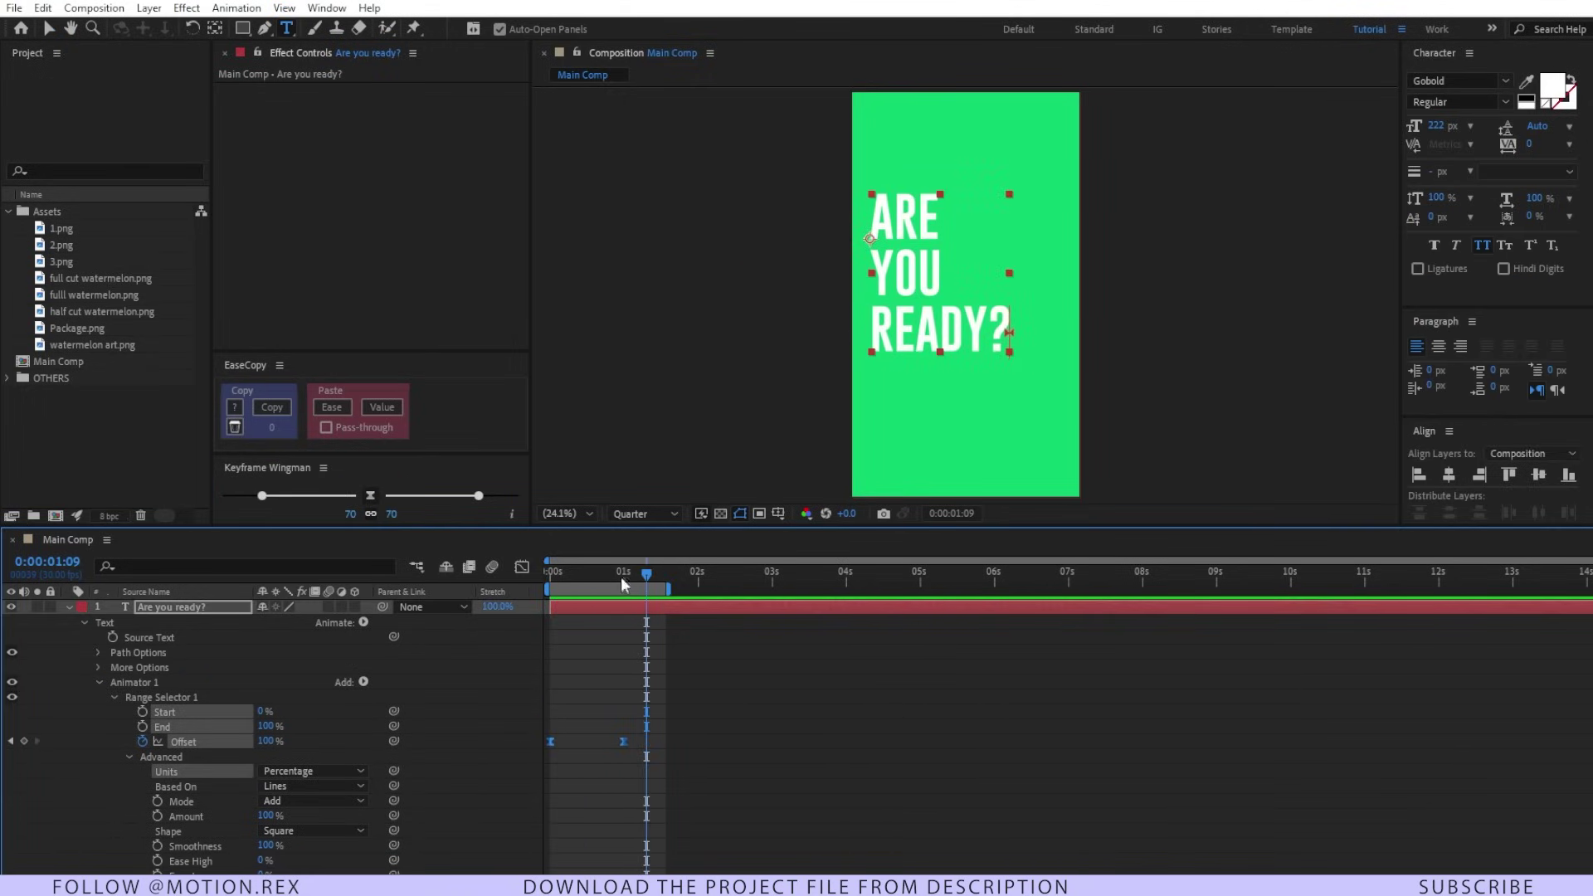
drag(622, 579, 548, 584)
key(space)
key(space)
click(764, 701)
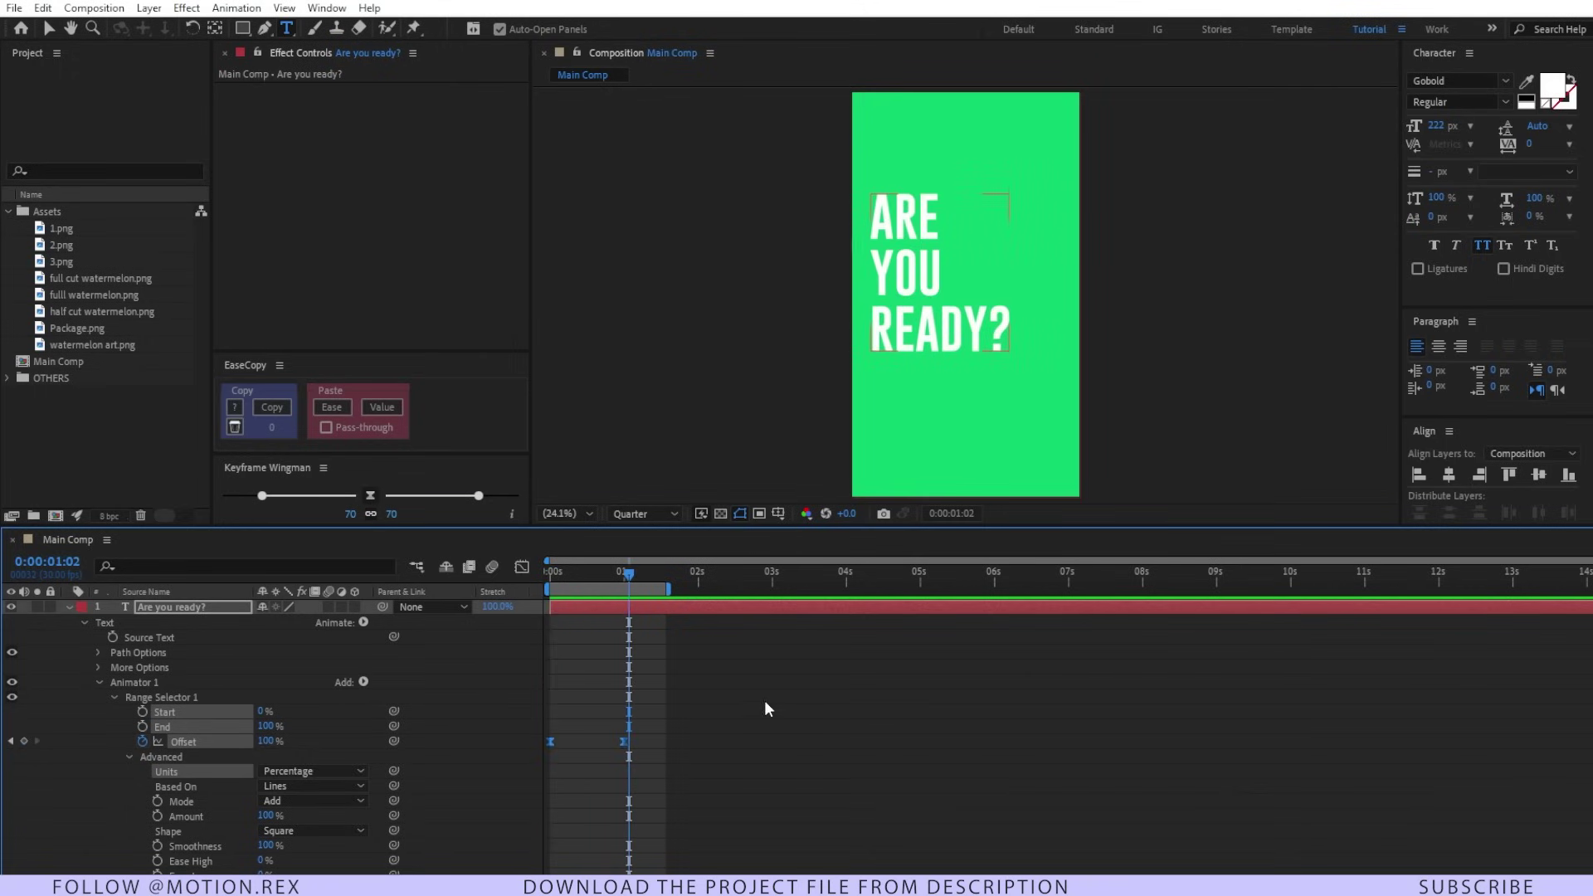
Reshape the Offset speed graph so the speed peaks right at the start and eases out slowly to the one-second keyframe
drag(649, 731, 540, 747)
click(522, 567)
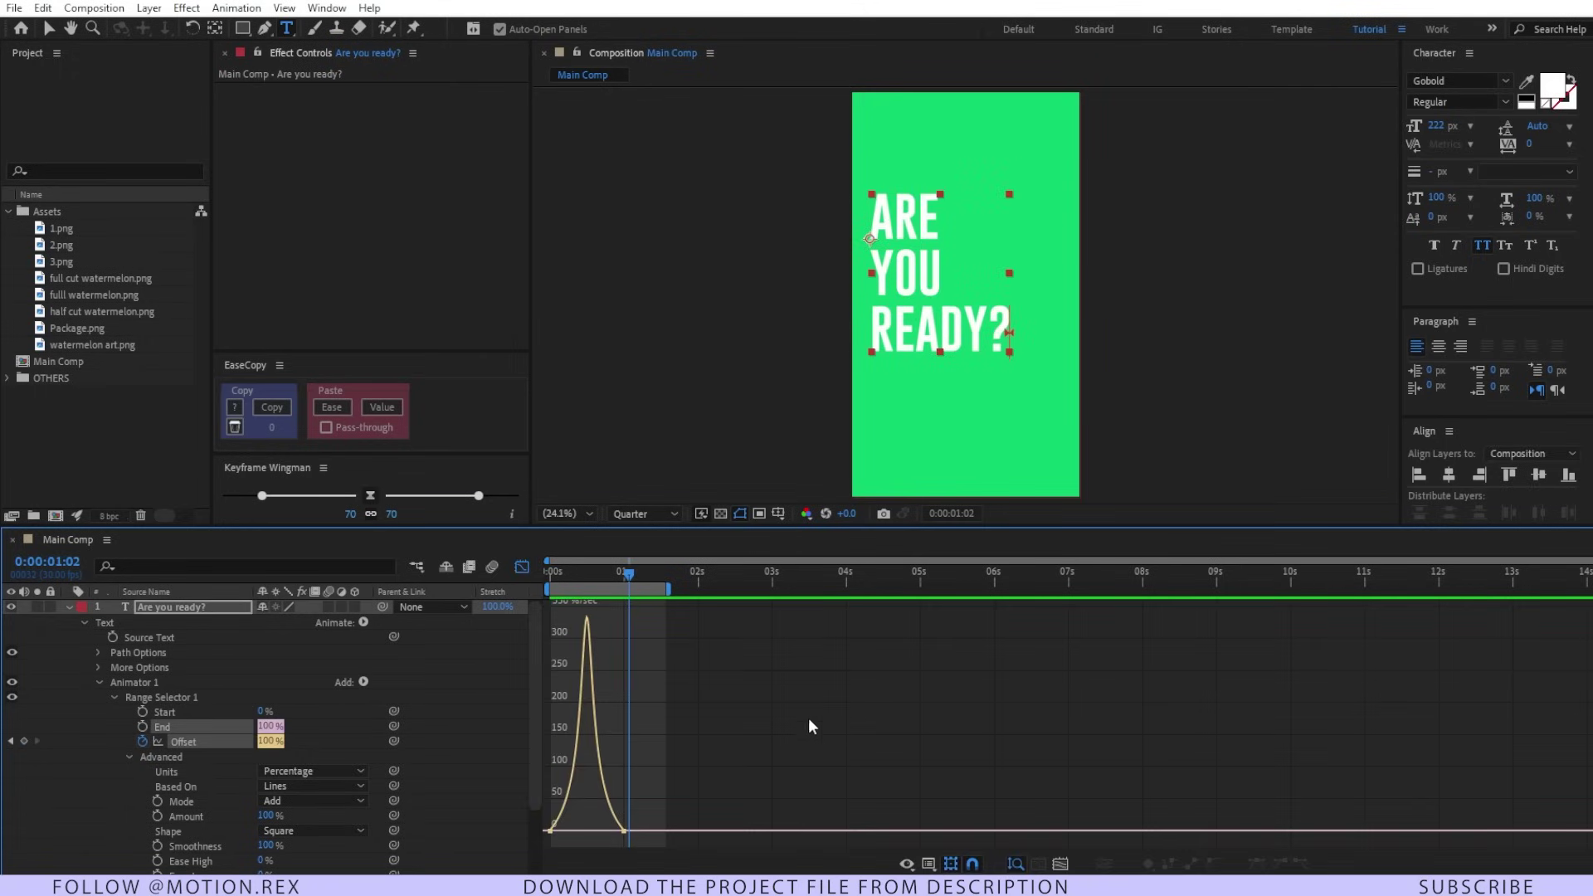
right_click(810, 719)
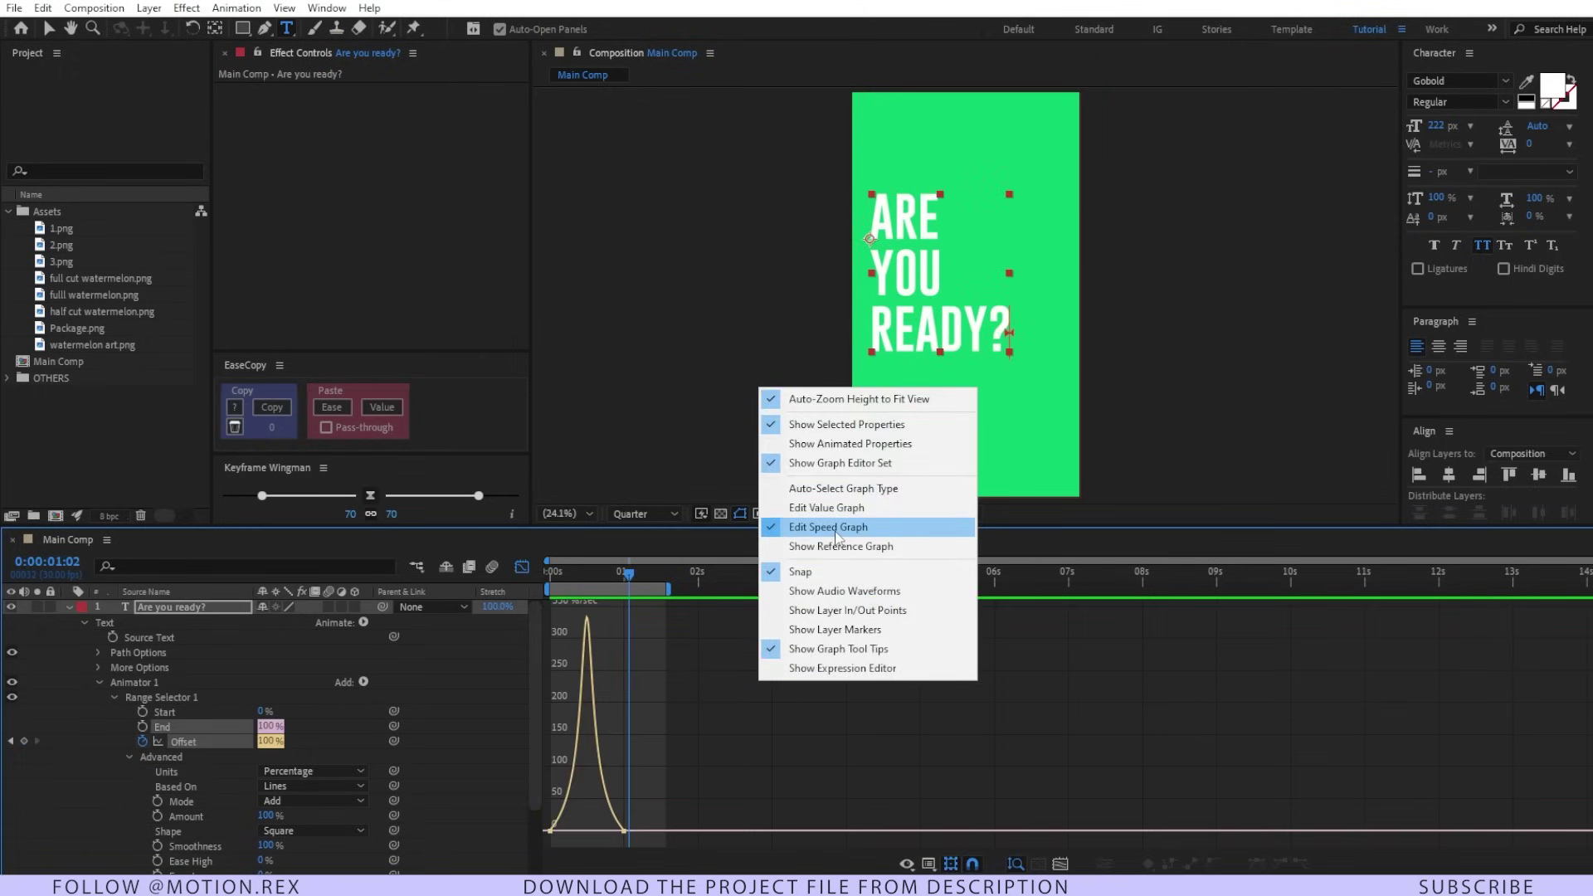
click(775, 671)
key(Home)
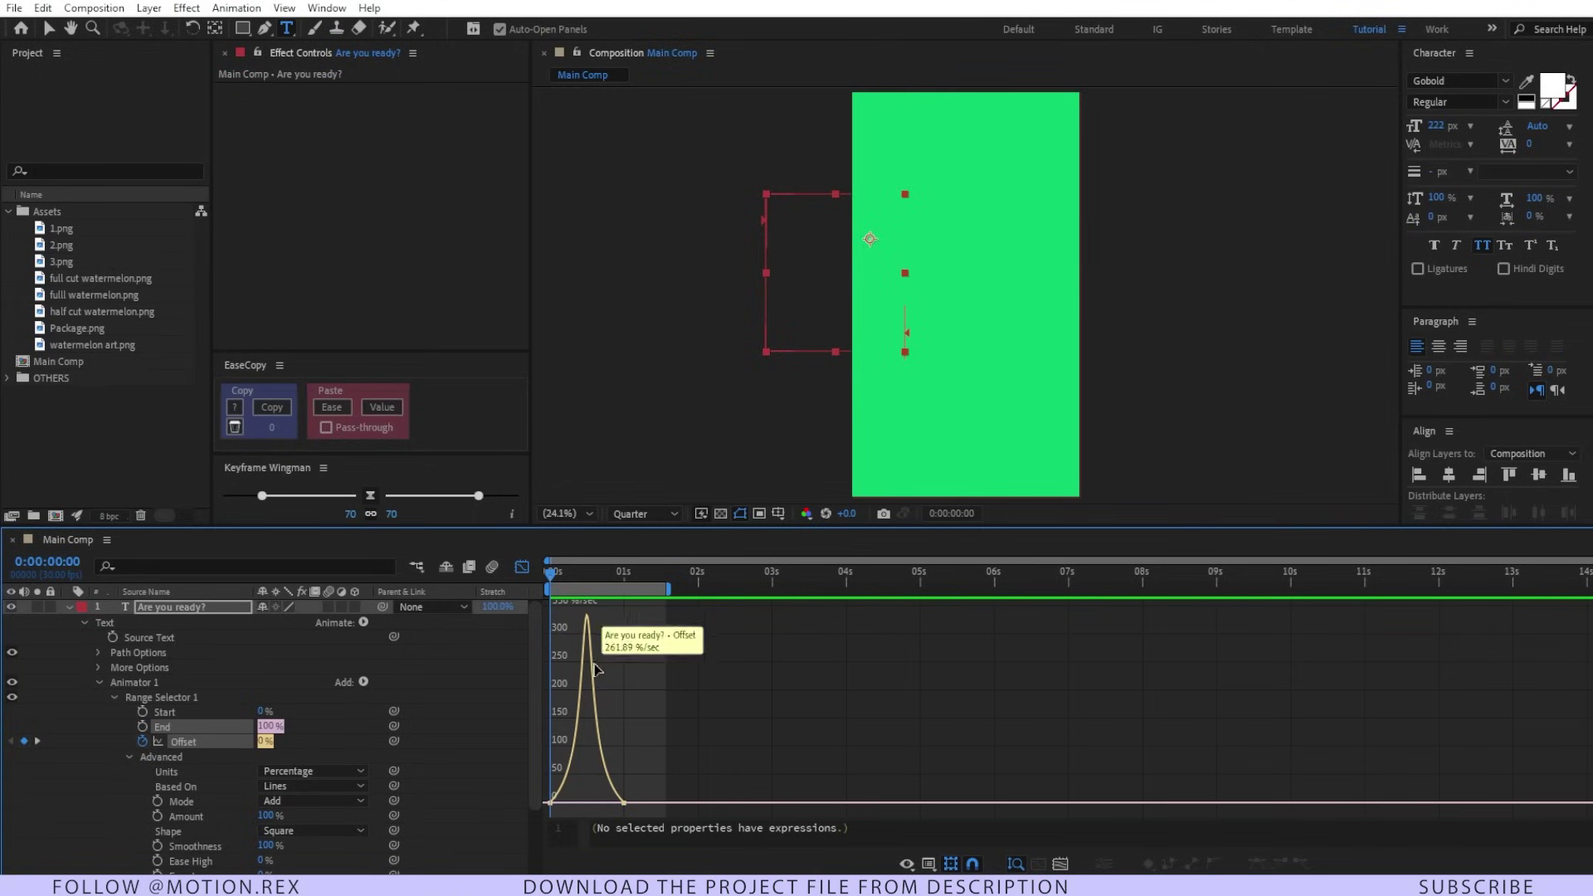
key(equal)
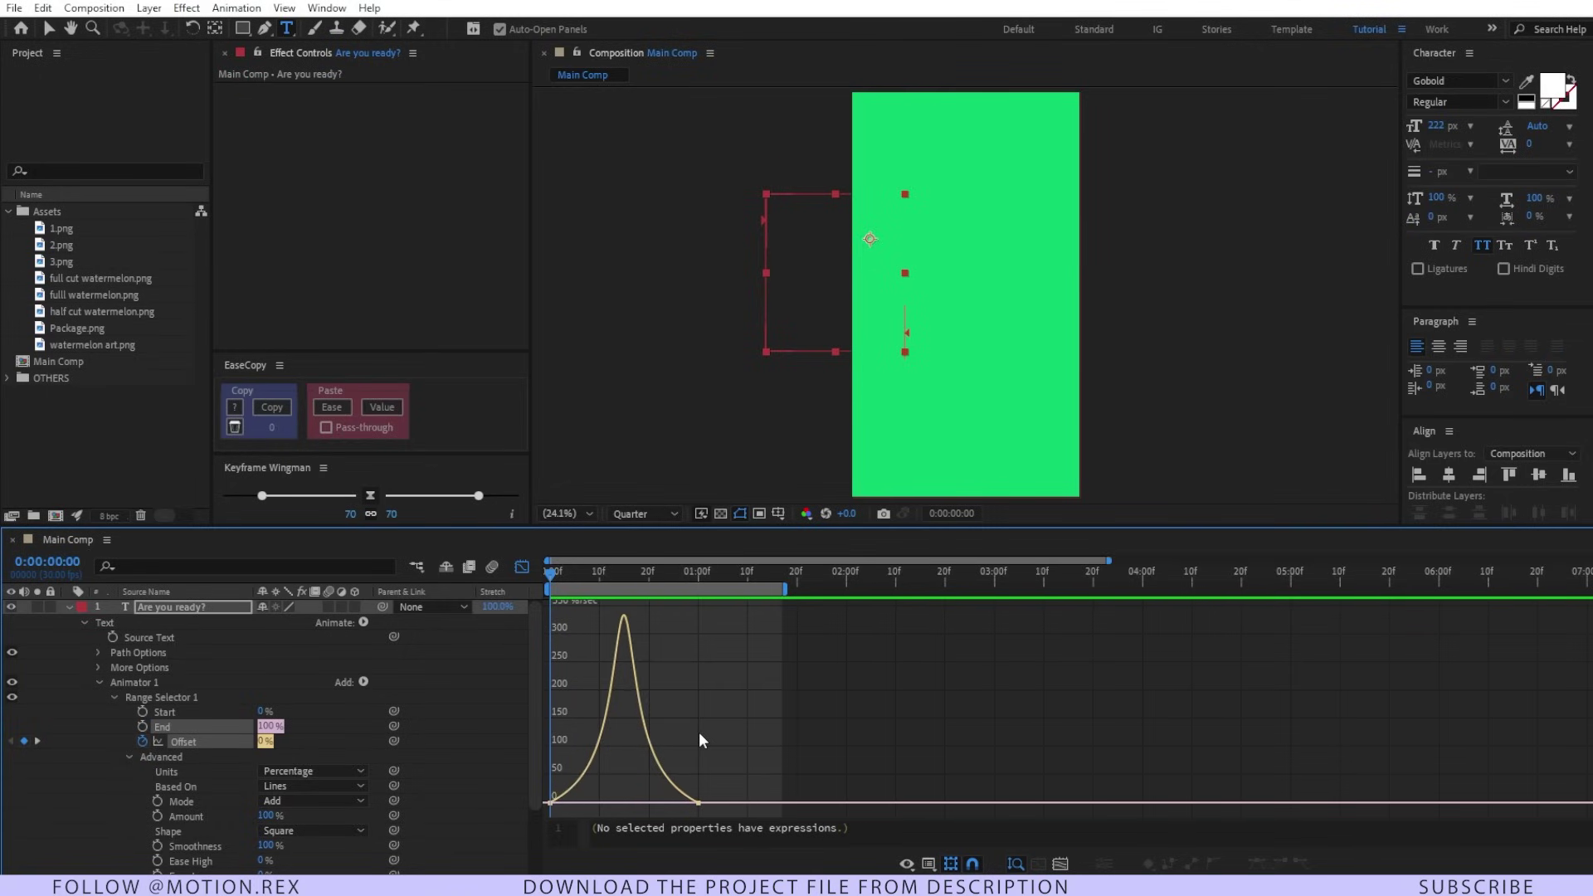
drag(698, 732, 576, 815)
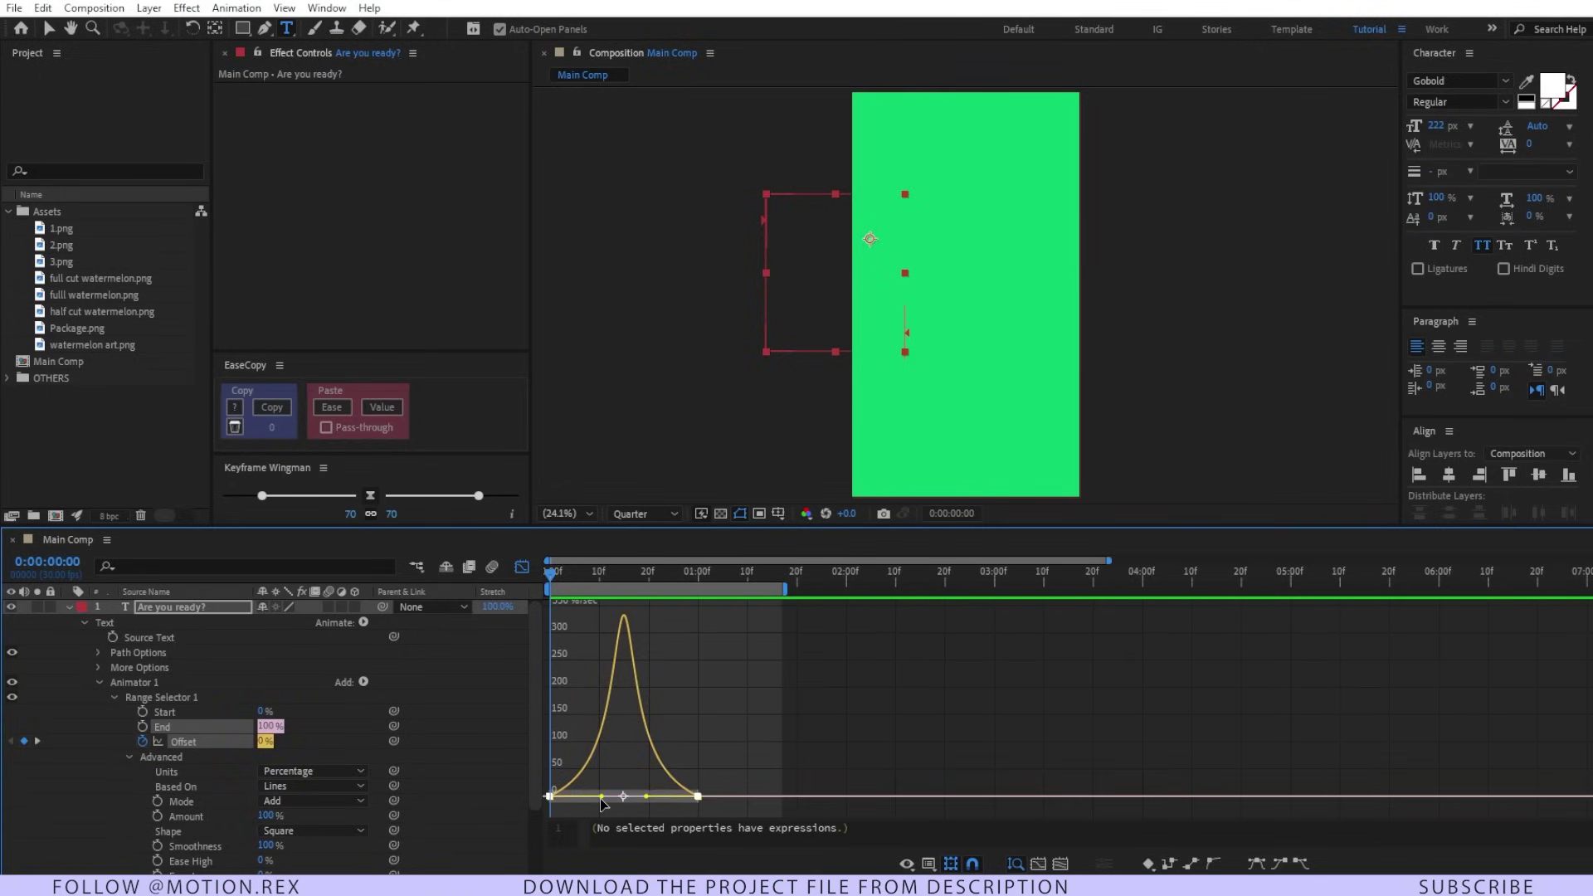
click(680, 769)
drag(728, 764, 500, 817)
drag(602, 798, 638, 794)
click(784, 734)
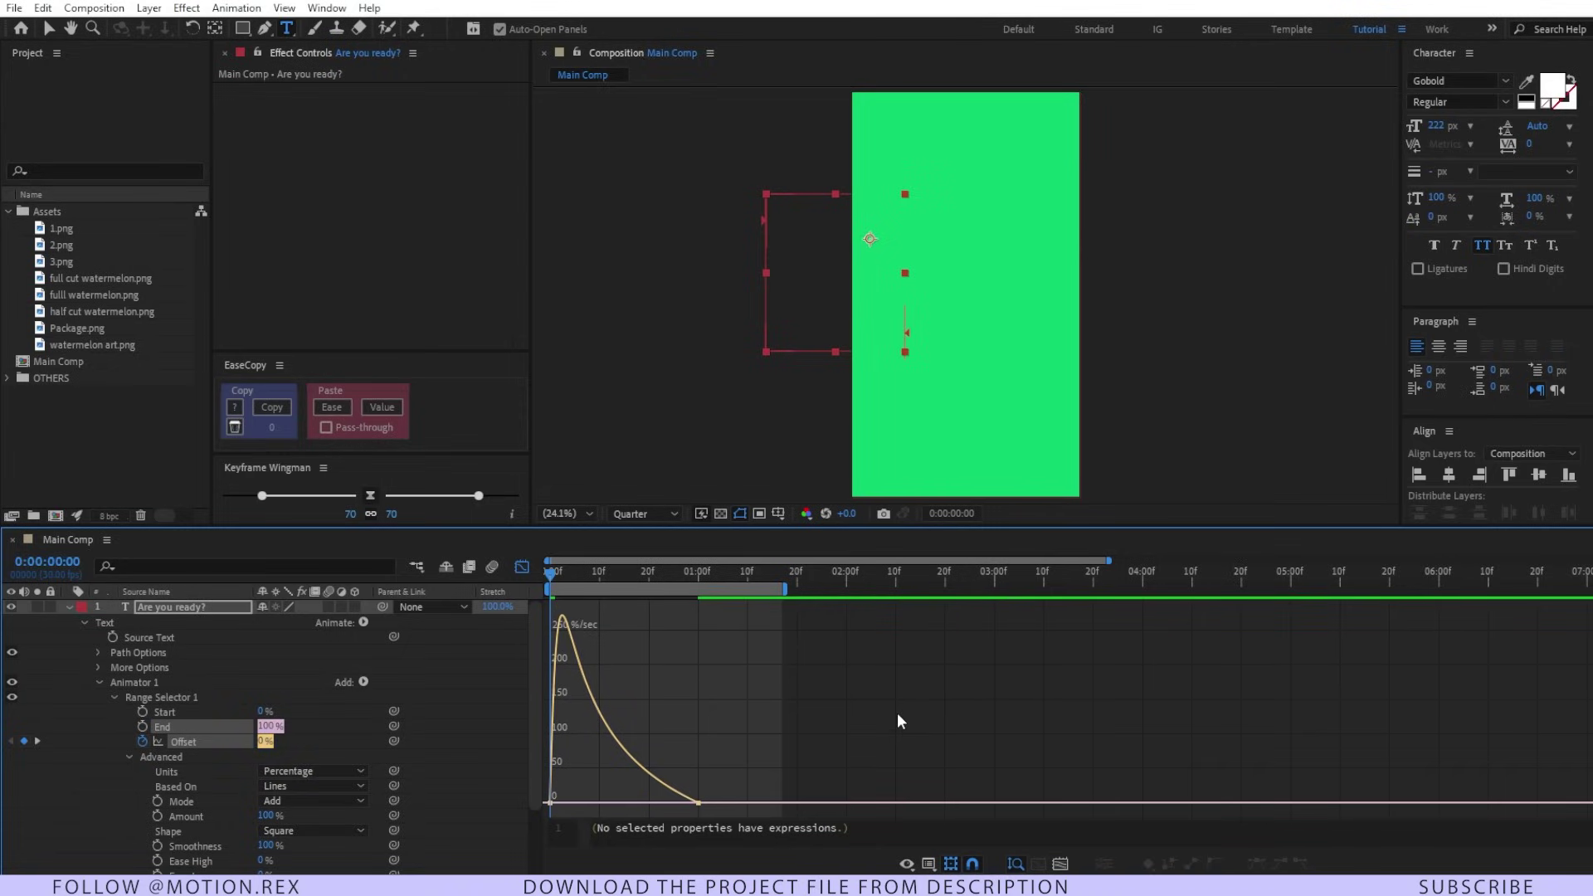
Preview the line-by-line text reveal with the reshaped speed curve
key(space)
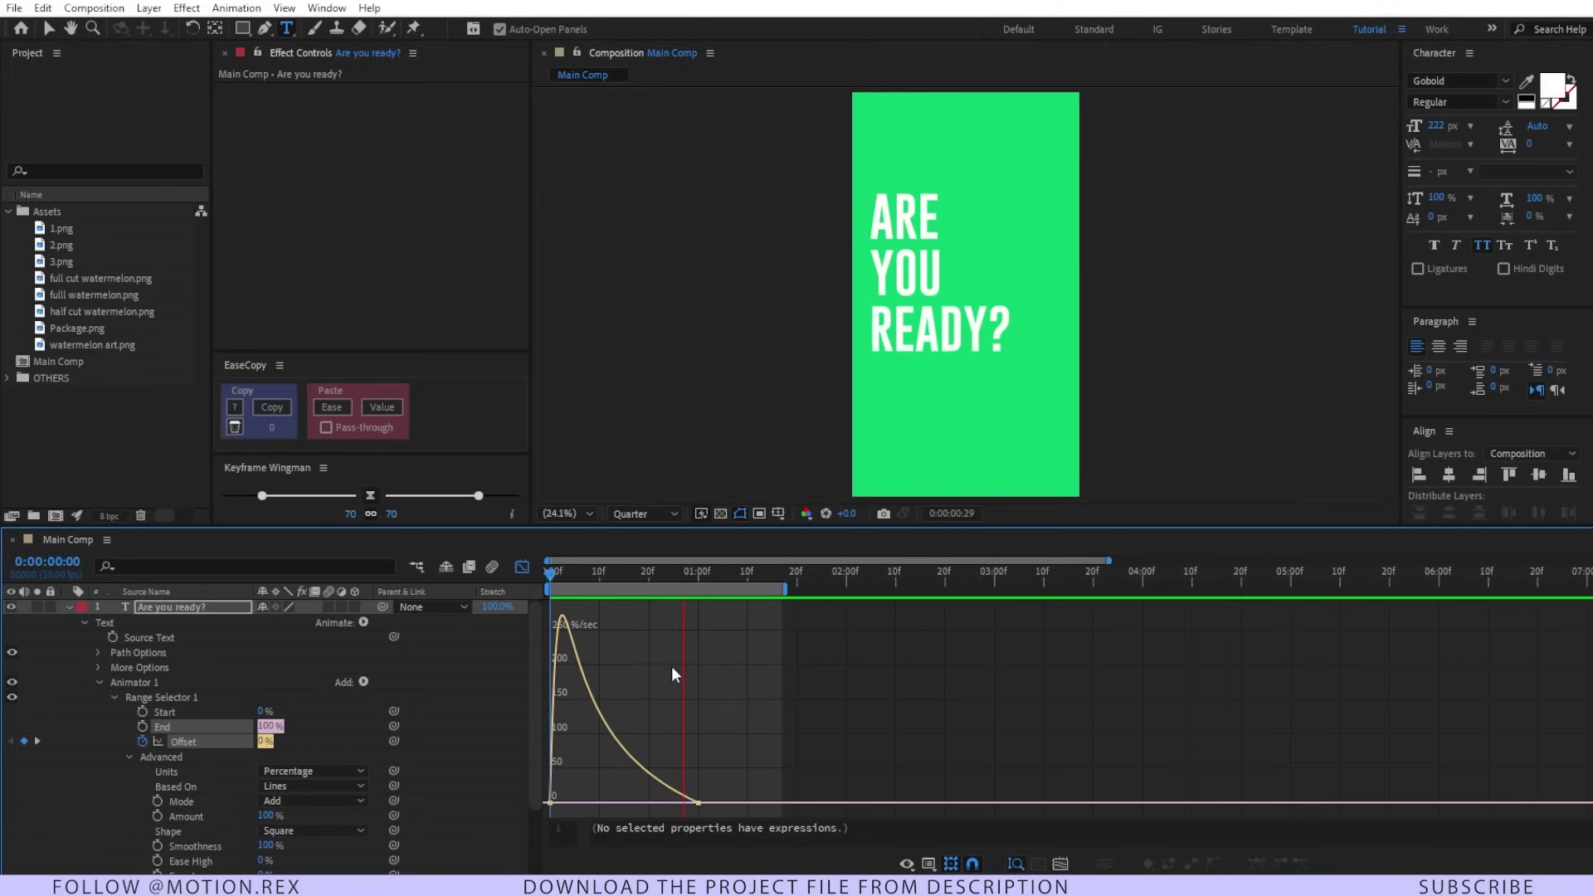
key(space)
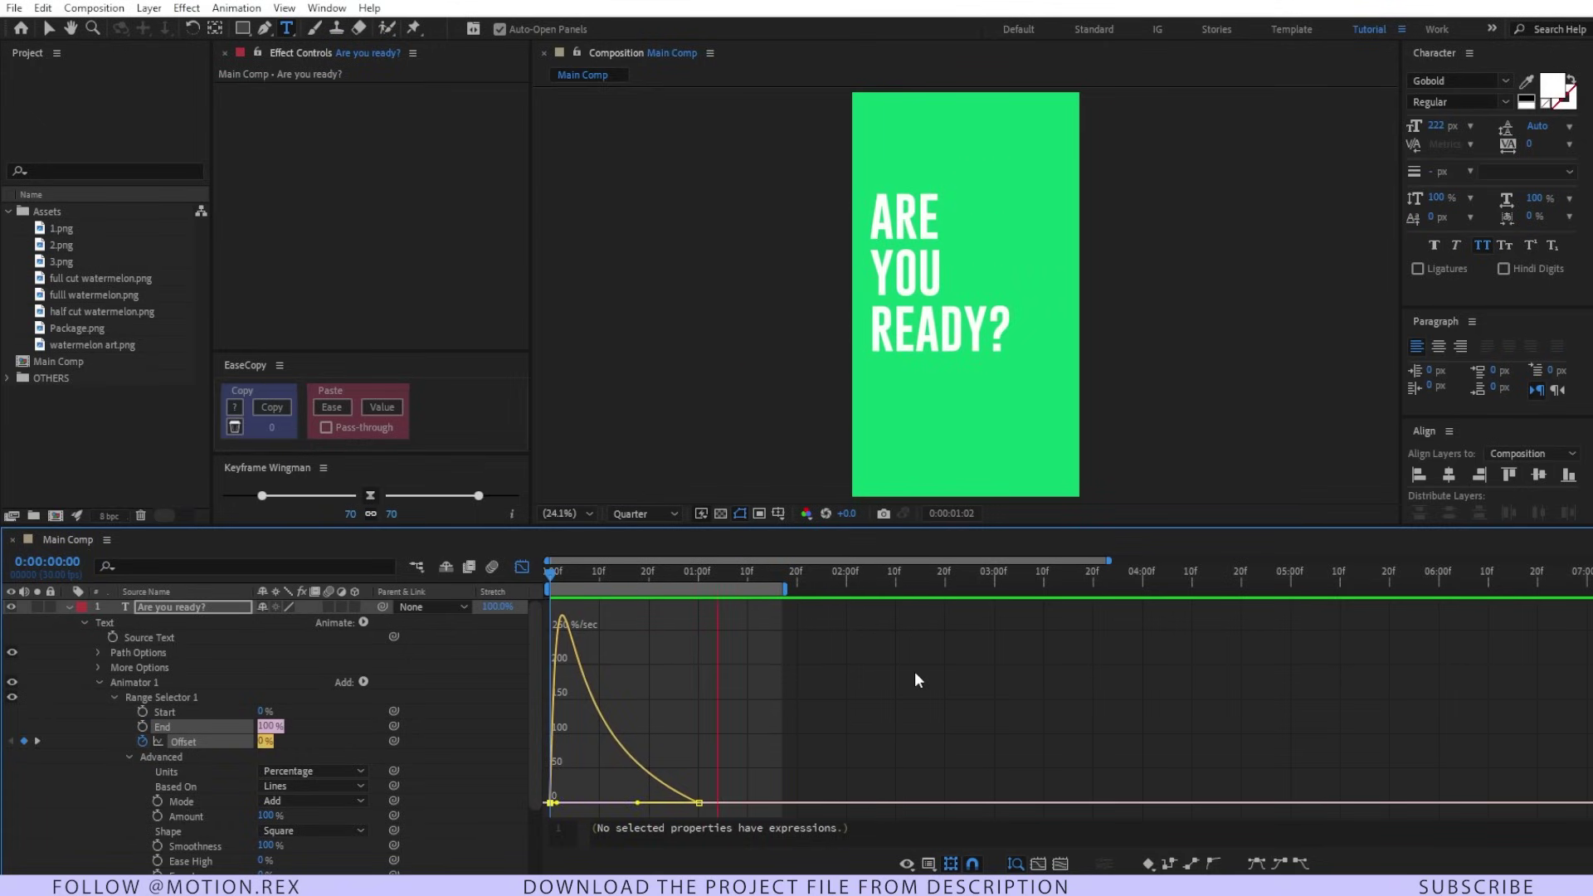
key(space)
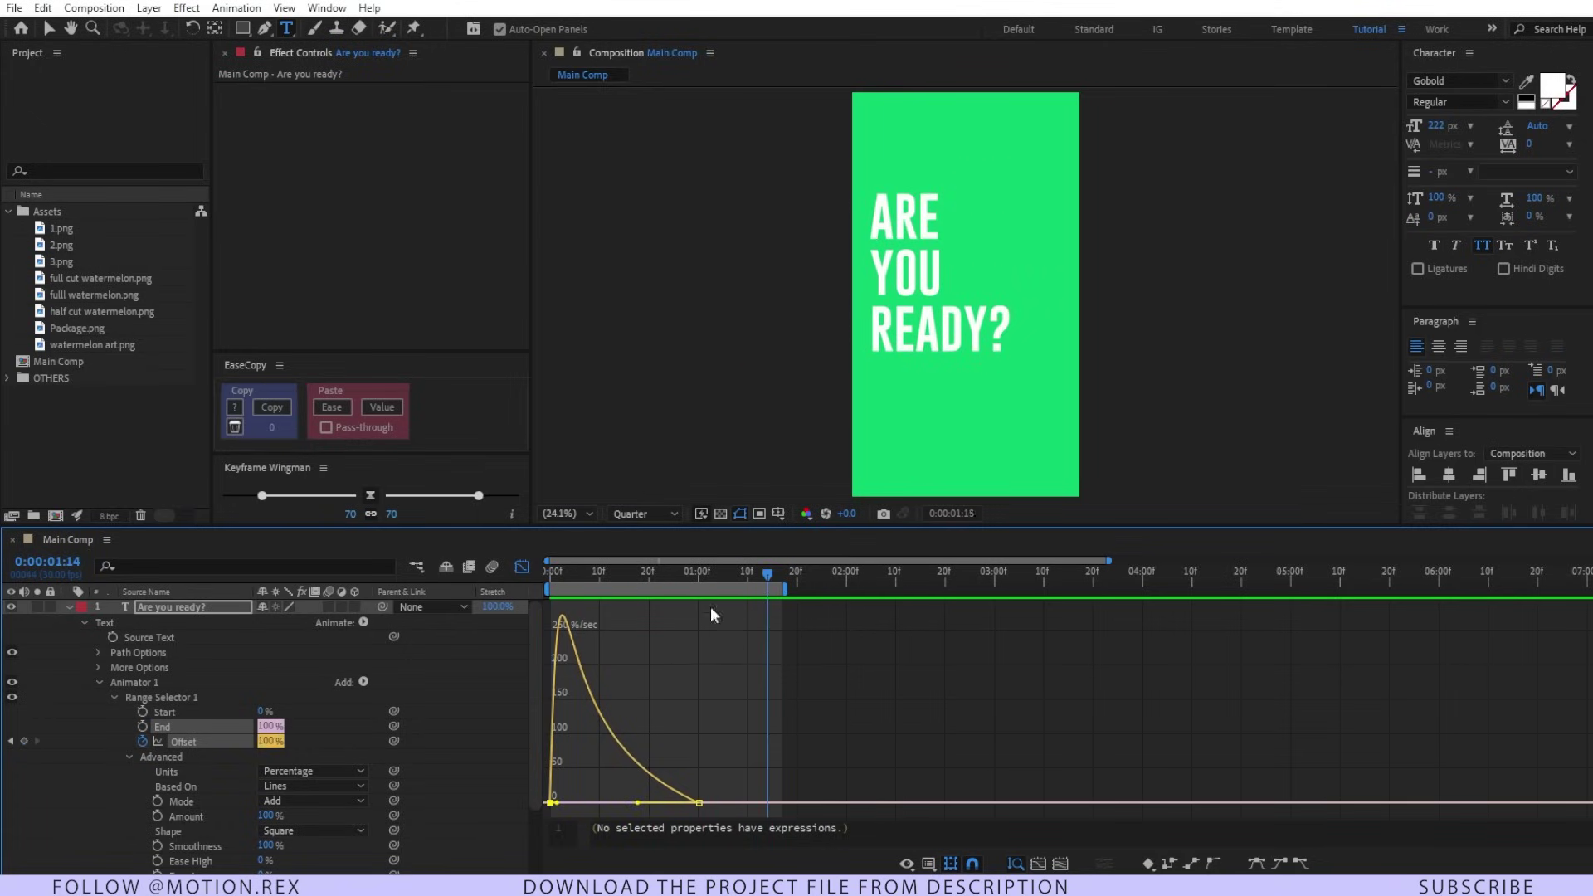
Close the graph editor, then collapse and lock the "Are you ready?" text layer
click(521, 567)
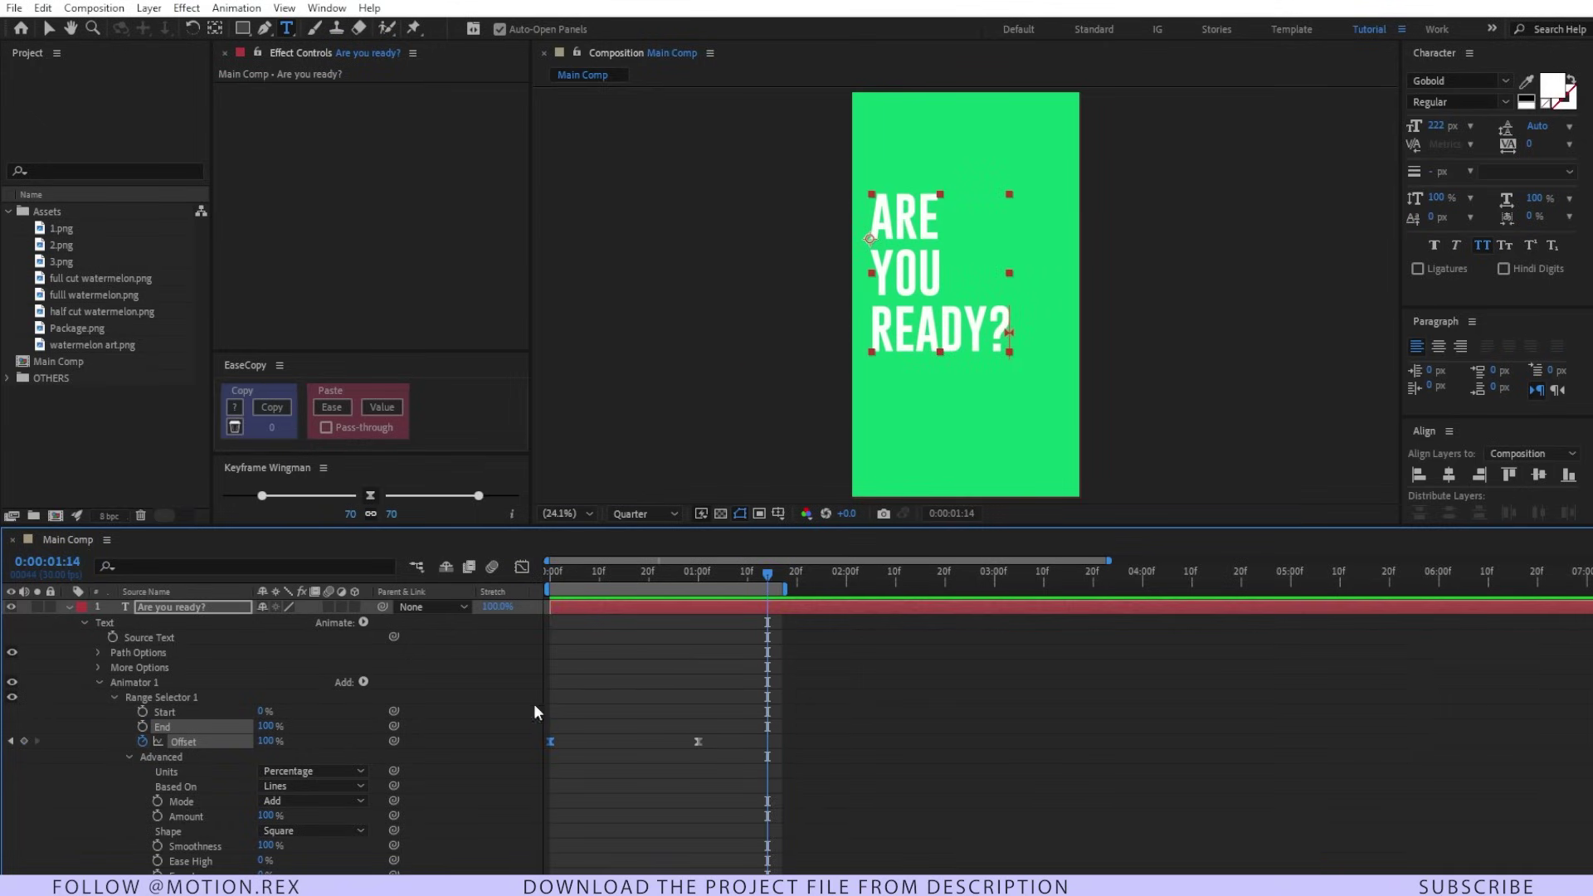
click(68, 608)
click(112, 725)
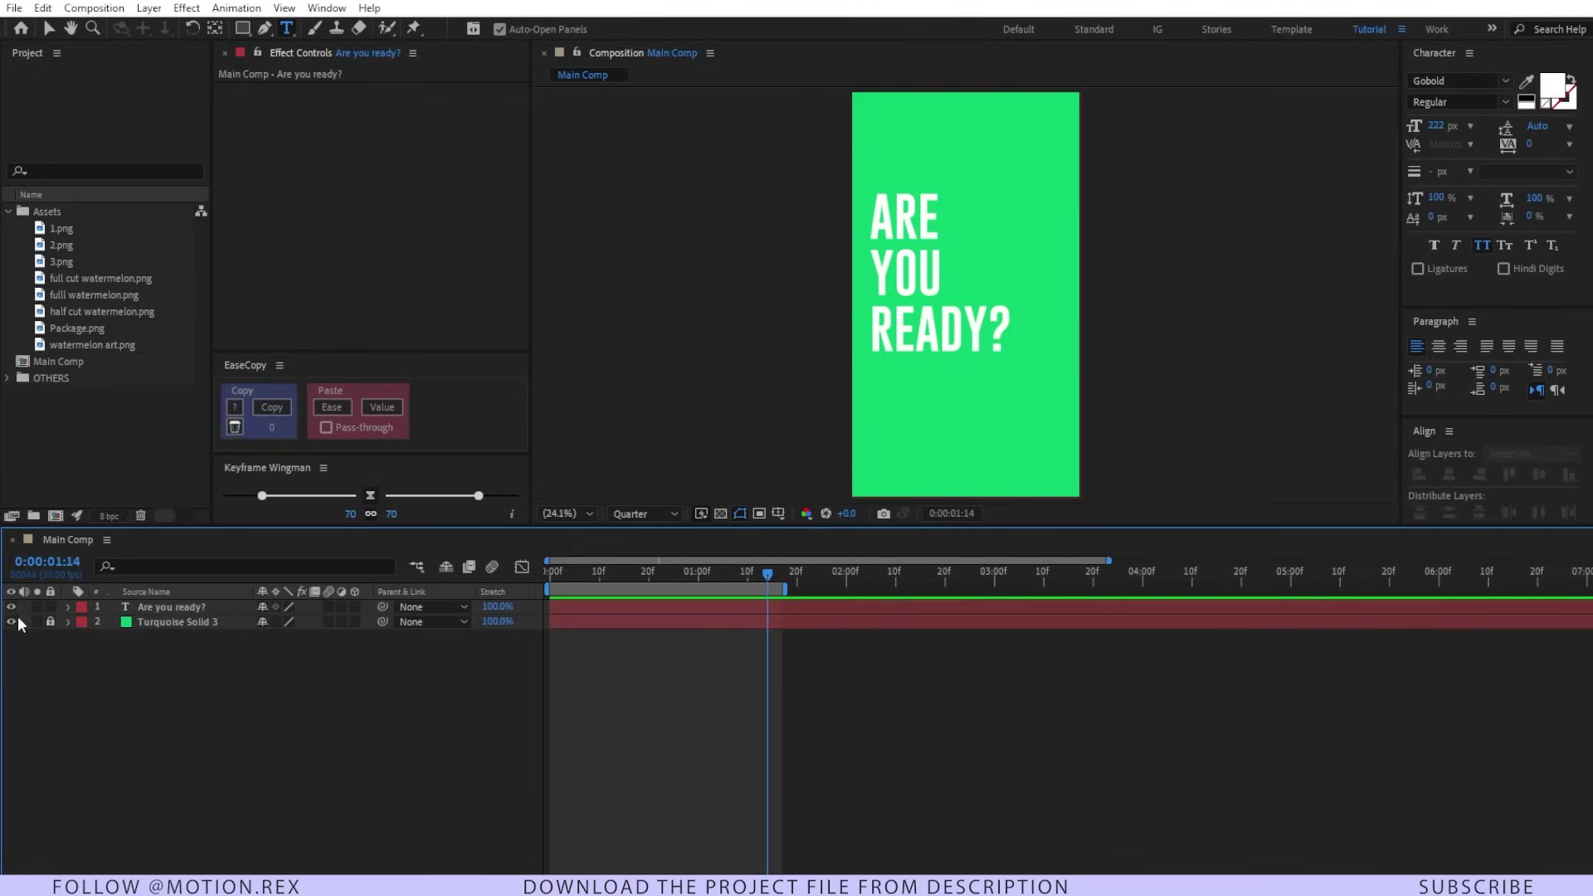
click(50, 607)
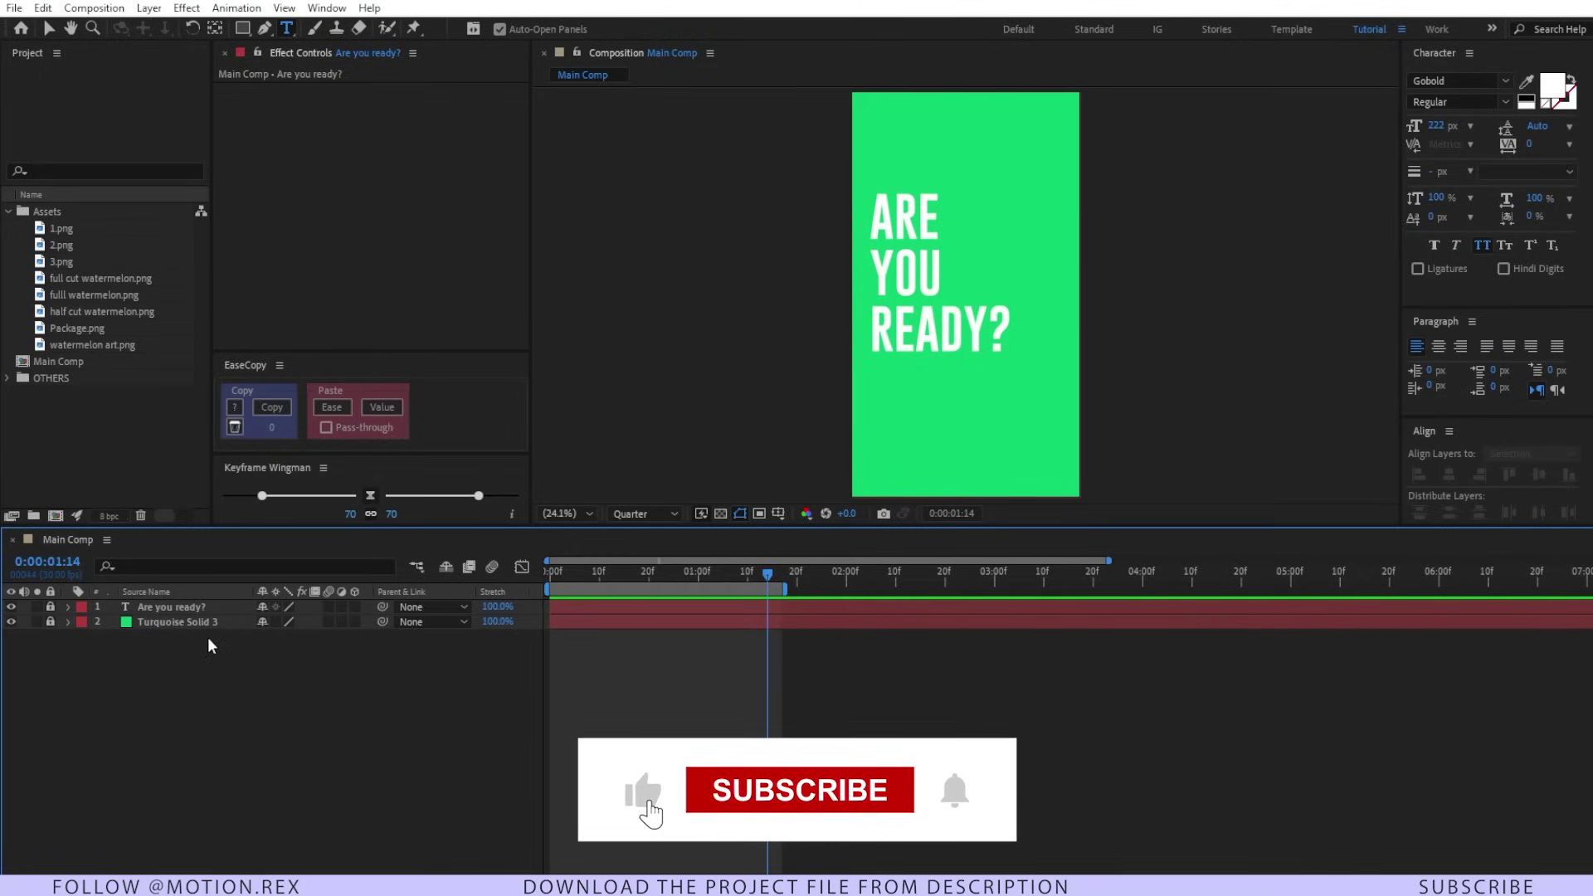
Place 1.png from the Assets folder above the text layer in Main Comp and activate the Selection tool
click(47, 213)
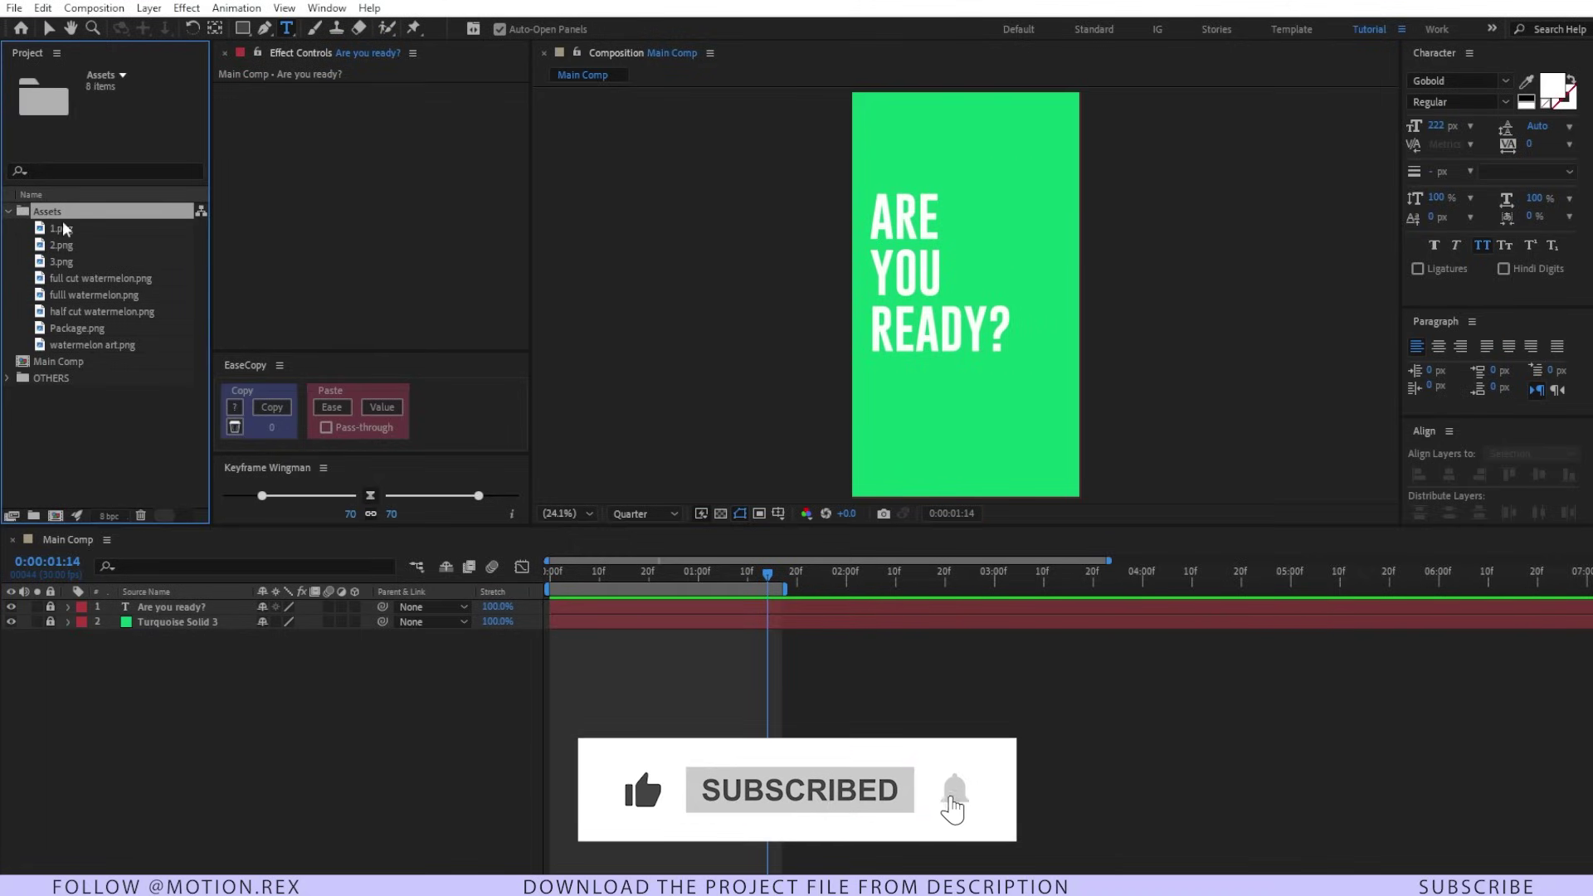
click(71, 244)
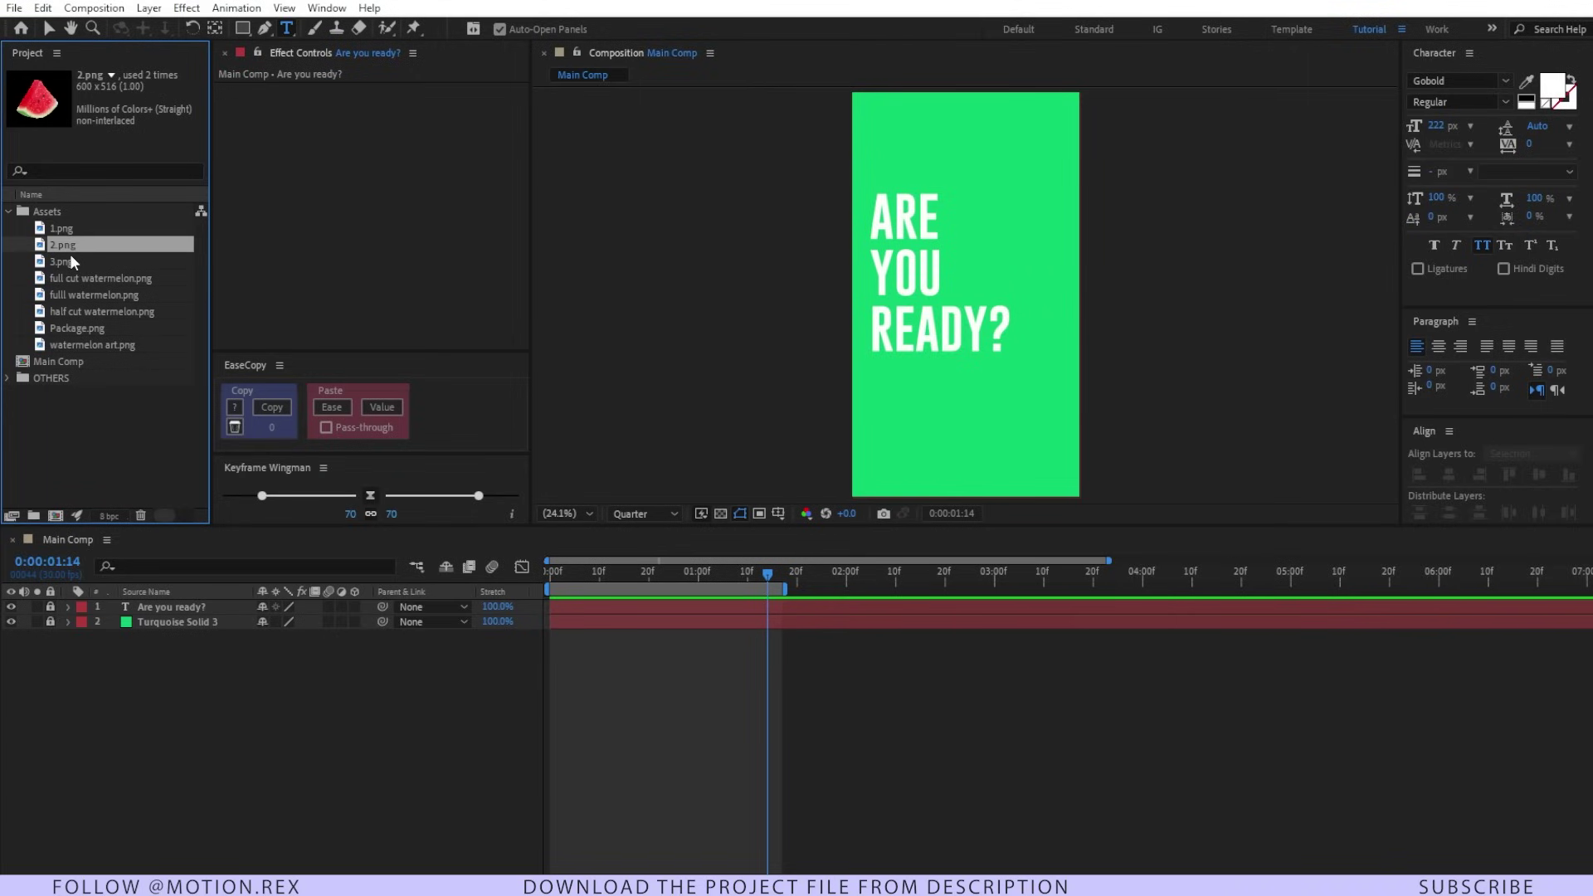
click(96, 231)
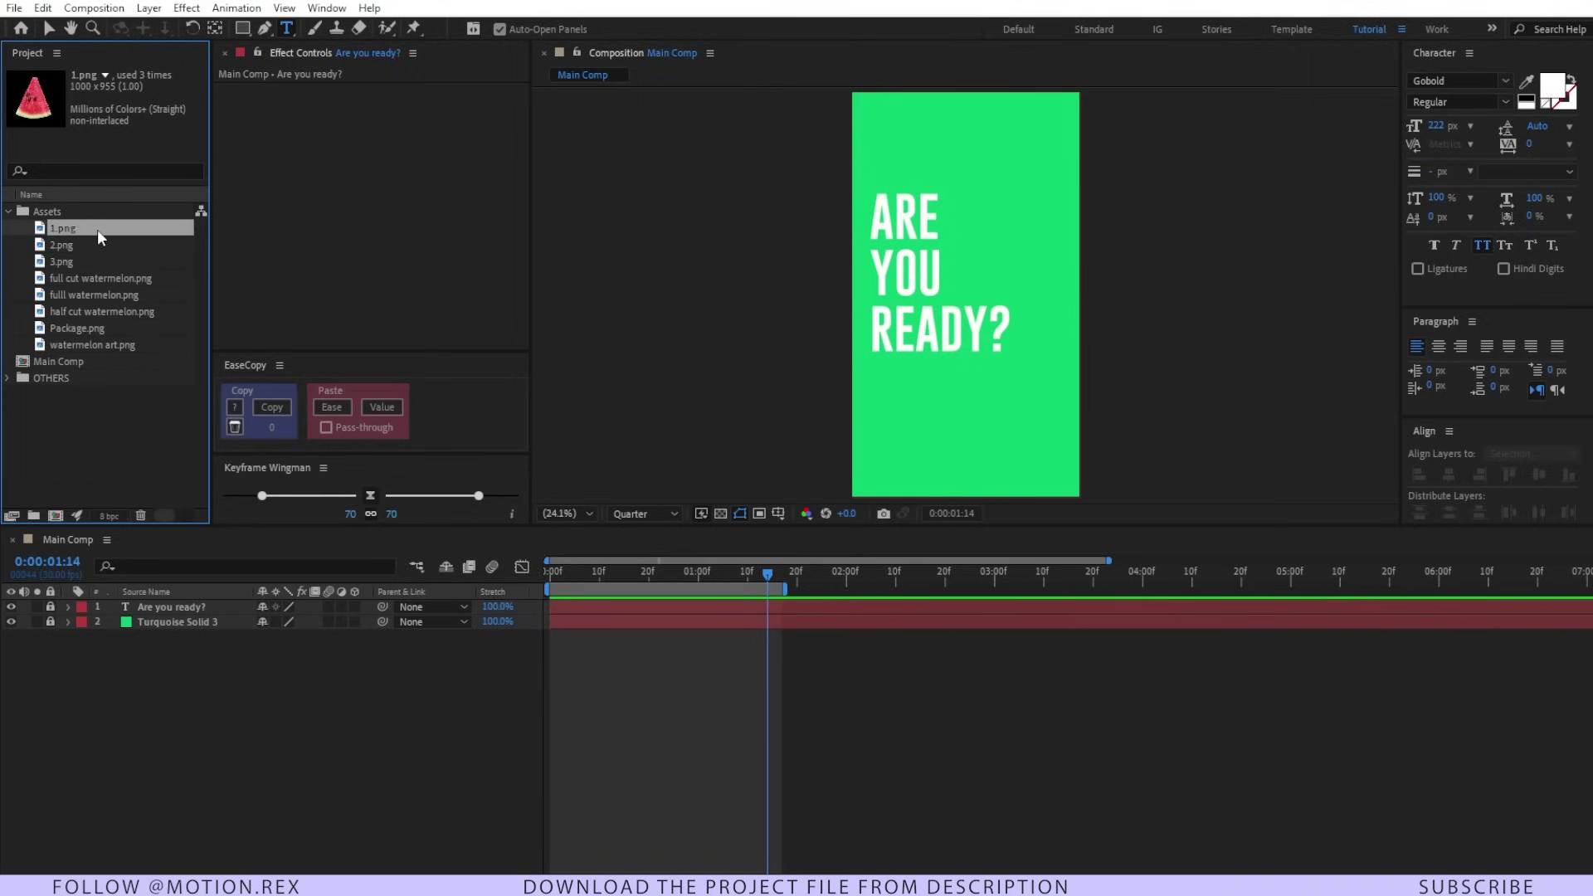
drag(97, 230, 81, 609)
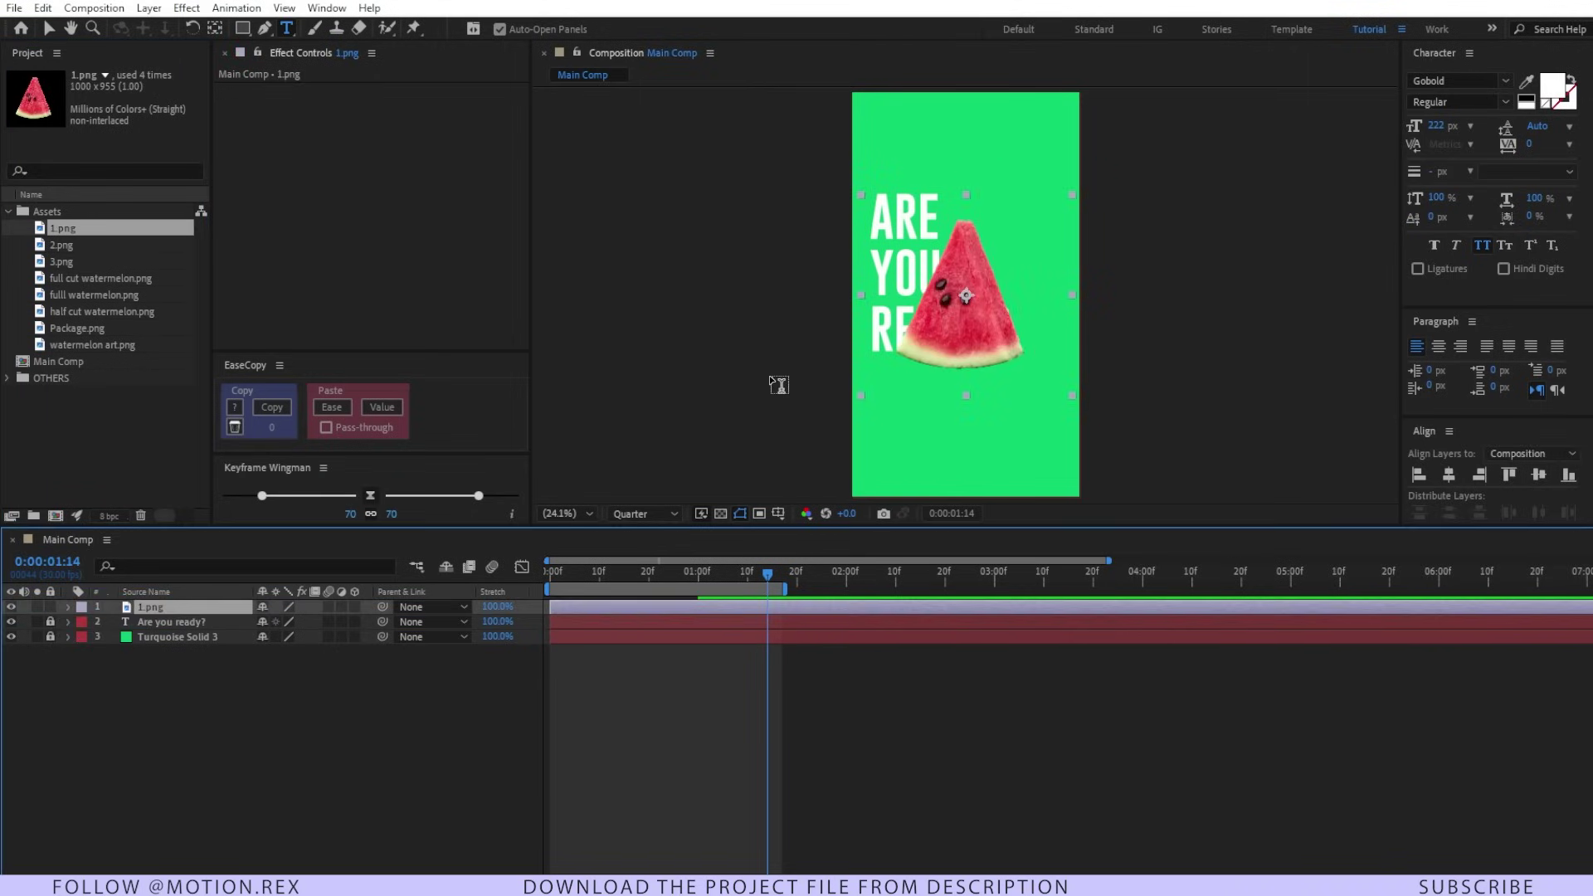
key(v)
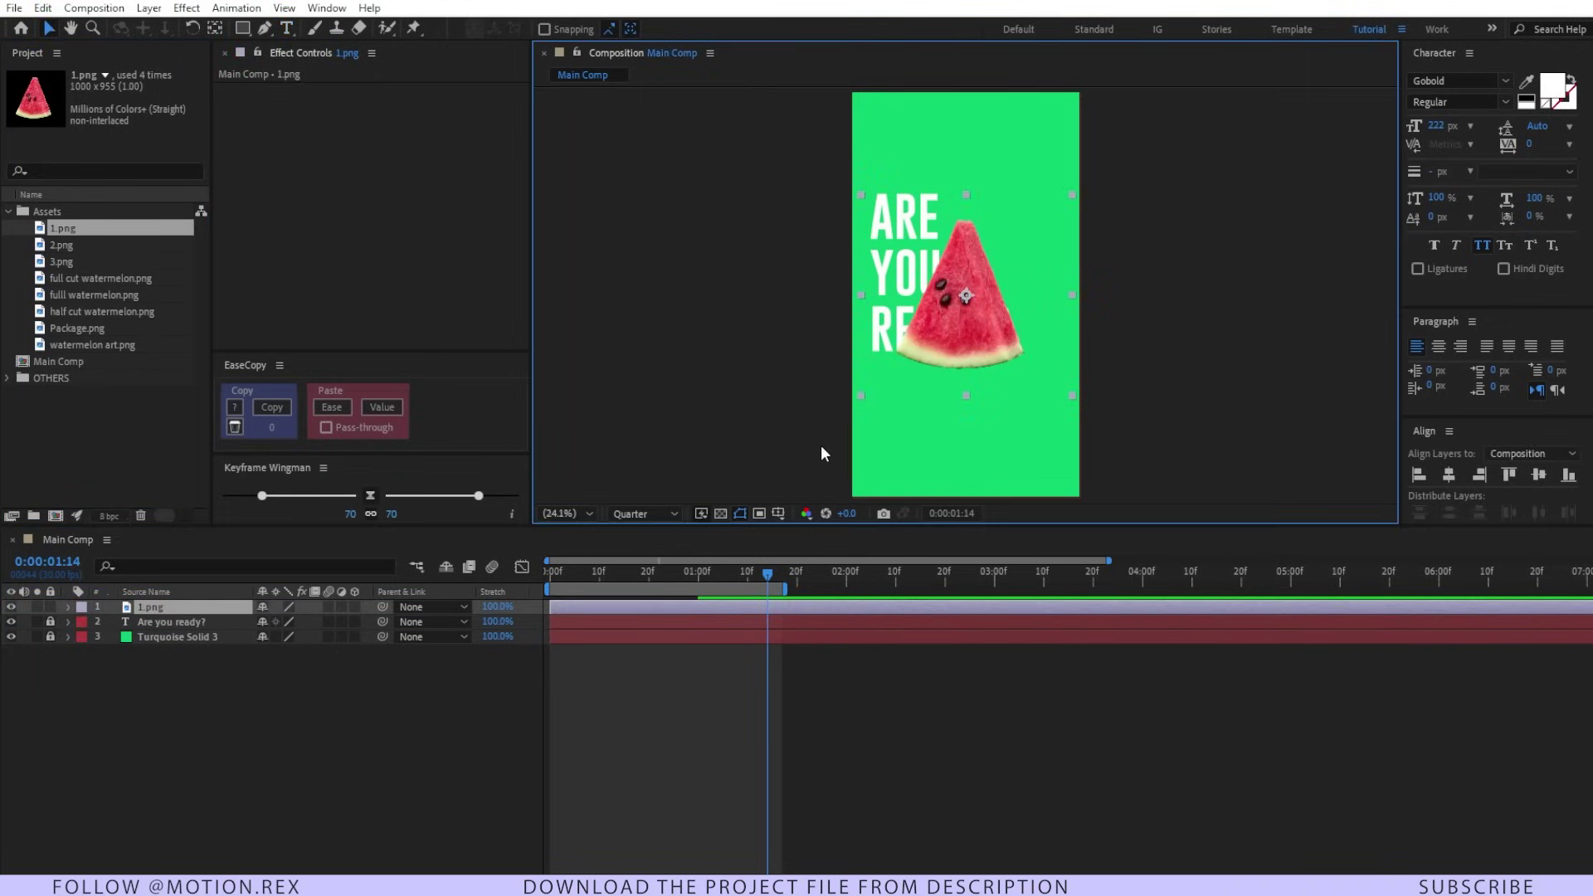
Scale the 1.png watermelon slice to 61% and place it beside the word "ARE"
key(s)
drag(316, 622, 296, 622)
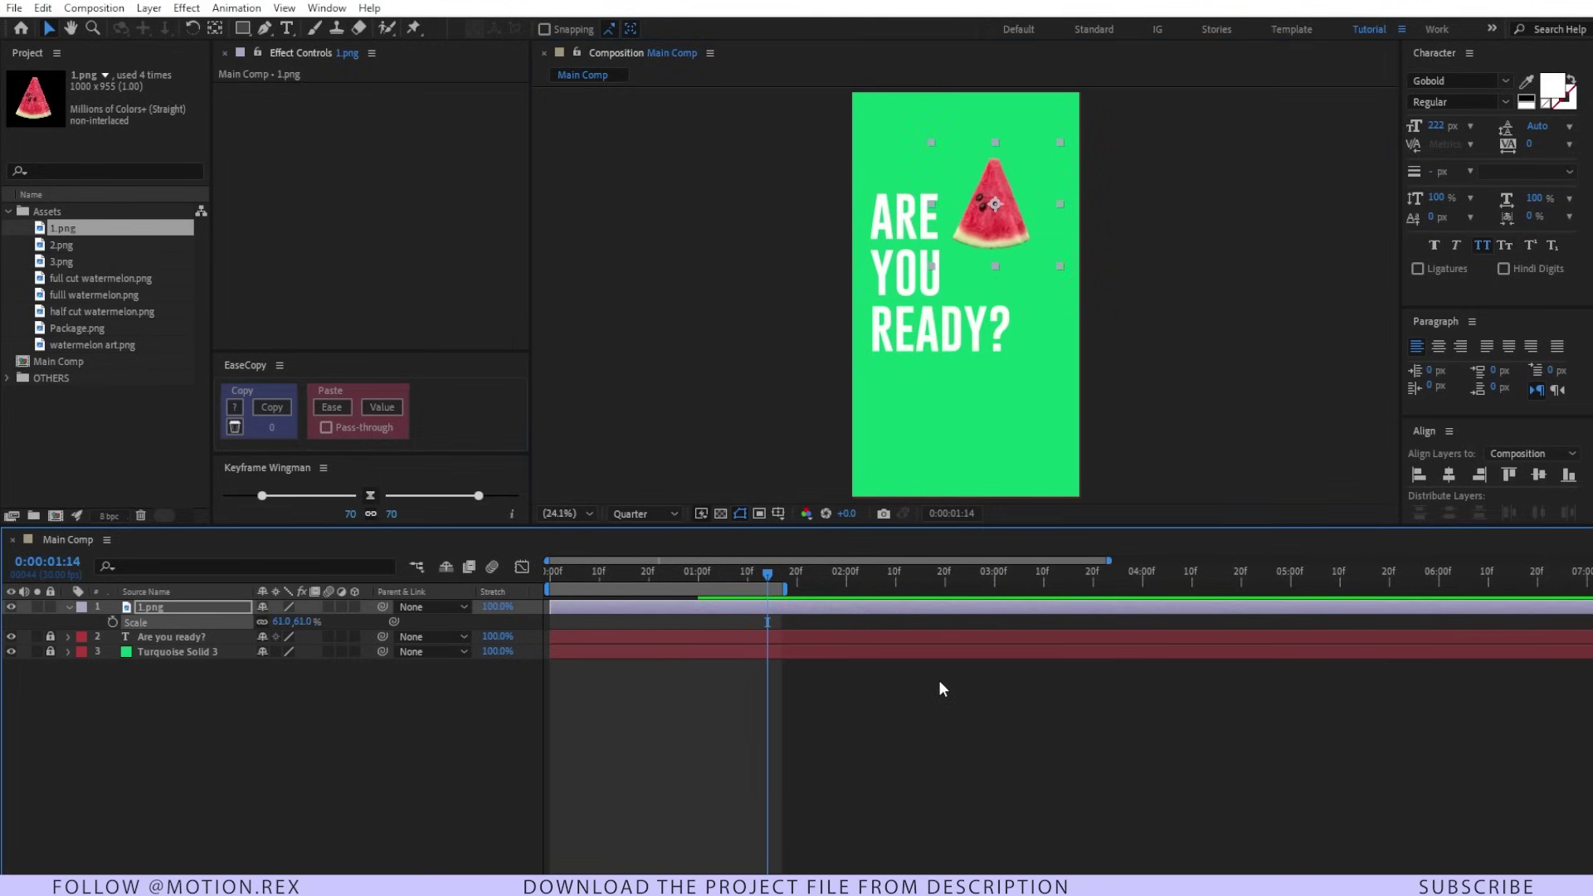
click(938, 680)
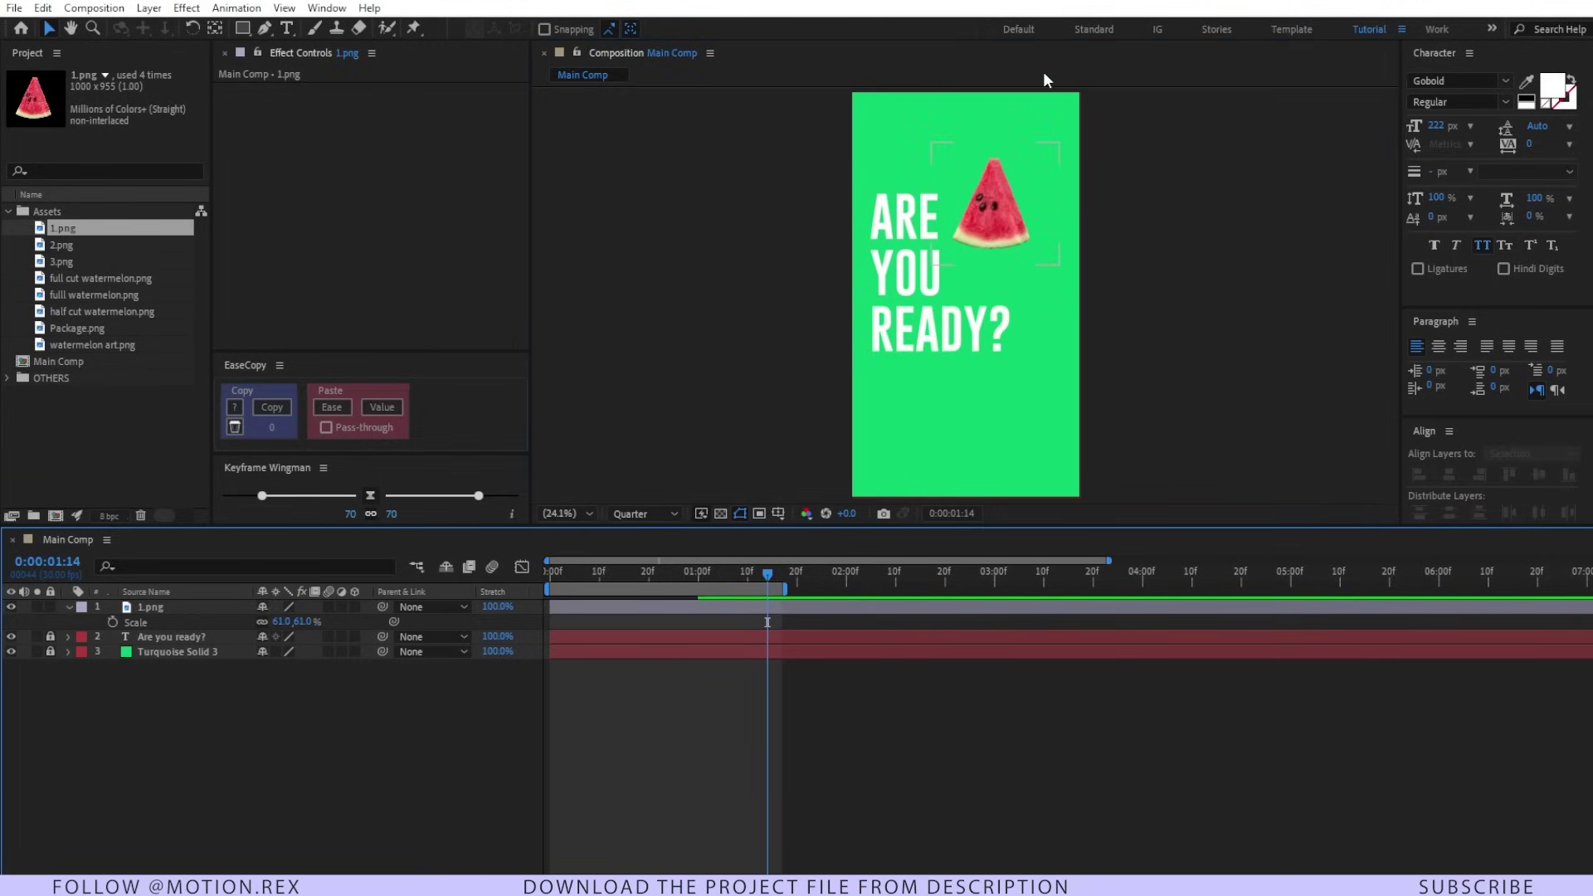
Add 2.png and 3.png and arrange scaled, rotated copies of the slices, seven in all, in a column beside the text
drag(109, 246, 124, 601)
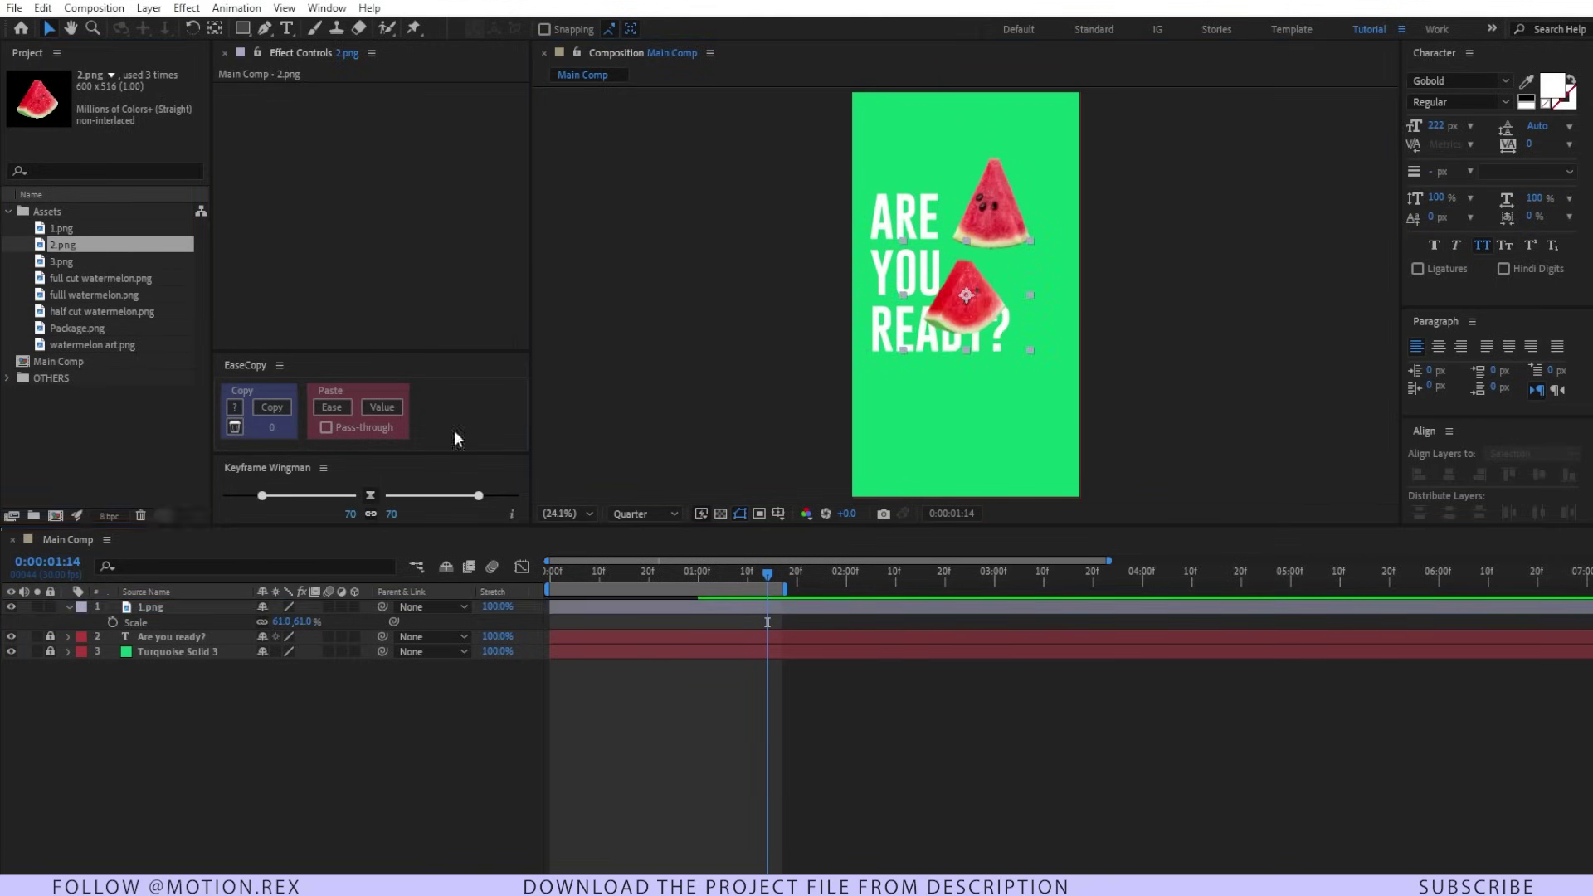
drag(971, 293, 1046, 277)
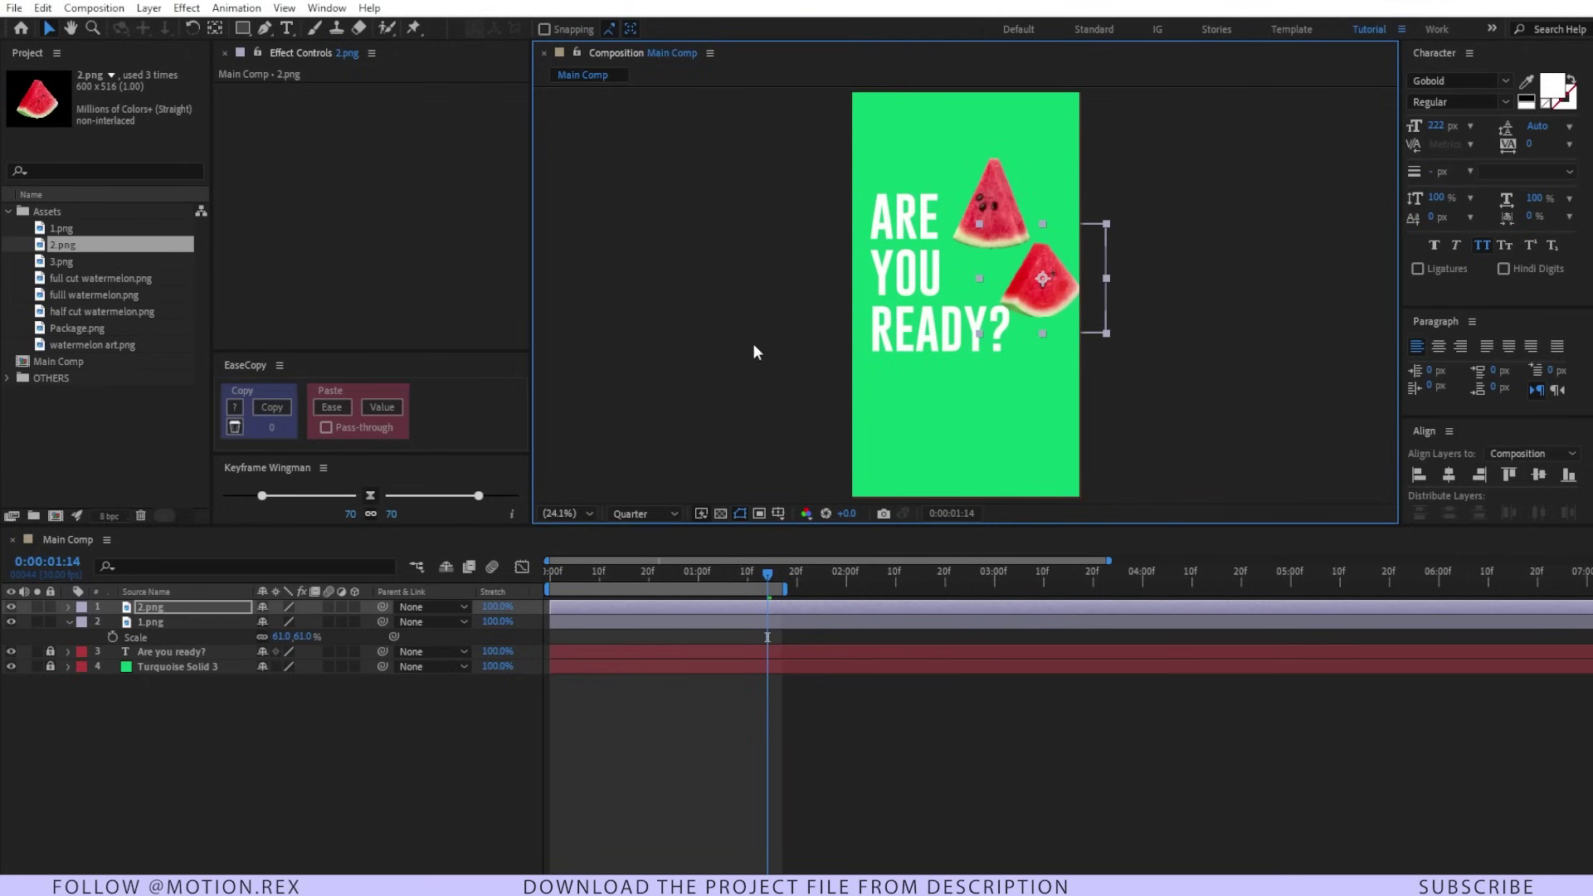
click(117, 260)
drag(118, 260, 991, 407)
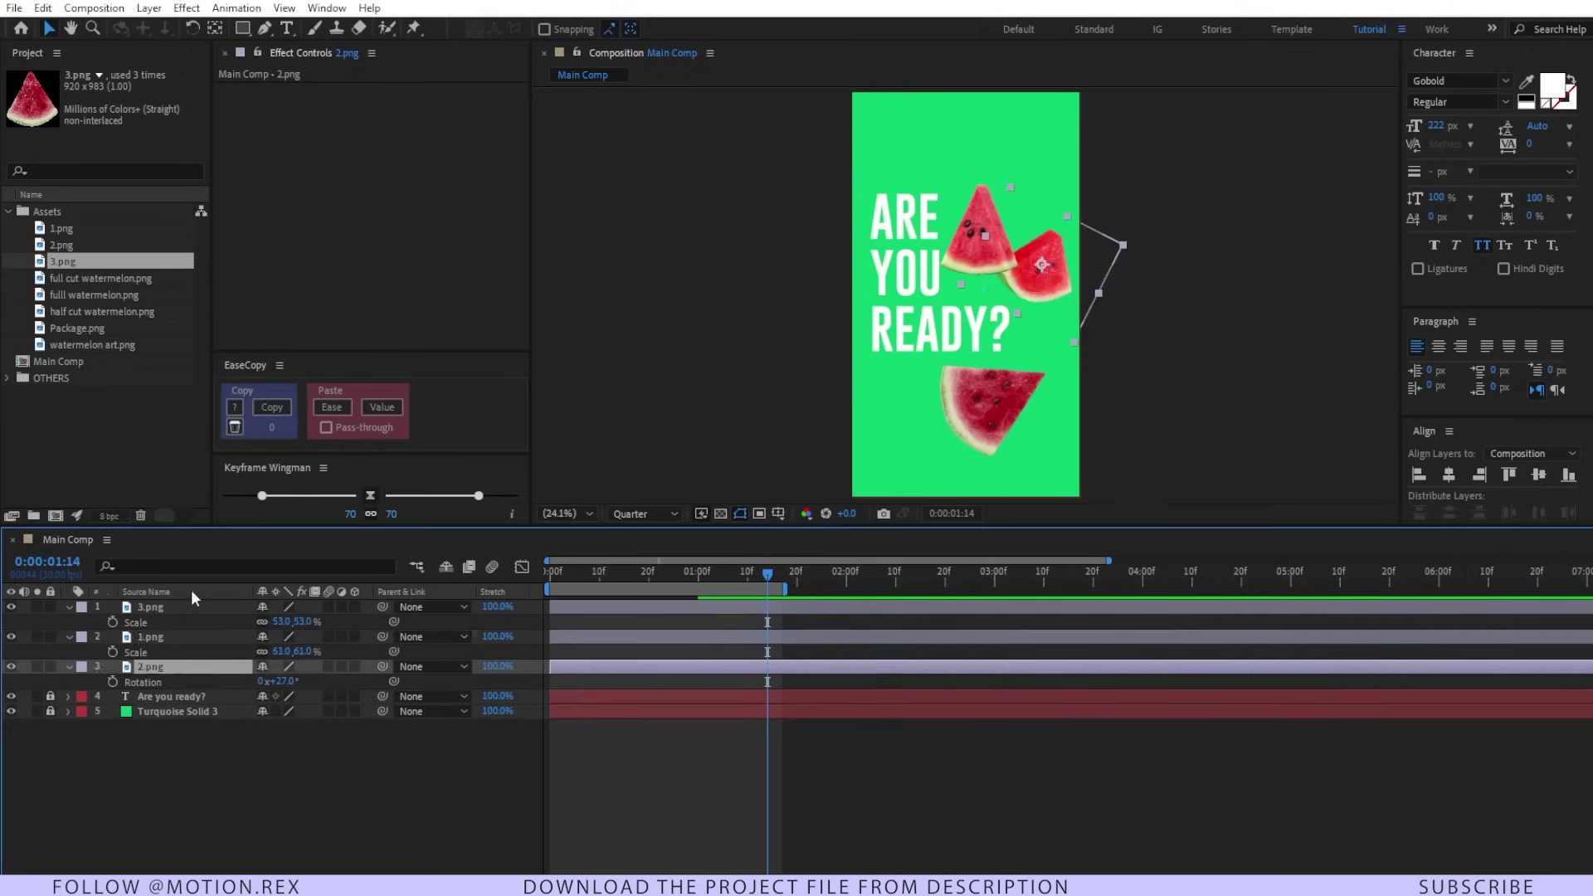
drag(249, 665, 262, 666)
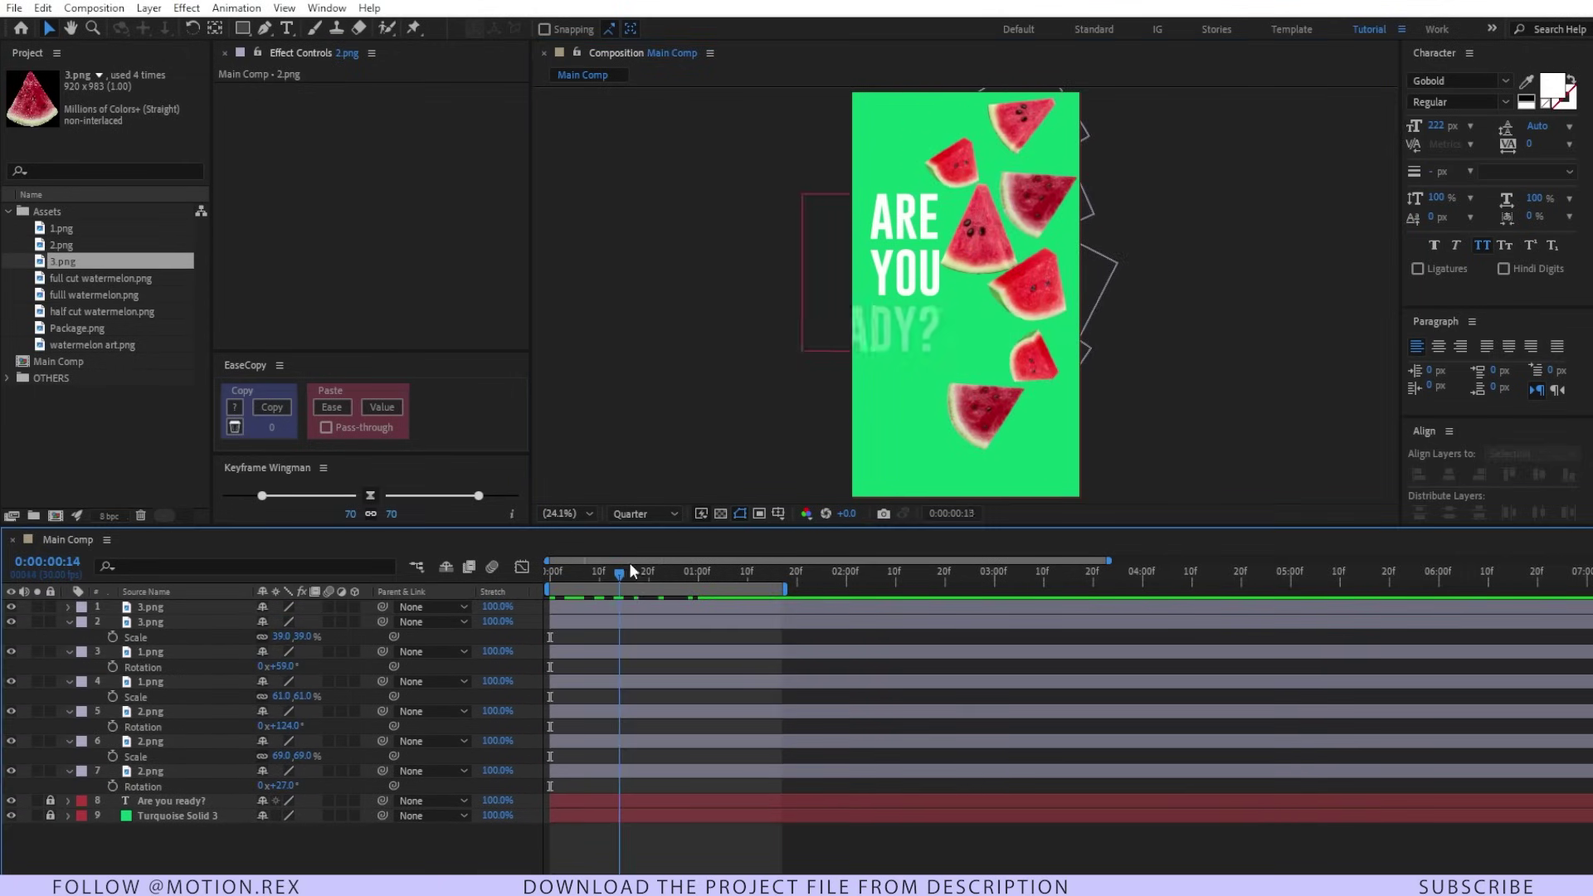
Add a Position keyframe to all seven slice layers and move those keyframes to 0:00:01:01
drag(629, 568, 674, 569)
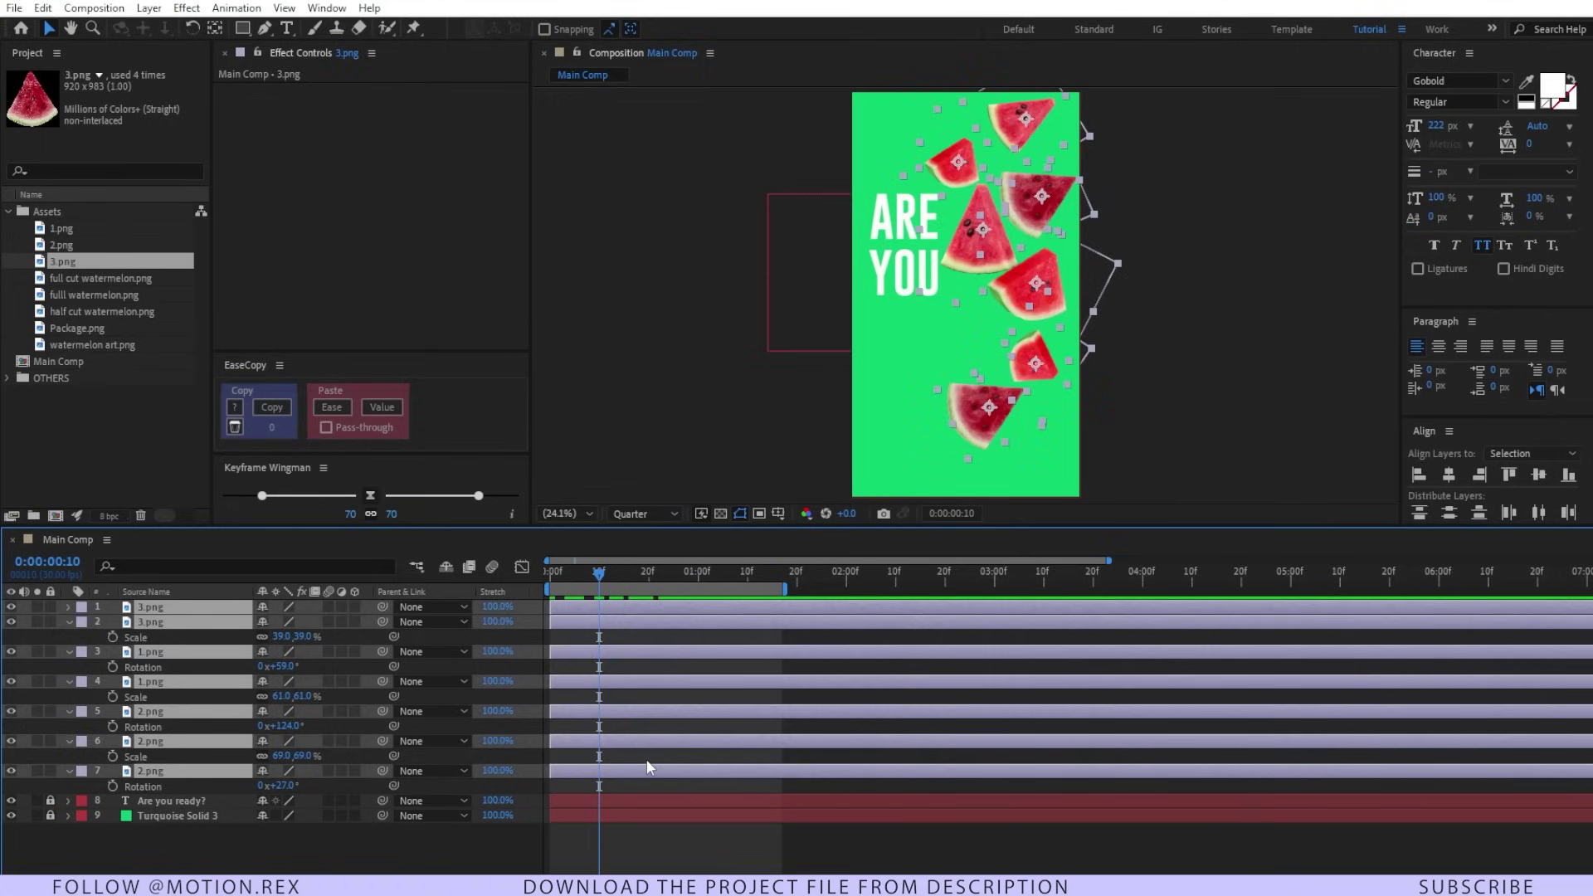
key(alt+shift+p)
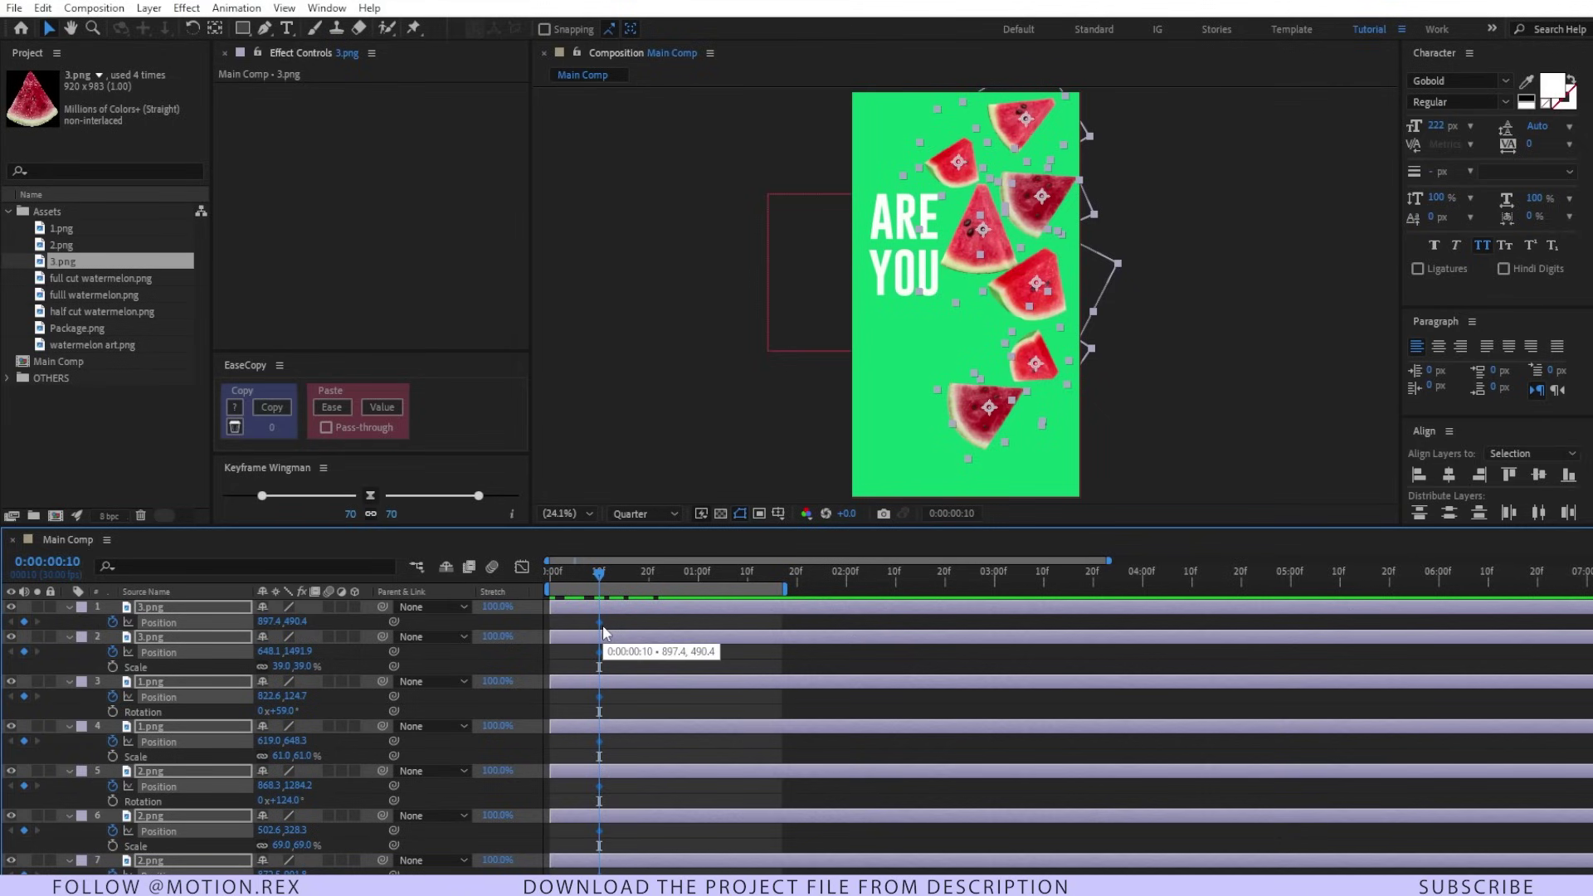
drag(600, 624, 706, 629)
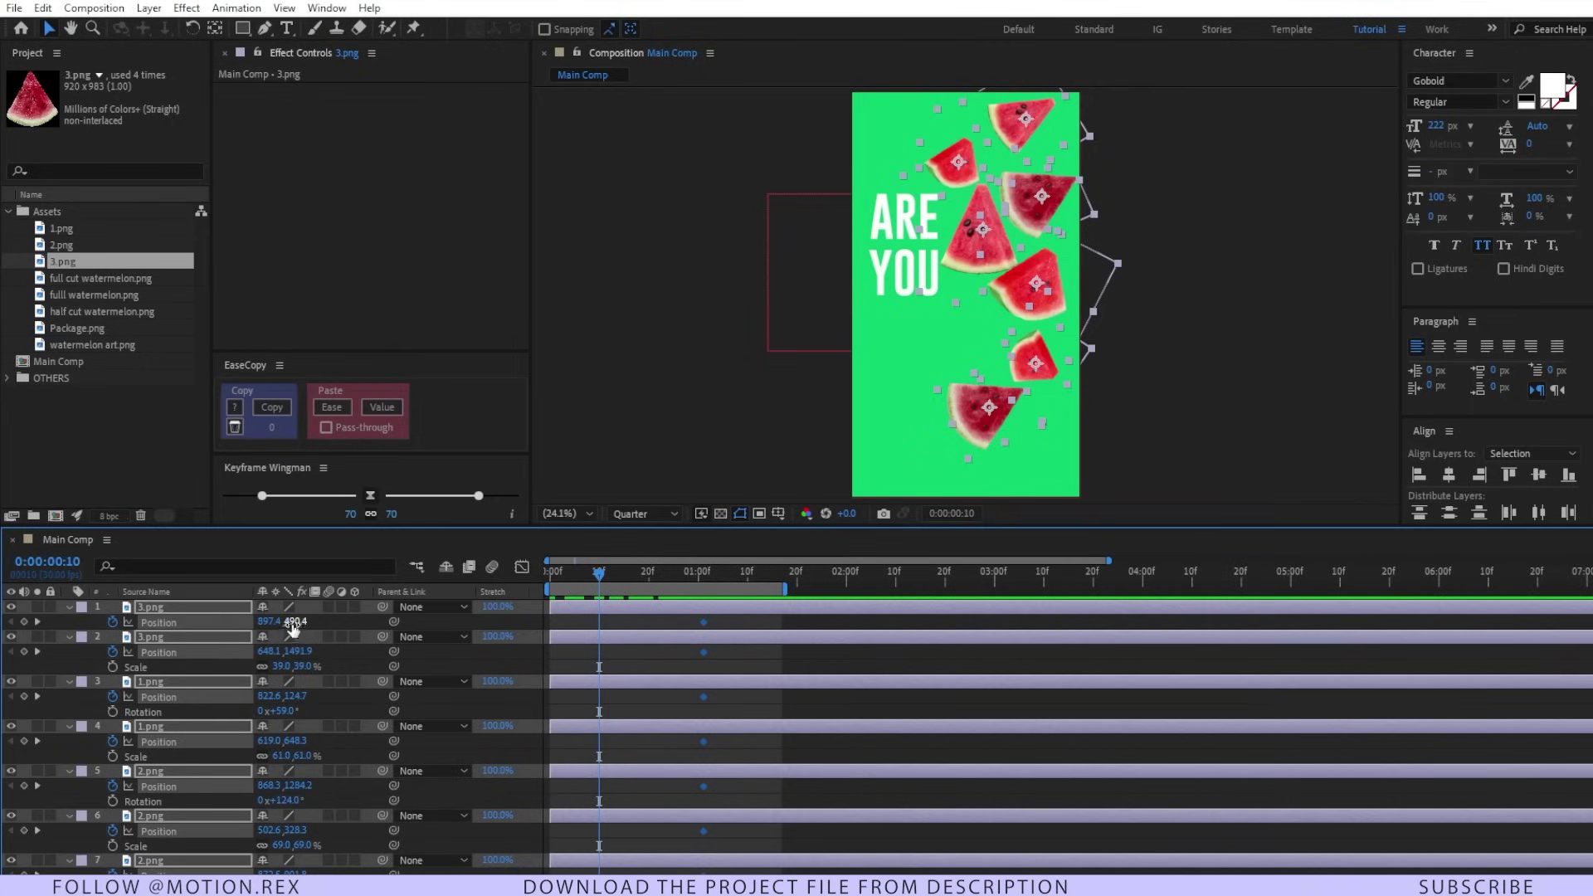
At 0:00:00:10, raise all slices together above the frame, bringing the first 3.png layer's Position to 897.4, -1214.6
key(comma)
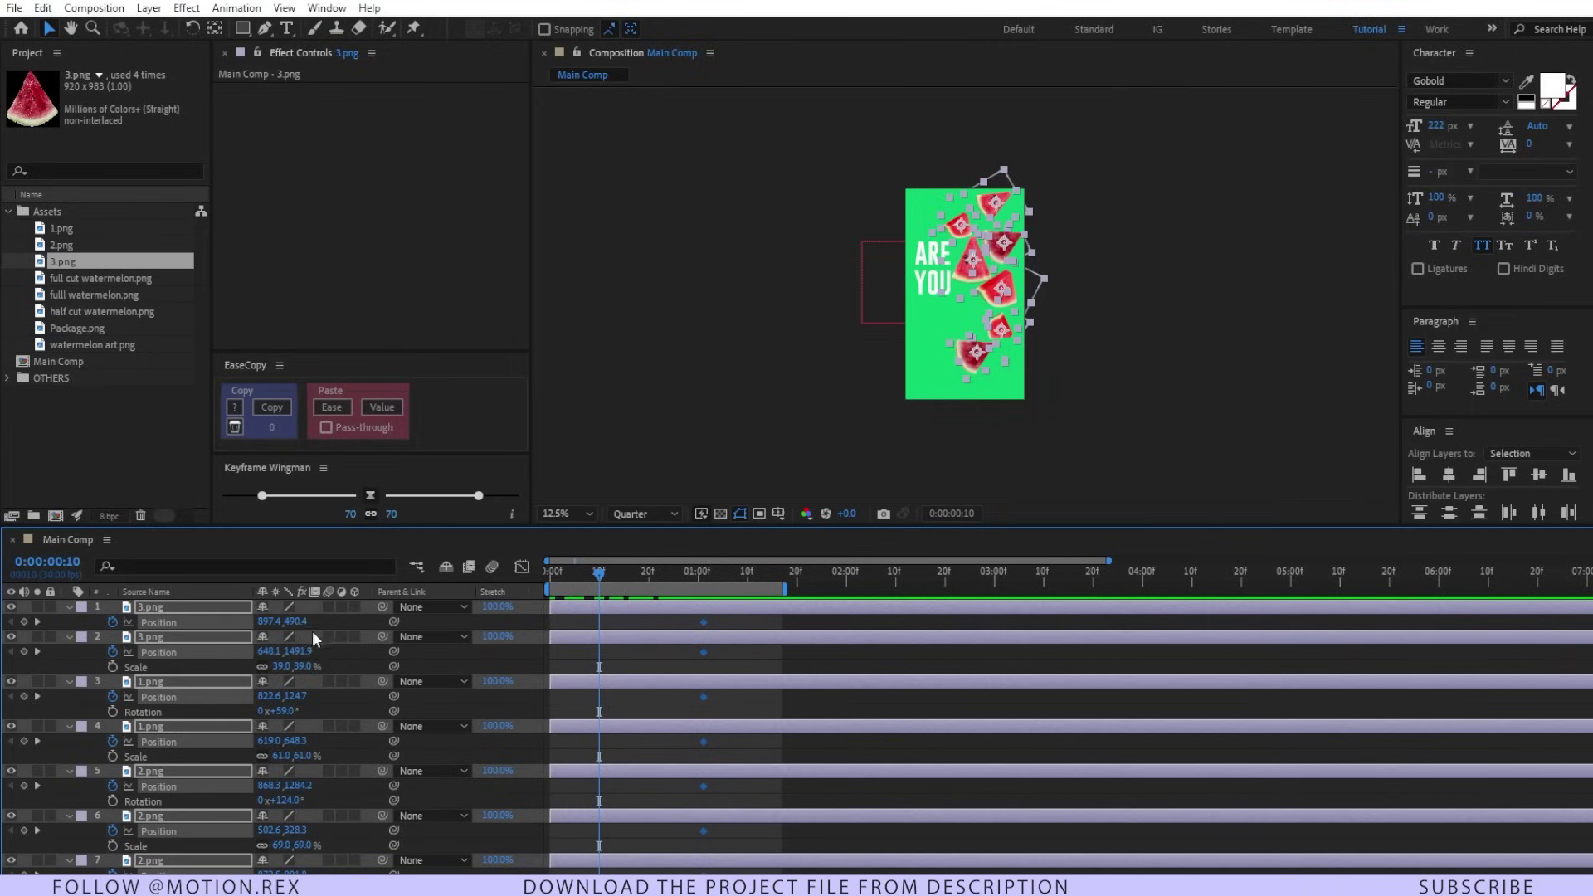
drag(294, 620, 96, 633)
click(533, 626)
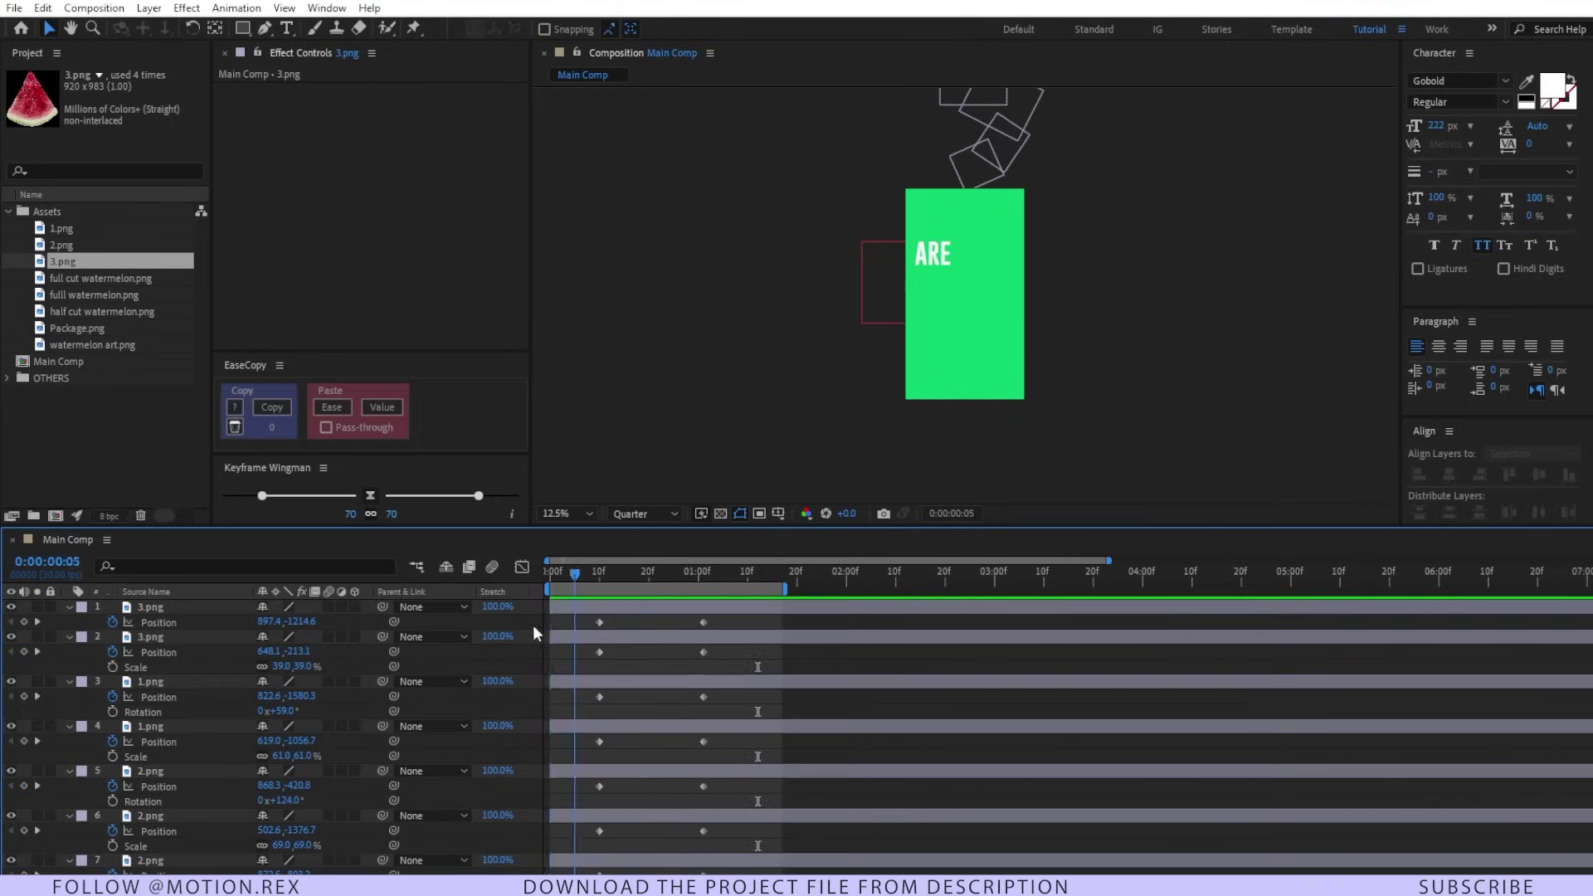
Preview the slices falling into the frame from the start of the composition
key(Home)
key(space)
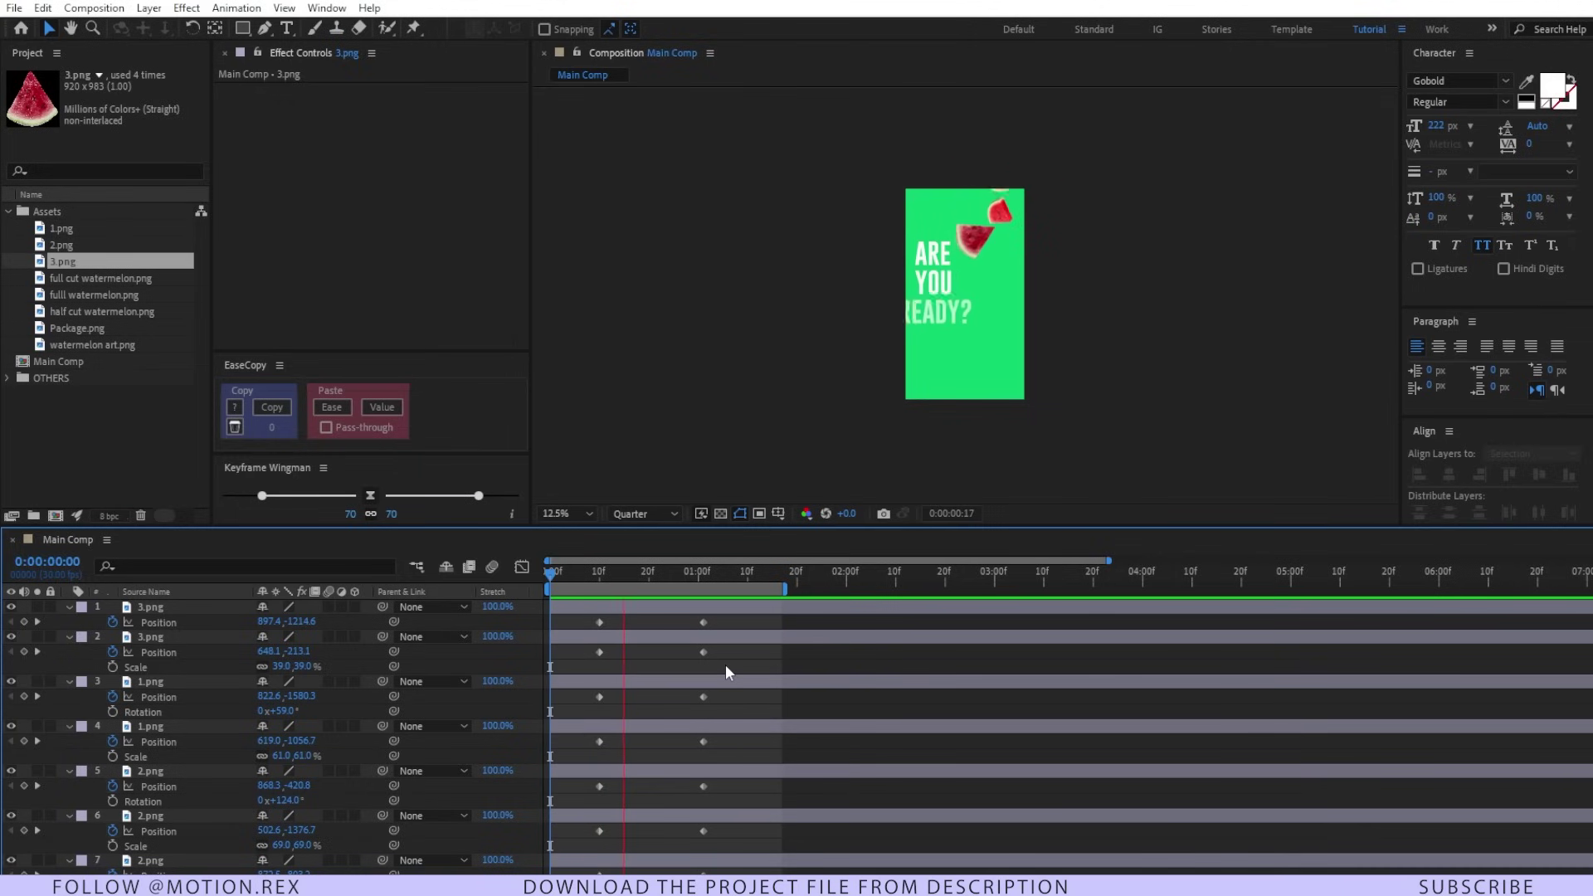
key(space)
Move the first Position keyframe of all seven slices to 0:00:00:00
drag(615, 663, 542, 880)
scroll(653, 768, down, 2)
drag(601, 821, 552, 829)
drag(578, 573, 542, 604)
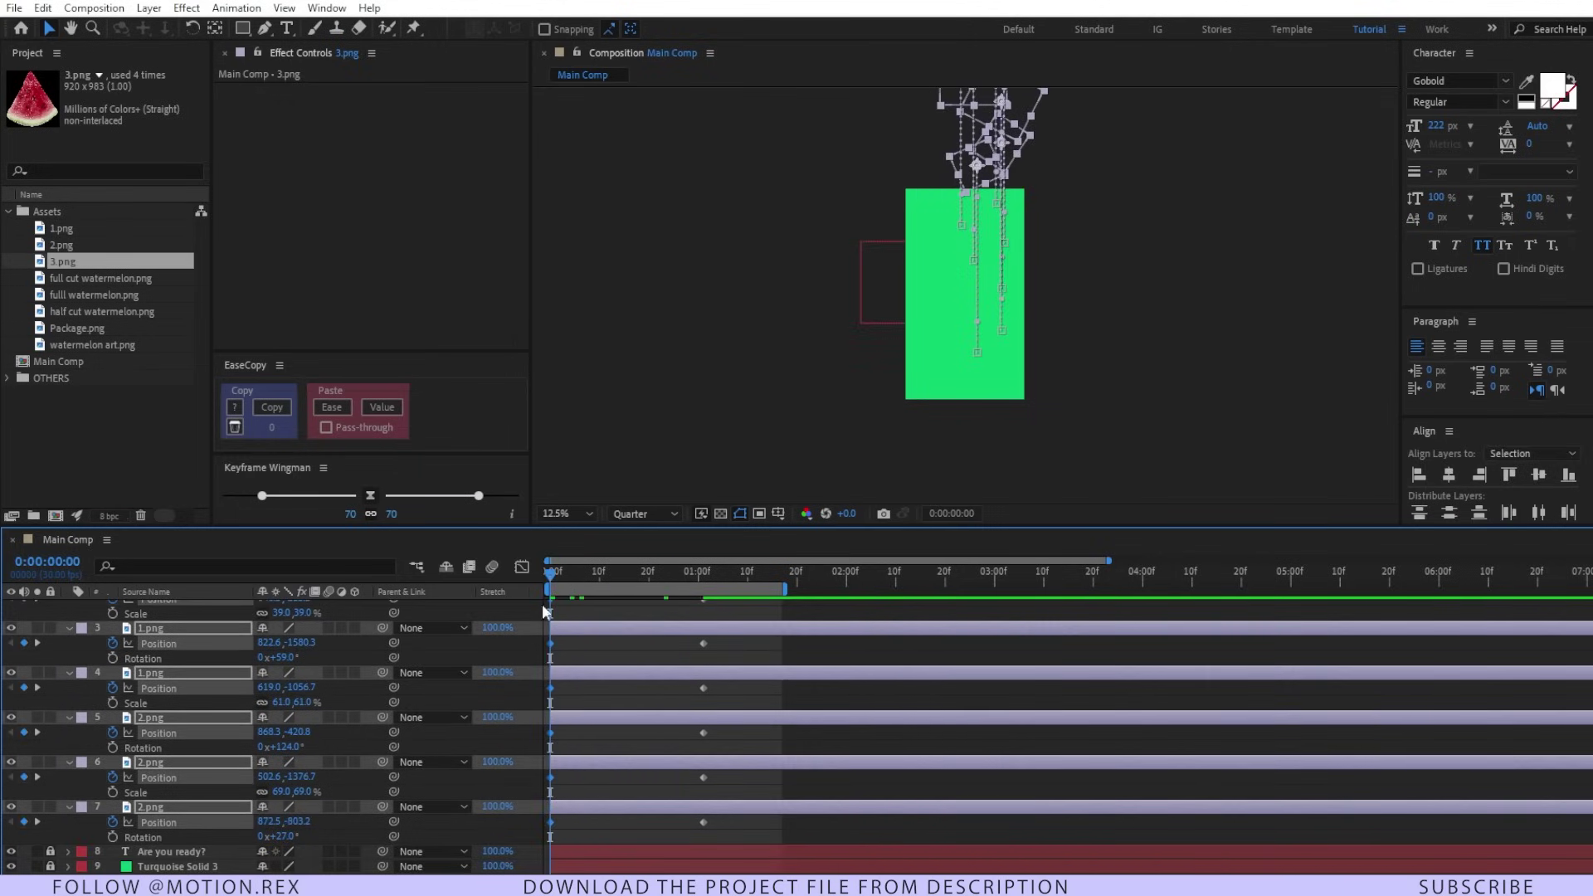
Preview the slice drop with the fall starting on the first frame
scroll(809, 726, up, 2)
key(space)
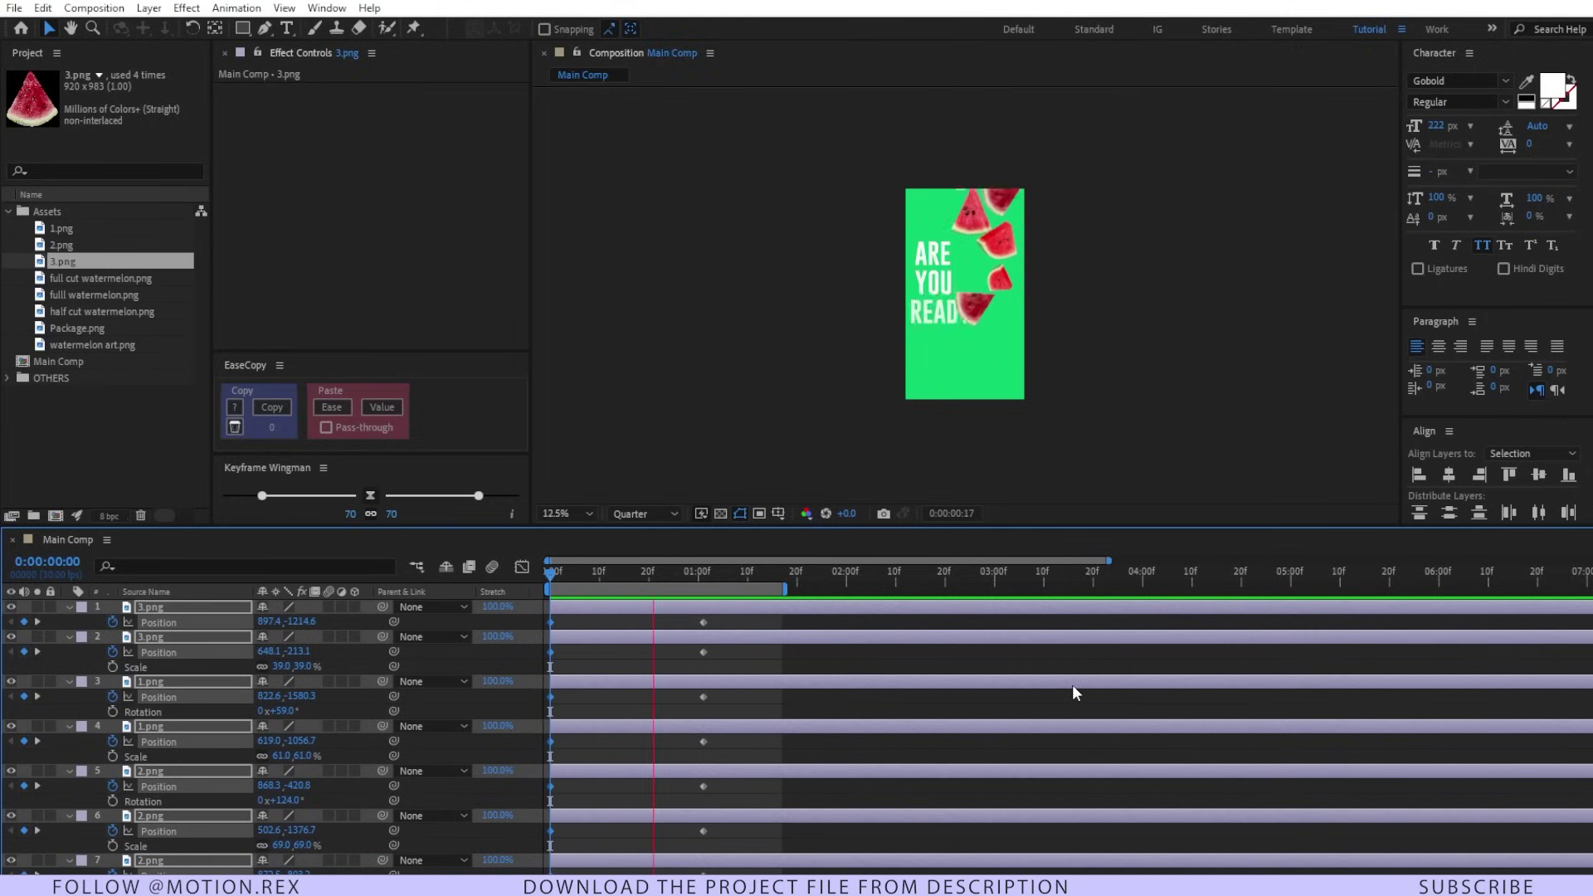
key(space)
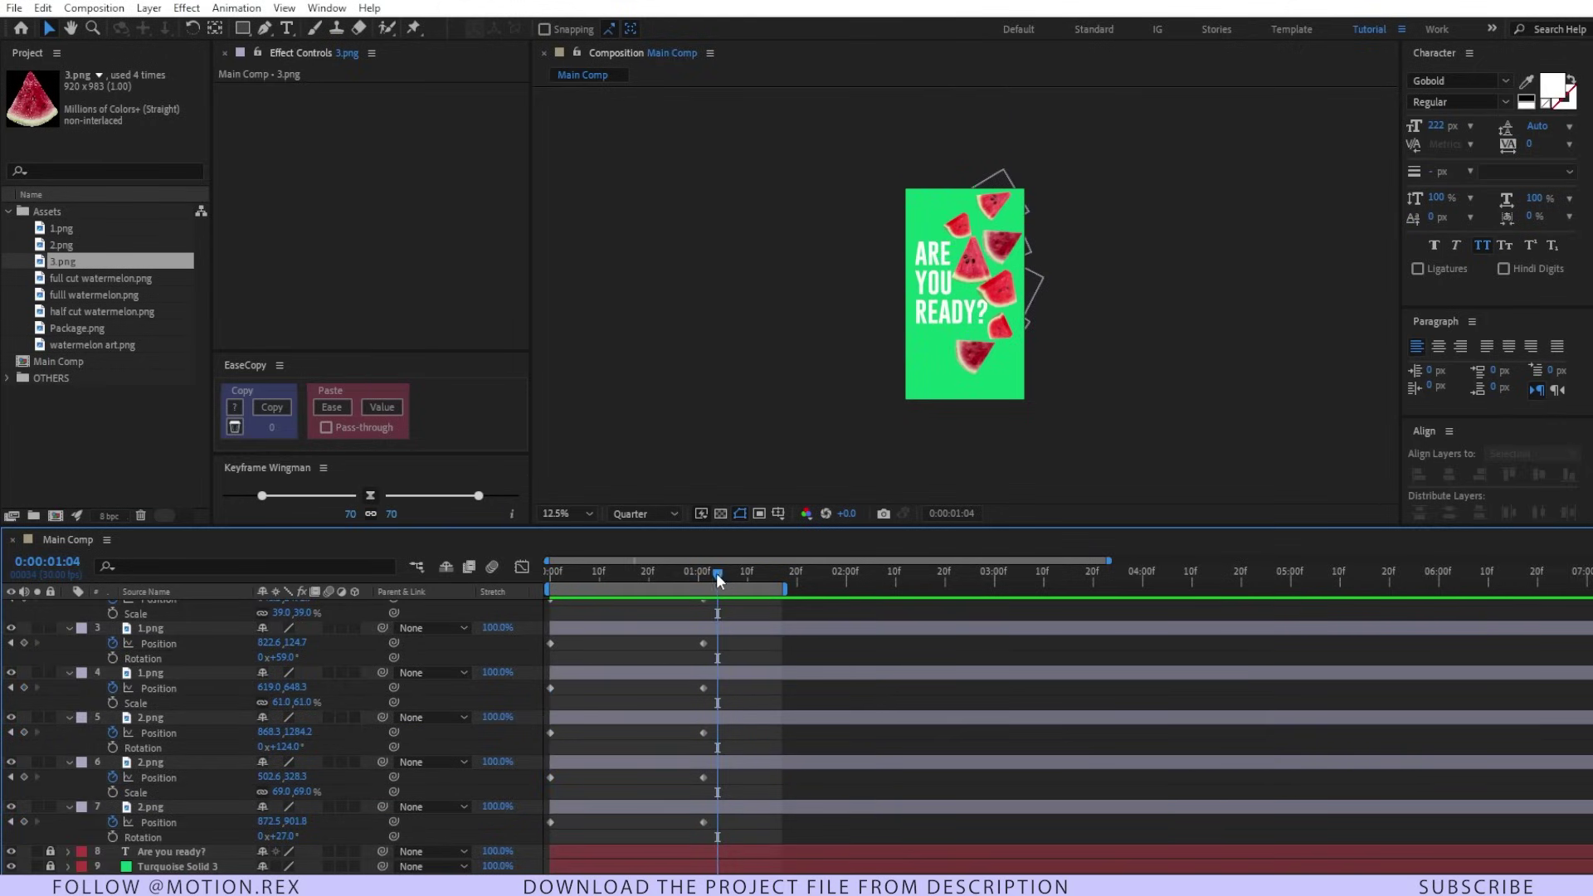
Extend the work area past three seconds and add a Position keyframe to all seven slices at 0:00:01:11
key(j)
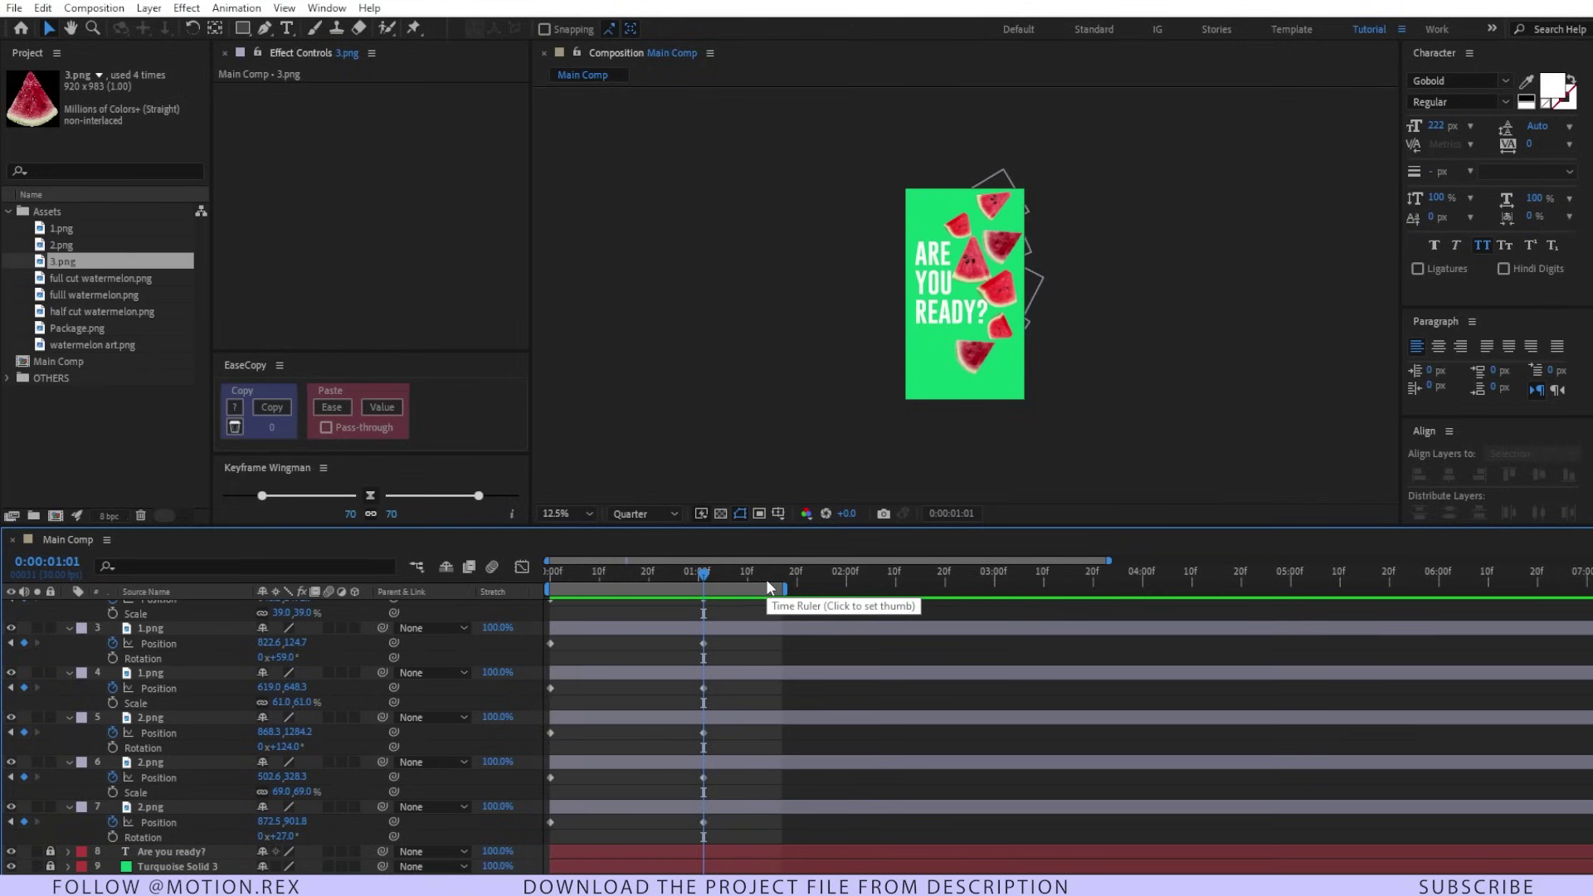
key(shift+Page_Down)
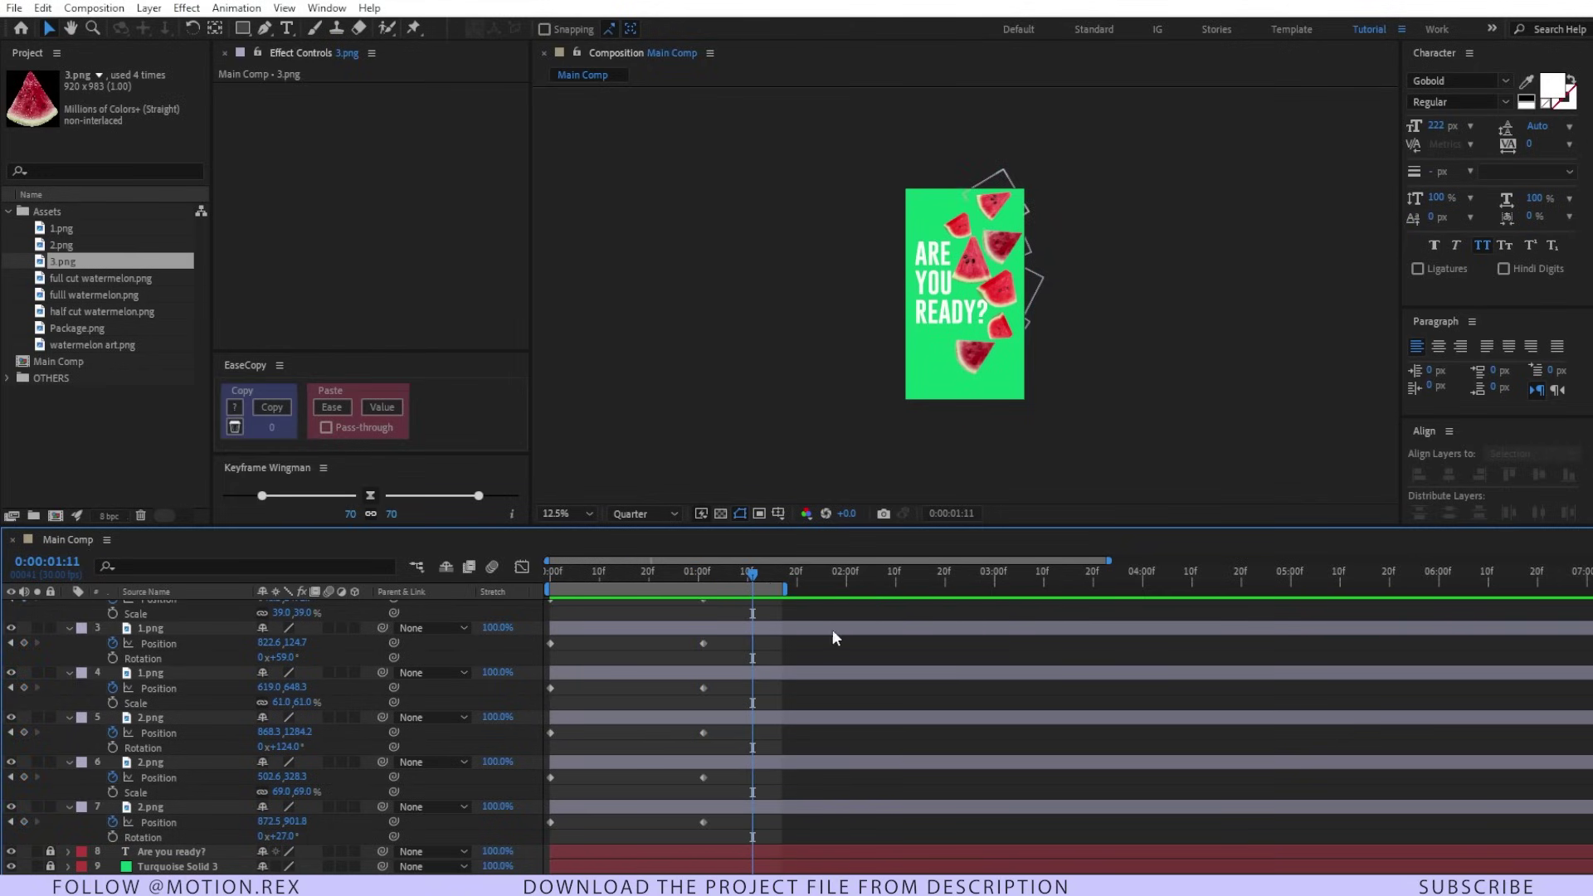
drag(790, 591, 1037, 591)
scroll(738, 611, up, 1)
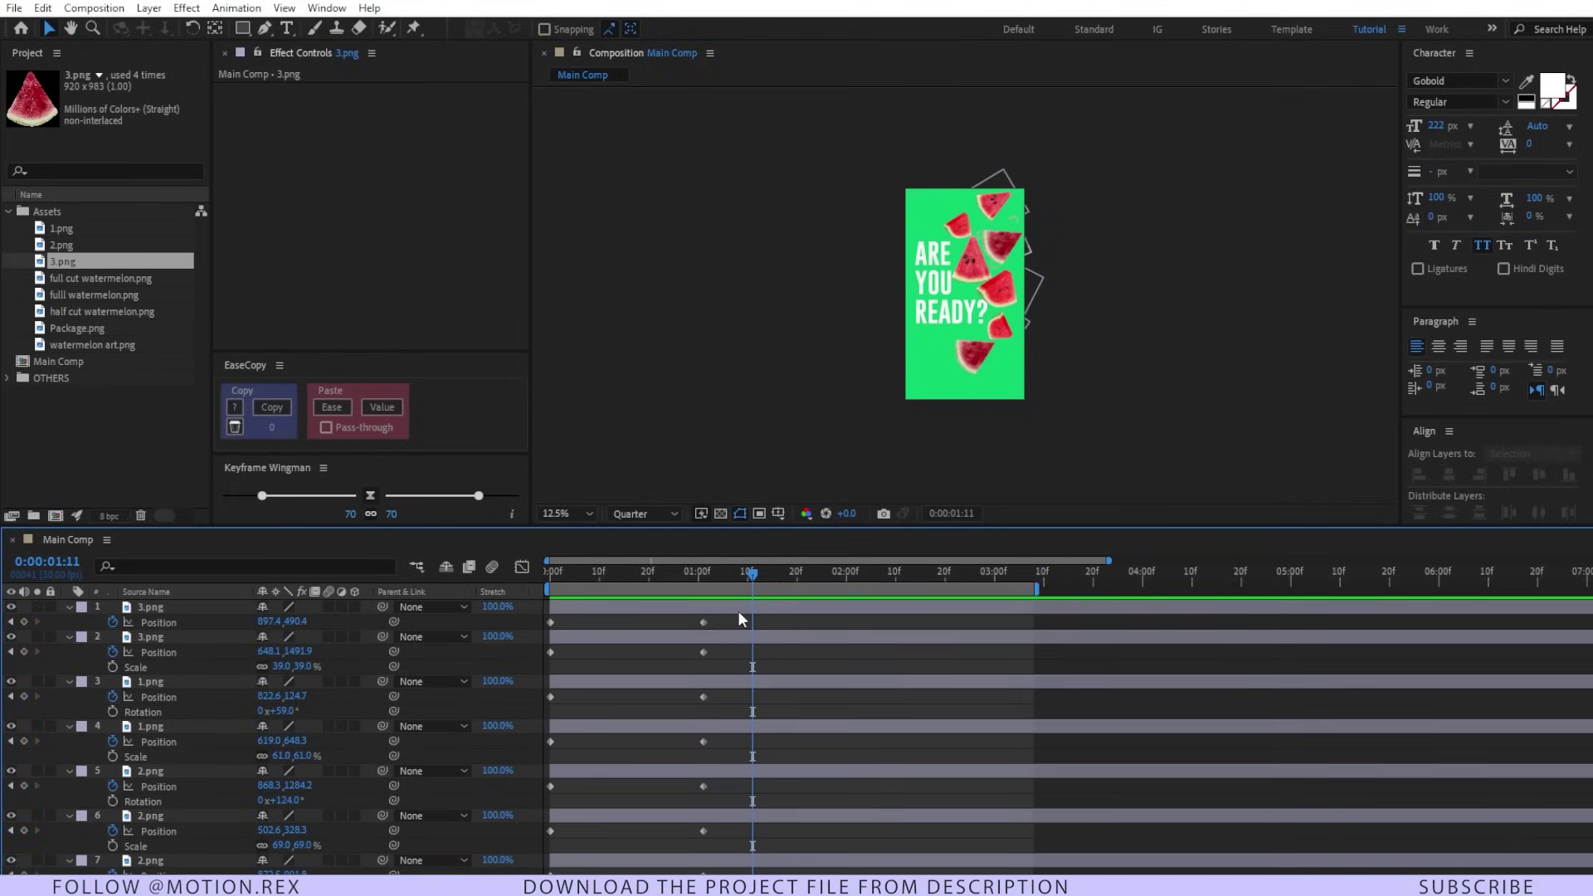
click(741, 609)
scroll(794, 701, down, 1)
shift+click(734, 805)
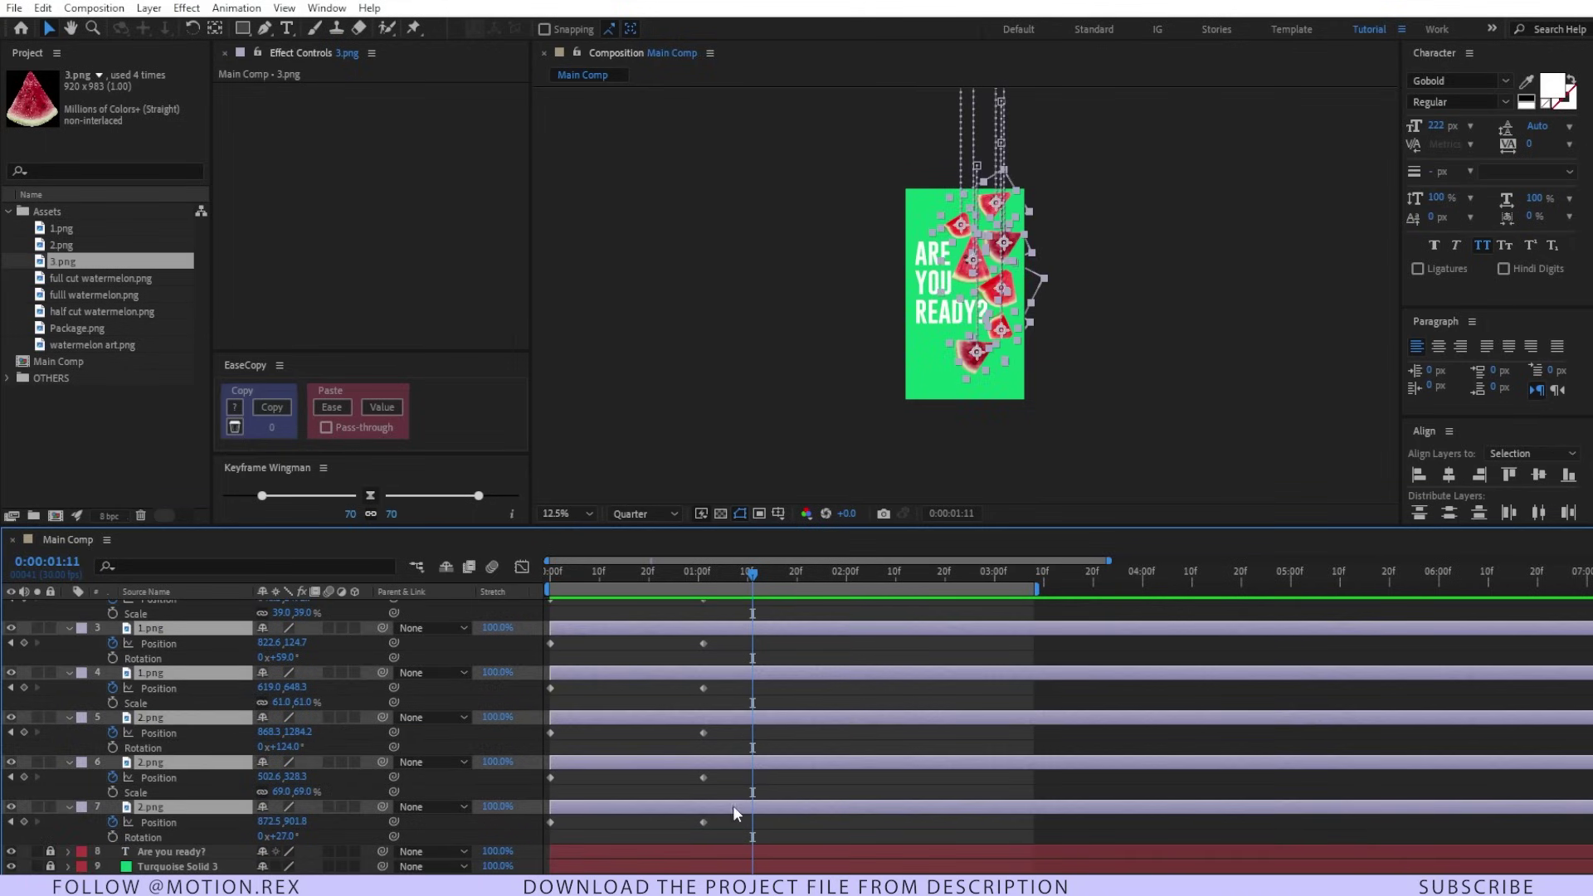
scroll(669, 684, up, 1)
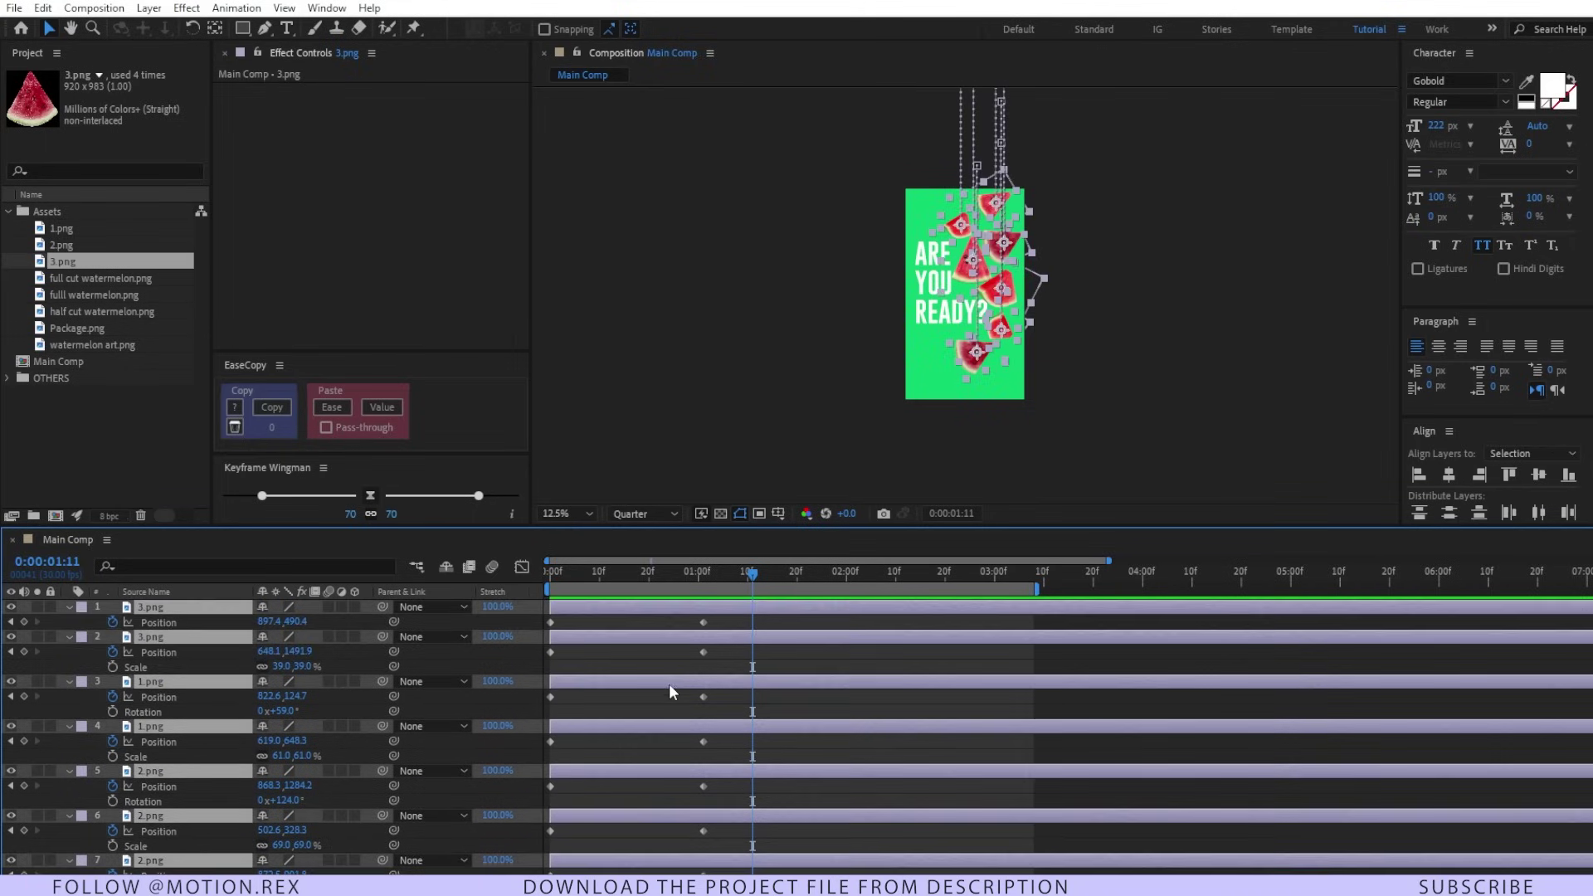
click(25, 624)
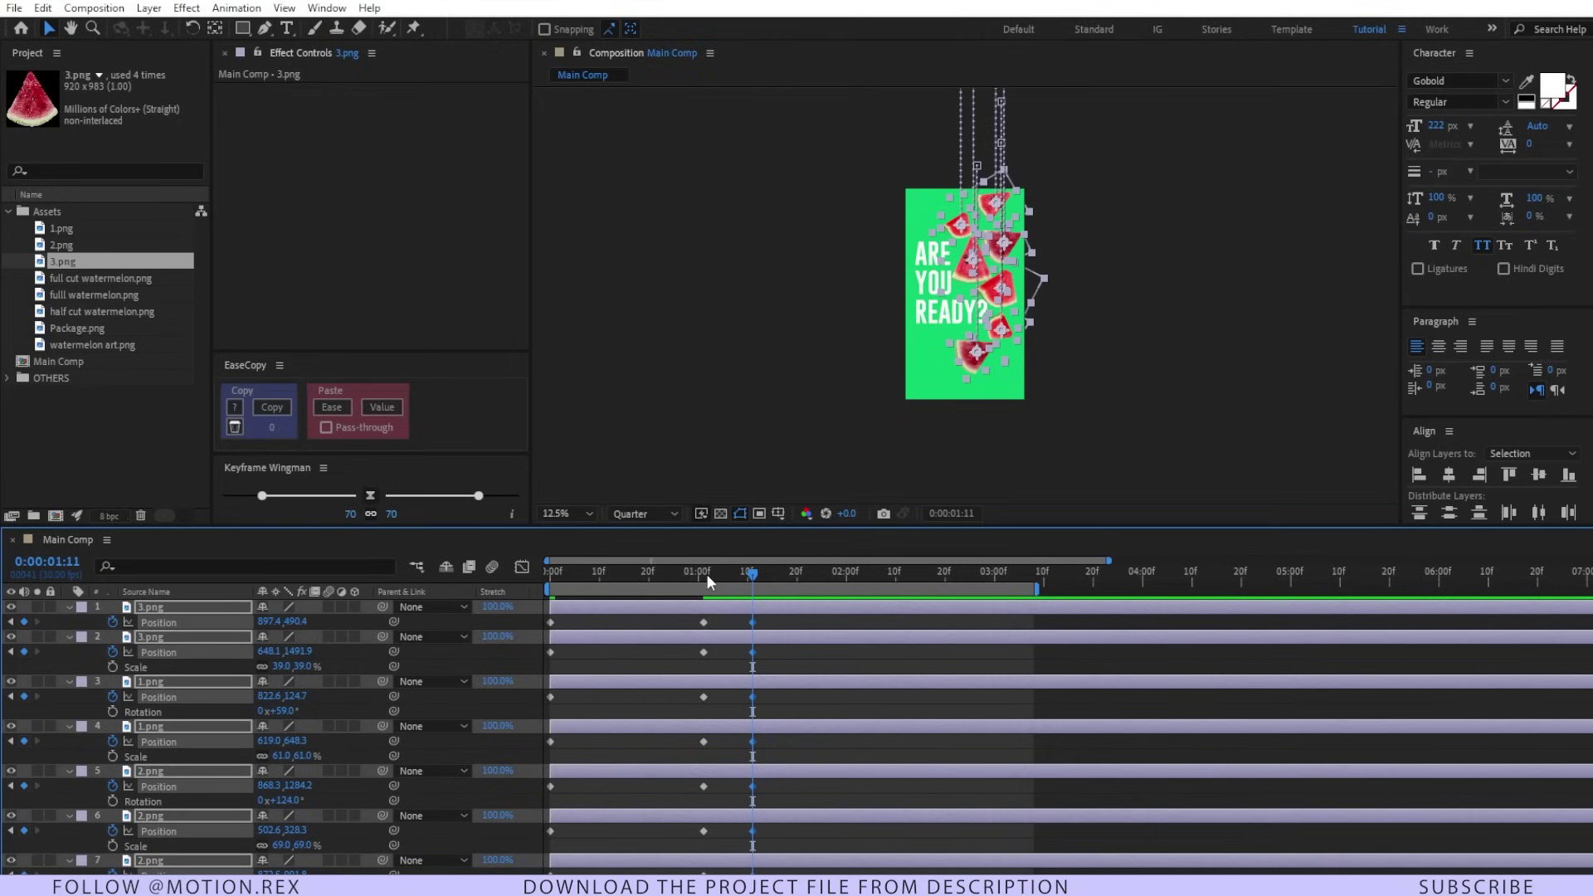
Keyframe Rotation on all slices at 0:00:01:01 and rotate them 15° further at 0:00:01:11
drag(707, 575, 712, 619)
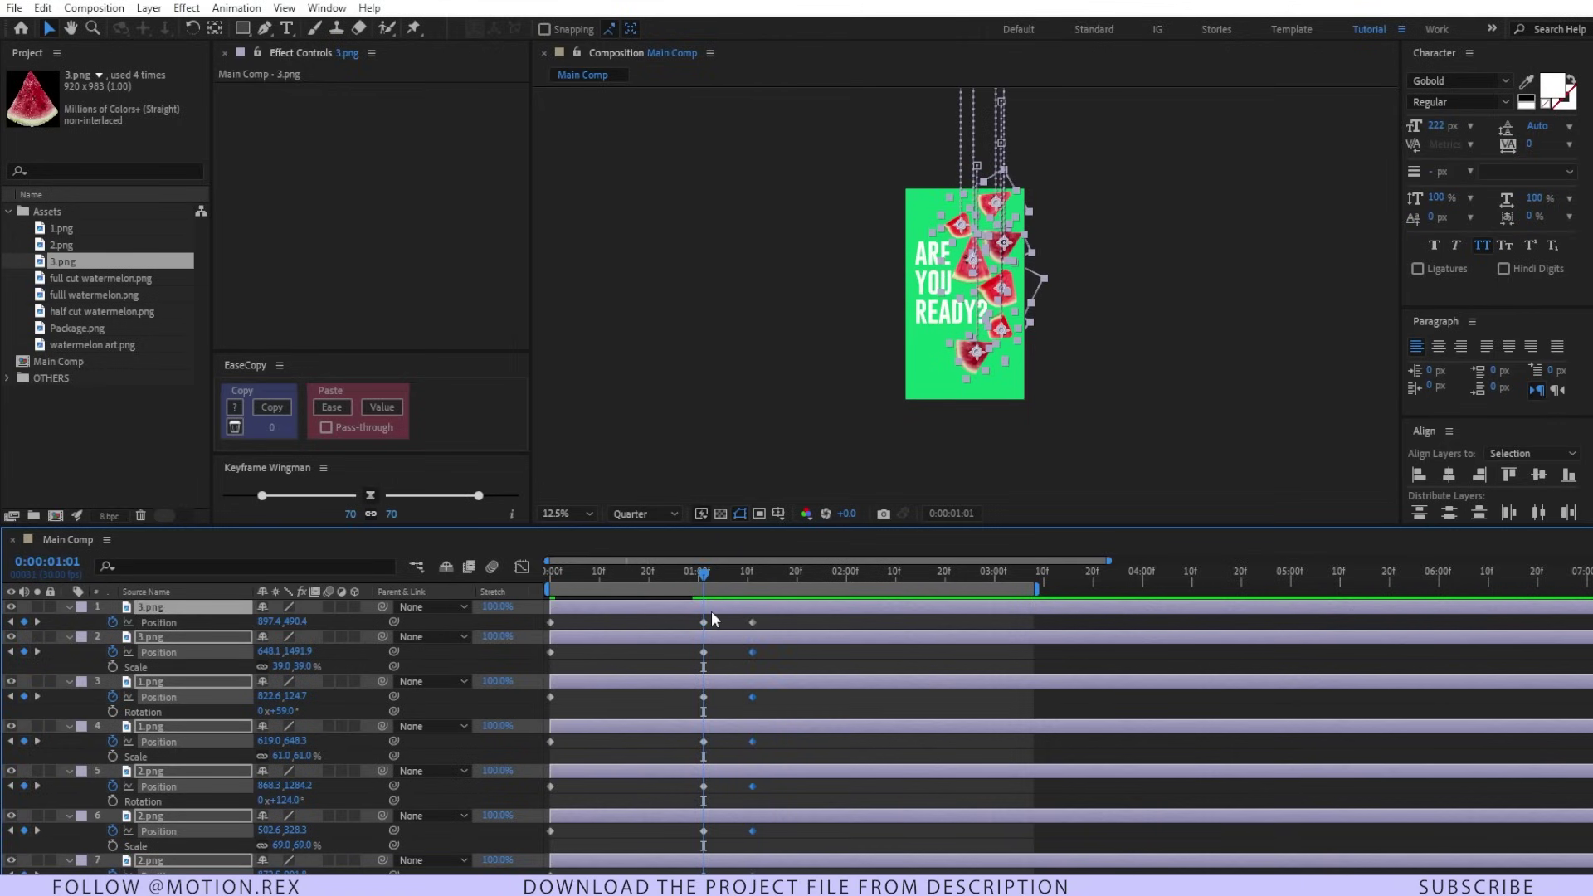
key(shift+r)
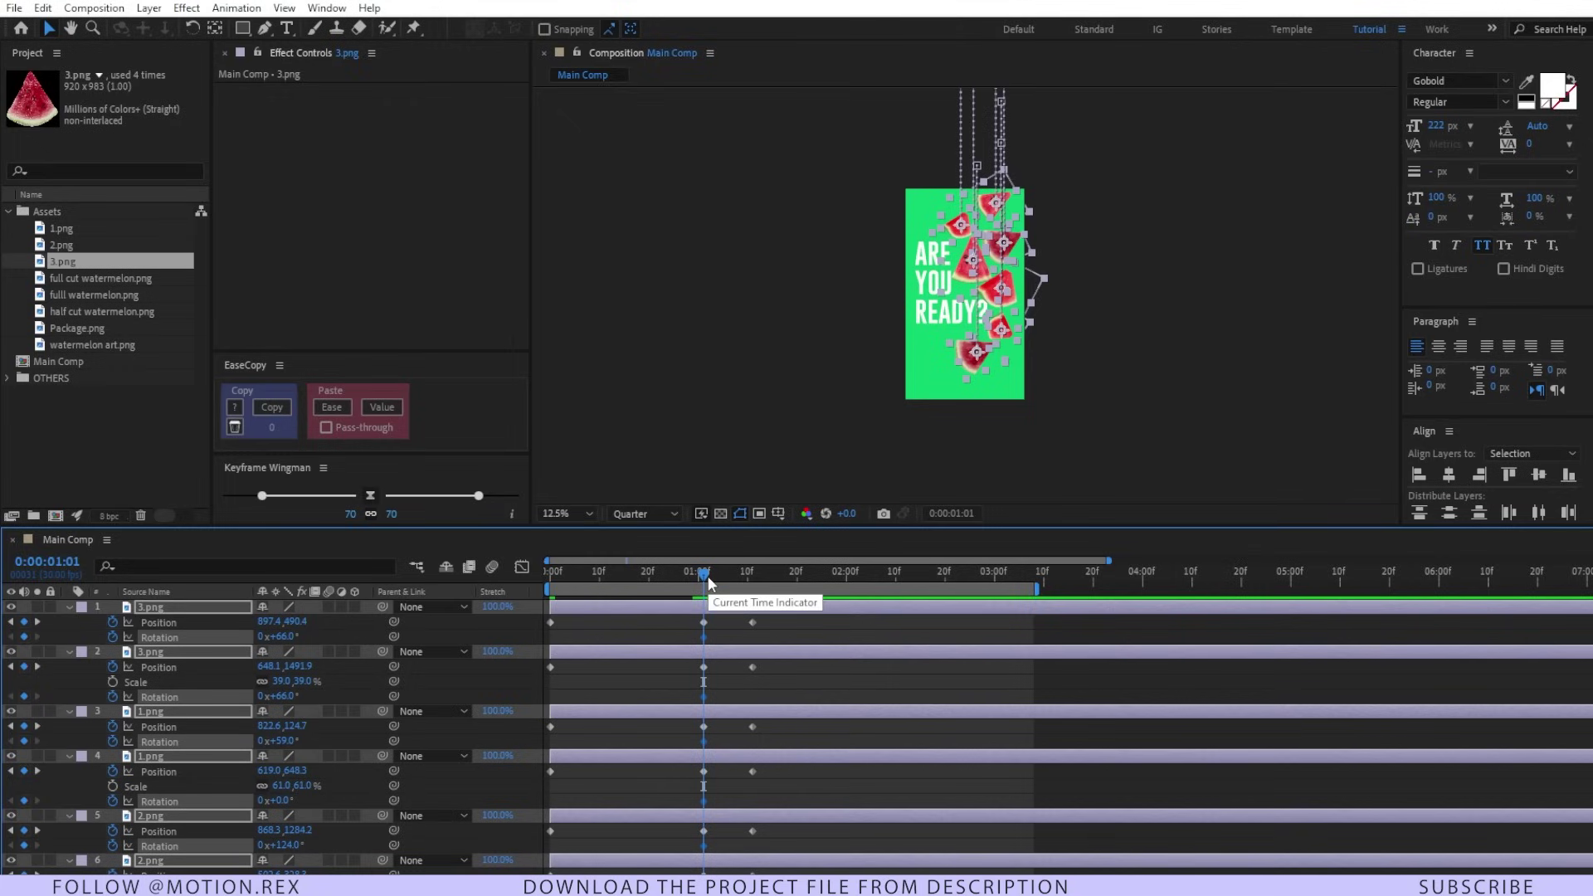
drag(709, 585, 752, 583)
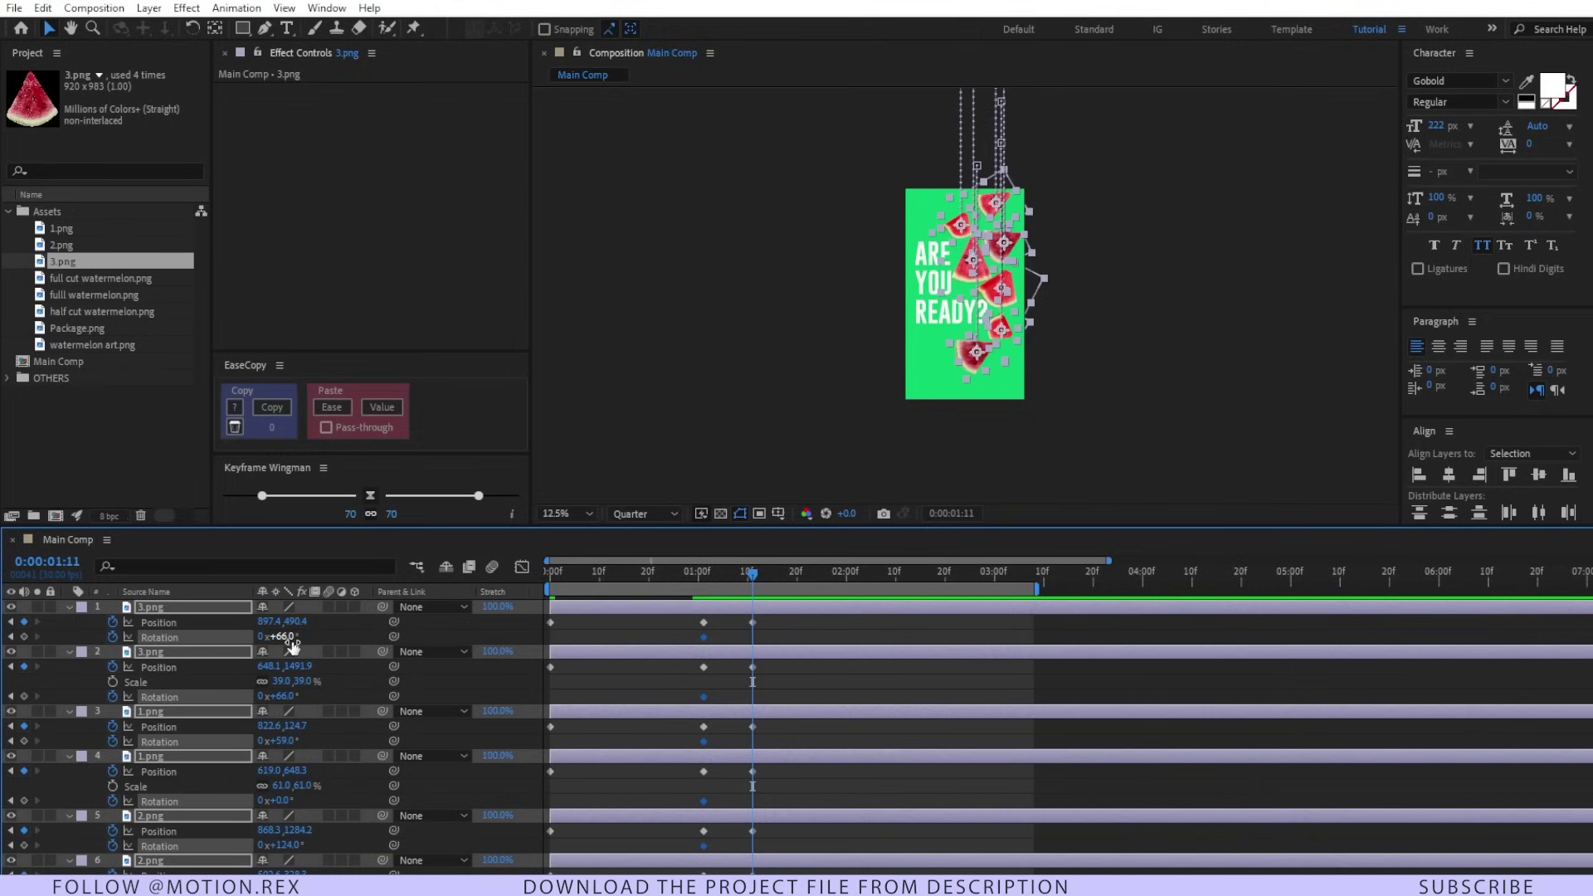
drag(294, 641, 301, 639)
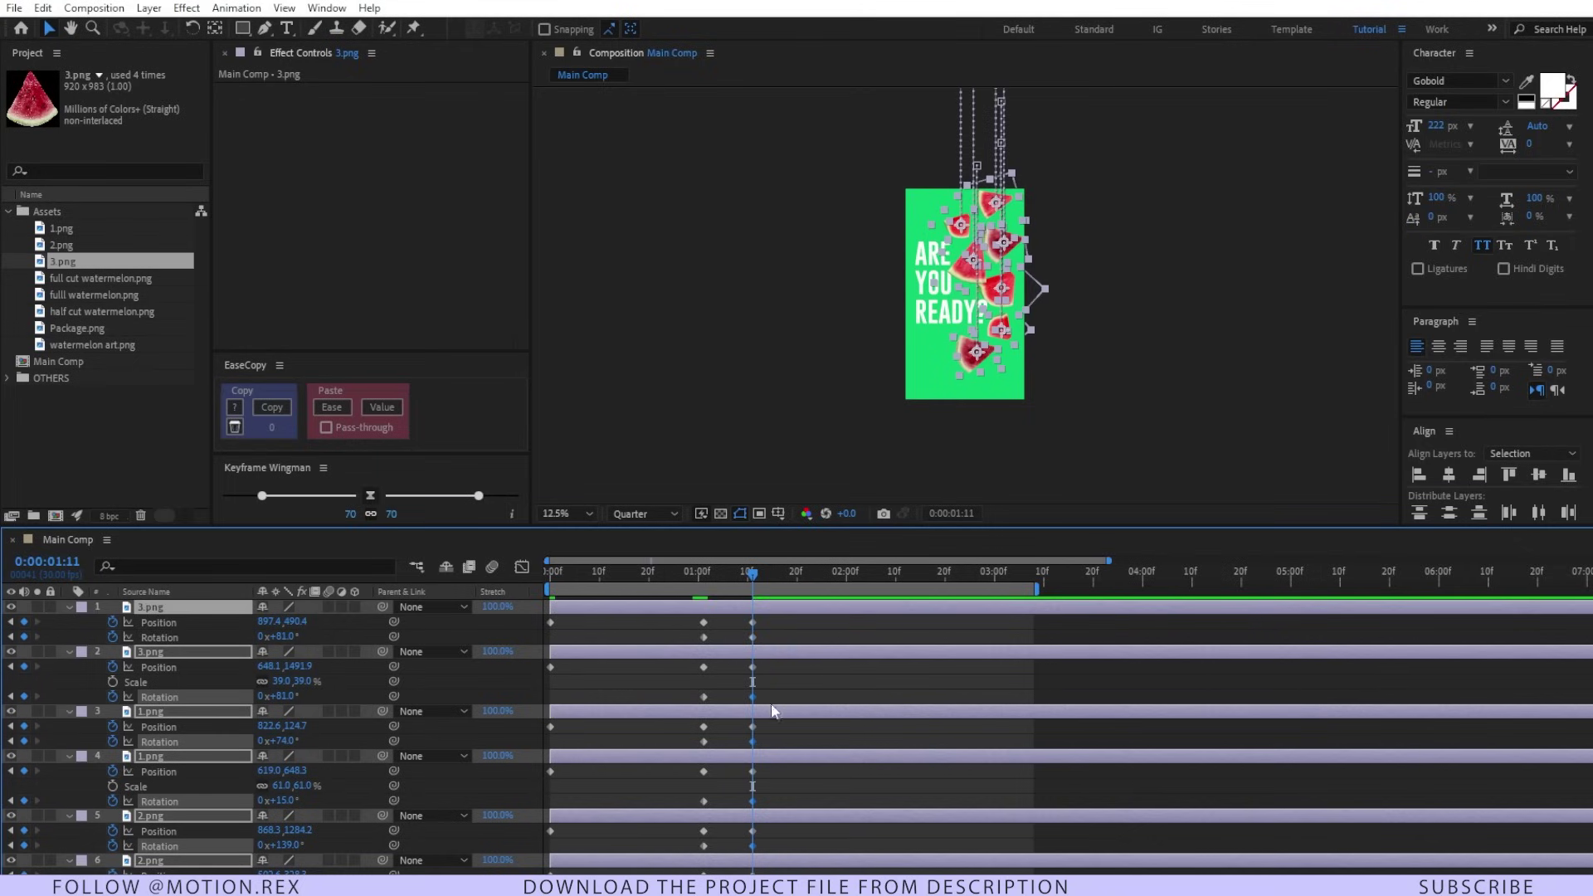
Lower all slices by 75 px at 0:00:01:11, bringing the first 3.png layer's Position to 897.4, 565.4
scroll(774, 714, down, 3)
scroll(886, 690, up, 3)
drag(302, 619, 352, 629)
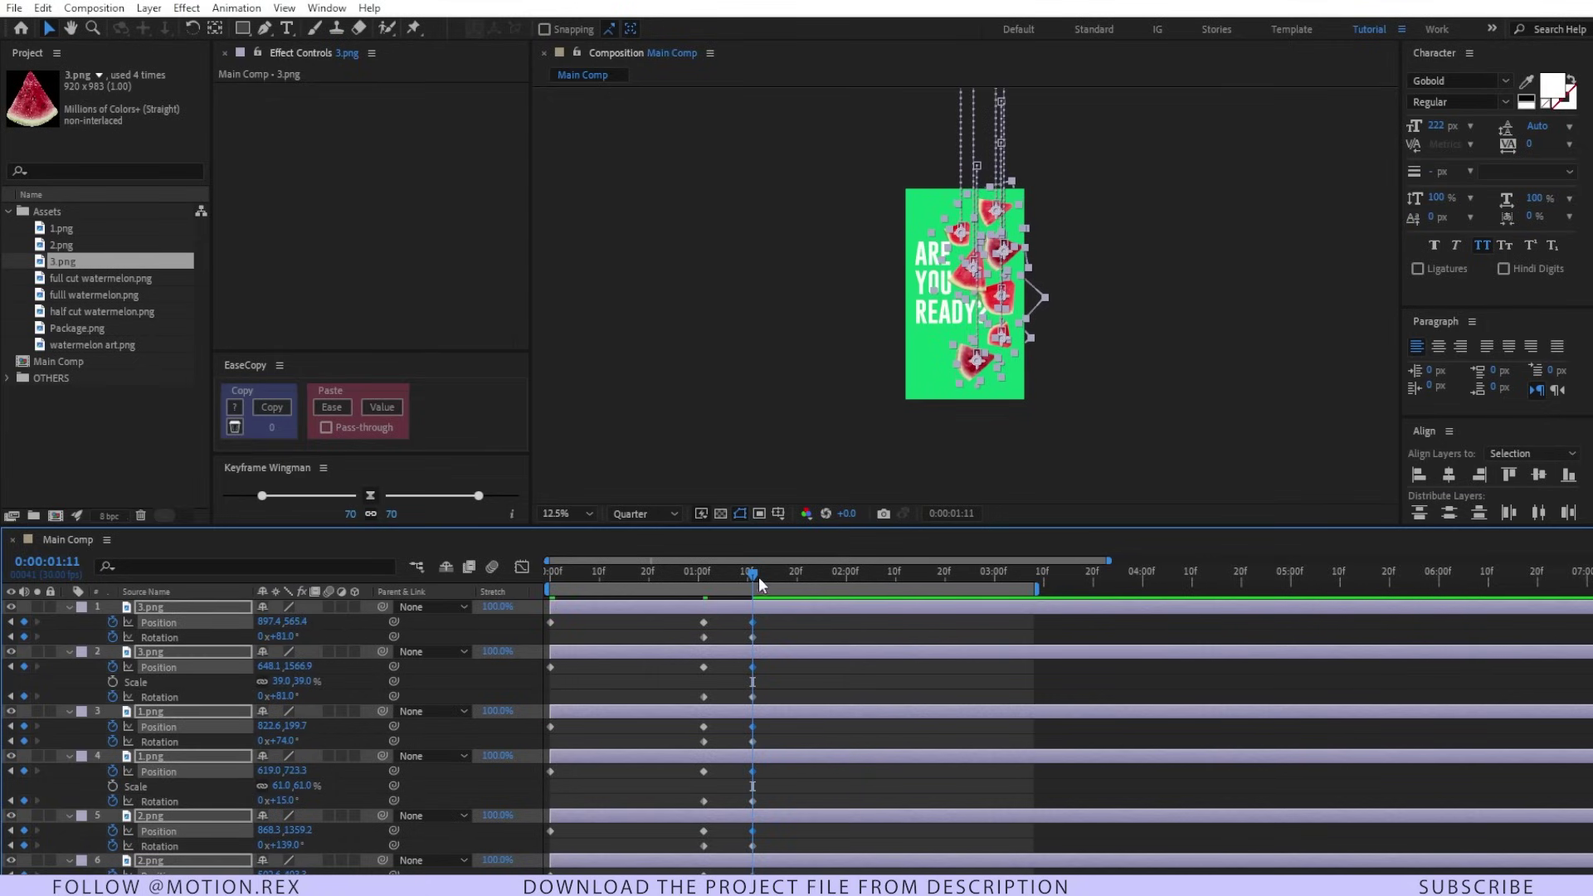
Move all slices below the frame at 0:00:02:00, with the first 3.png layer at 897.4, 2425.4, and collapse the layers
drag(755, 576, 849, 630)
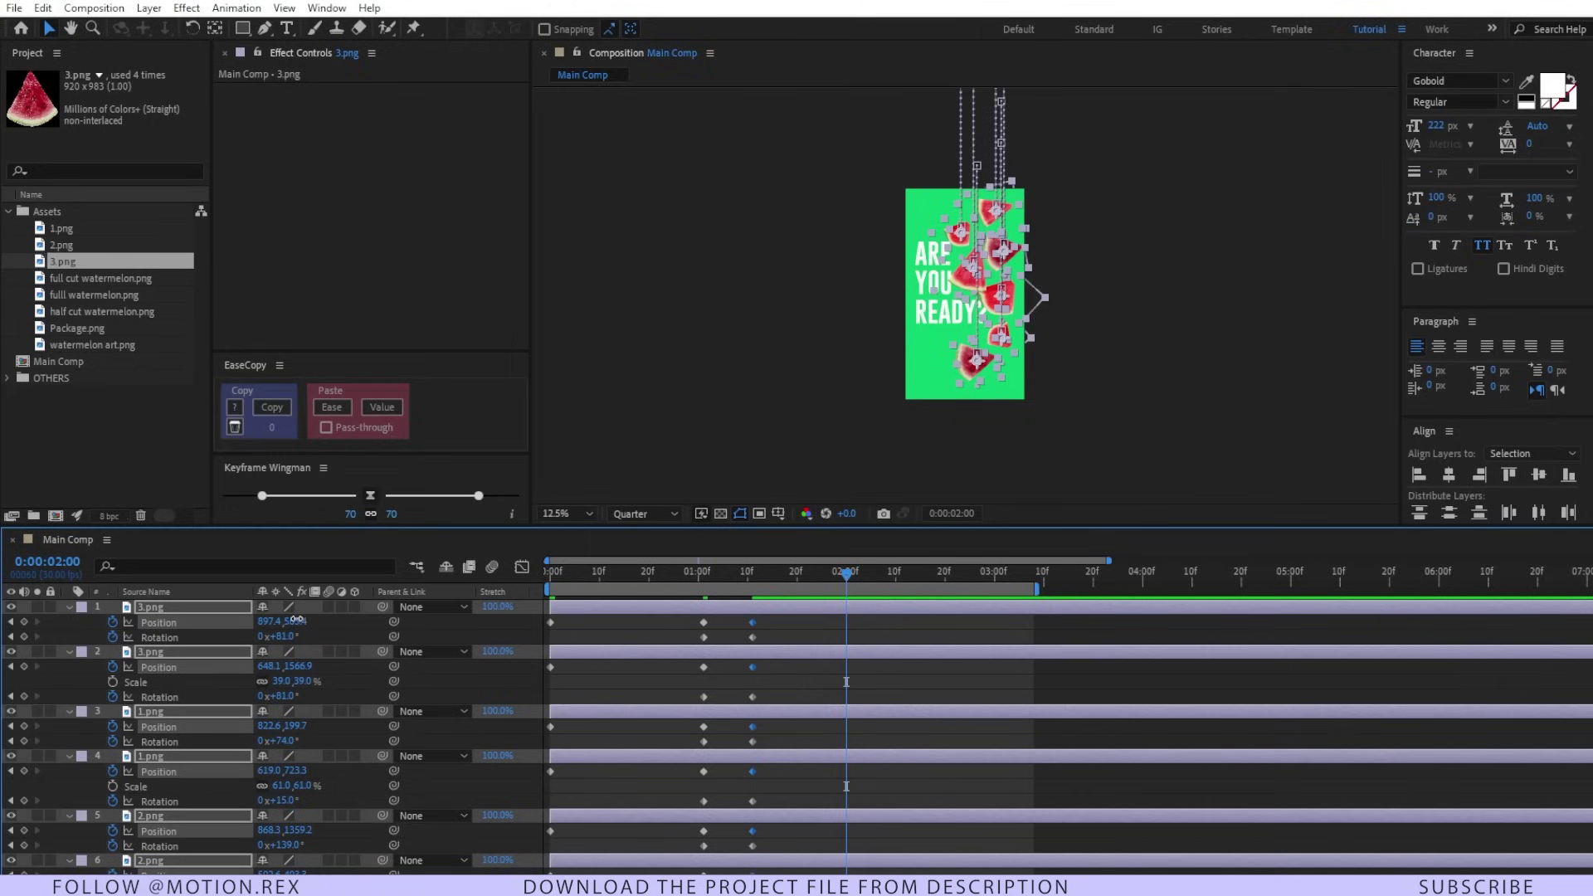
drag(297, 622, 1590, 650)
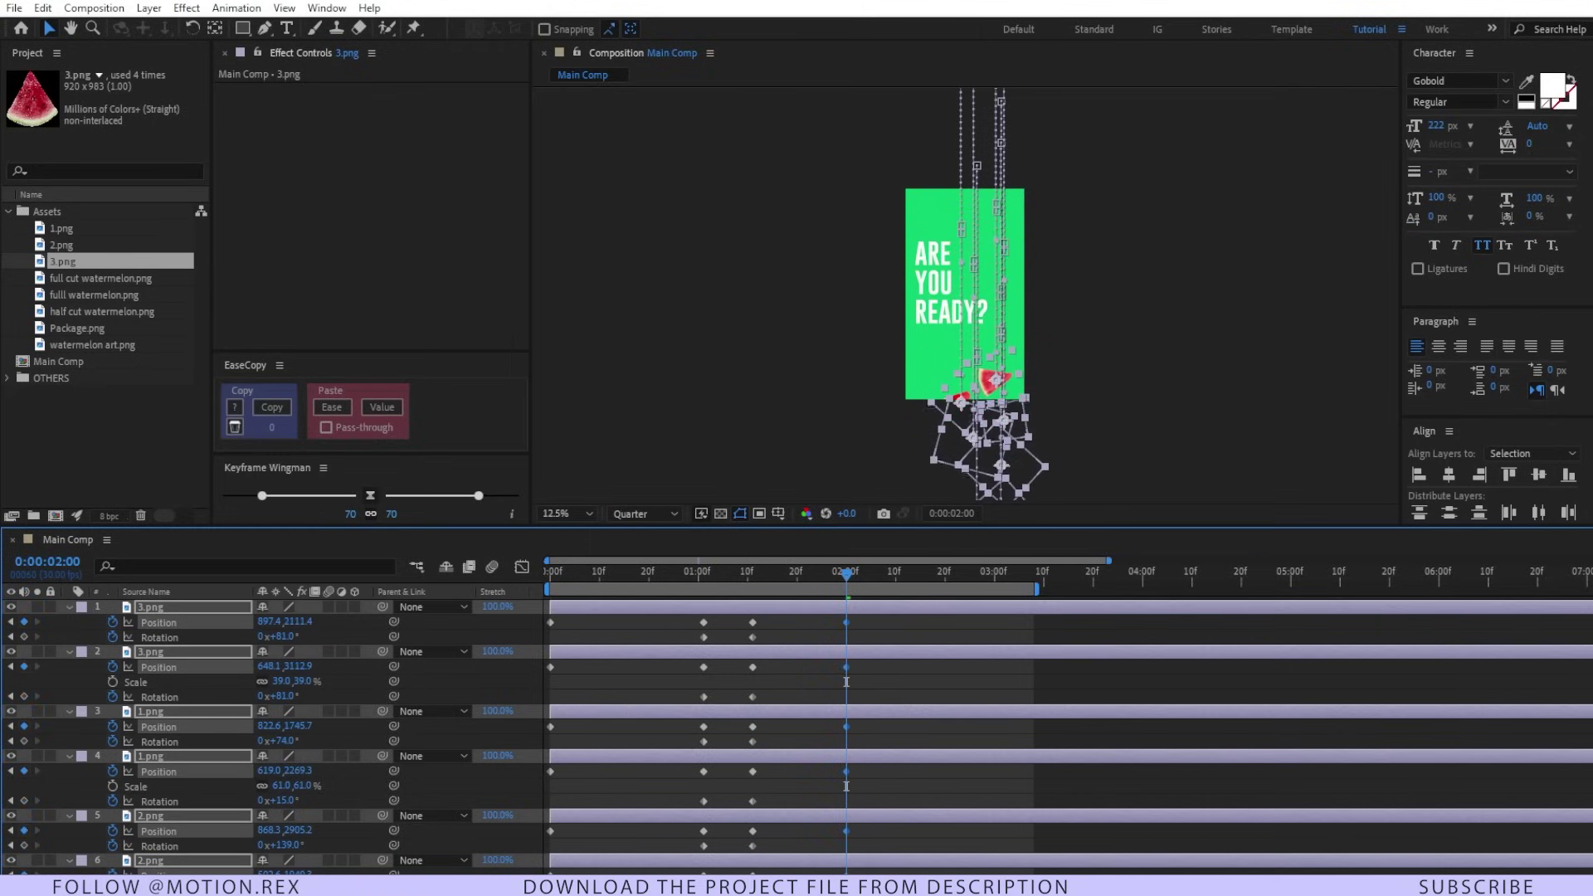
drag(299, 626, 572, 619)
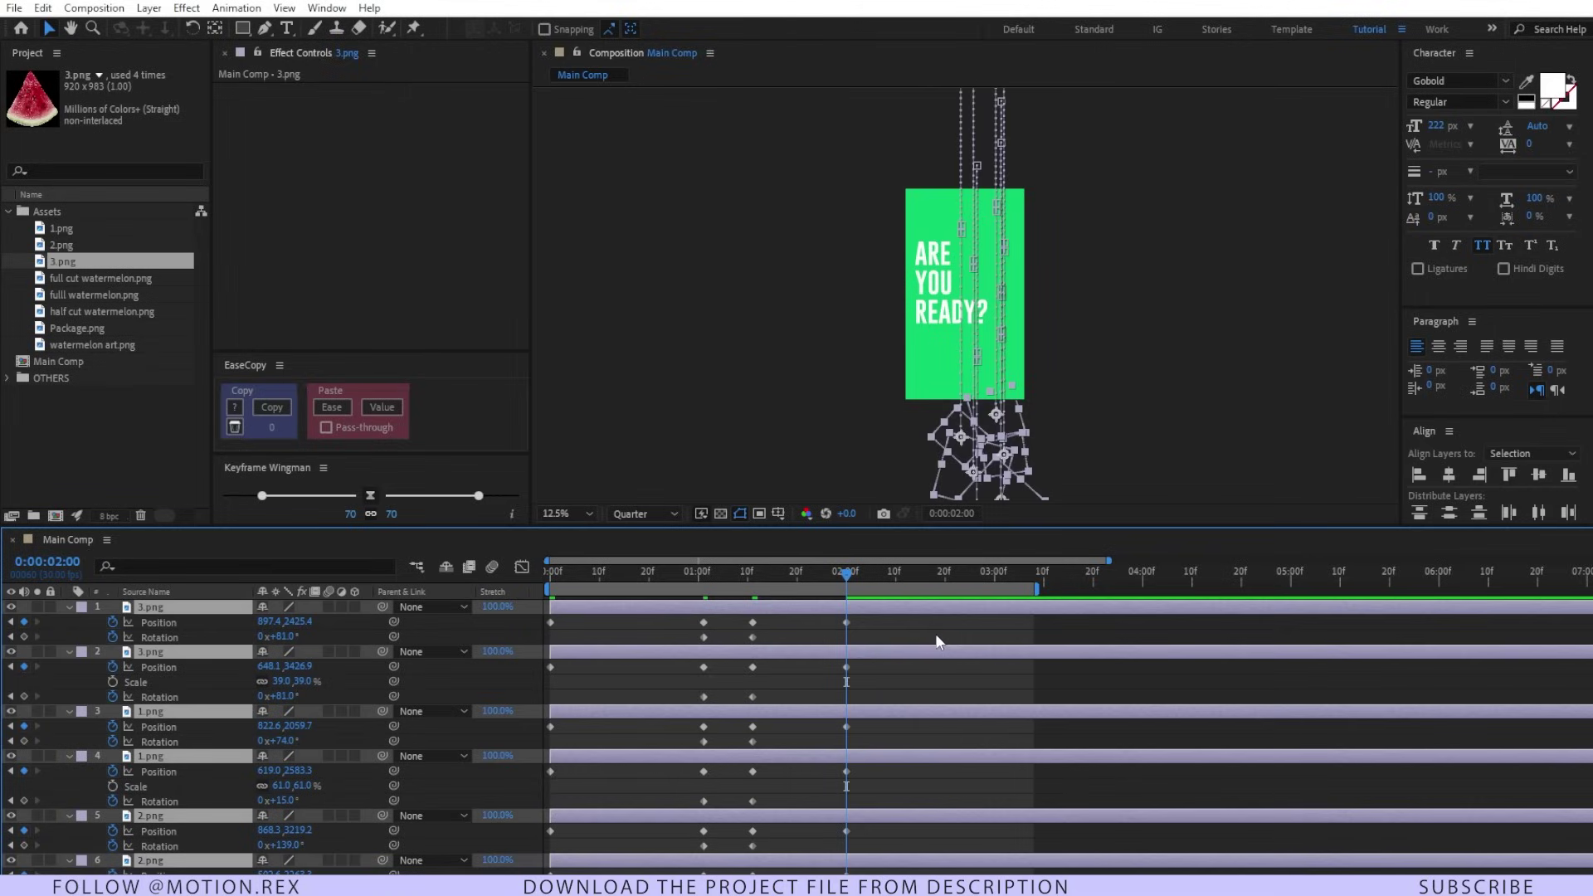
key(u)
click(735, 790)
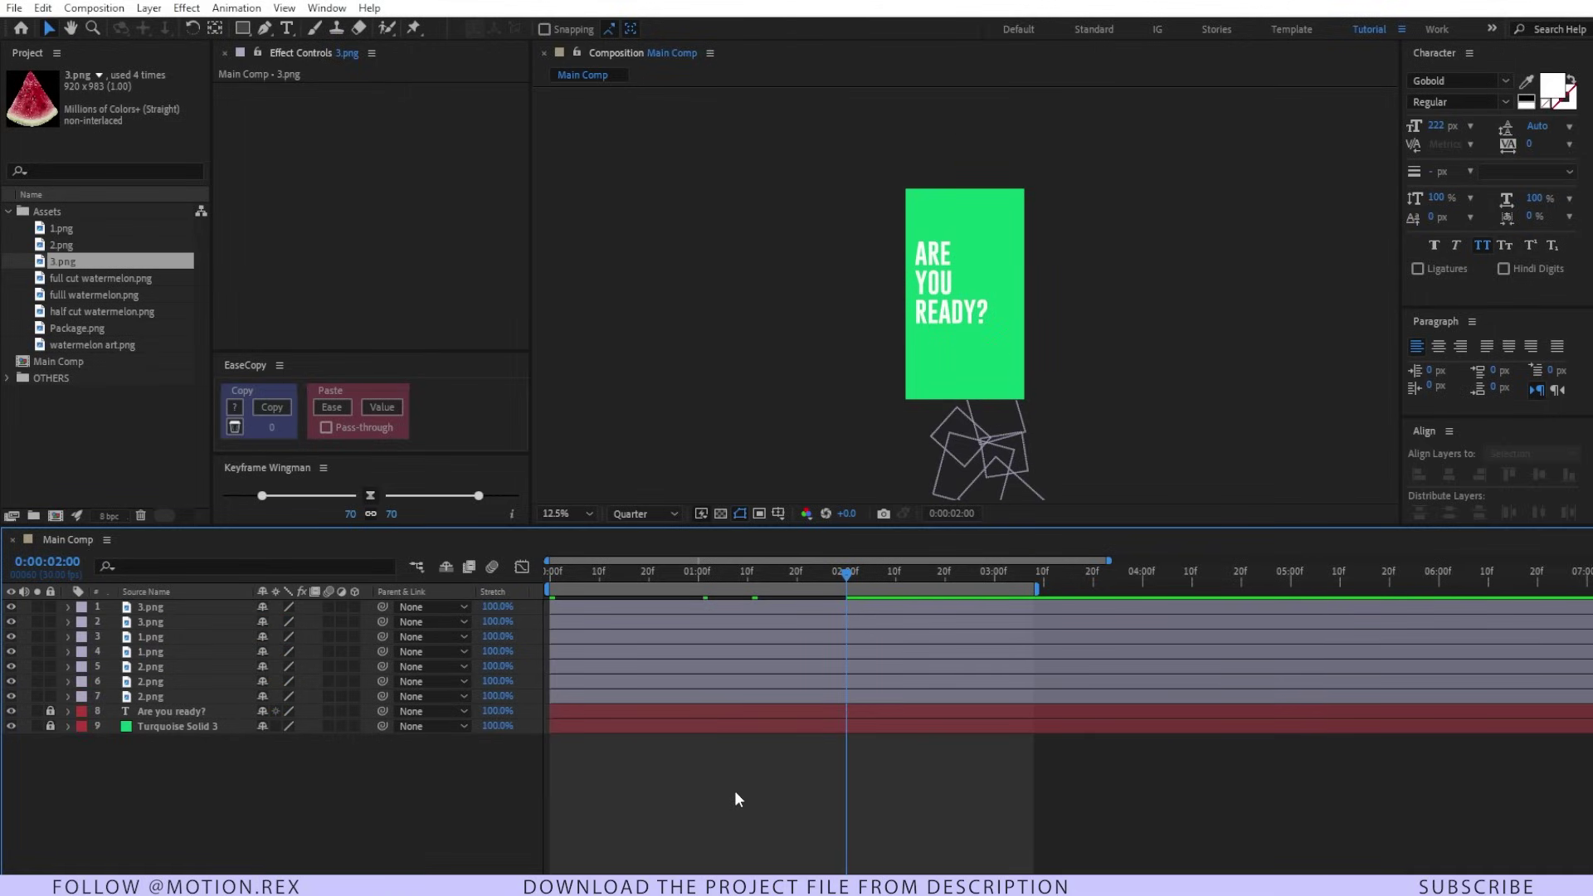
Reveal the animated properties of all seven slices and apply Easy Ease to every Position keyframe
click(732, 696)
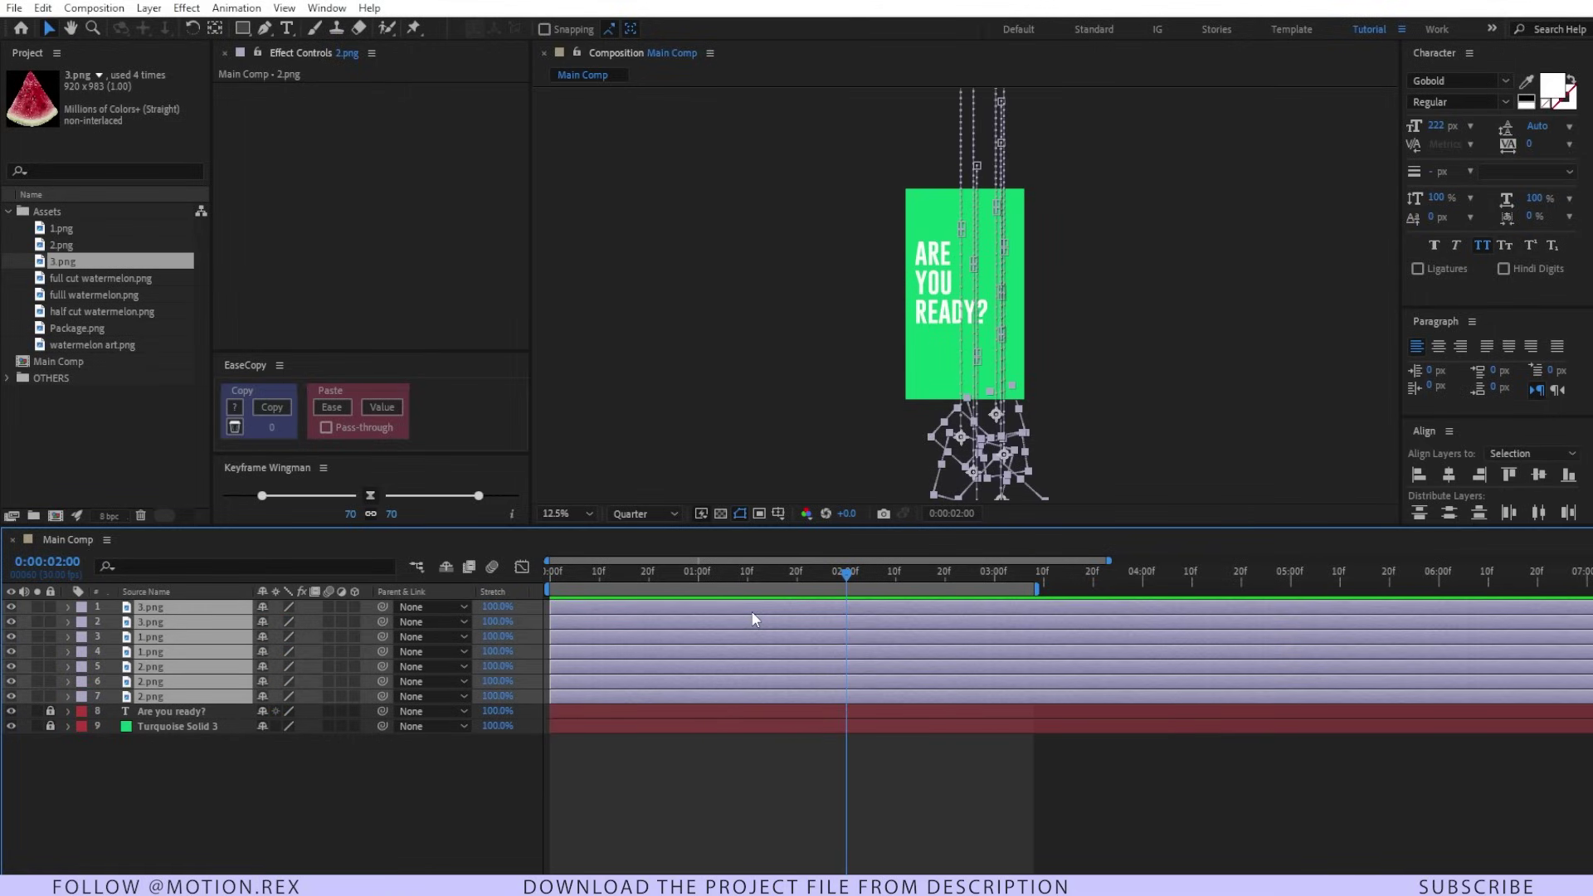
key(u)
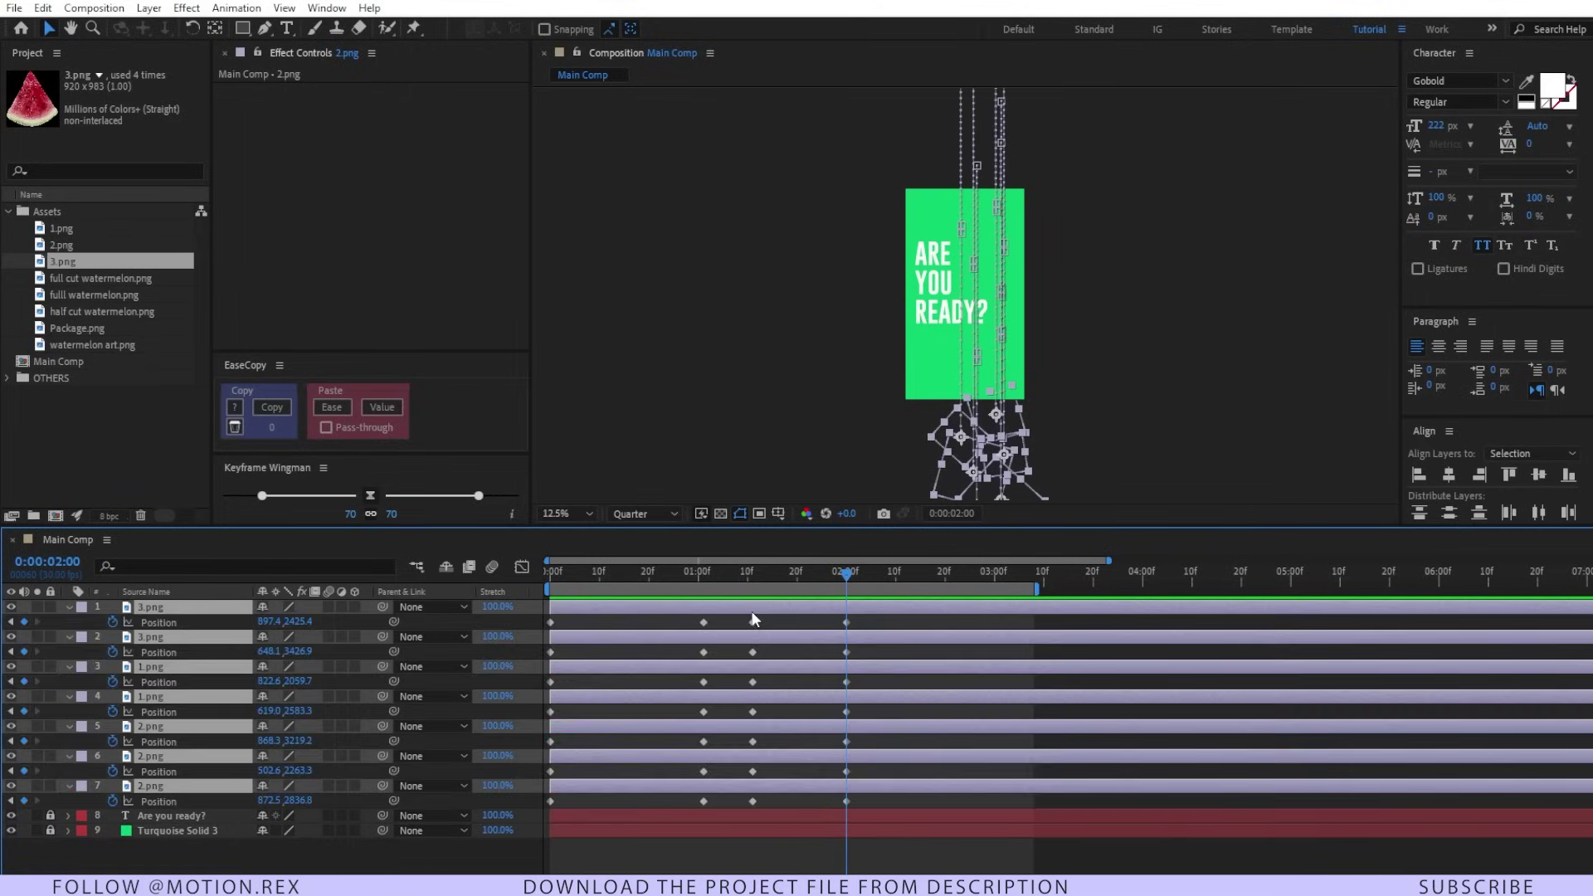
click(882, 623)
key(ctrl+alt+a)
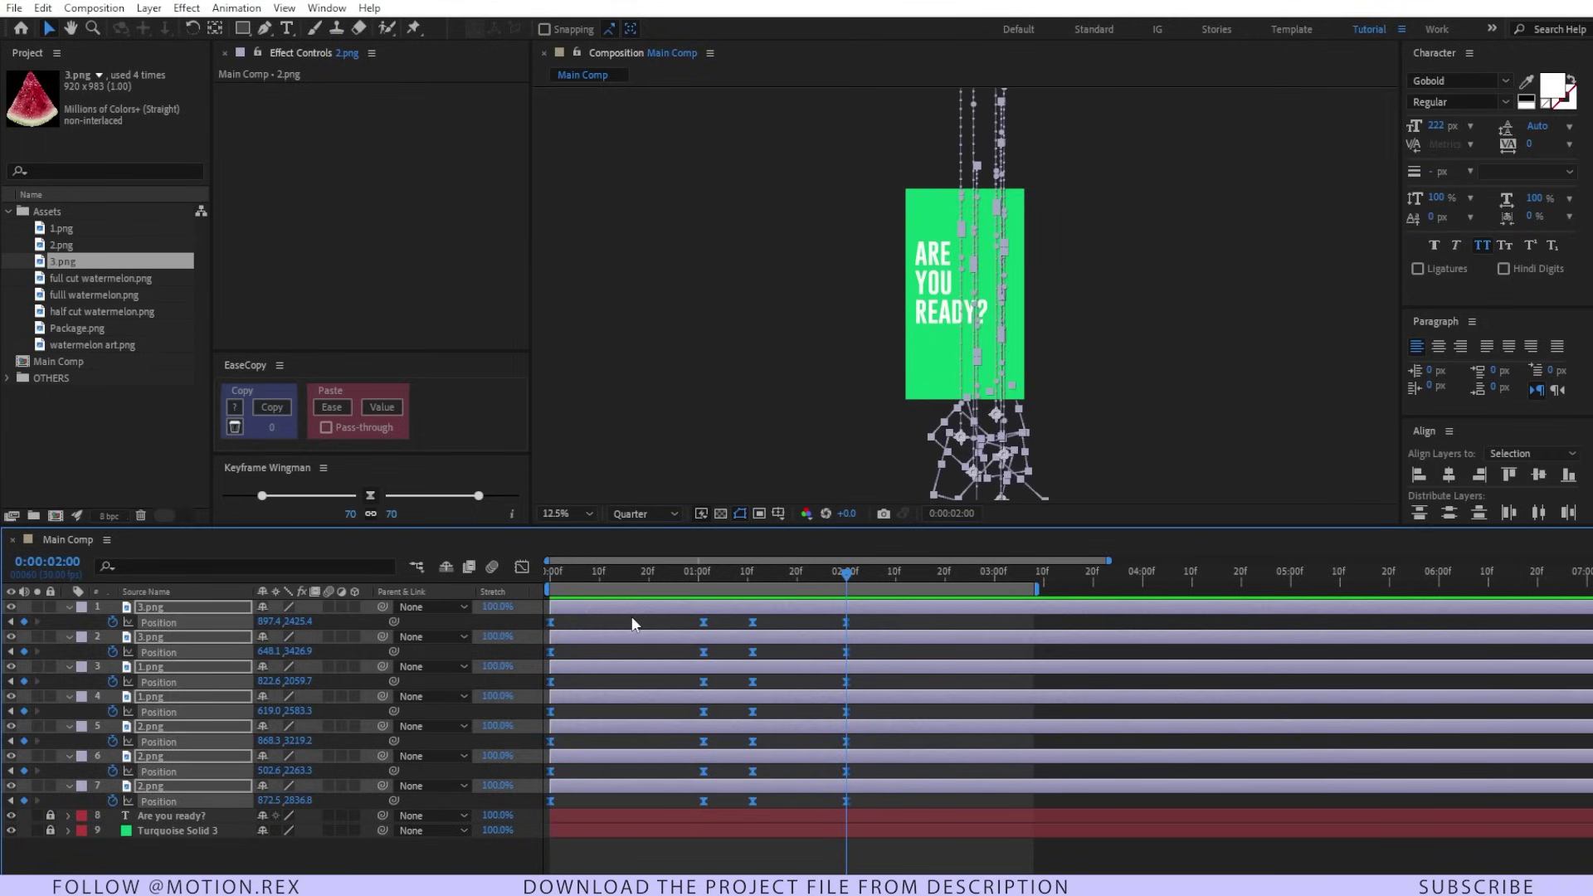
key(F9)
Open the Position speed graph of the slices and preview the eased fall
click(525, 567)
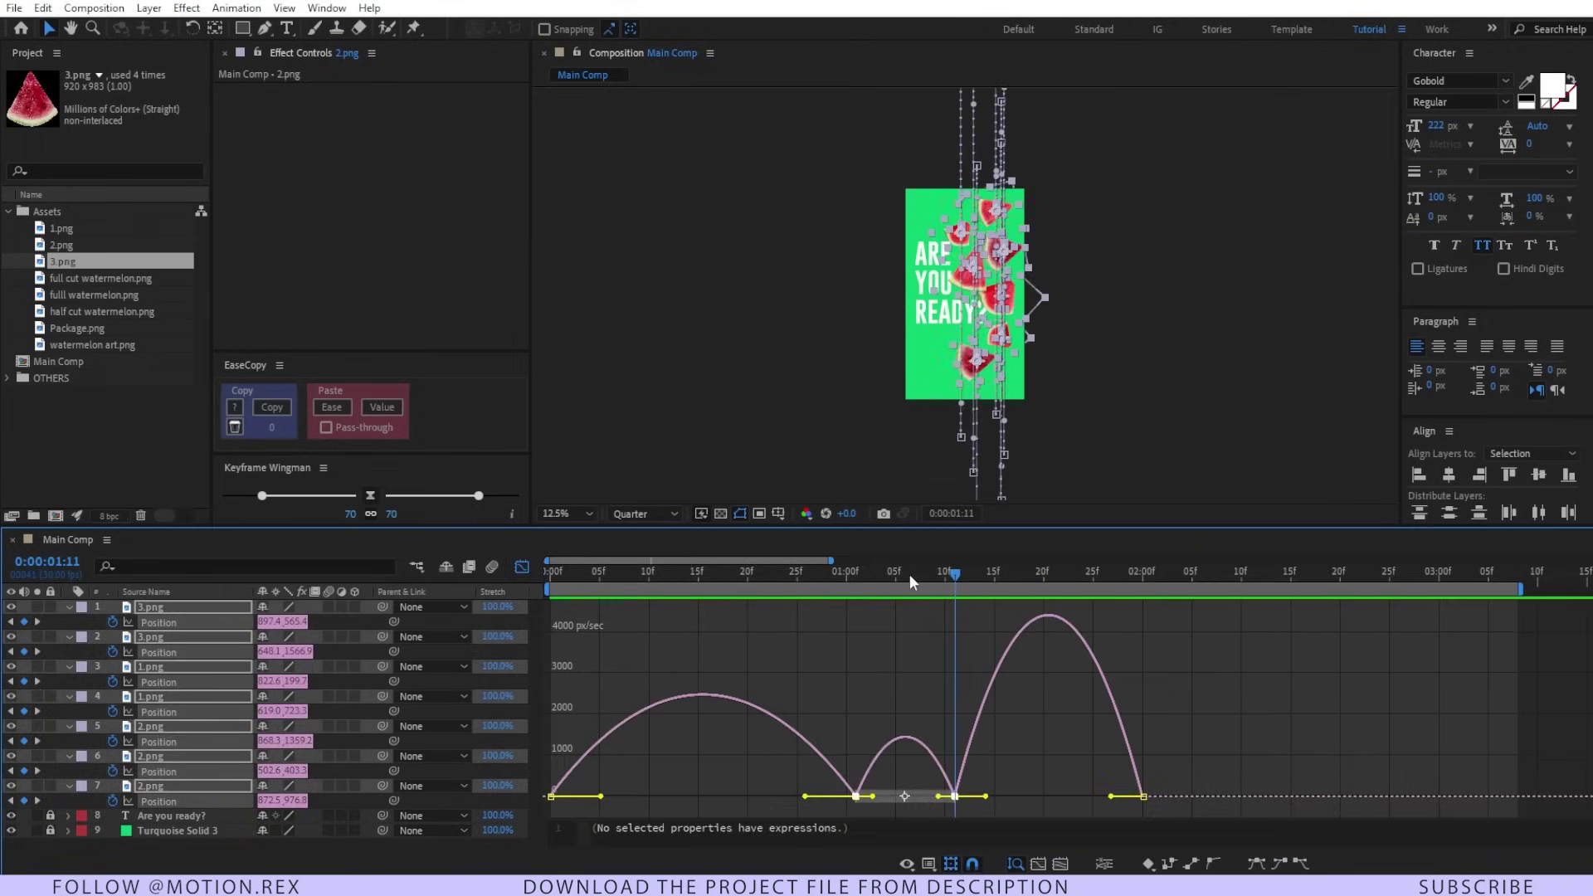
drag(909, 574, 742, 605)
key(space)
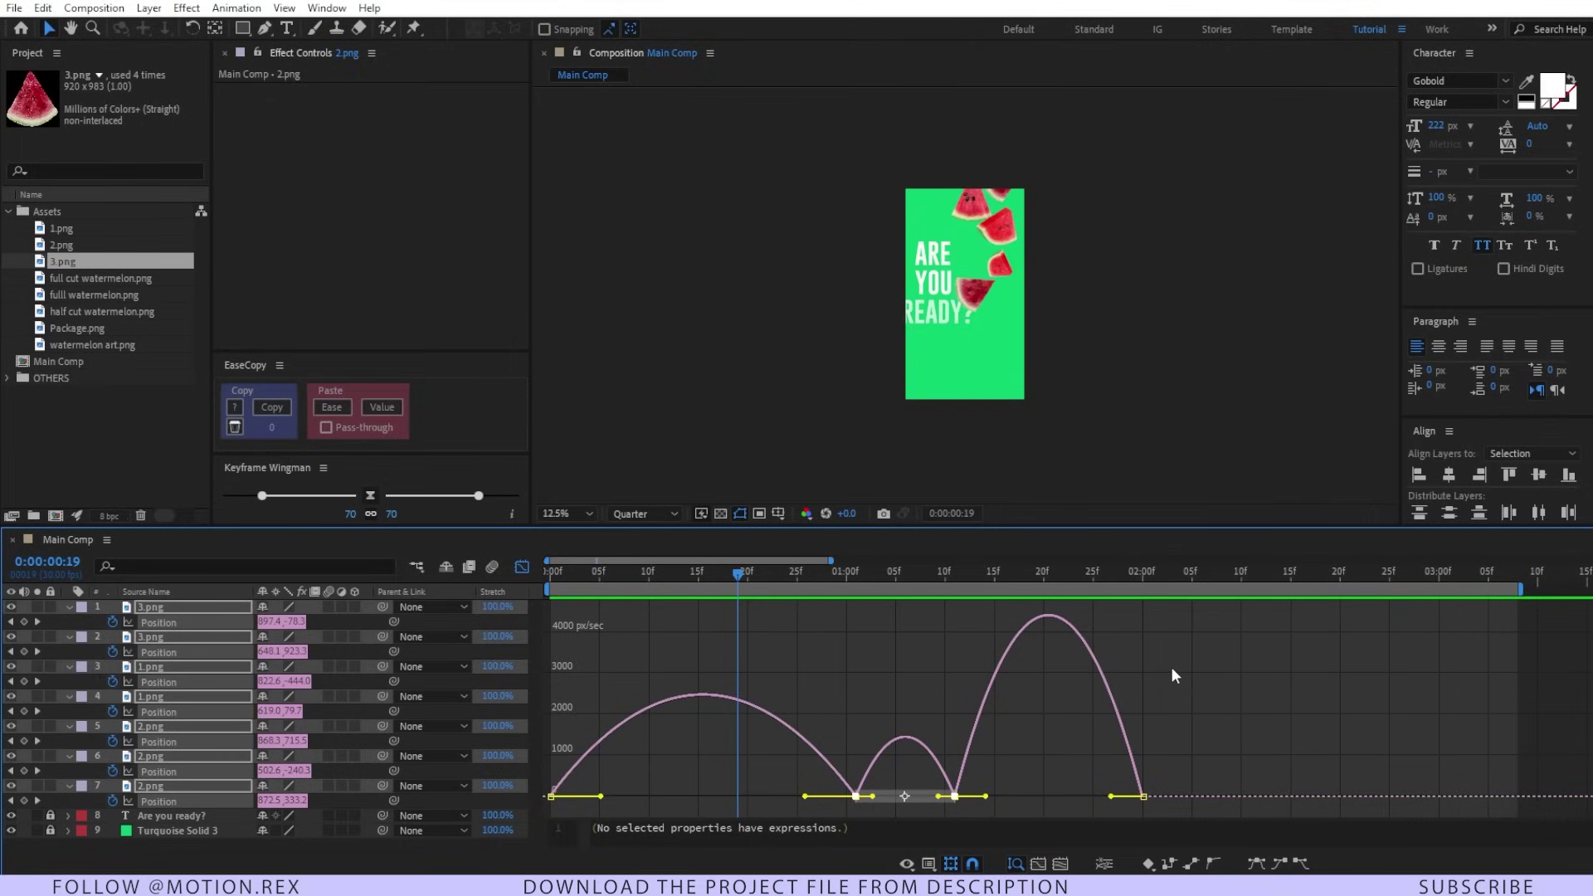
Set the Spatial Interpolation of all slices' Position keyframes at 0:00:01:01 and 0:00:01:11 to Linear
drag(956, 592, 895, 664)
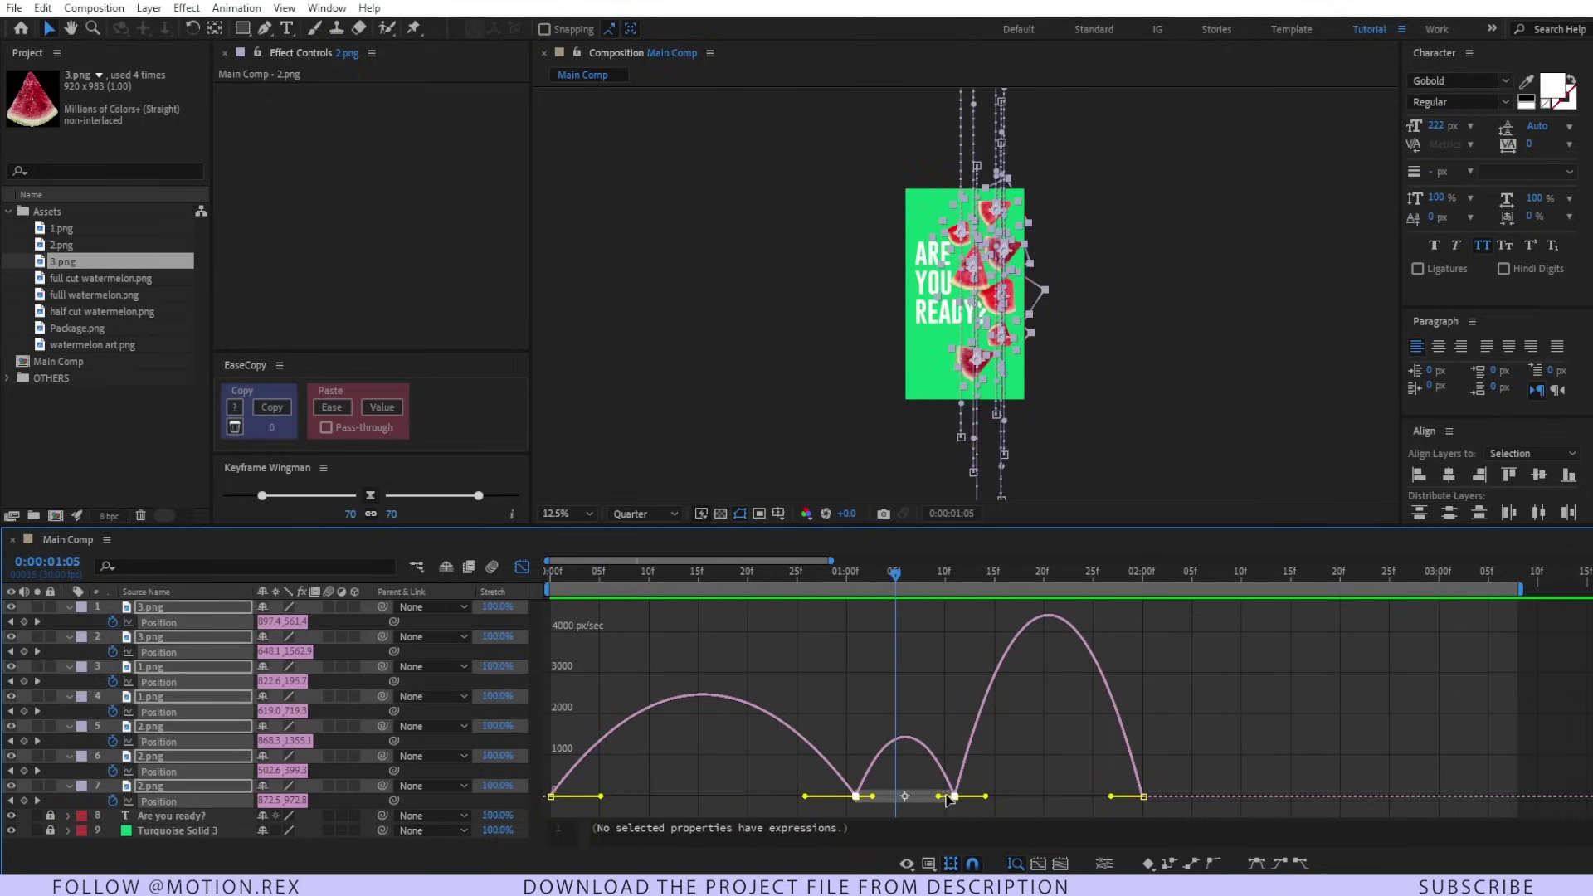
drag(987, 775, 817, 806)
right_click(954, 797)
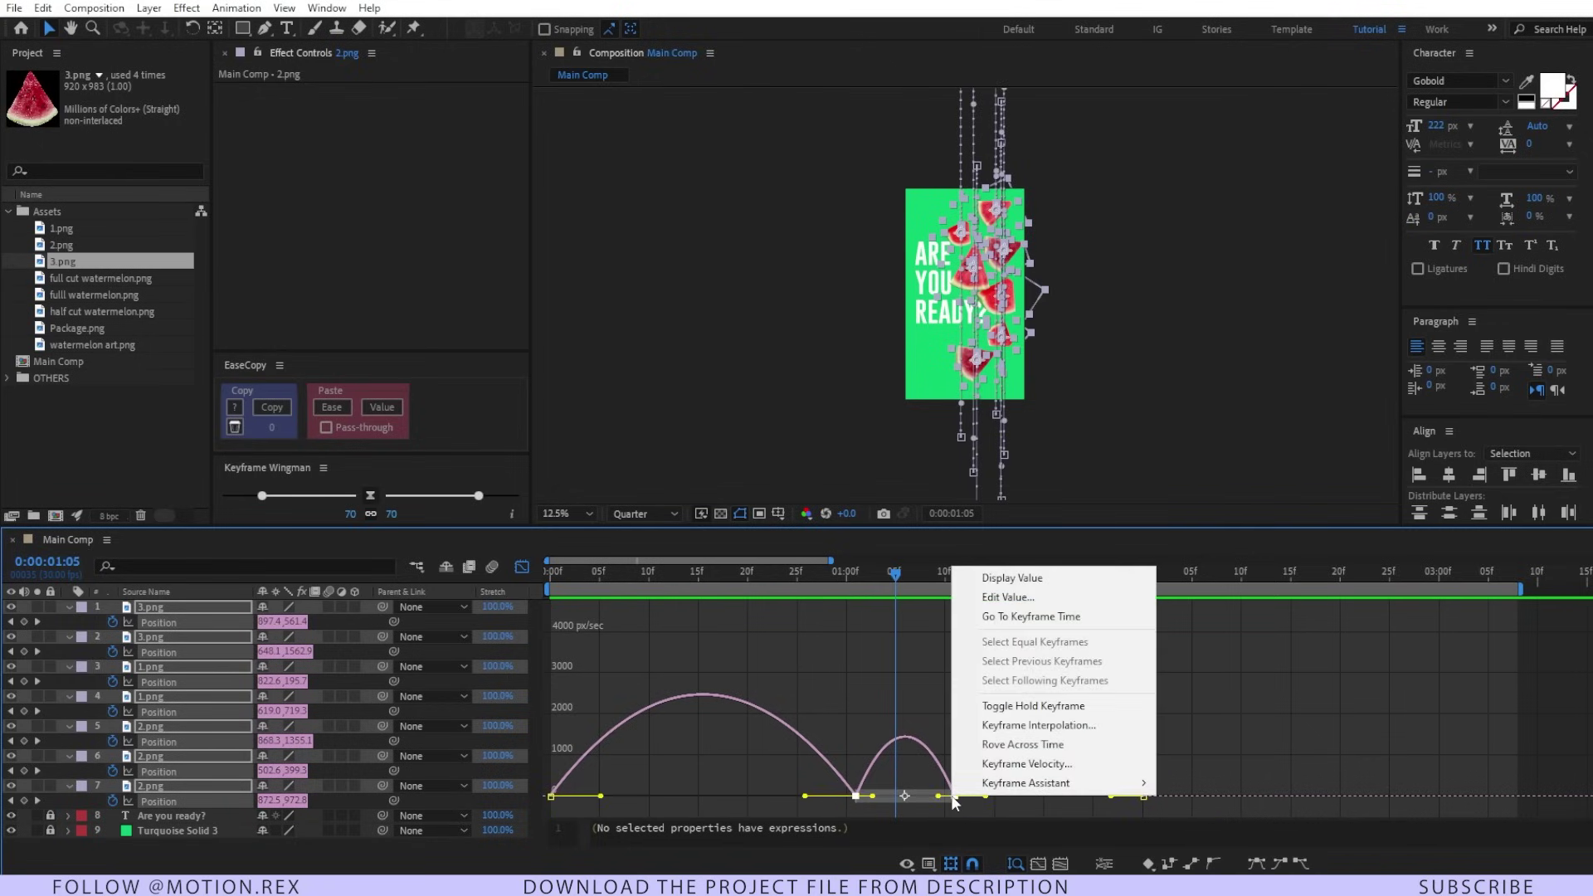
click(1063, 728)
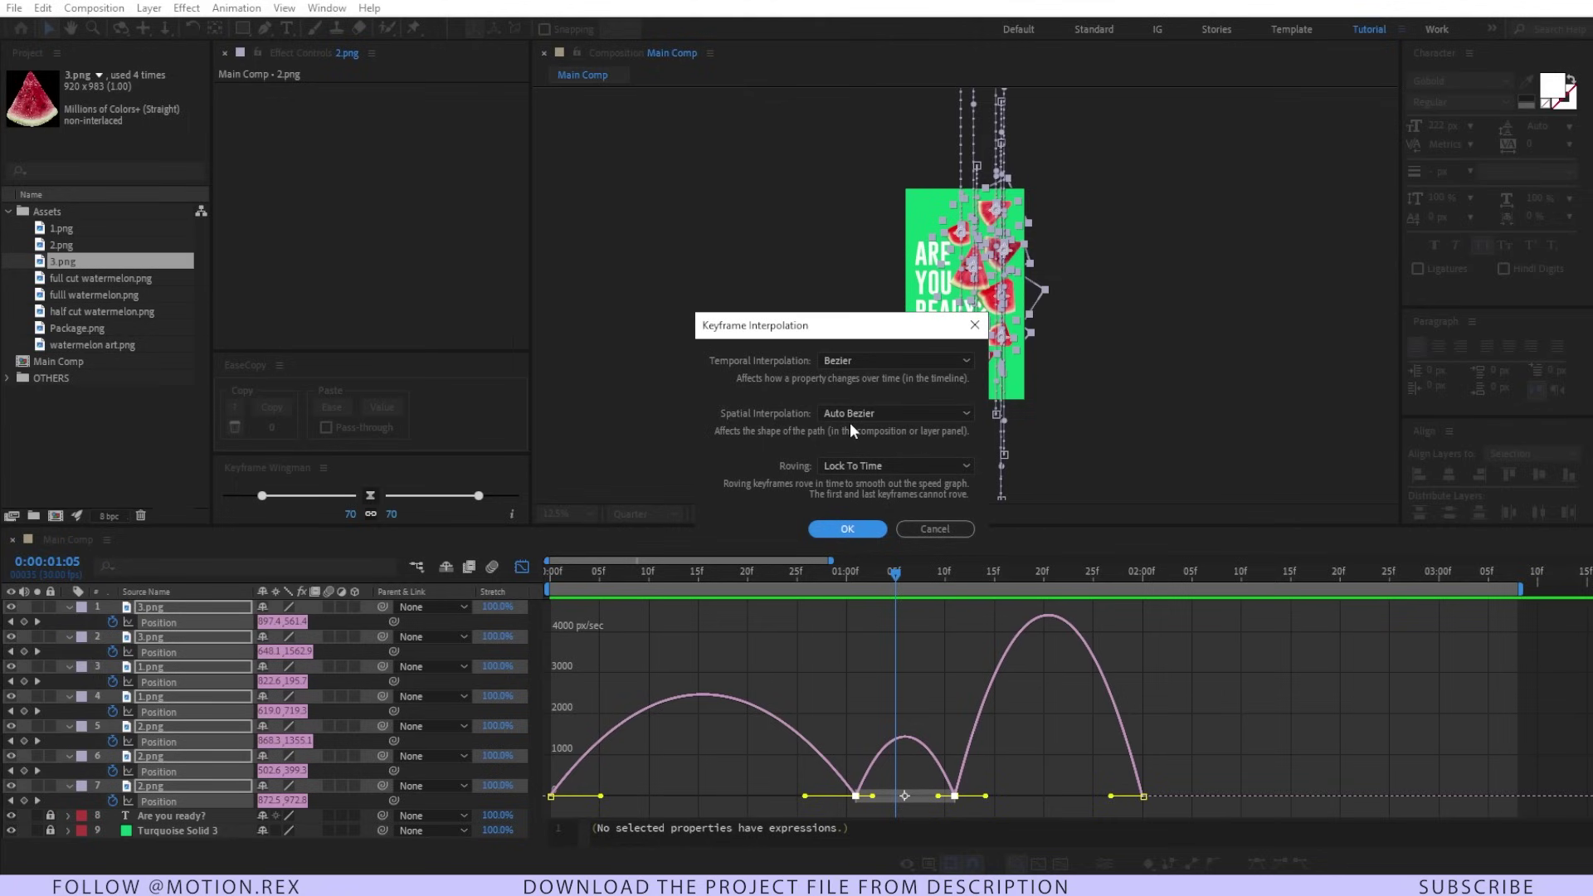
click(869, 415)
click(885, 457)
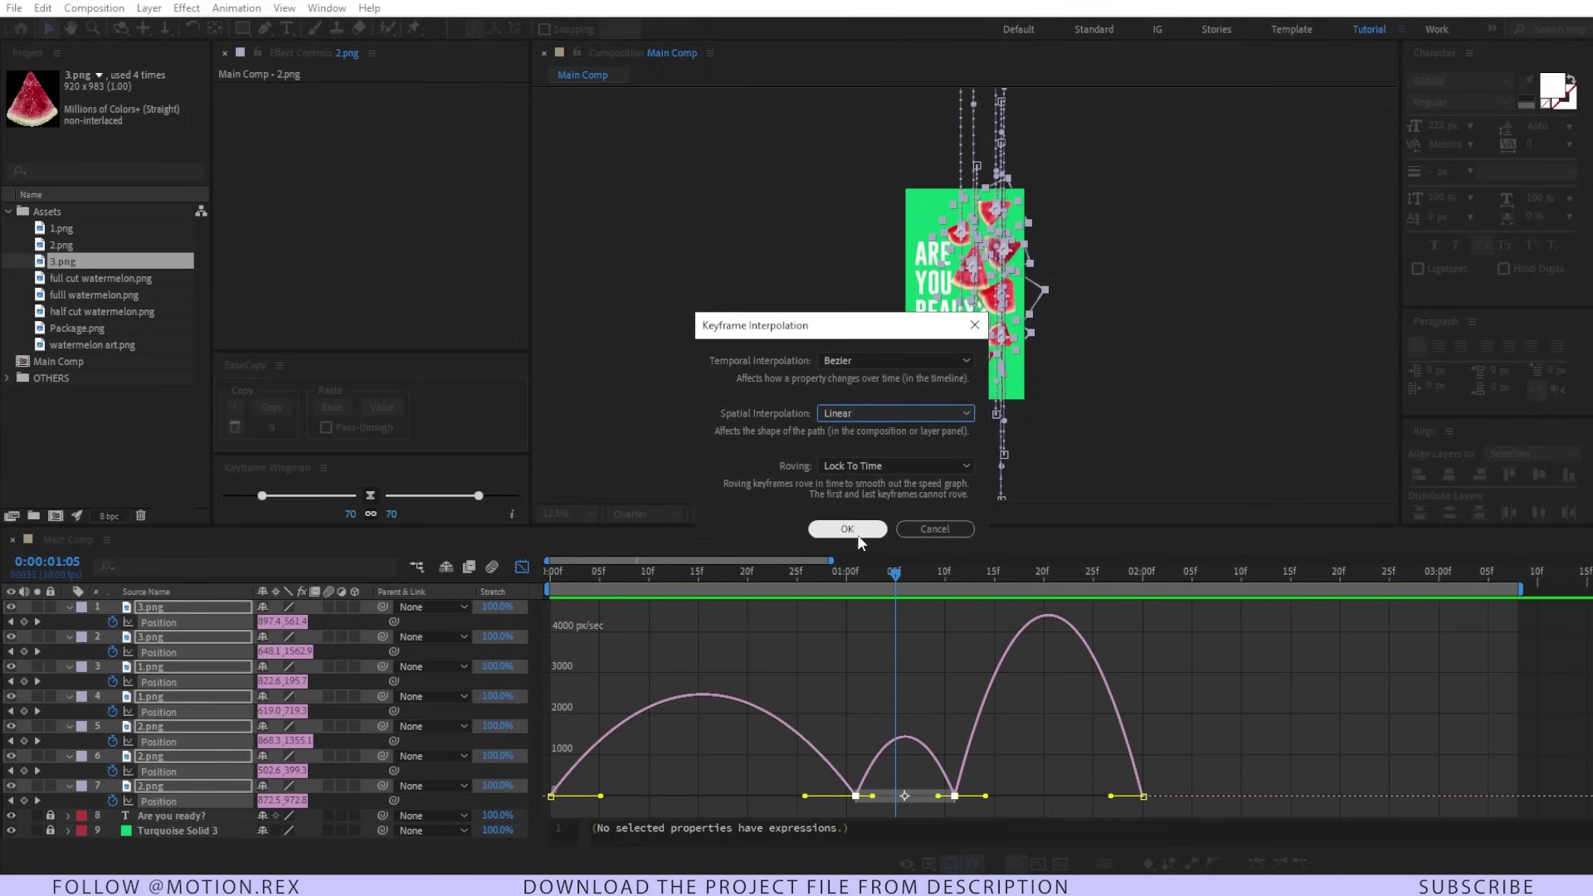
click(855, 528)
drag(862, 568, 906, 642)
click(901, 639)
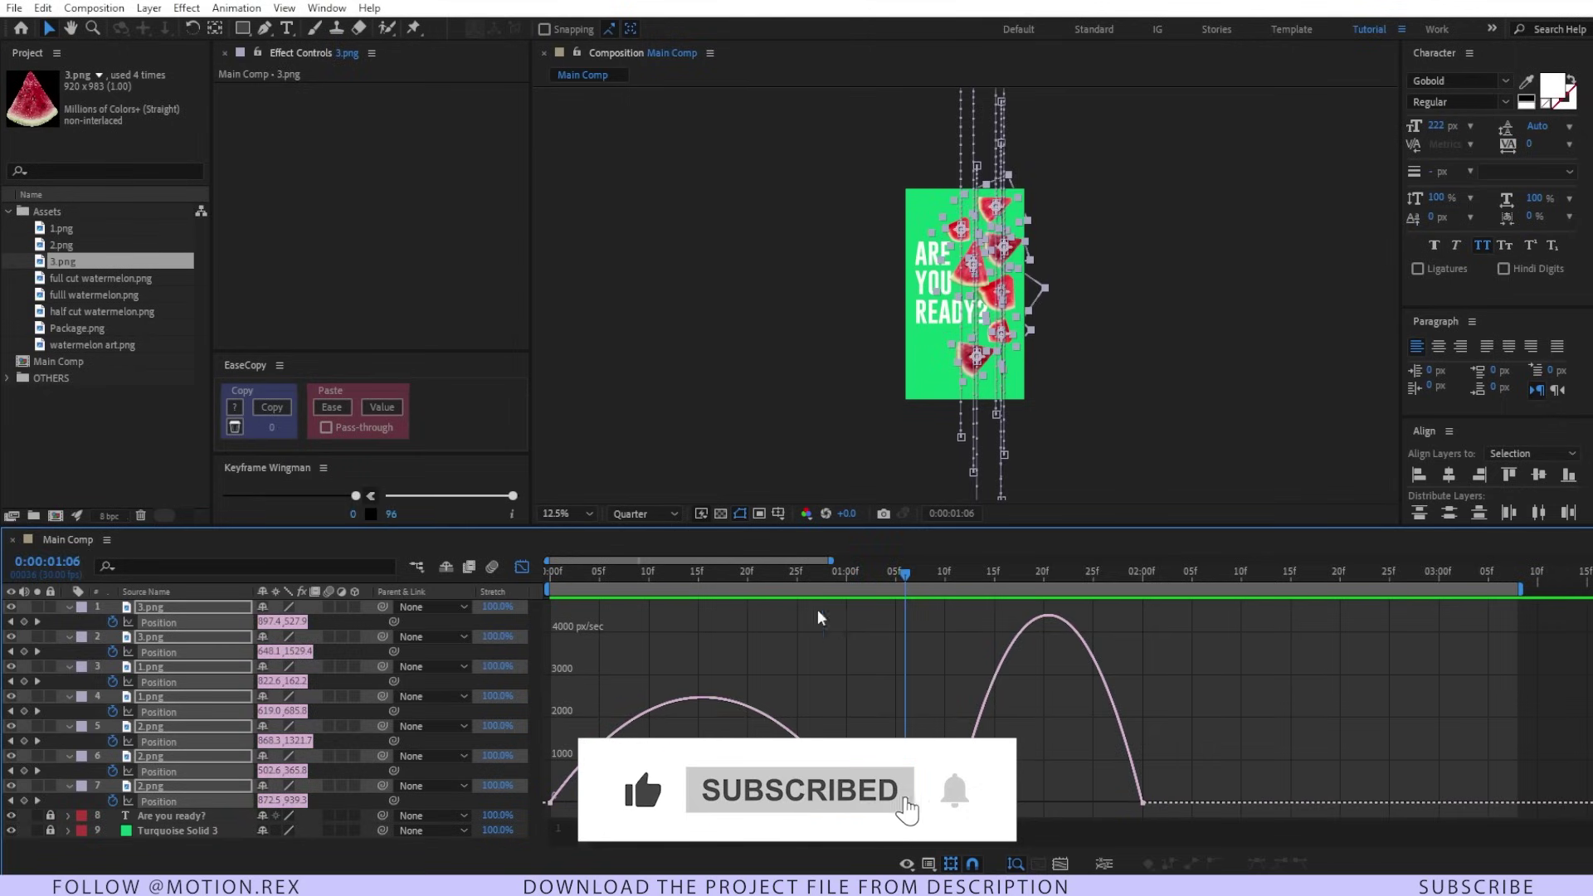
Return to the keyframe view and ease the first two Position keyframes of all seven slices with Keyframe Wingman values 20 and 80
click(522, 568)
click(889, 628)
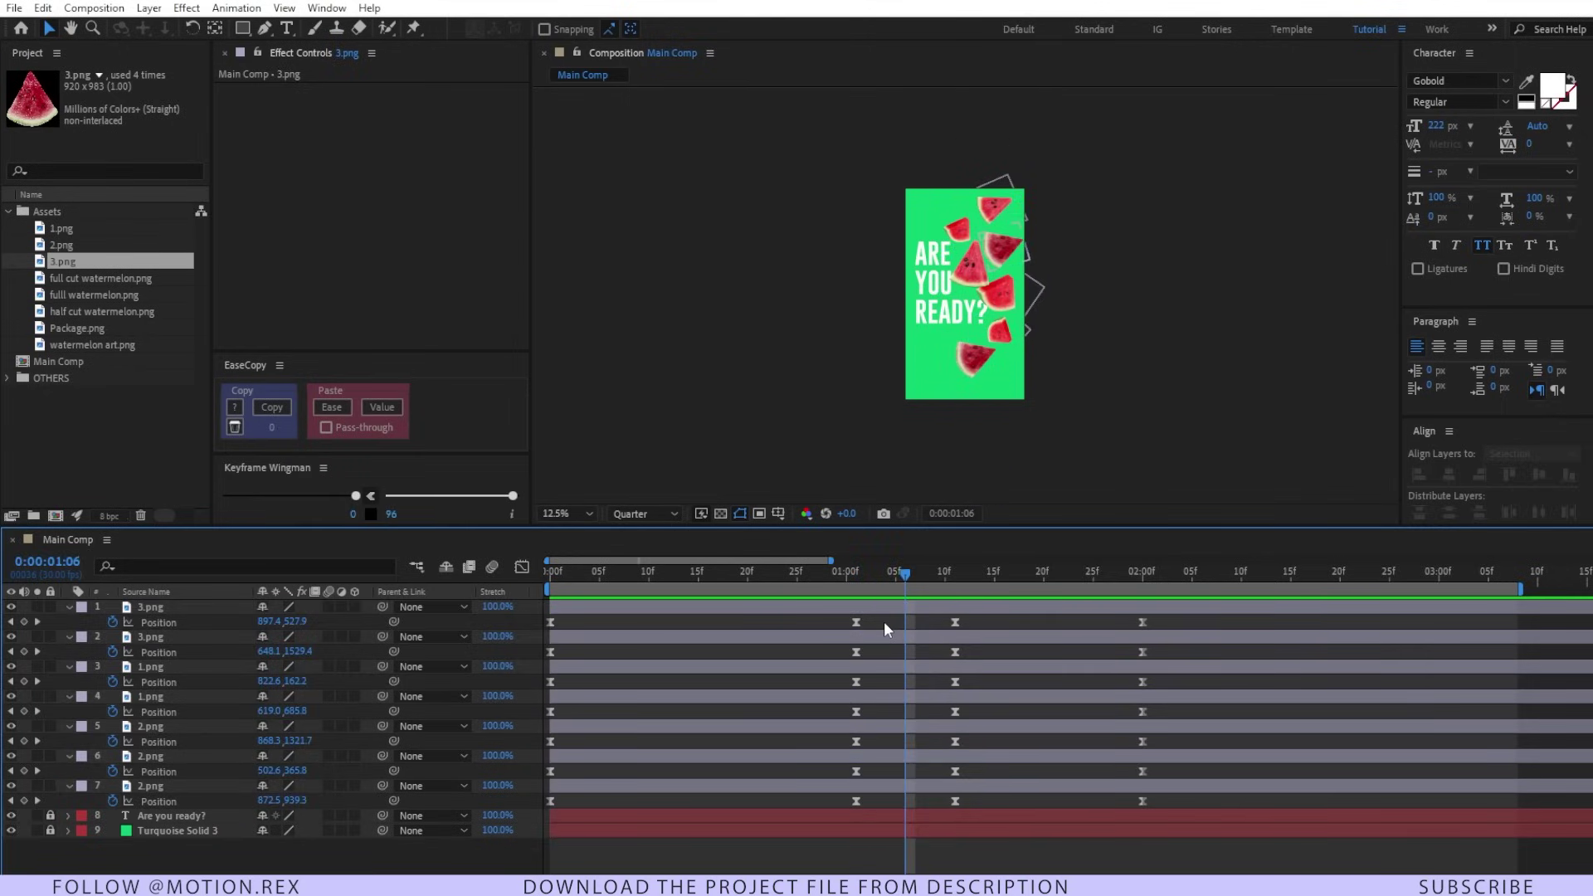
drag(884, 621, 523, 840)
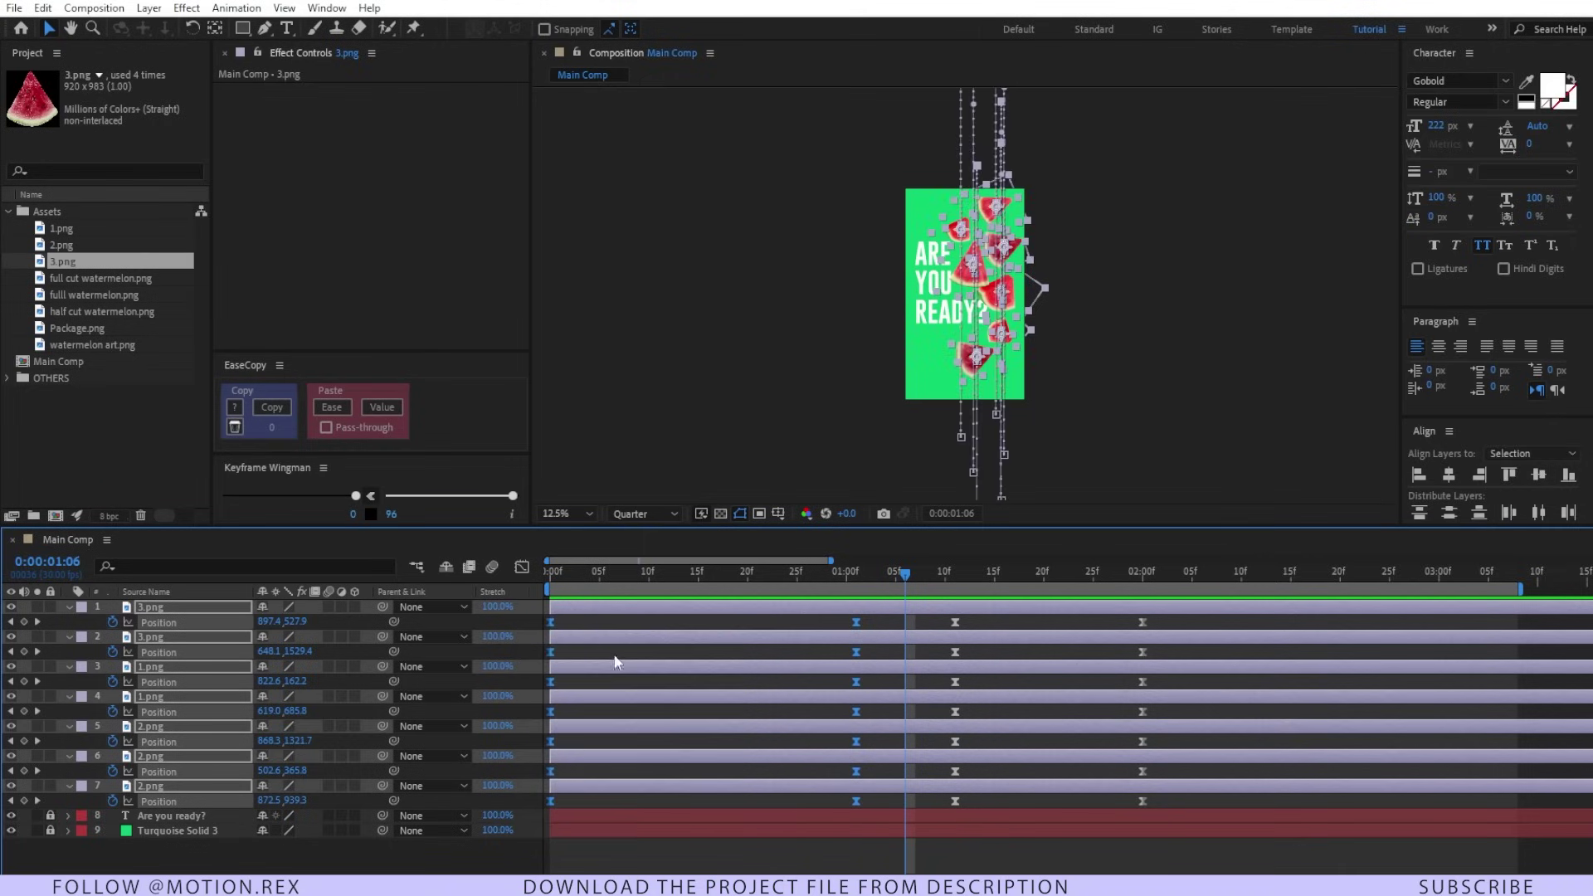
drag(355, 497, 349, 495)
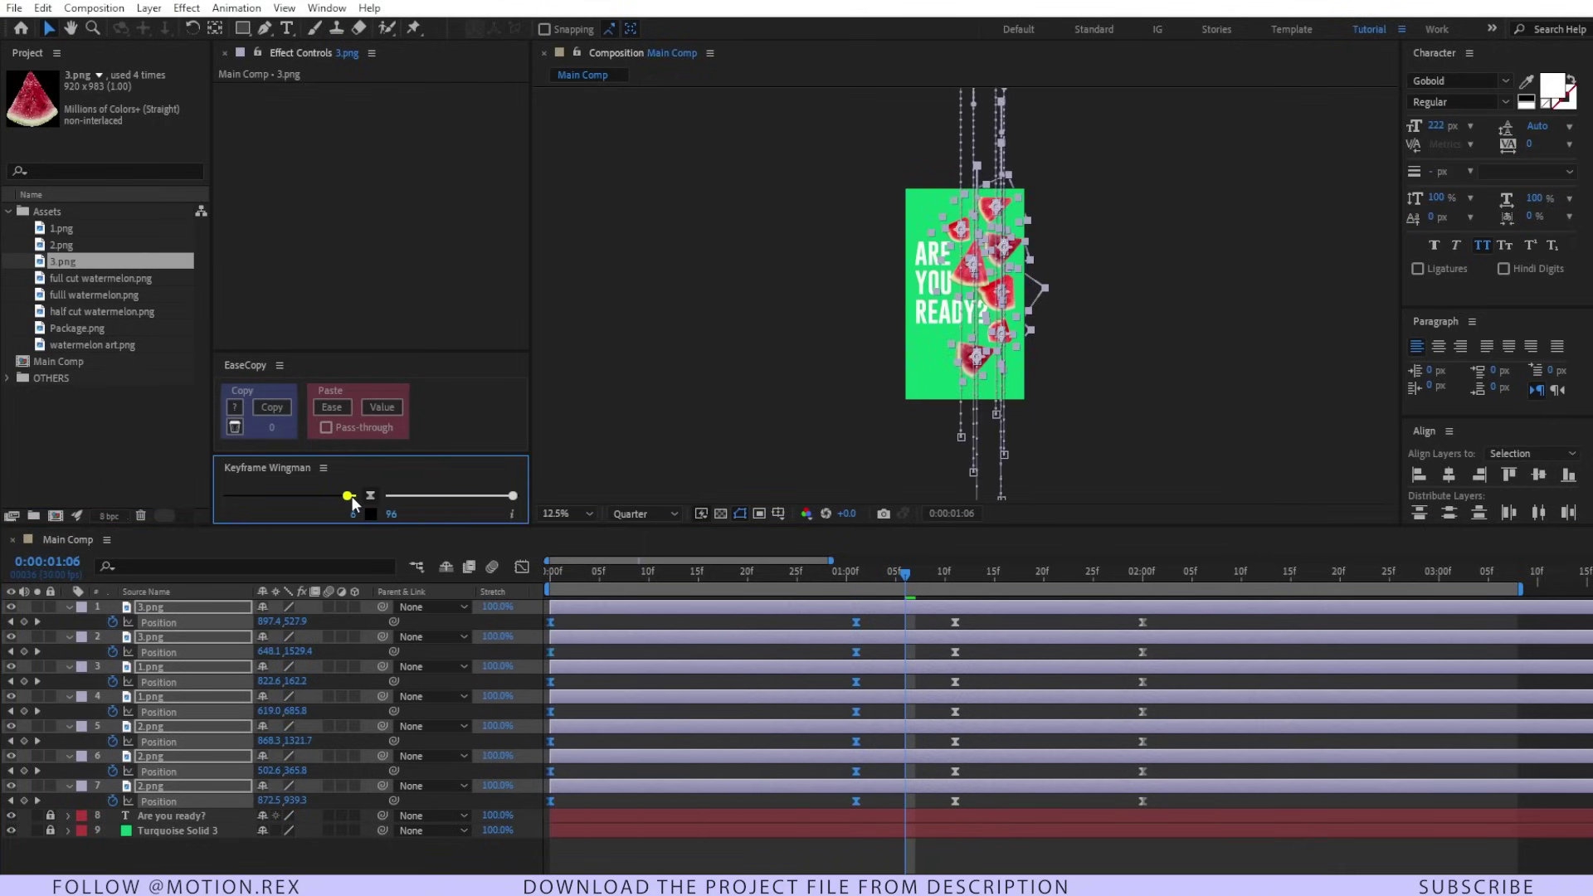
drag(510, 495, 500, 496)
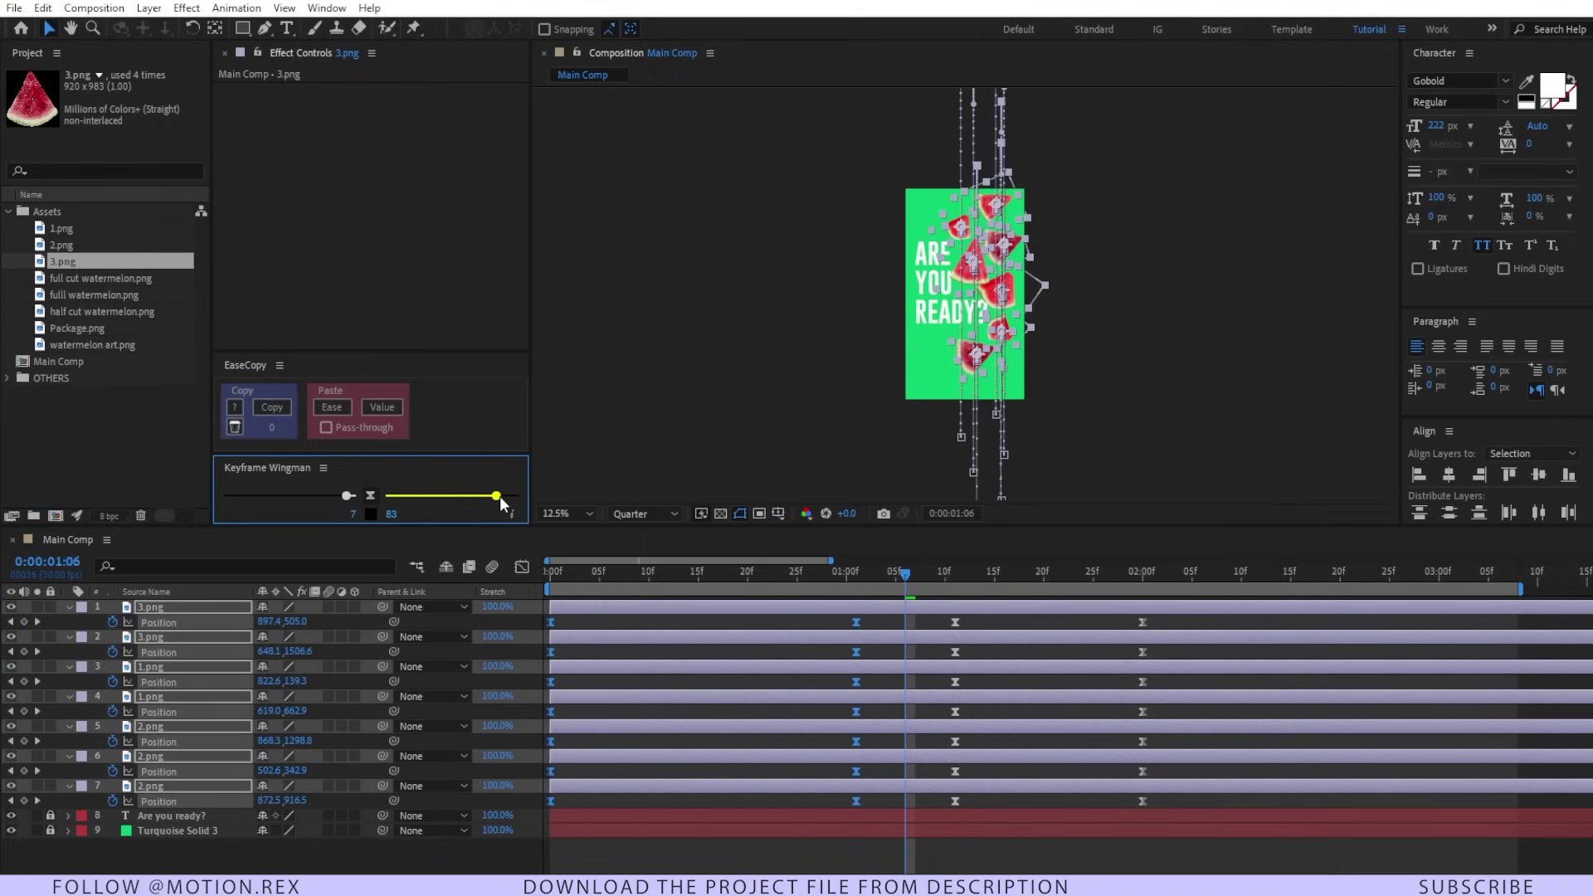
drag(346, 496, 330, 492)
key(Home)
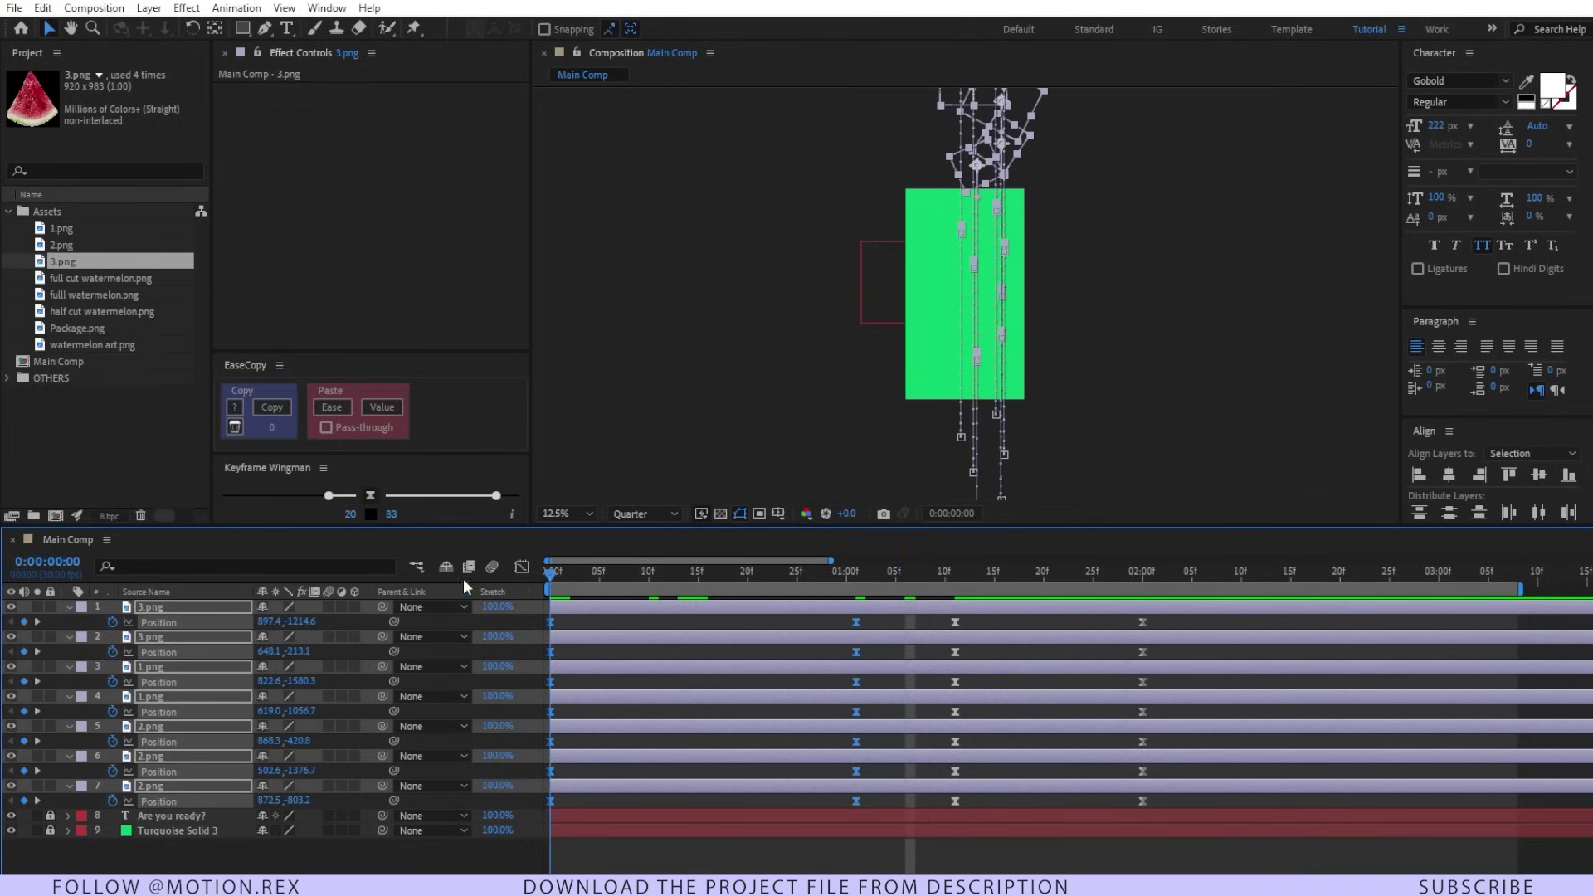
click(393, 514)
text(80)
key(Return)
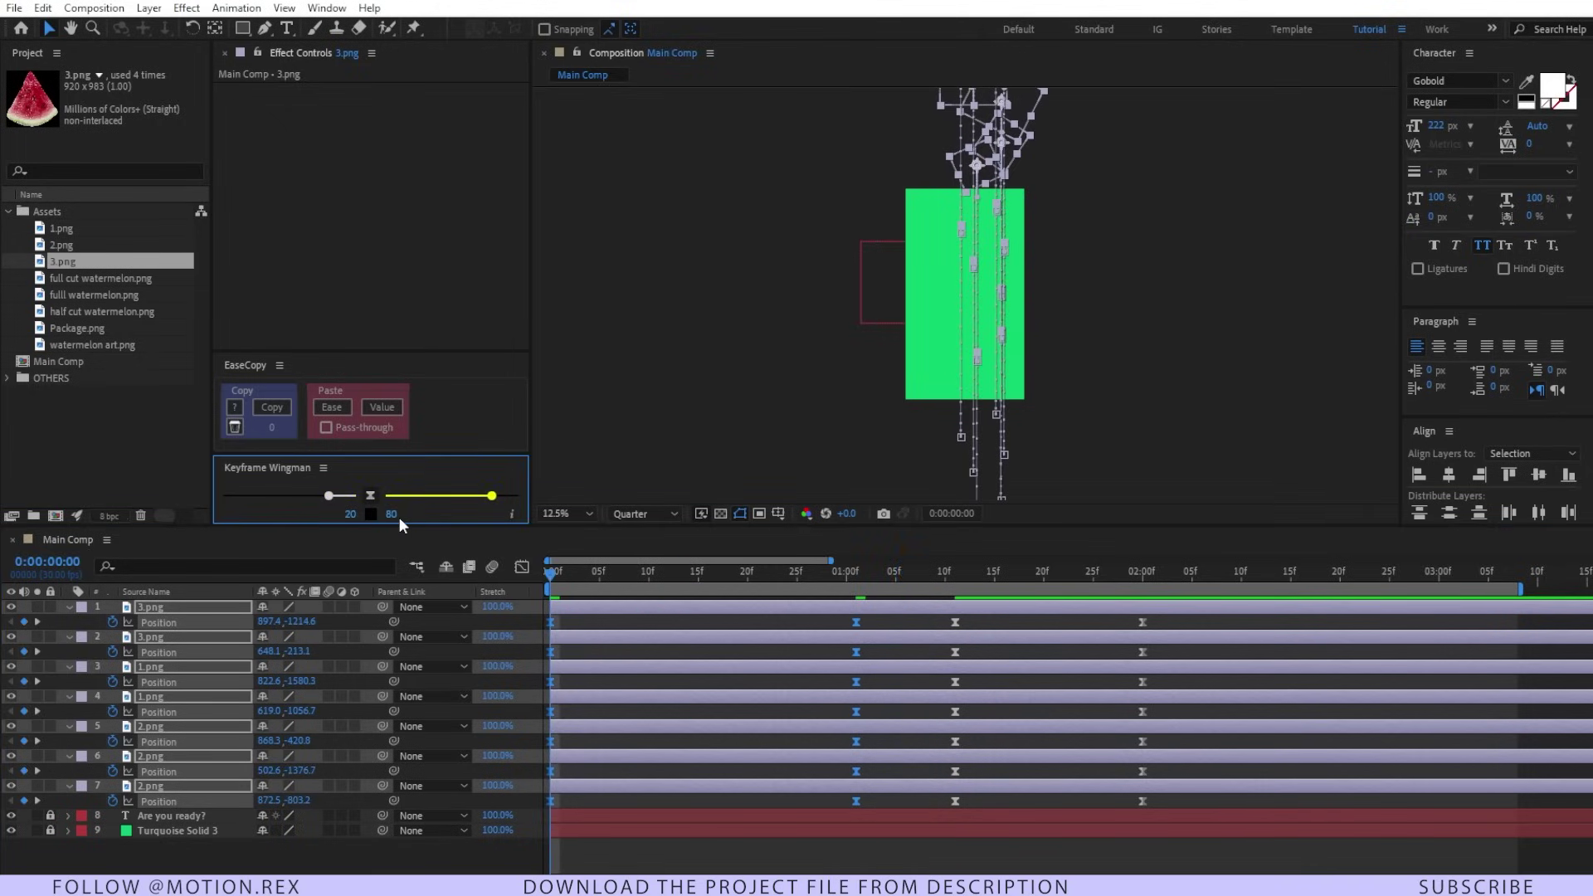
Fit the composition to the viewer and preview the adjusted slice fall from the start
click(618, 628)
key(shift+slash)
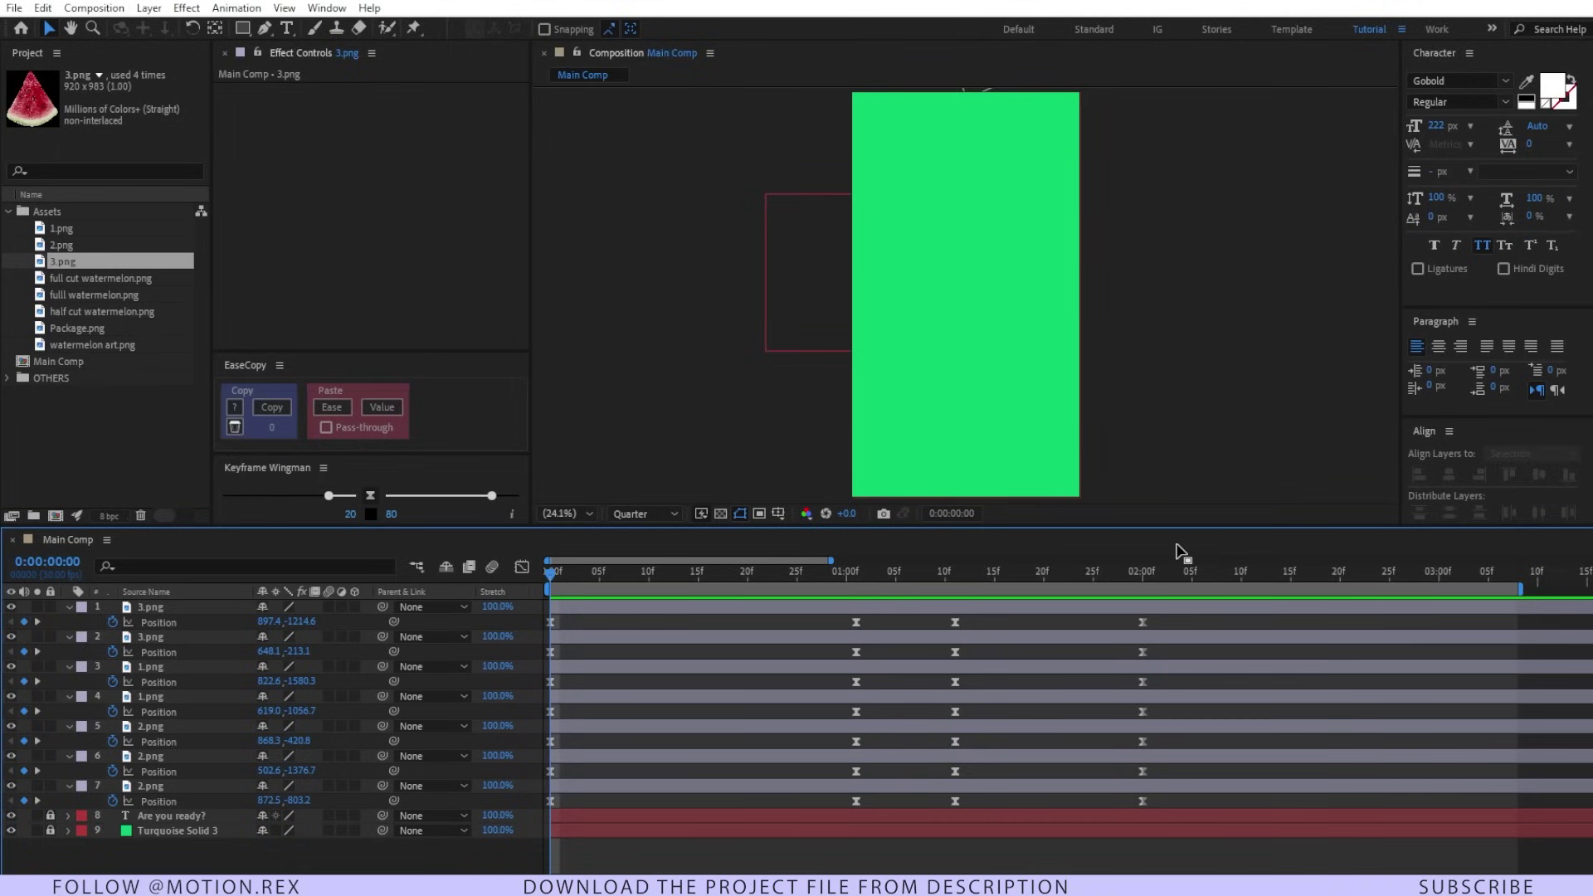
key(space)
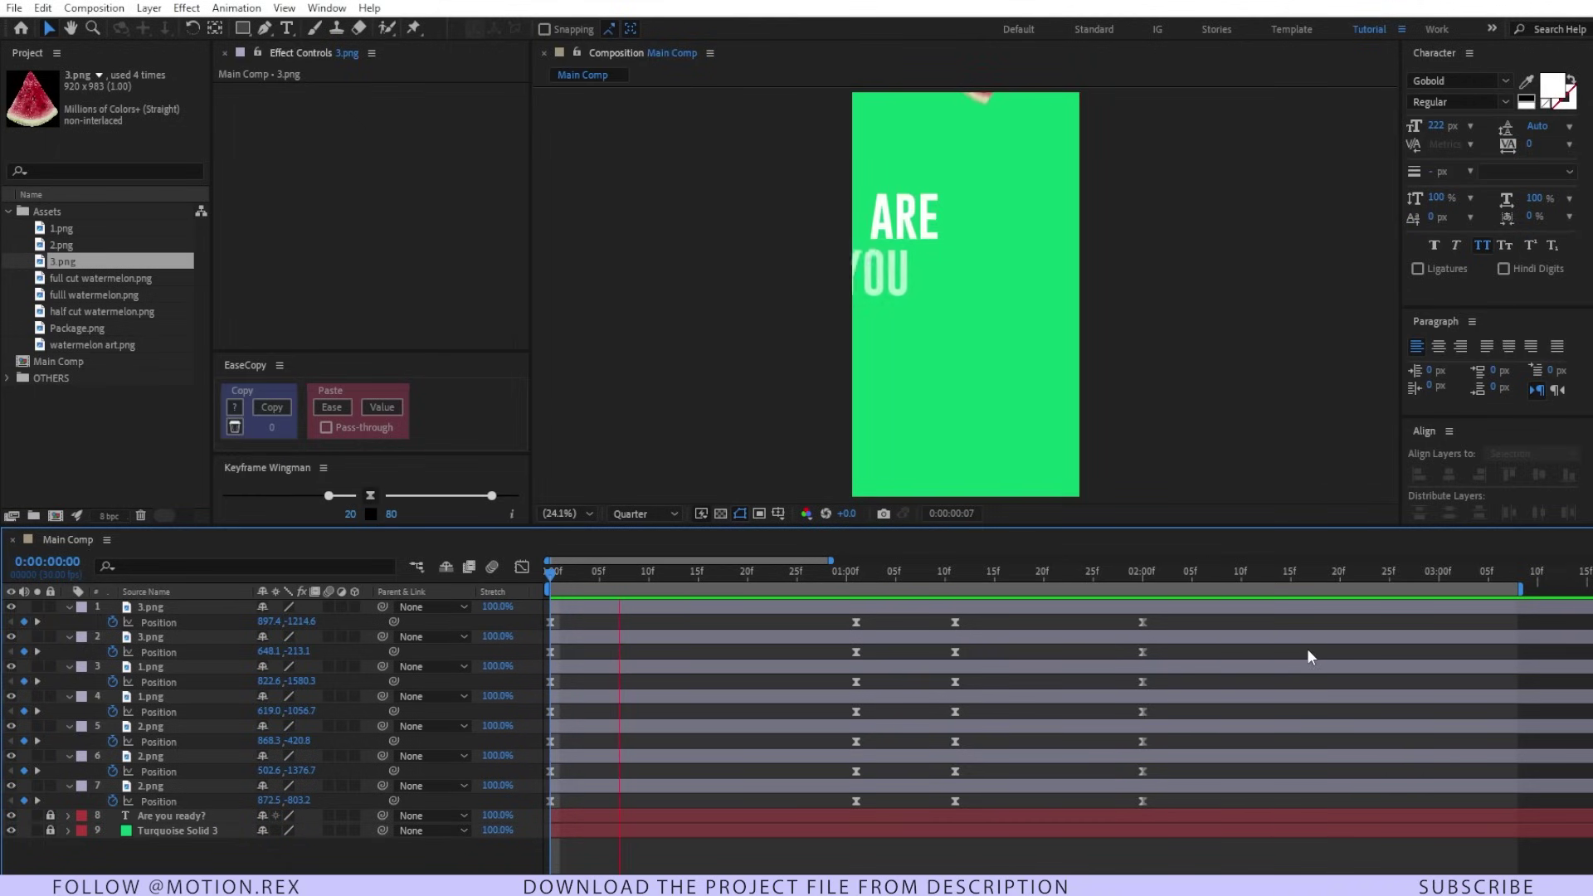
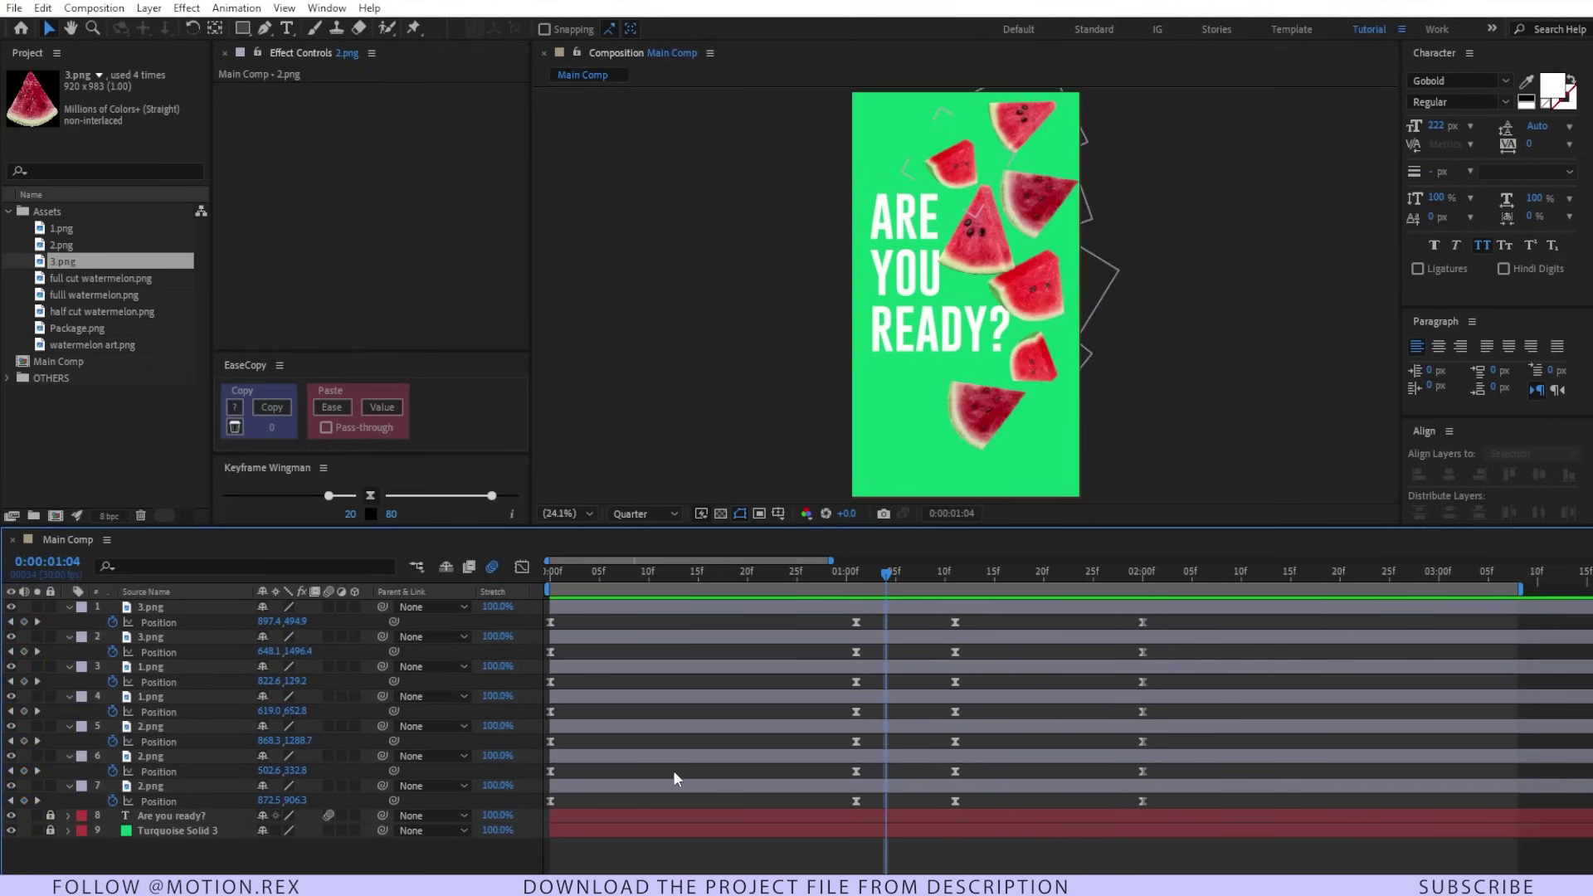
Reorder the lowest 3.png slice to layer 7, directly above the text layer
click(669, 787)
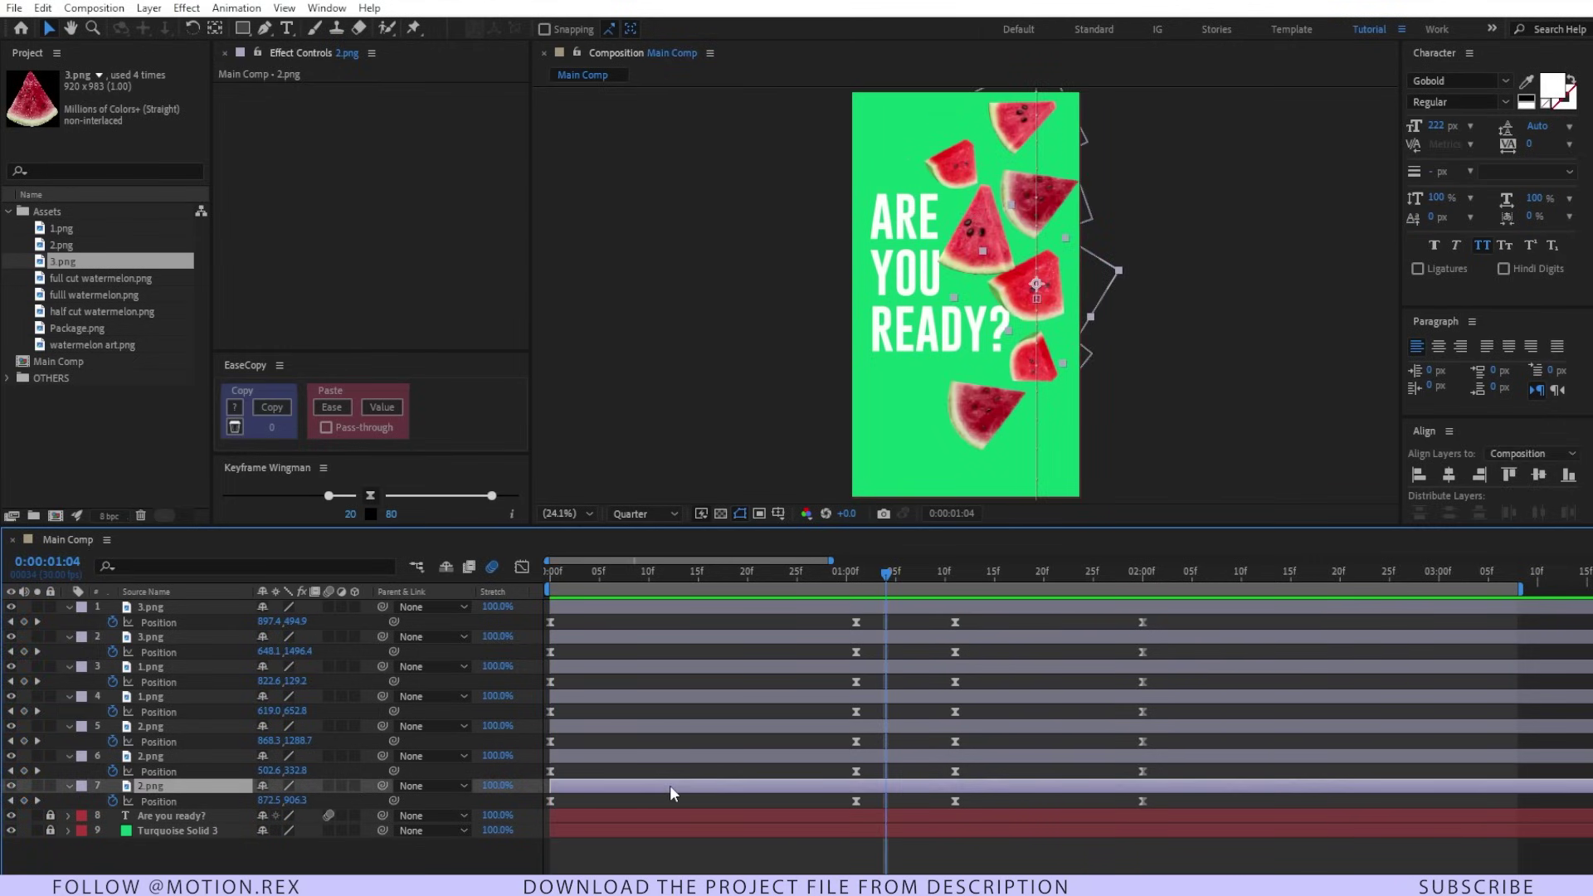
click(959, 434)
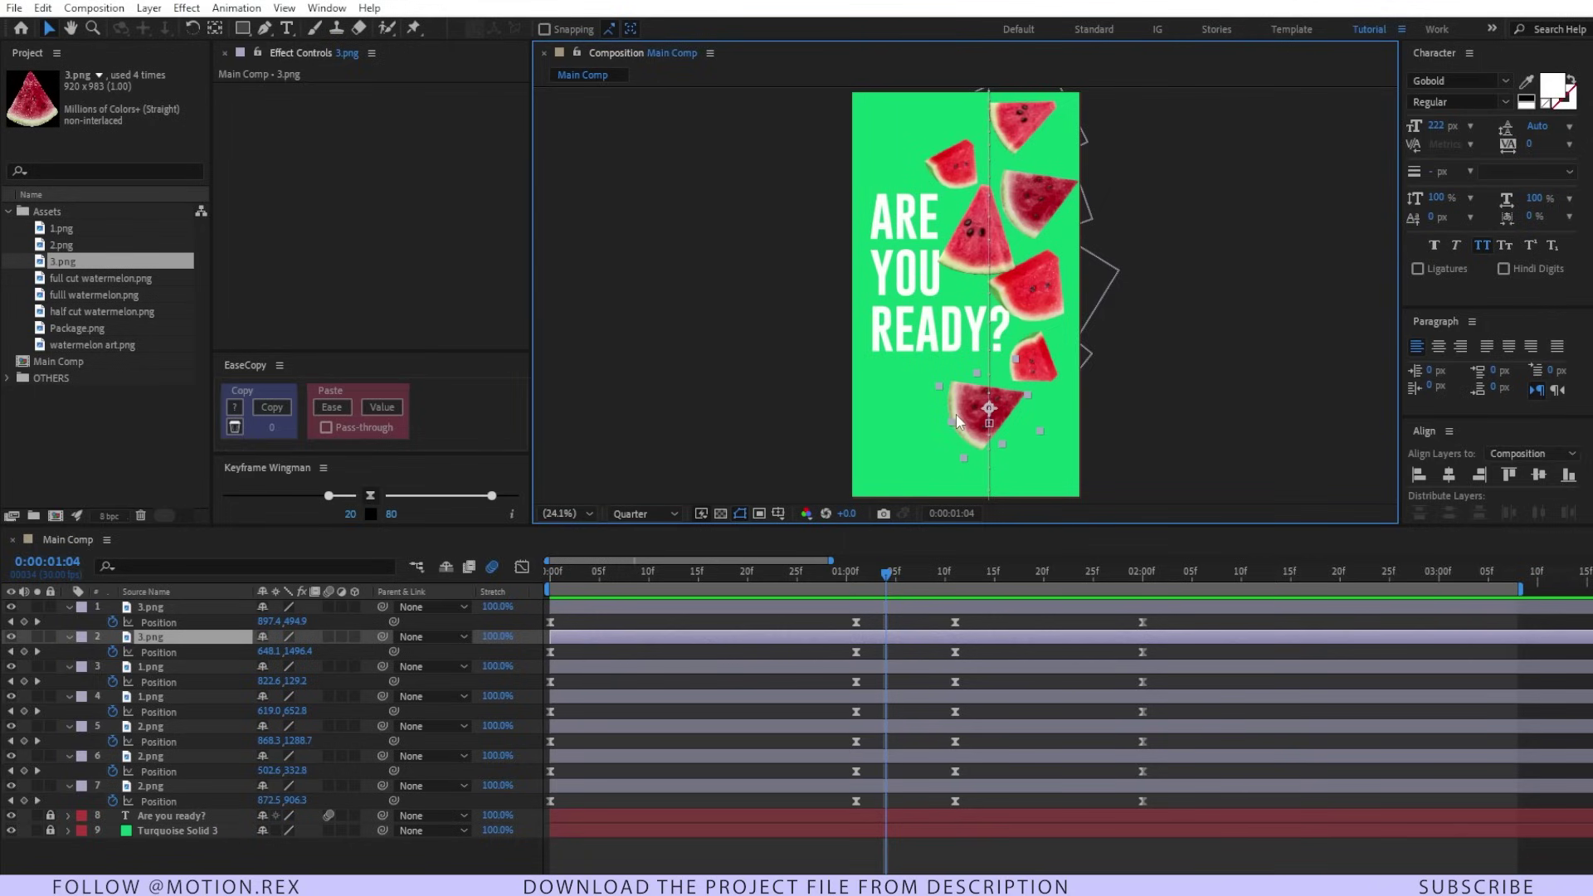
key(ctrl+bracketright)
key(ctrl+bracketright)
key(ctrl+bracketright)
key(ctrl+bracketright)
key(ctrl+bracketright)
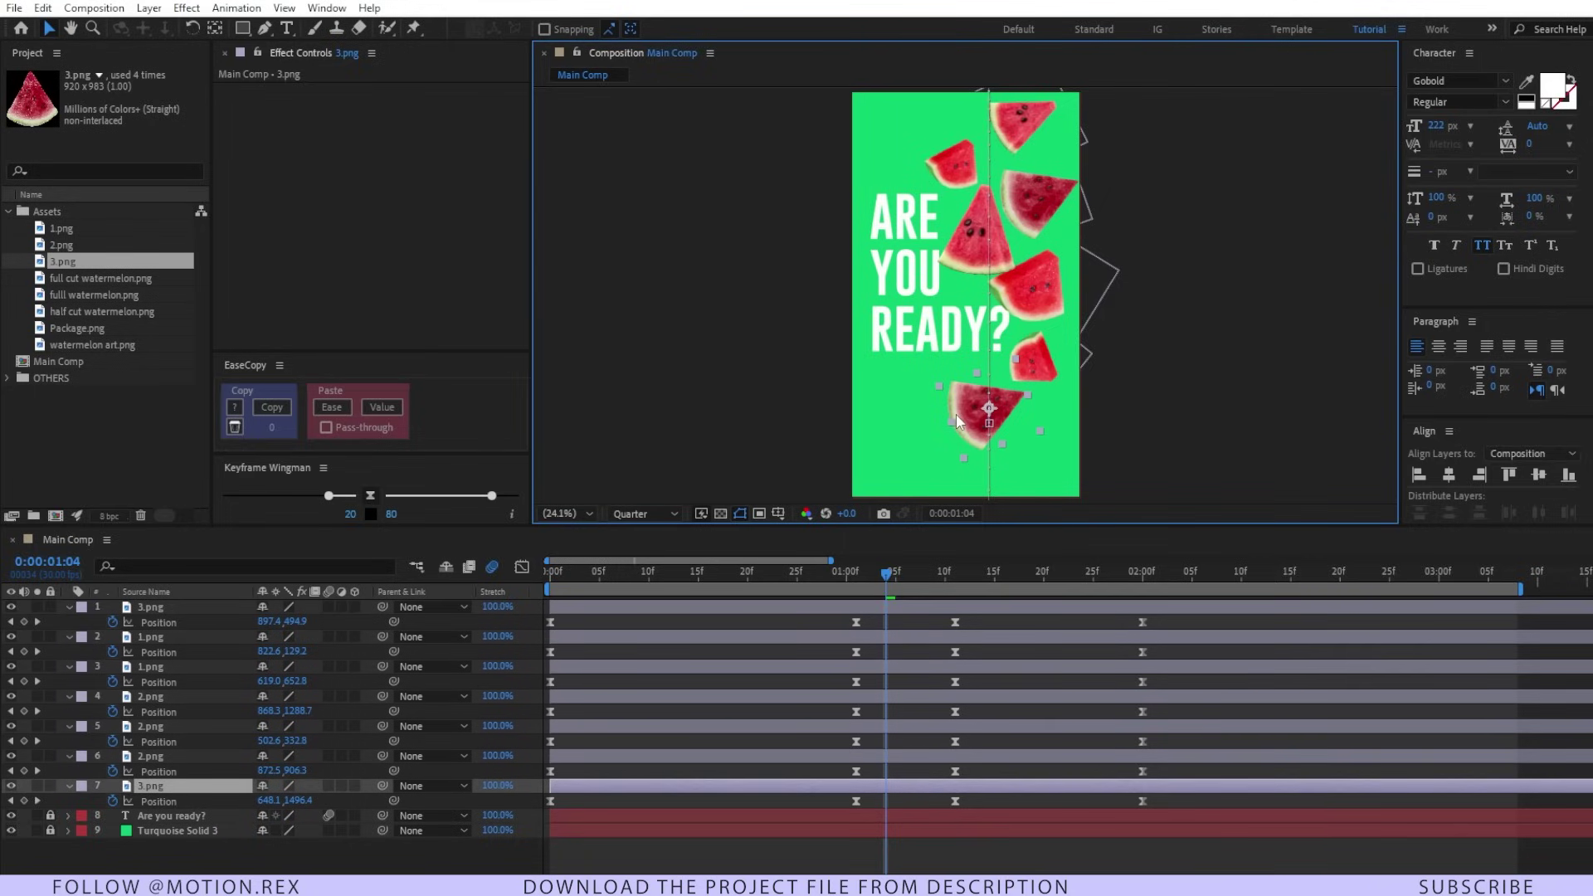
Reorder the small 2.png slice beside the end of READY? to layer 6 and check the layer order of the slice above it
click(1033, 374)
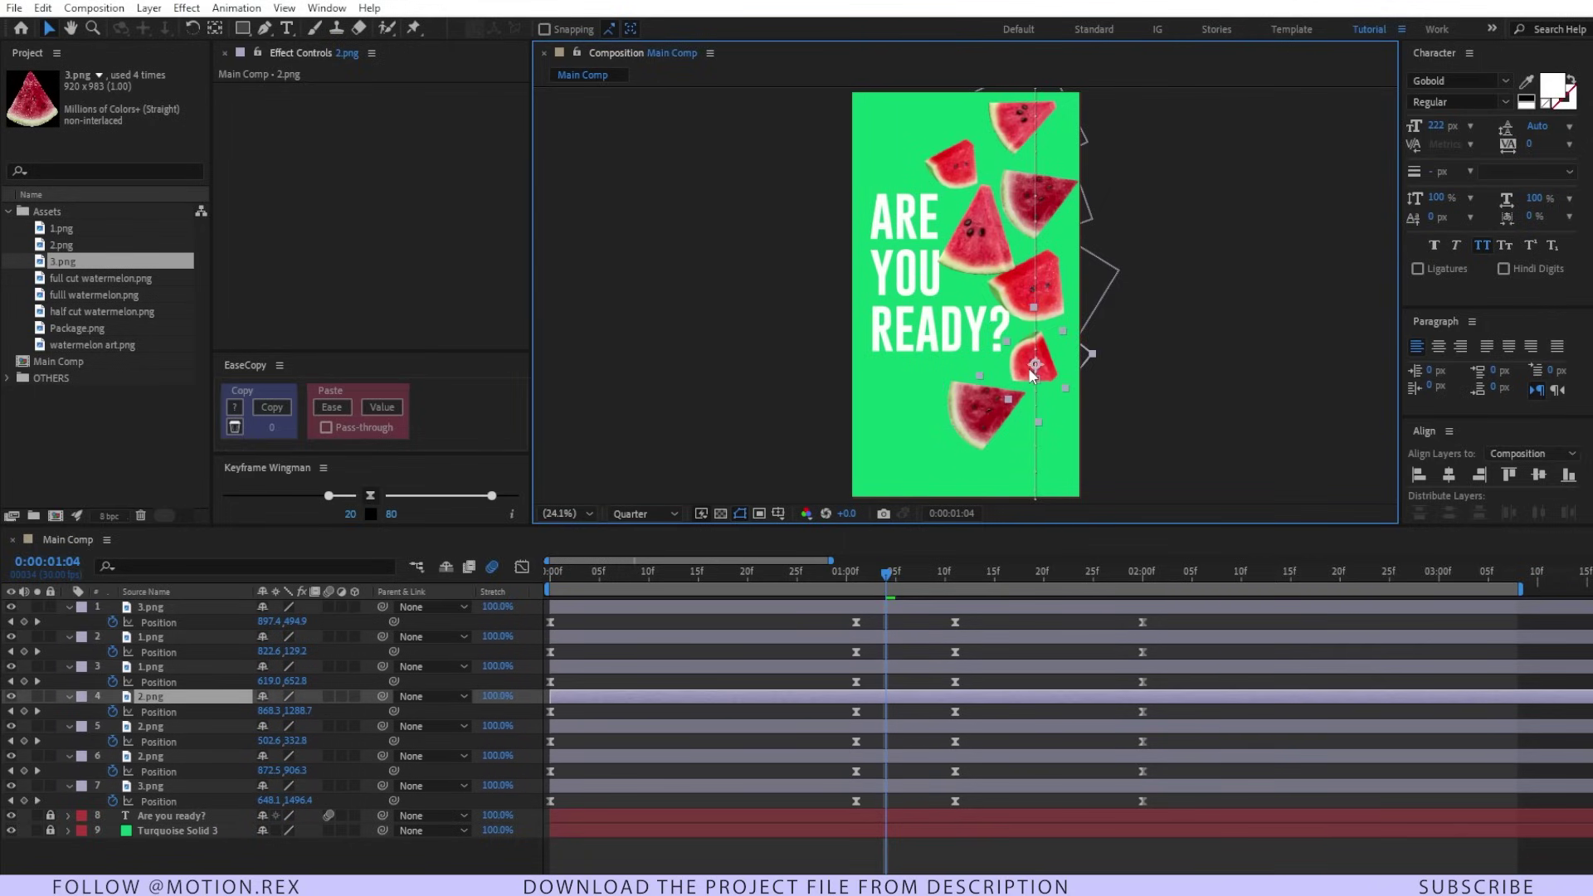
key(ctrl+bracketright)
key(ctrl+bracketright)
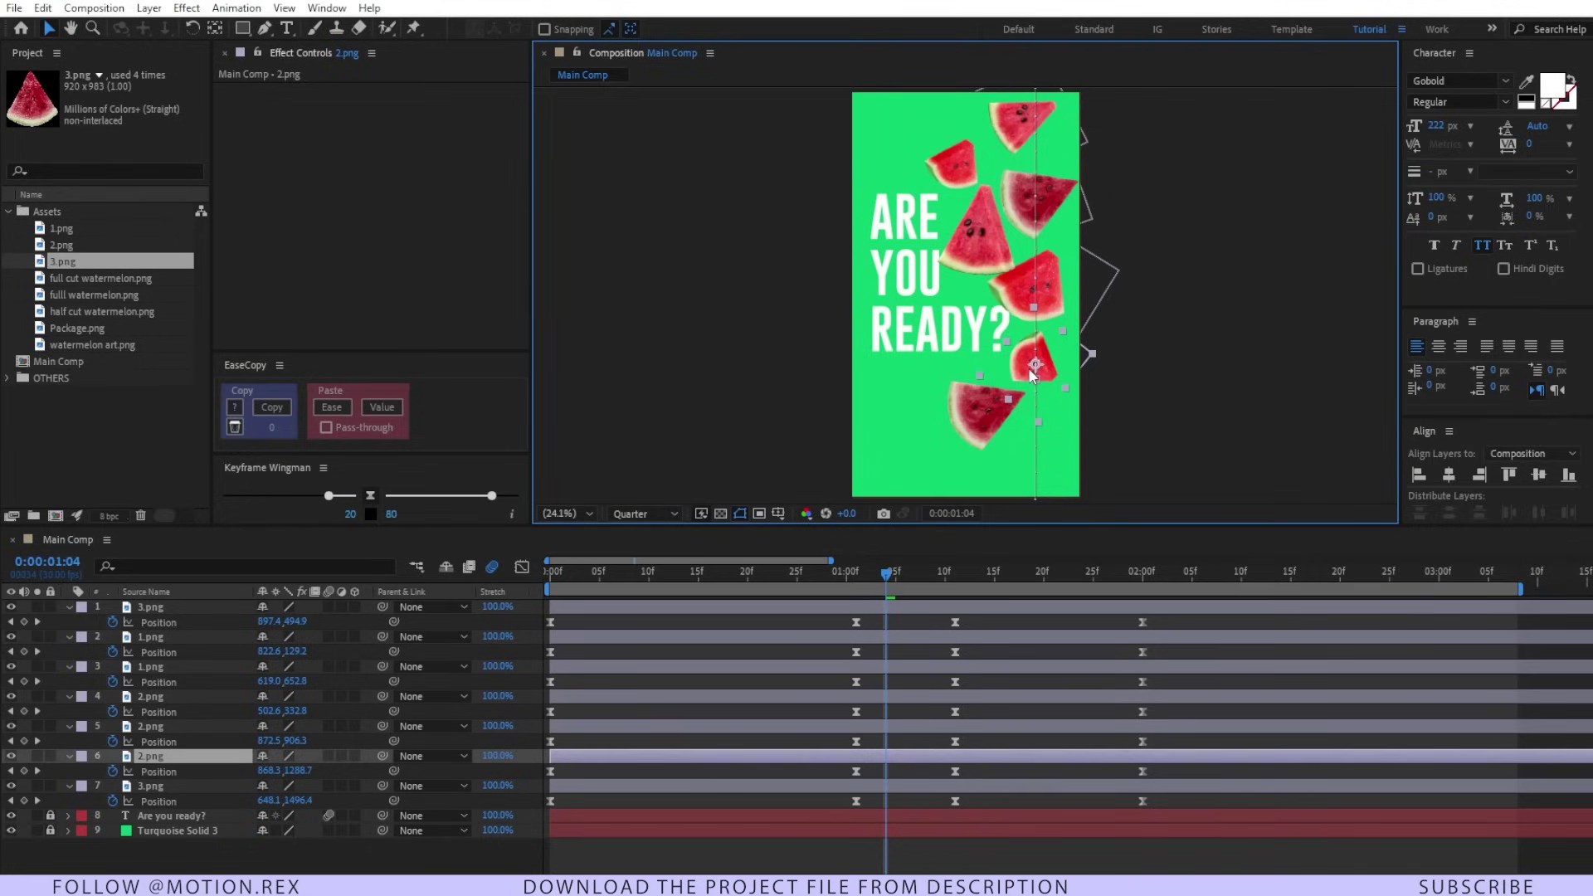
click(1021, 302)
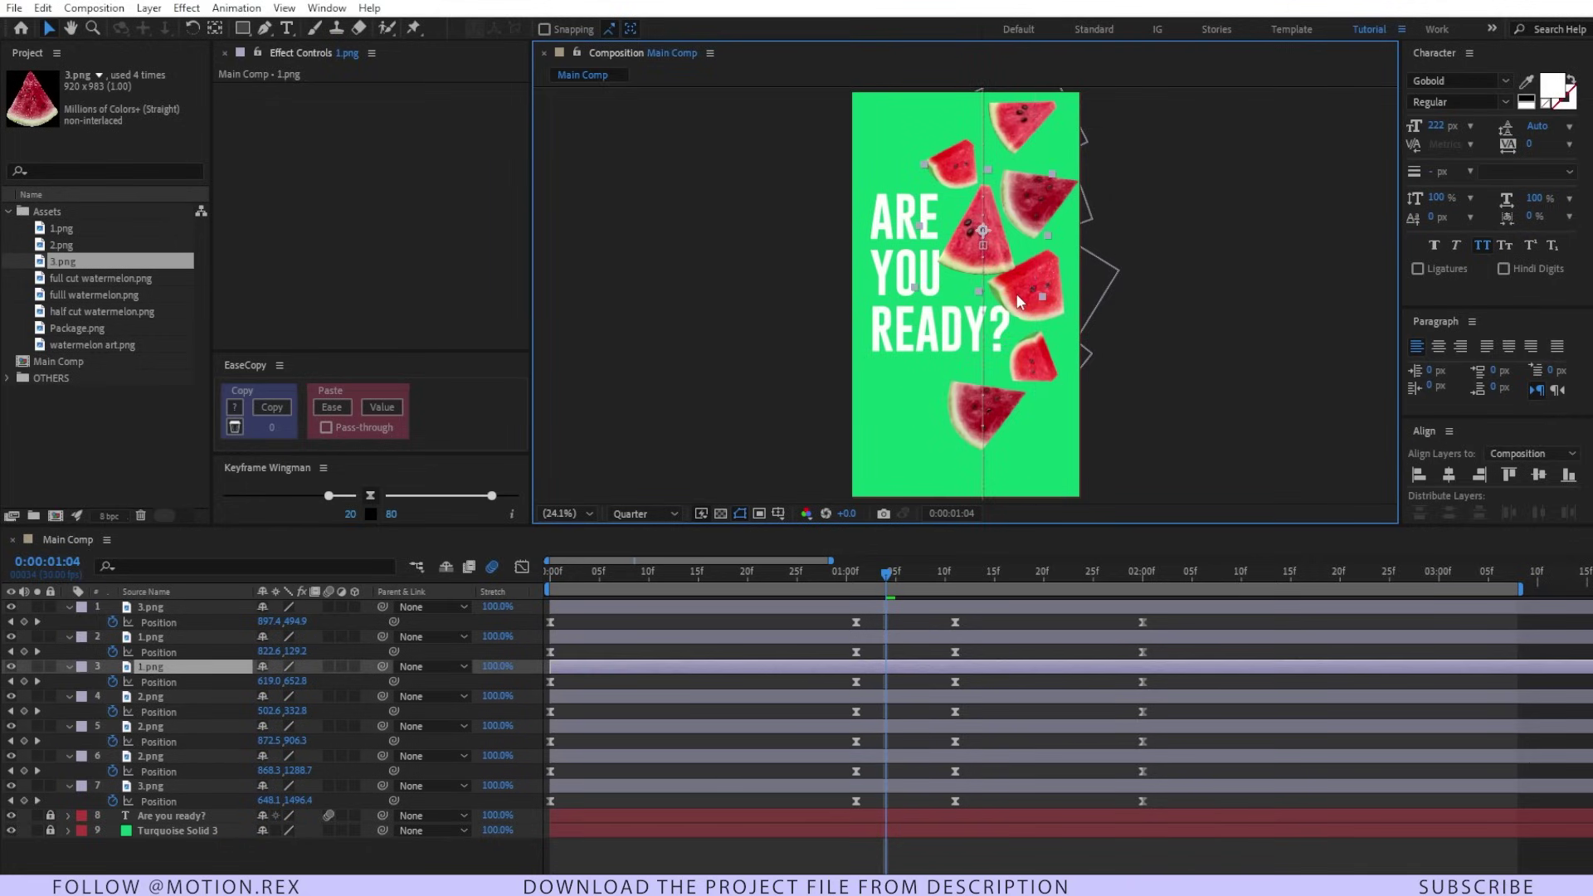
click(1038, 294)
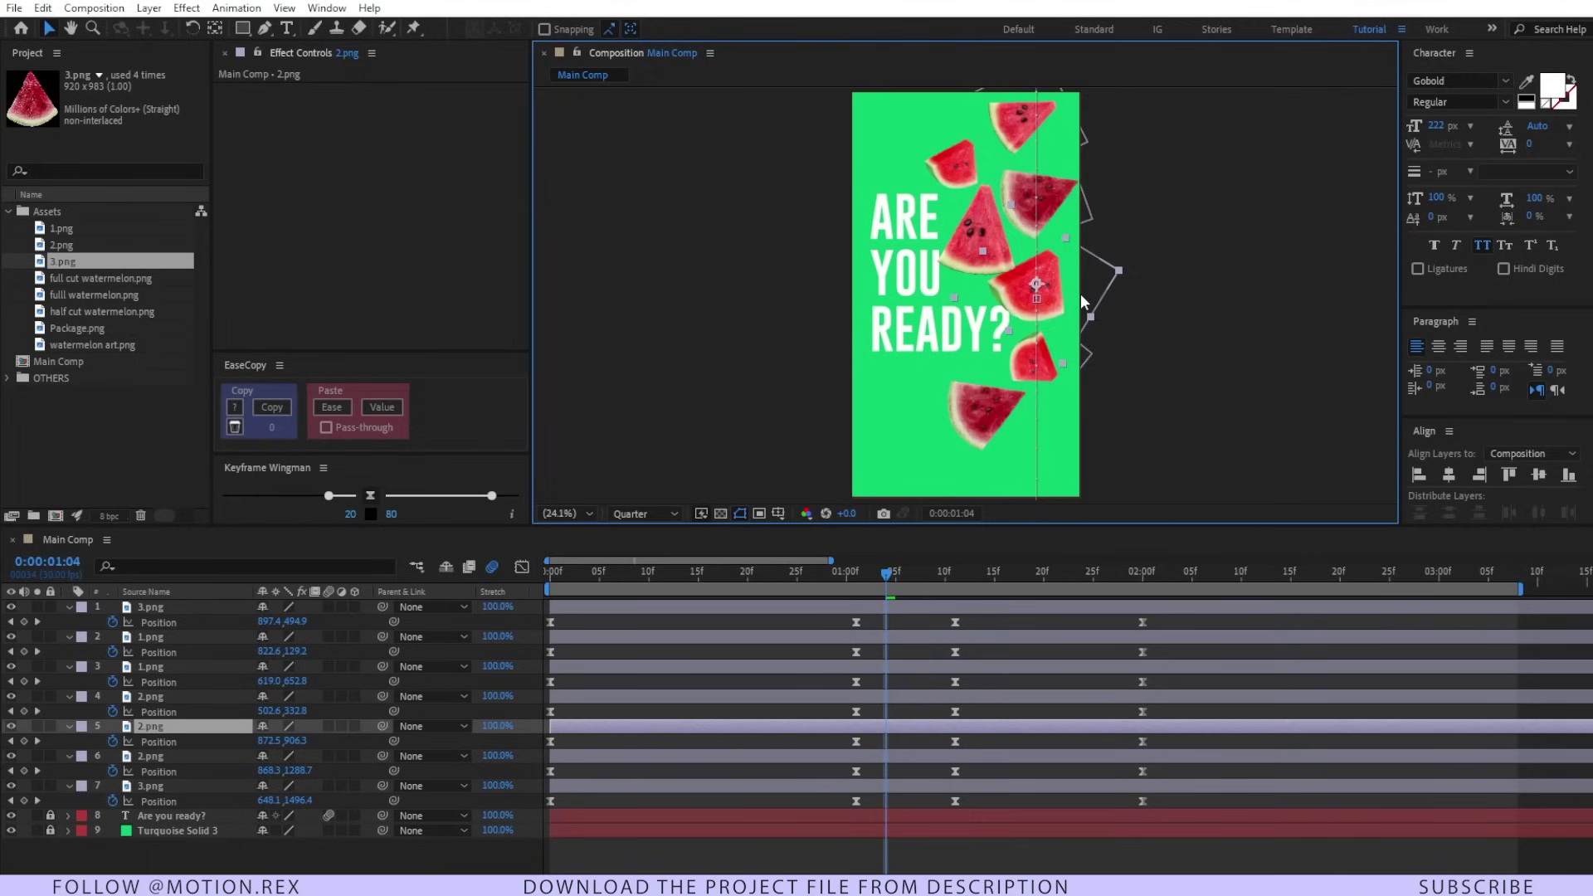
Reorder the central 1.png slice to layer 4 and the upper 3.png slice to layer 3, matching their vertical order
click(982, 246)
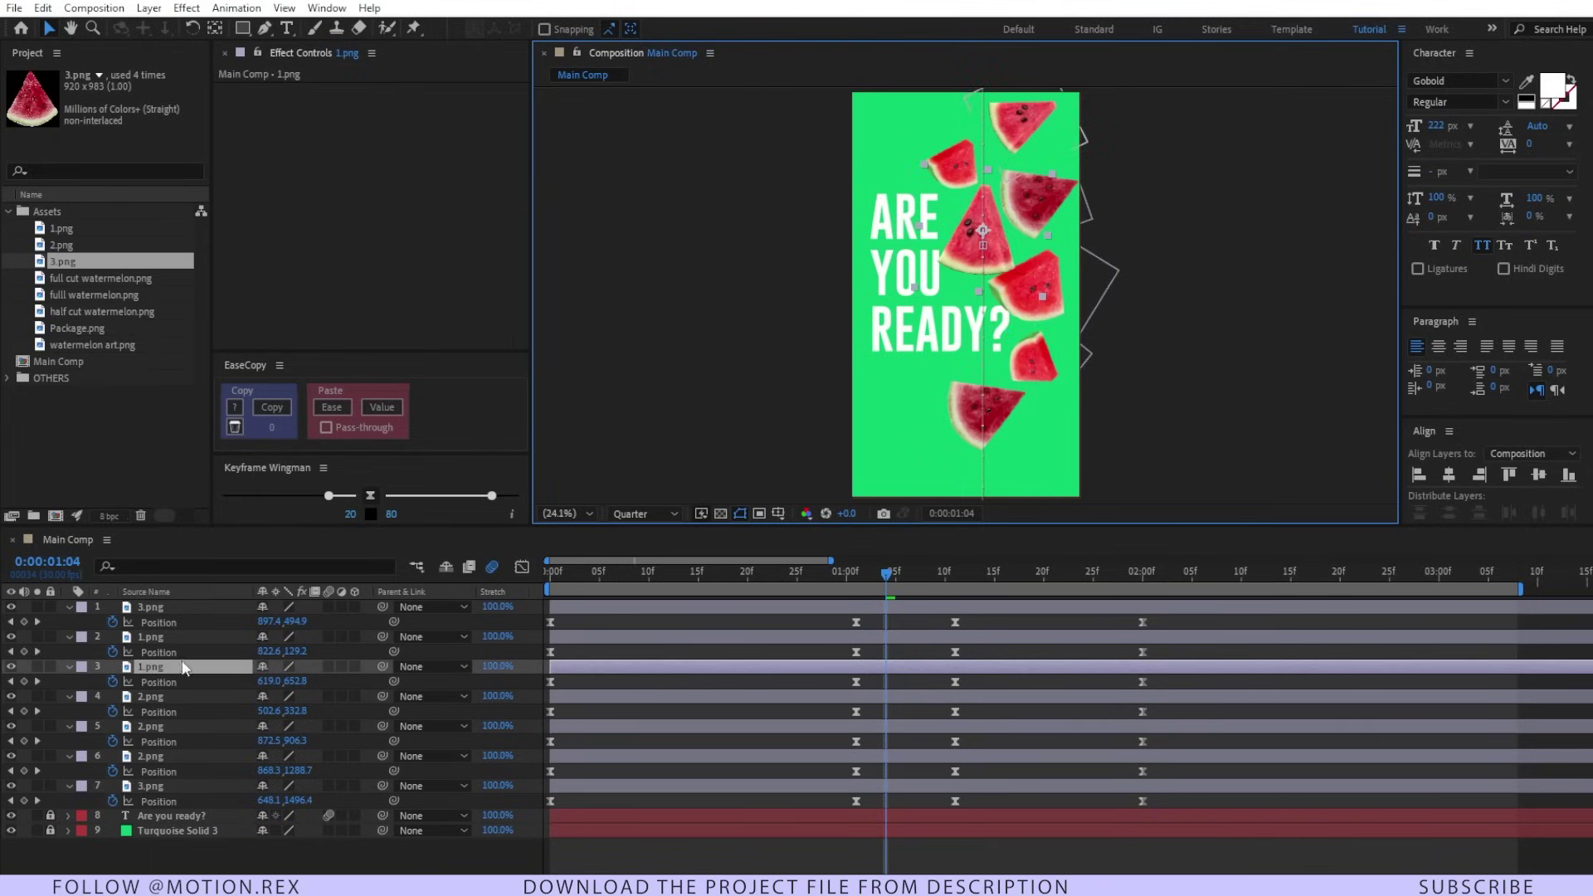
key(ctrl+bracketleft)
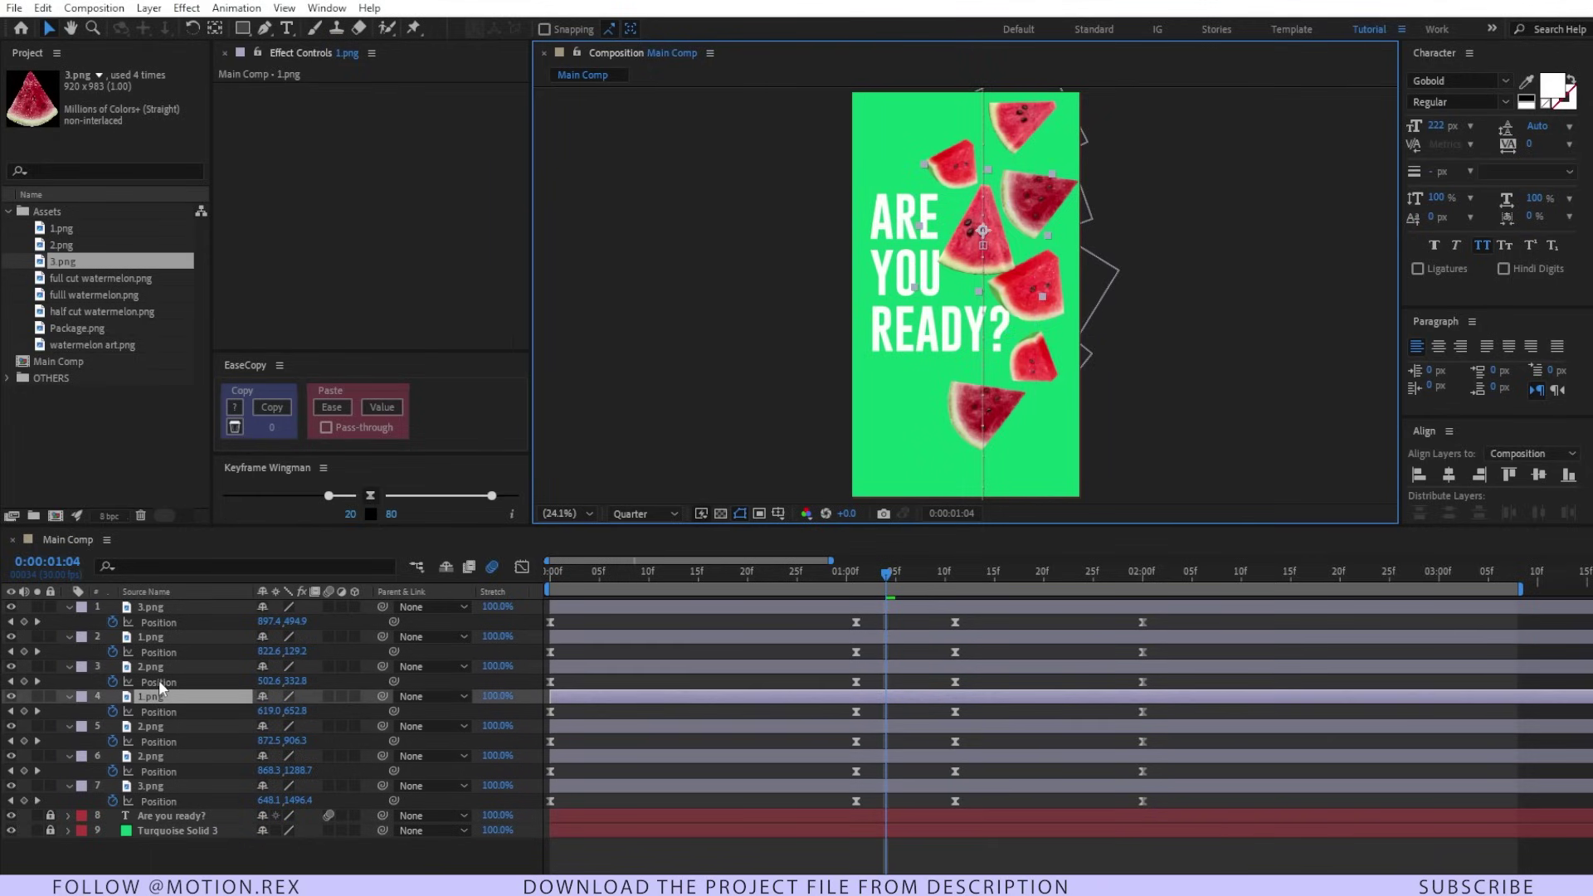
click(1032, 200)
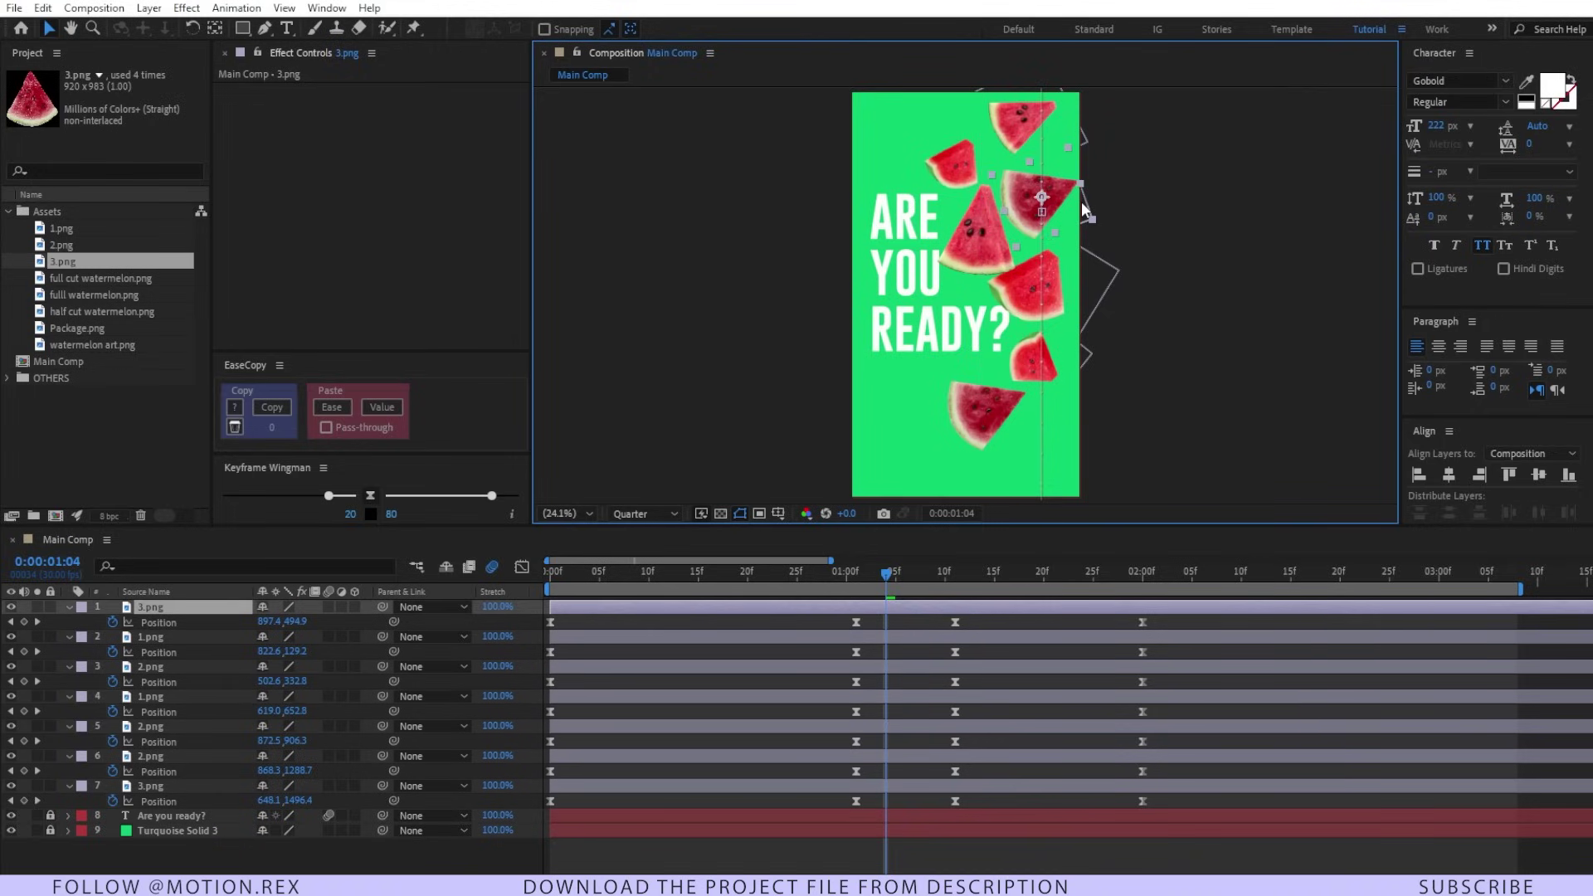
key(ctrl+bracketleft)
key(ctrl+bracketleft)
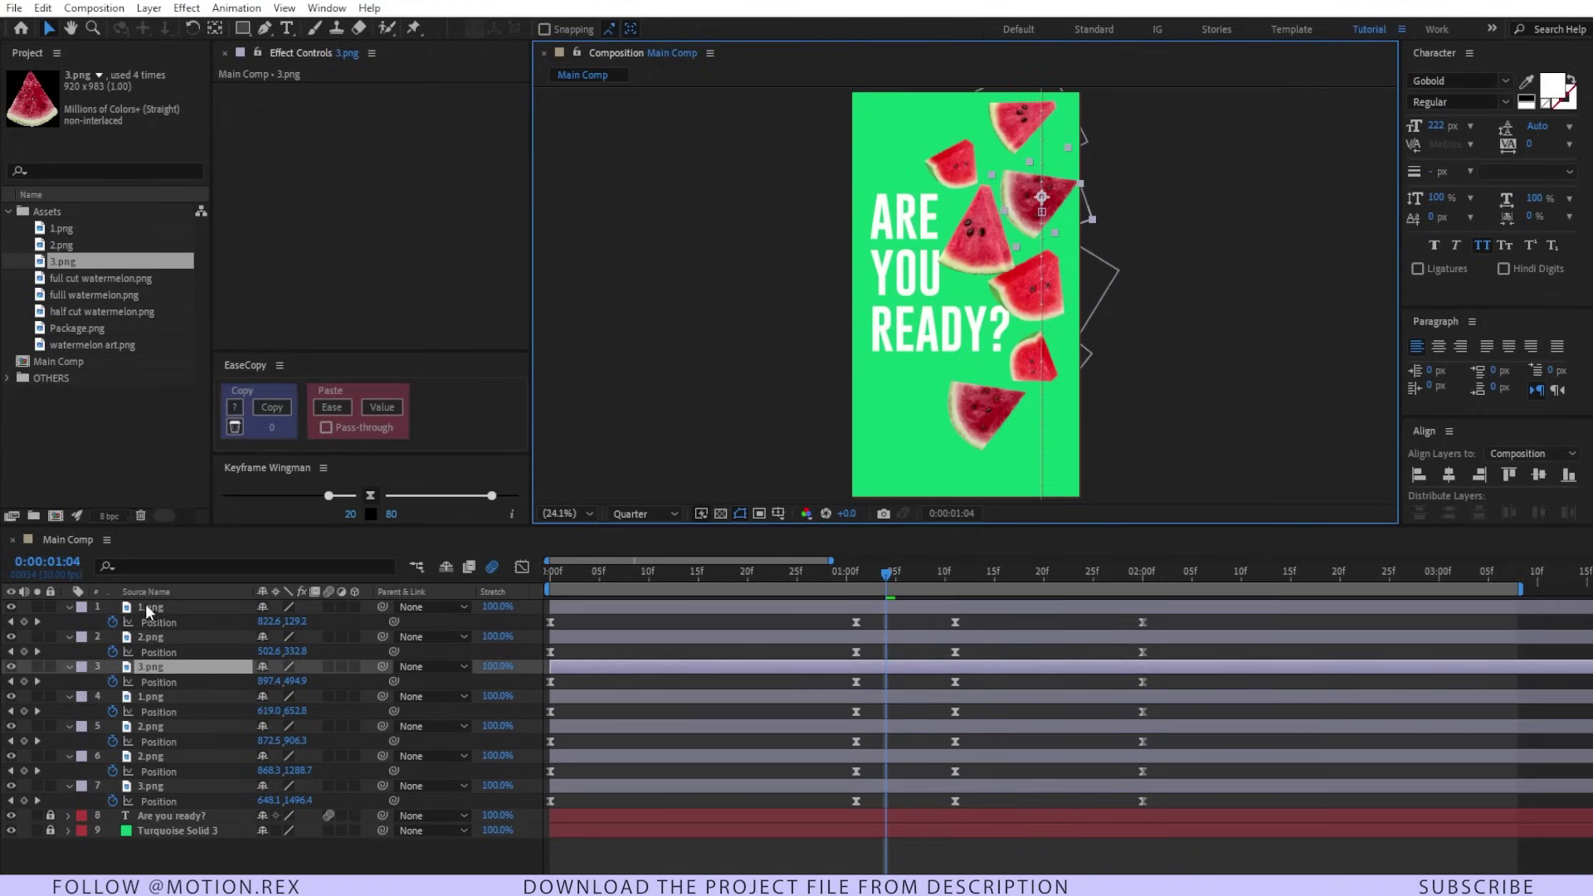
click(972, 163)
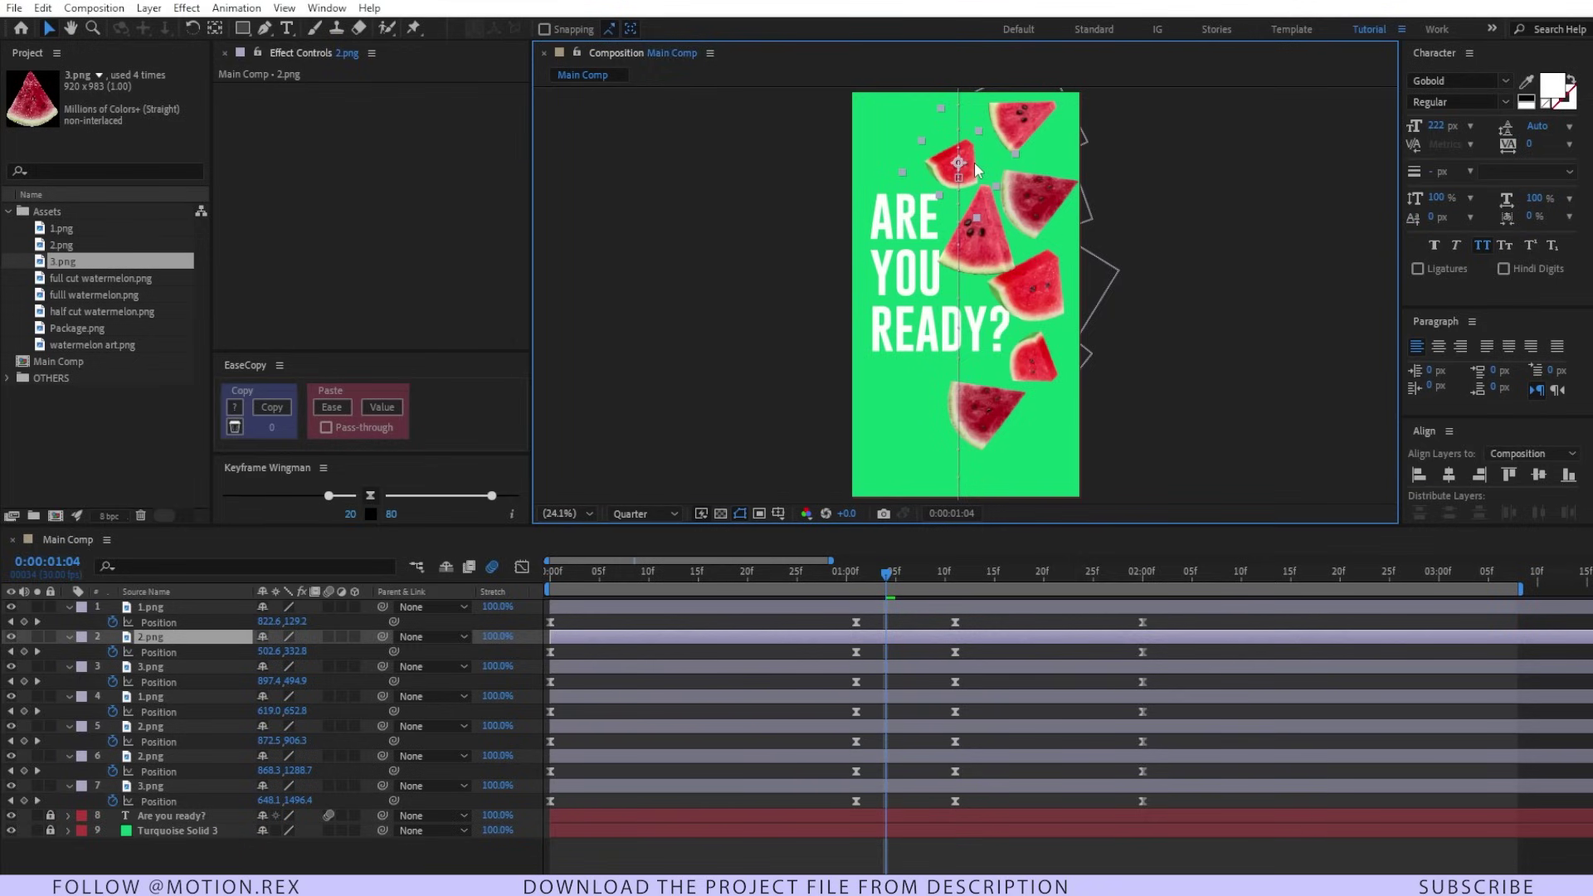
click(1033, 107)
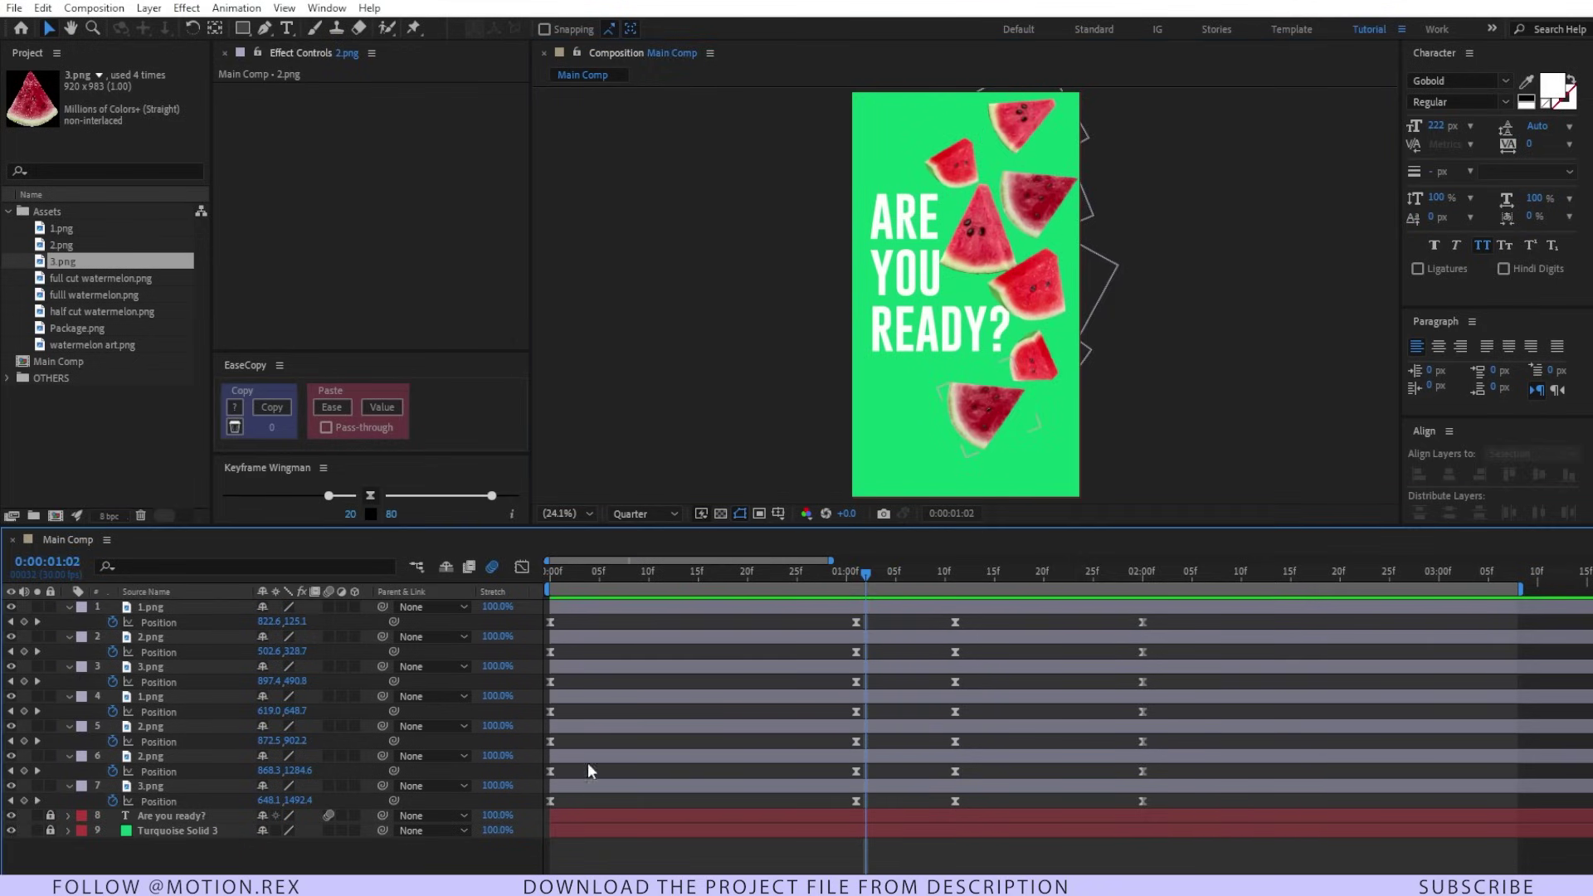
Stagger the slice layers upward by about two frames each, starting the top 1.png layer at 0:00:00:13, and preview the fall
drag(577, 759, 733, 646)
drag(639, 608, 764, 623)
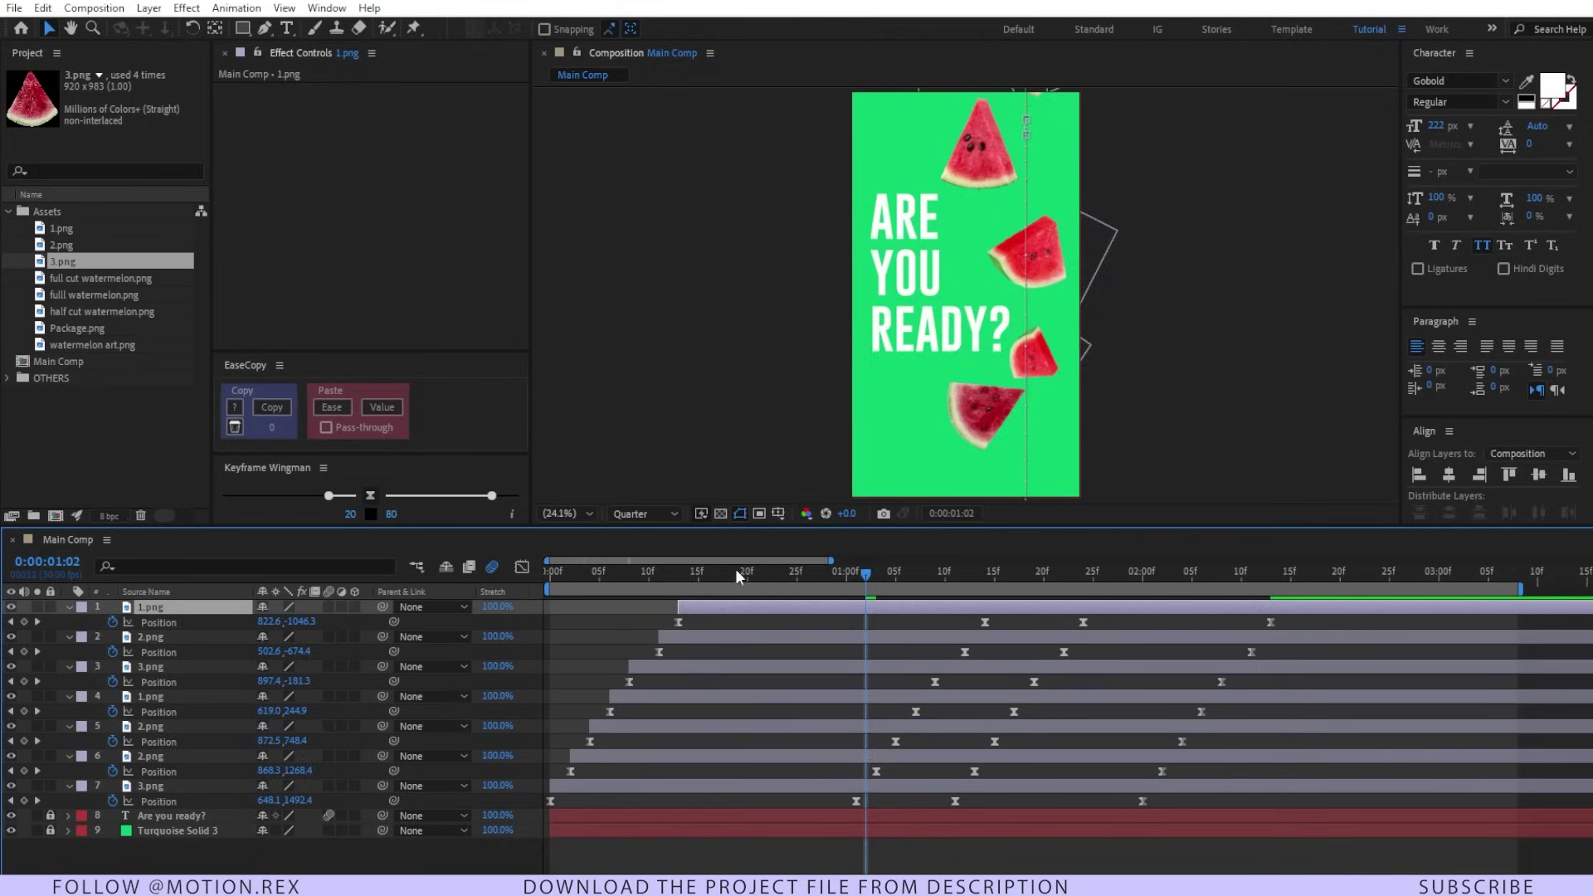
key(Home)
key(space)
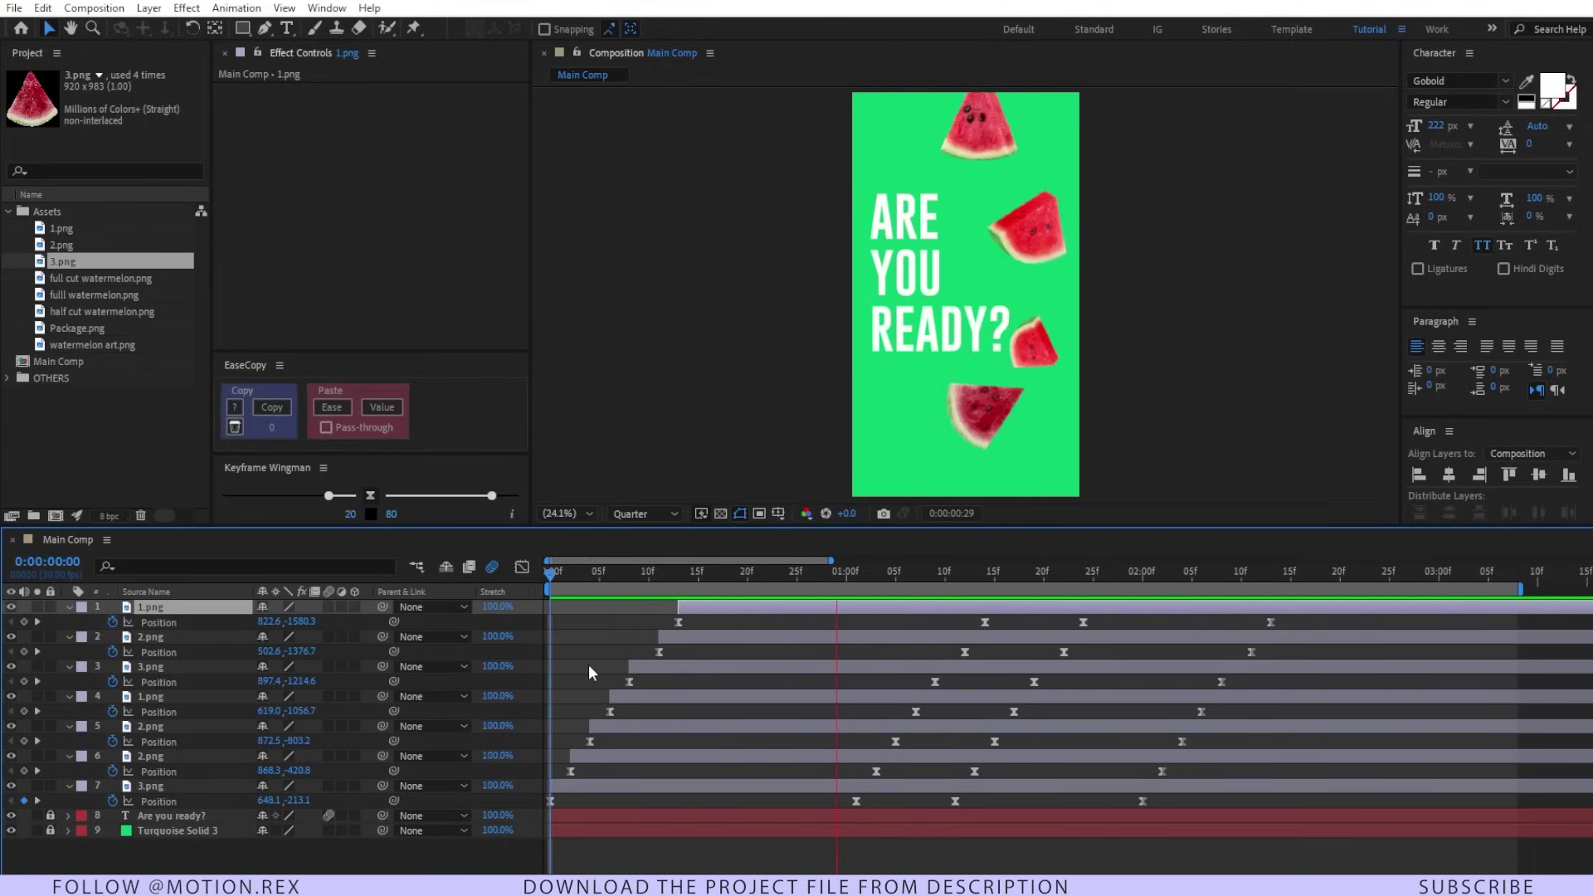
Shift the top 1.png layer to start at 0:00:00:14 and preview the animation again
mouse_move(684, 609)
mouse_down()
mouse_move(703, 610)
mouse_move(694, 586)
mouse_up()
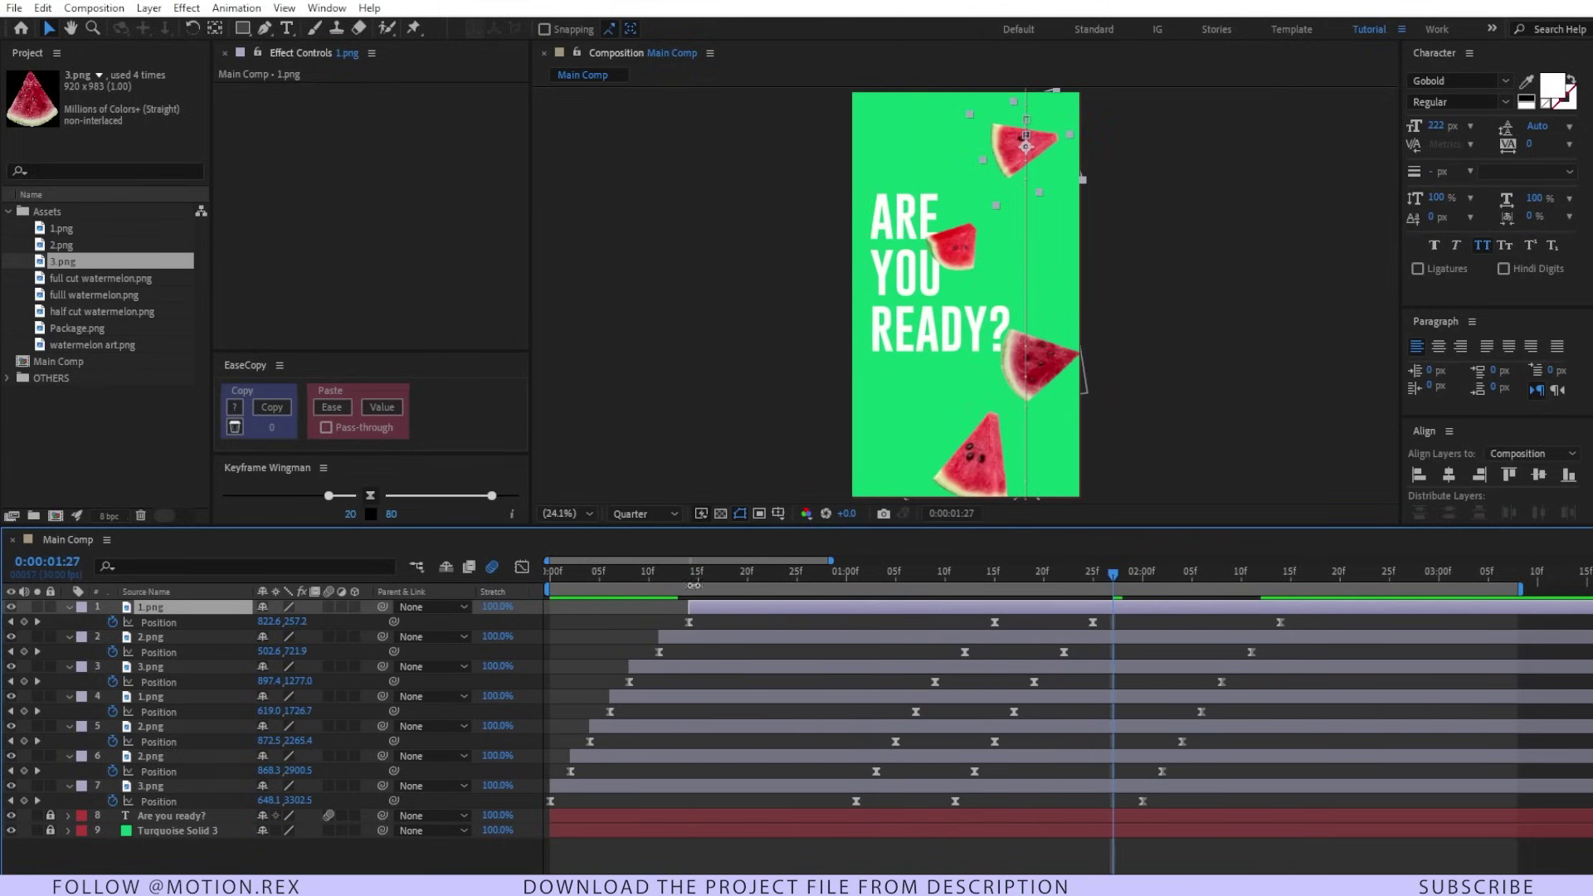
key(Home)
key(space)
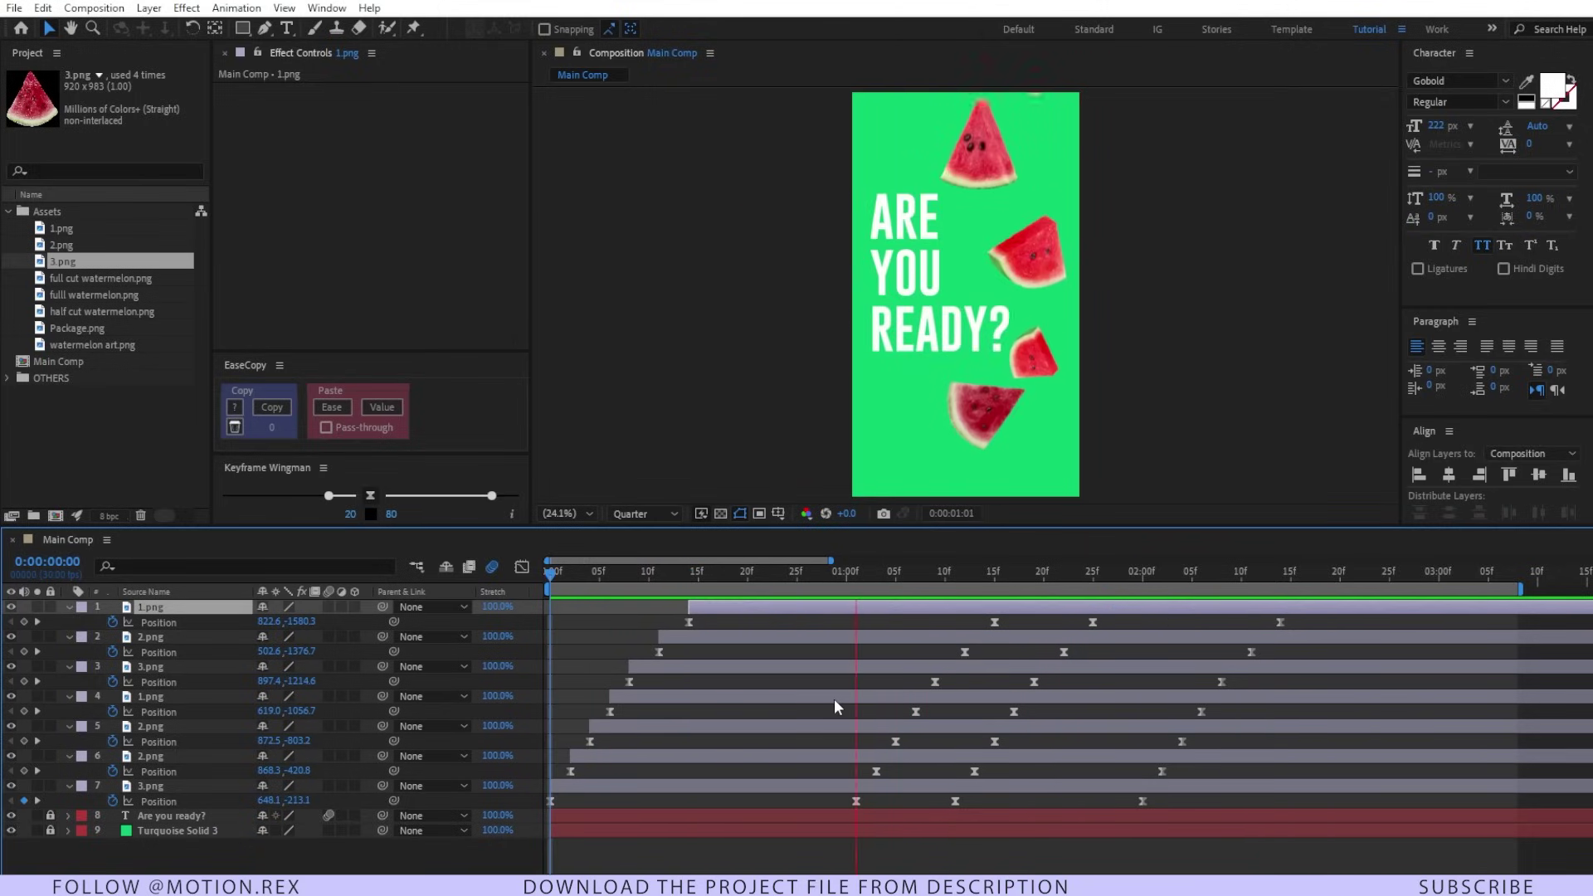
key(space)
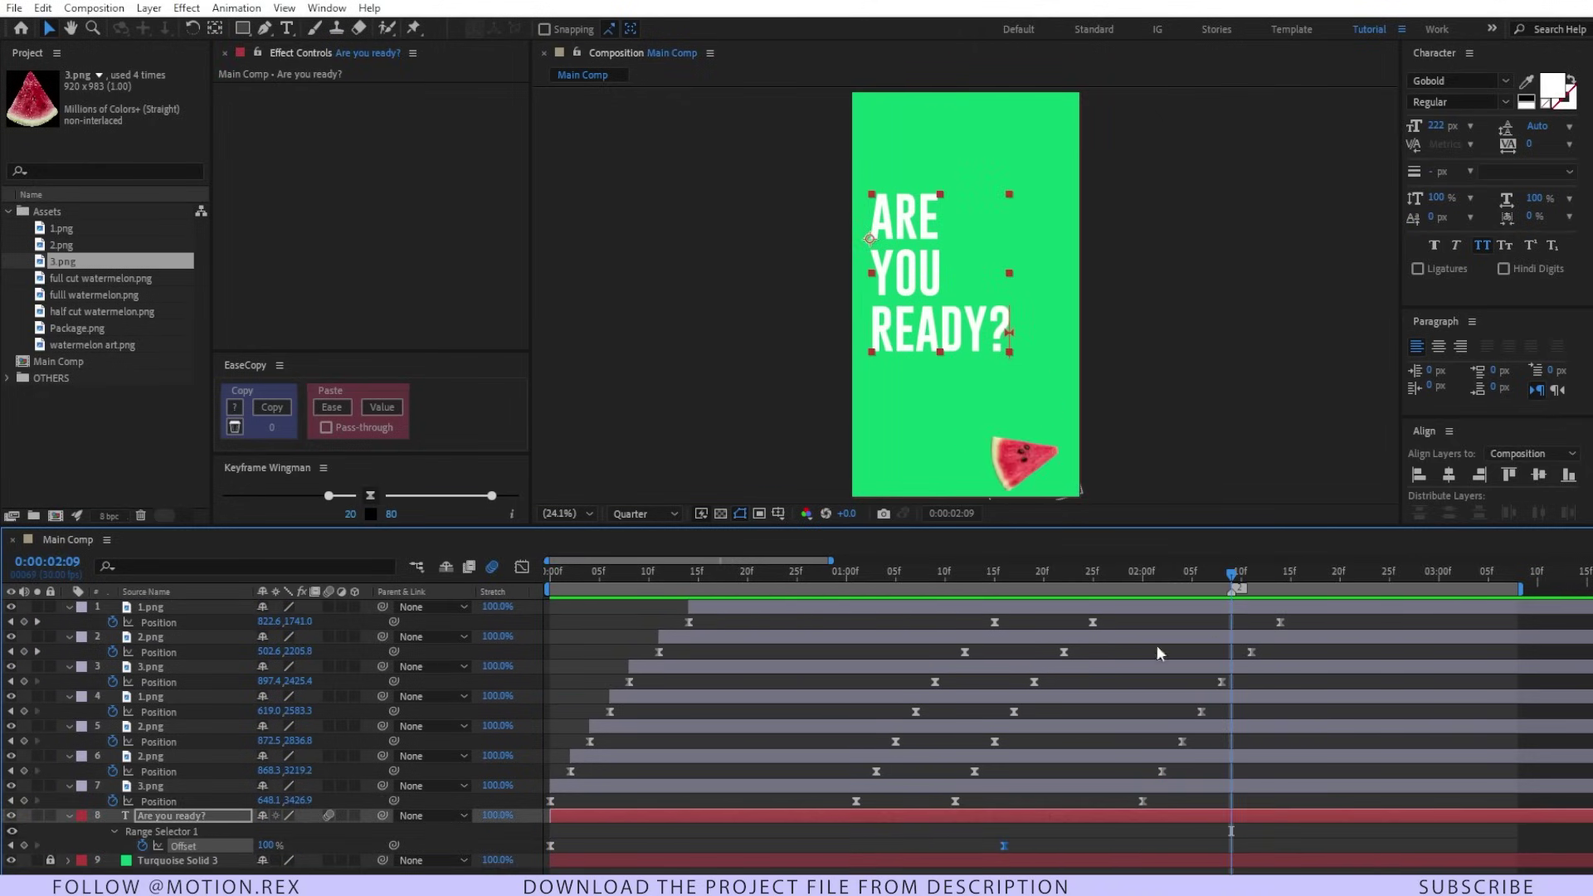
Add full cut watermelon.png as the top layer at 0:00:02:09, scaled to 119%, with Position and Rotation keyframes
click(59, 280)
drag(59, 282, 91, 608)
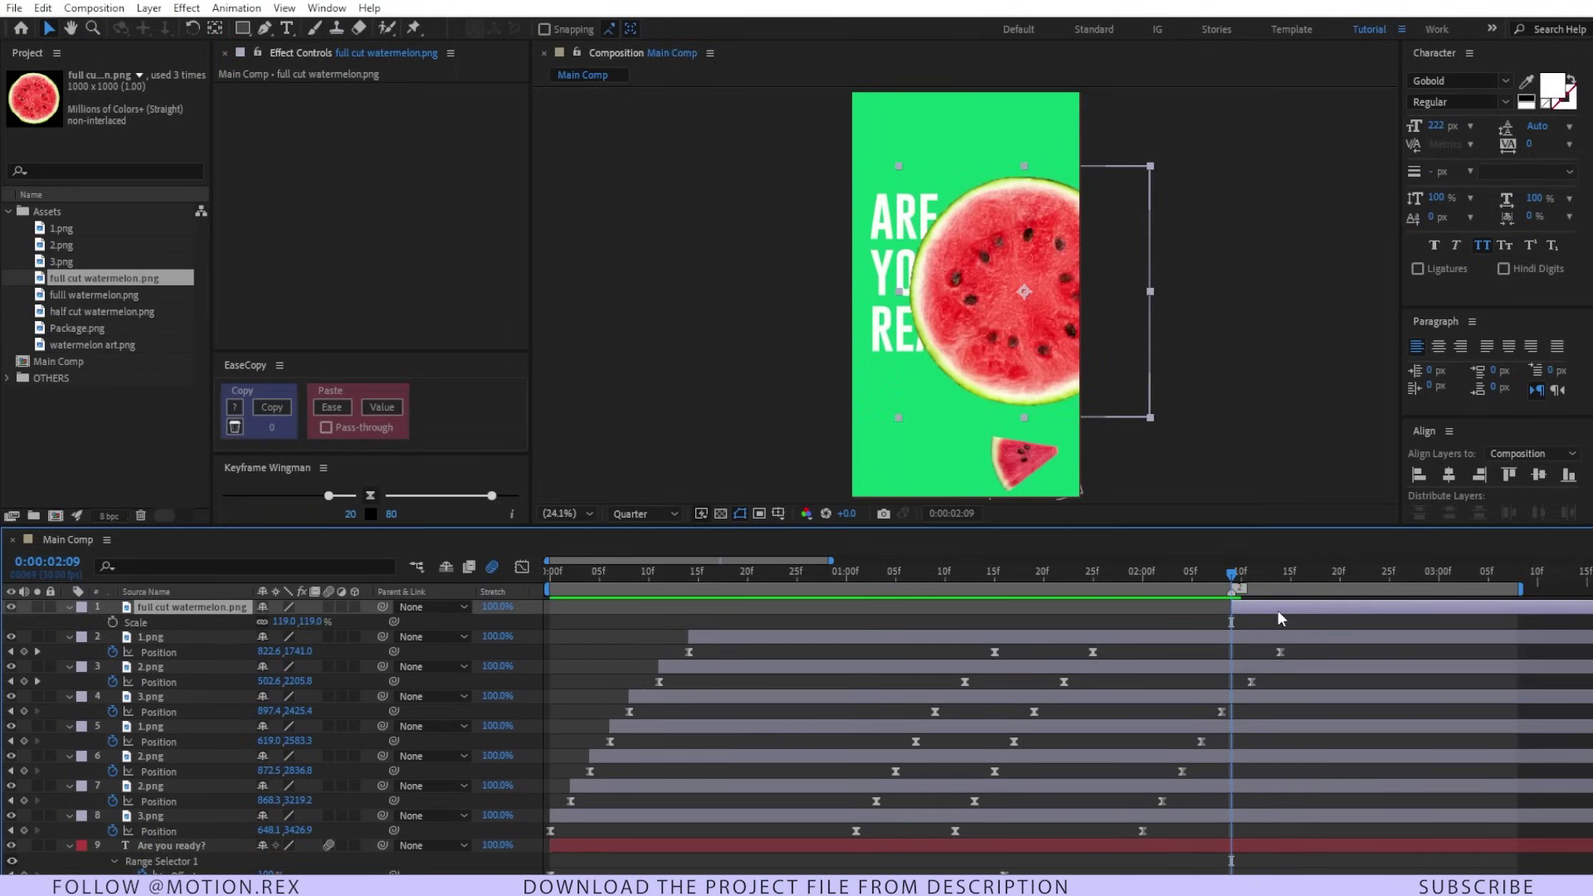
key(alt+shift+p)
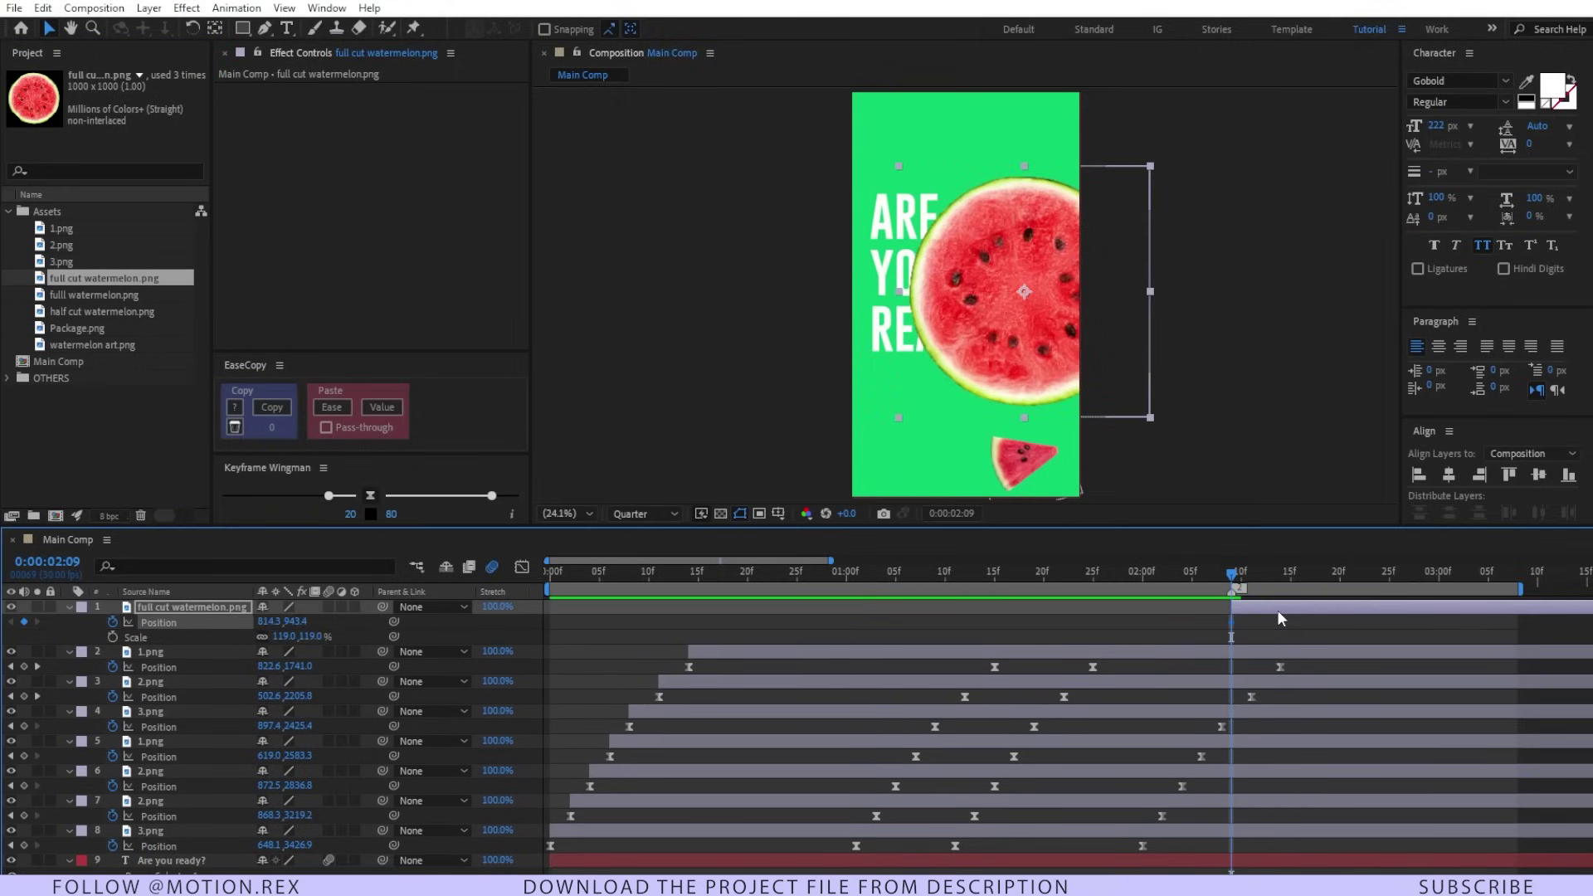
key(alt+shift+r)
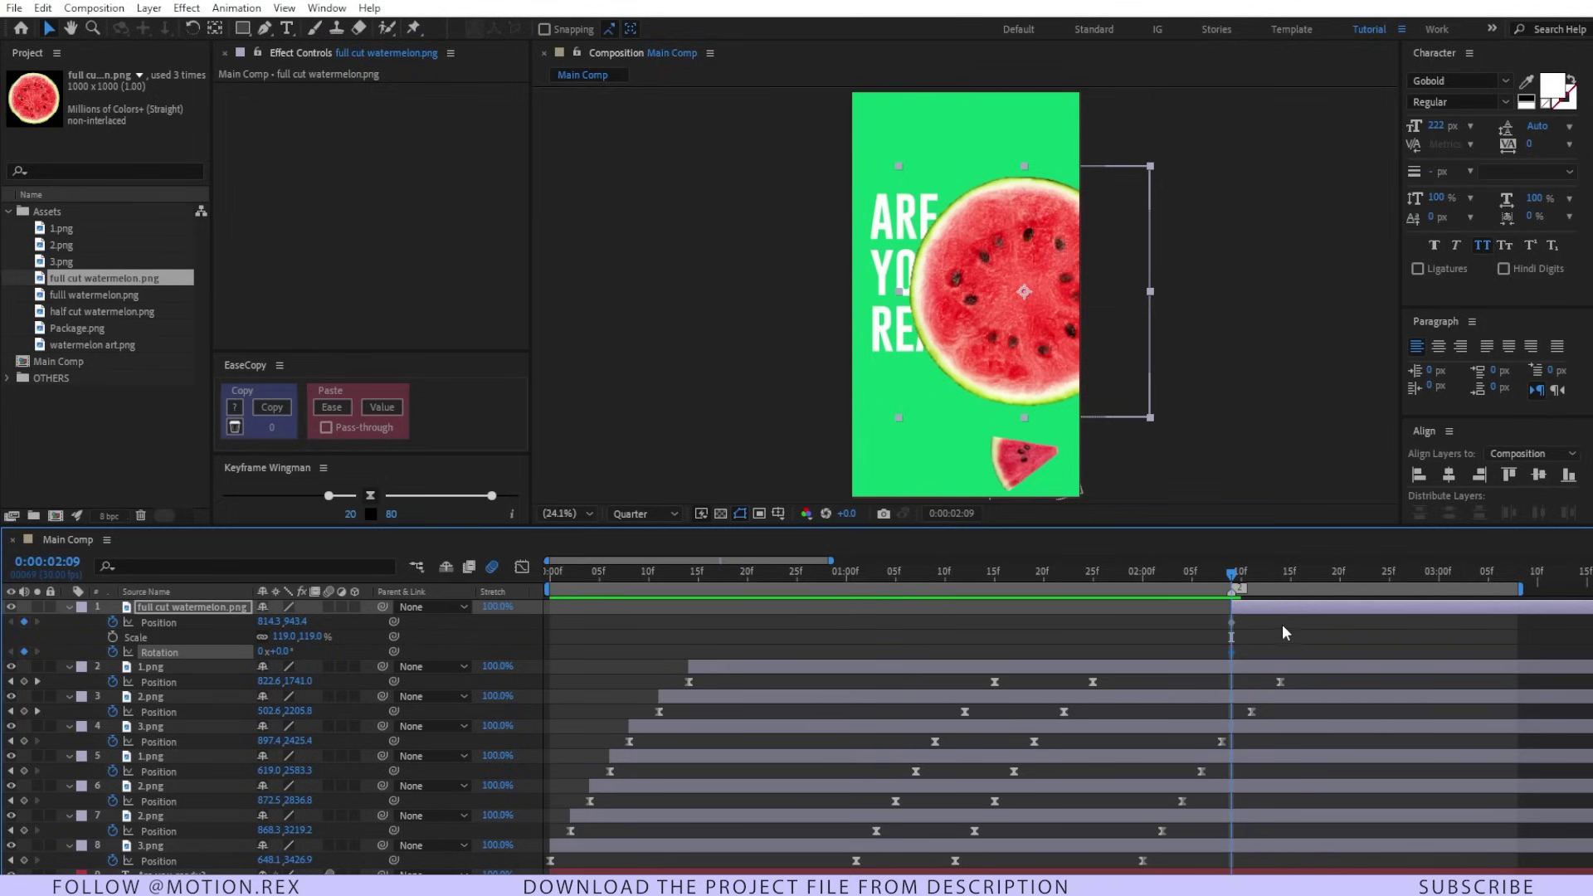
click(1278, 631)
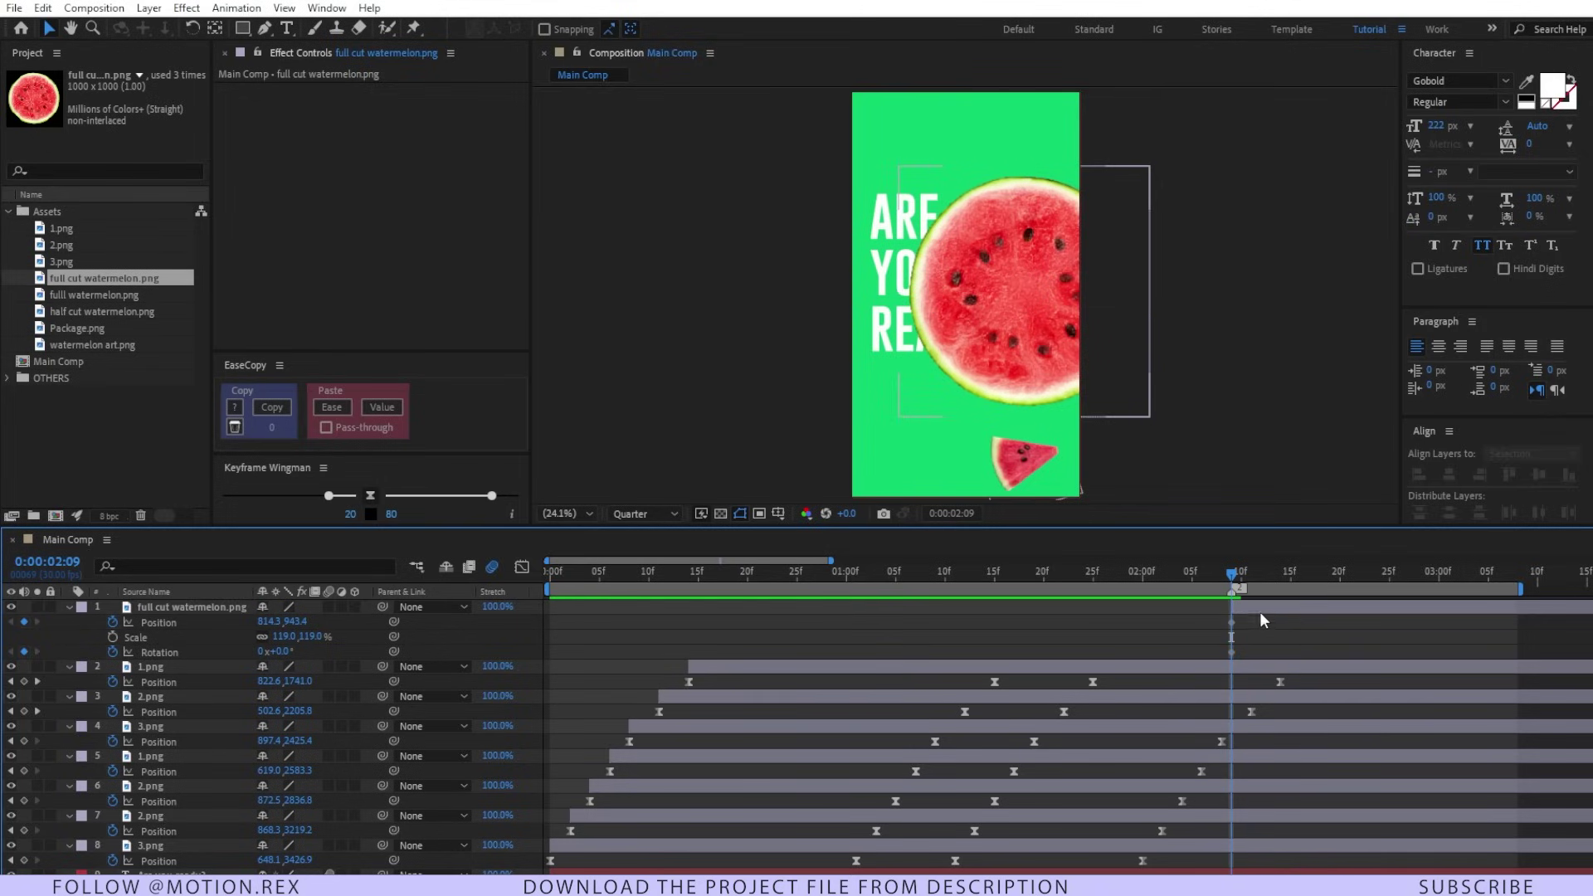
drag(1243, 620, 1208, 661)
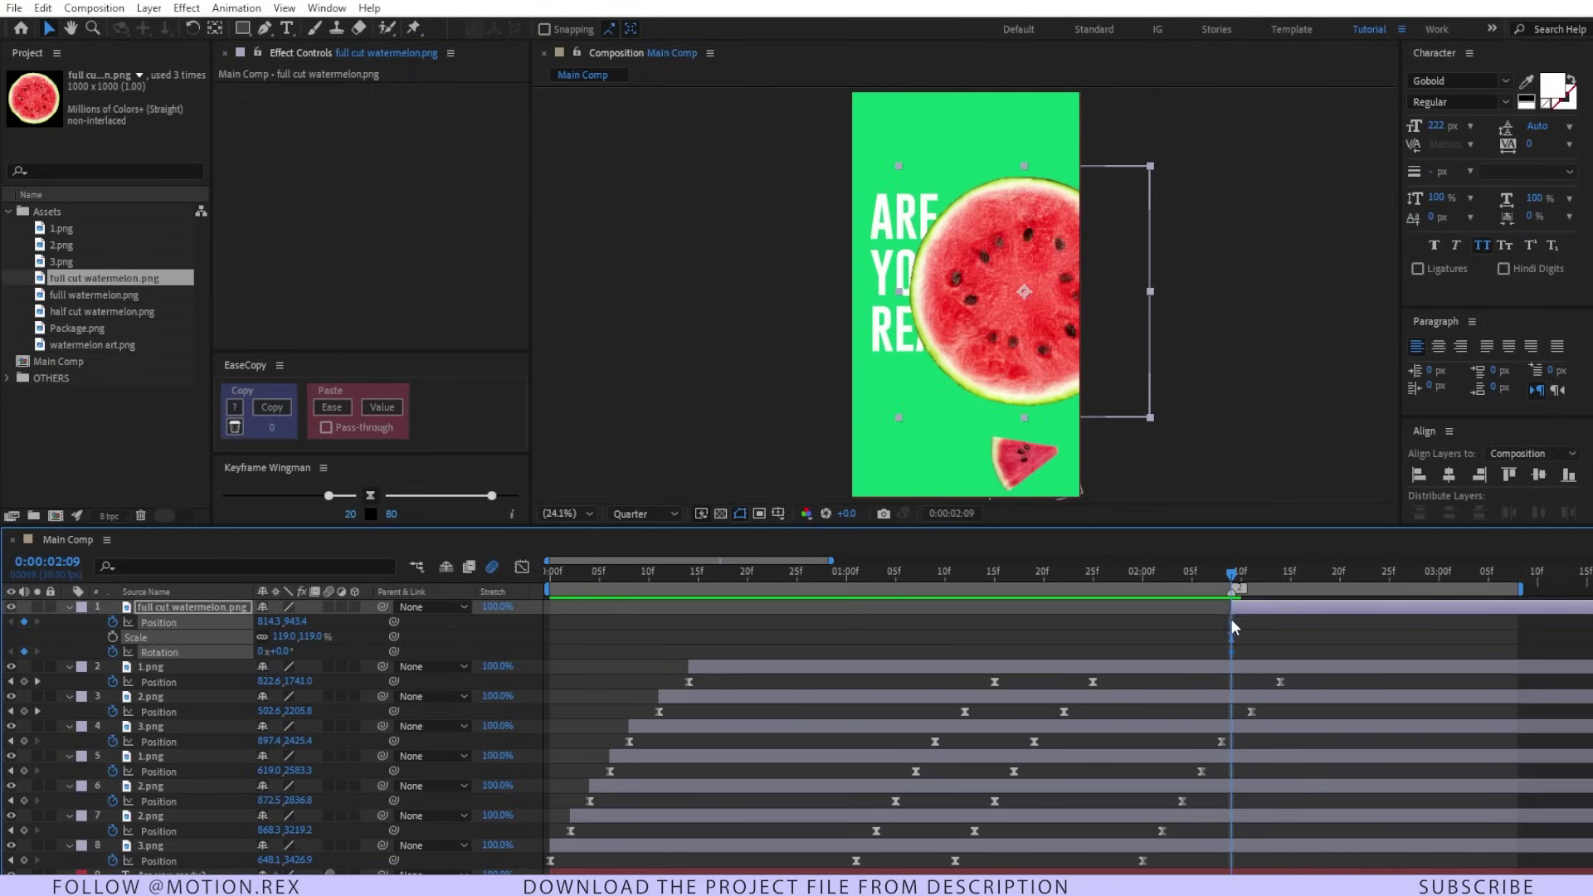
drag(1234, 628, 1341, 636)
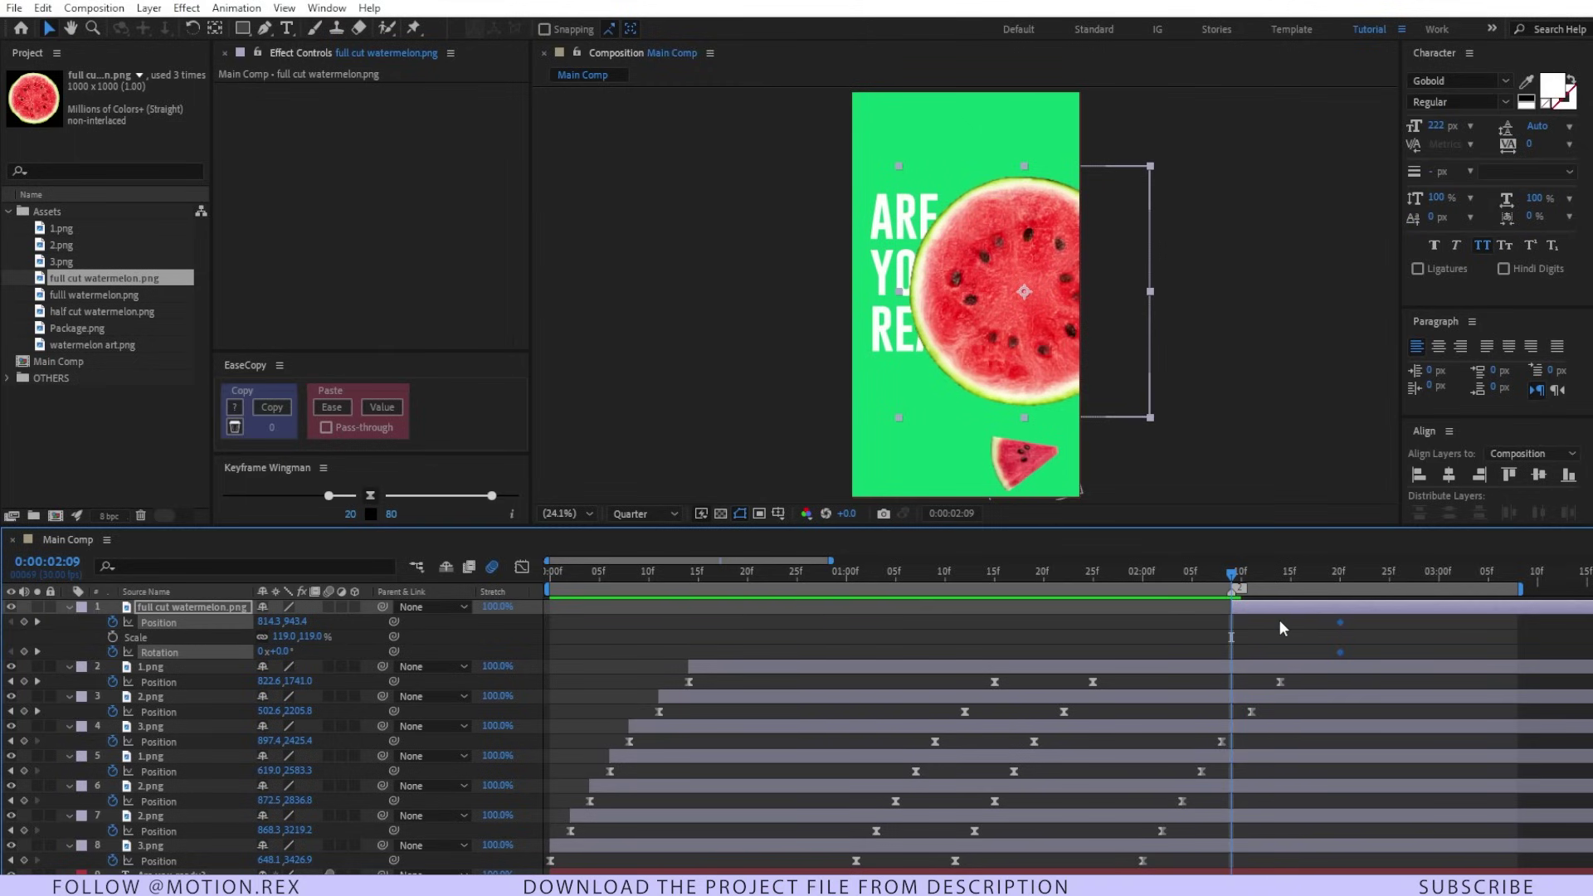
key(ctrl+z)
Slide the full cut watermelon in from X 1665.3 at 0:00:02:09 to its place at 0:00:02:20, rotate it to 96° there, and preview
drag(1231, 628, 1340, 622)
drag(276, 629, 1000, 609)
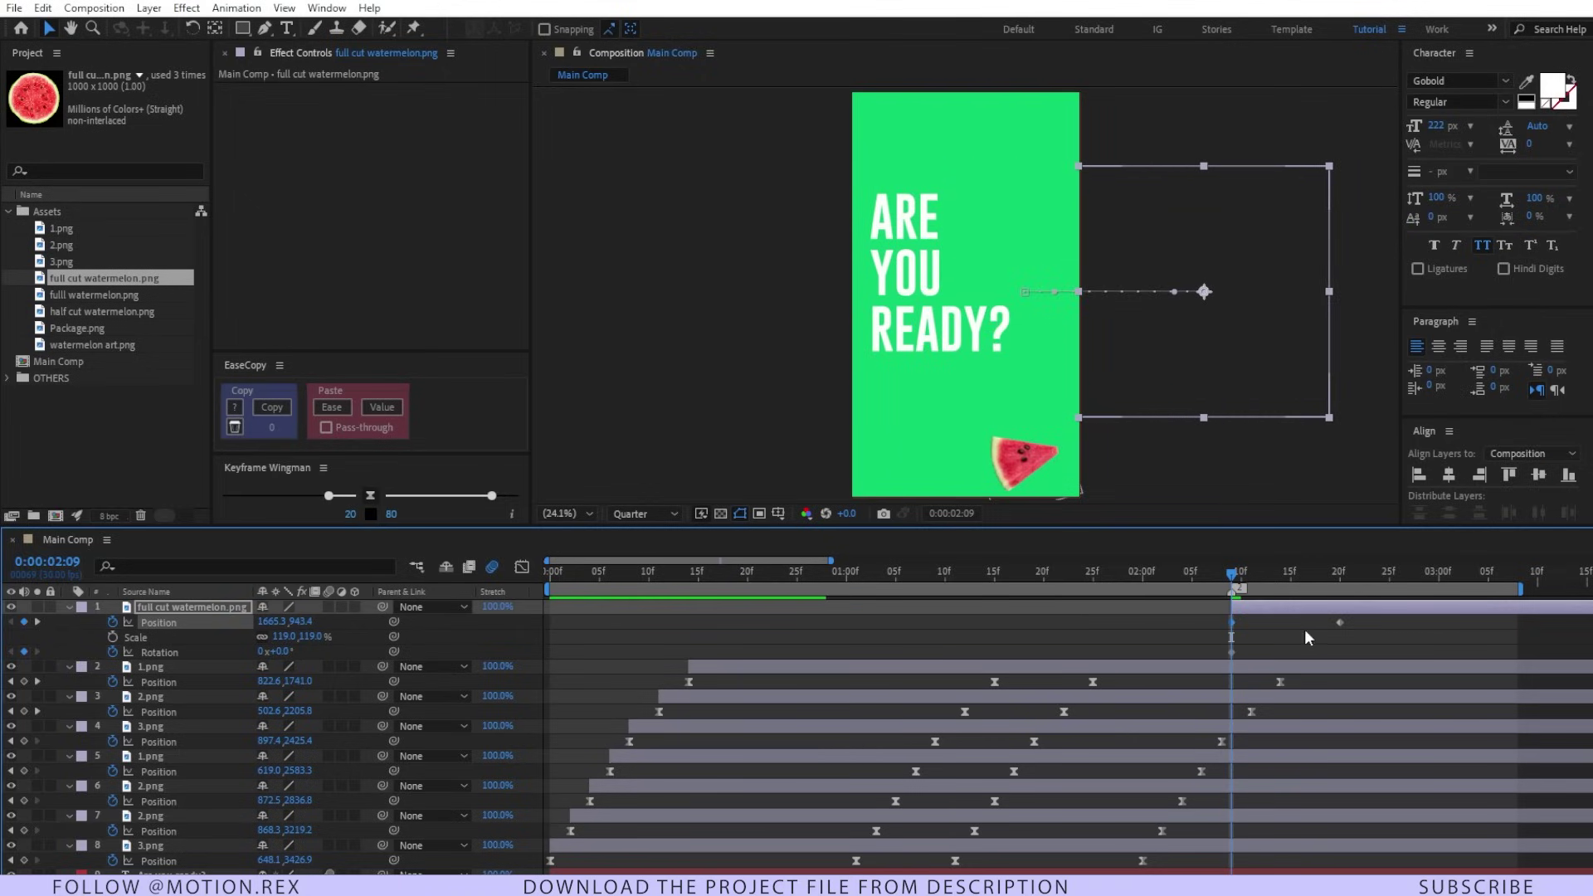
drag(1245, 575, 1343, 579)
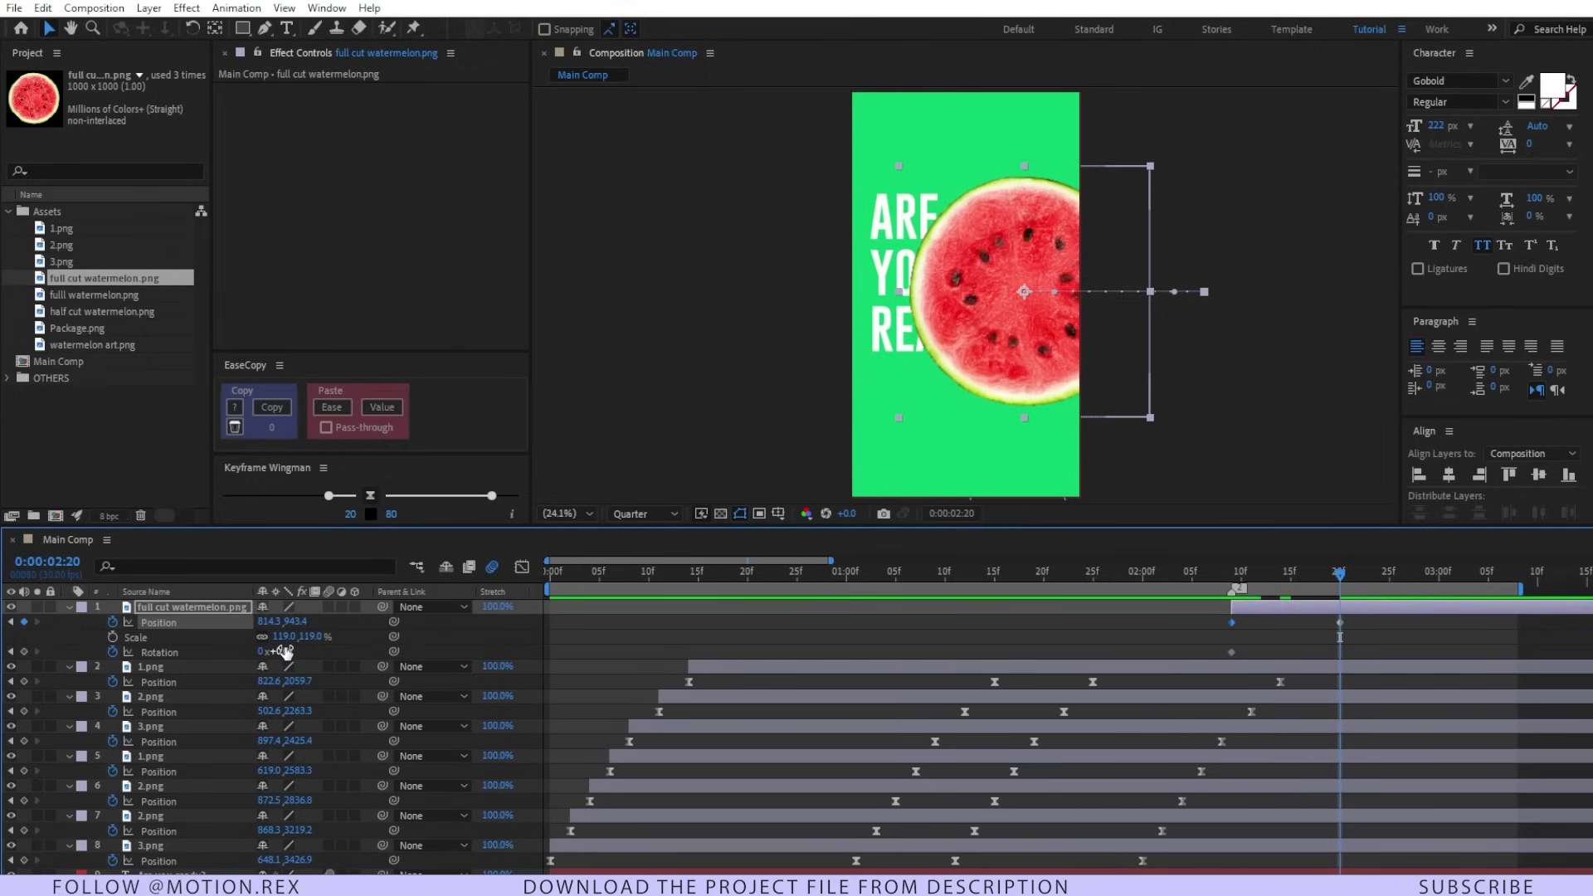
drag(280, 651, 358, 656)
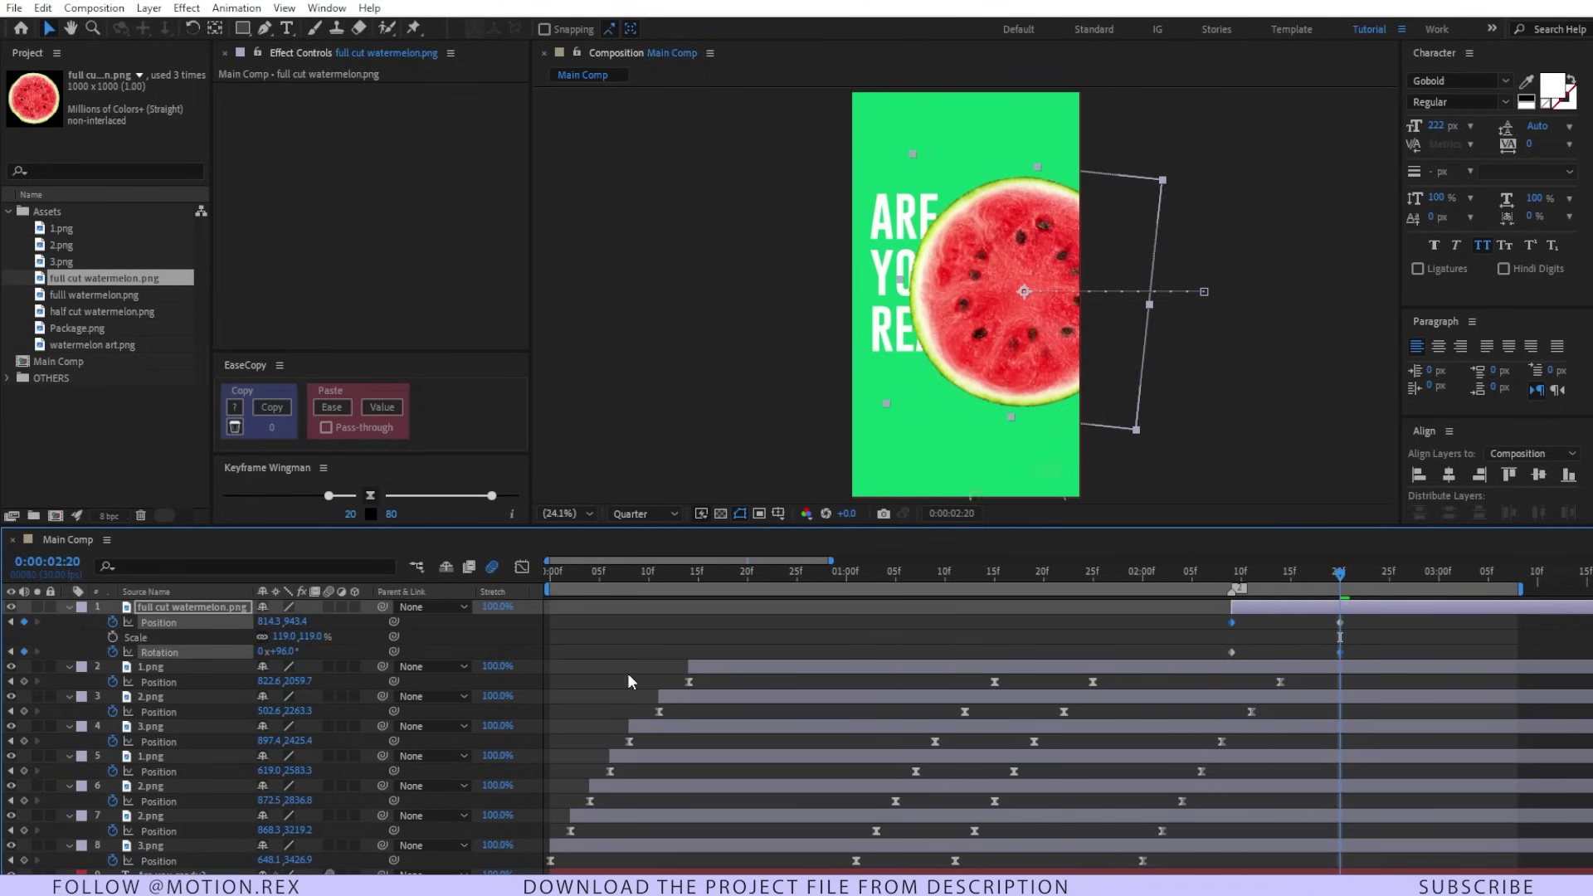
key(space)
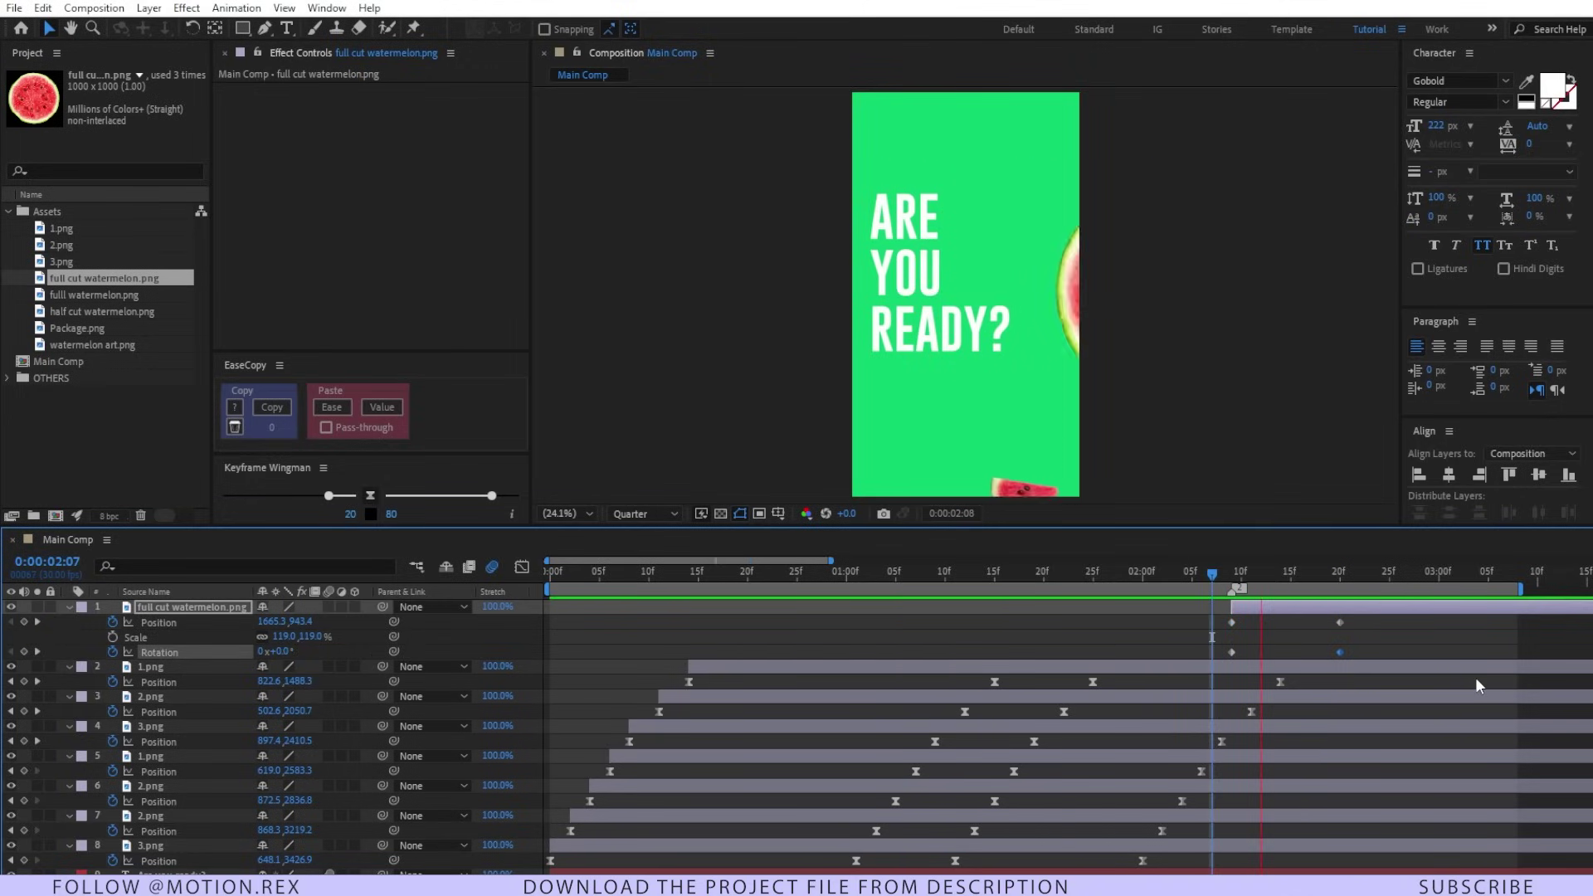
key(space)
Keyframe the "Are you ready?" text's Position at 0:00:02:00, move it off the right side of the frame by 0:00:02:09, and preview
drag(1204, 575, 1140, 595)
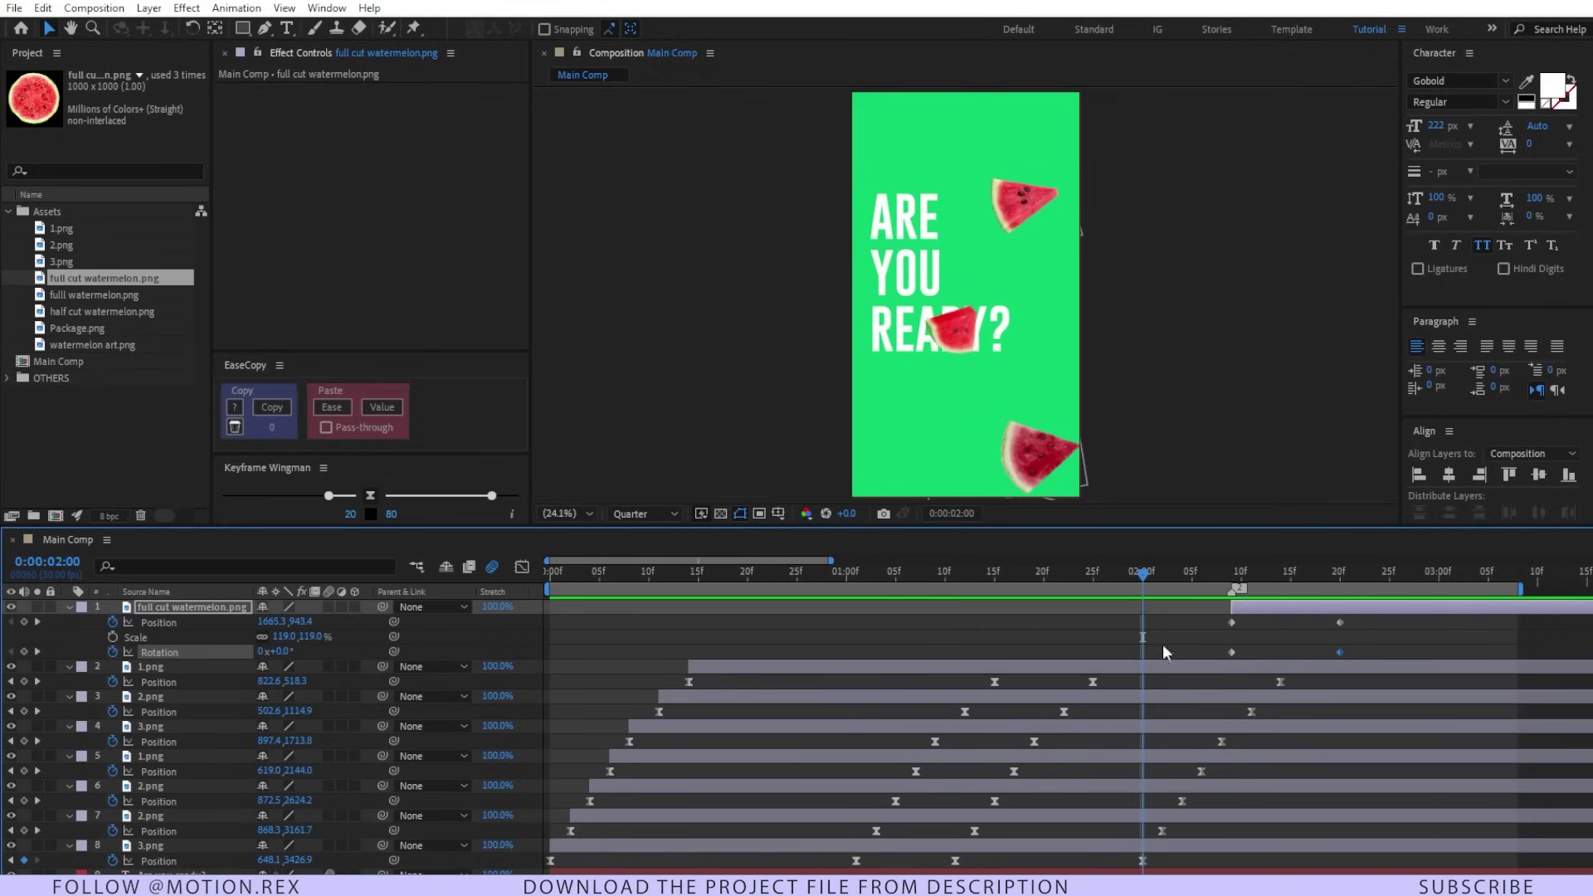
scroll(1158, 713, down, 2)
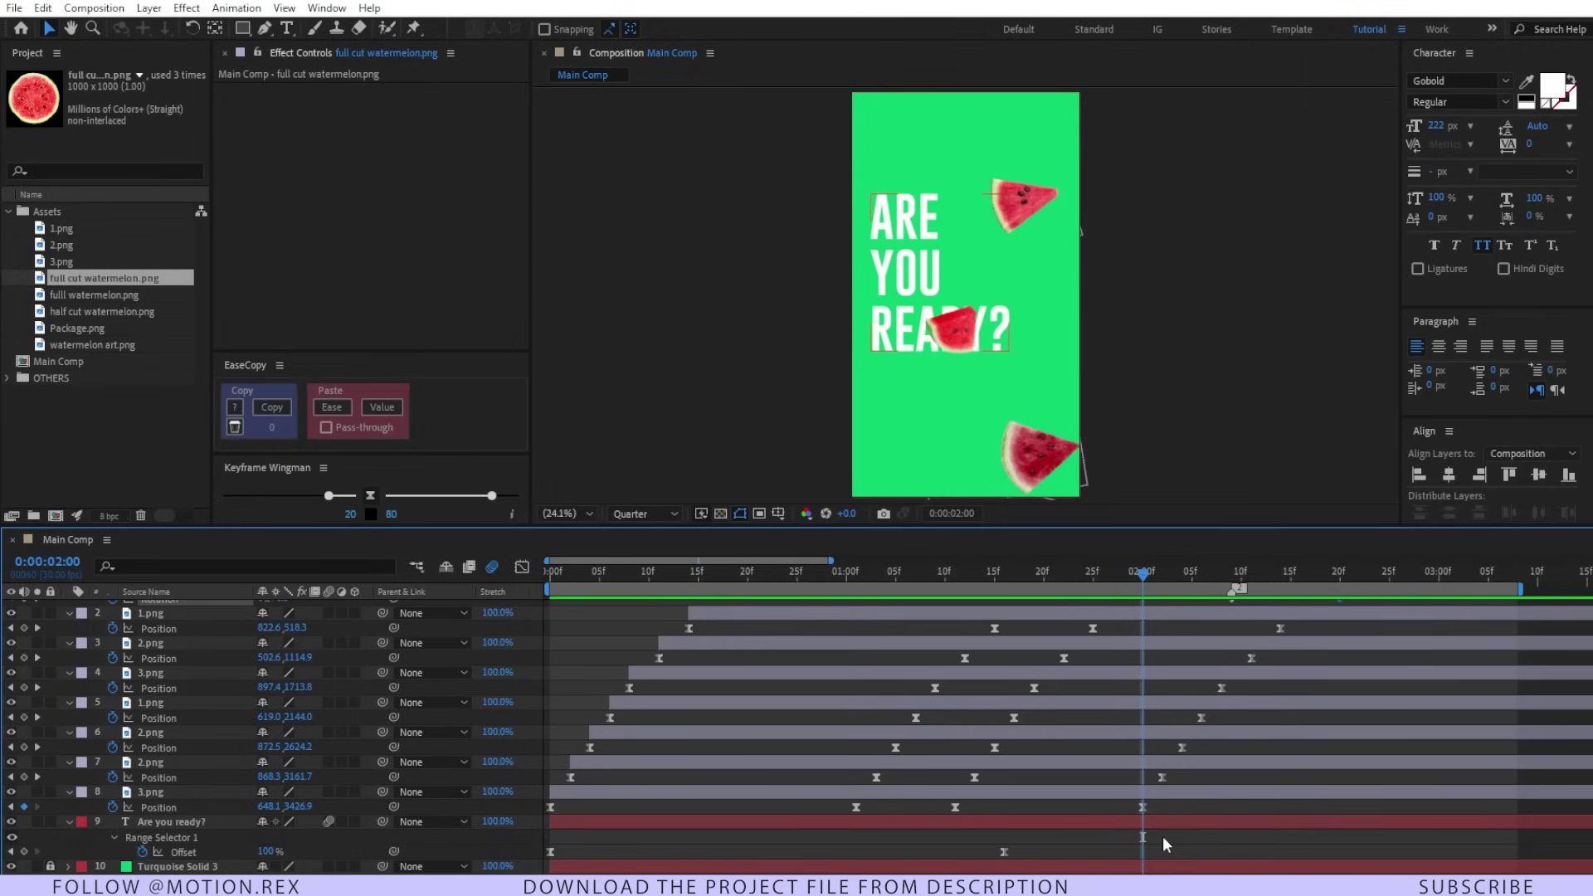
click(192, 825)
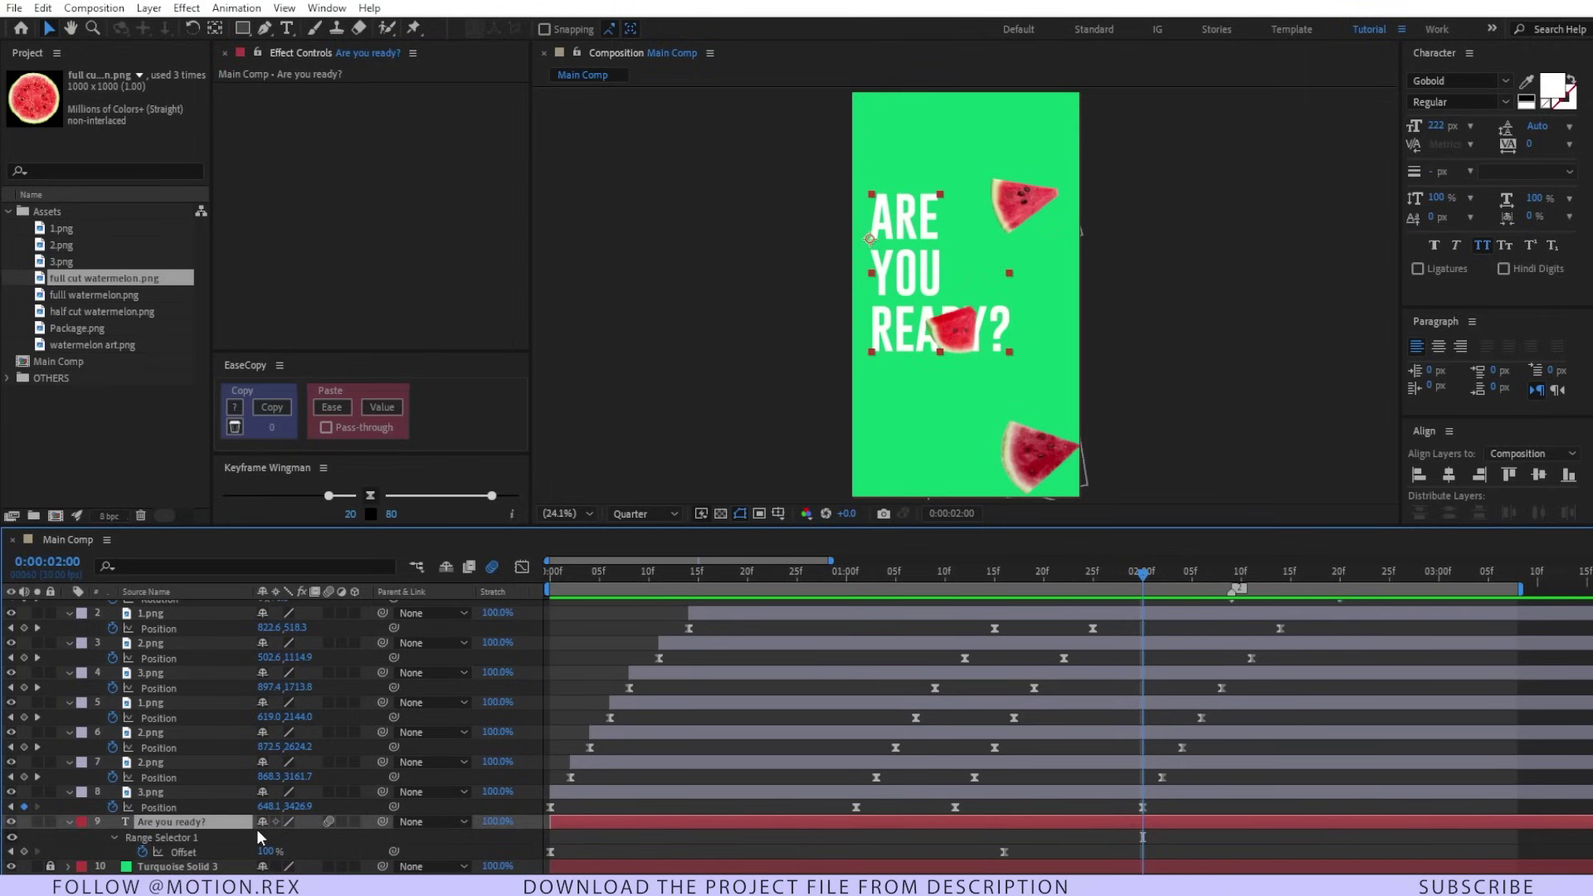
key(alt+shift+p)
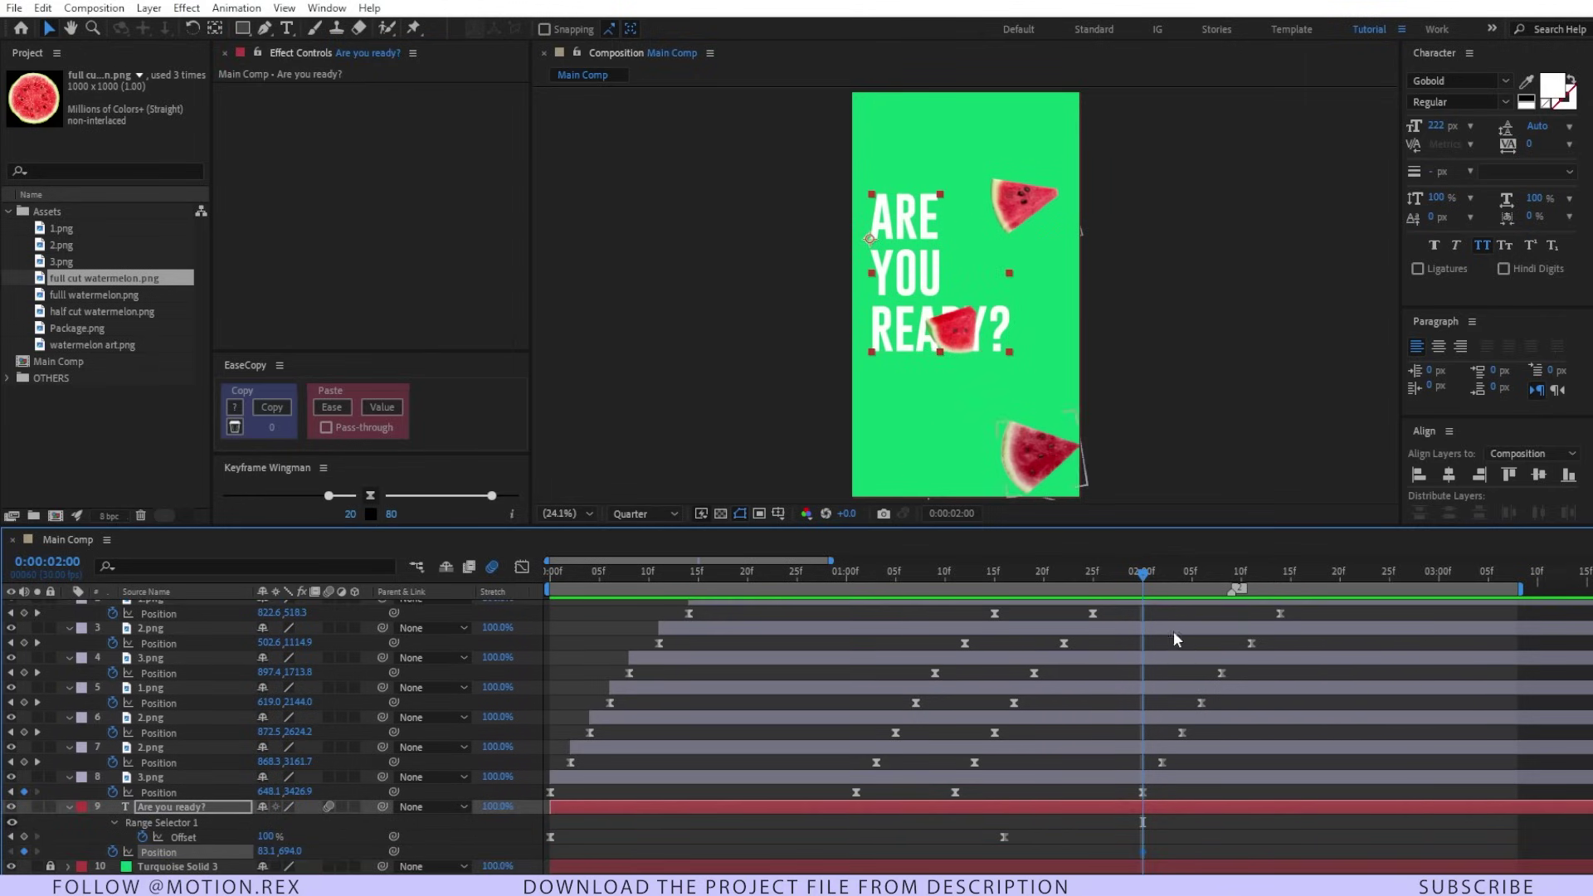
drag(1153, 574, 1234, 585)
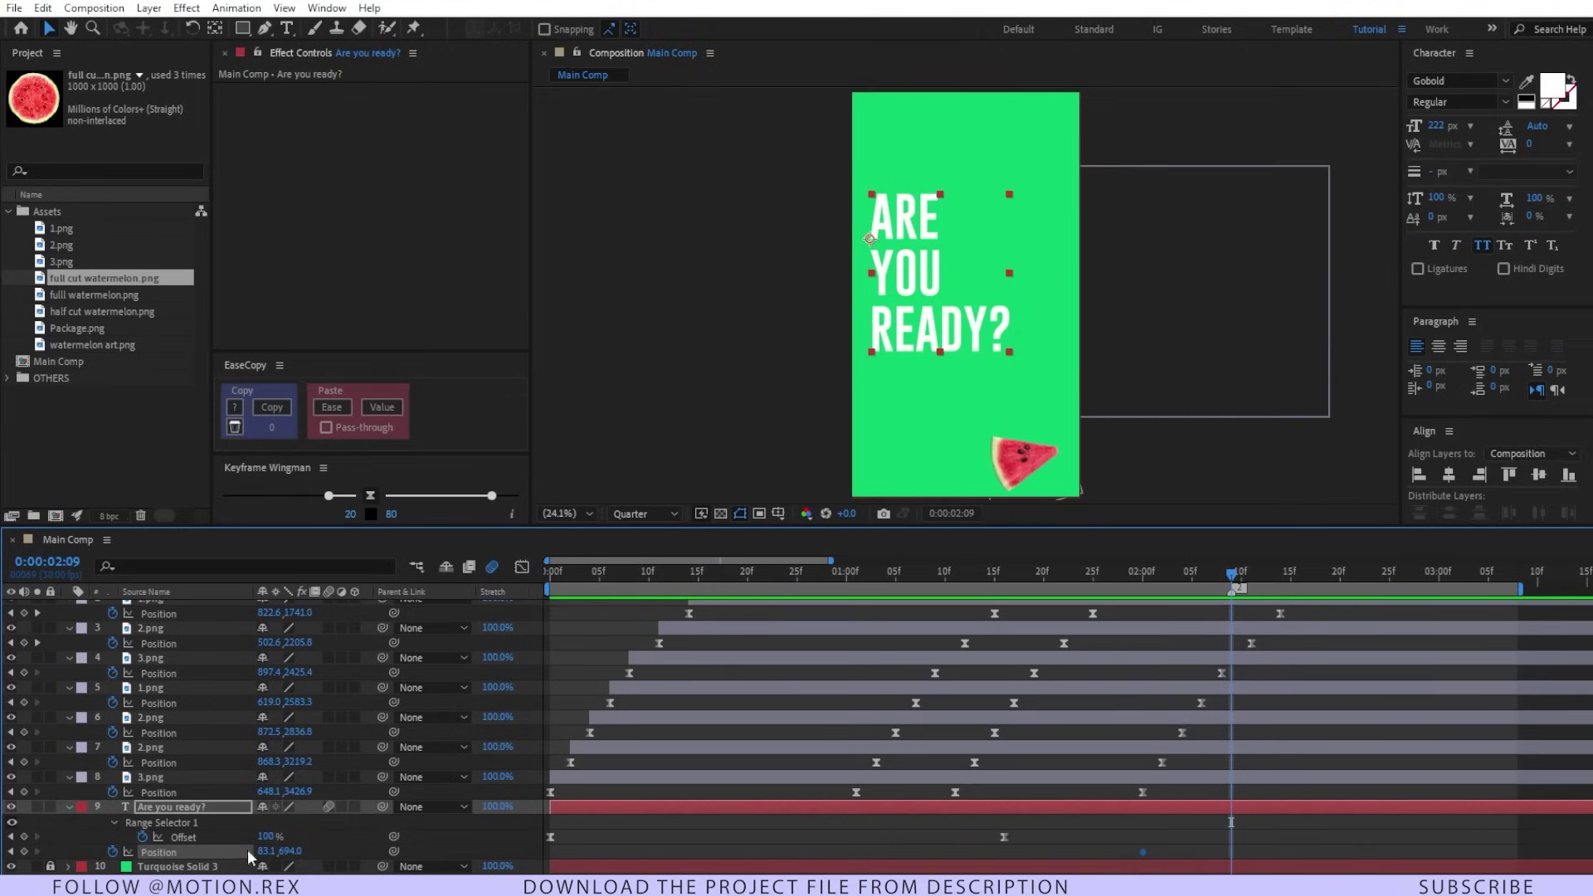
drag(264, 852, 1077, 769)
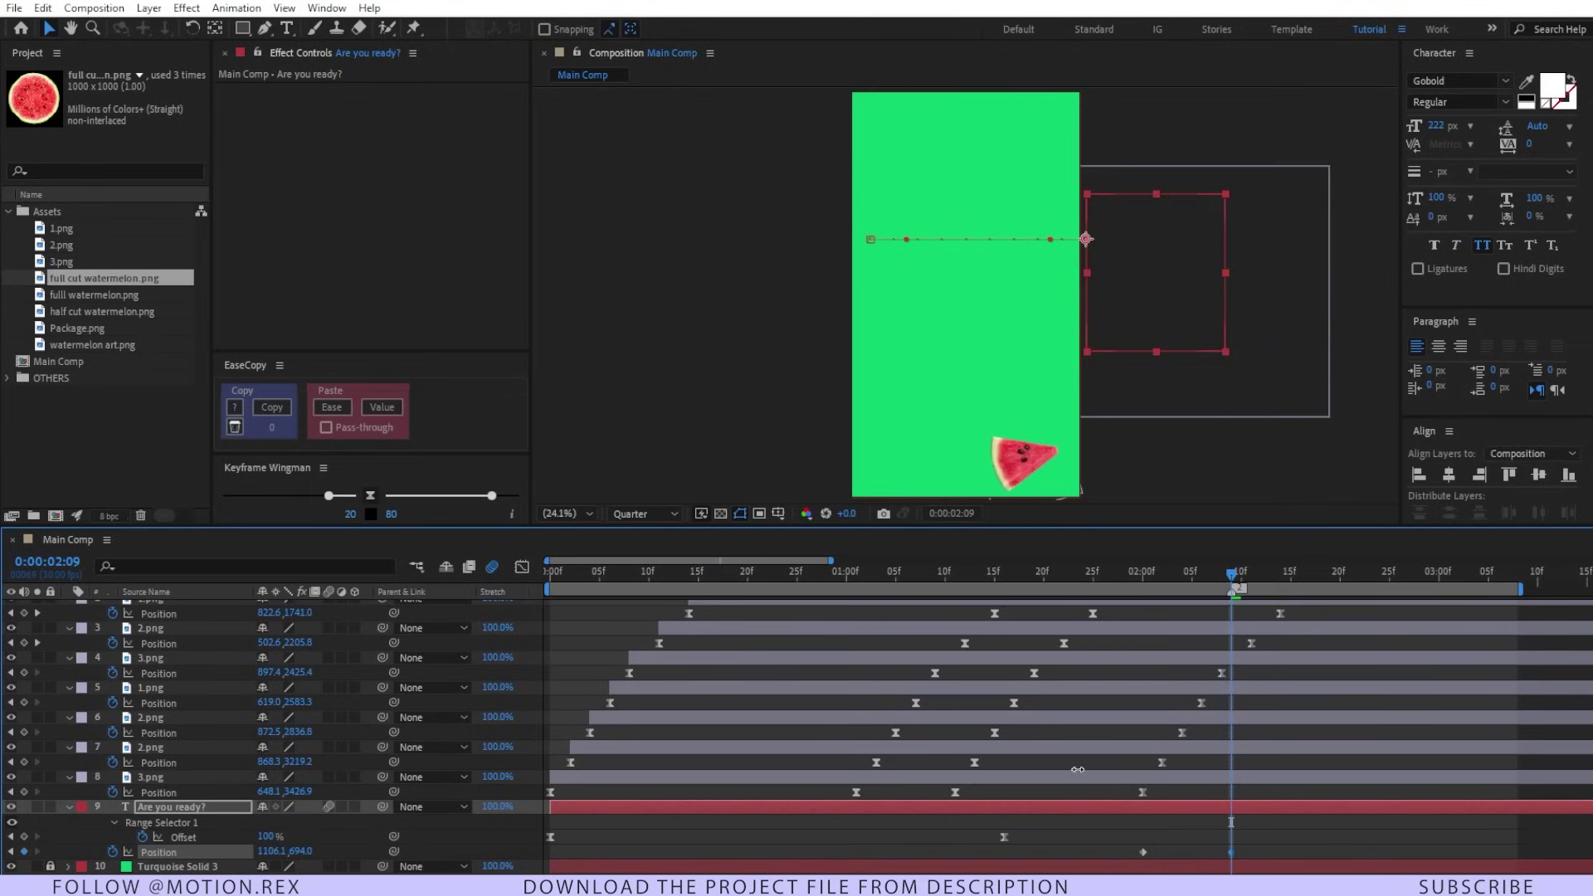
click(1098, 572)
key(space)
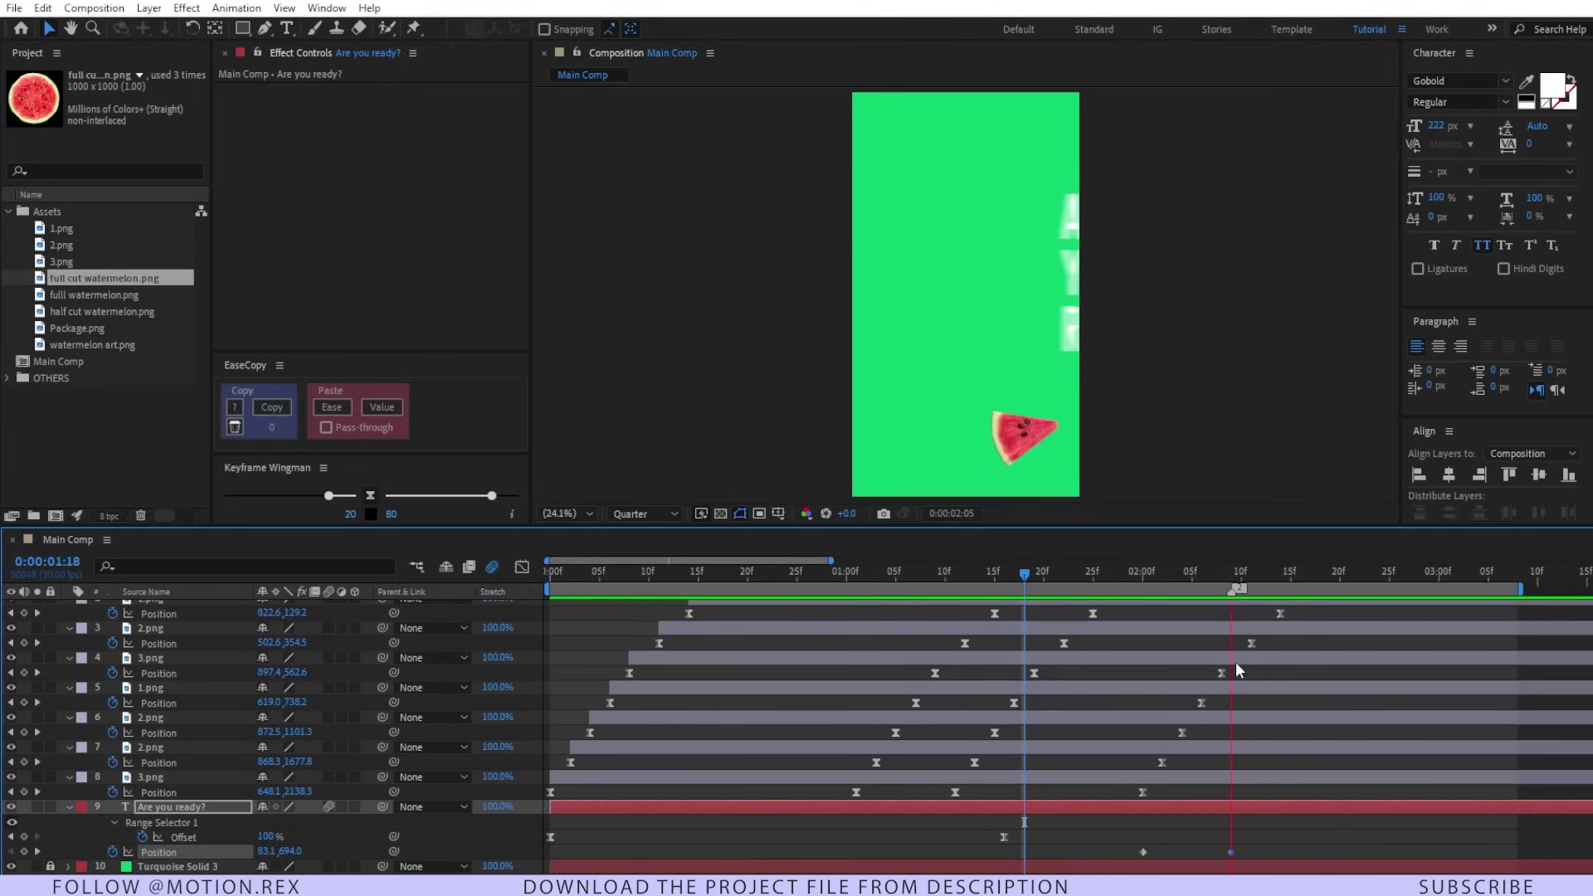
drag(1149, 573, 1114, 576)
key(space)
key(space)
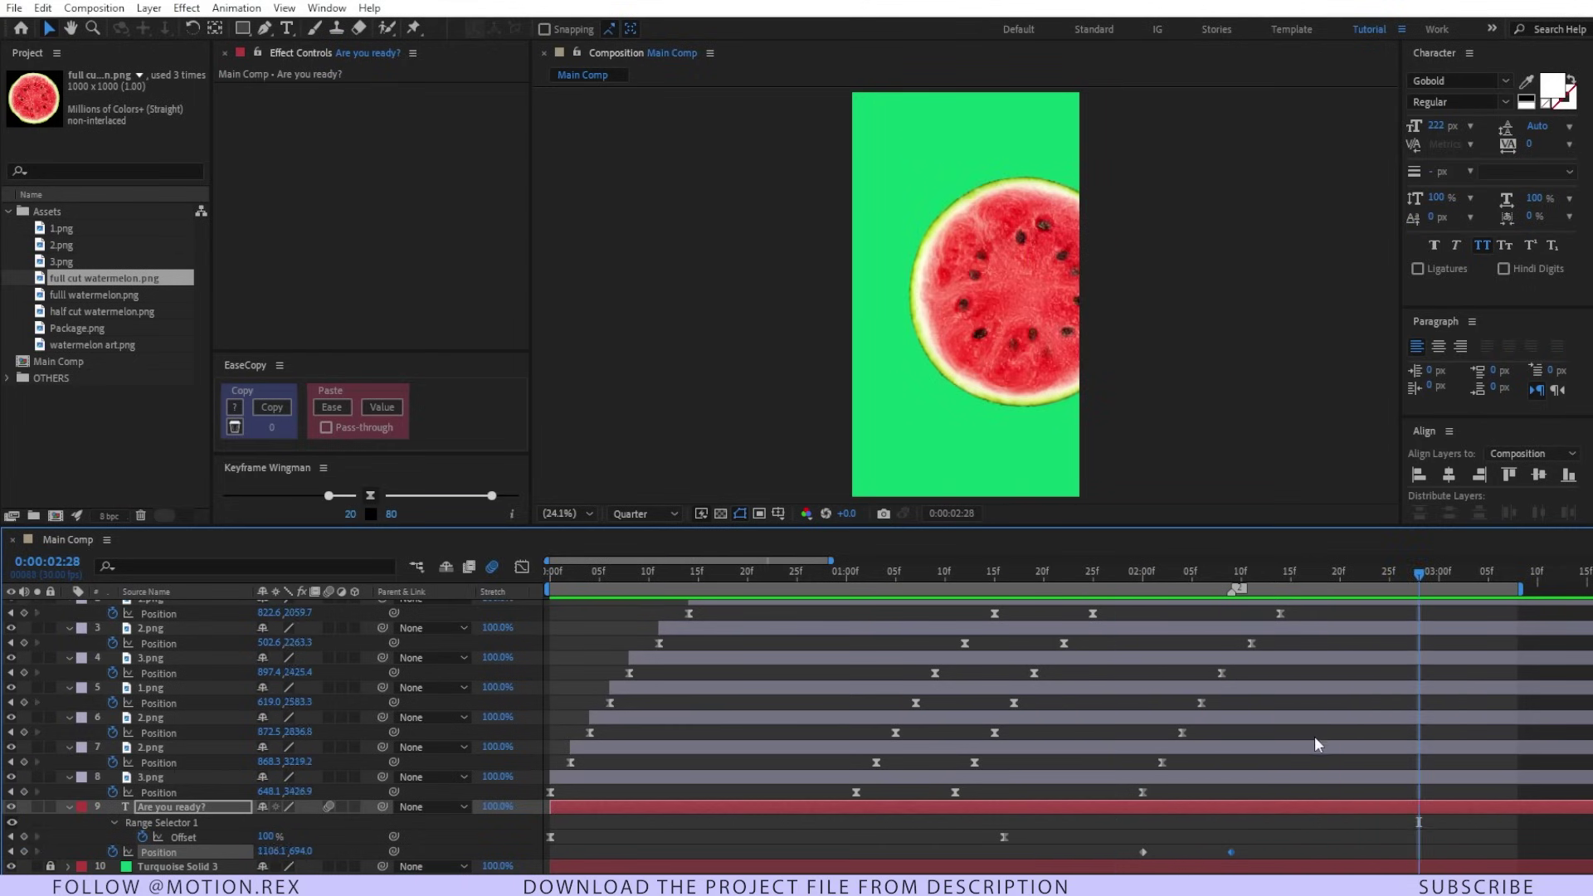
Add the text "new summer flavor" at 71 px and place it above the cut watermelon
scroll(1316, 737, up, 2)
click(1374, 637)
scroll(1373, 637, right, 3)
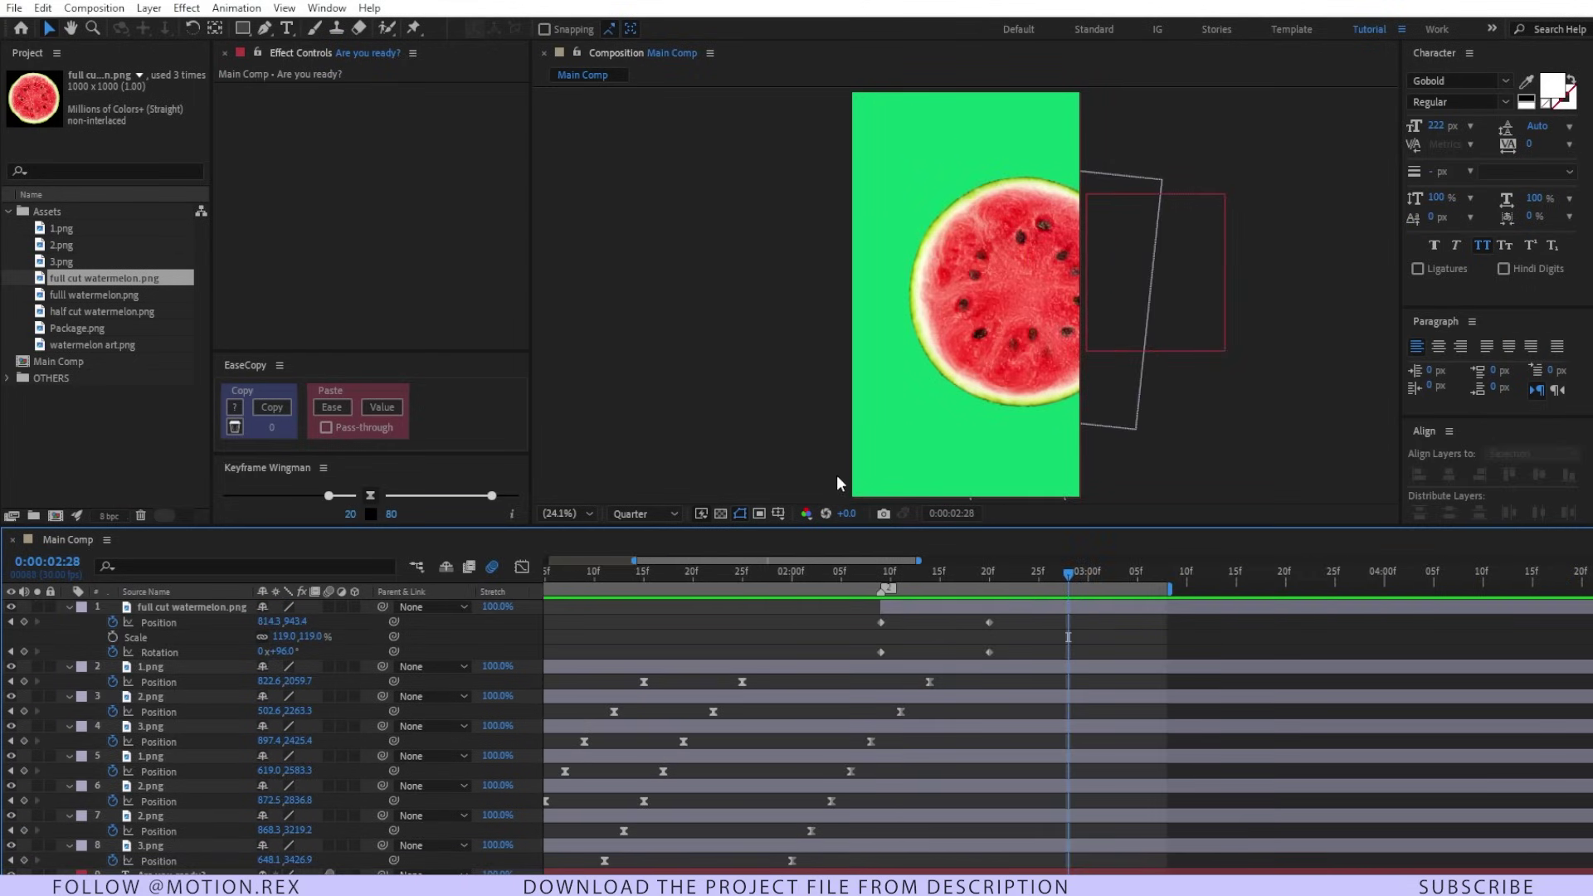
click(288, 31)
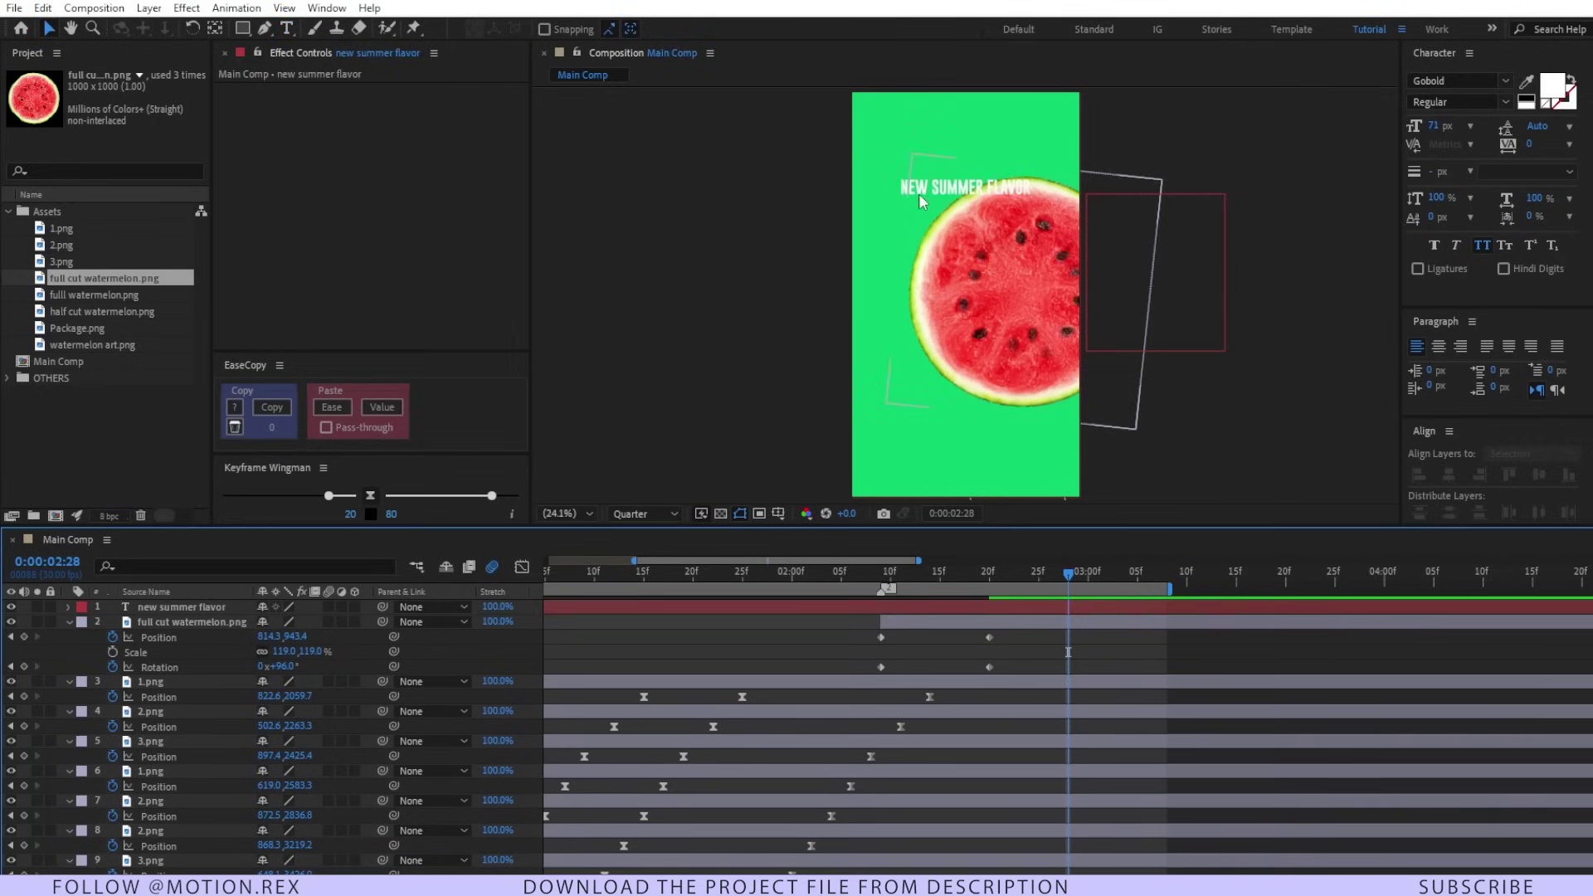
key(Escape)
key(v)
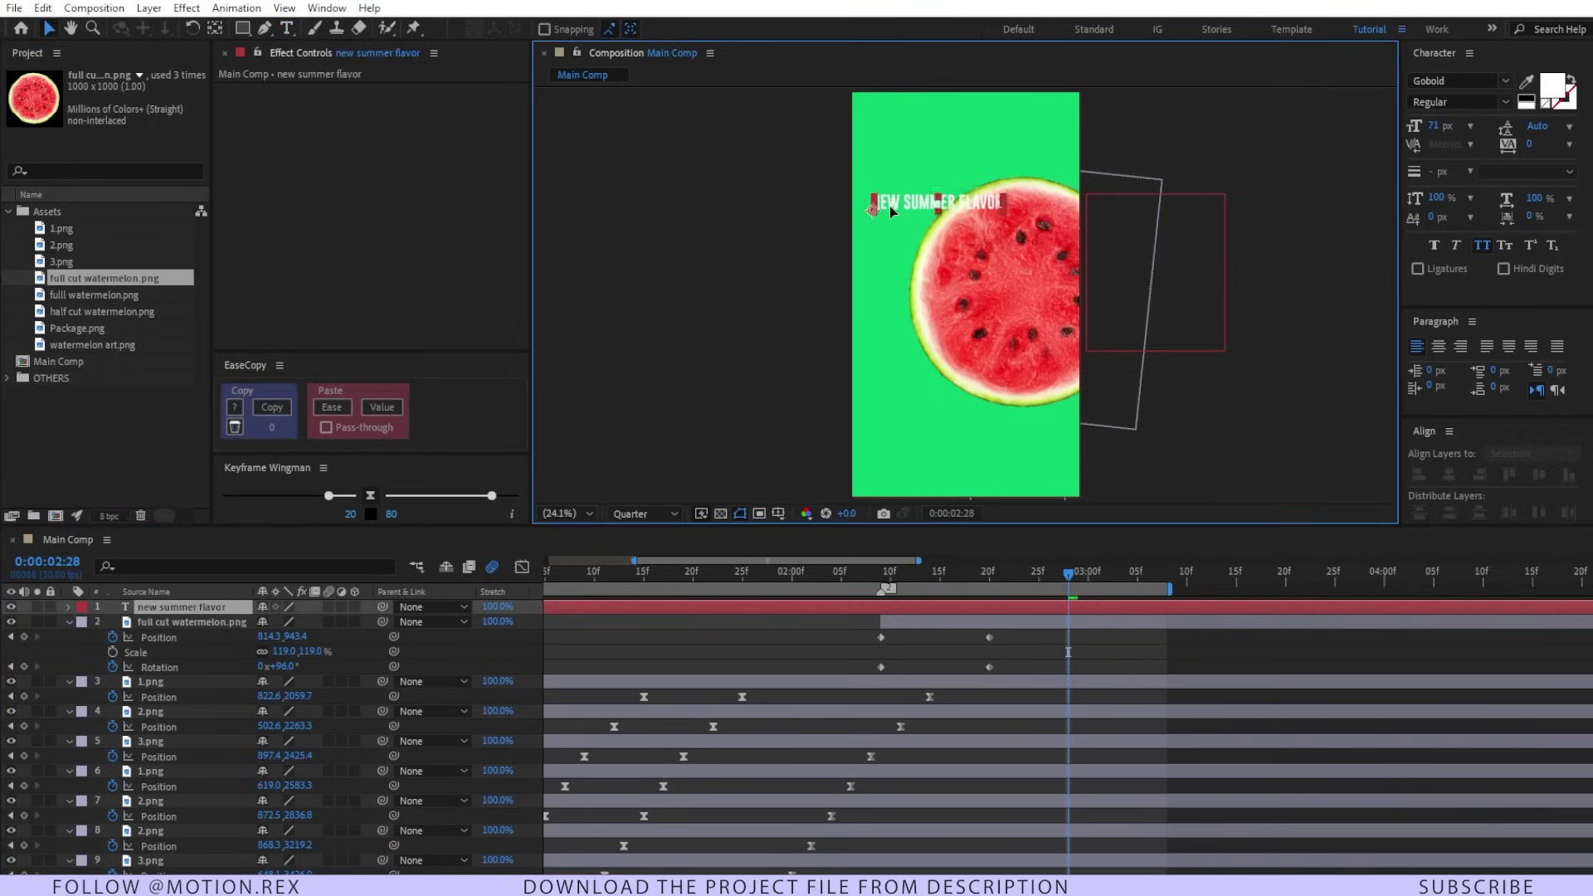
drag(906, 191, 898, 154)
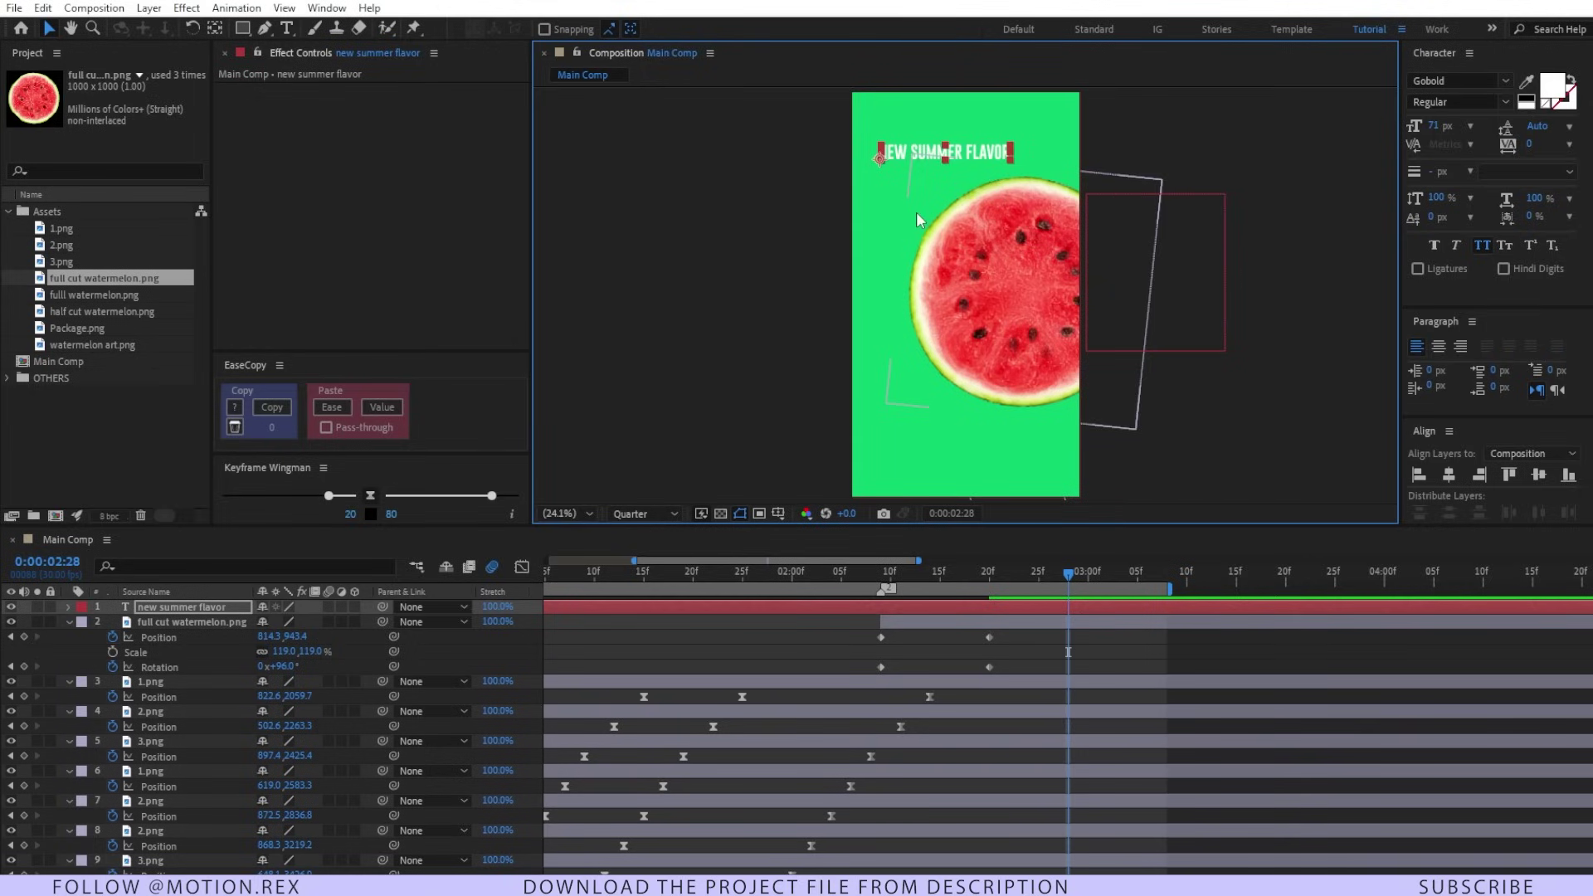
Draw a circular mask on the "new summer flavor" layer, align it with the watermelon's outline, and set the mask mode to None
click(963, 611)
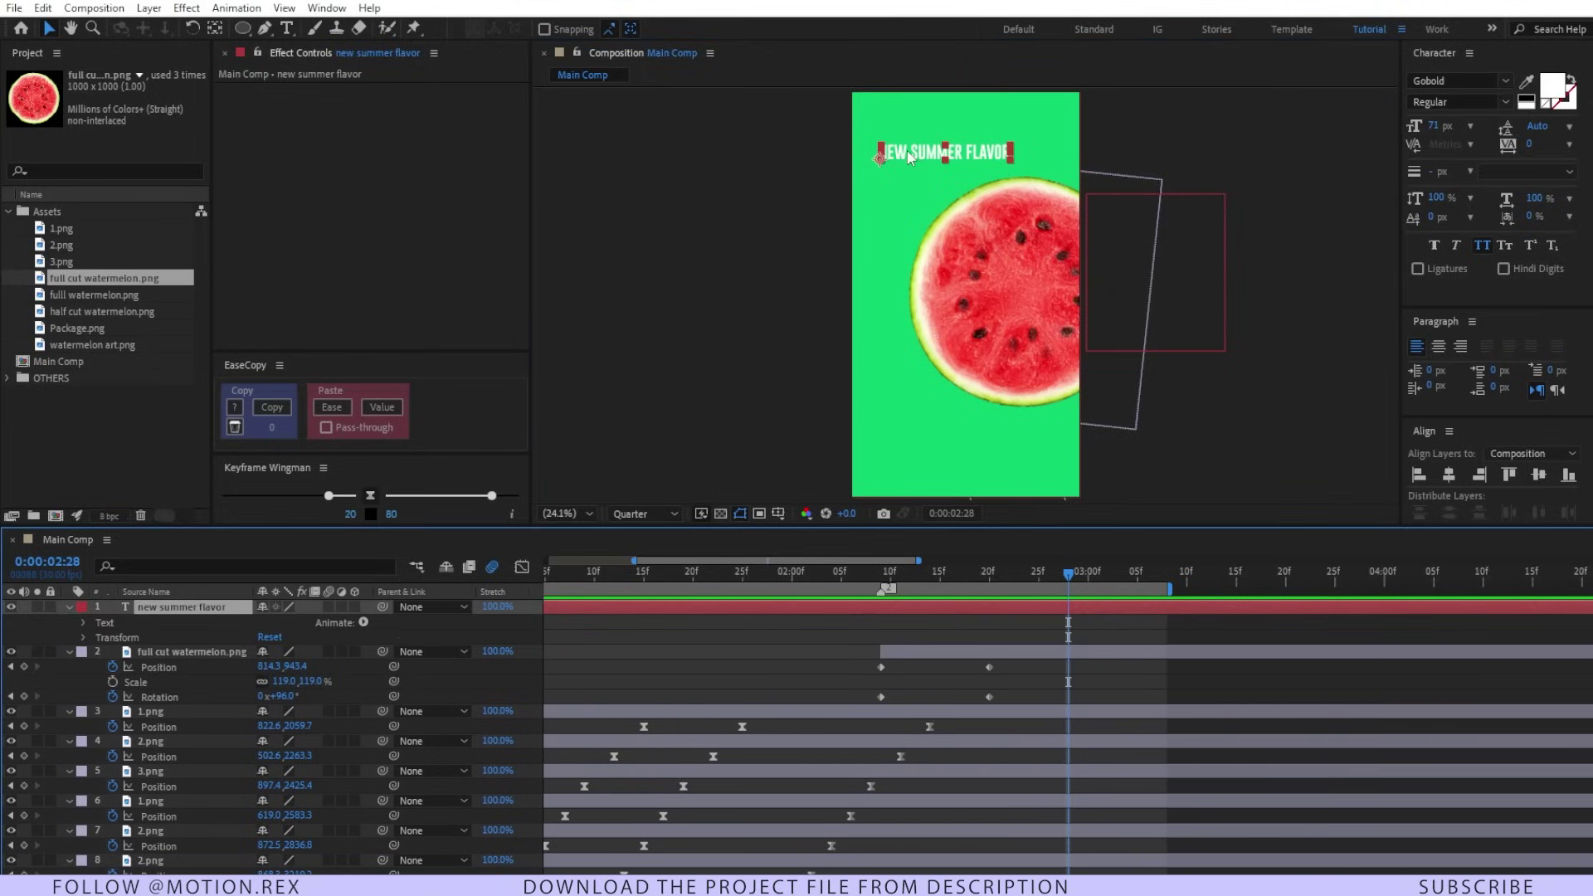
click(242, 27)
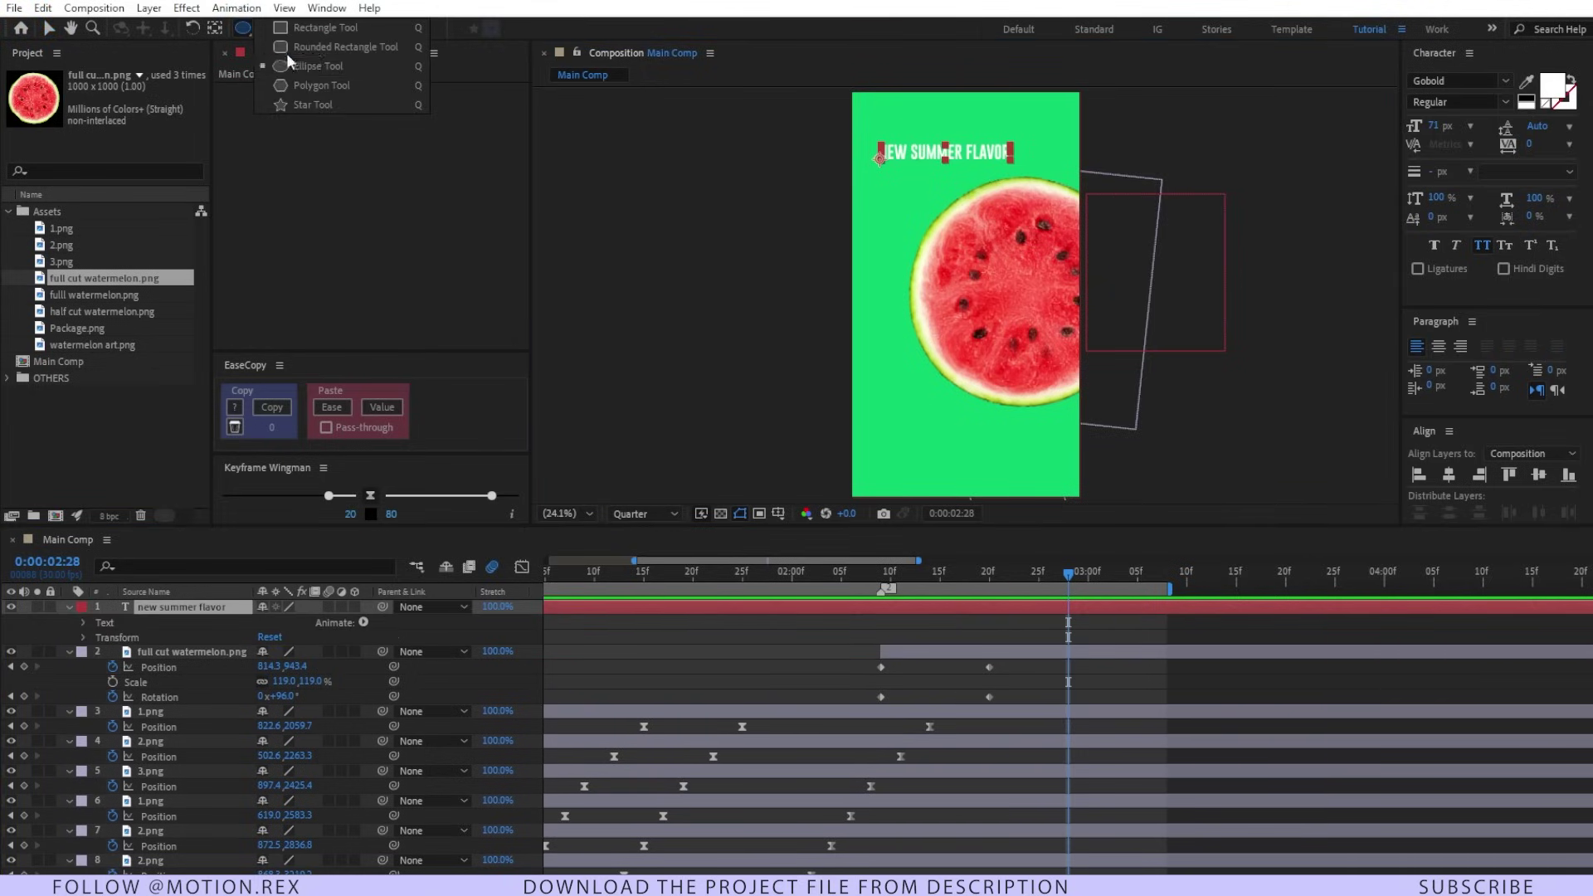
click(354, 68)
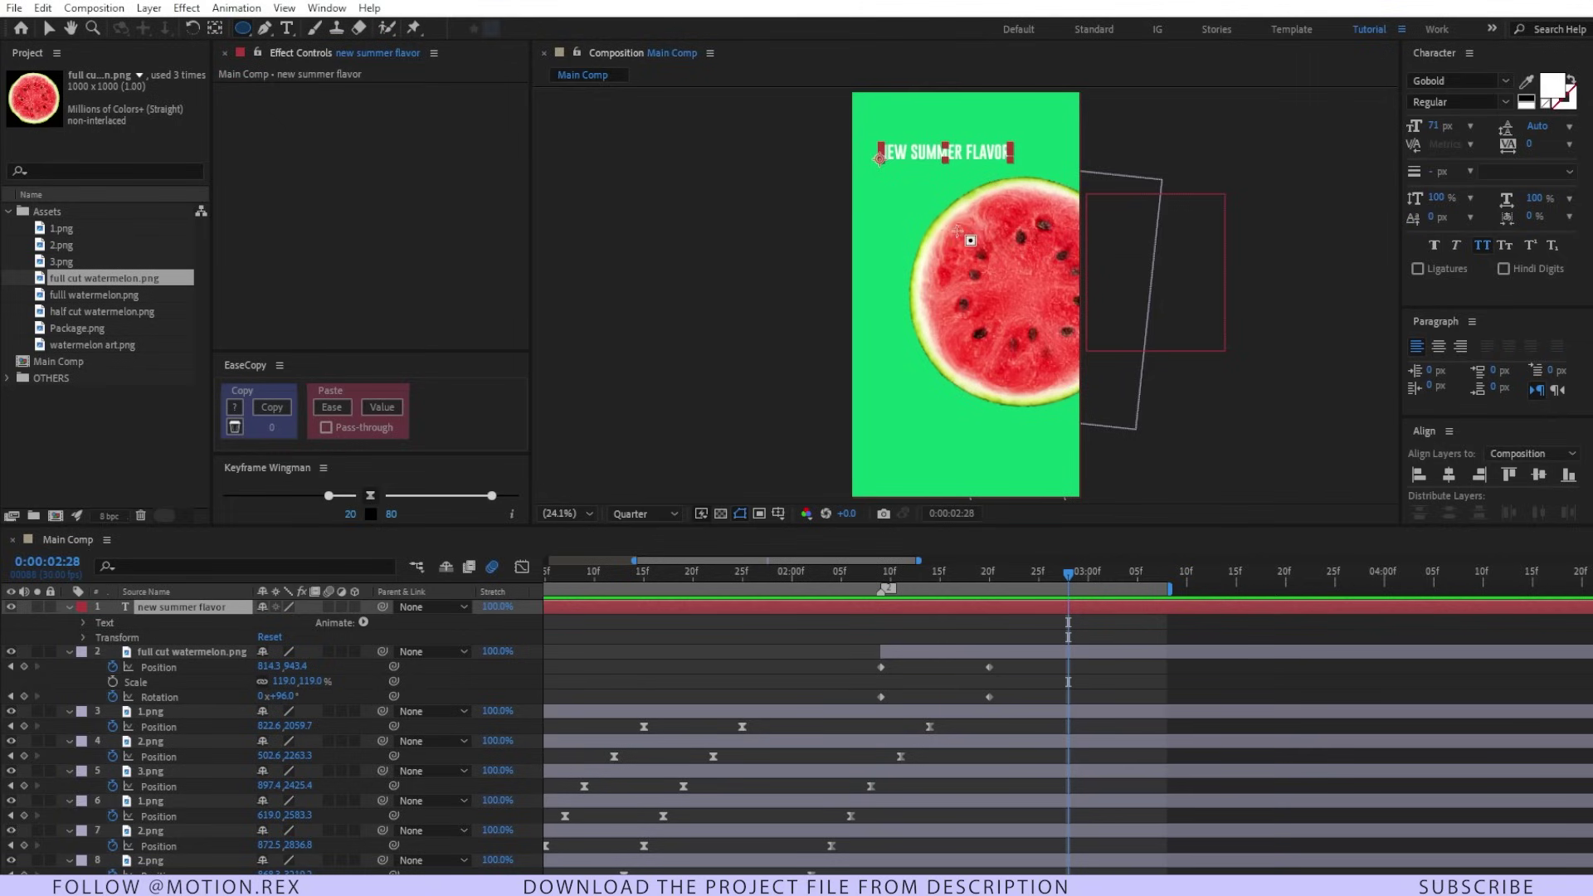
drag(914, 189, 1137, 410)
key(v)
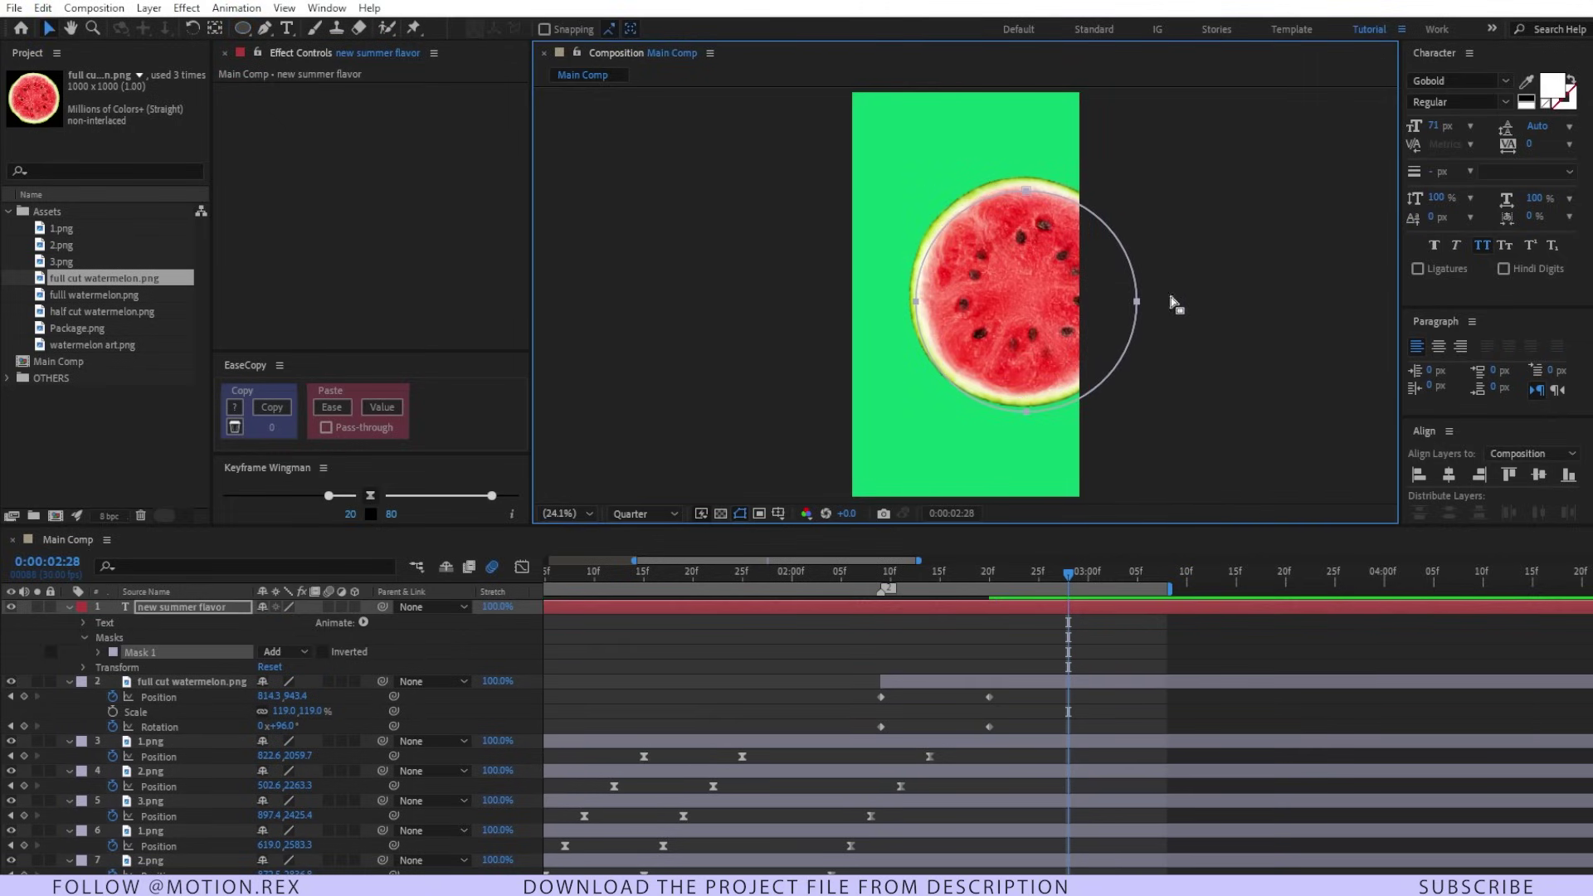
double_click(1137, 302)
drag(1035, 313, 1028, 301)
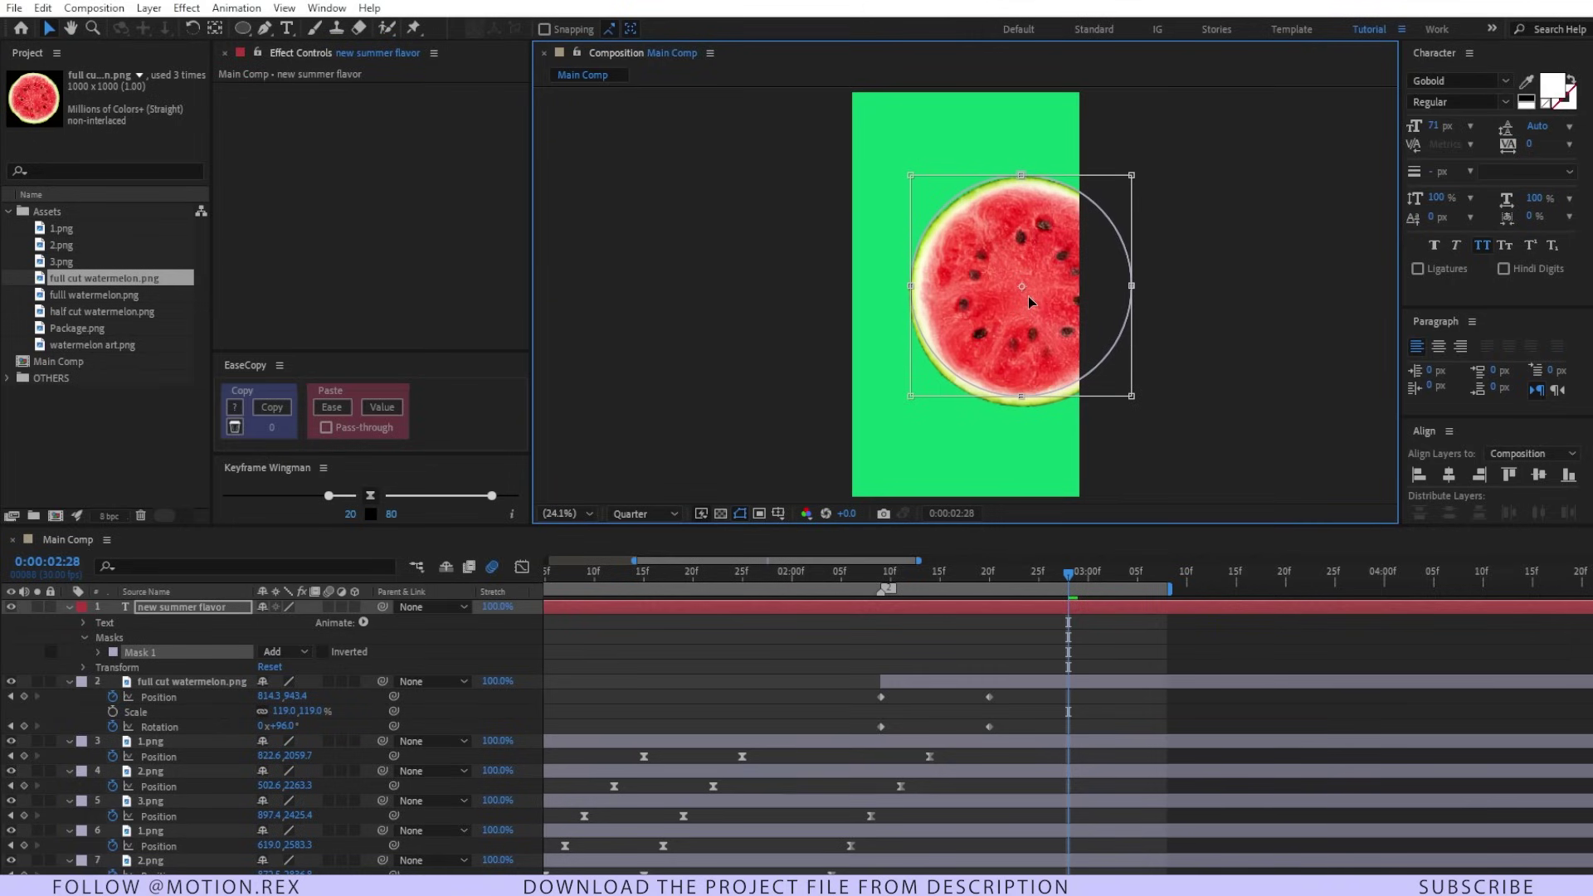
click(285, 653)
Make the "new summer flavor" text follow Mask 1 as its path
click(83, 622)
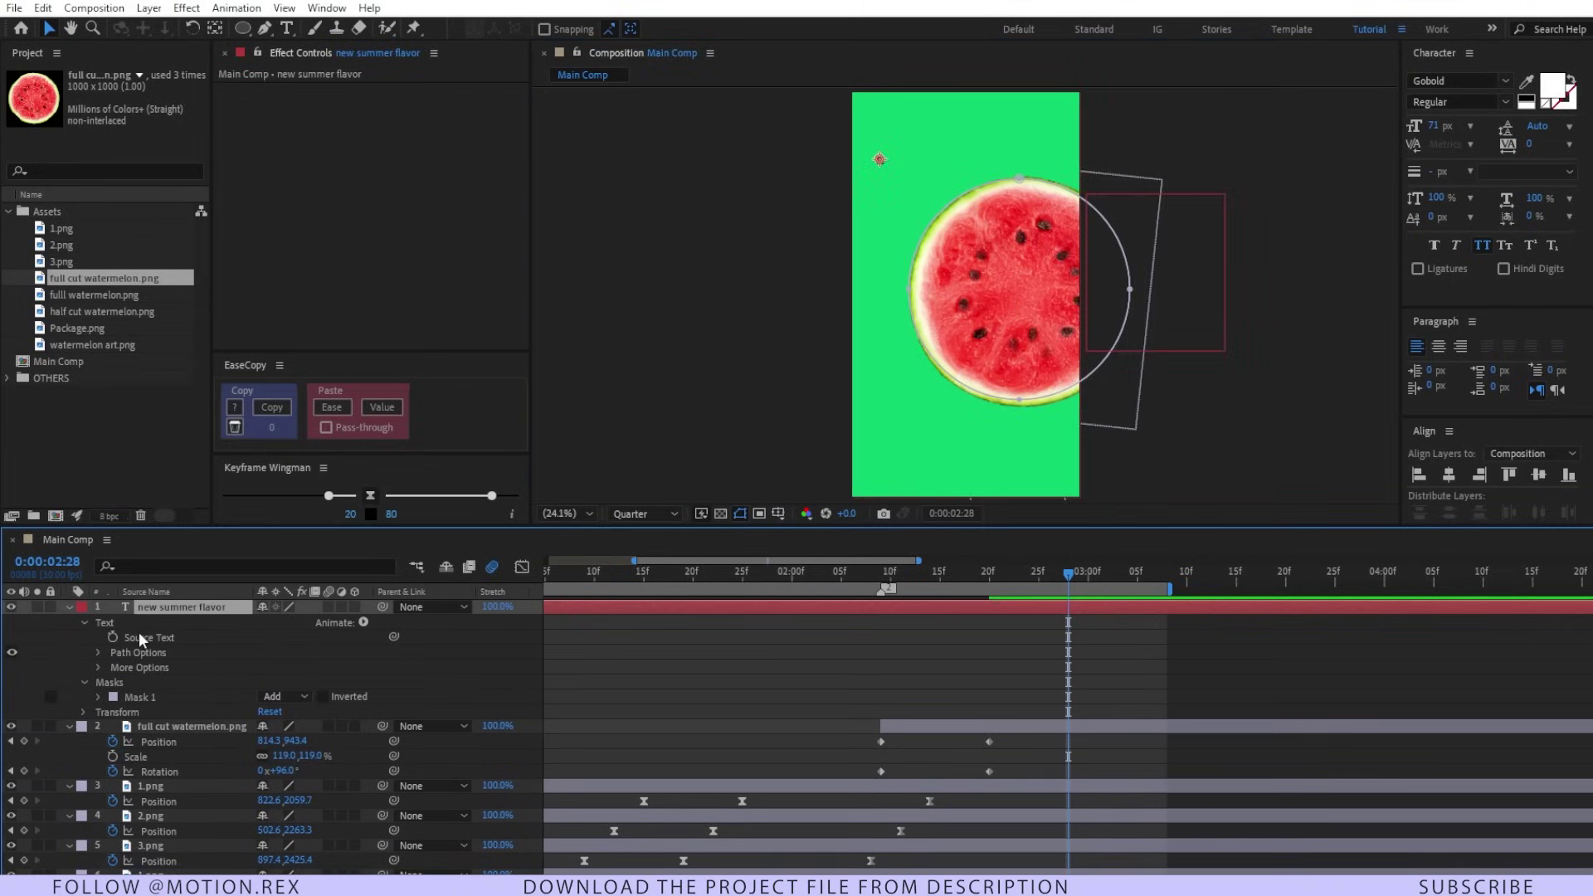
click(136, 653)
click(98, 653)
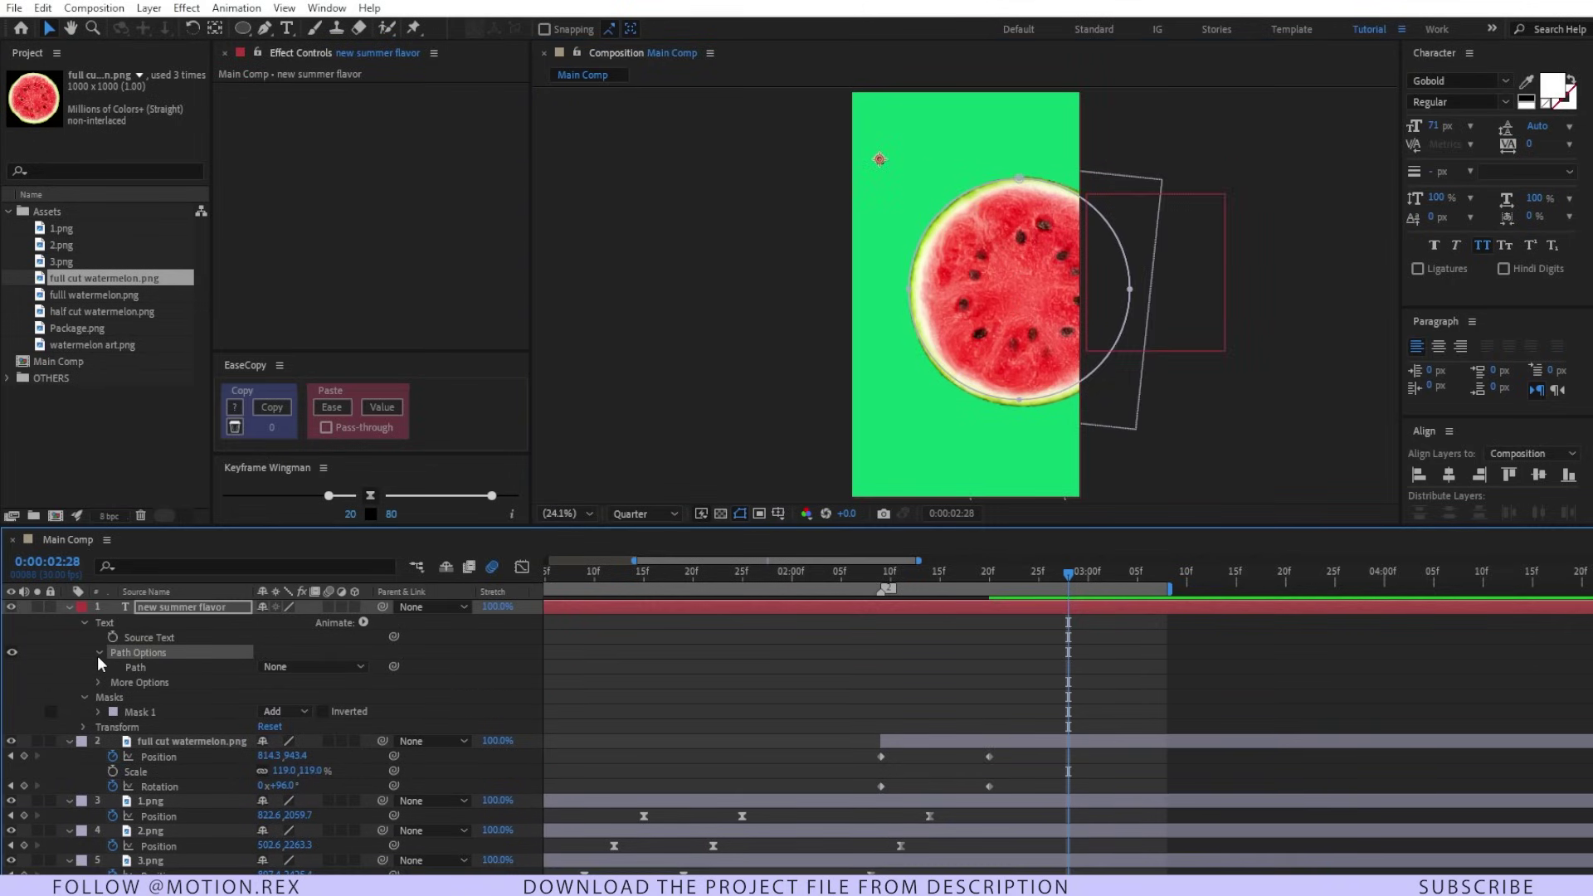
click(303, 668)
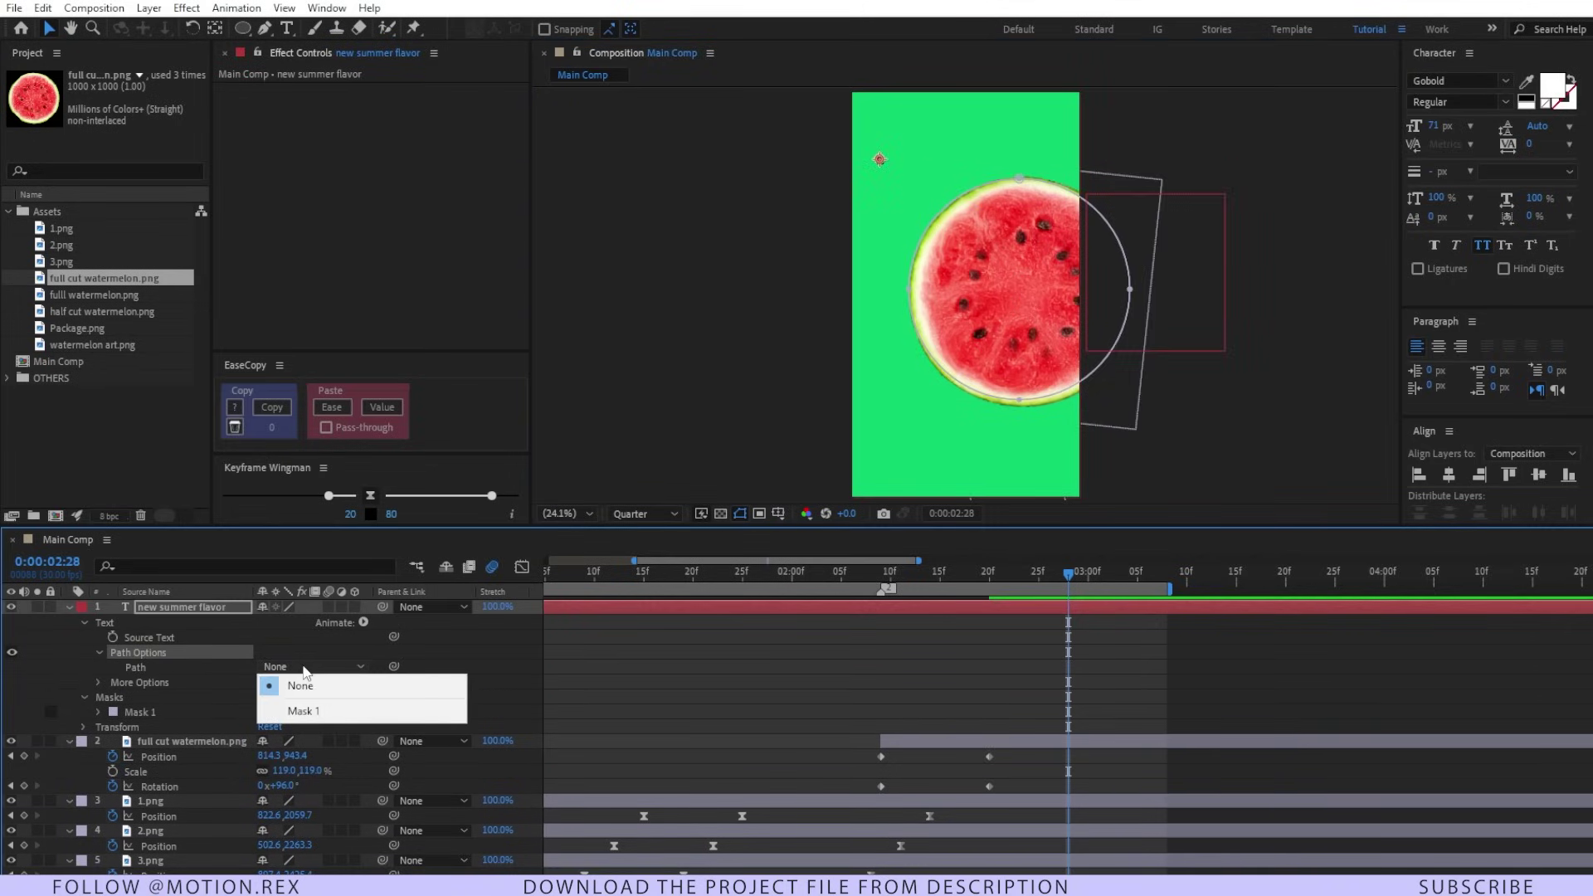
click(325, 711)
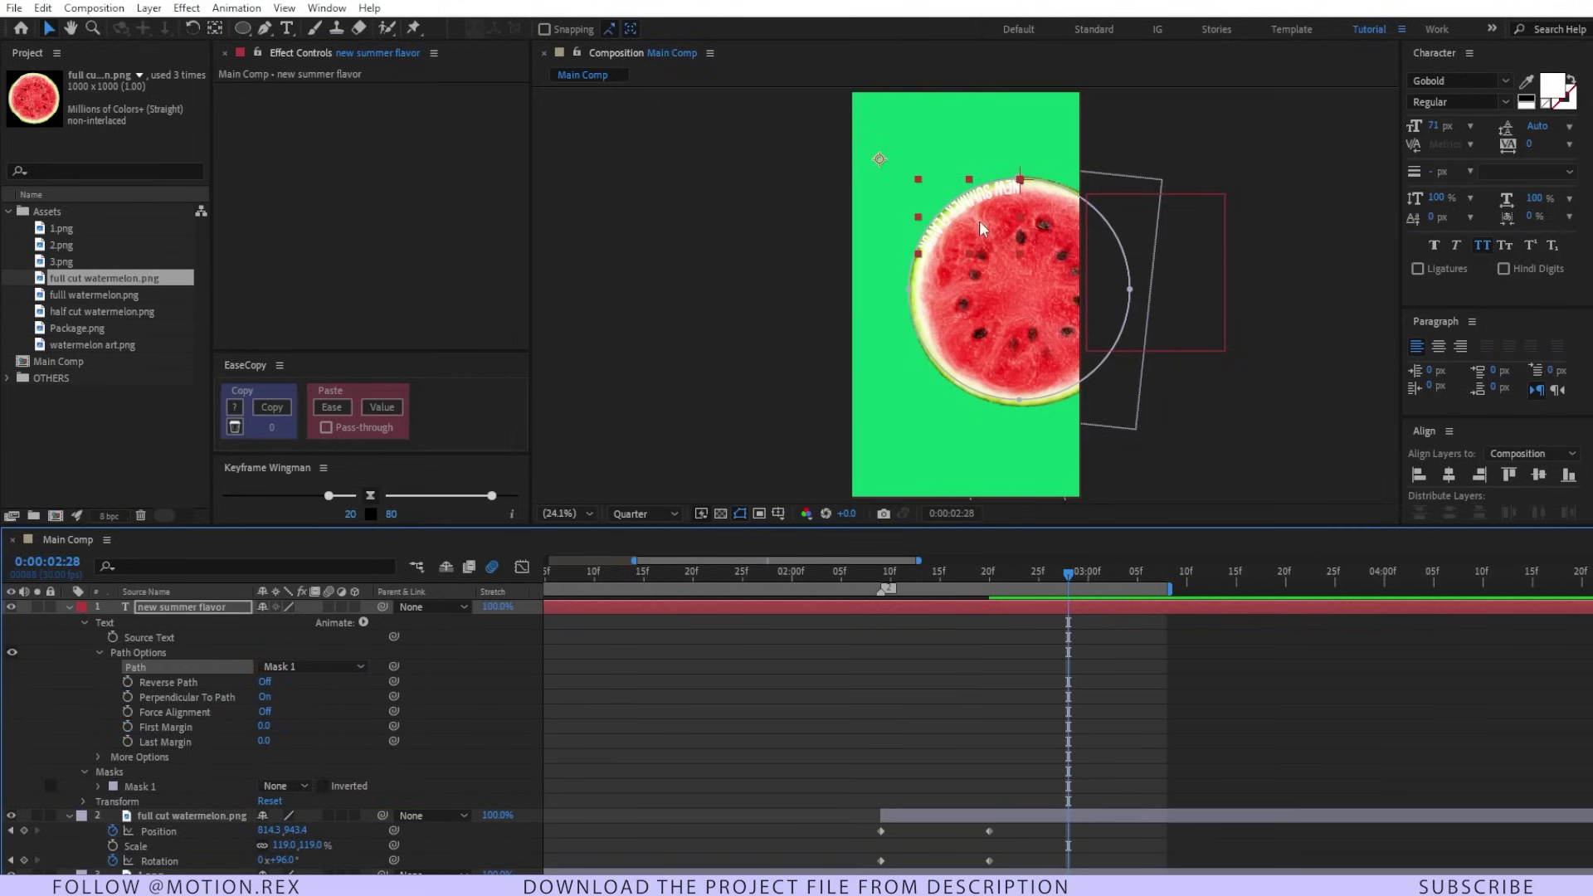
Turn on Reverse Path and set the First Margin to -670 so the text curves around the watermelon's upper-left edge
click(184, 683)
click(266, 683)
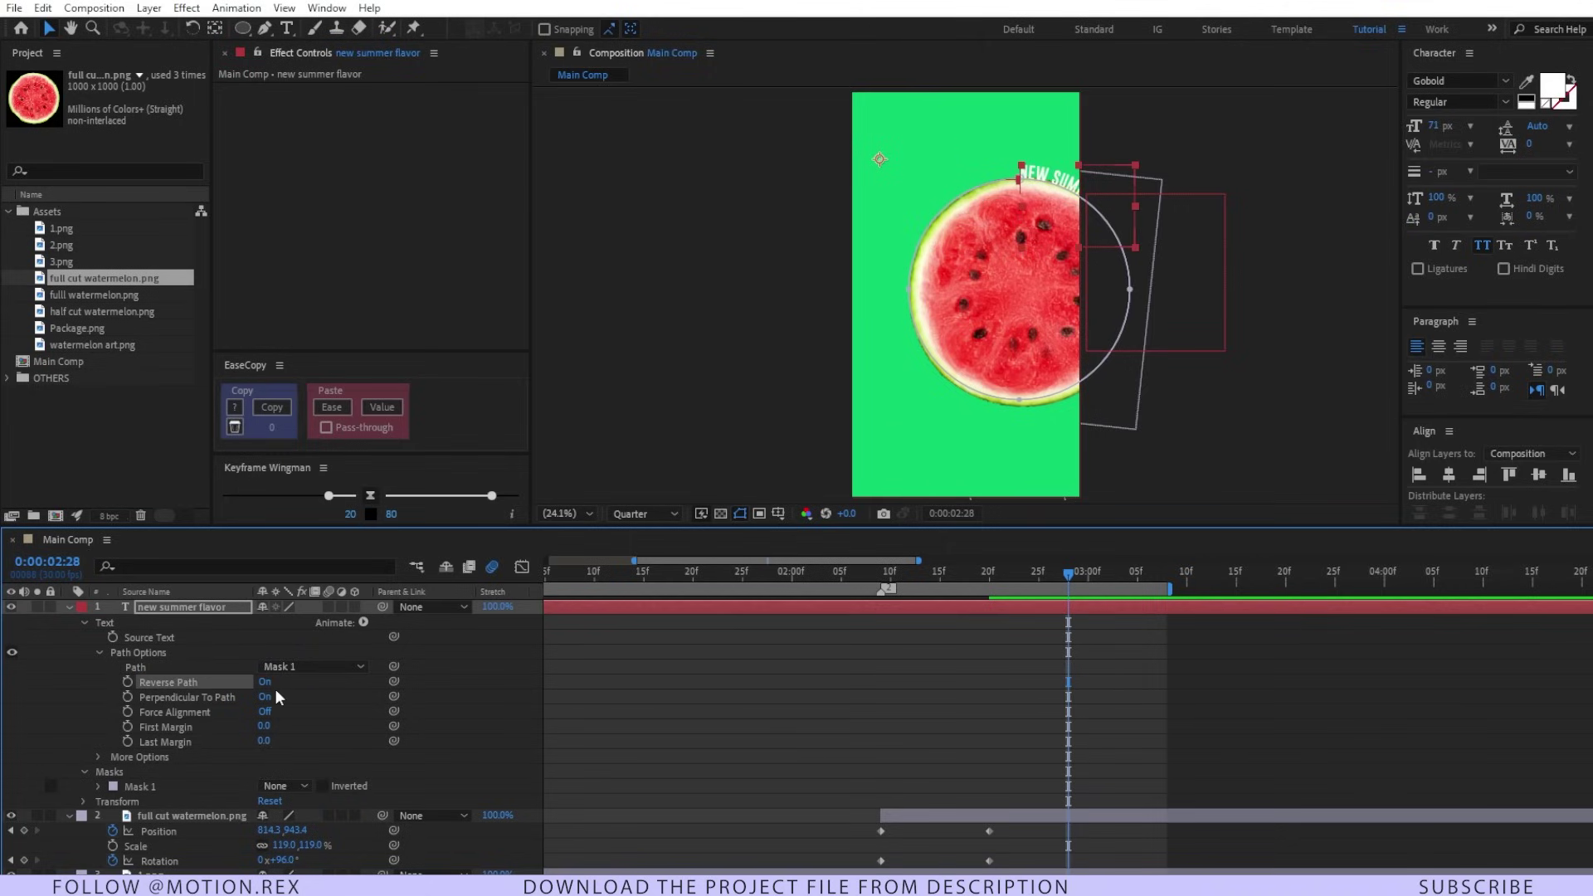
click(233, 699)
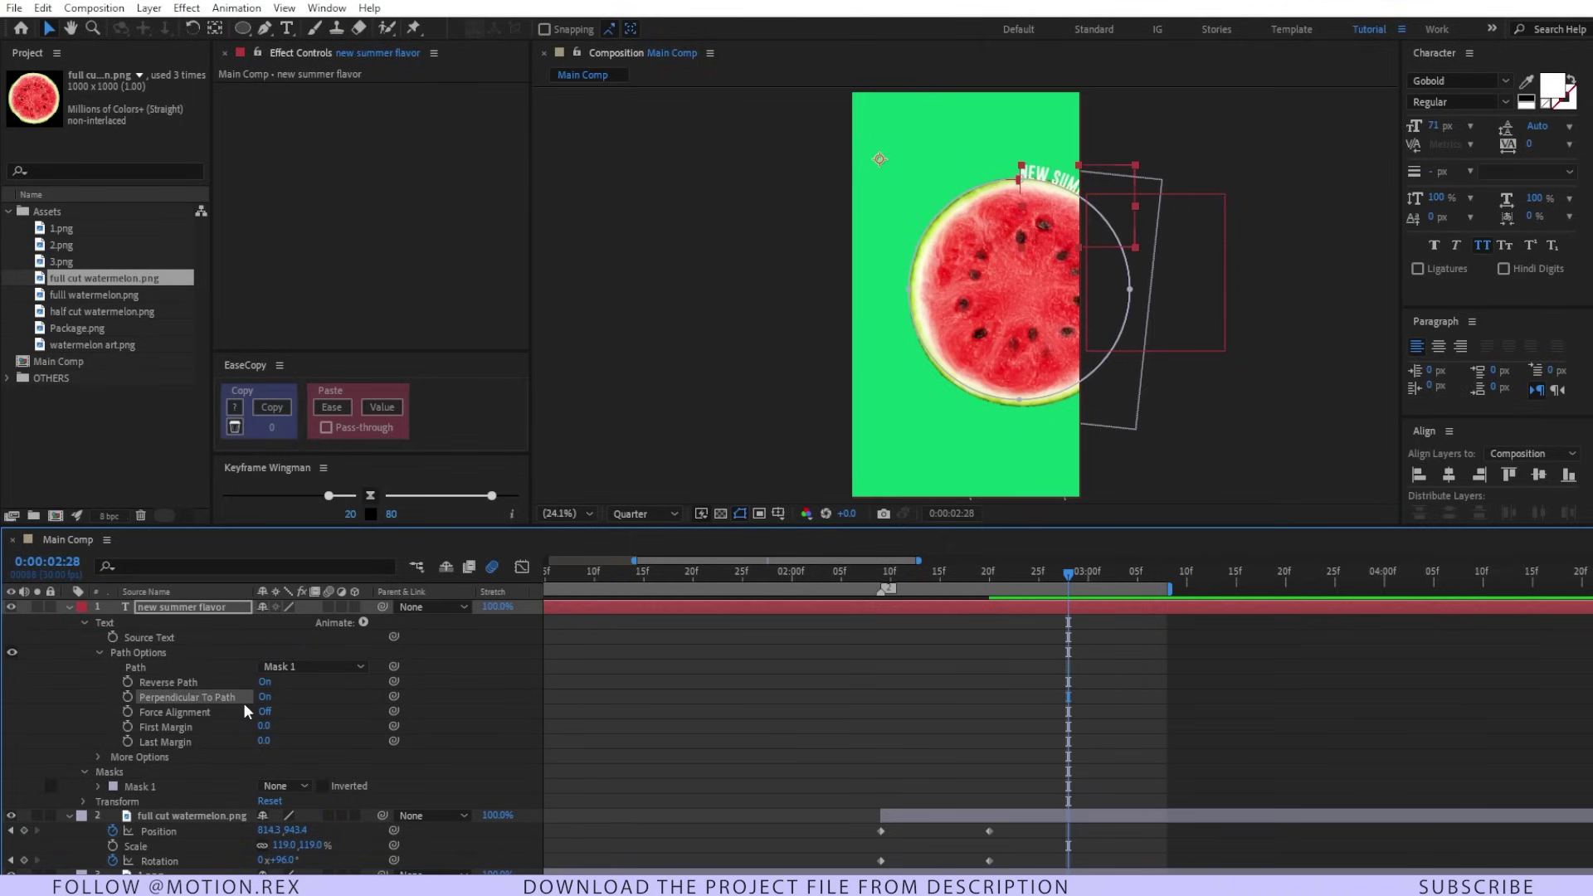
click(212, 726)
mouse_move(267, 727)
mouse_down()
mouse_move(218, 728)
mouse_move(255, 728)
mouse_up()
click(1348, 332)
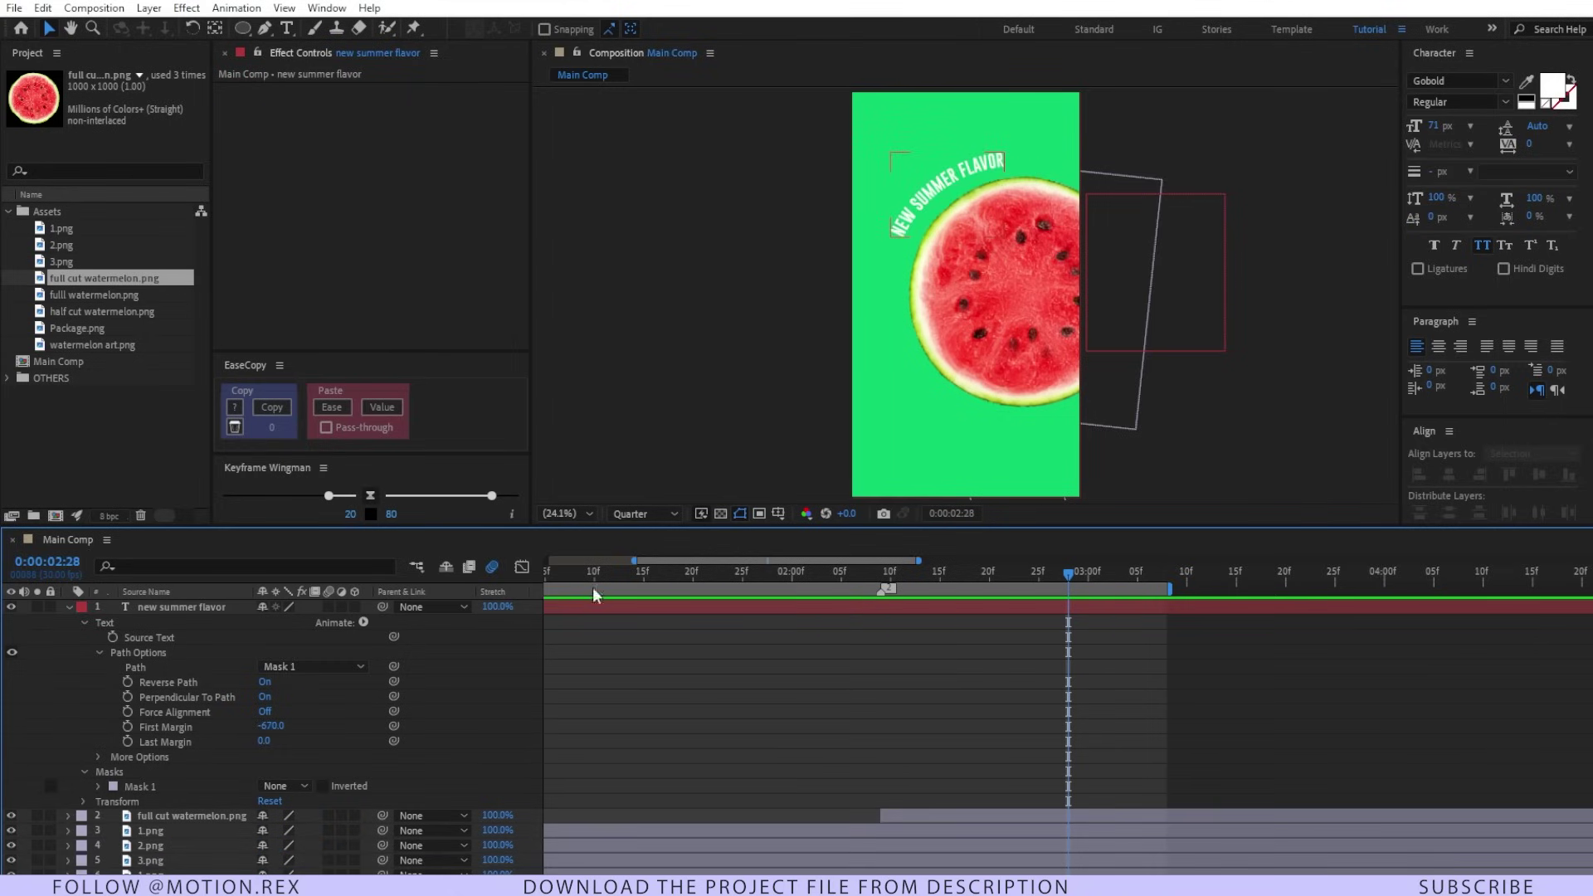
Add a text animator with Position and Opacity properties to the "new summer flavor" layer
click(909, 227)
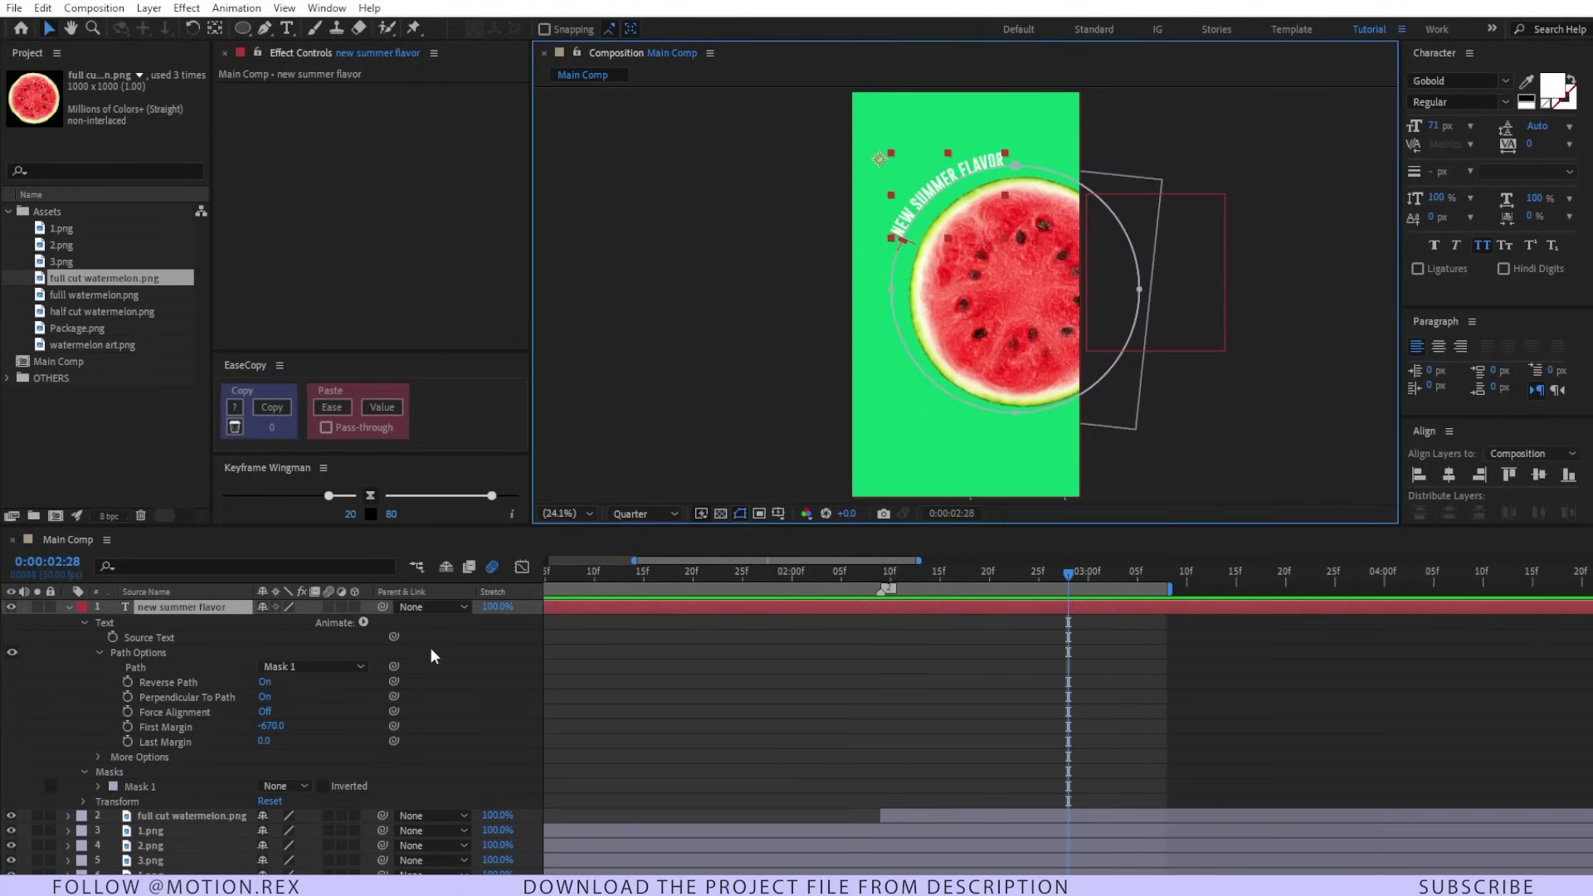
click(364, 623)
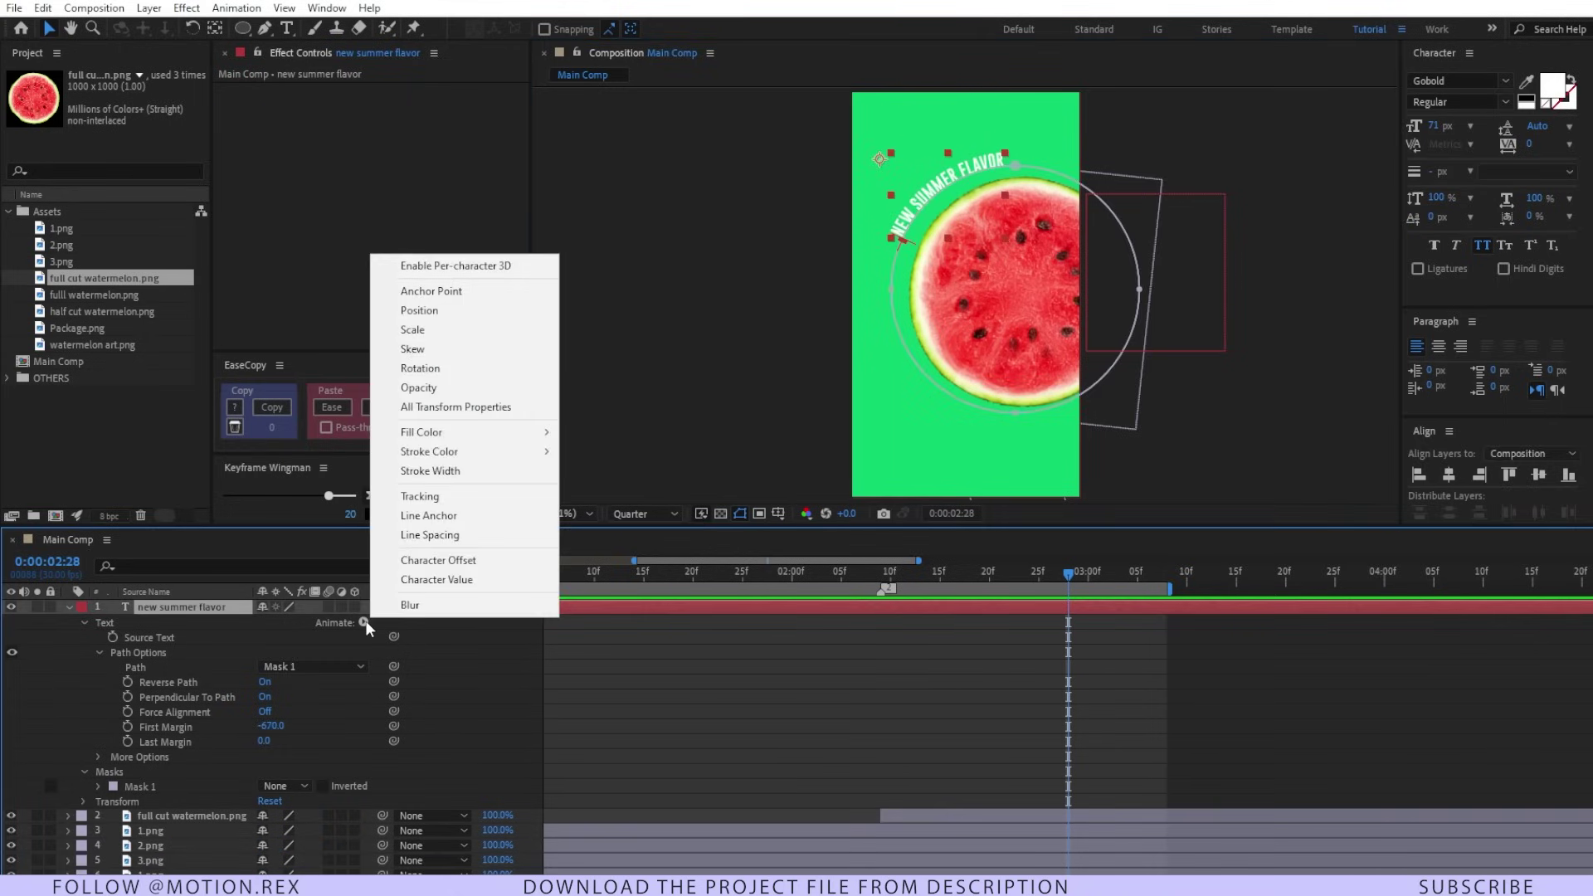
click(458, 312)
click(365, 774)
mouse_move(406, 778)
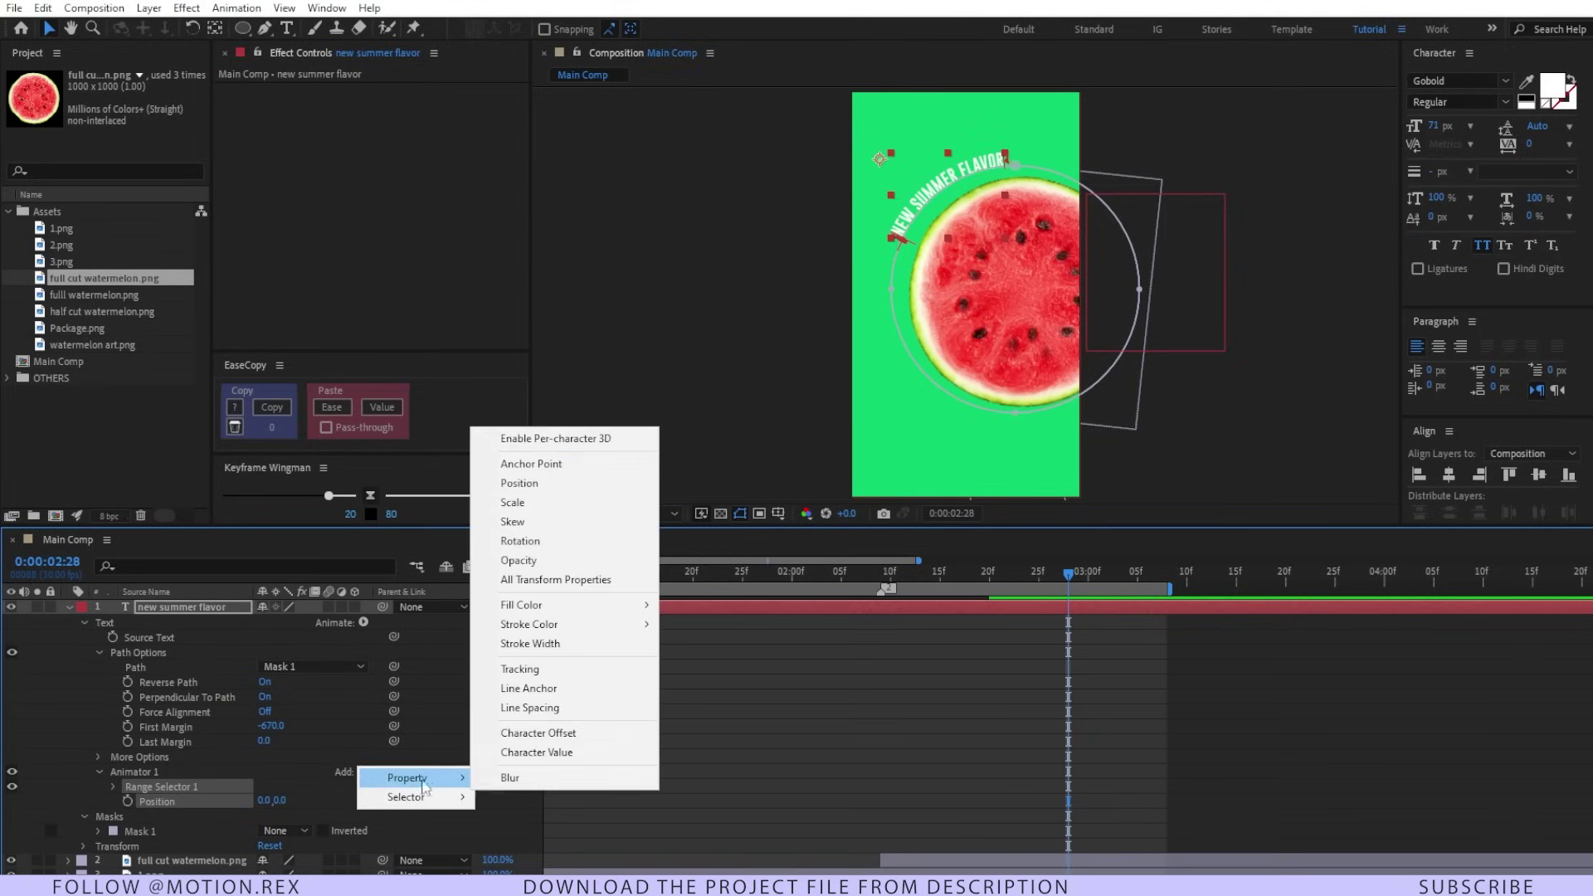
click(519, 561)
scroll(266, 752, down, 3)
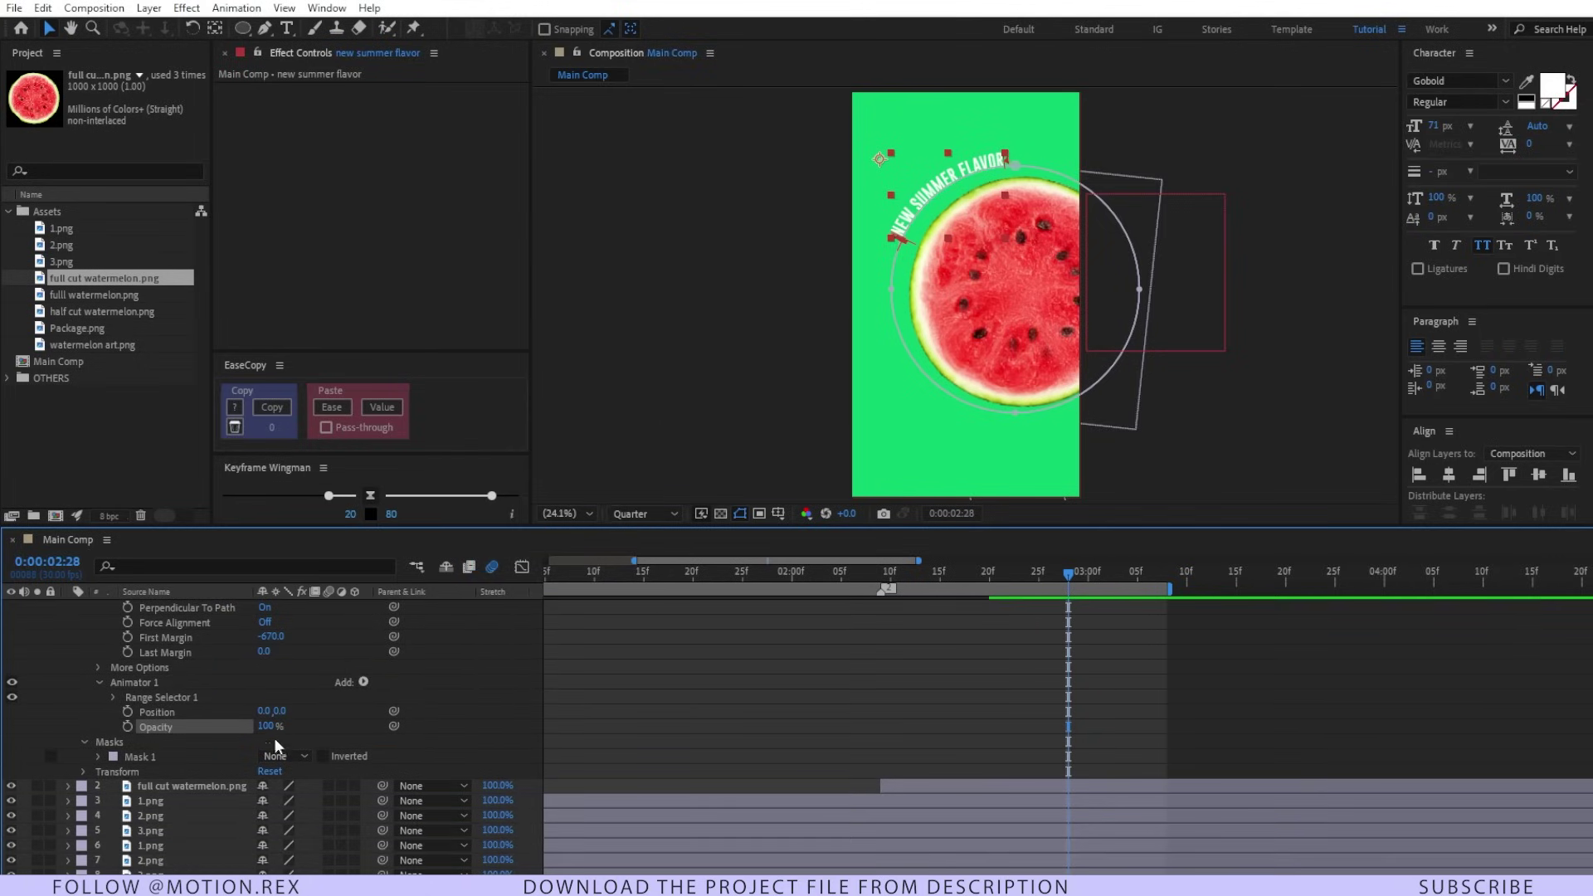
Set the text animator's Opacity to 0% and horizontal Position to -105, and keyframe the range selector's Offset at 0% at 0:00:02:28
drag(271, 730, 162, 757)
drag(261, 713, 192, 737)
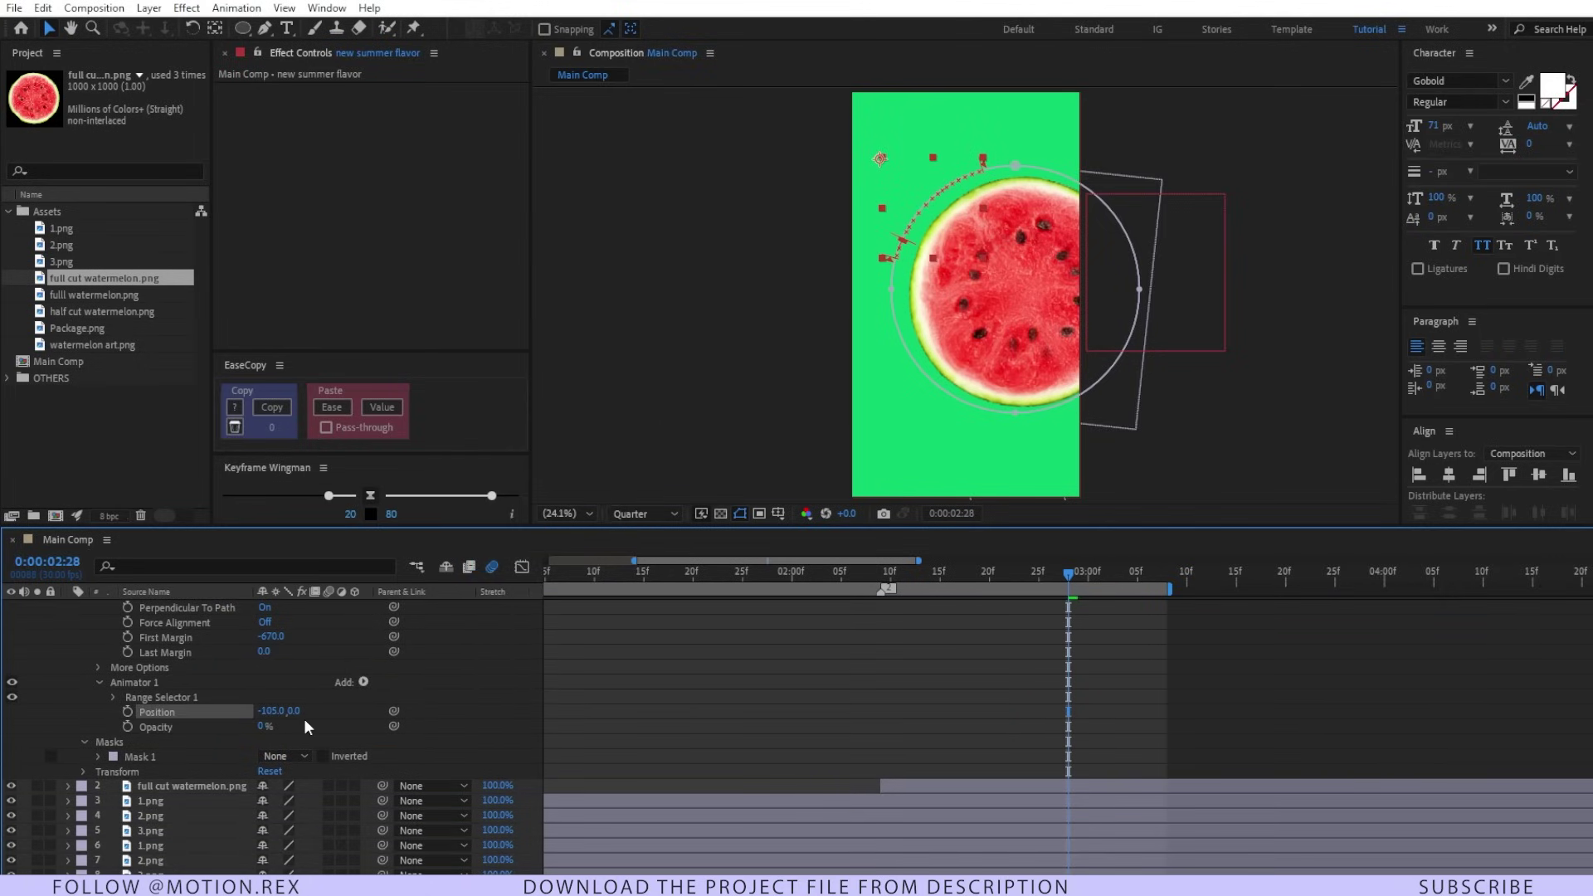
click(113, 699)
click(143, 742)
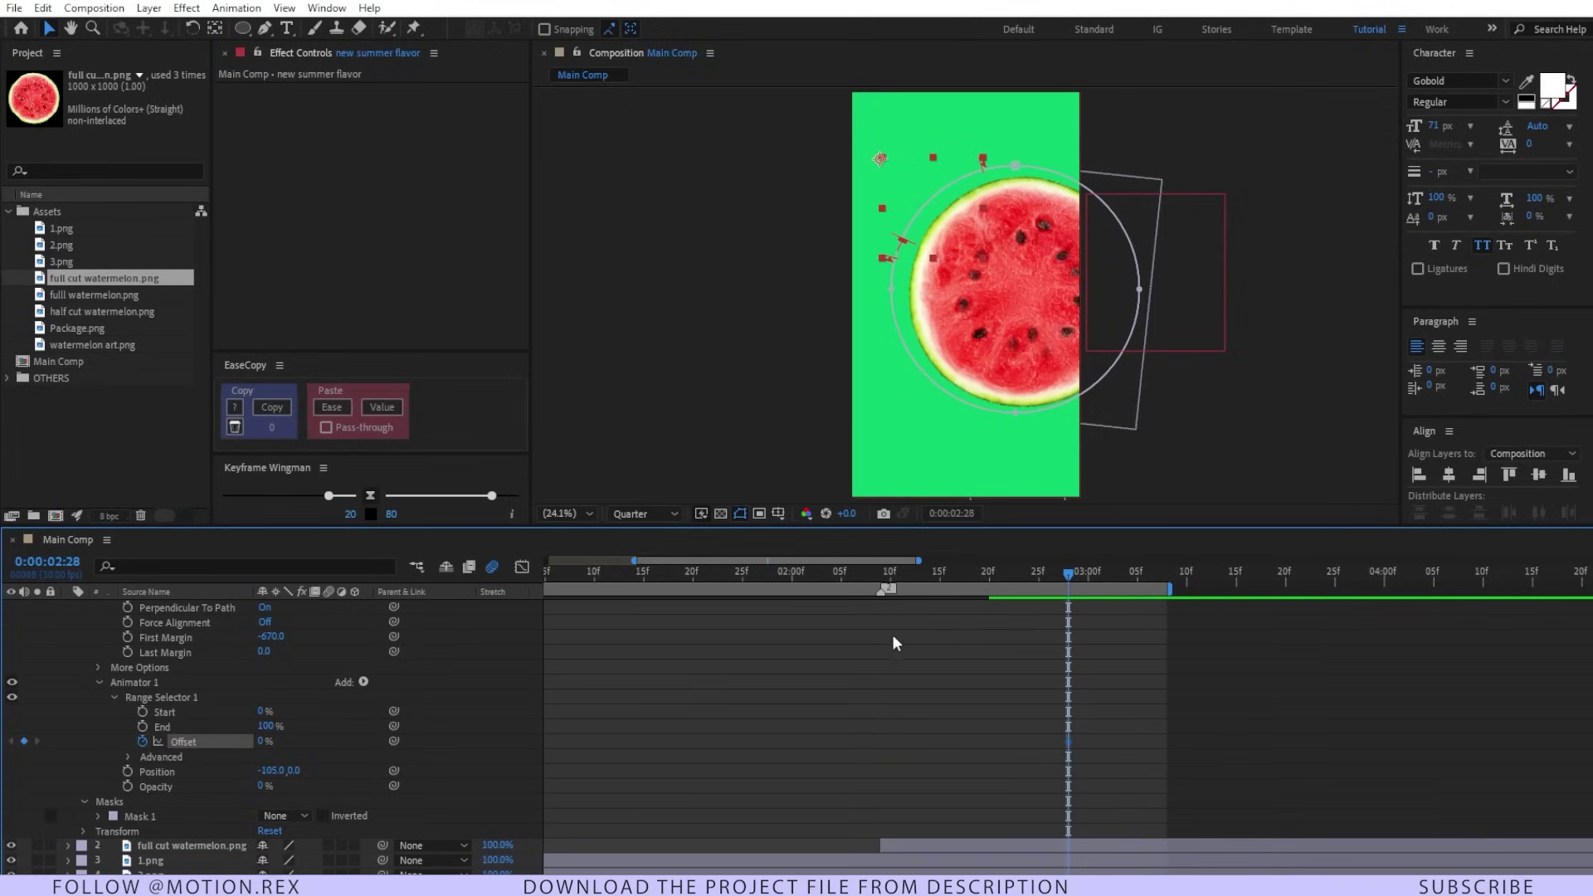
drag(1051, 580, 1147, 580)
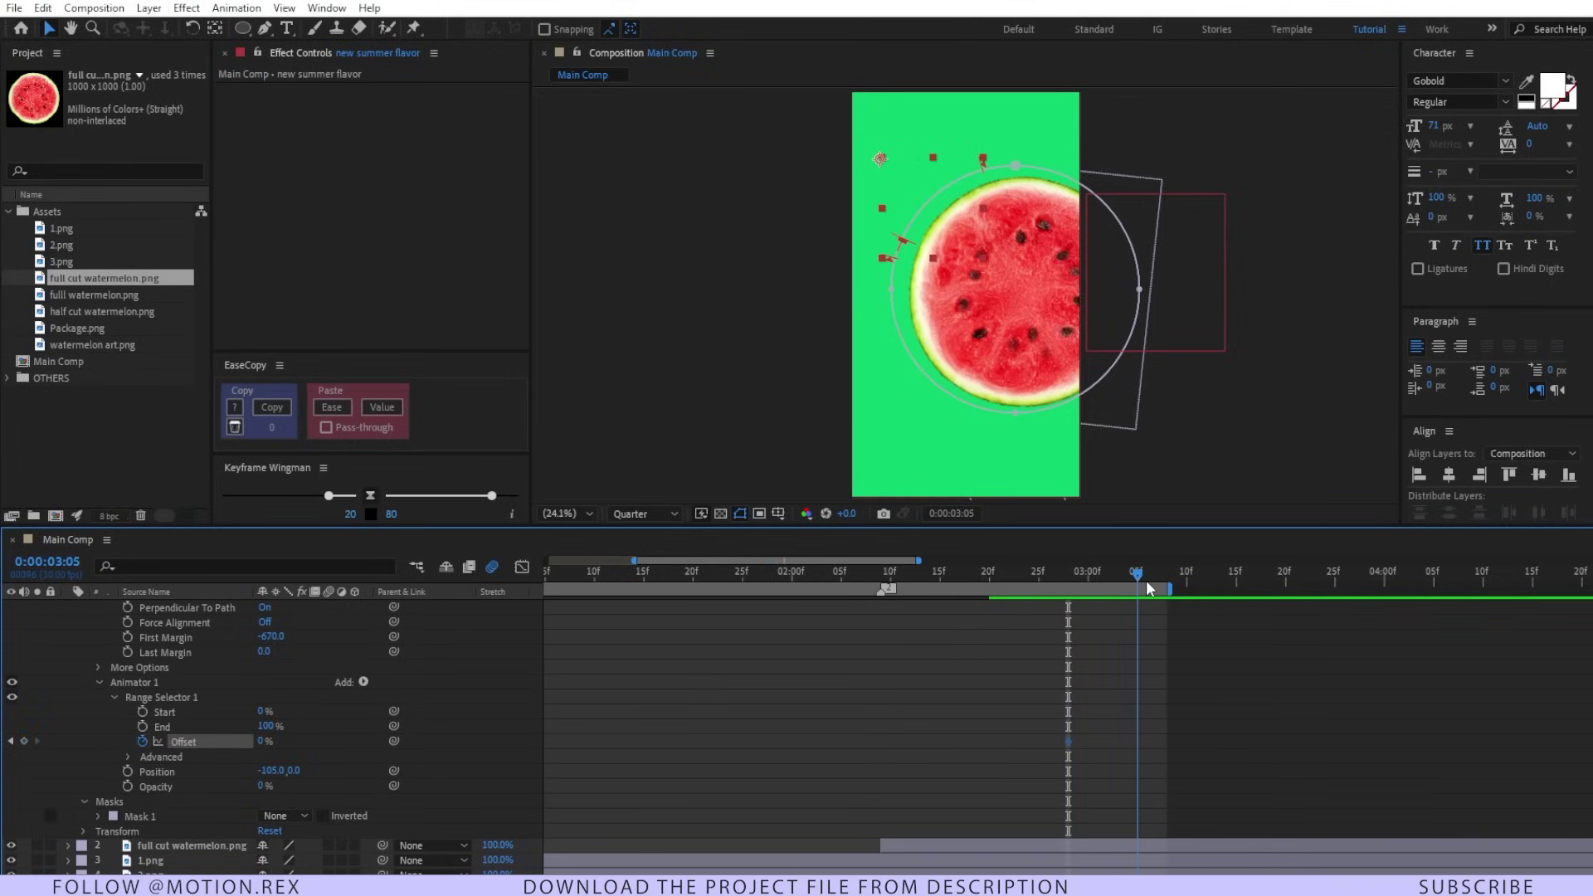
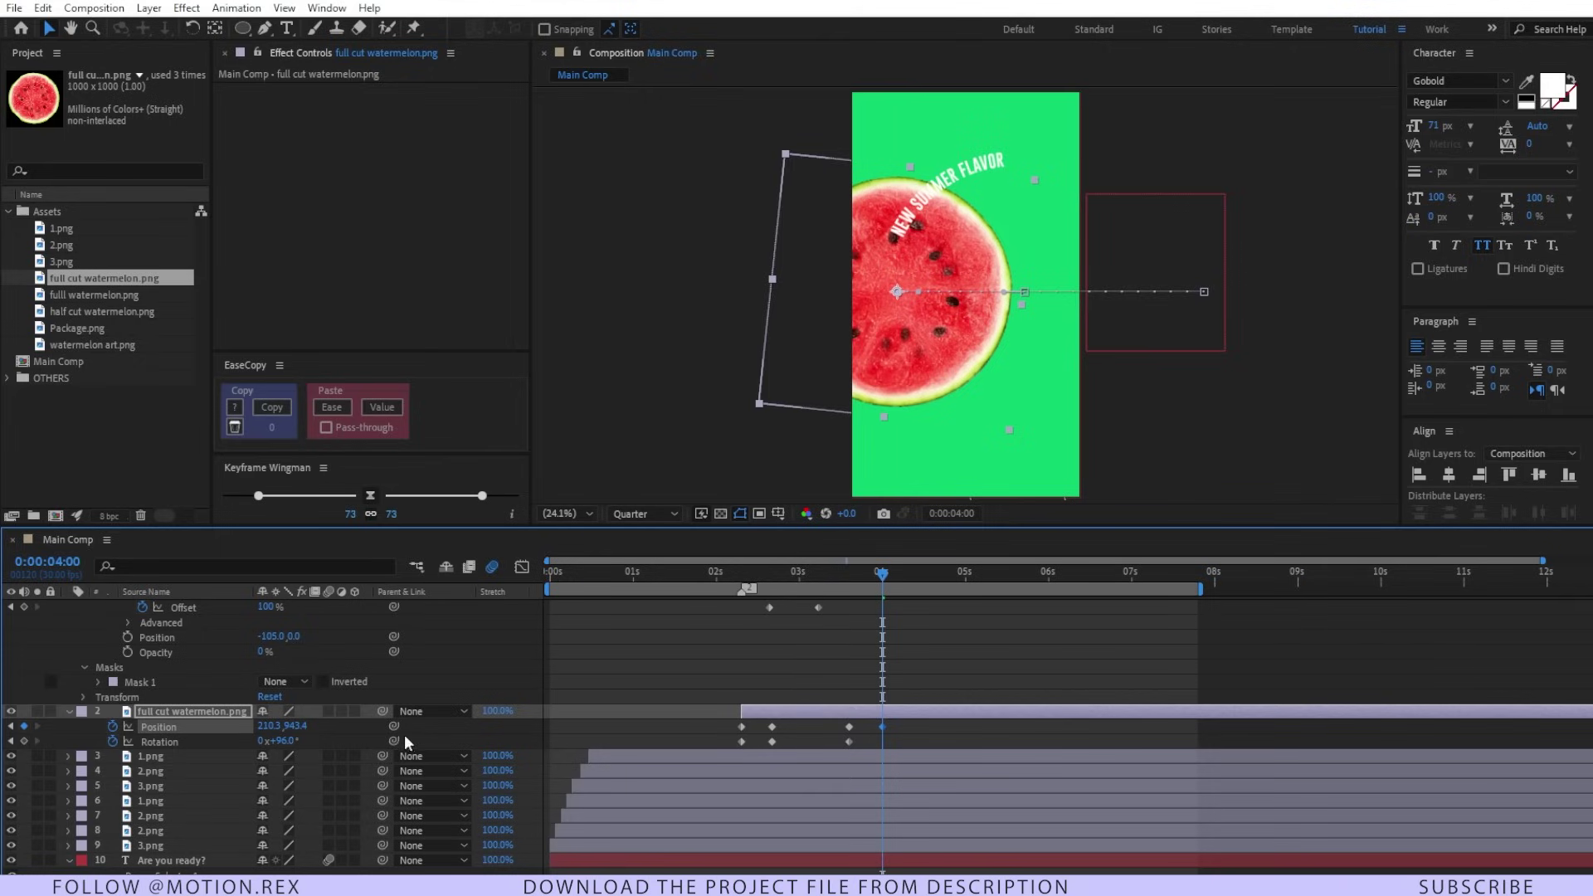
Set the full cut watermelon's rotation to 173° at 0:00:04:00 and preview its rolling motion
drag(281, 741, 699, 587)
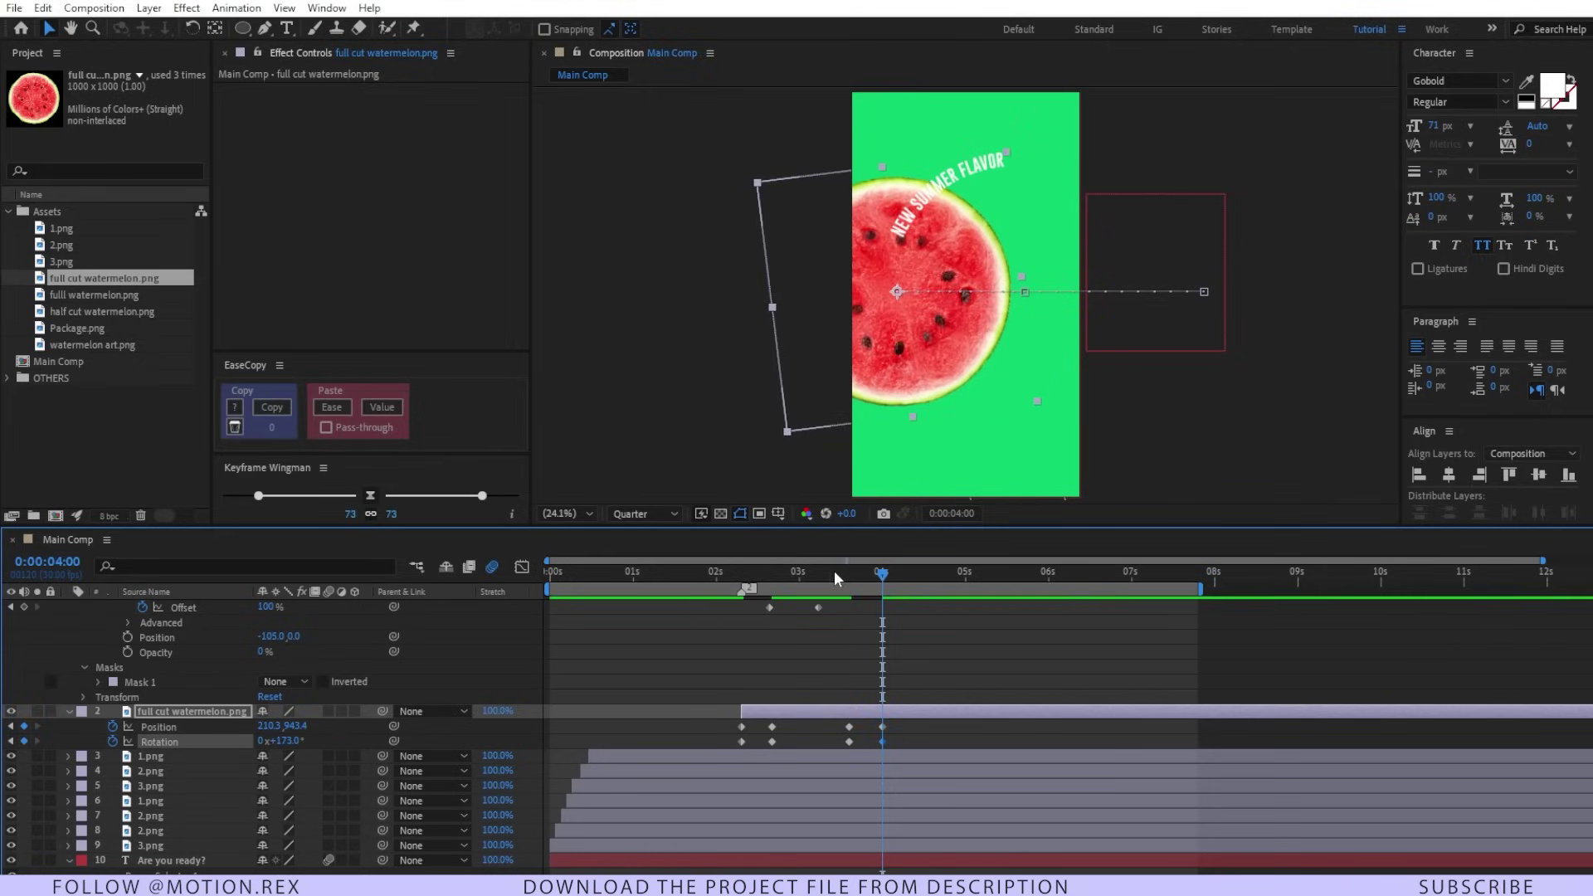
drag(833, 574, 772, 575)
key(space)
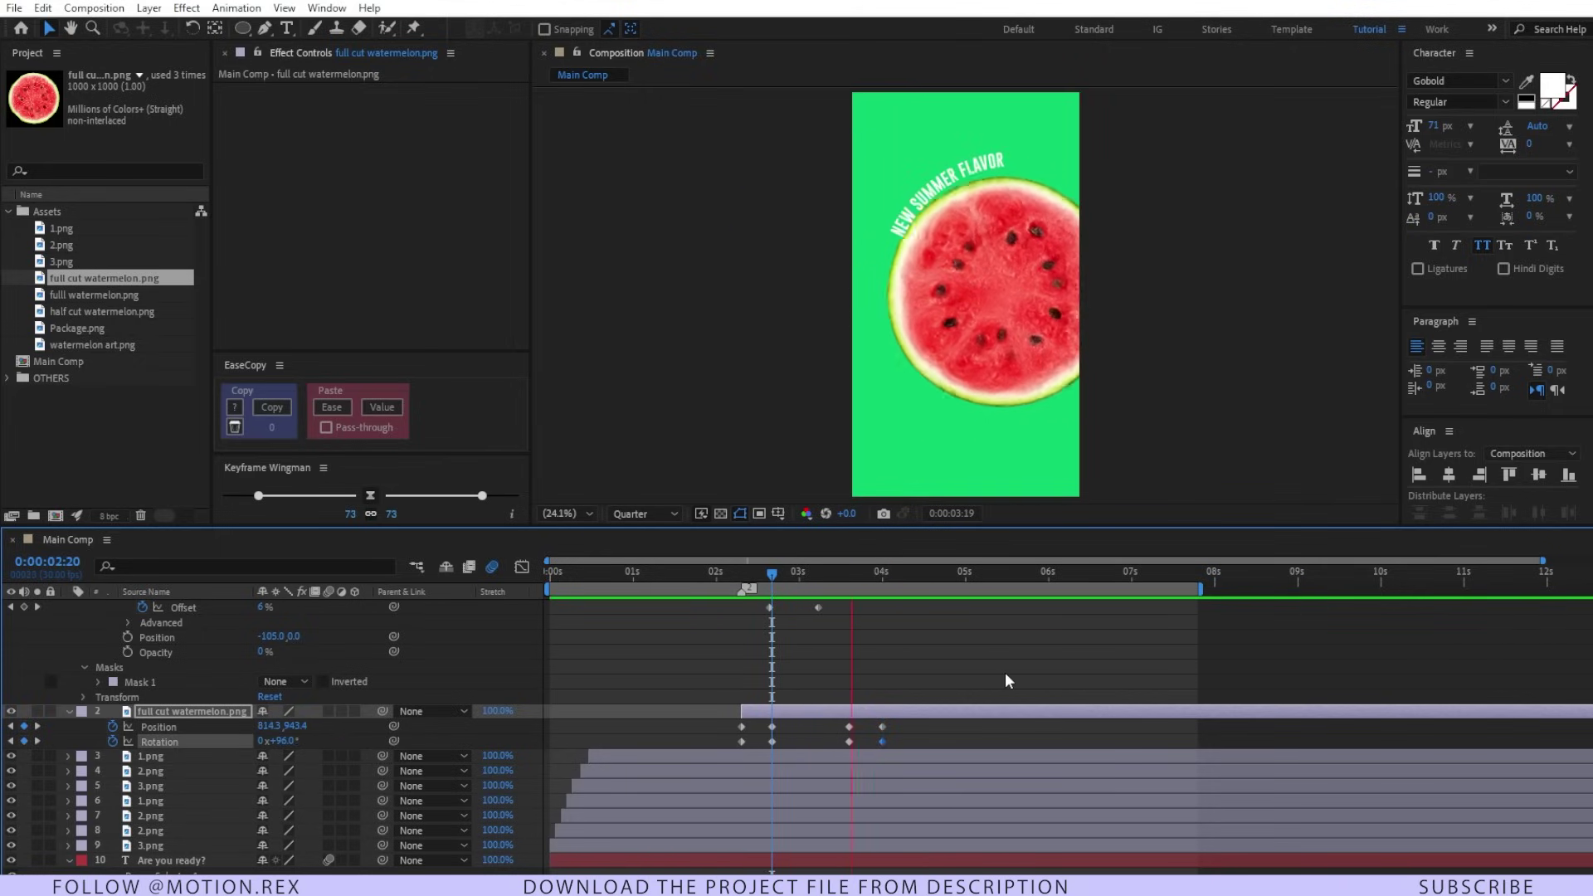
key(space)
drag(891, 574, 729, 626)
key(space)
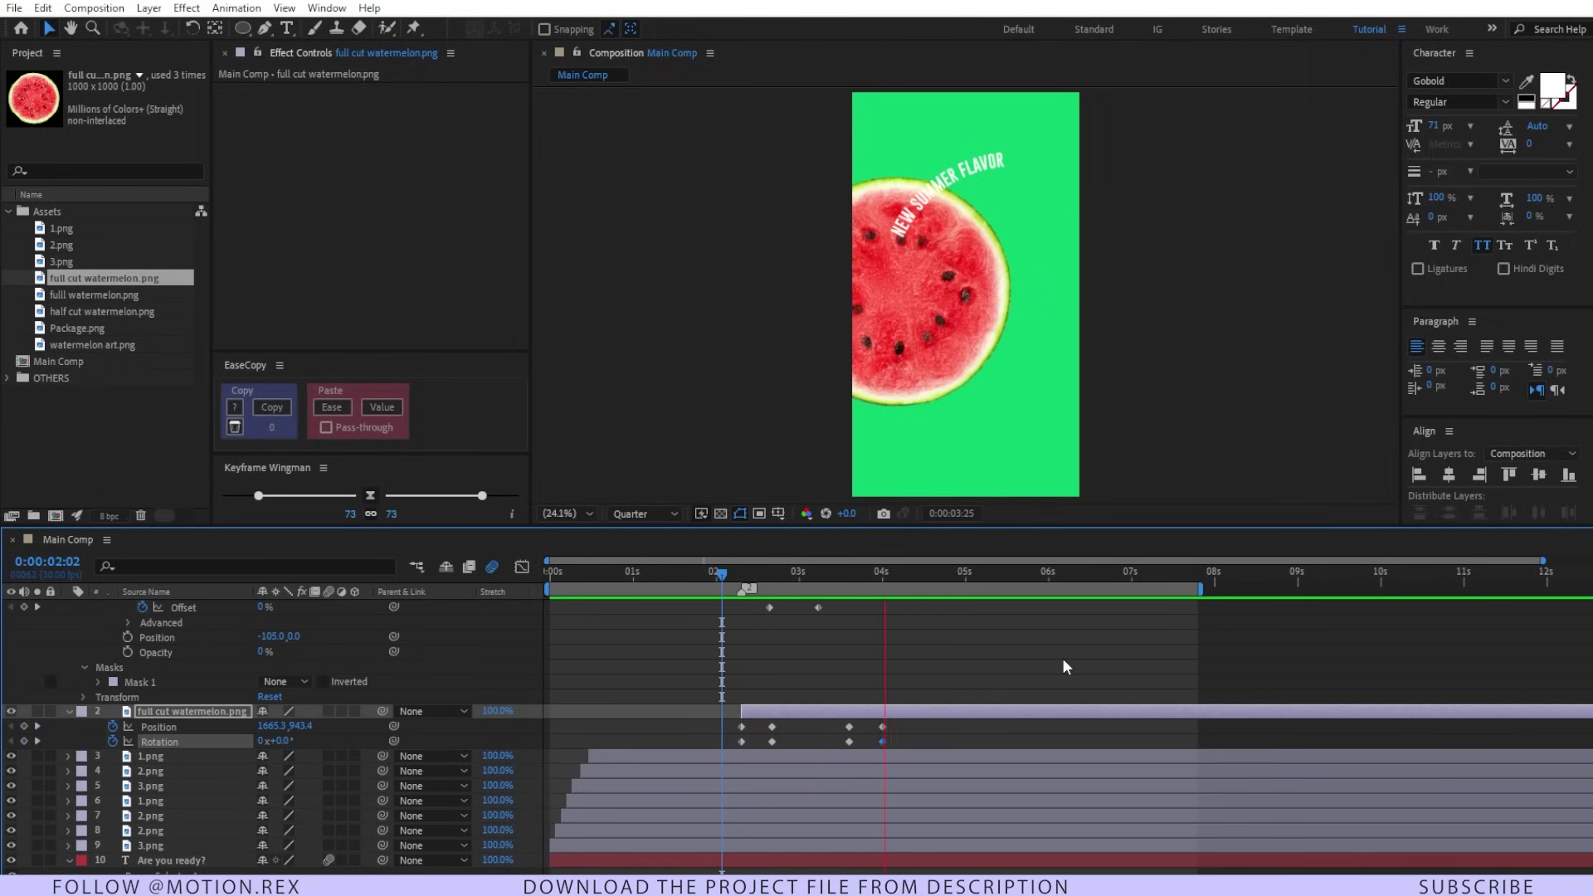
key(space)
click(979, 658)
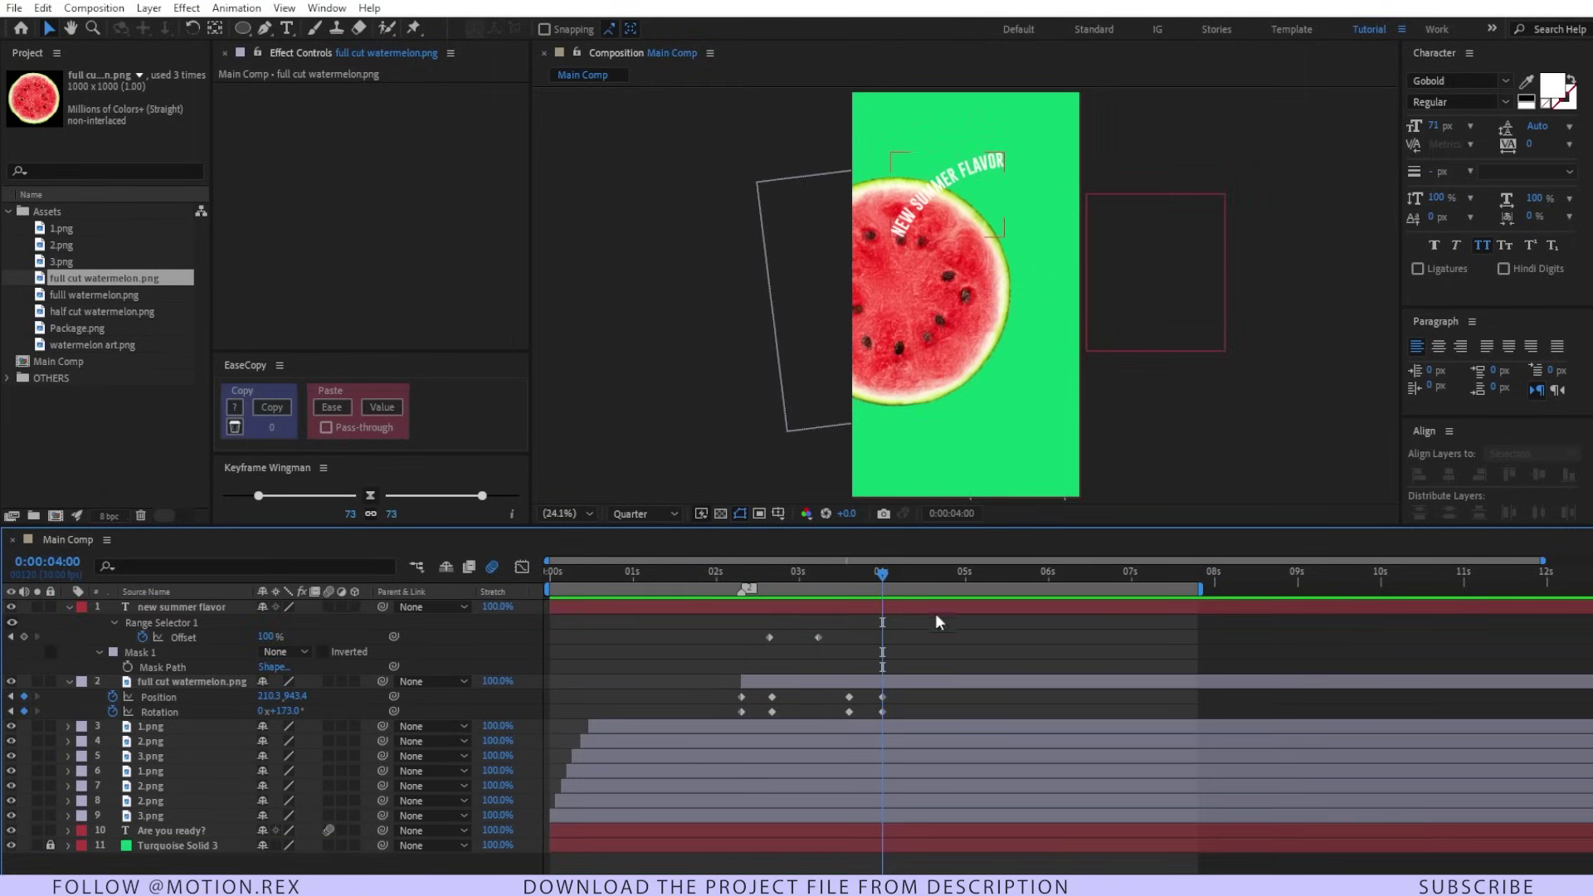
Move the "new summer flavor" layer's circular mask path left at 0:00:04:00 to align it with the rolled watermelon
click(193, 664)
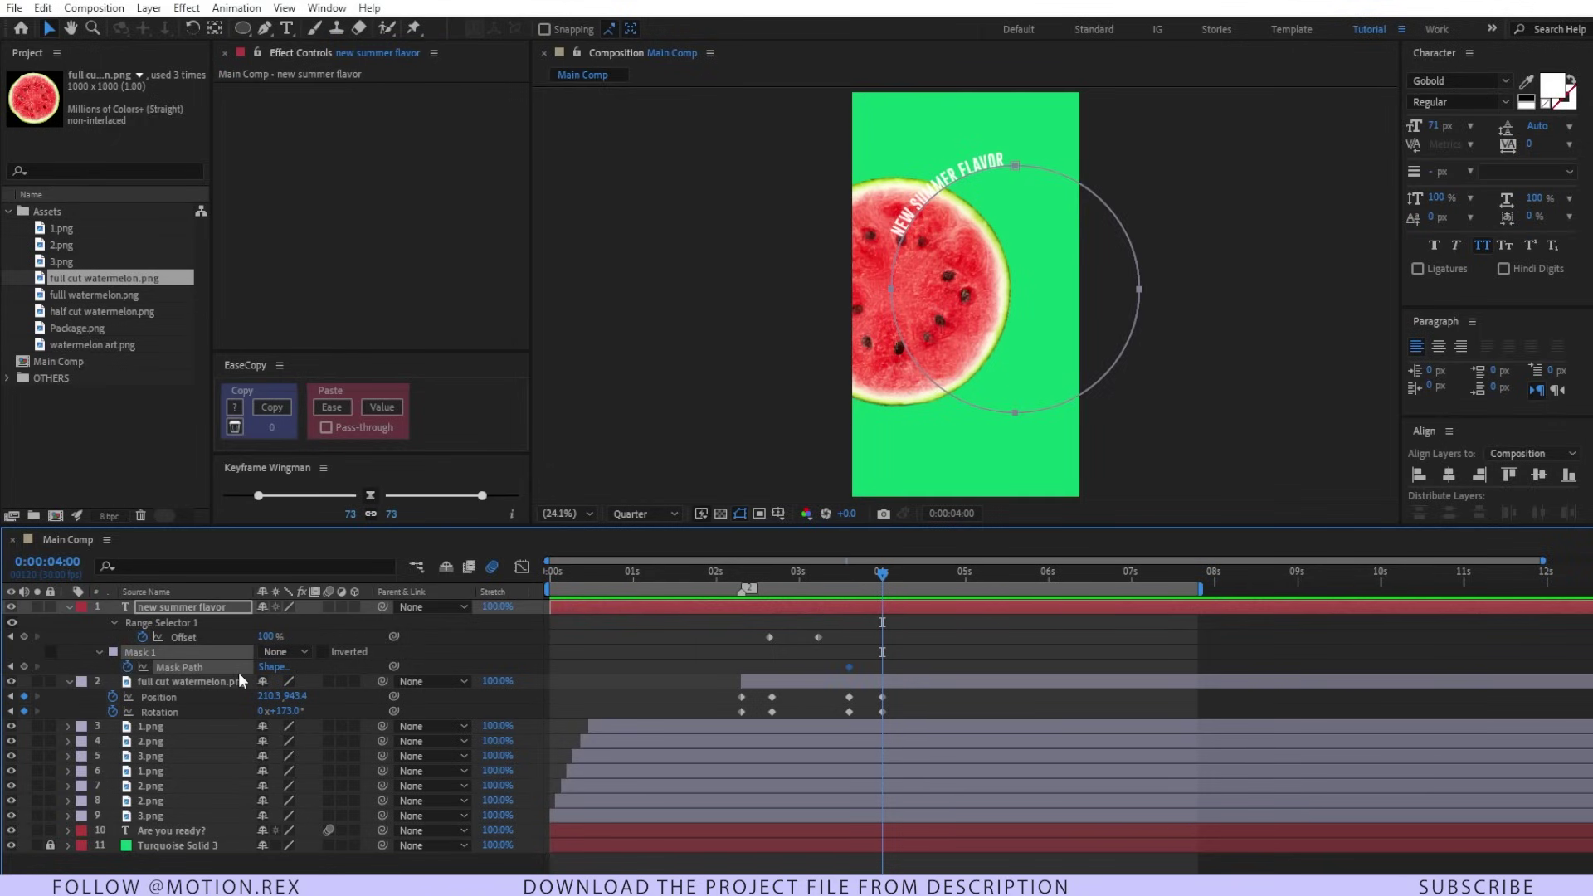
double_click(1014, 413)
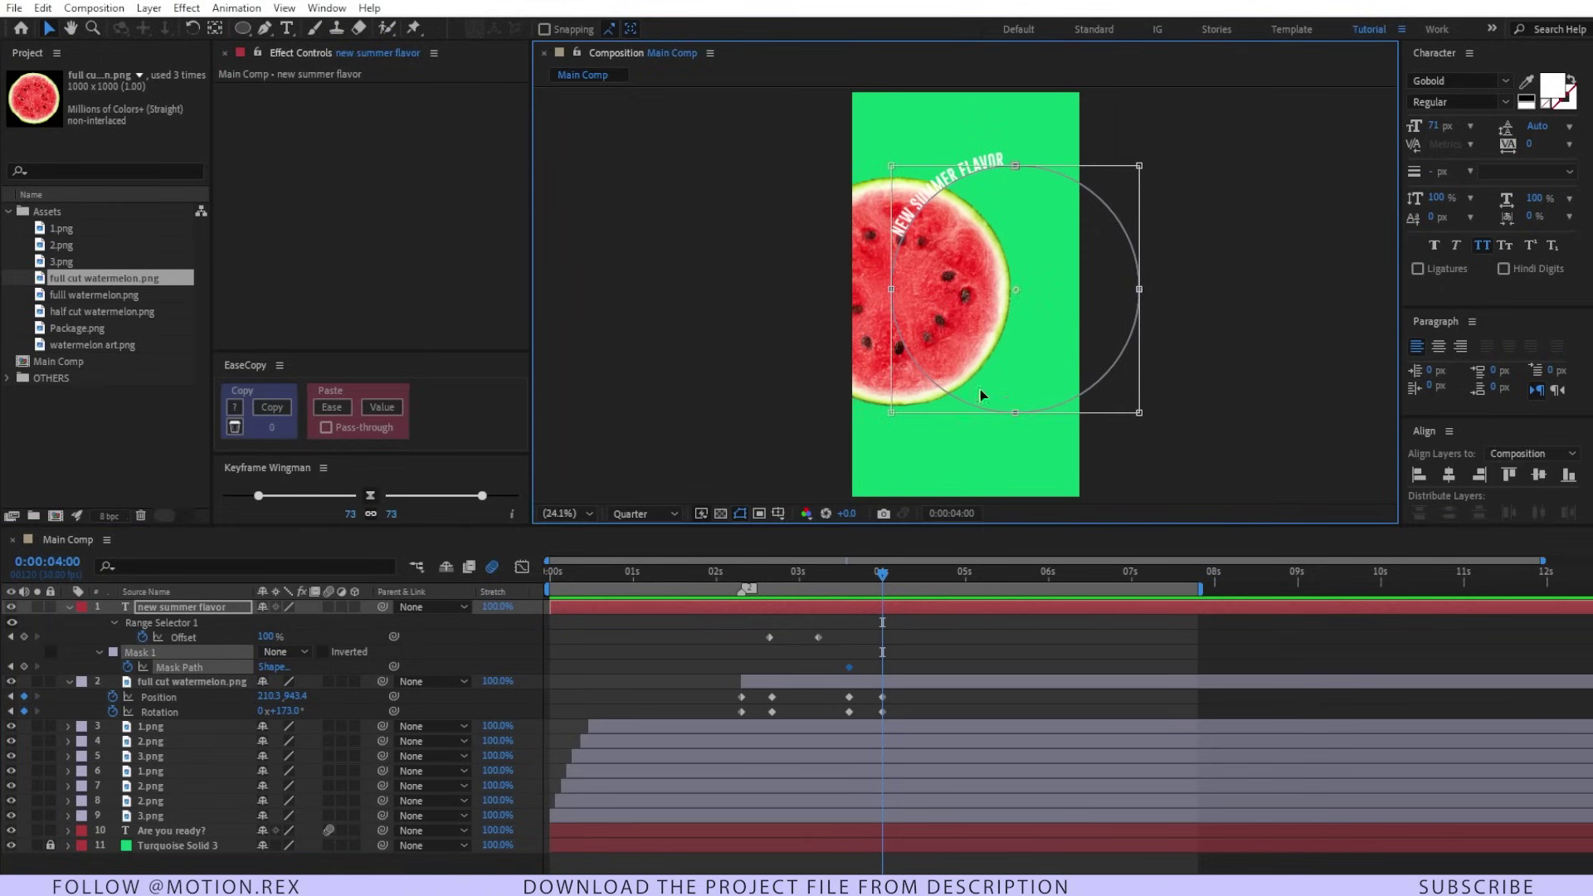
drag(1021, 354, 903, 352)
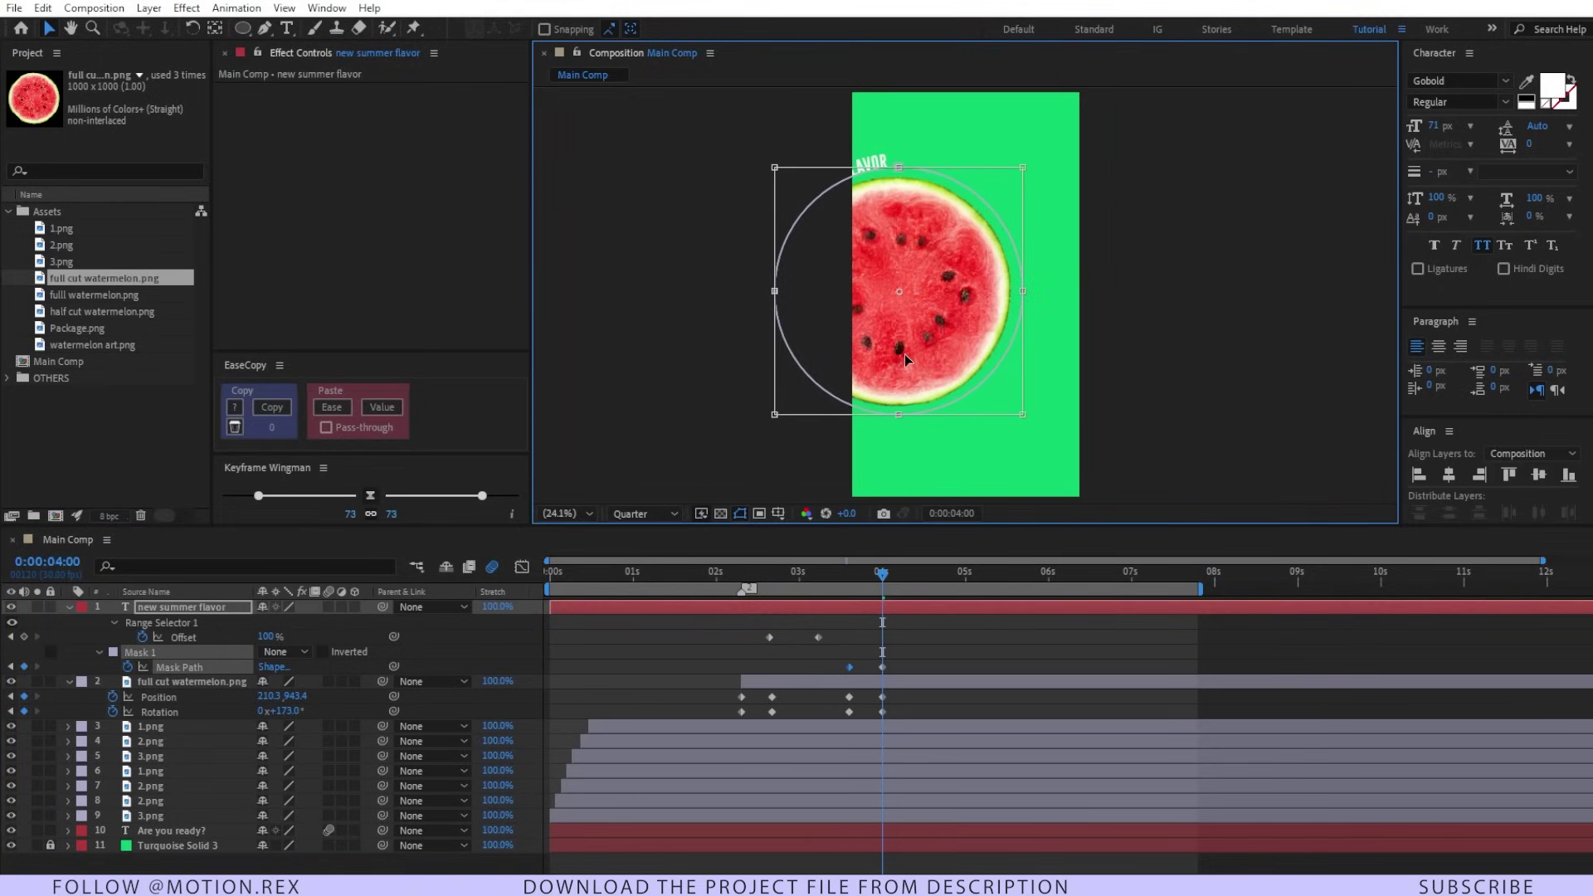
Find the "new summer flavor" layer's First Margin property and keyframe it at 0:00:03:18
click(878, 608)
key(j)
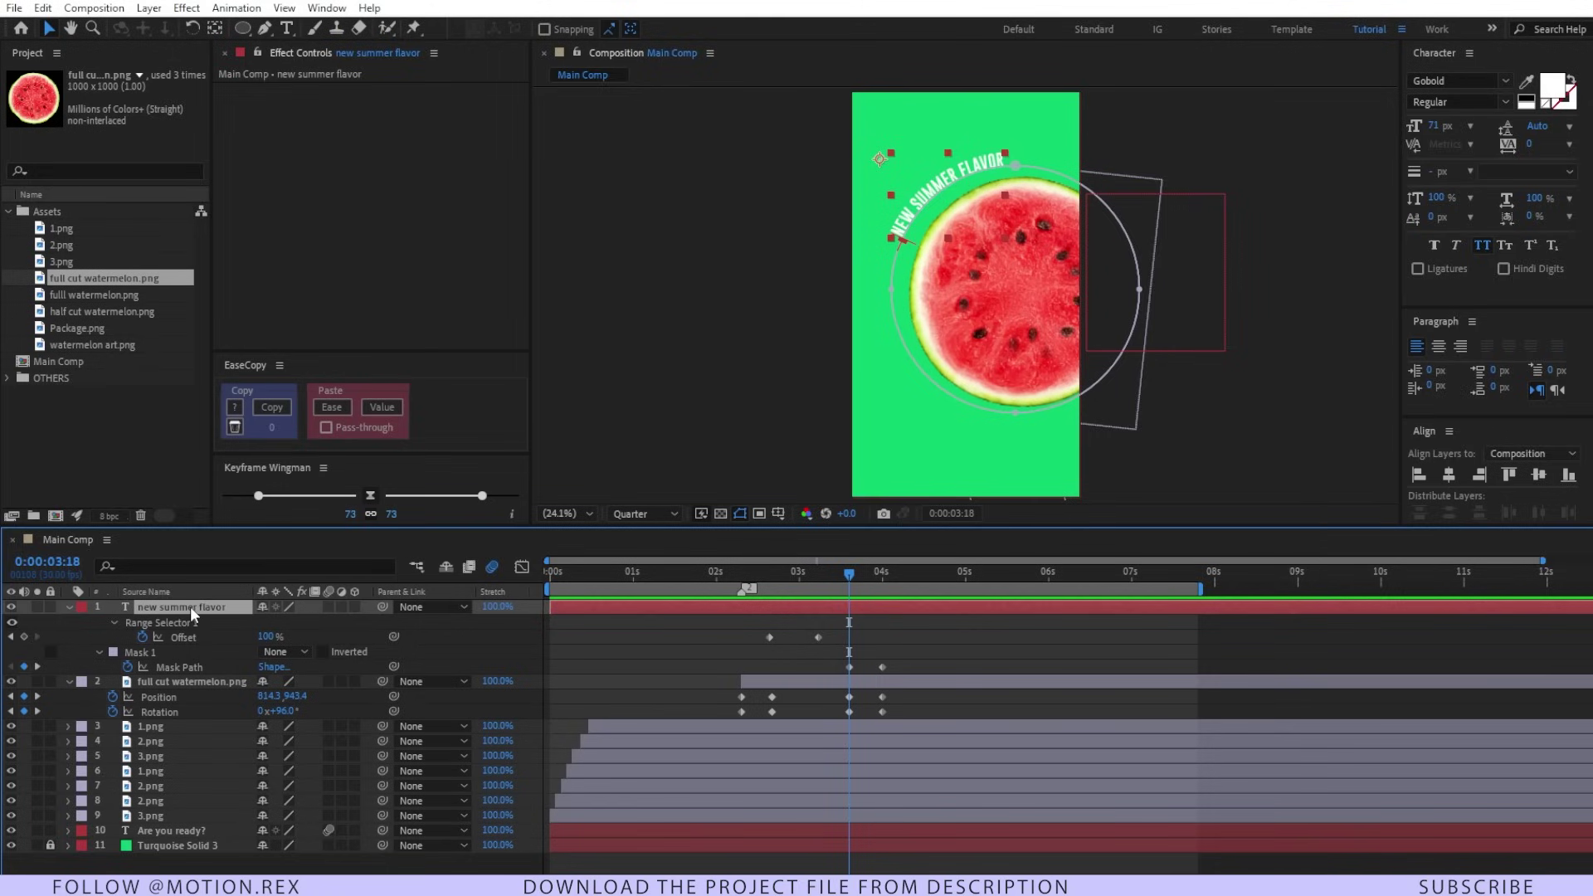
key(ctrl+f)
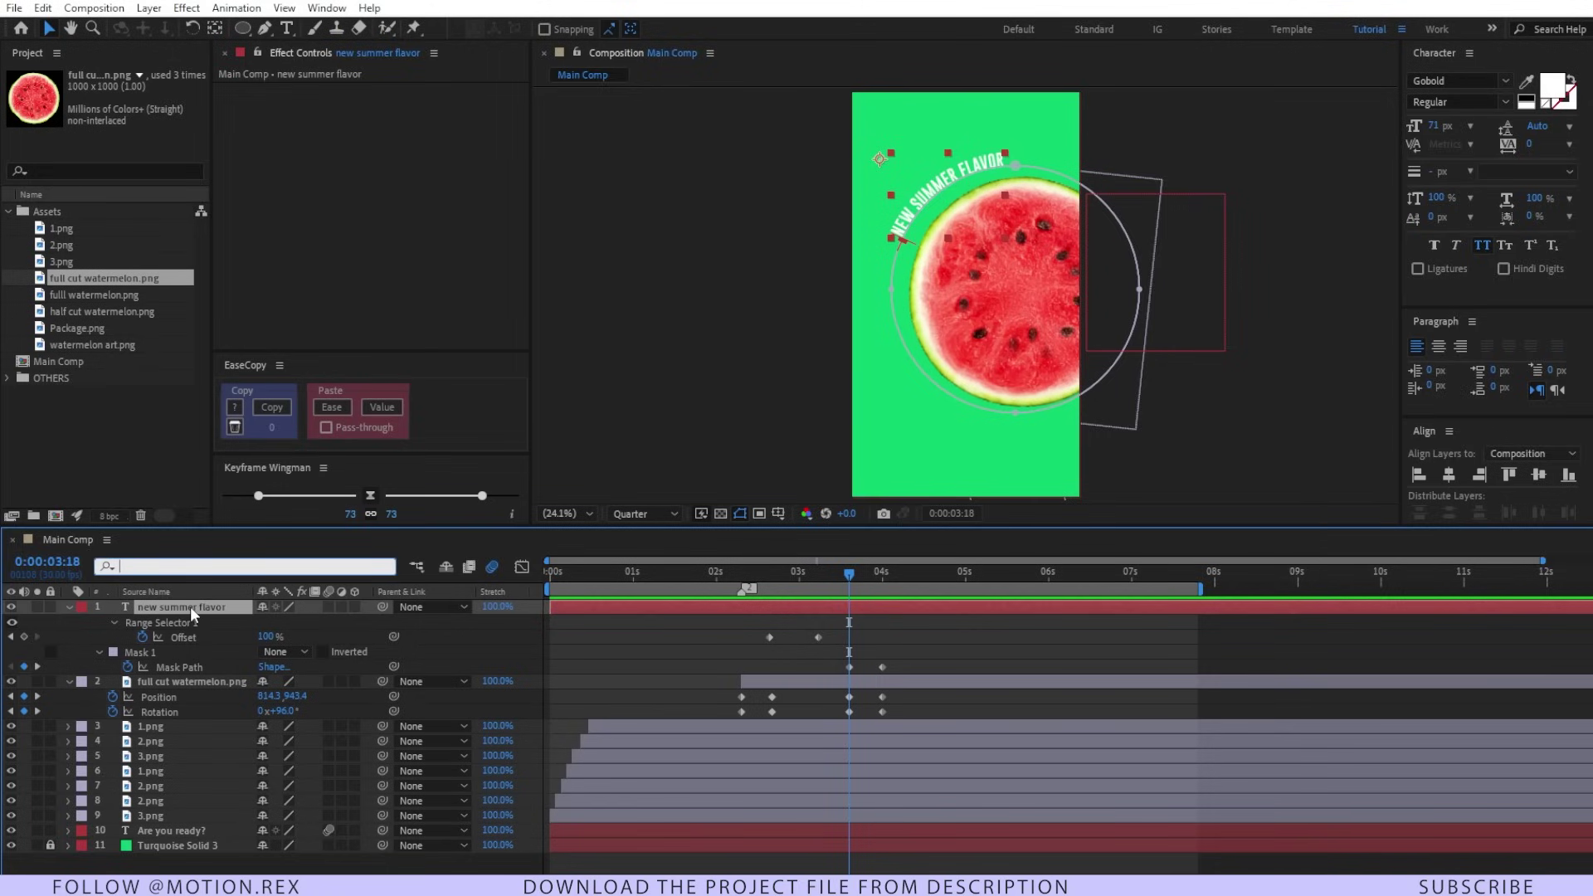
text(margi)
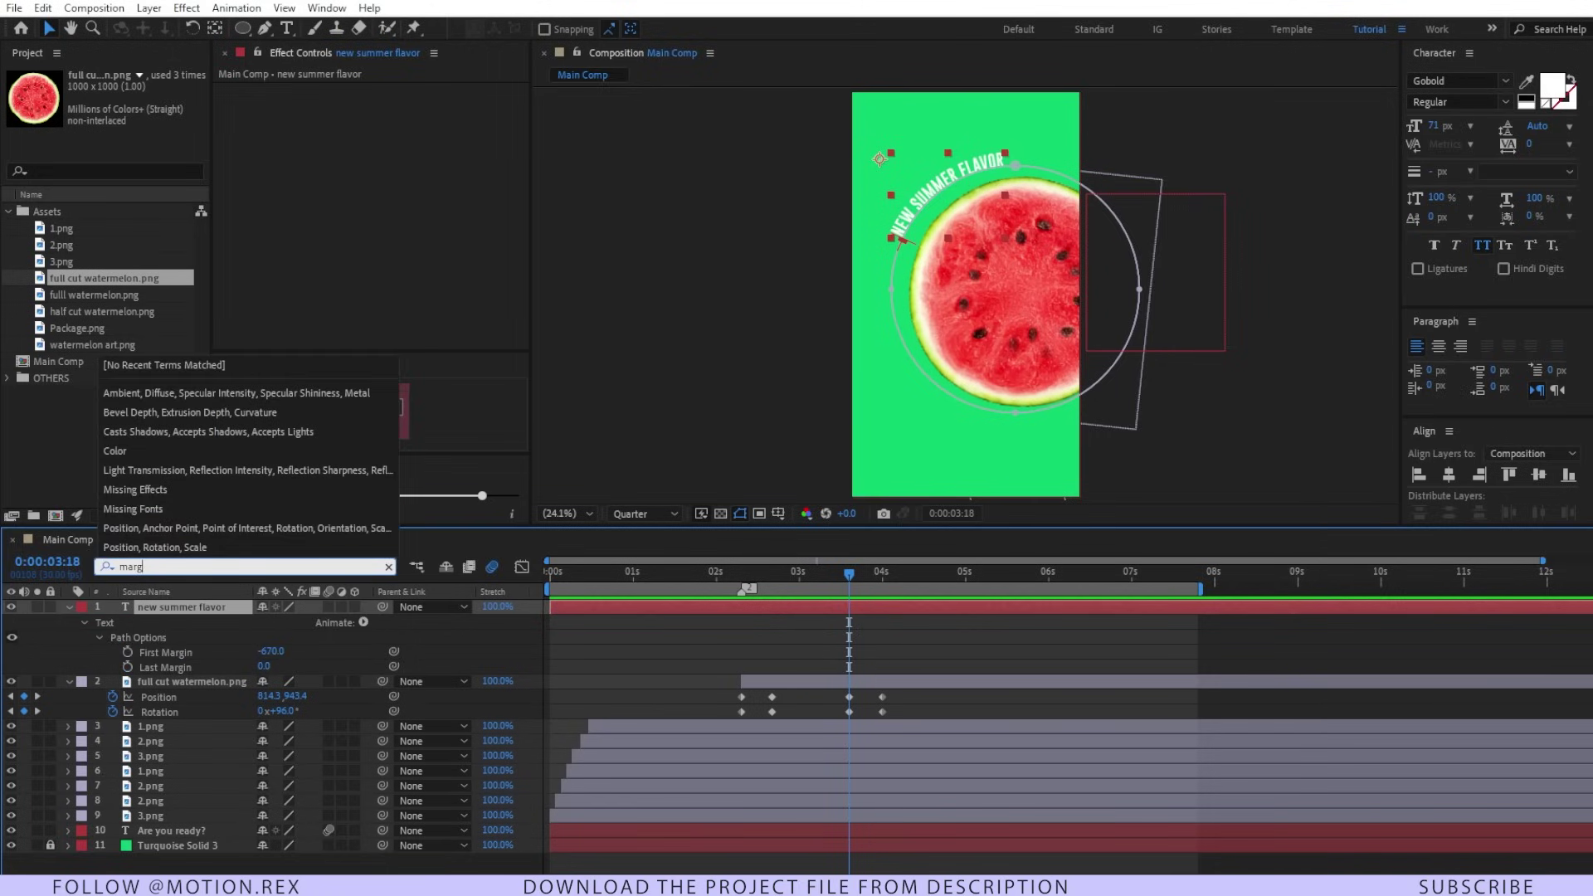
click(130, 658)
click(128, 654)
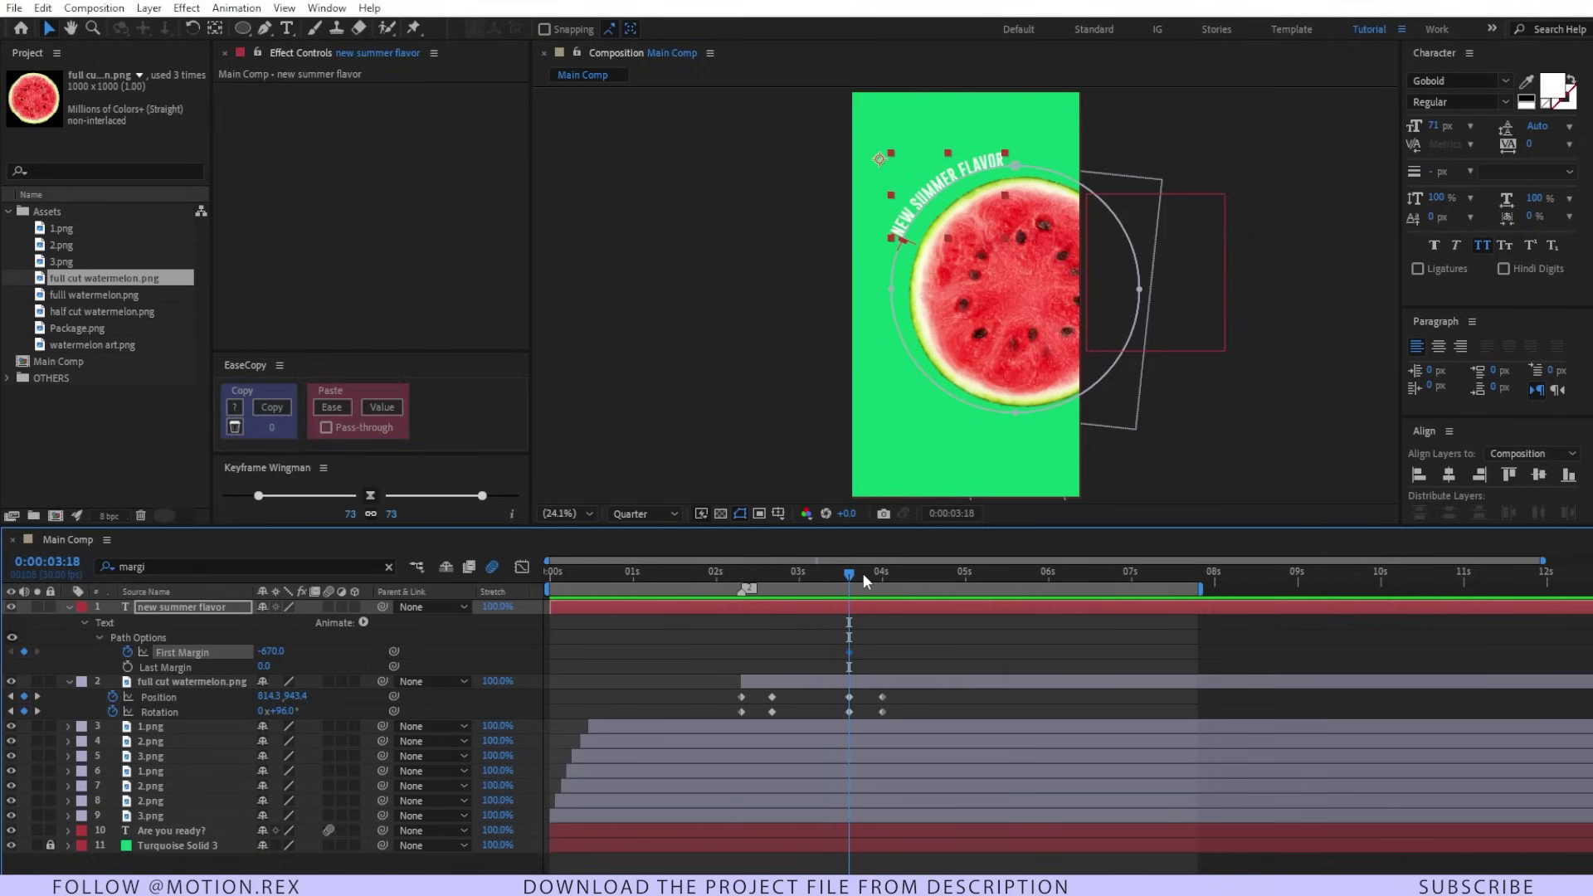
Set the First Margin to 68 at 0:00:04:00 so the text slides to the watermelon's upper-right edge
click(863, 578)
drag(863, 579, 886, 583)
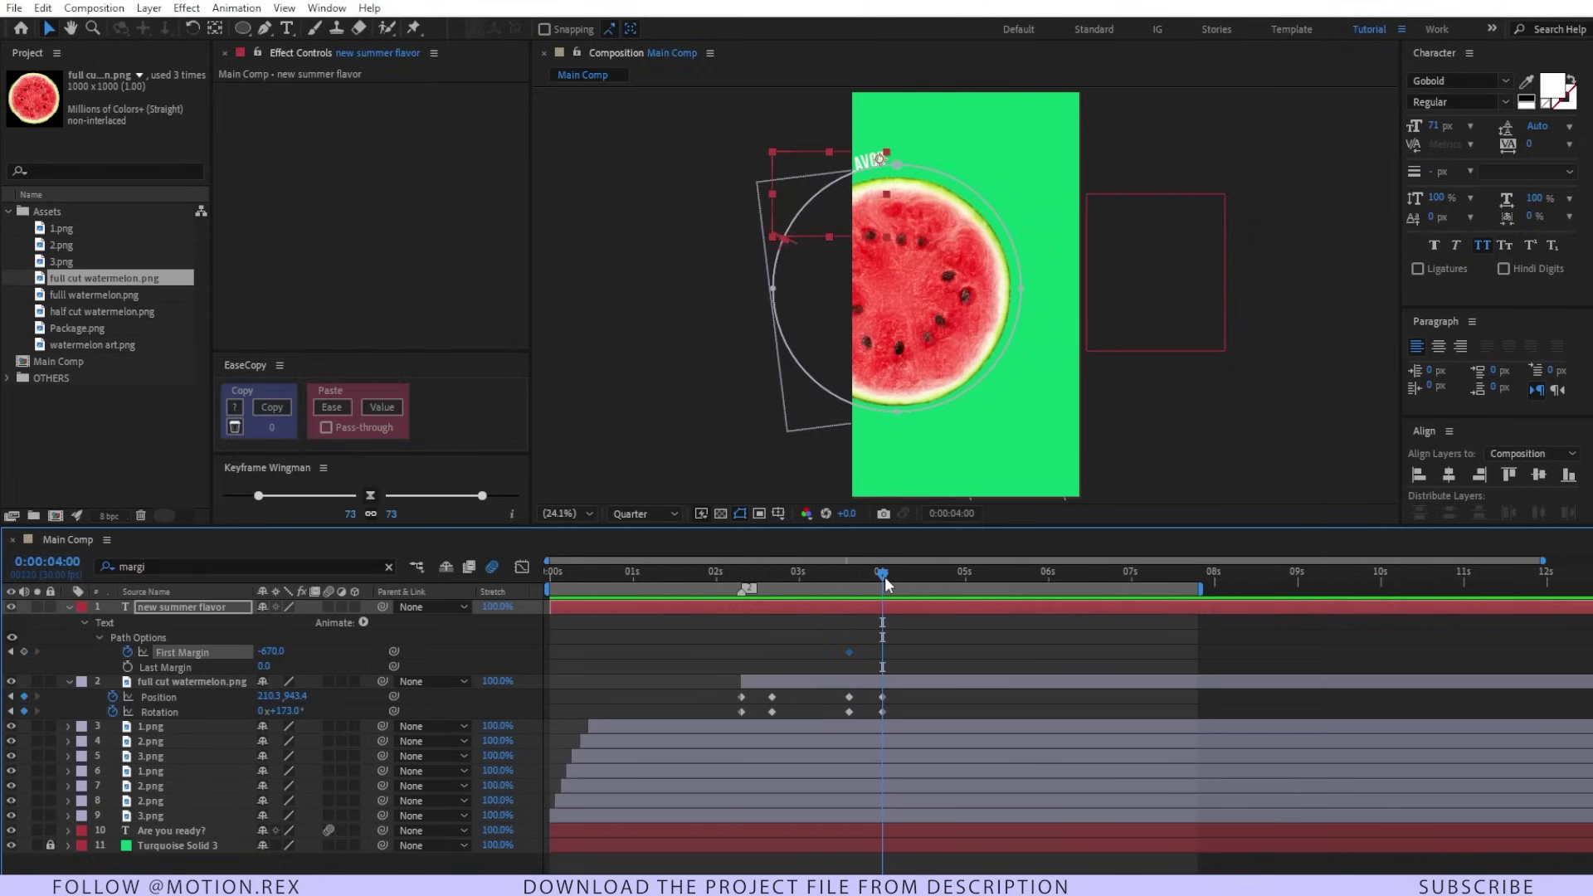
drag(271, 652, 962, 697)
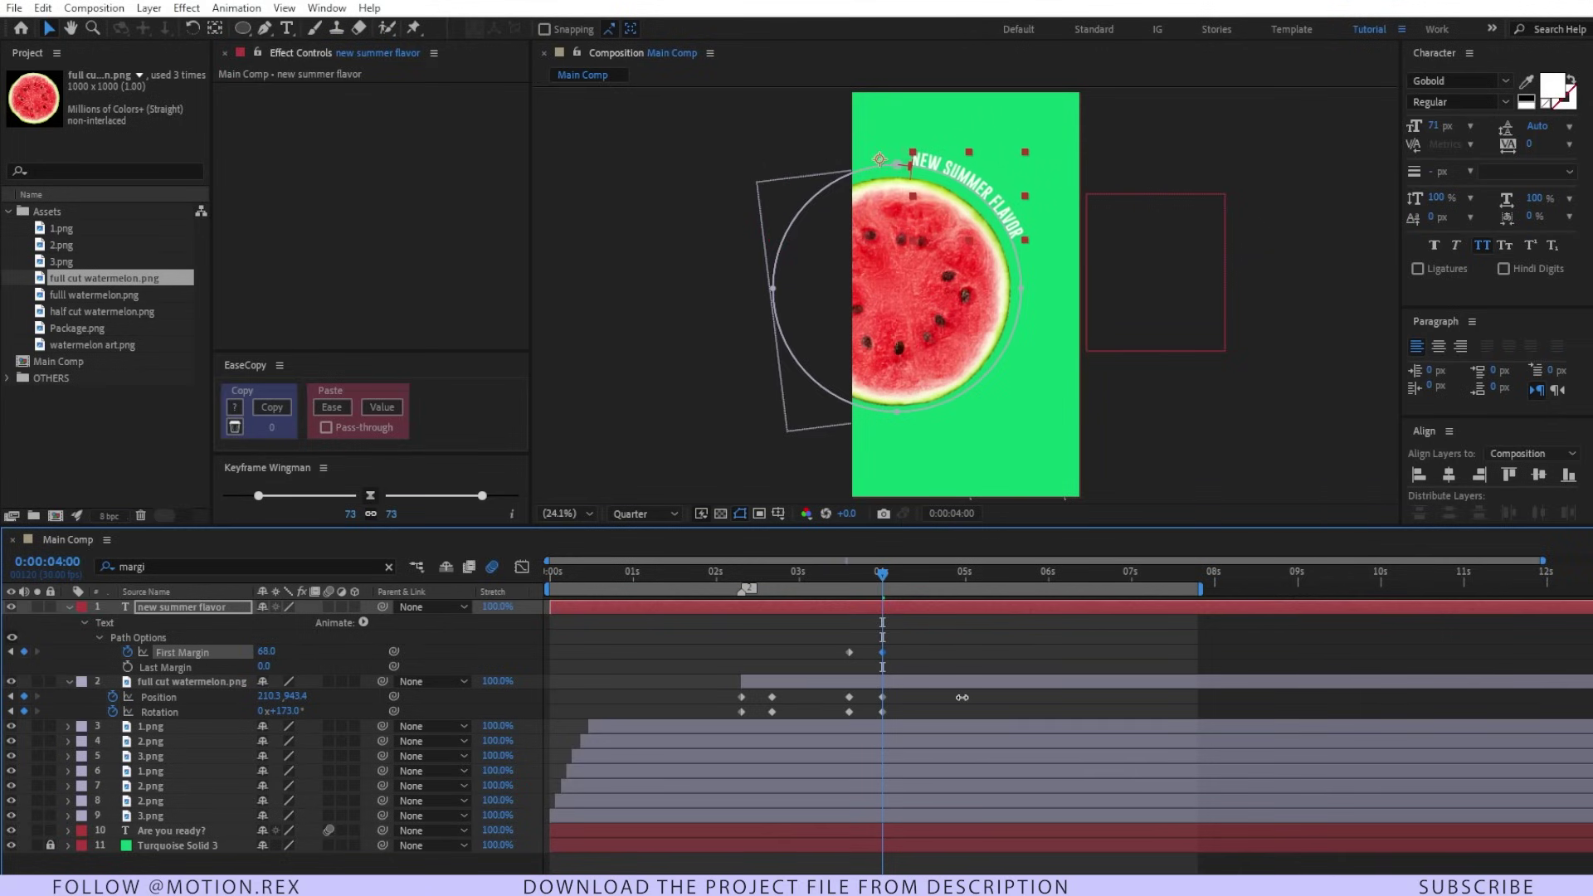
click(912, 669)
Reveal the keyframes of the text and full cut watermelon layers, shift the First Margin keyframes earlier, and preview the timing
click(844, 610)
key(u)
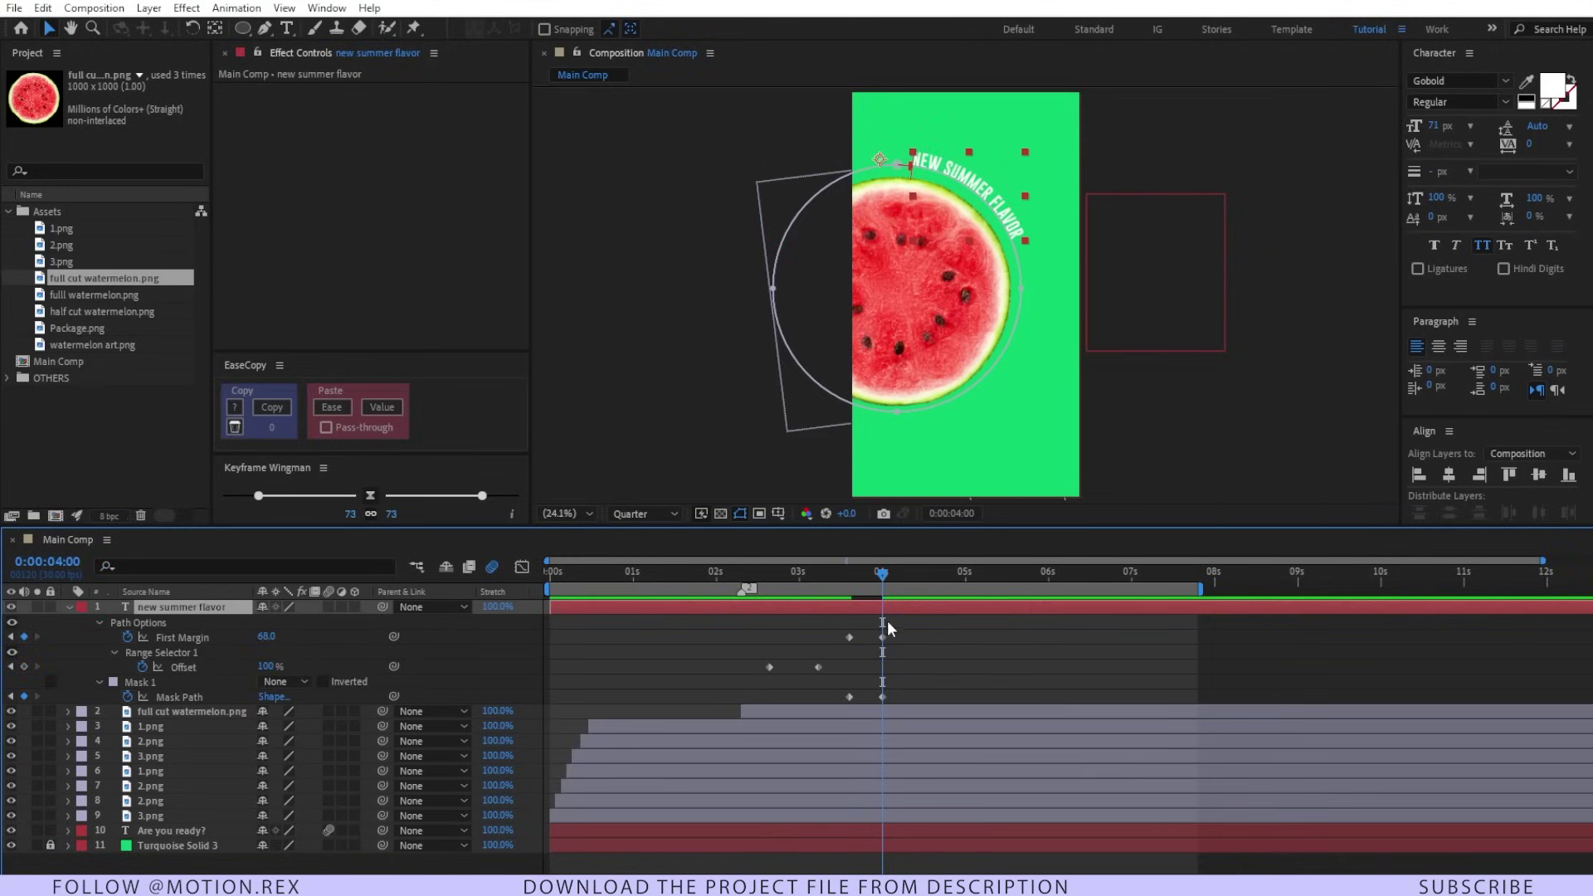
click(864, 711)
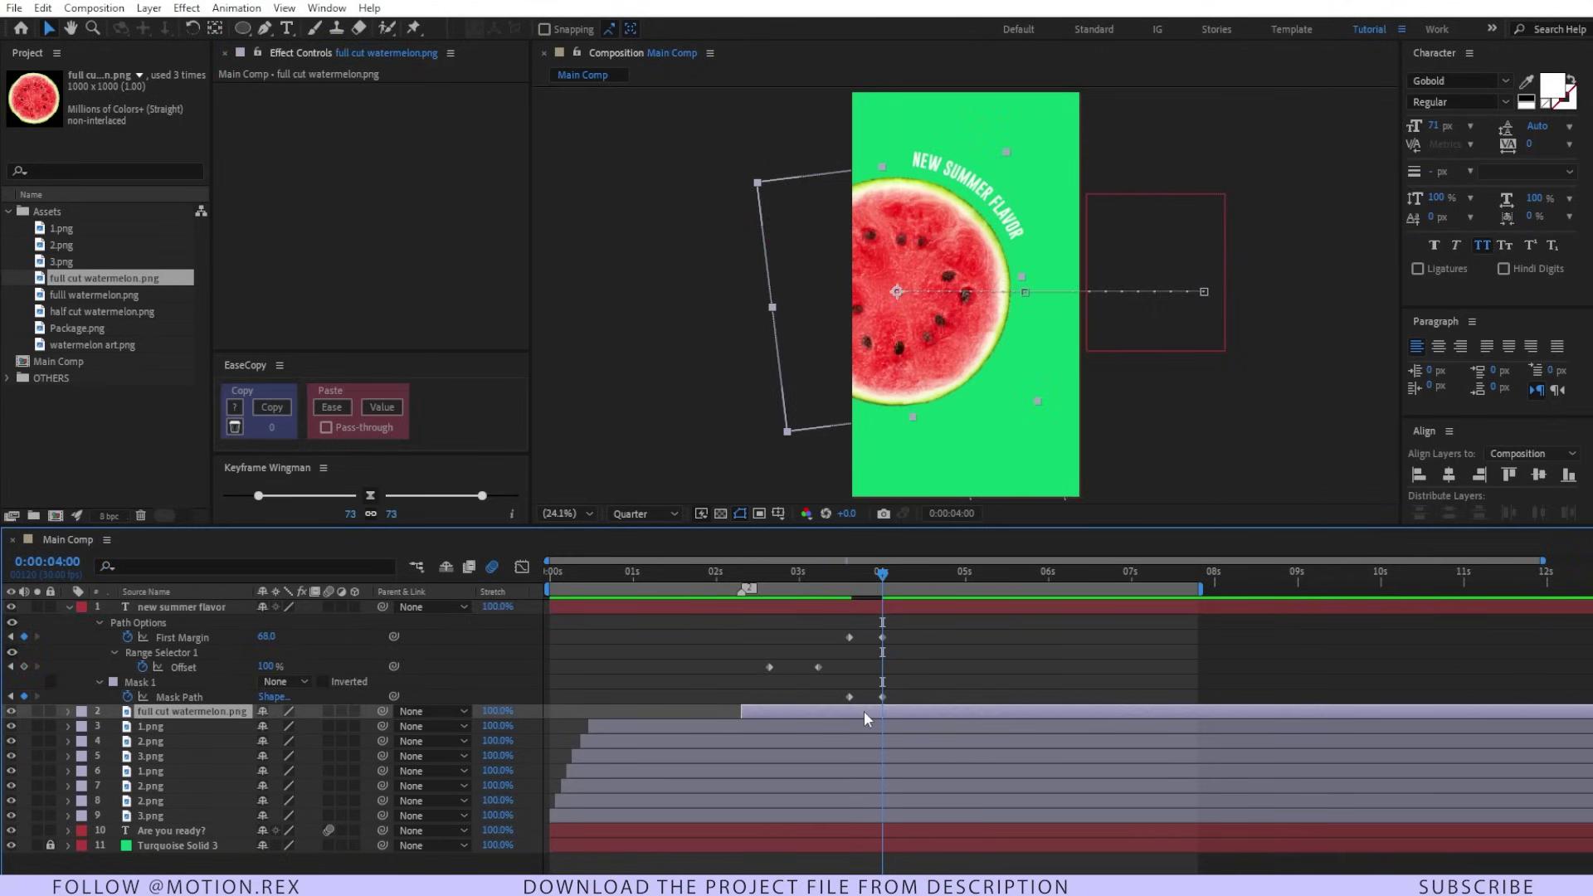
key(u)
click(956, 681)
drag(925, 632, 803, 637)
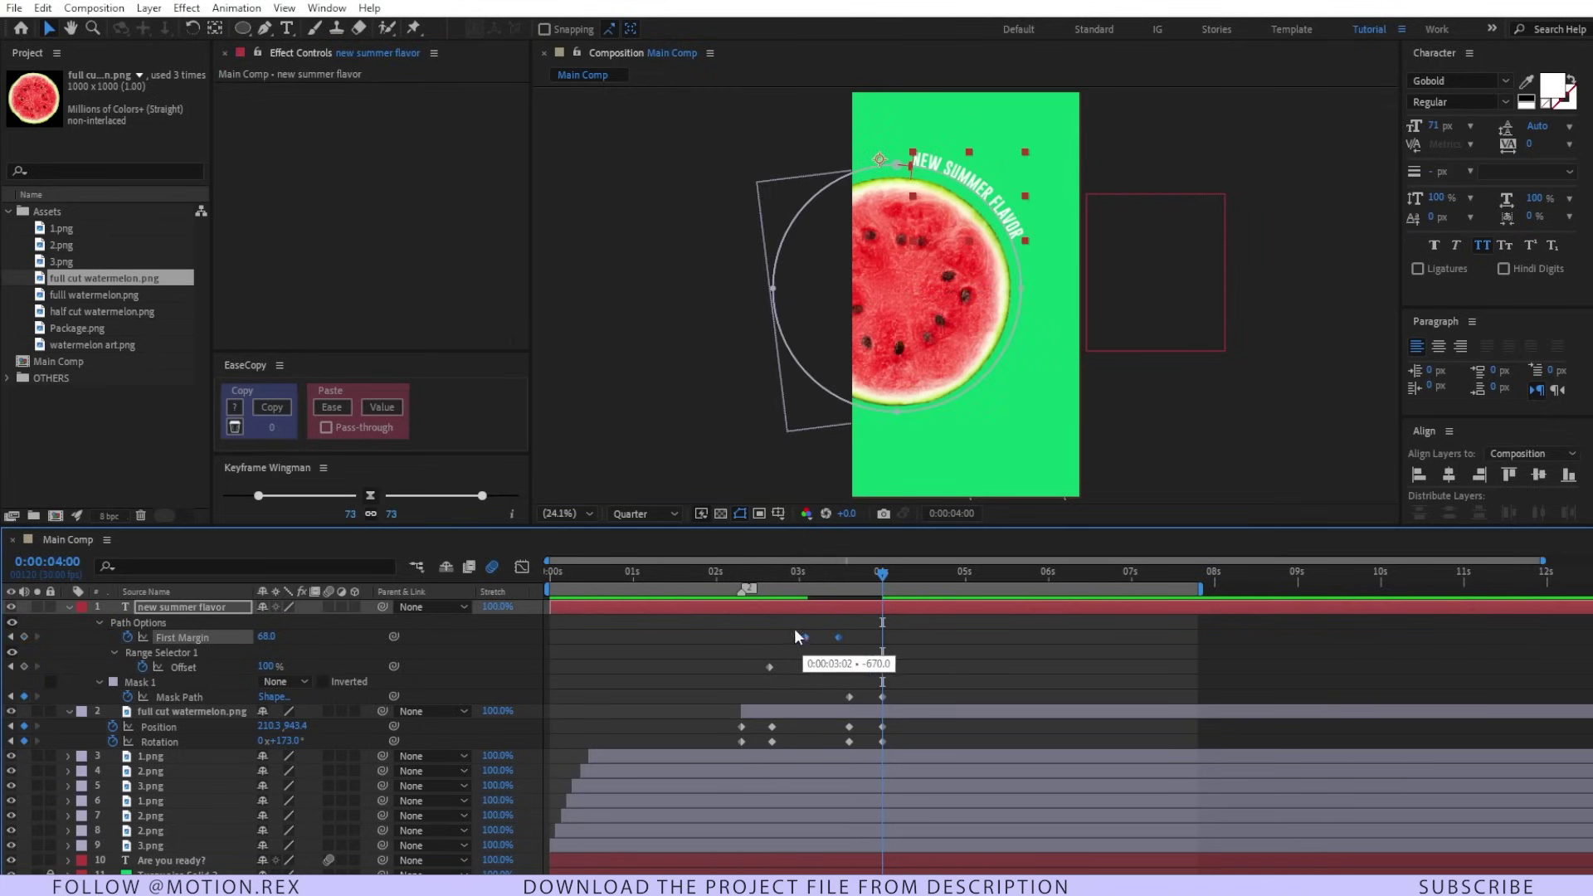
click(777, 573)
key(space)
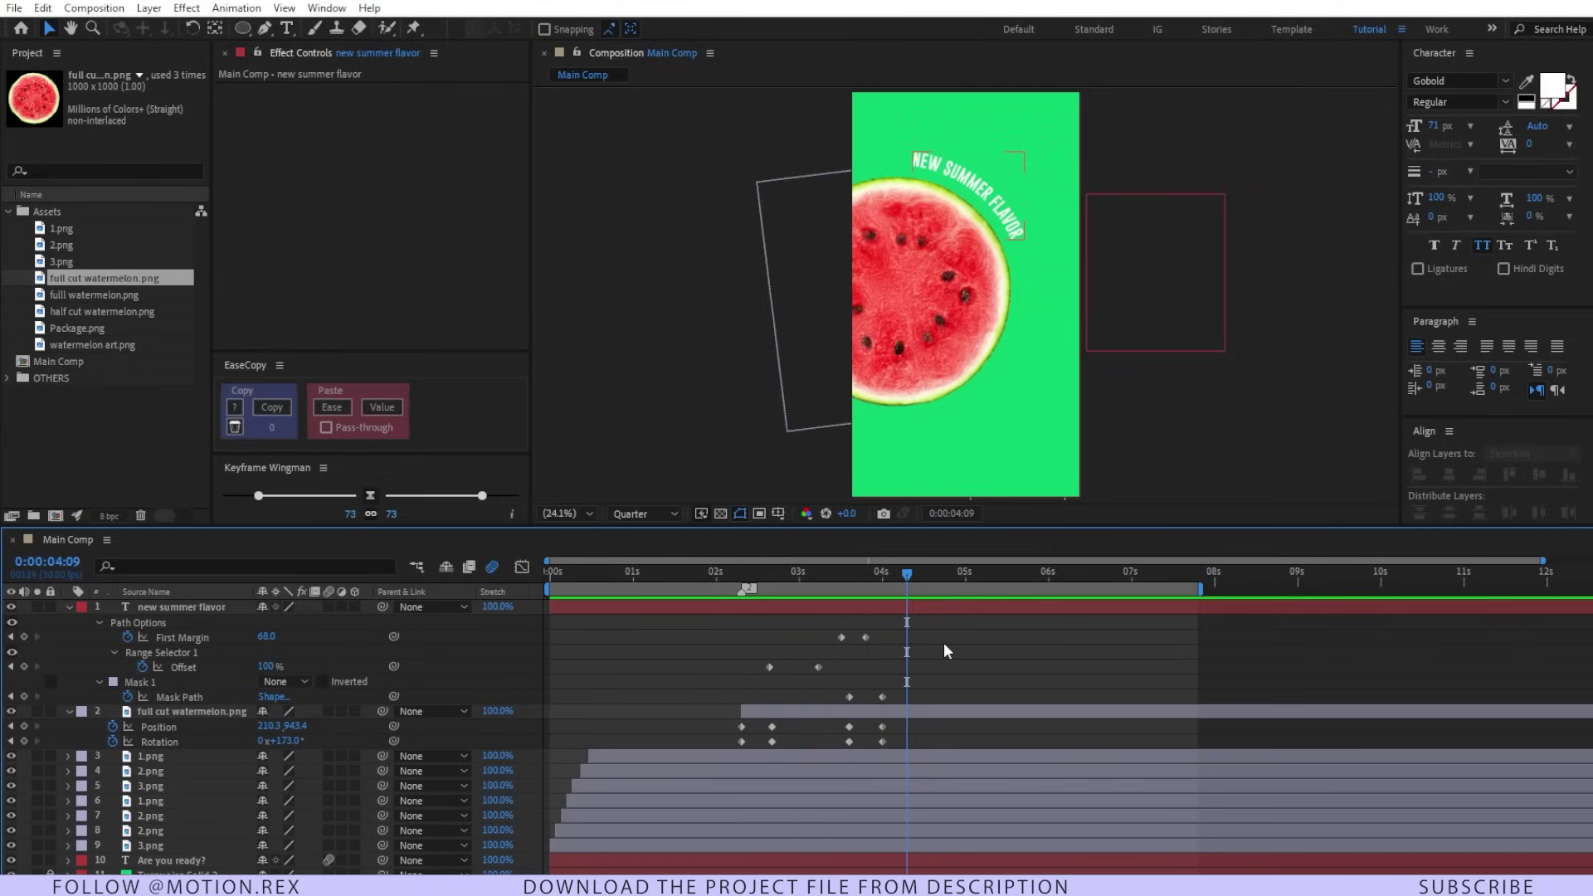
Duplicate the "new summer flavor" layer and change the copy's text to "amazing taste"
click(906, 611)
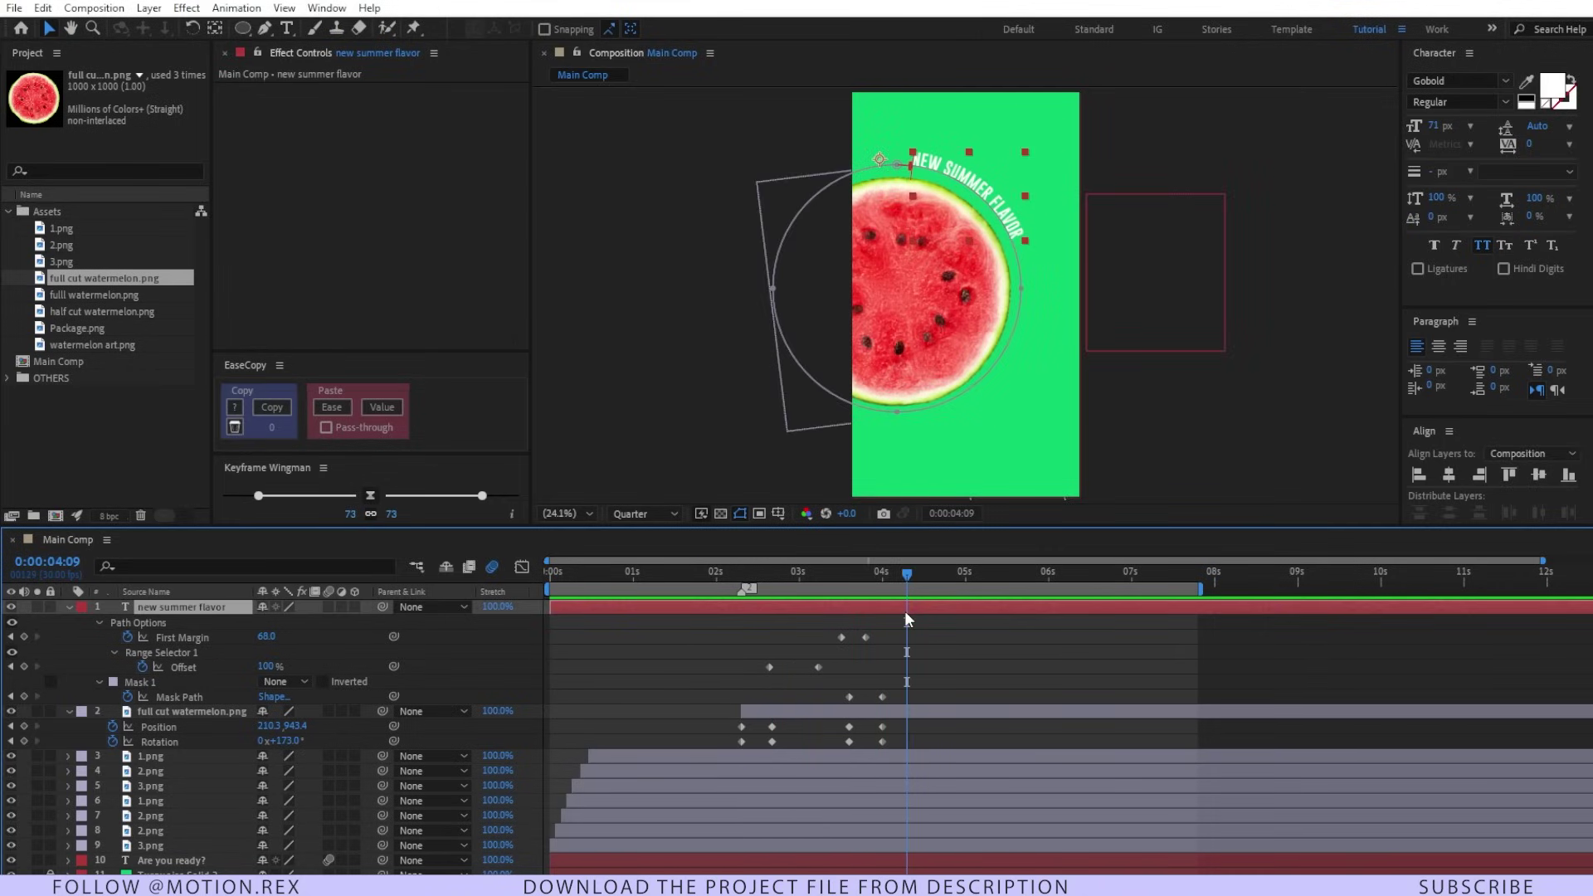
key(ctrl+d)
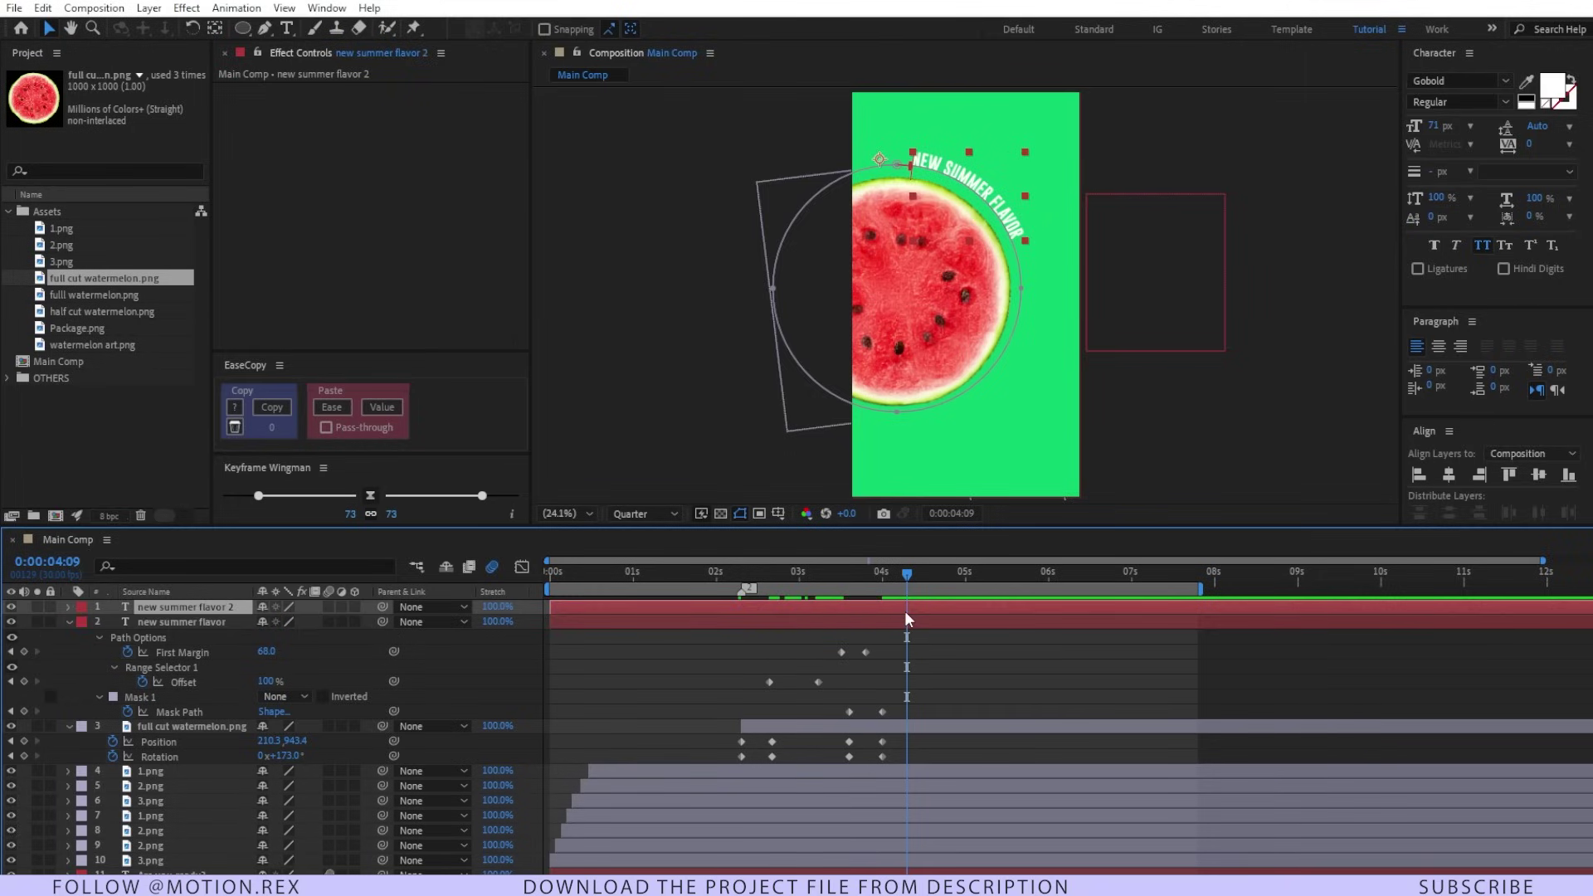
drag(908, 574, 929, 578)
key(ctrl+t)
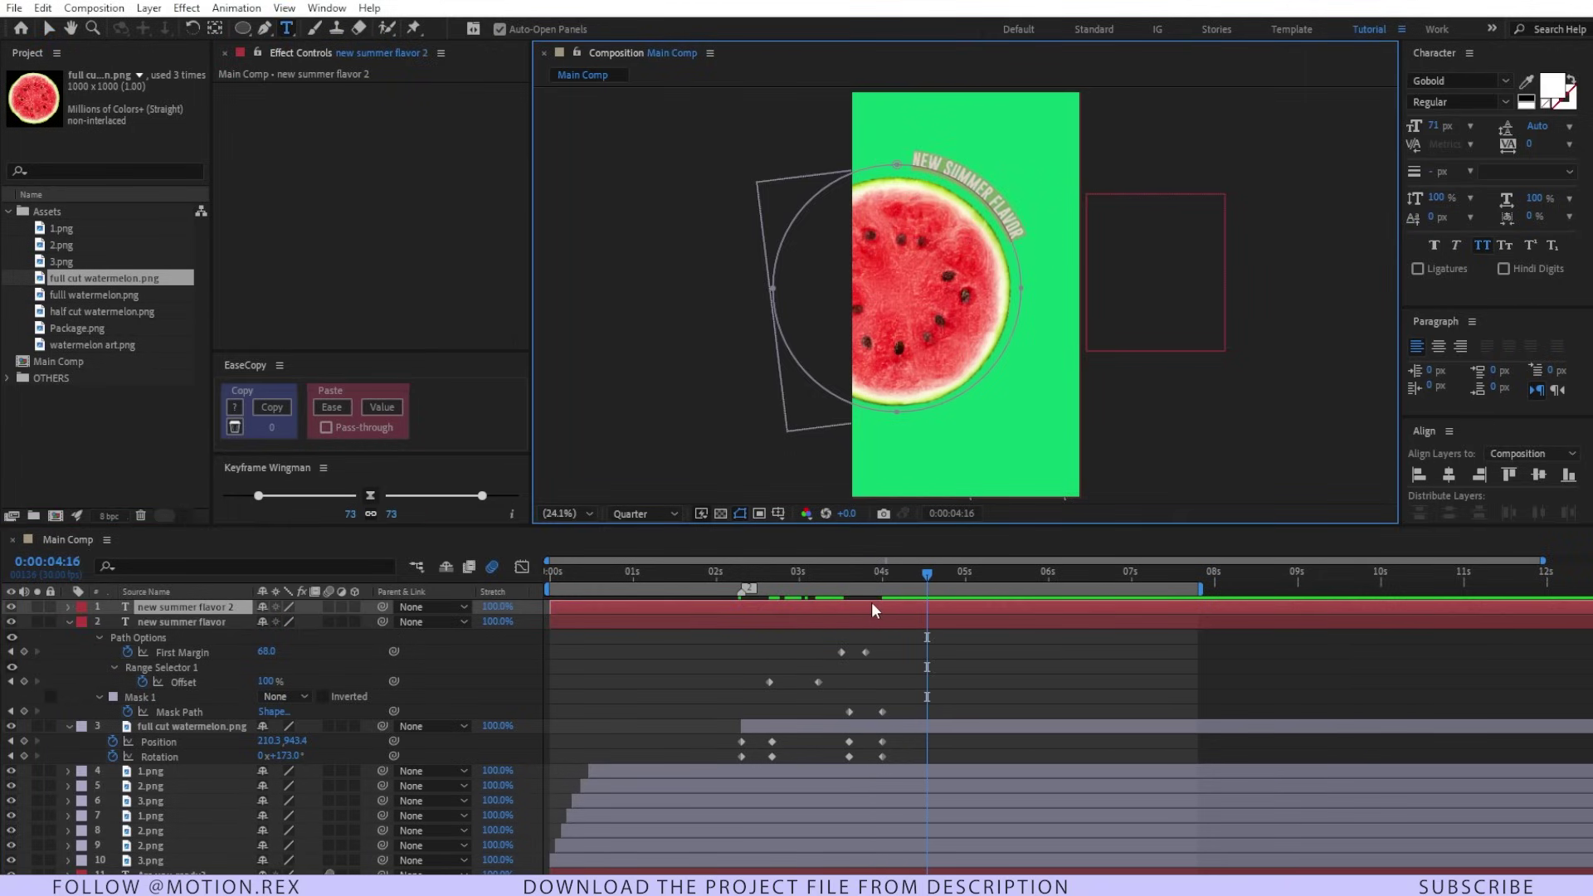
text(ama)
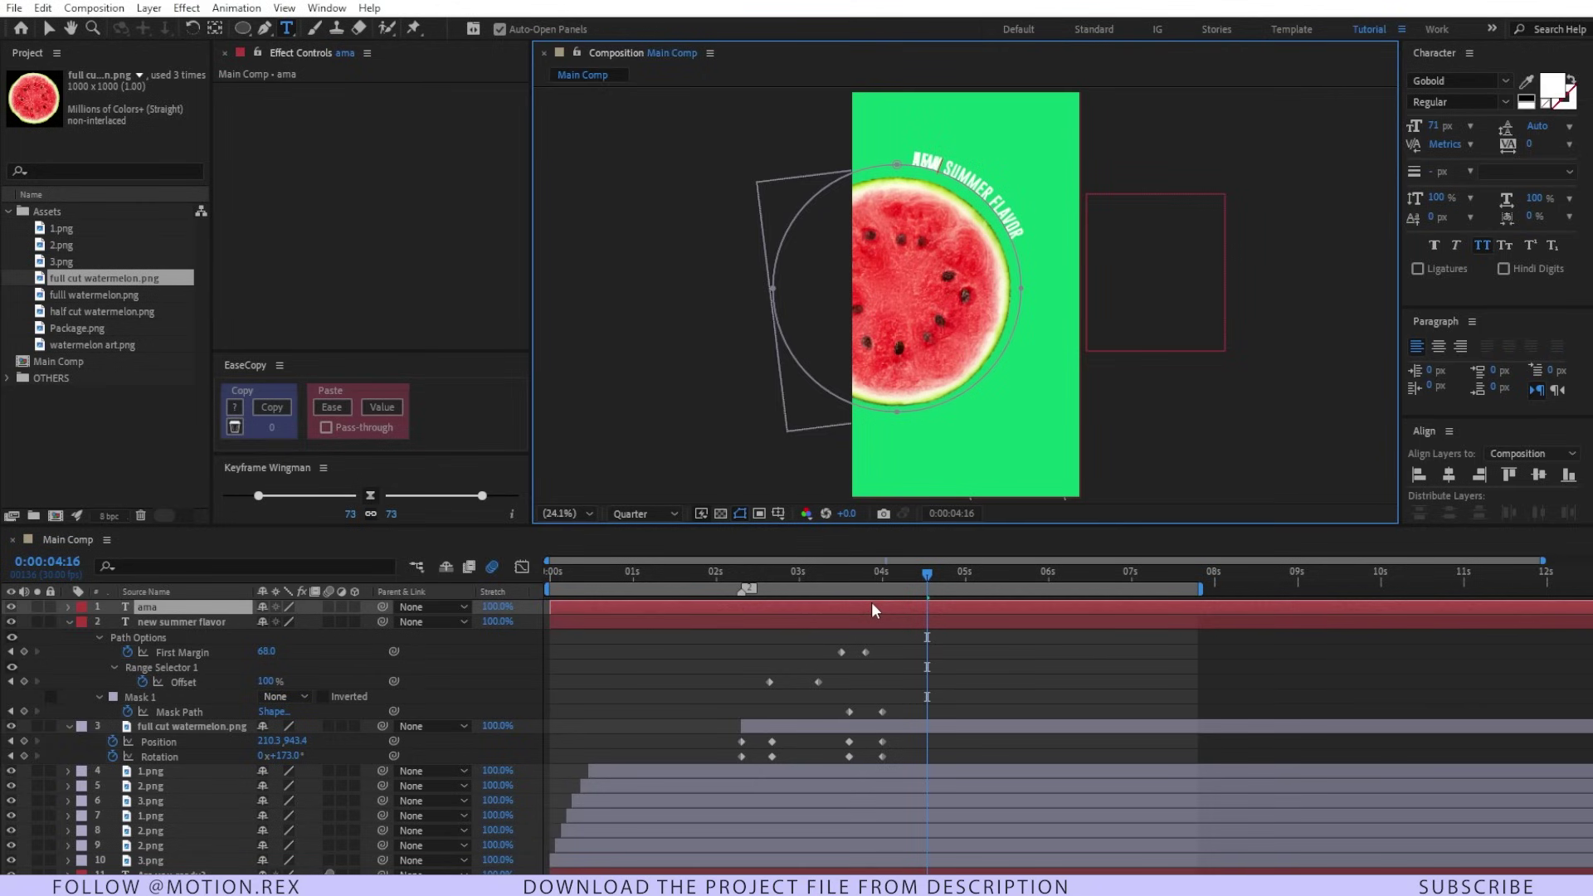
text(zing taste)
Trim the end of "new summer flavor" and the start of "amazing taste" to 0:00:03:22, and preview the text swap
mouse_move(869, 571)
mouse_down()
mouse_move(807, 588)
mouse_move(859, 586)
mouse_up()
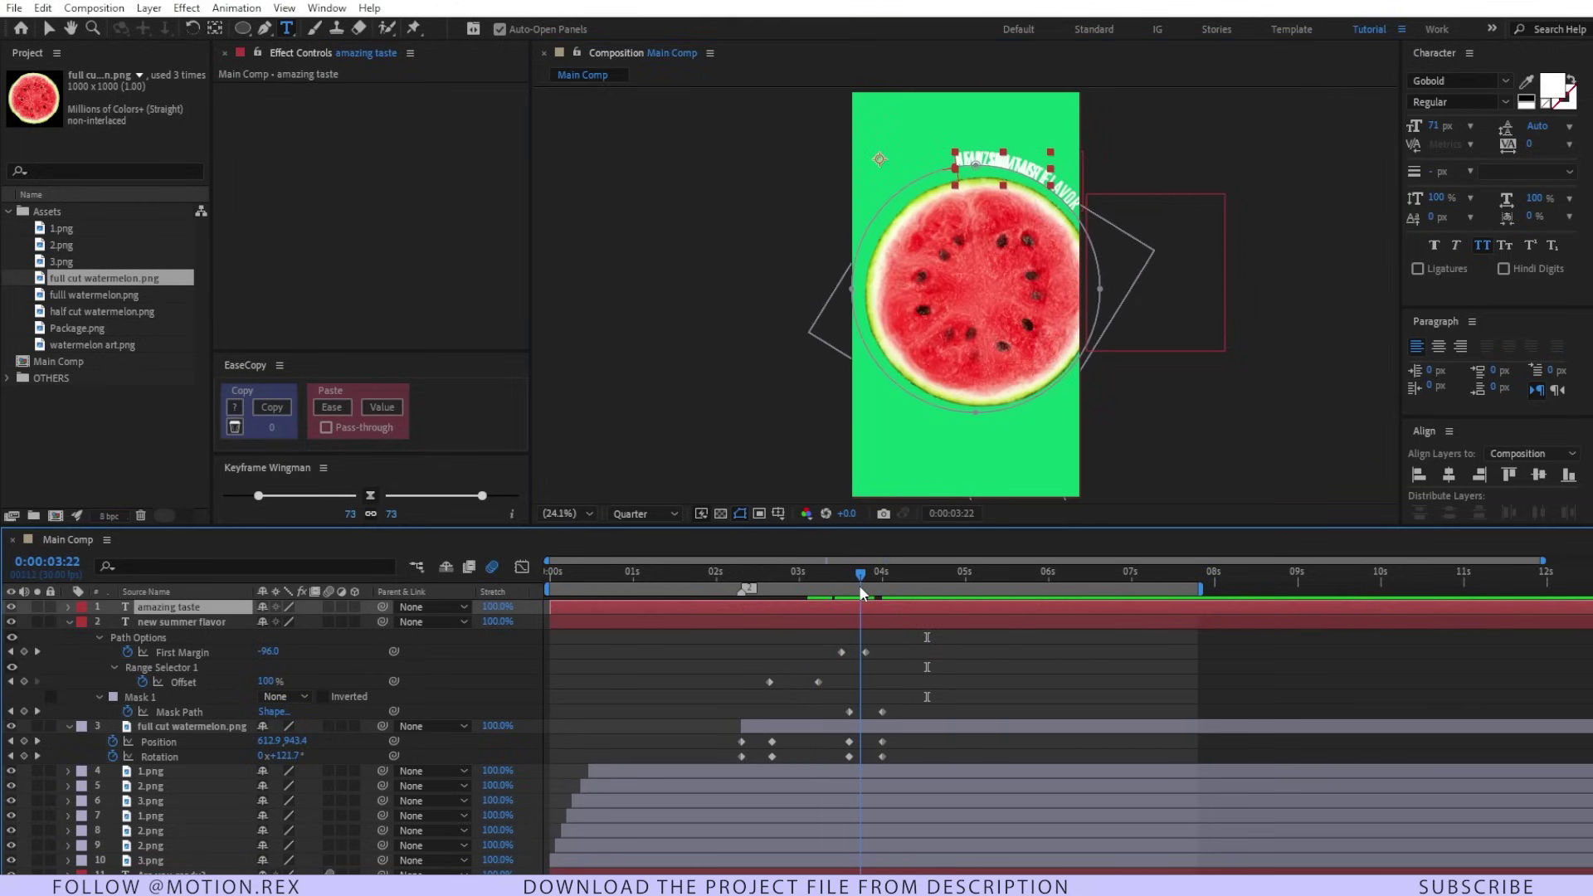
click(861, 620)
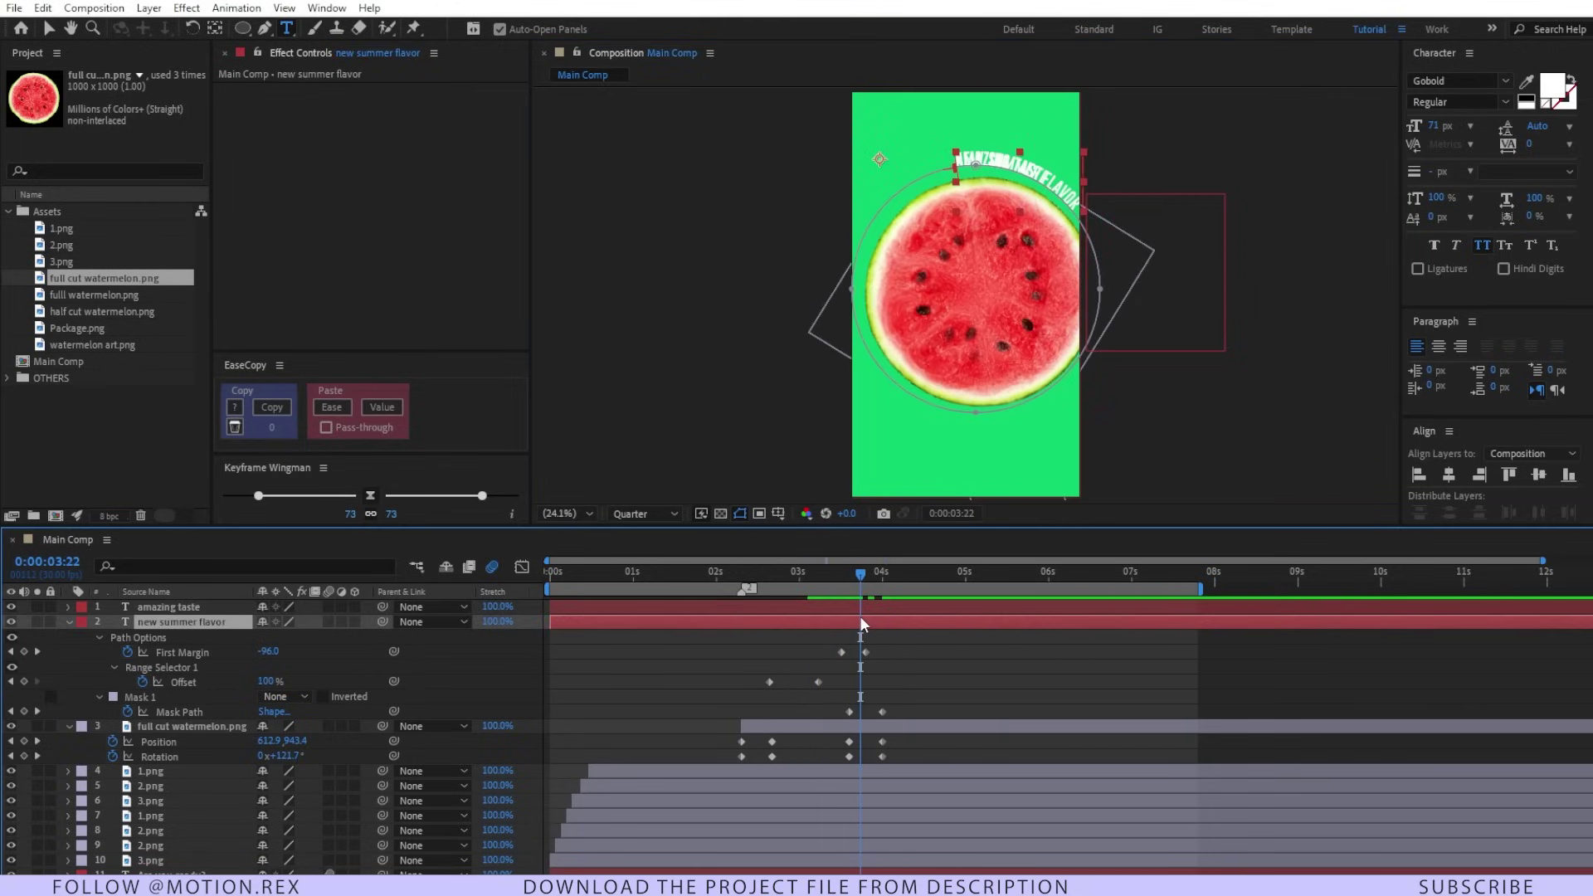
key(alt+bracketright)
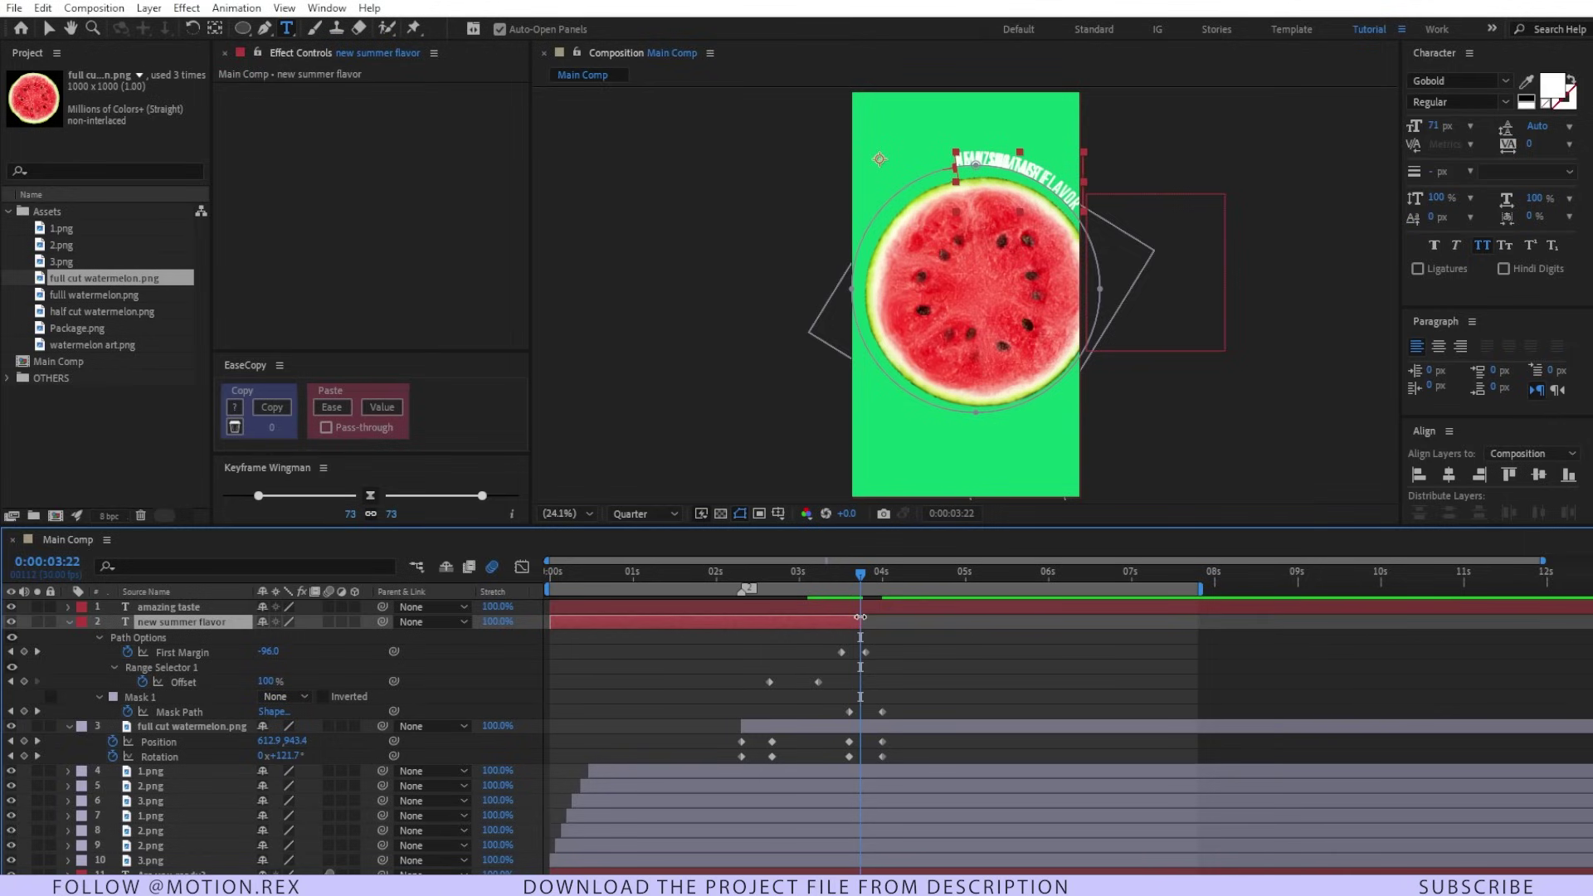
click(876, 608)
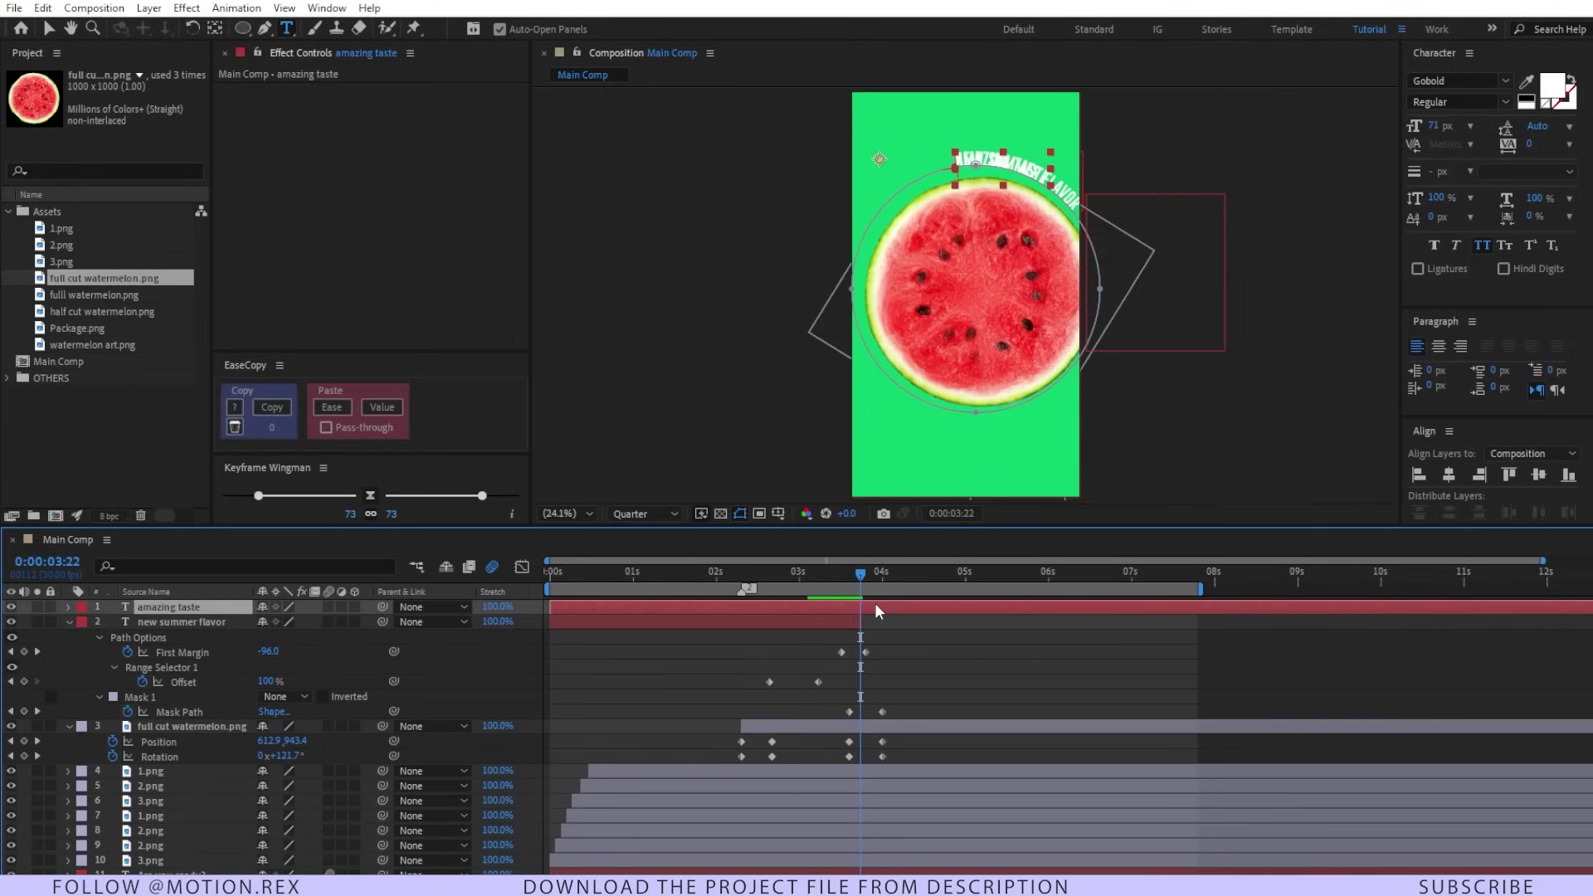
key(alt+bracketleft)
drag(862, 576, 792, 586)
key(space)
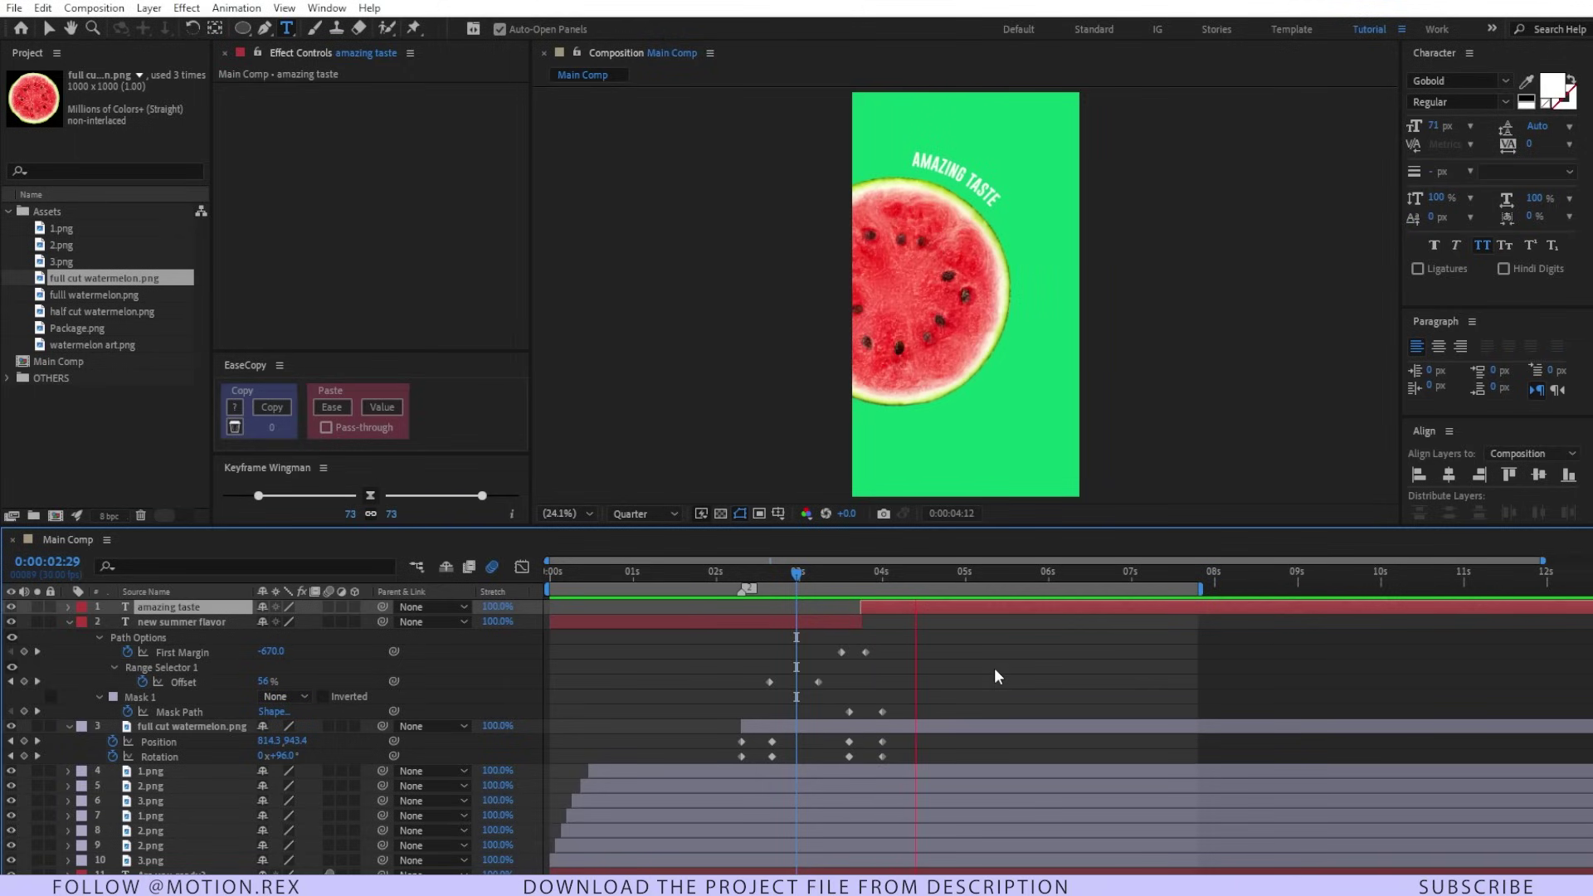
key(space)
Add Position keyframes to the "amazing taste" and full cut watermelon layers at 0:00:04:16
drag(904, 572, 878, 584)
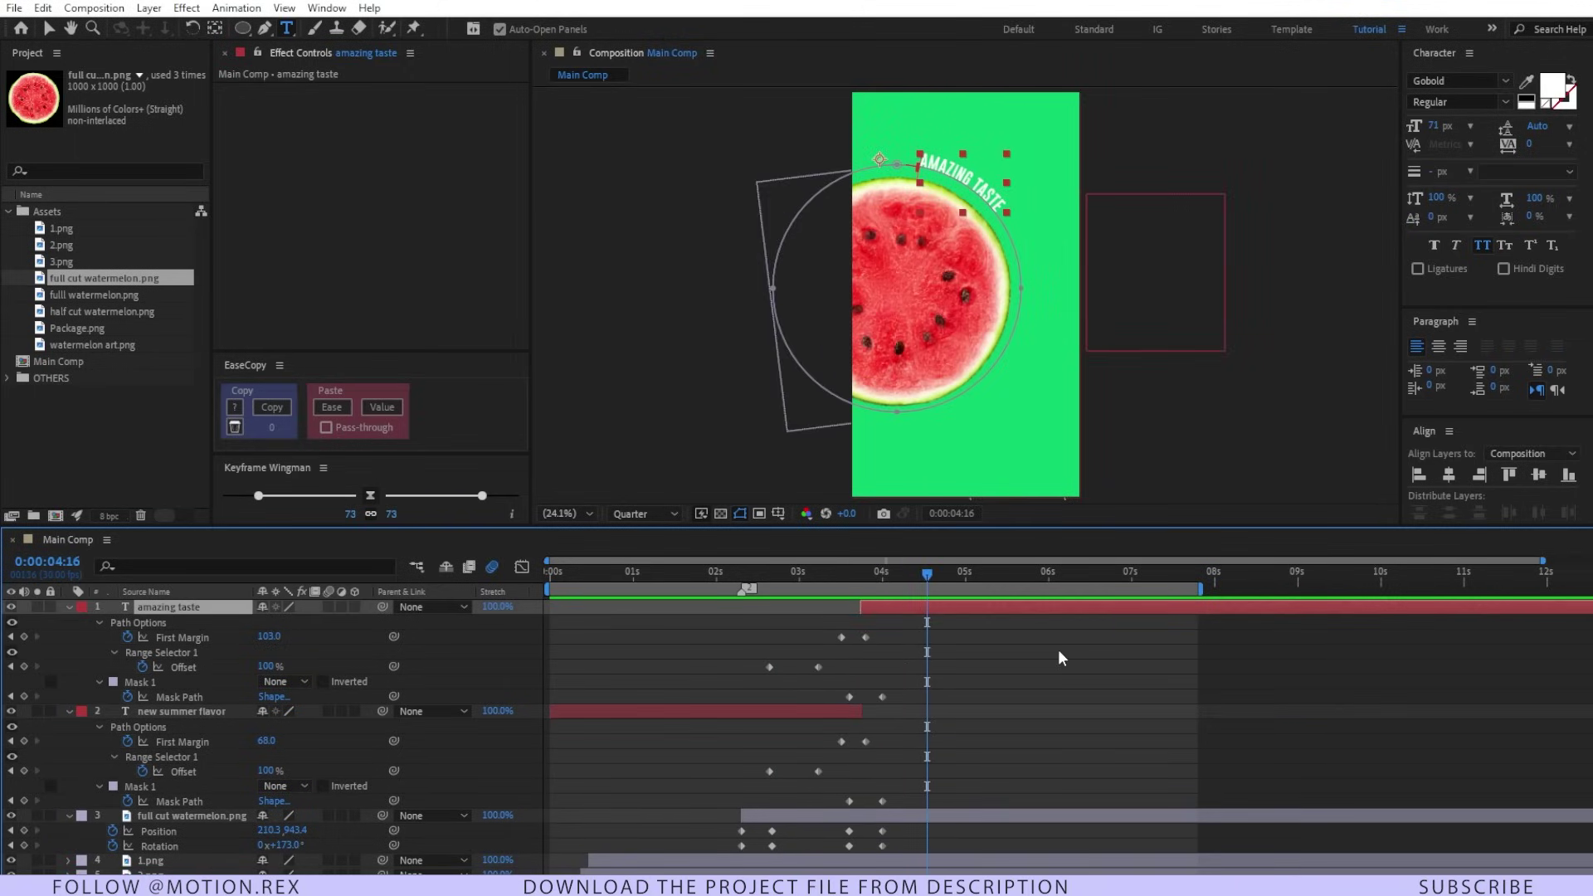
click(1058, 649)
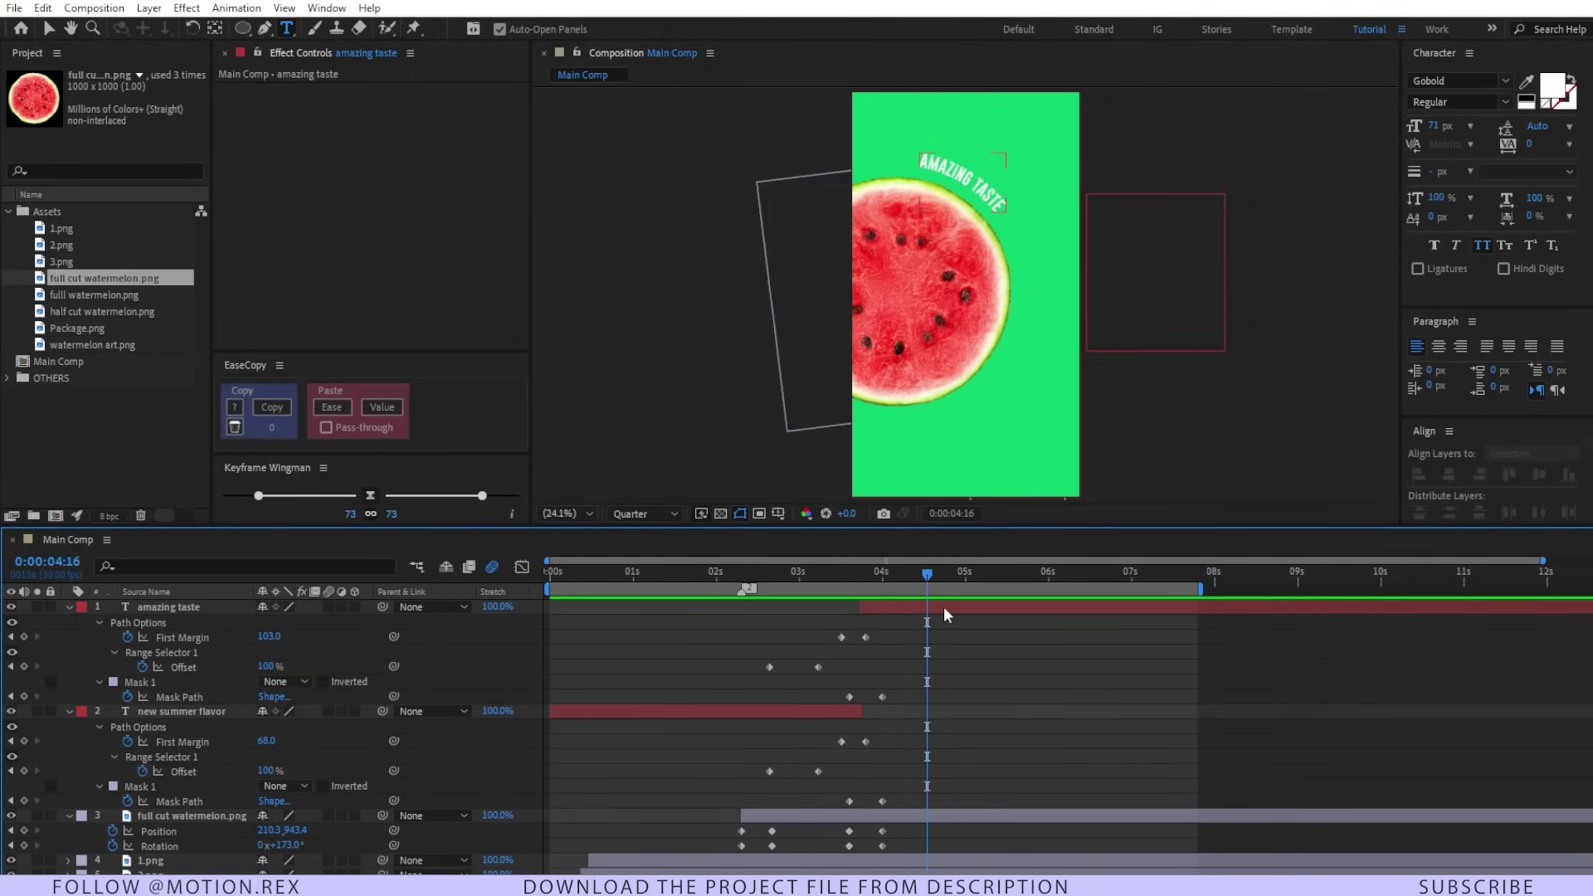
click(944, 606)
ctrl+click(933, 815)
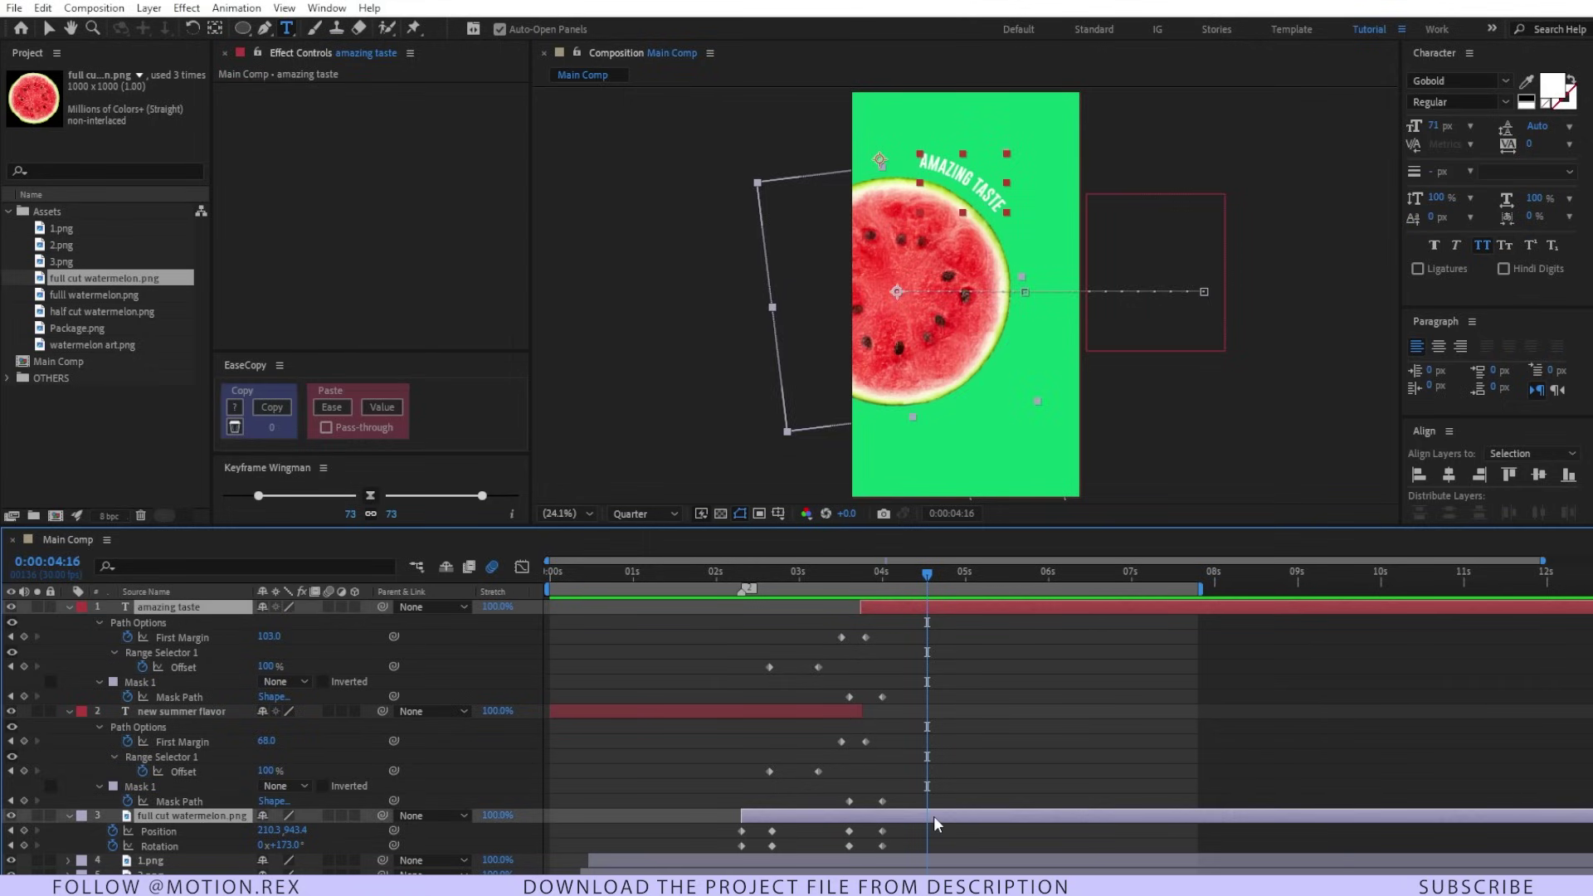
key(alt+shift+p)
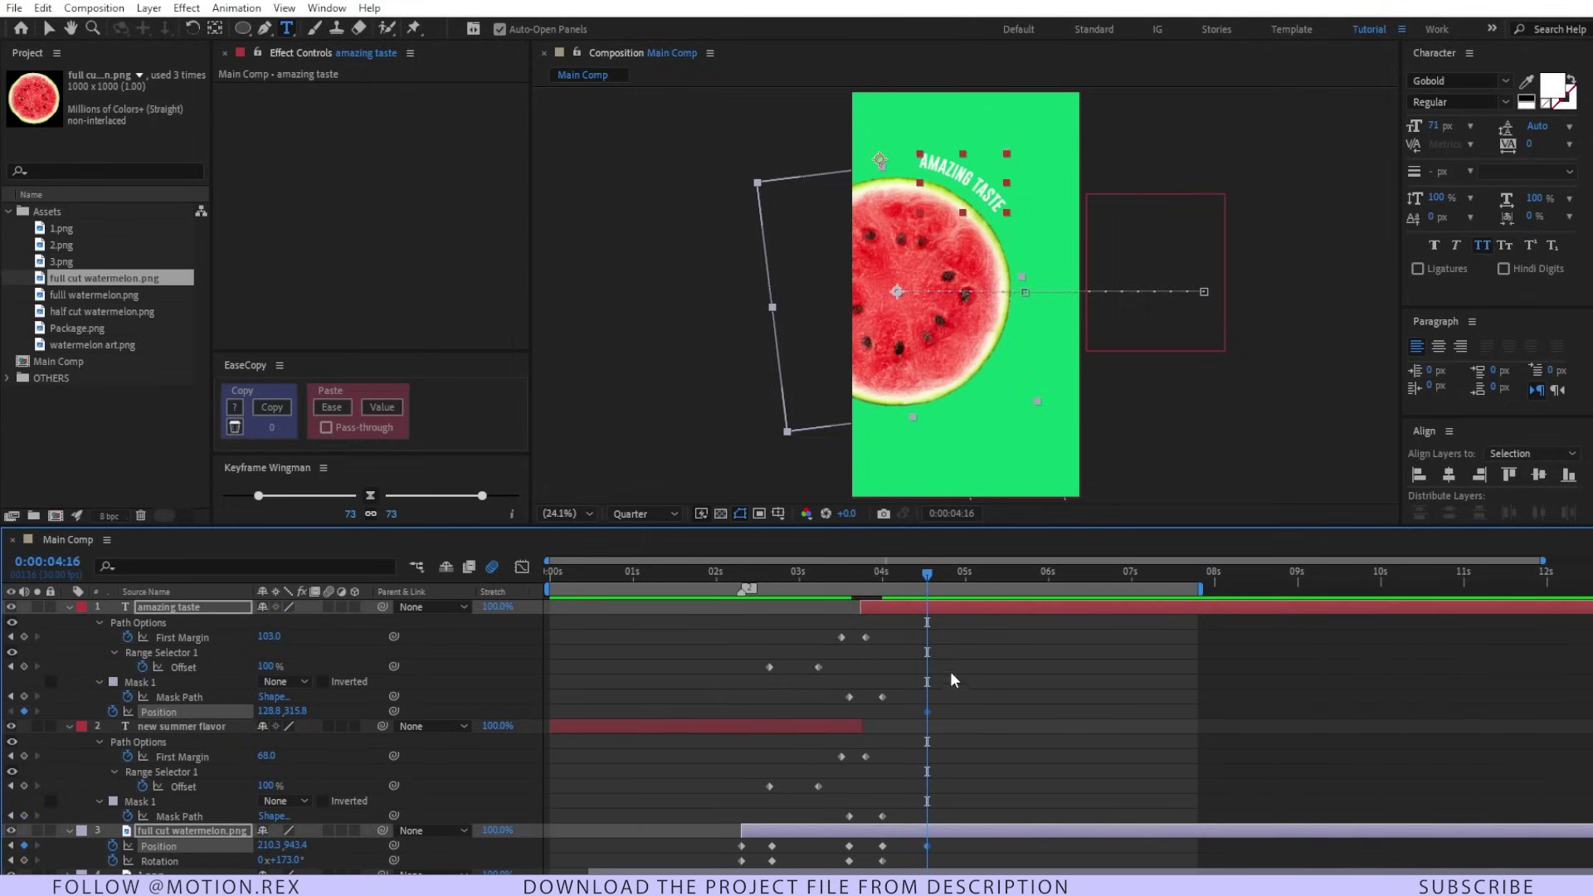
Move the "amazing taste" text and full cut watermelon together past the frame's left edge at 0:00:04:26, and preview the exit
drag(928, 575, 926, 582)
key(shift+Page_Down)
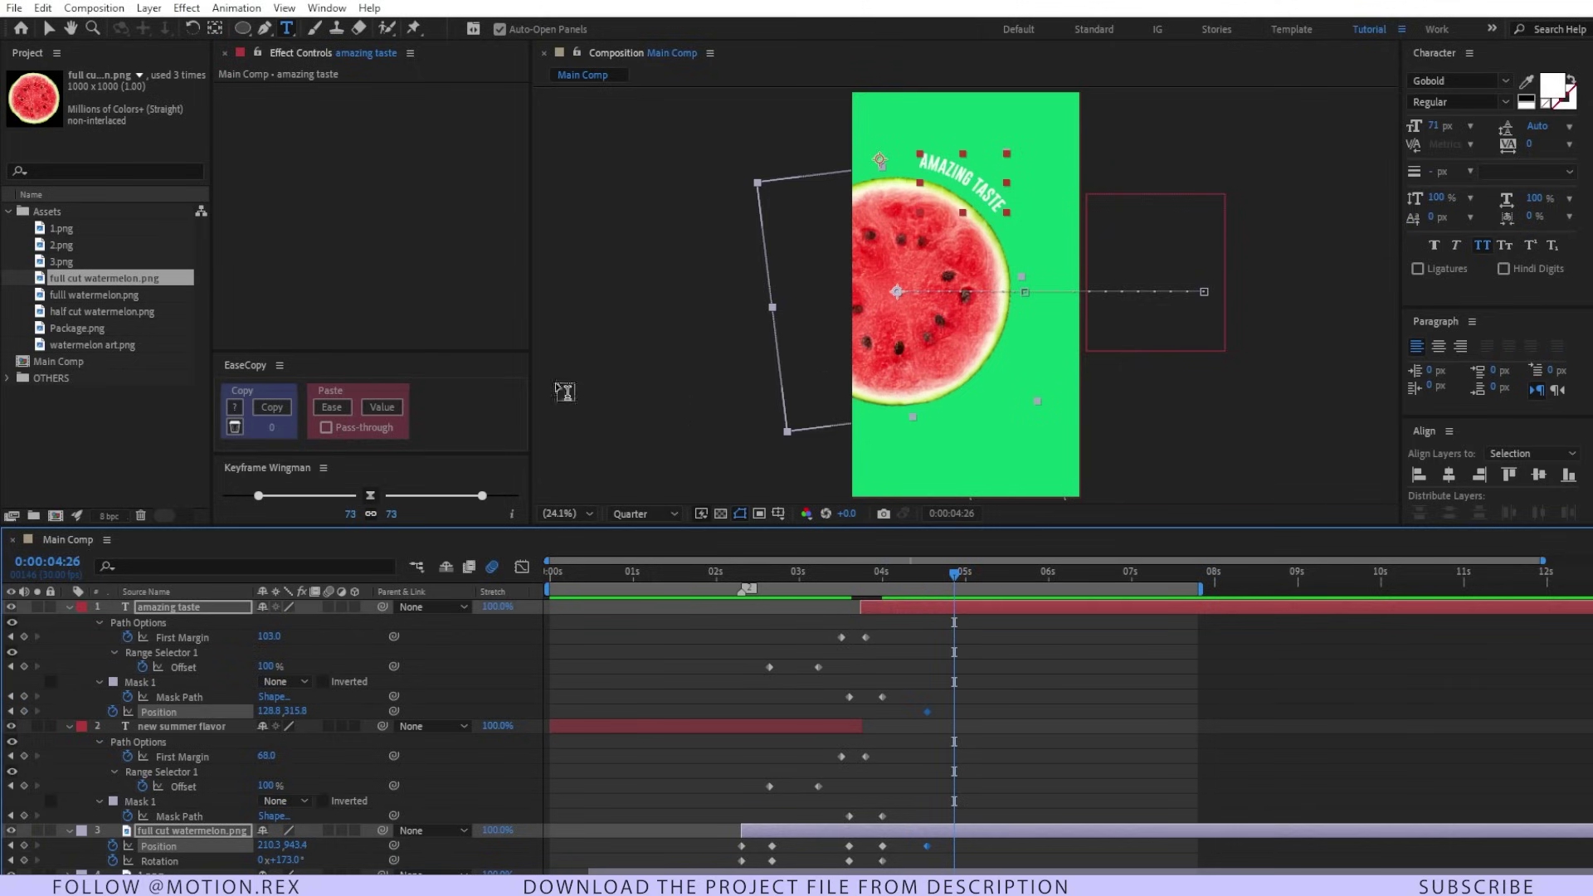
key(v)
drag(855, 333, 715, 345)
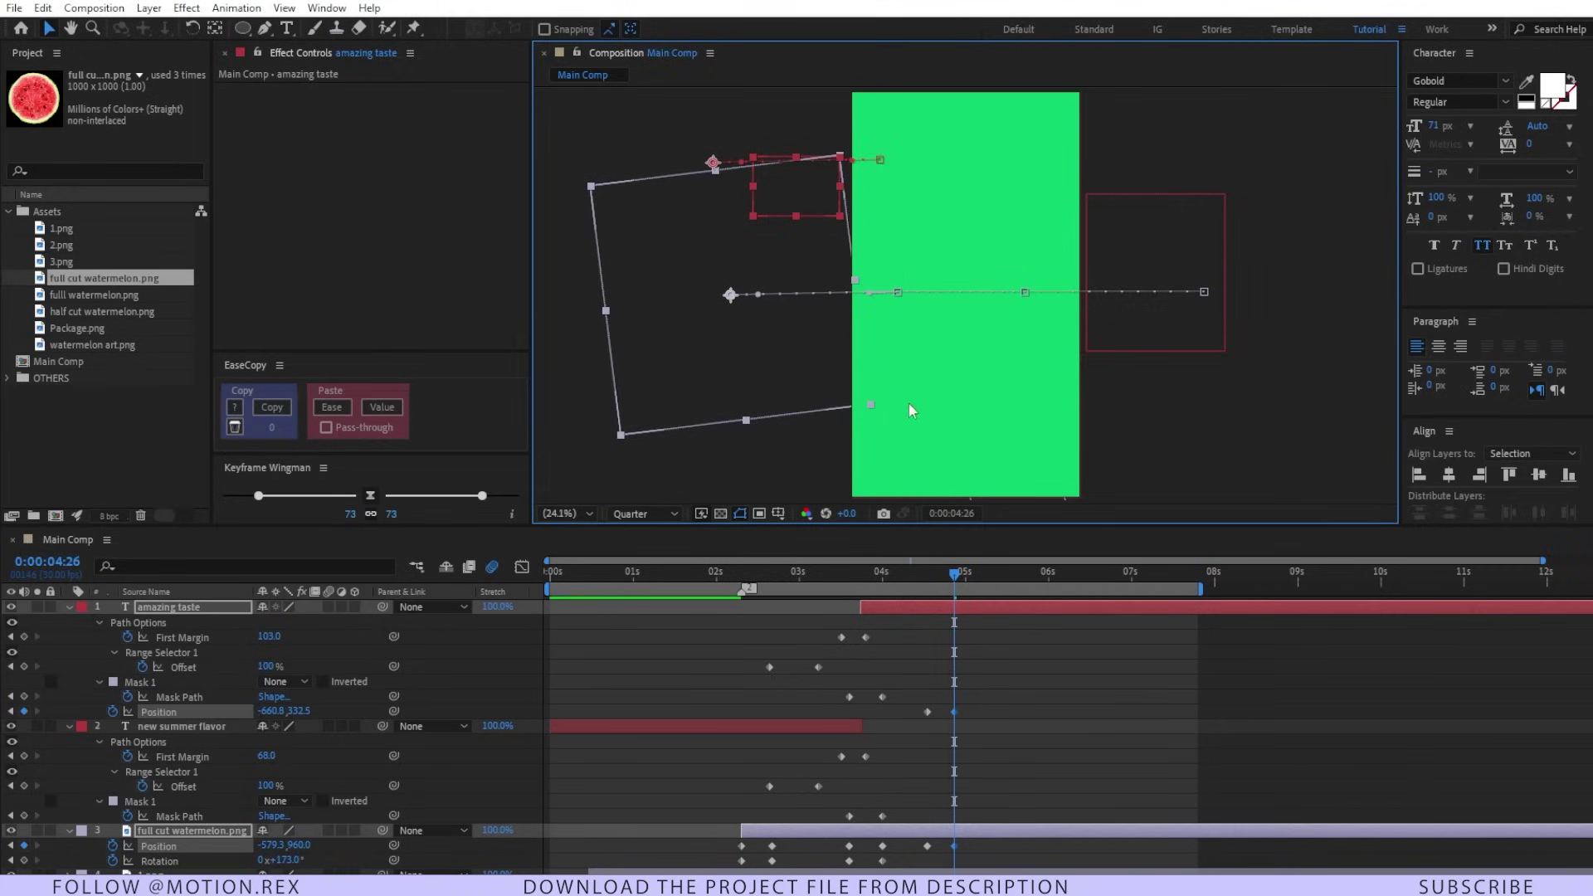
click(897, 574)
key(space)
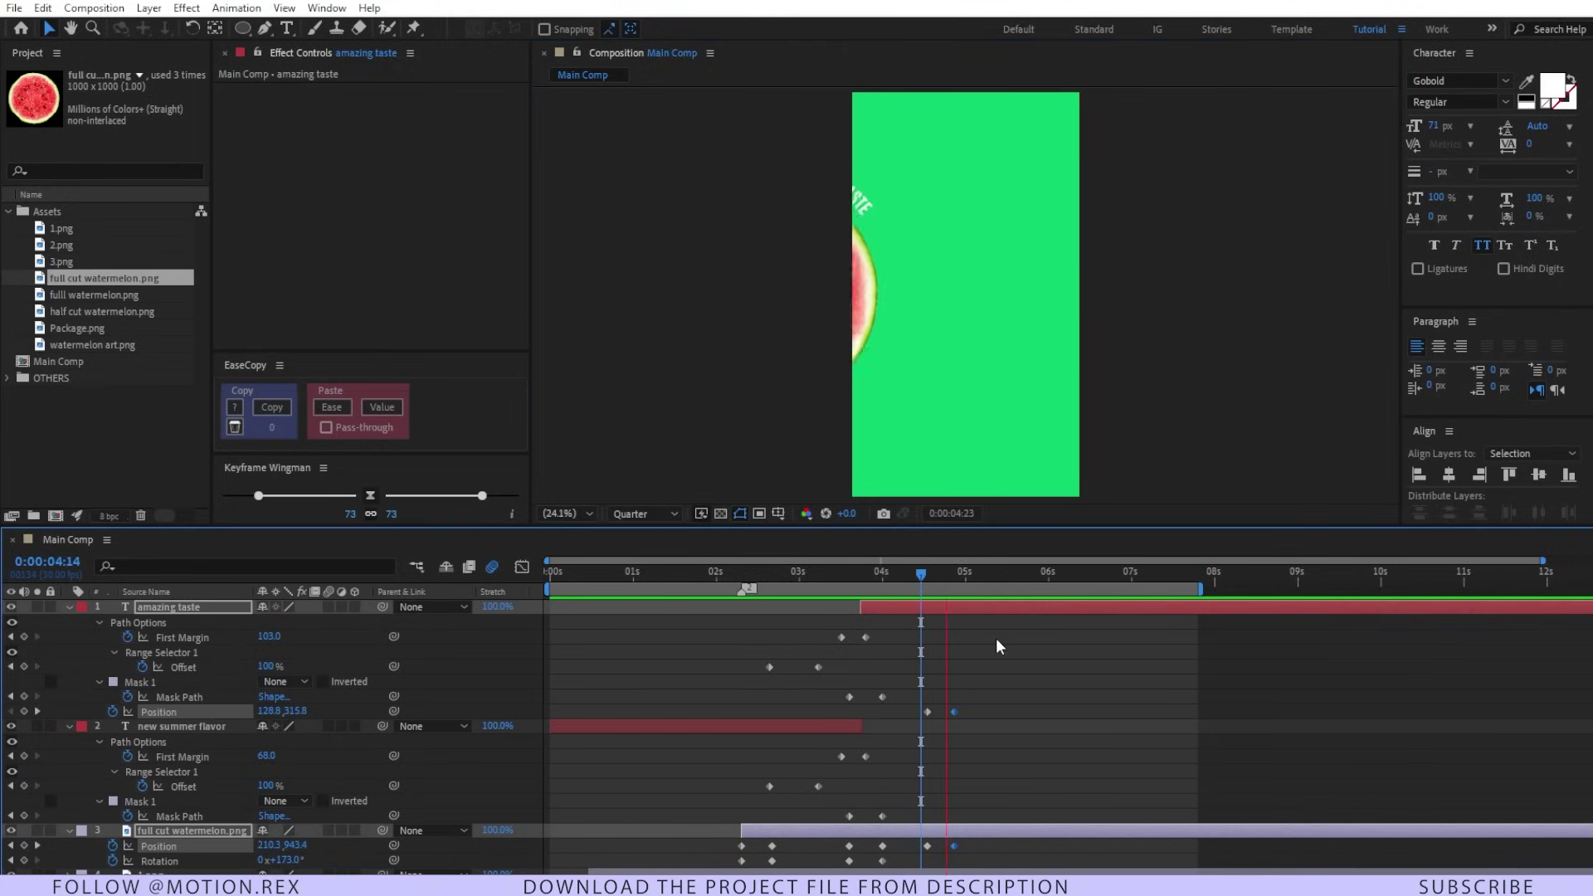
key(space)
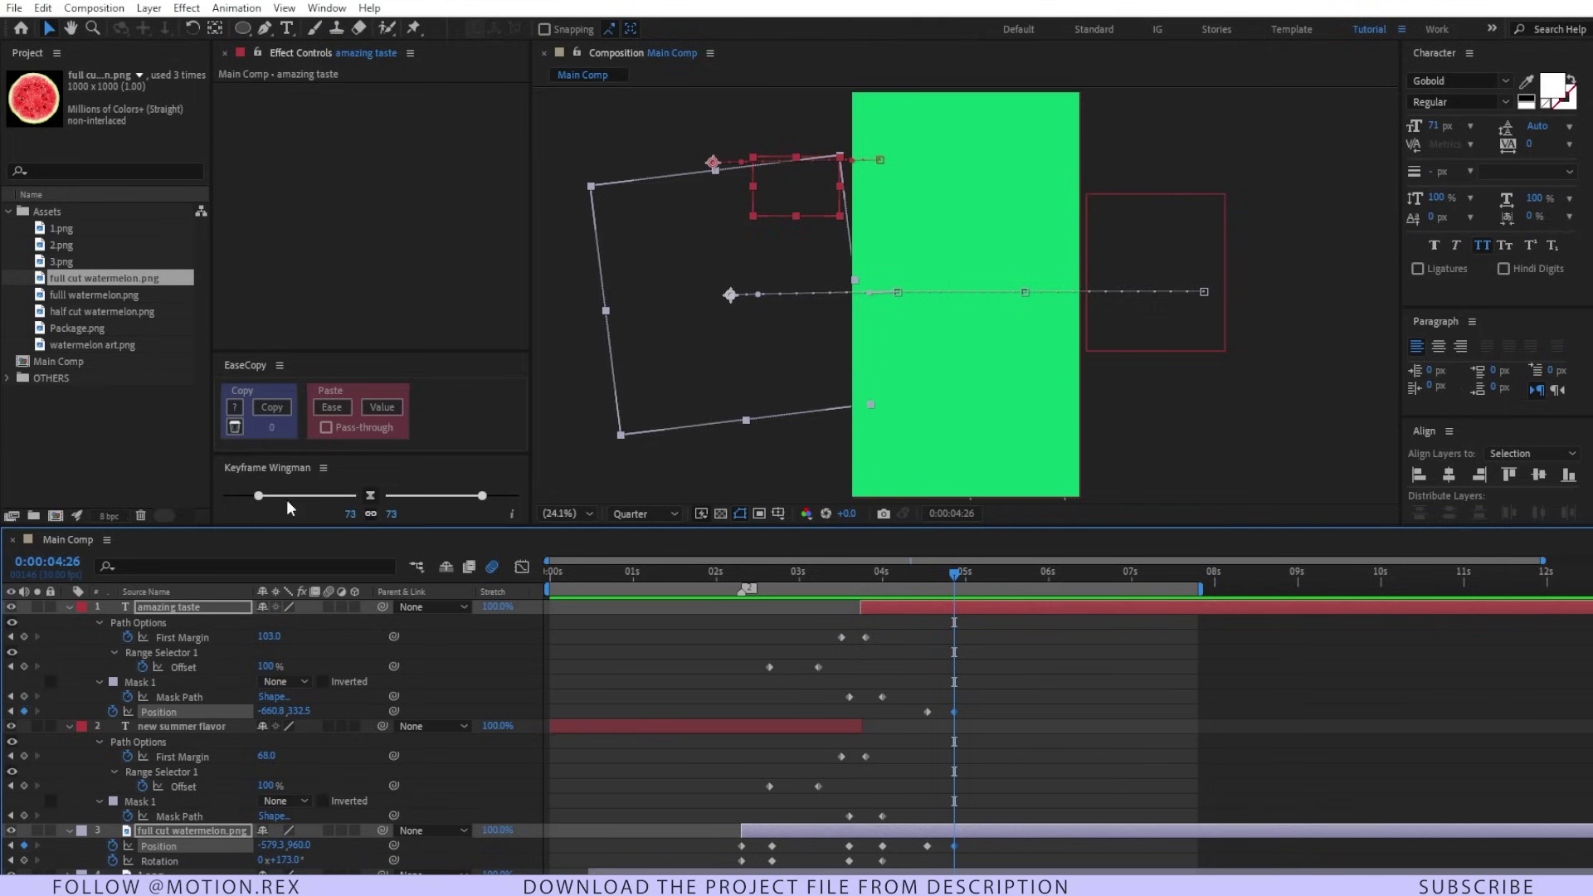
Create a 1080 x 1920 px composition named "3rd scene" lasting 15 seconds, and add Package.png to it
click(976, 661)
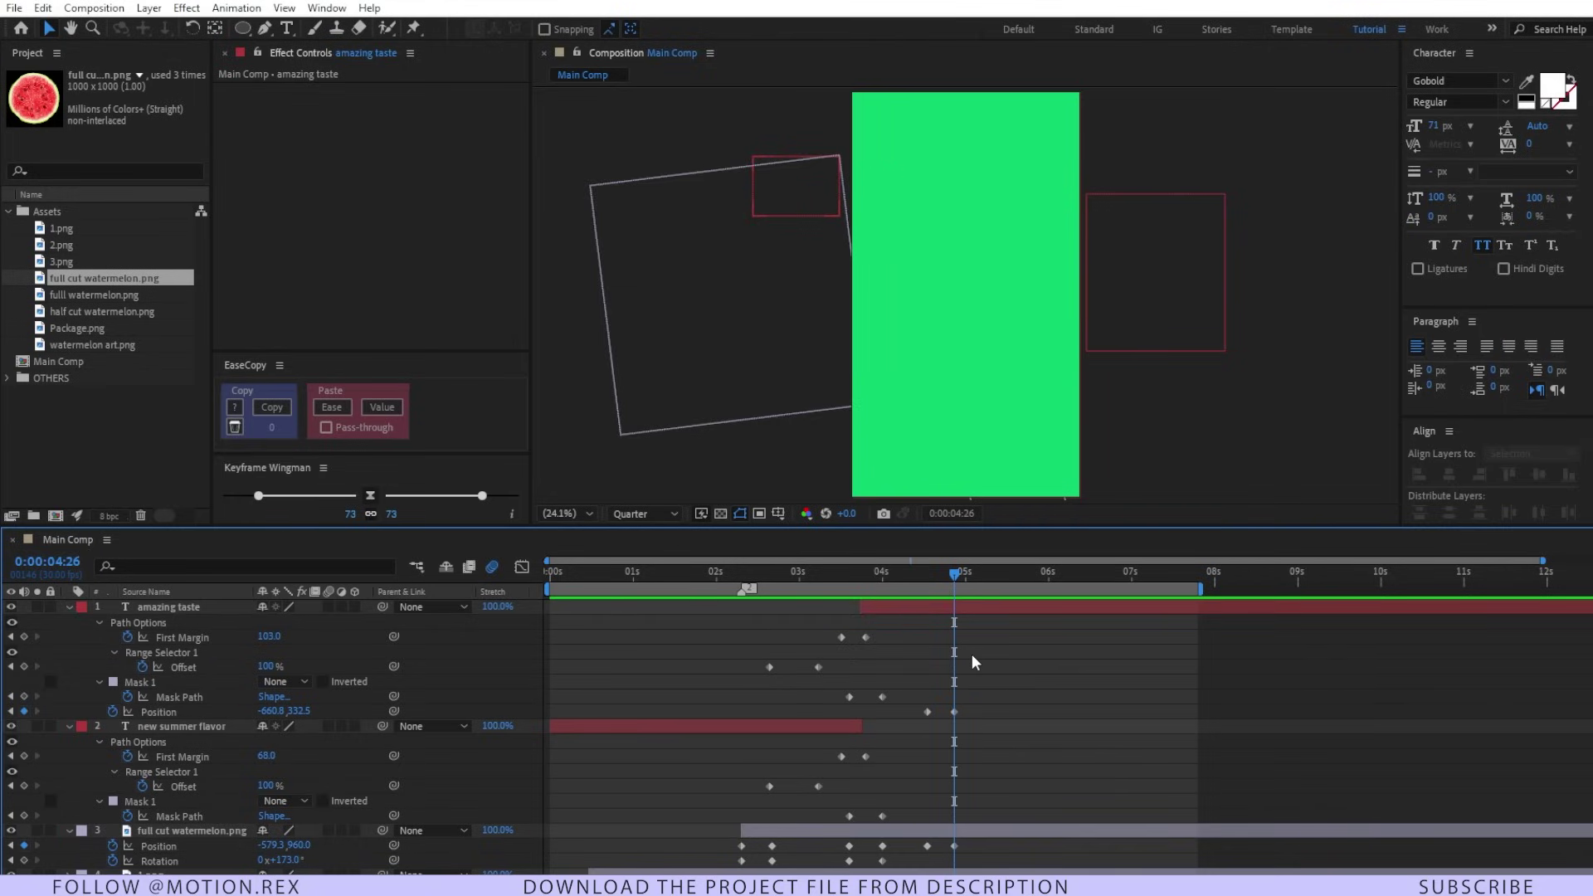
key(ctrl+n)
text(3rd scene)
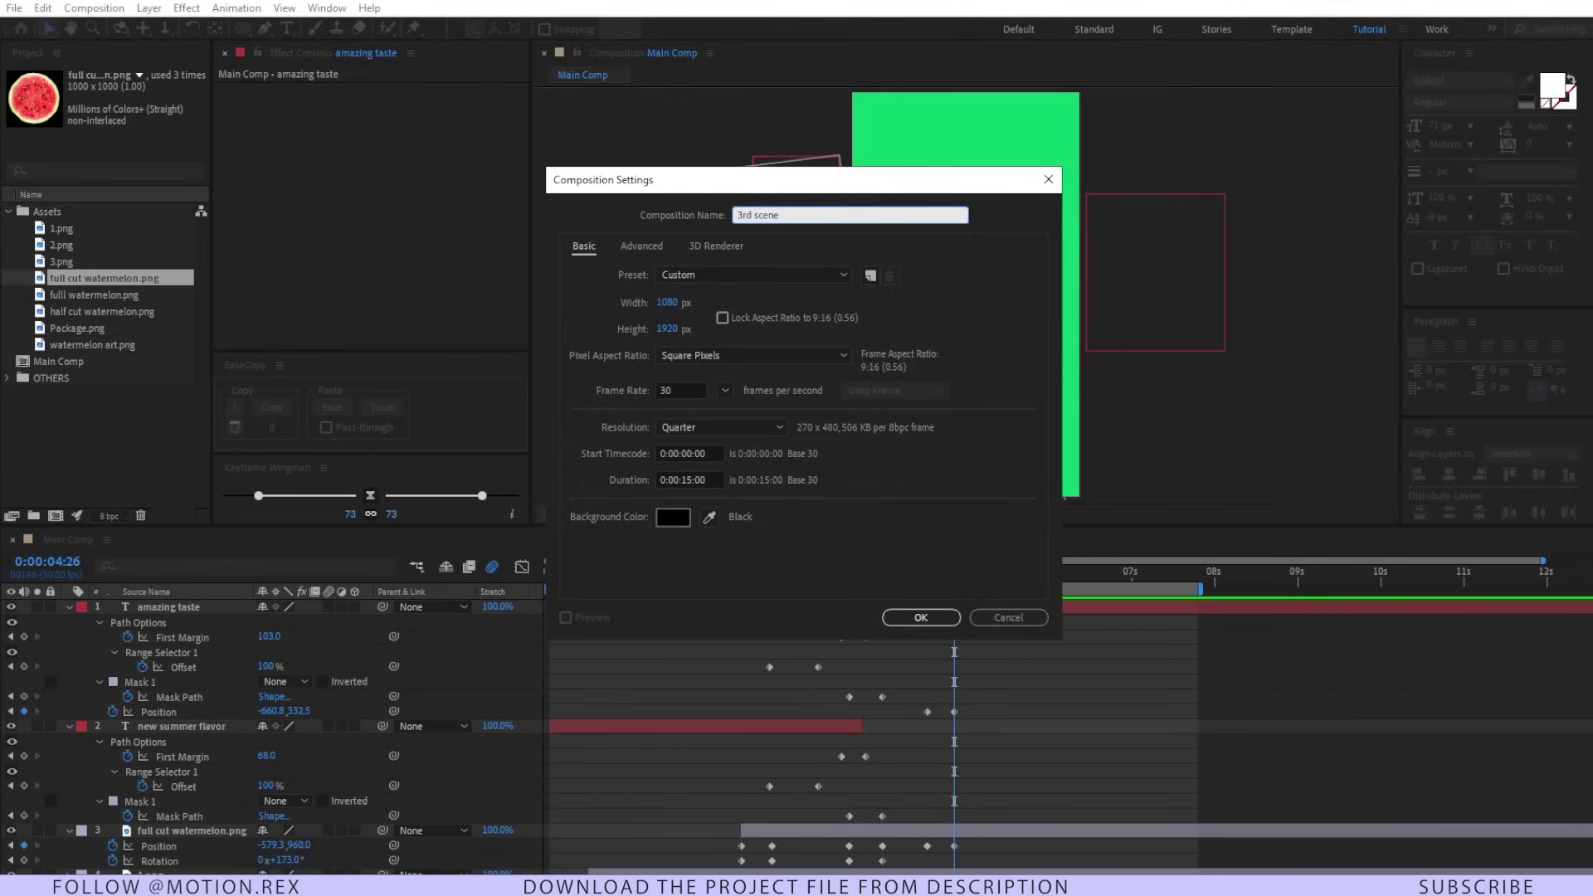
key(Return)
drag(78, 344, 224, 759)
Scale the Package.png layer to 120% and rotate it to -6°
key(s)
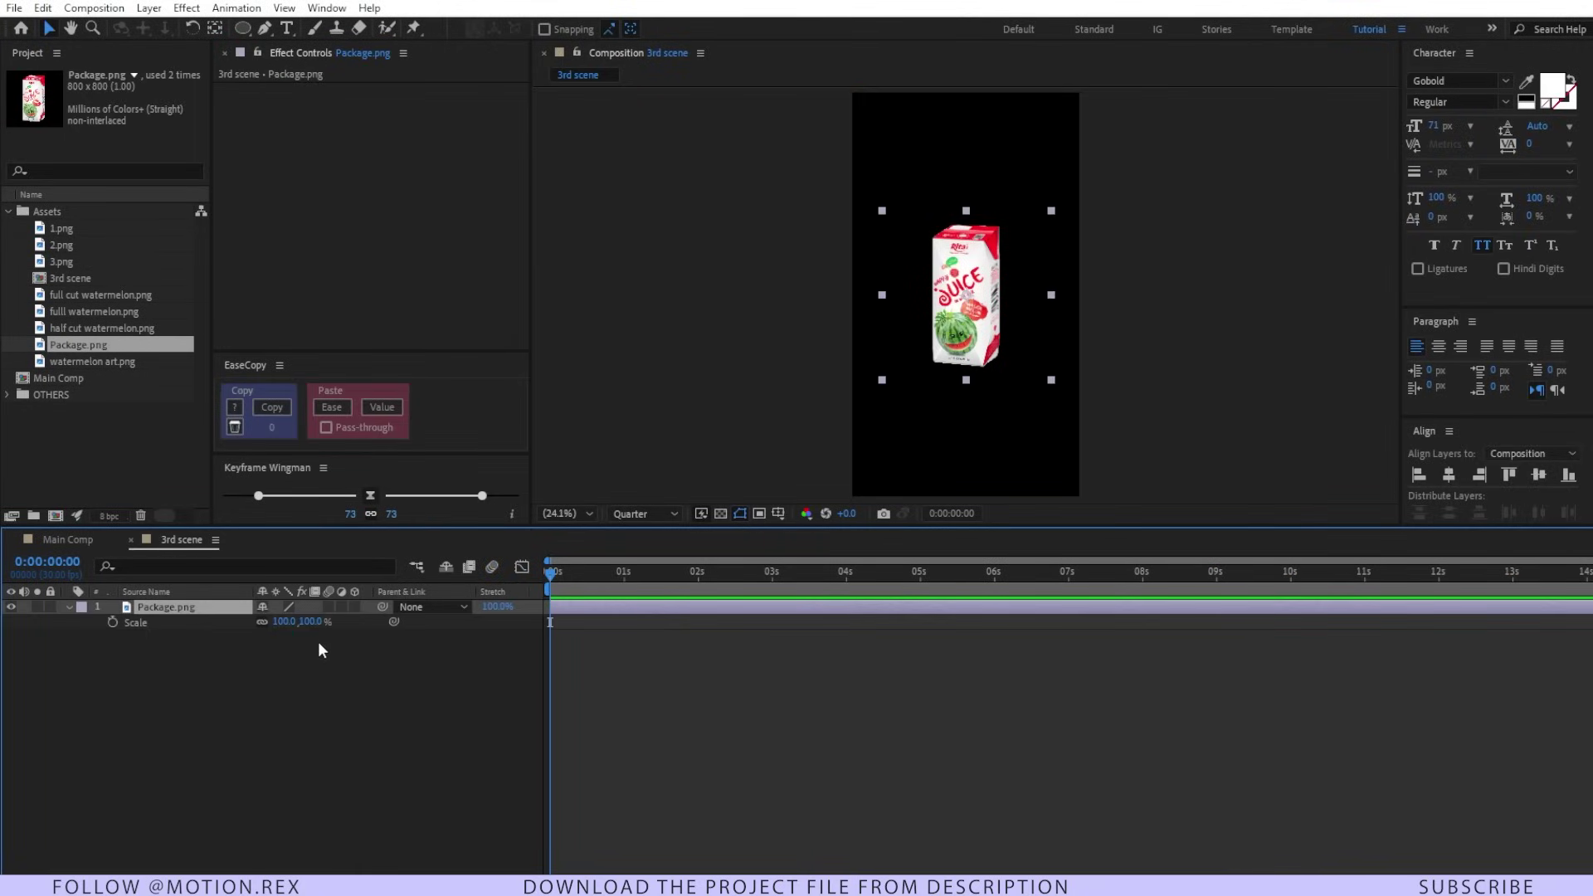
mouse_move(303, 622)
mouse_down()
mouse_move(339, 633)
mouse_move(261, 623)
mouse_move(285, 622)
mouse_up()
key(r)
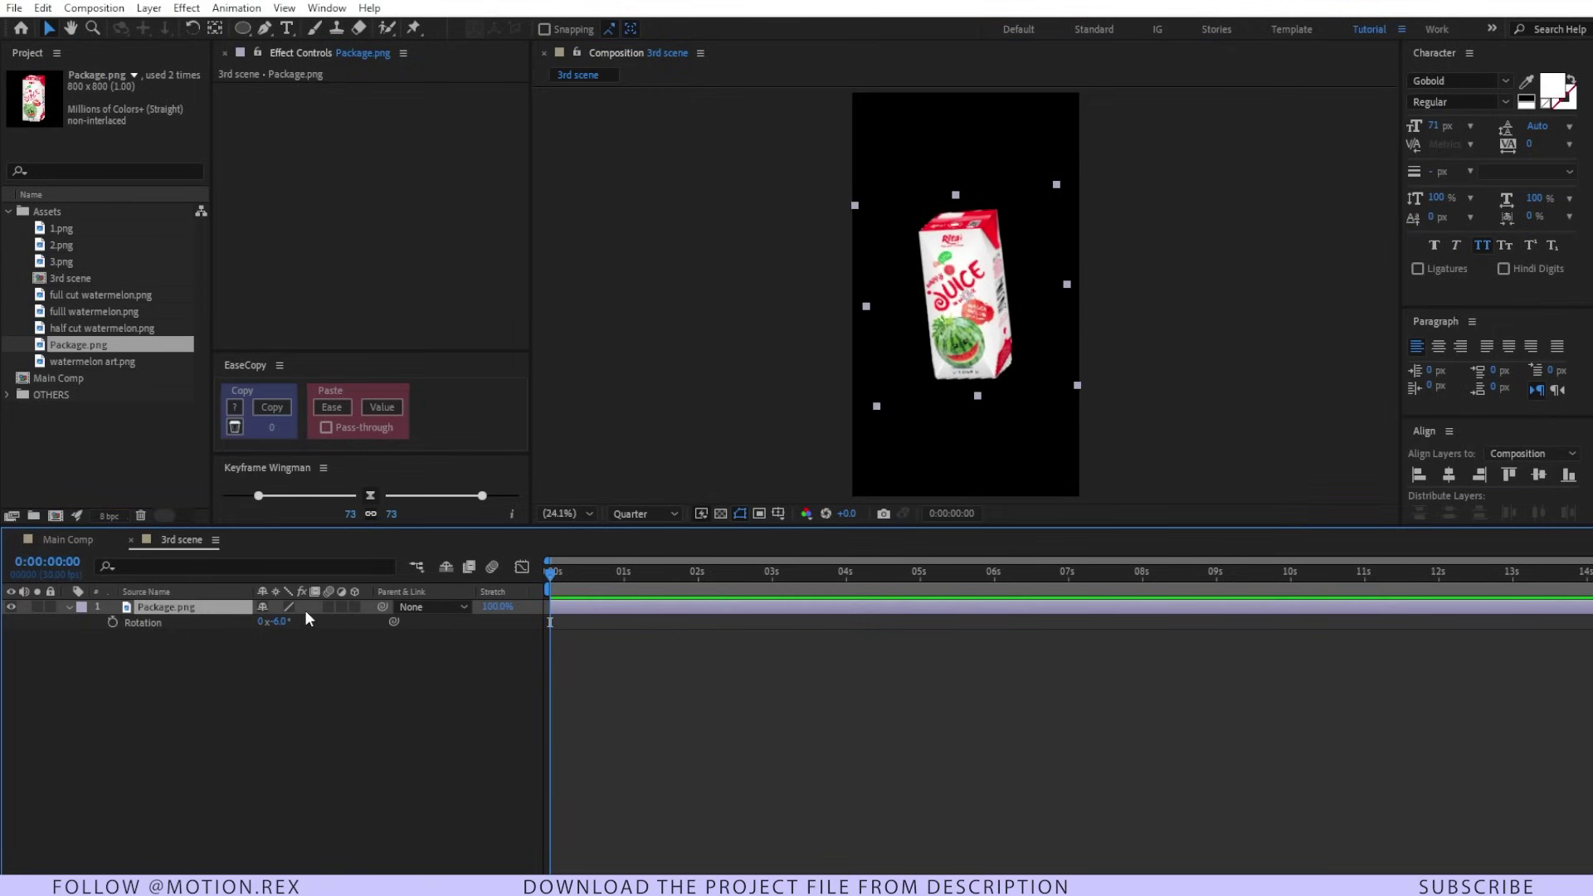
Keyframe the package's Position and Scale, shift the Scale keyframe to 0:00:01:00, and set Scale to 0% at the start
key(shift+s)
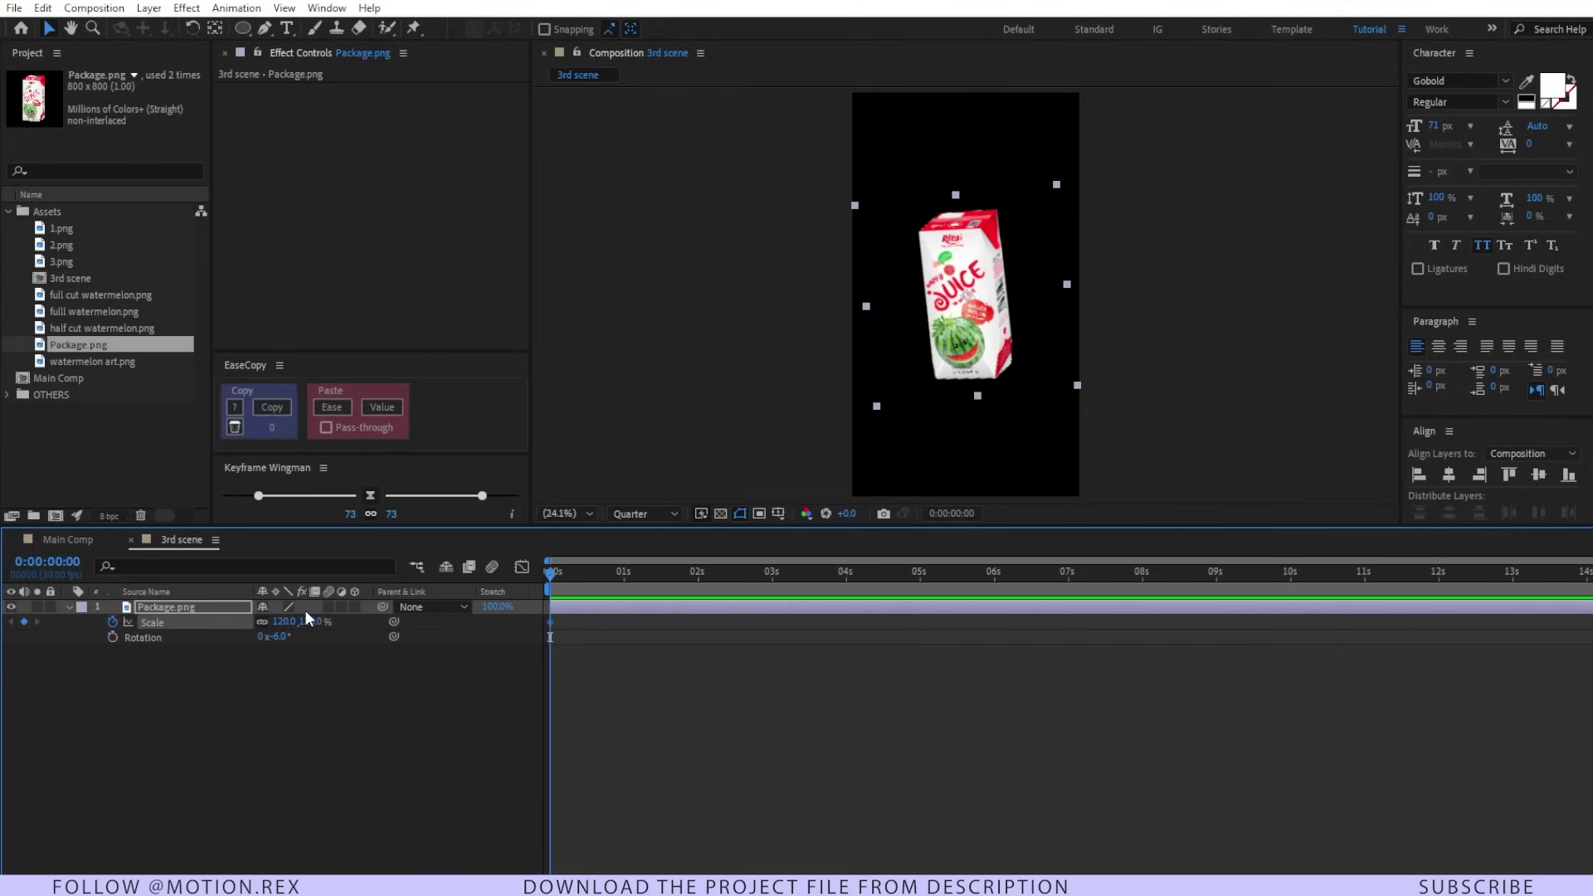
key(shift+p)
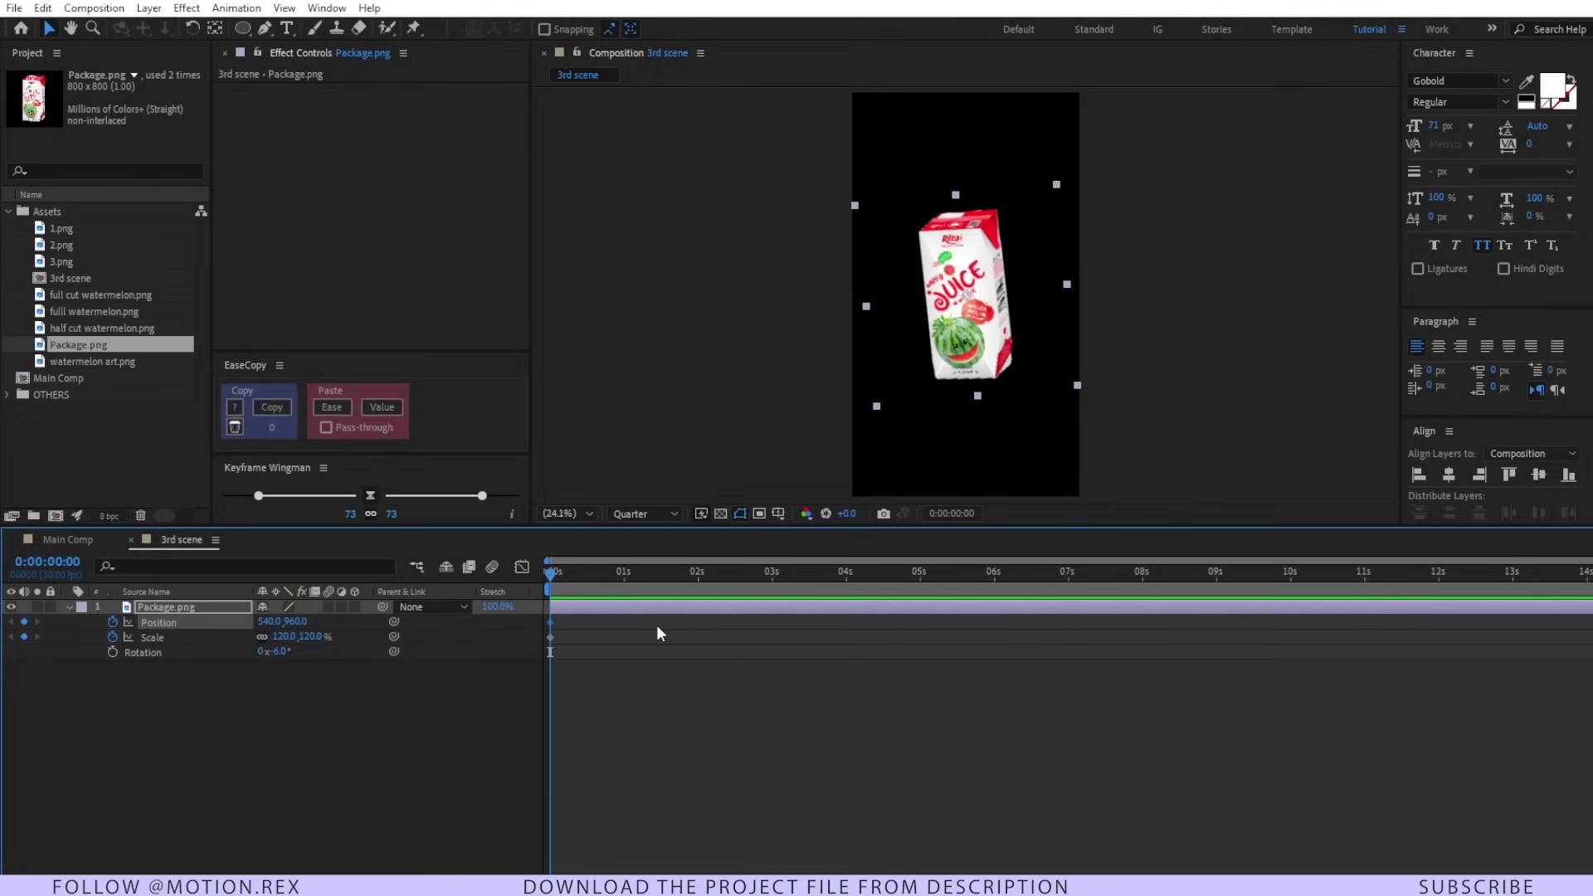
drag(573, 572, 624, 581)
drag(550, 637, 619, 637)
key(Home)
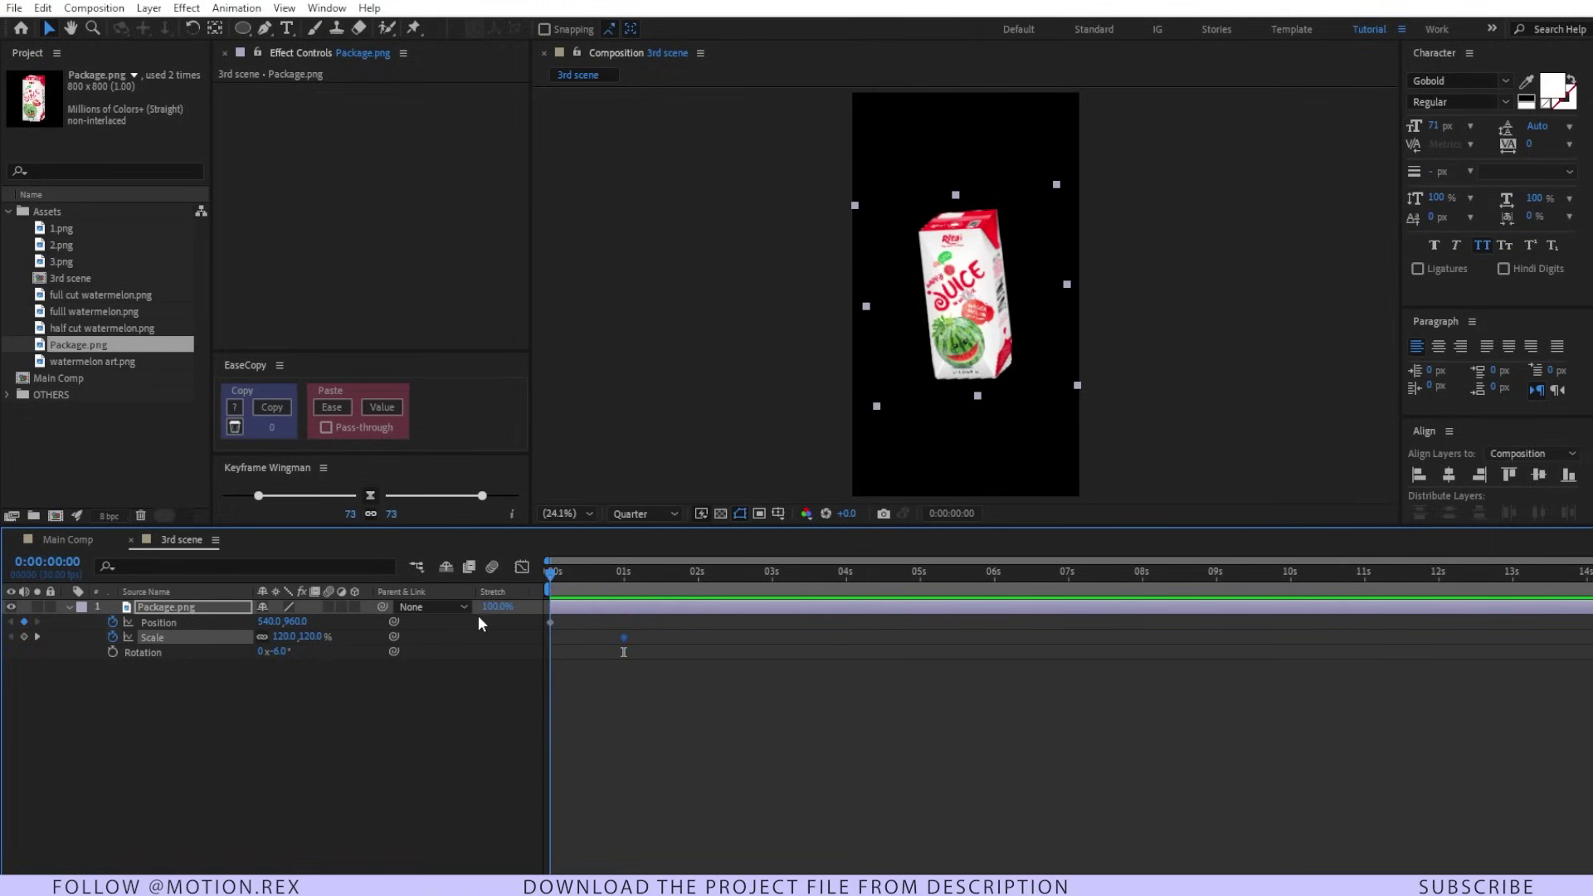
click(312, 638)
text(0)
key(Return)
Shift the package's Position keyframe to 0:00:01:00, set Position to 540, 1915 at the start, and preview the rise
click(622, 572)
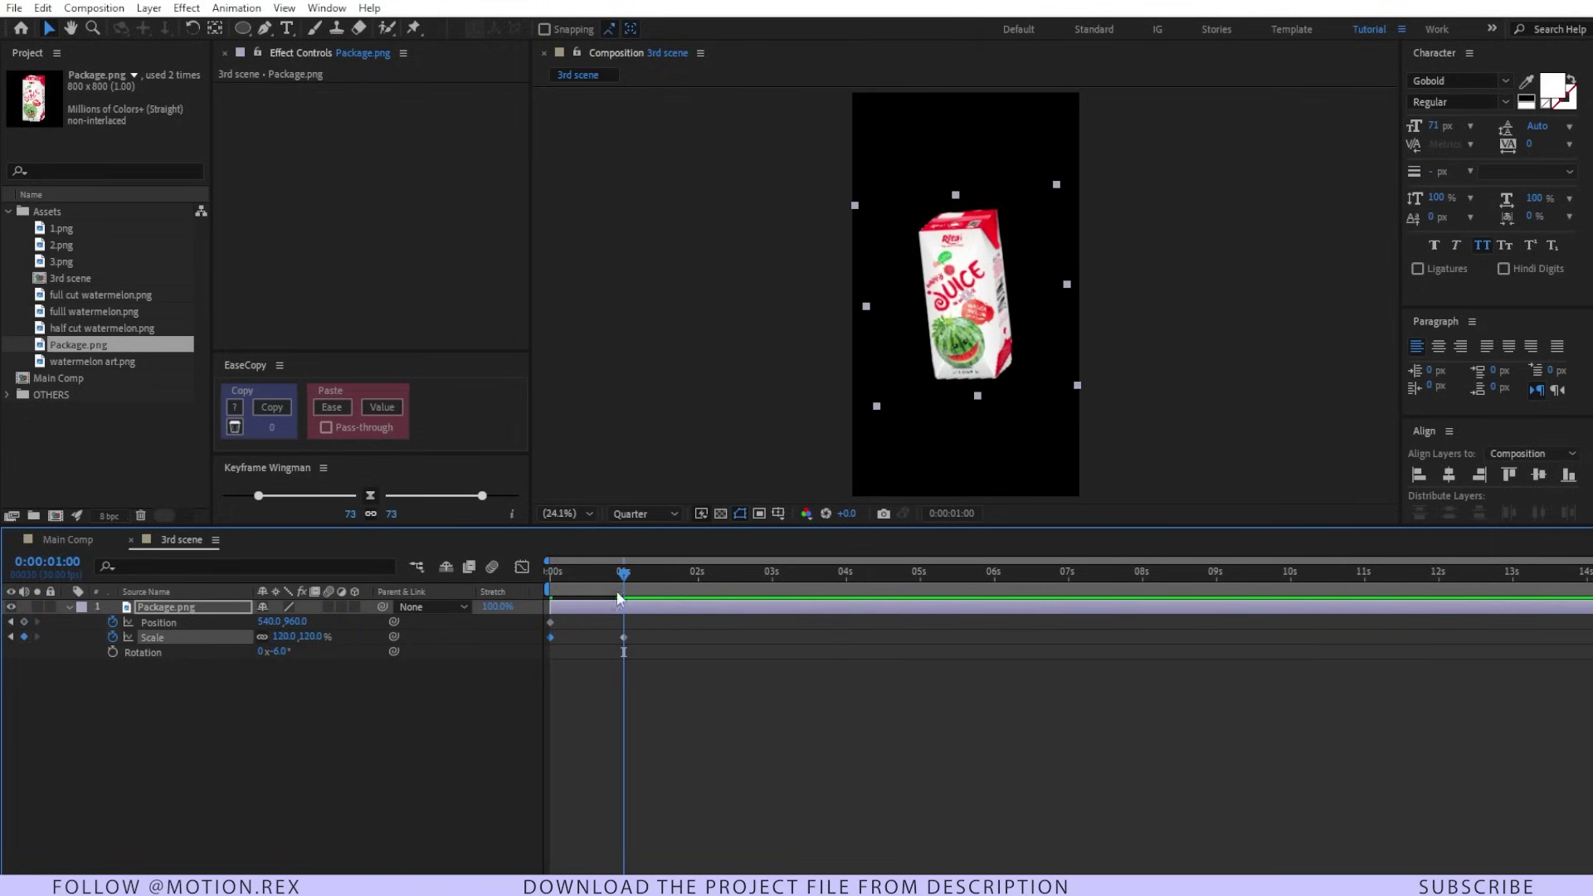
drag(550, 622, 622, 633)
drag(624, 574, 459, 610)
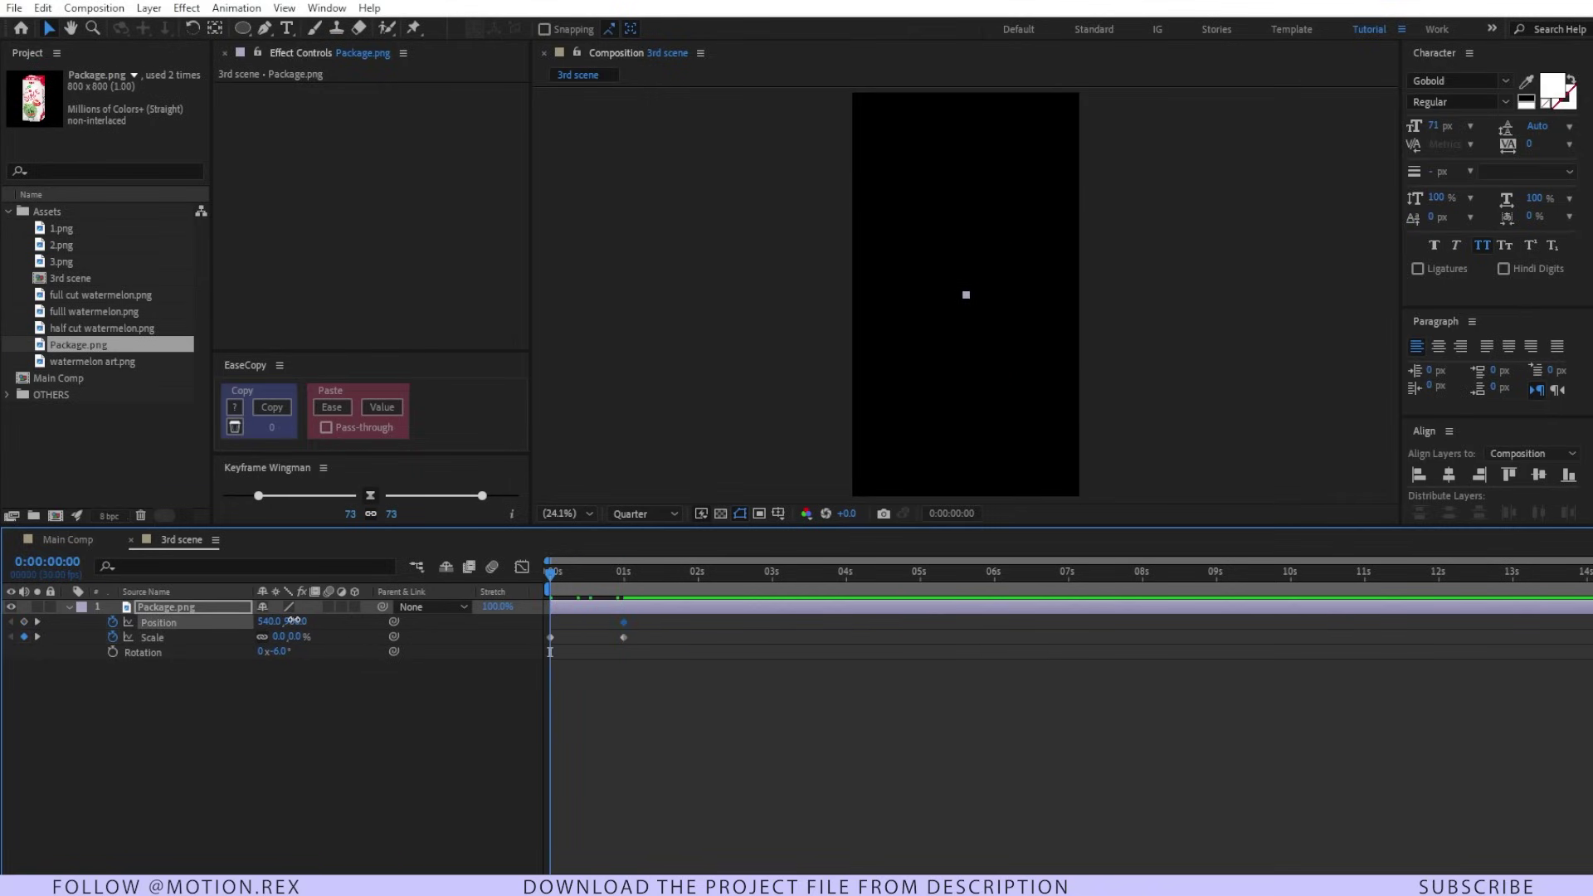
drag(292, 621, 1138, 627)
scroll(1042, 382, down, 2)
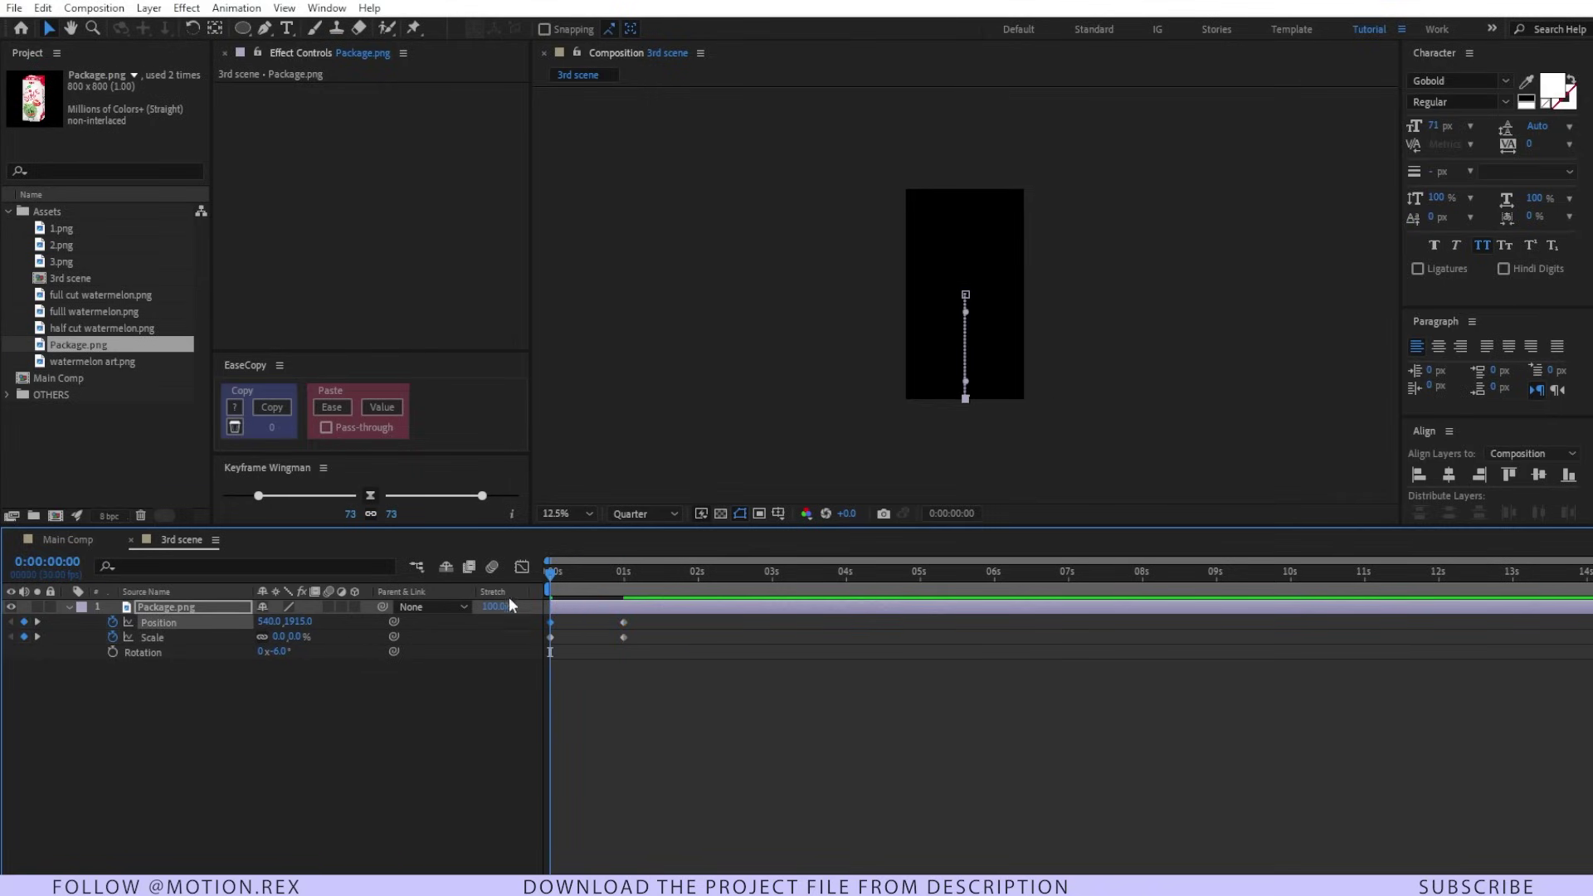
key(space)
key(space)
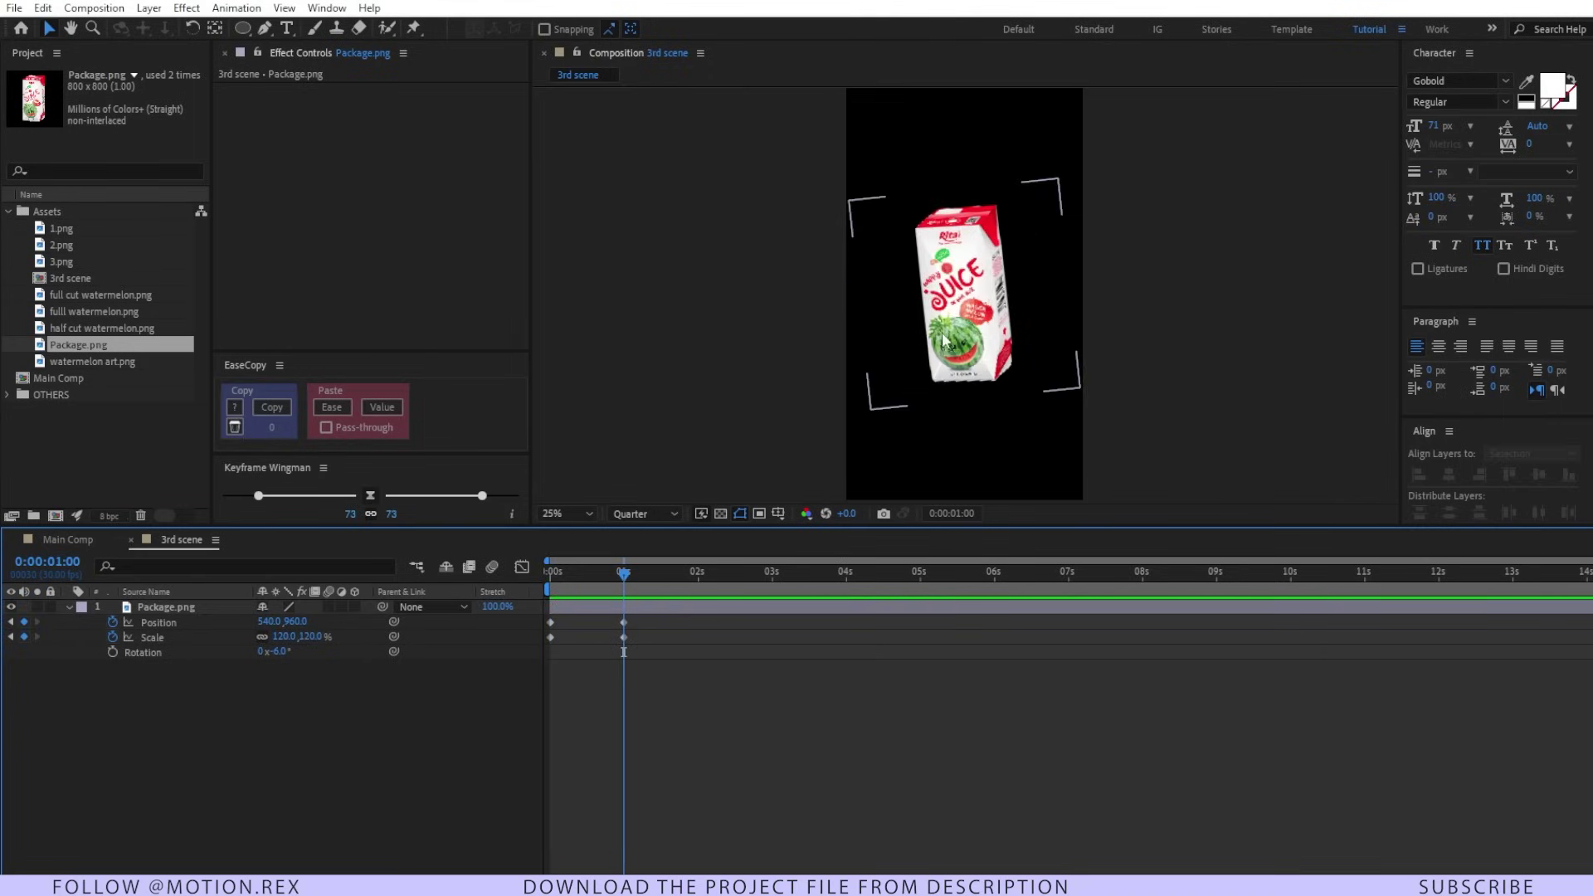
key(space)
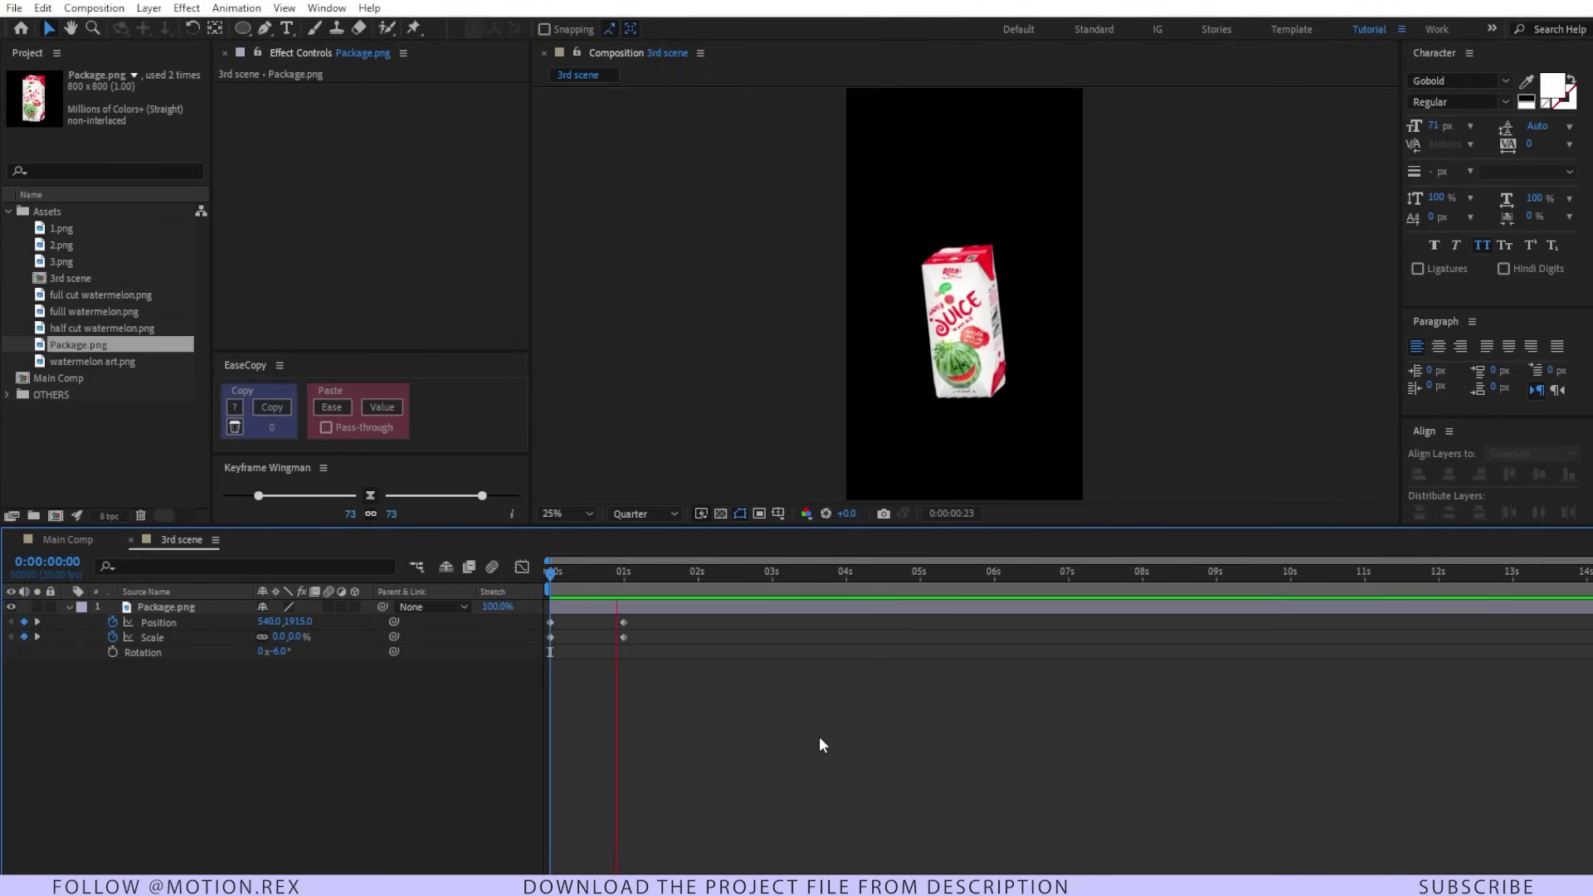
key(space)
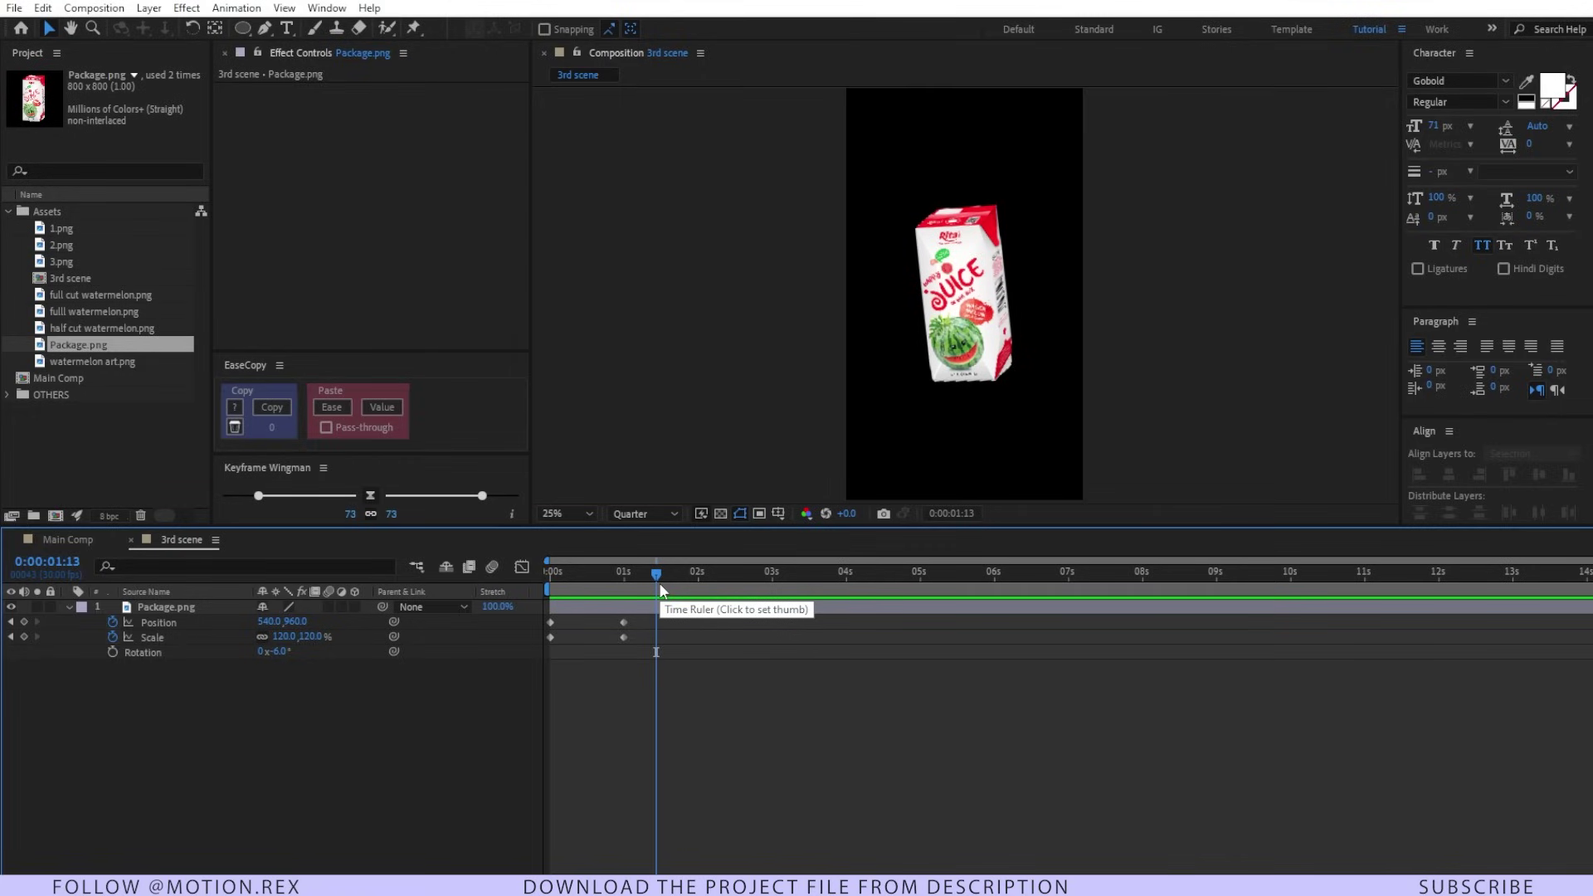
Set the package's Scale to 130% at 0:00:00:23
drag(659, 579, 614, 598)
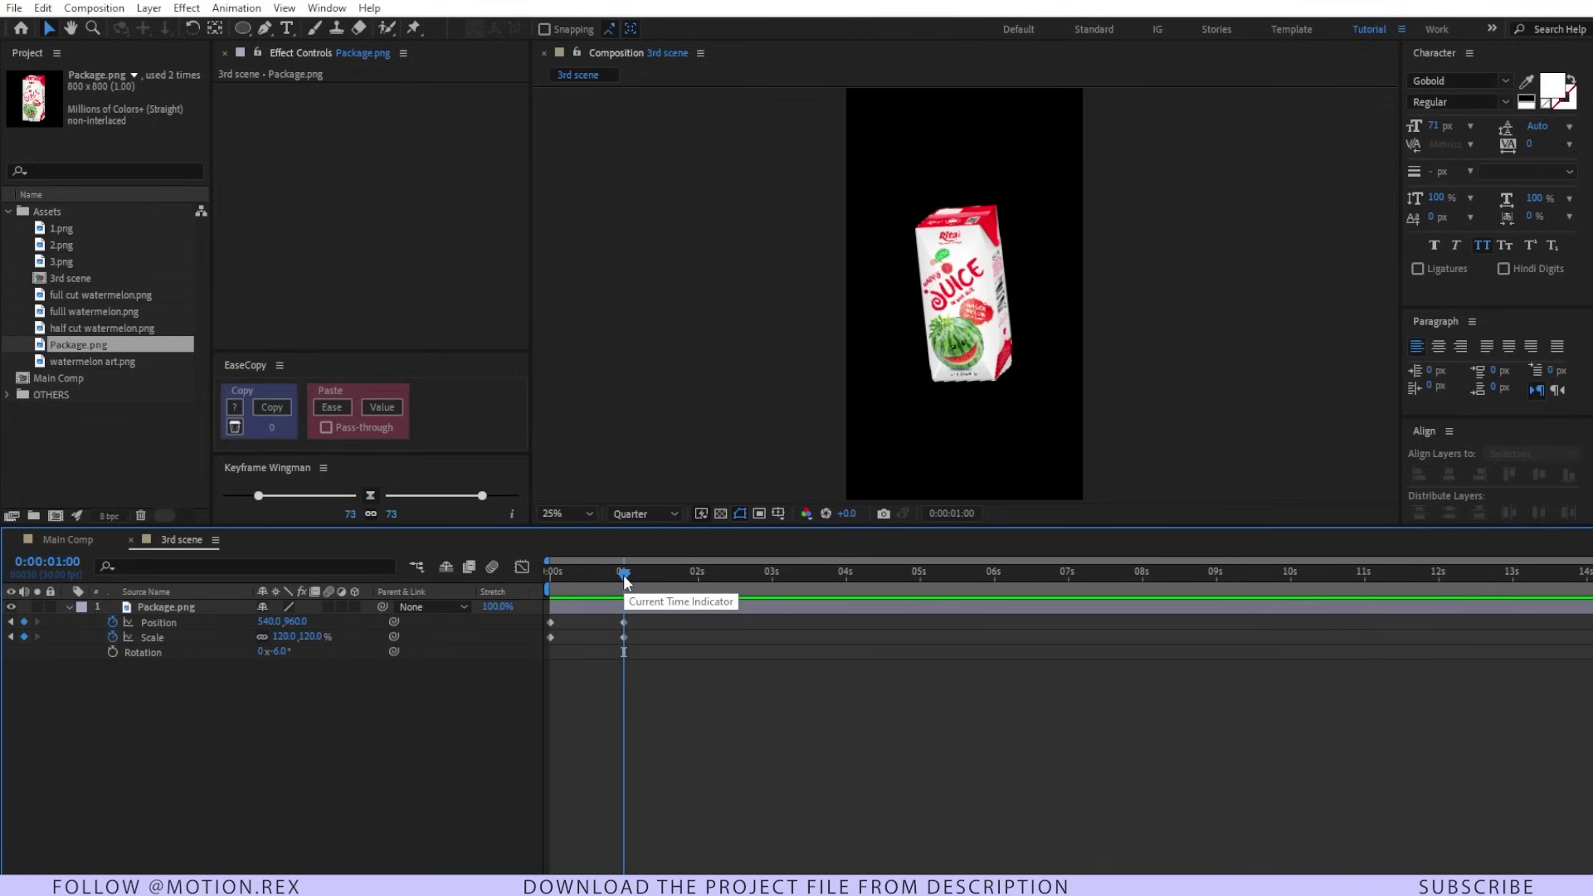
drag(624, 581, 606, 588)
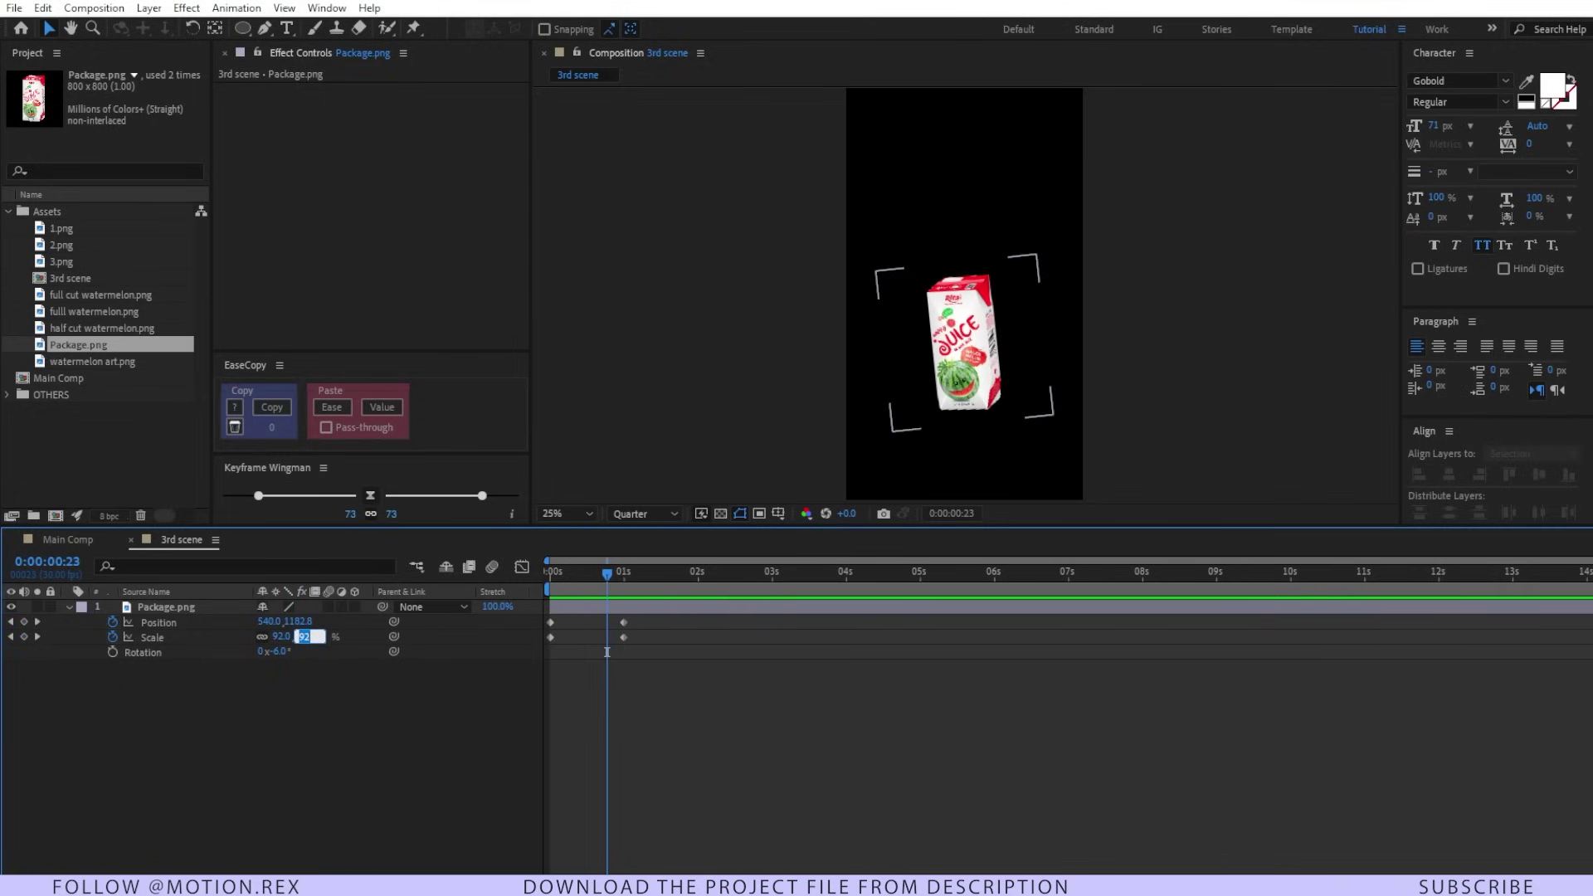
text(130)
key(Return)
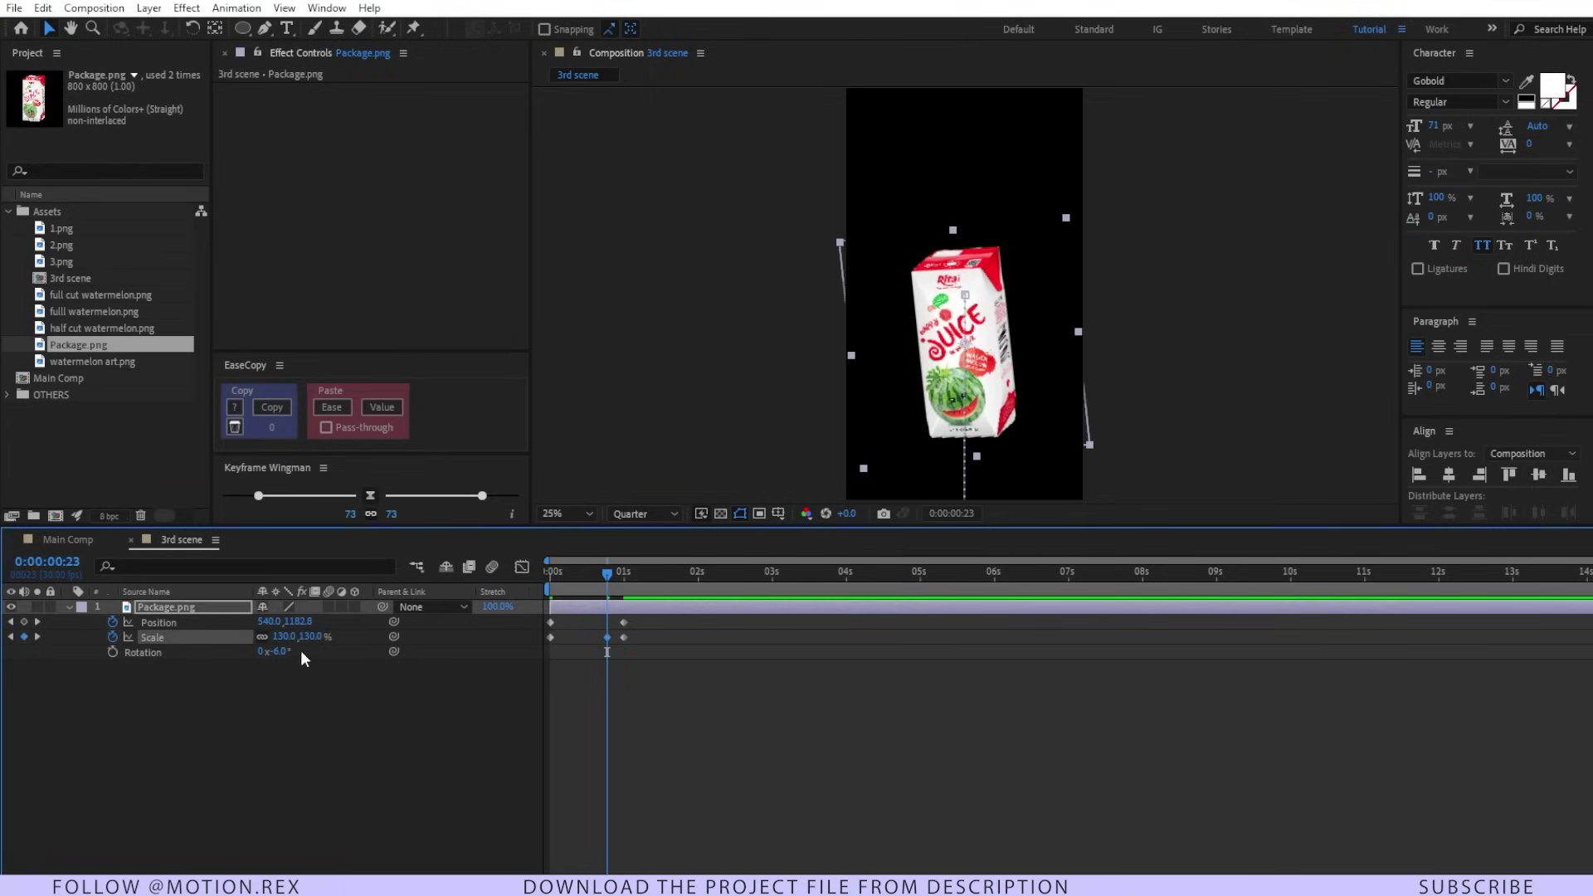
Add a Position keyframe of 540, 863 for the package at 0:00:00:23, and preview the overshoot
click(624, 622)
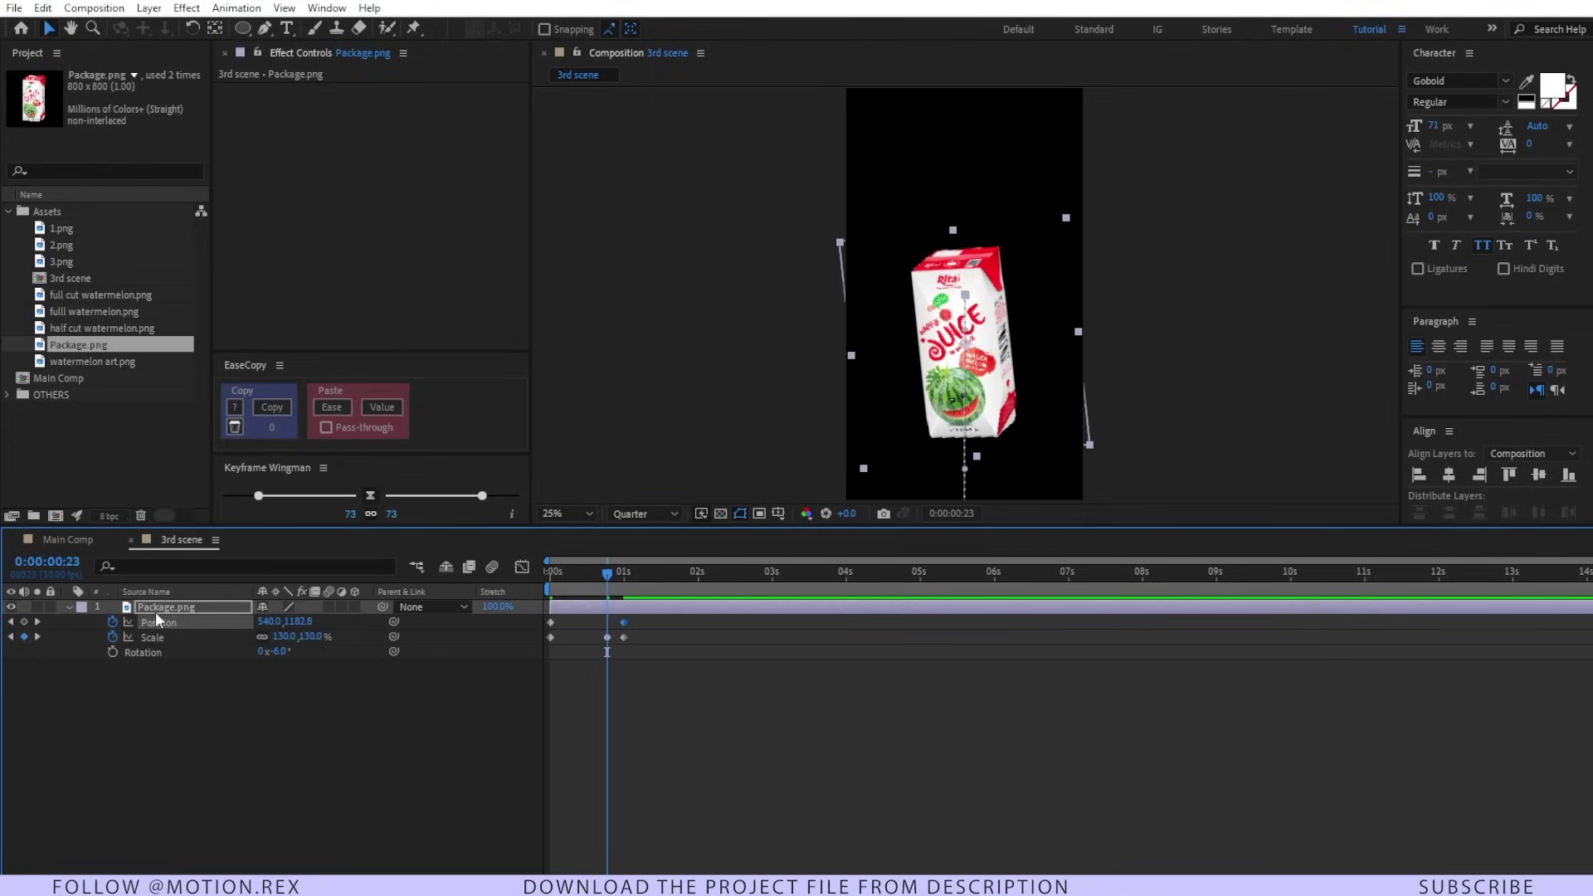
key(ctrl+v)
drag(310, 620, 214, 624)
click(371, 722)
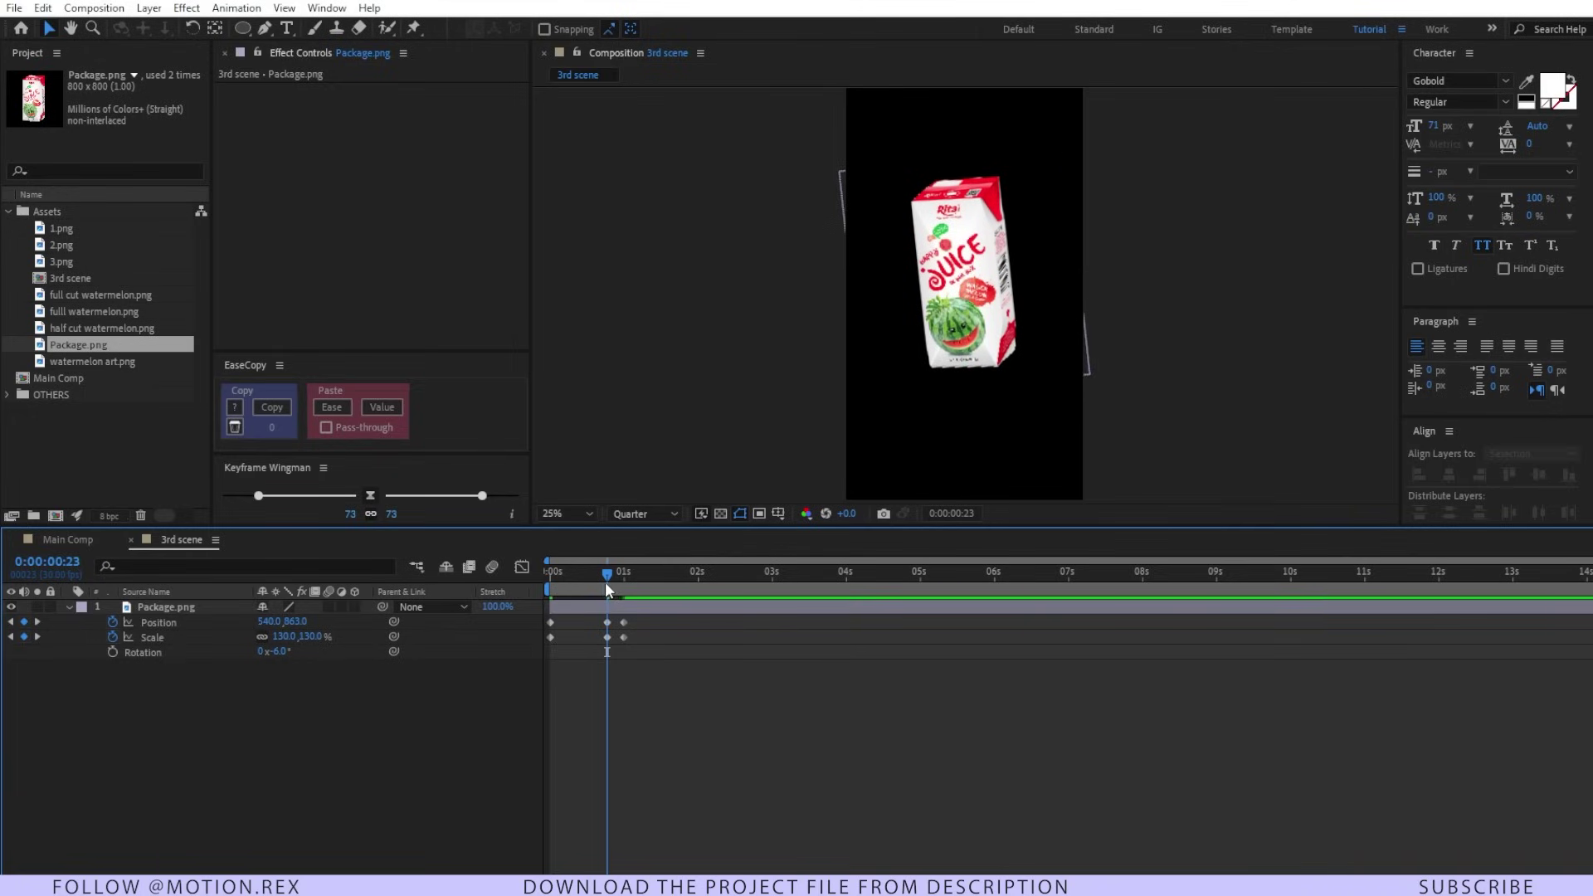
key(space)
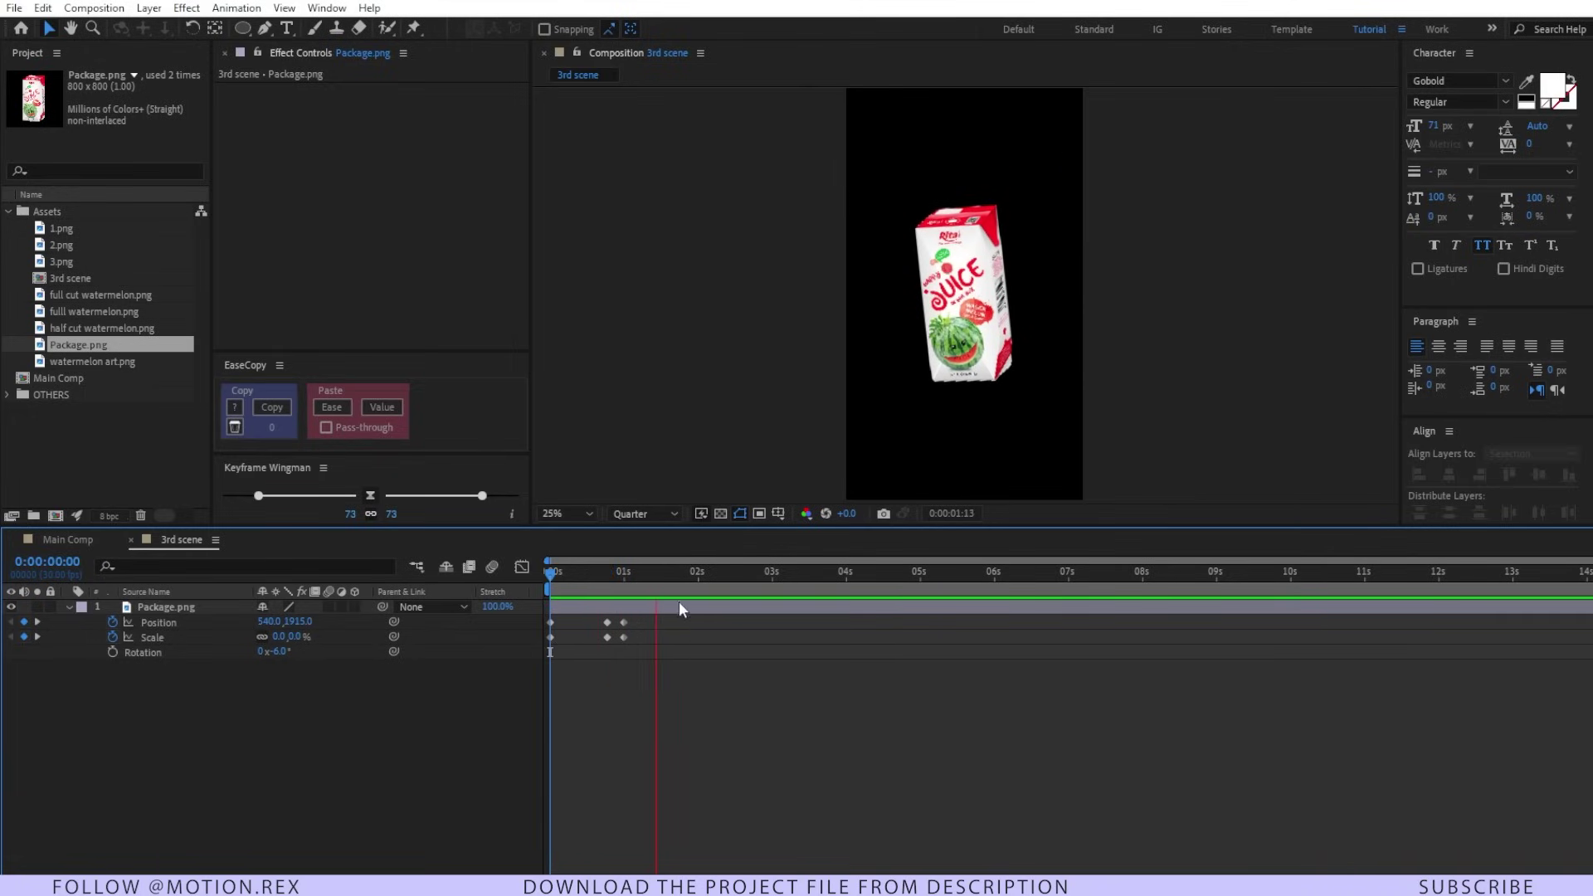
Apply Easy Ease to all of the package's Position and Scale keyframes, and preview the animation
click(622, 572)
key(equal)
key(equal)
drag(884, 621, 543, 673)
key(F9)
click(767, 725)
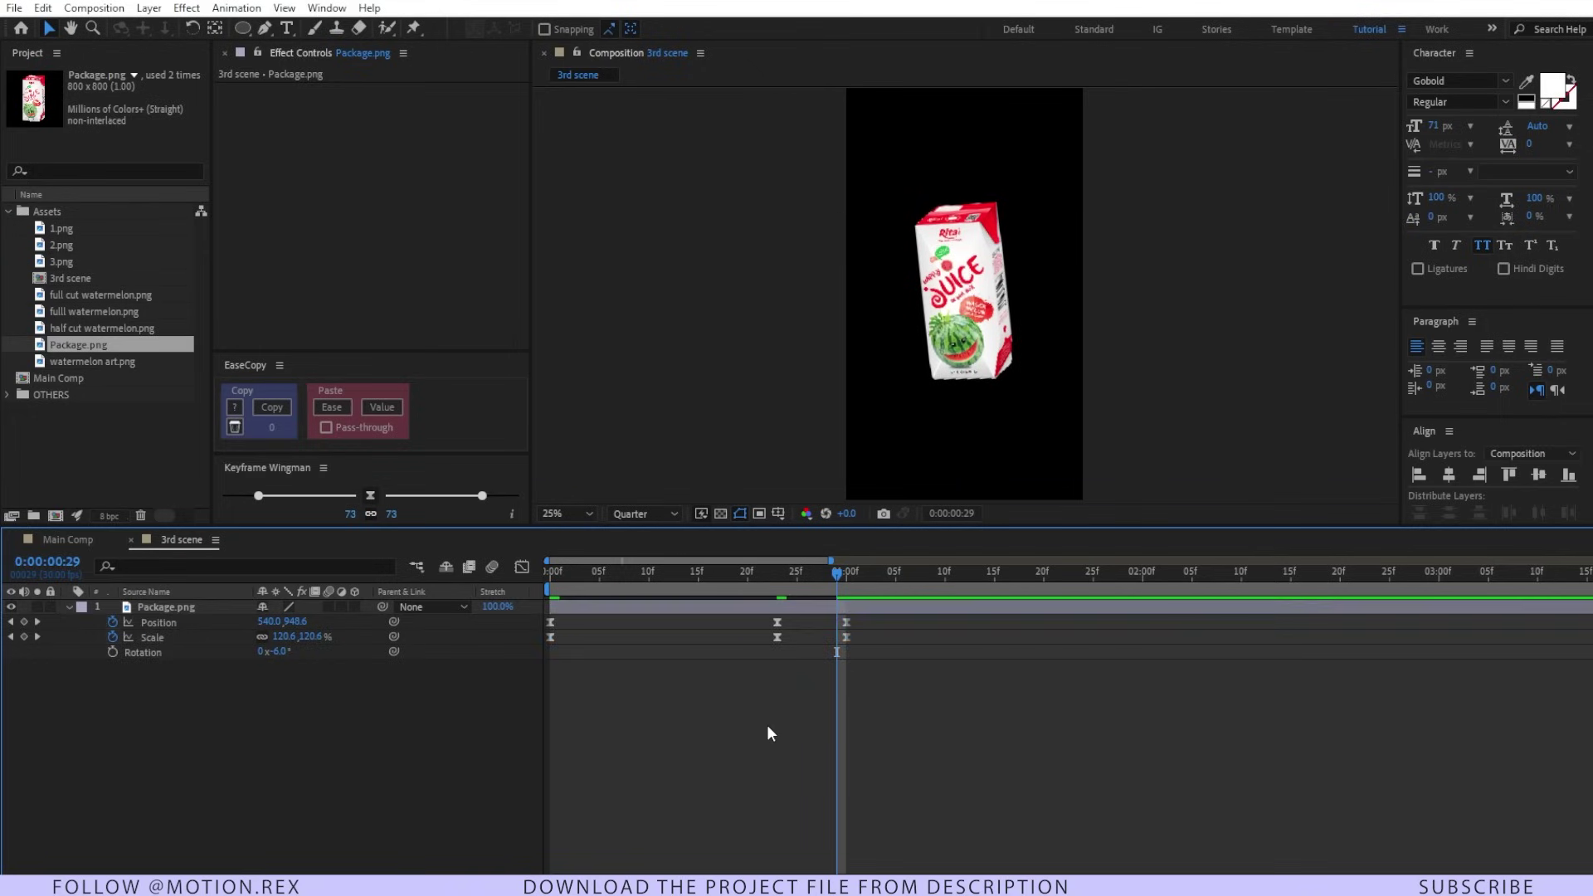
key(space)
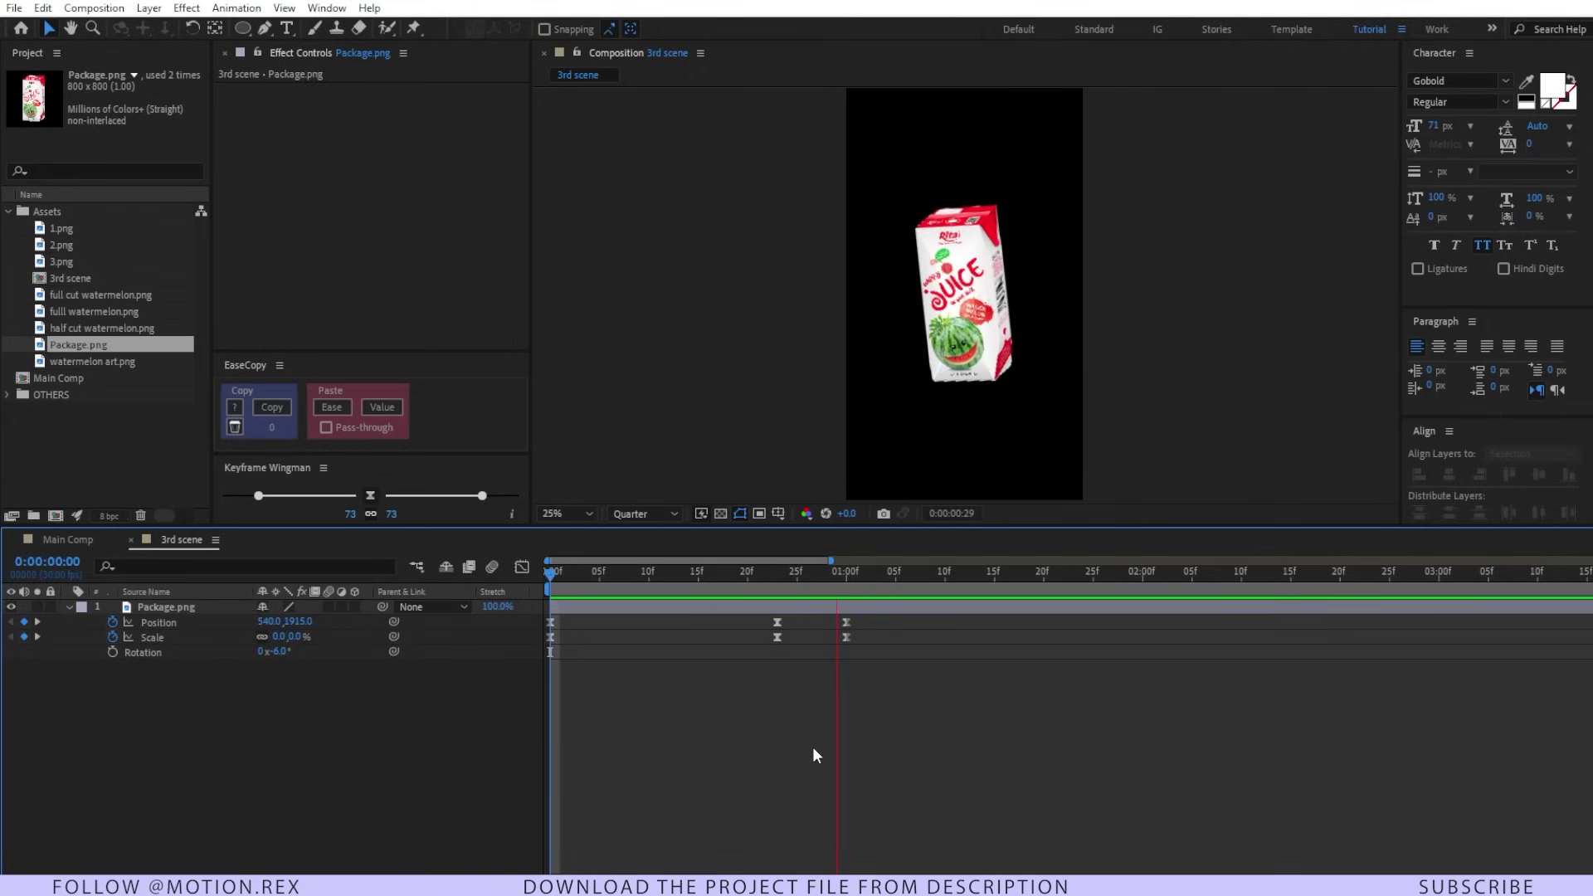
key(space)
Copy the whole bounce expression from the sticky note and apply it to the package's Position
key(alt+Tab)
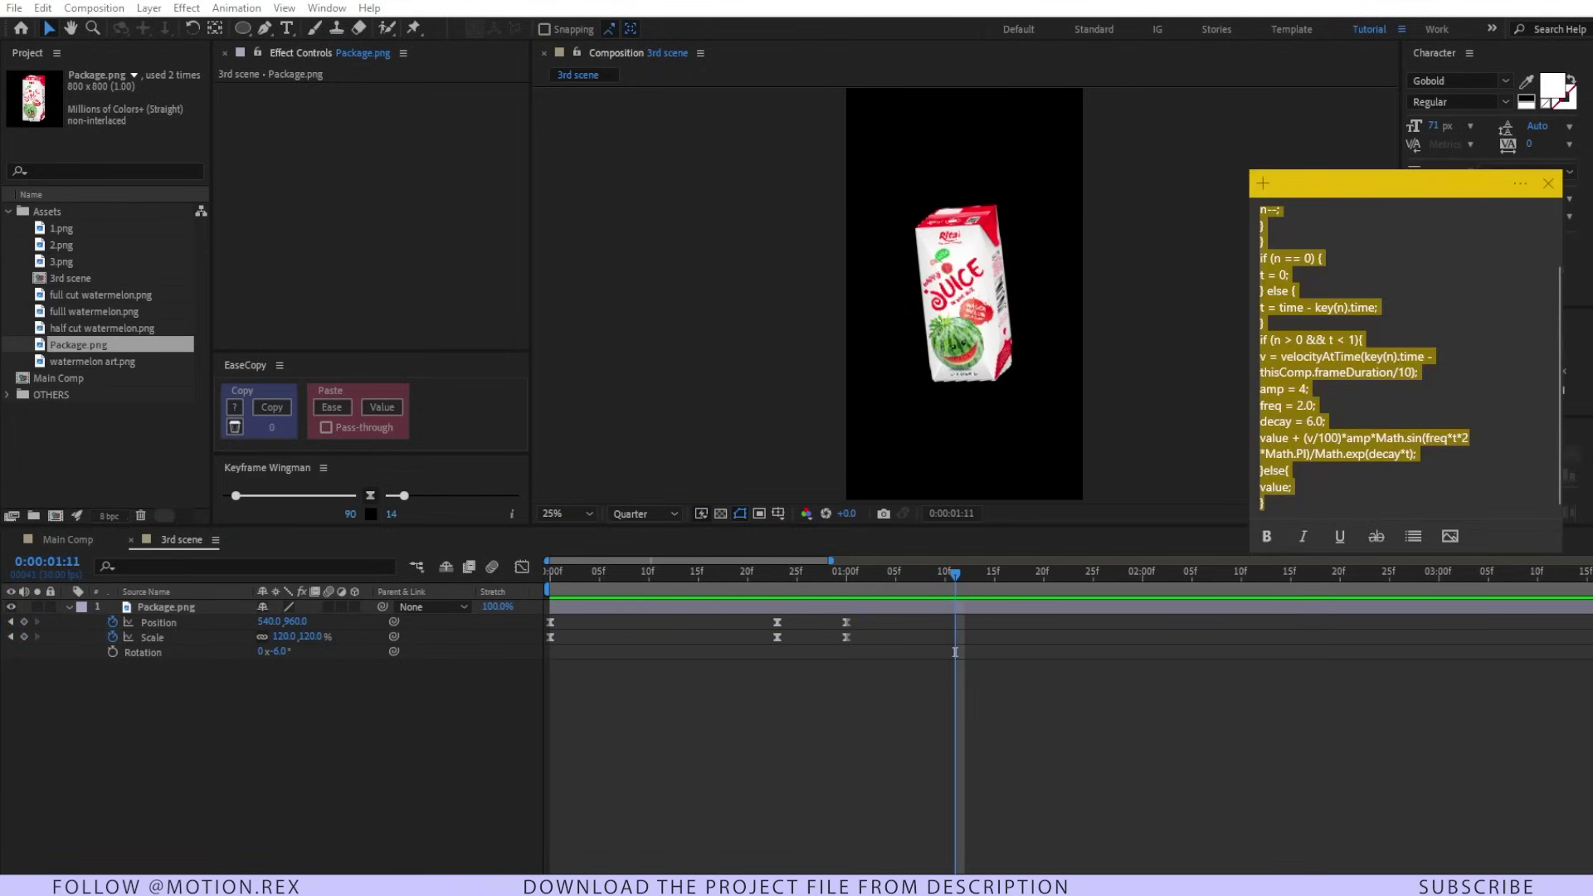
click(1332, 489)
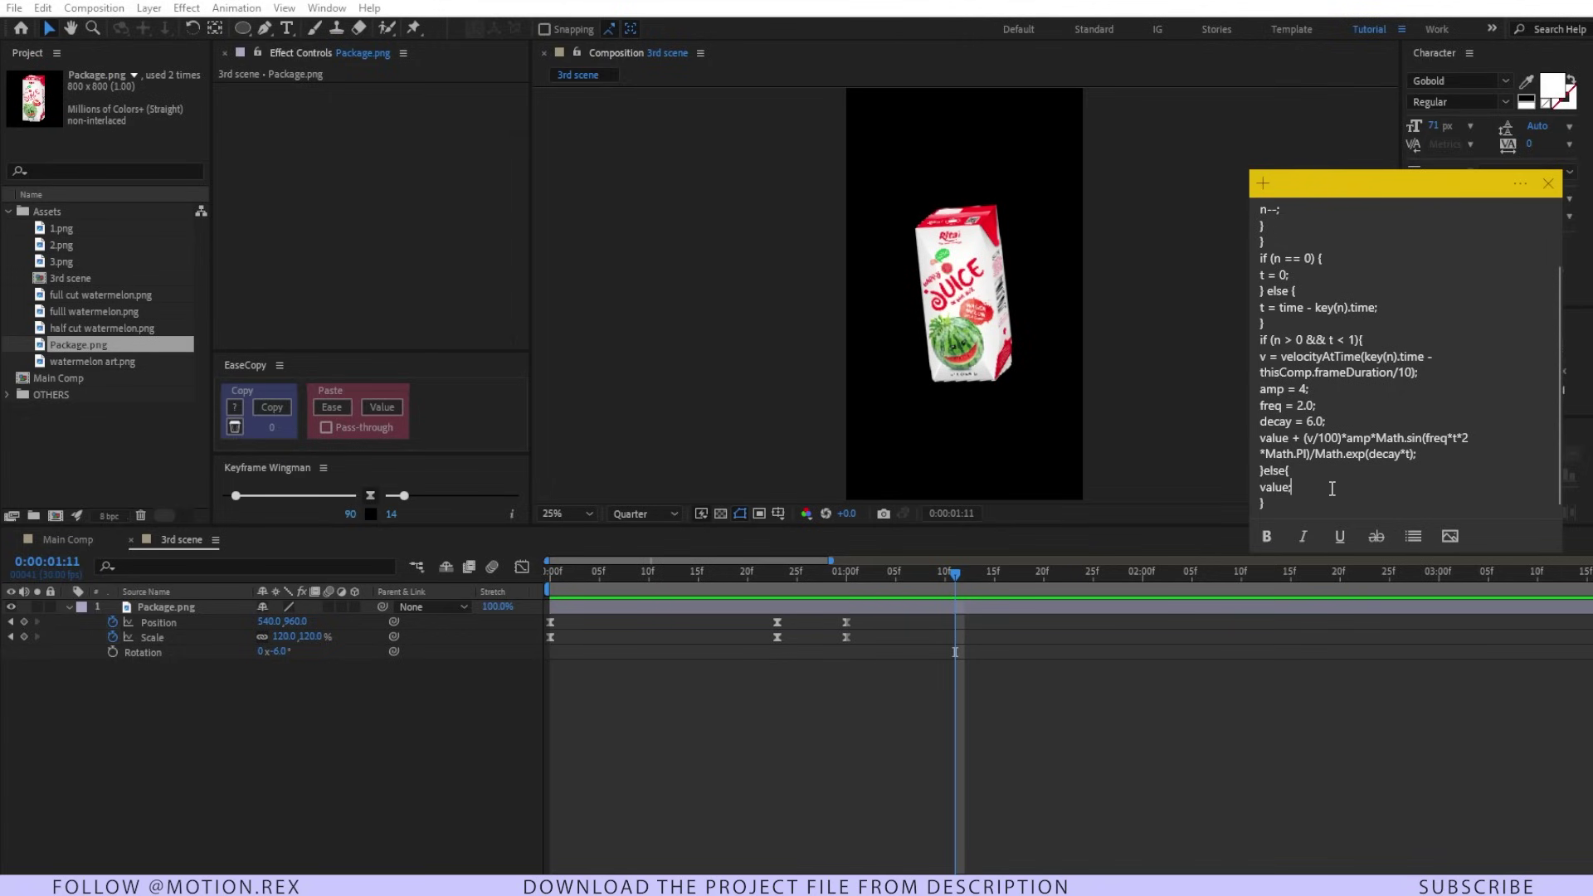
key(ctrl+a)
click(785, 674)
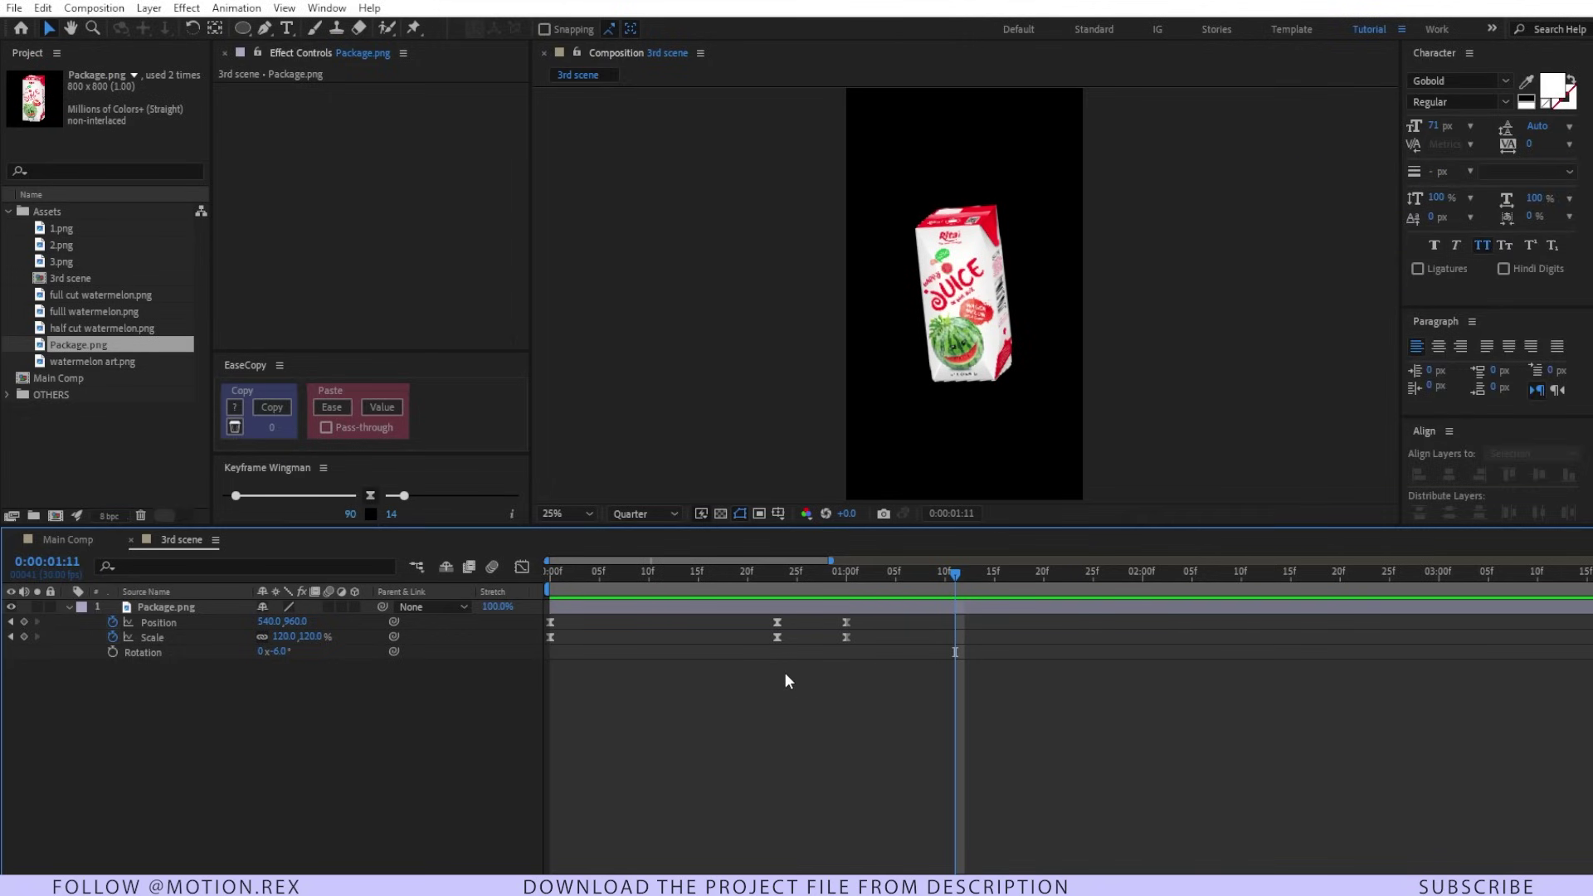
click(145, 622)
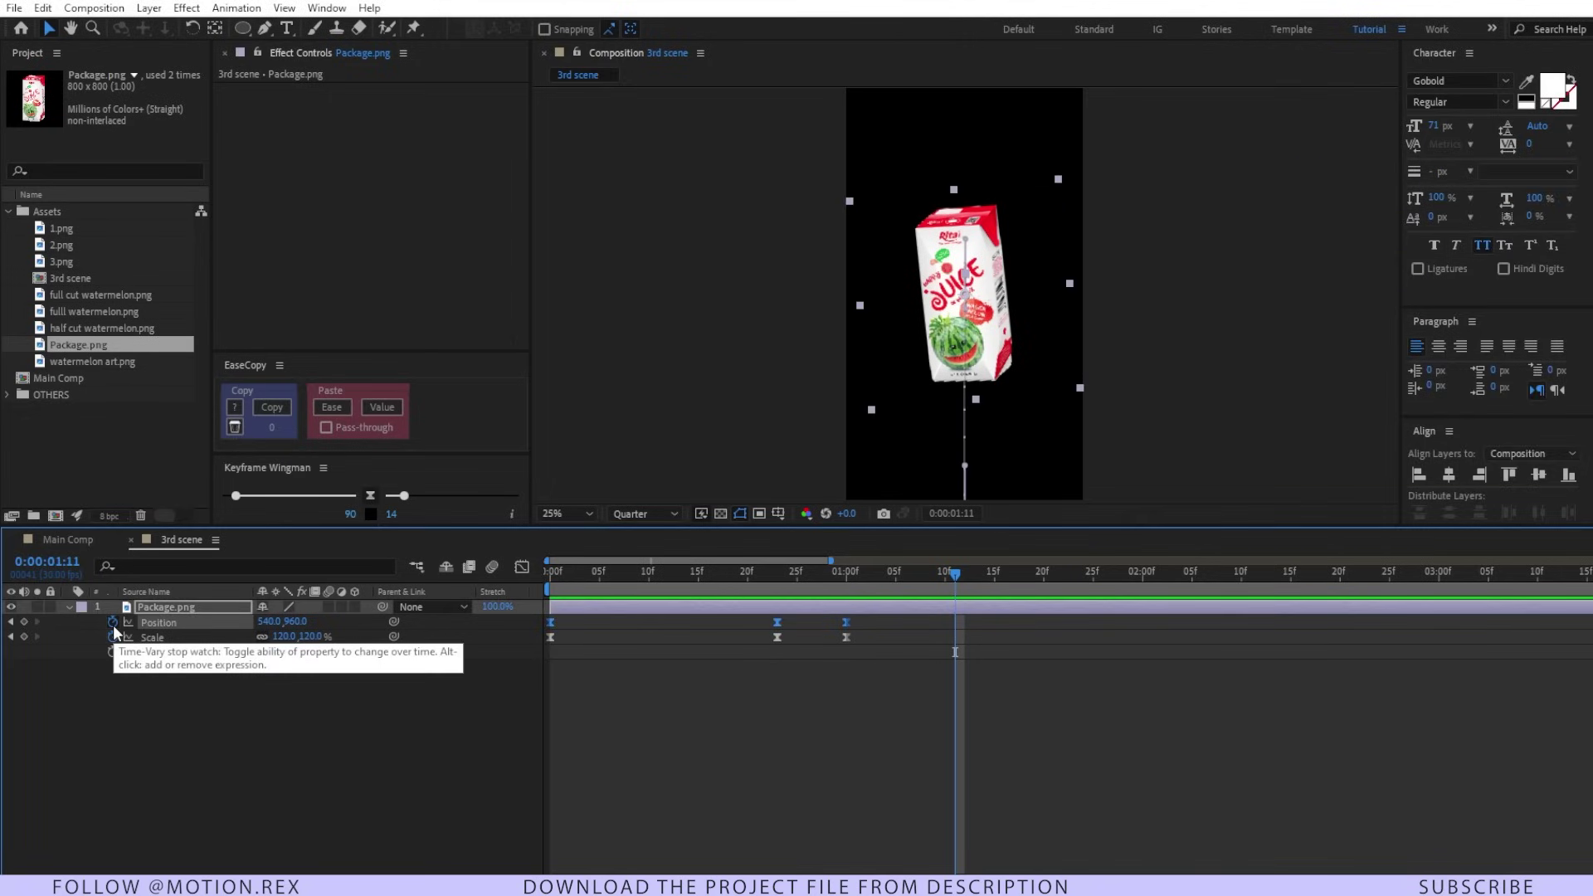
alt+click(113, 624)
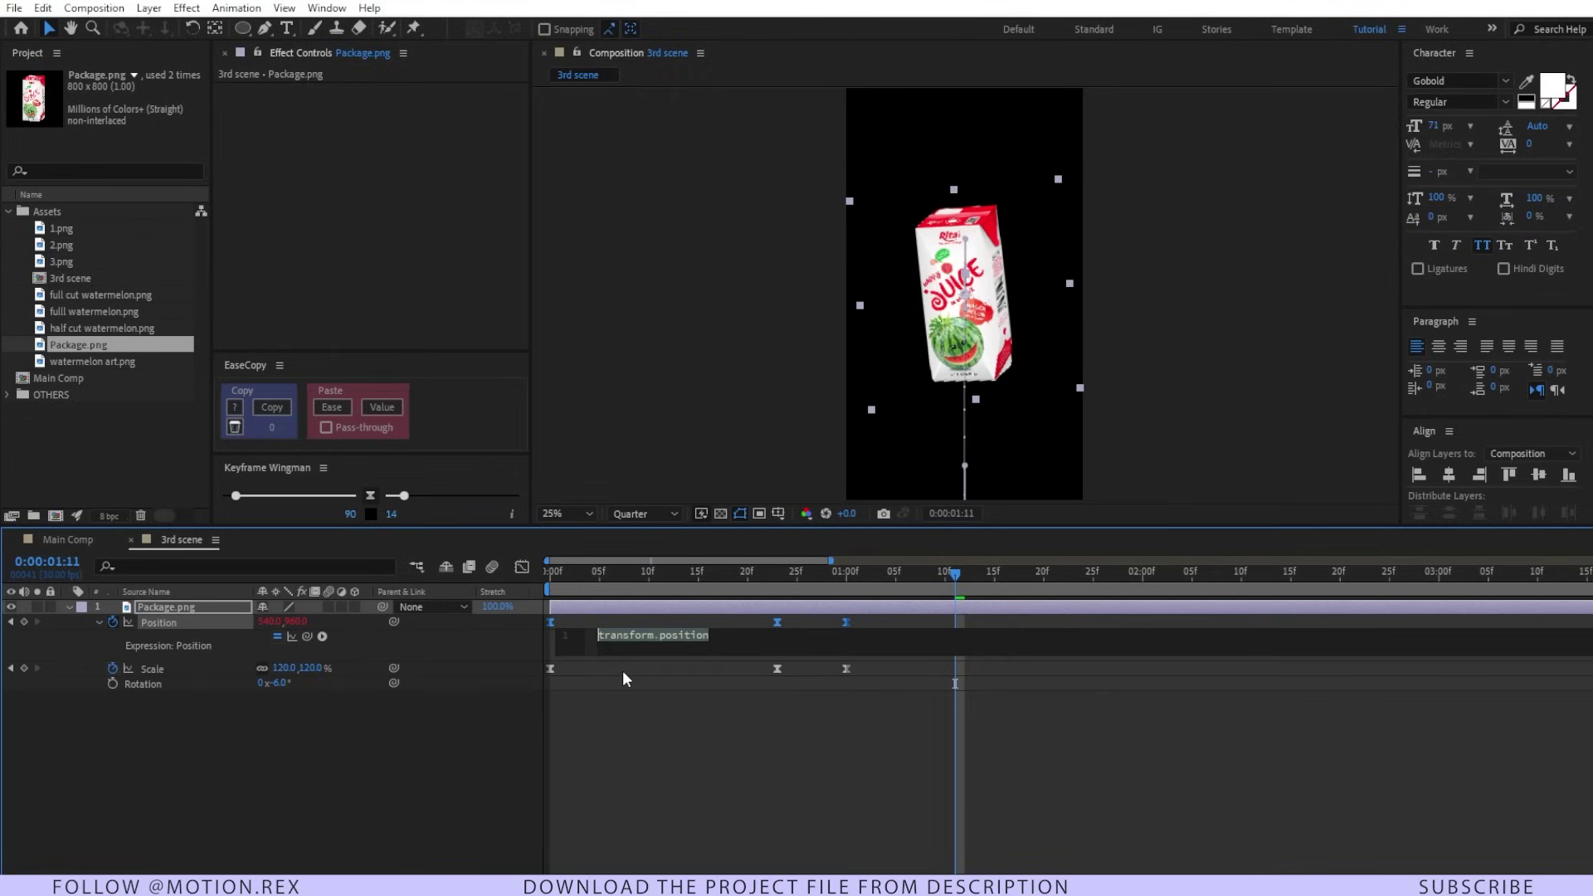
key(ctrl+v)
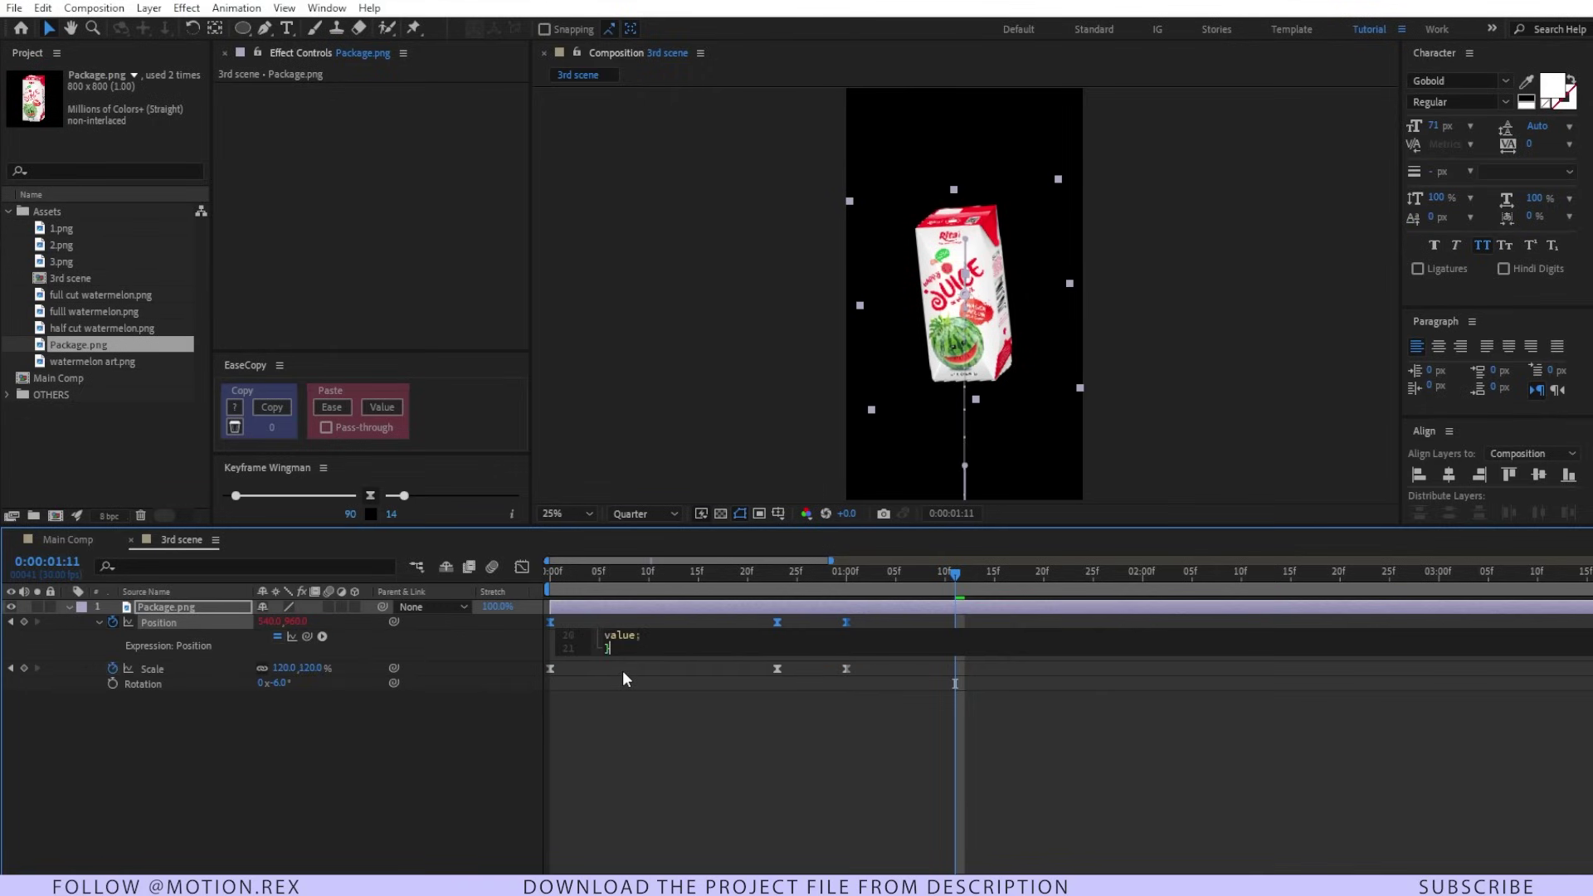
click(641, 717)
Copy only the expression from the package's Position and paste it onto its Scale
click(183, 625)
right_click(181, 624)
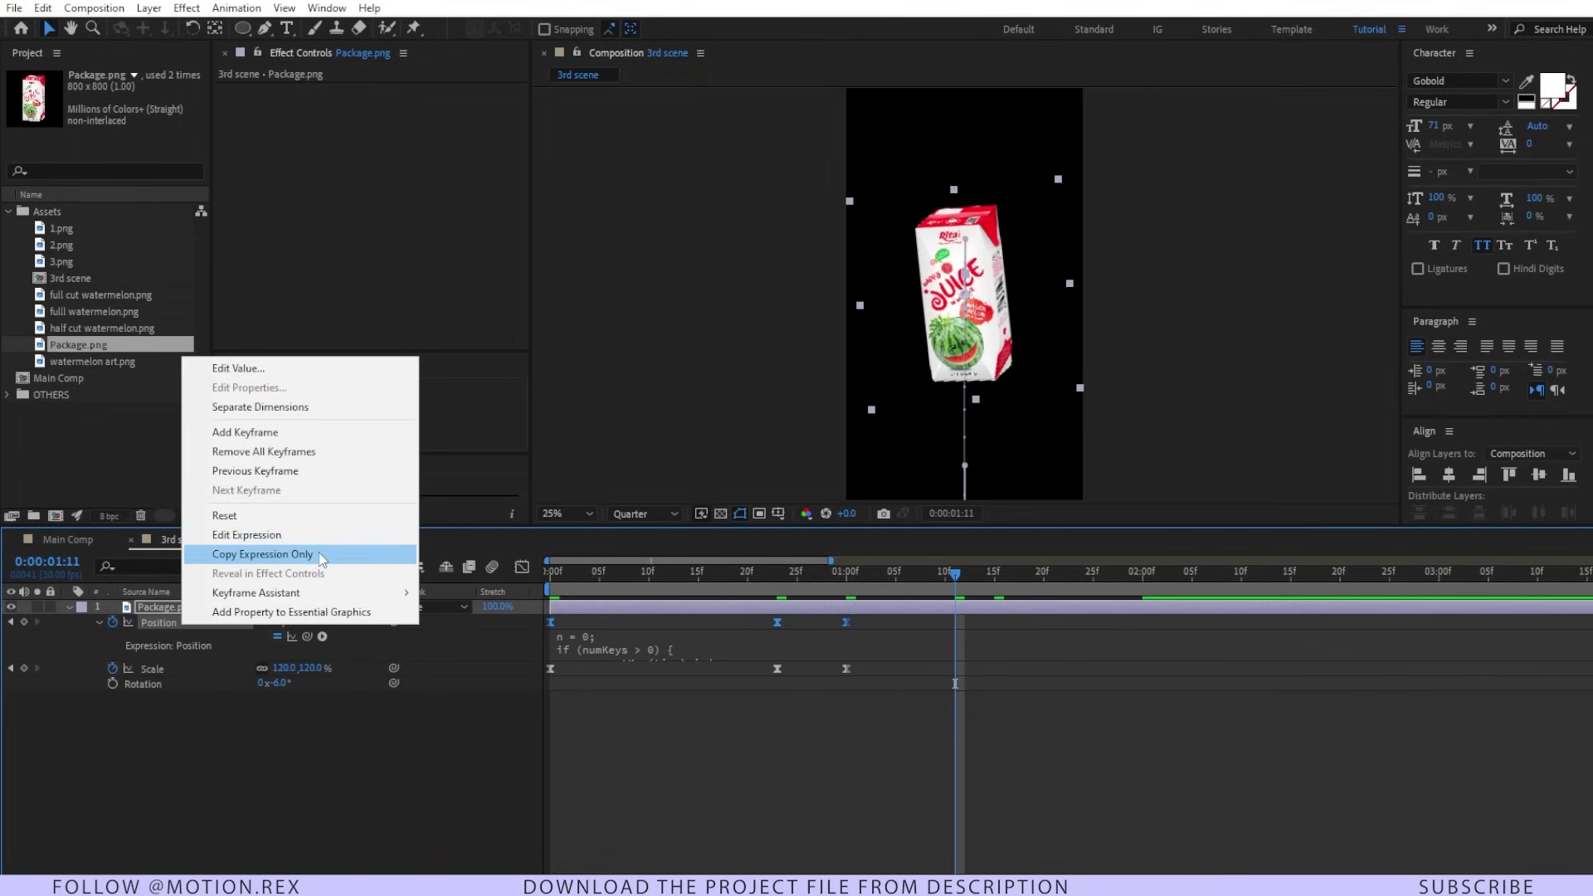
click(319, 551)
click(166, 672)
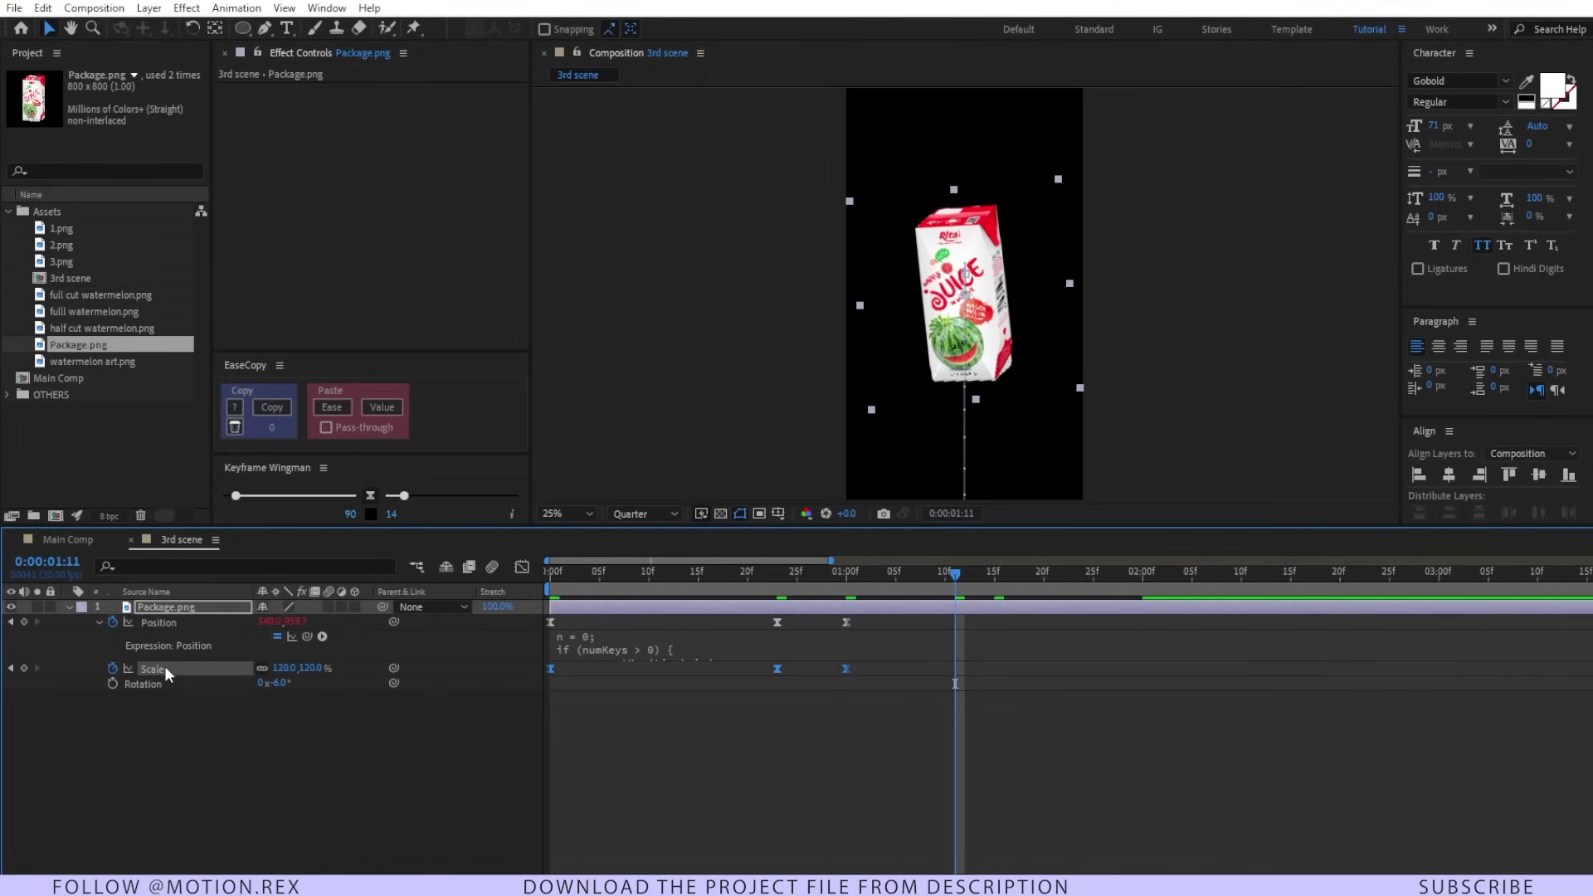
key(ctrl+v)
click(855, 656)
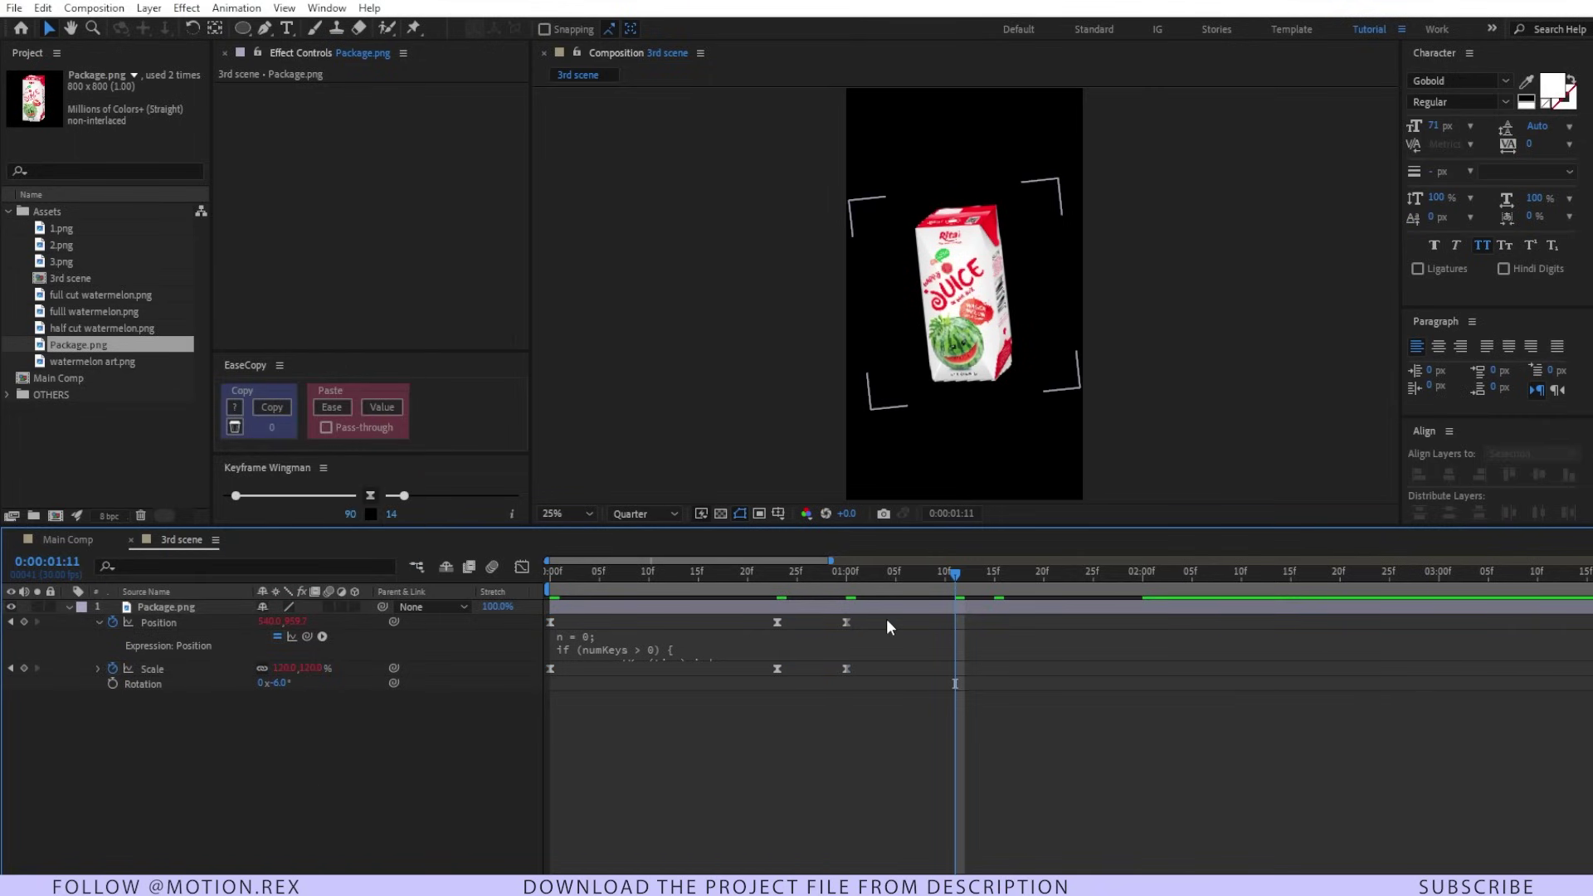
Convert the package's Position and Scale keyframes at 0:00:01:00 to linear, and preview the bounce from the start
drag(879, 622, 797, 707)
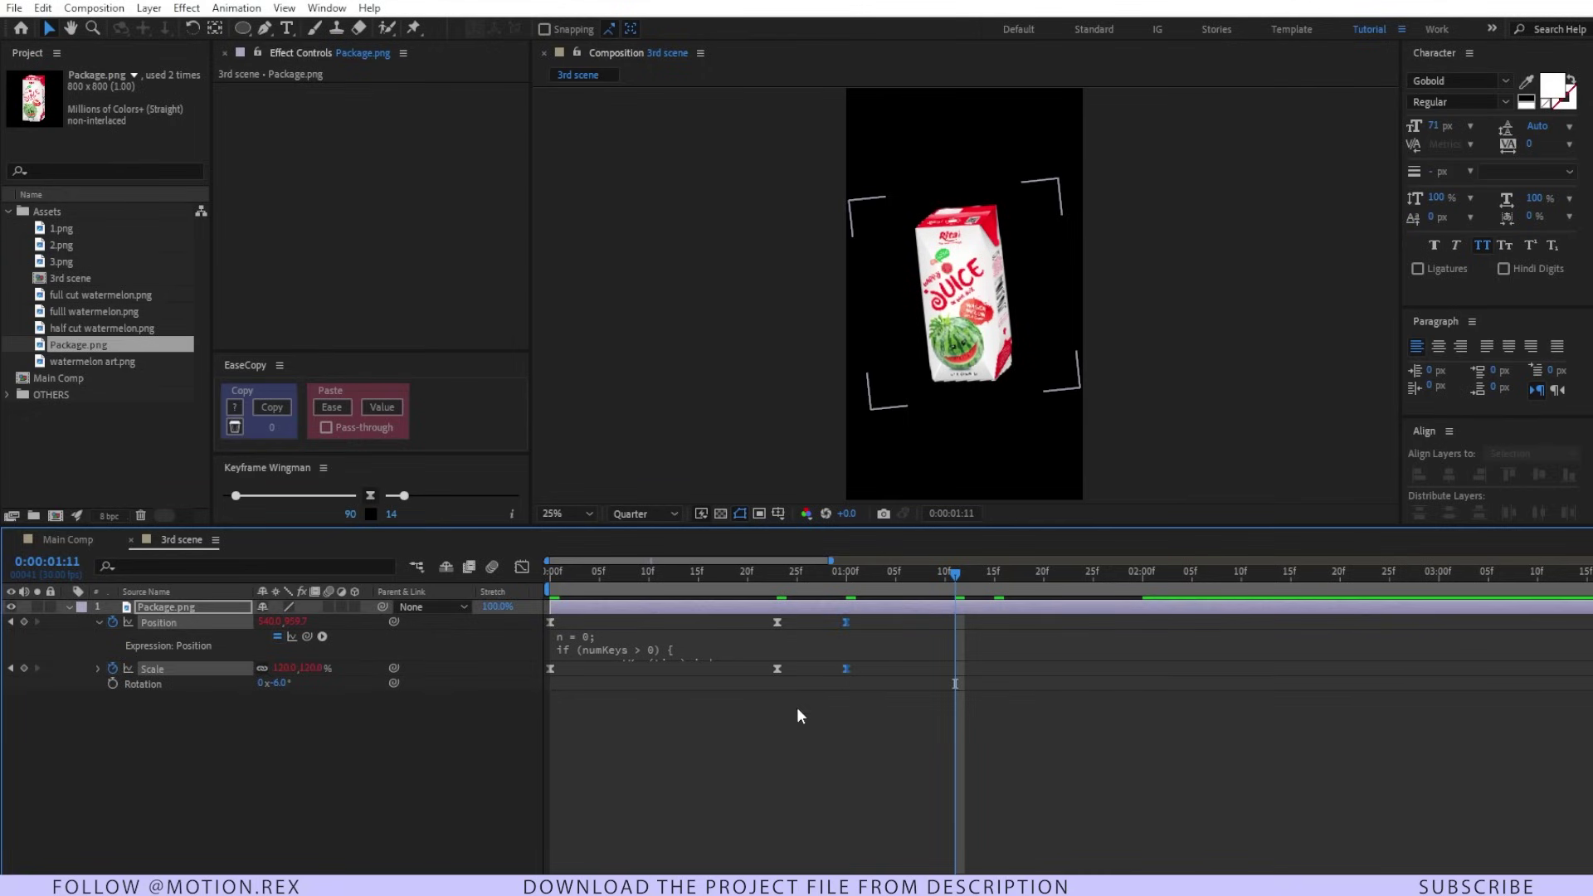
ctrl+click(848, 623)
key(Home)
click(580, 734)
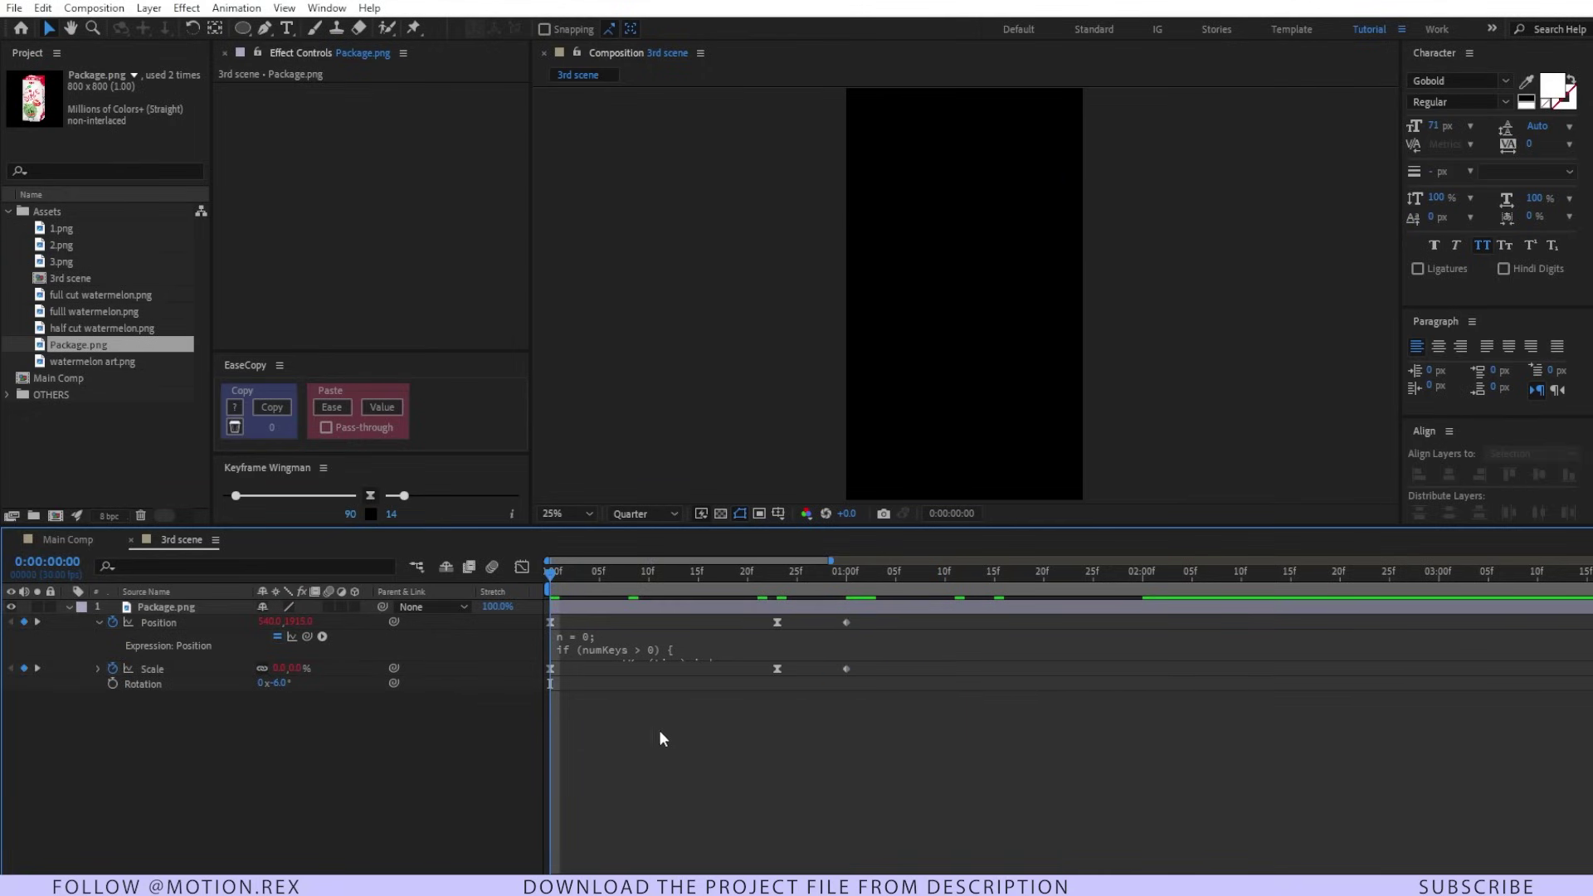
key(space)
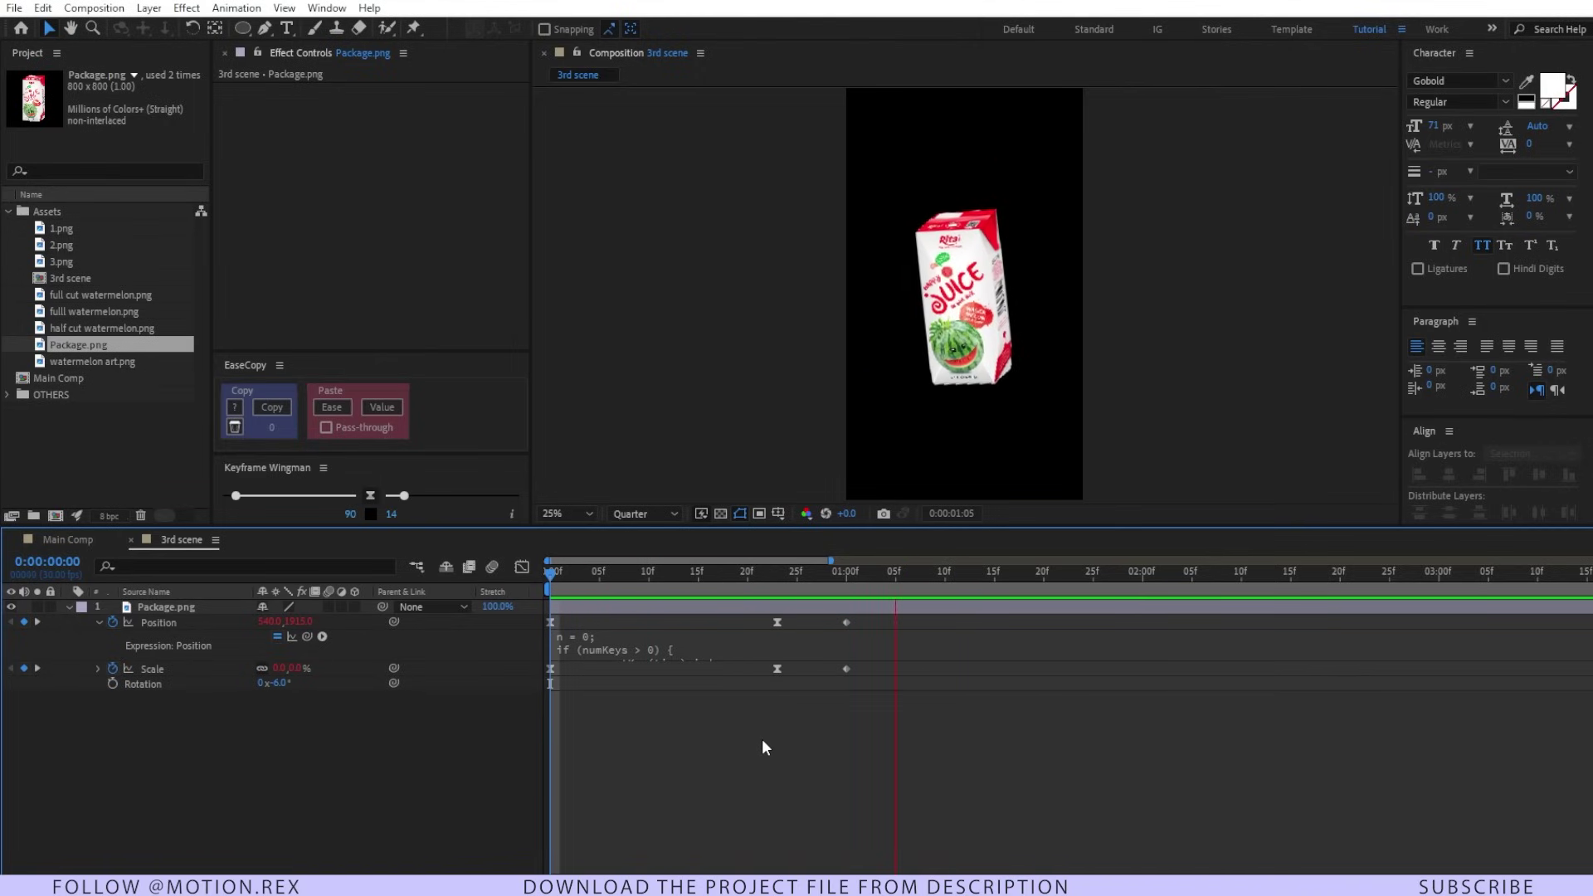
key(space)
Set amp to 10 and freq to 3.0 in the package's Position expression
click(715, 646)
scroll(695, 772, down, 1)
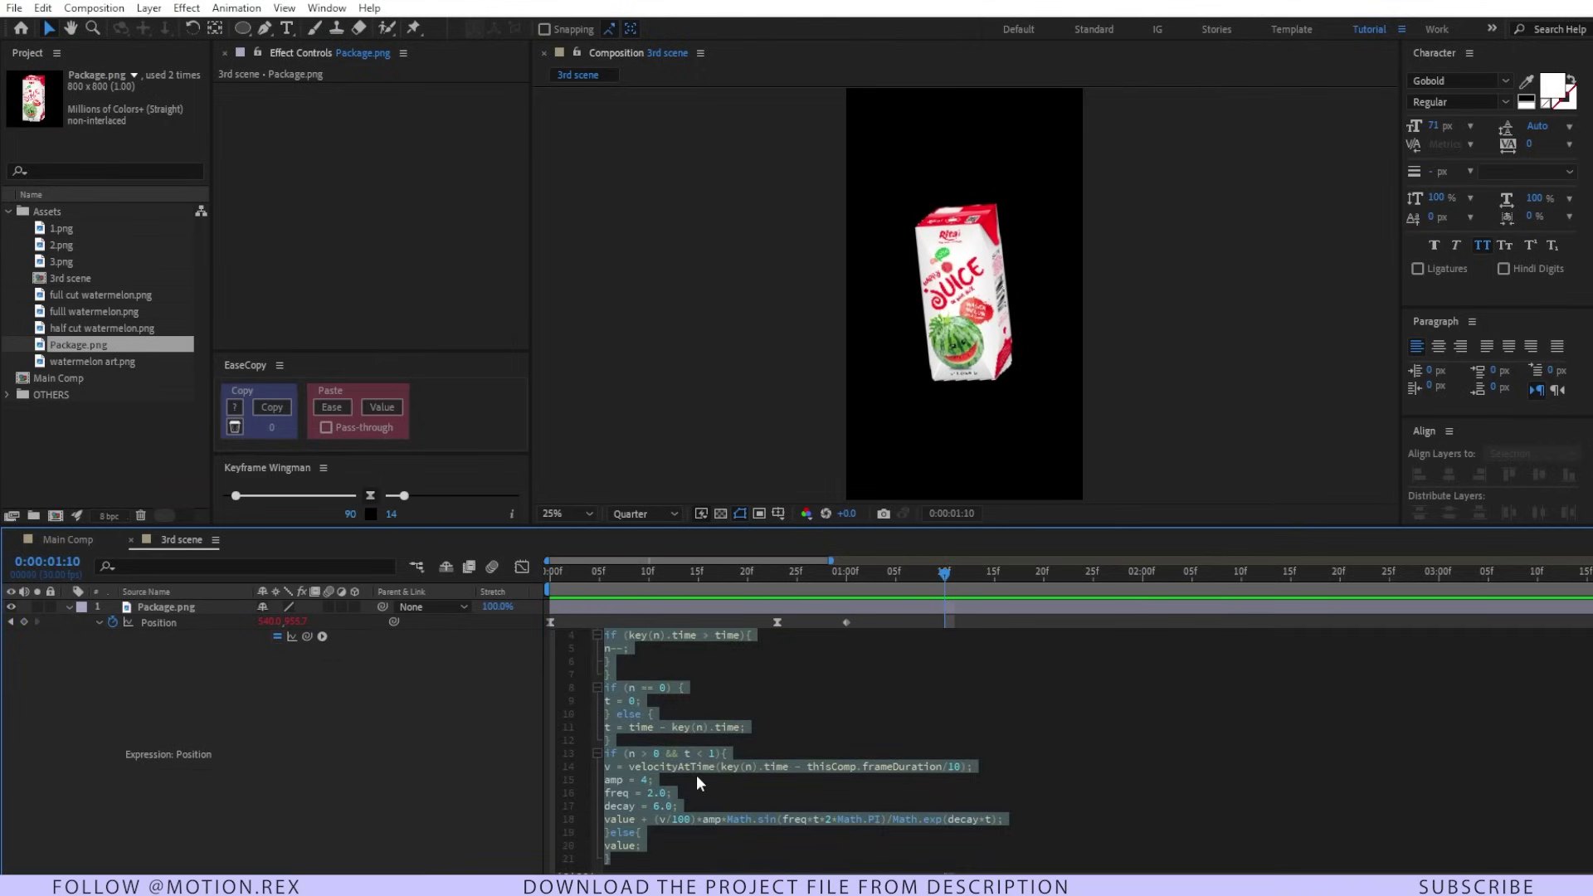
click(651, 780)
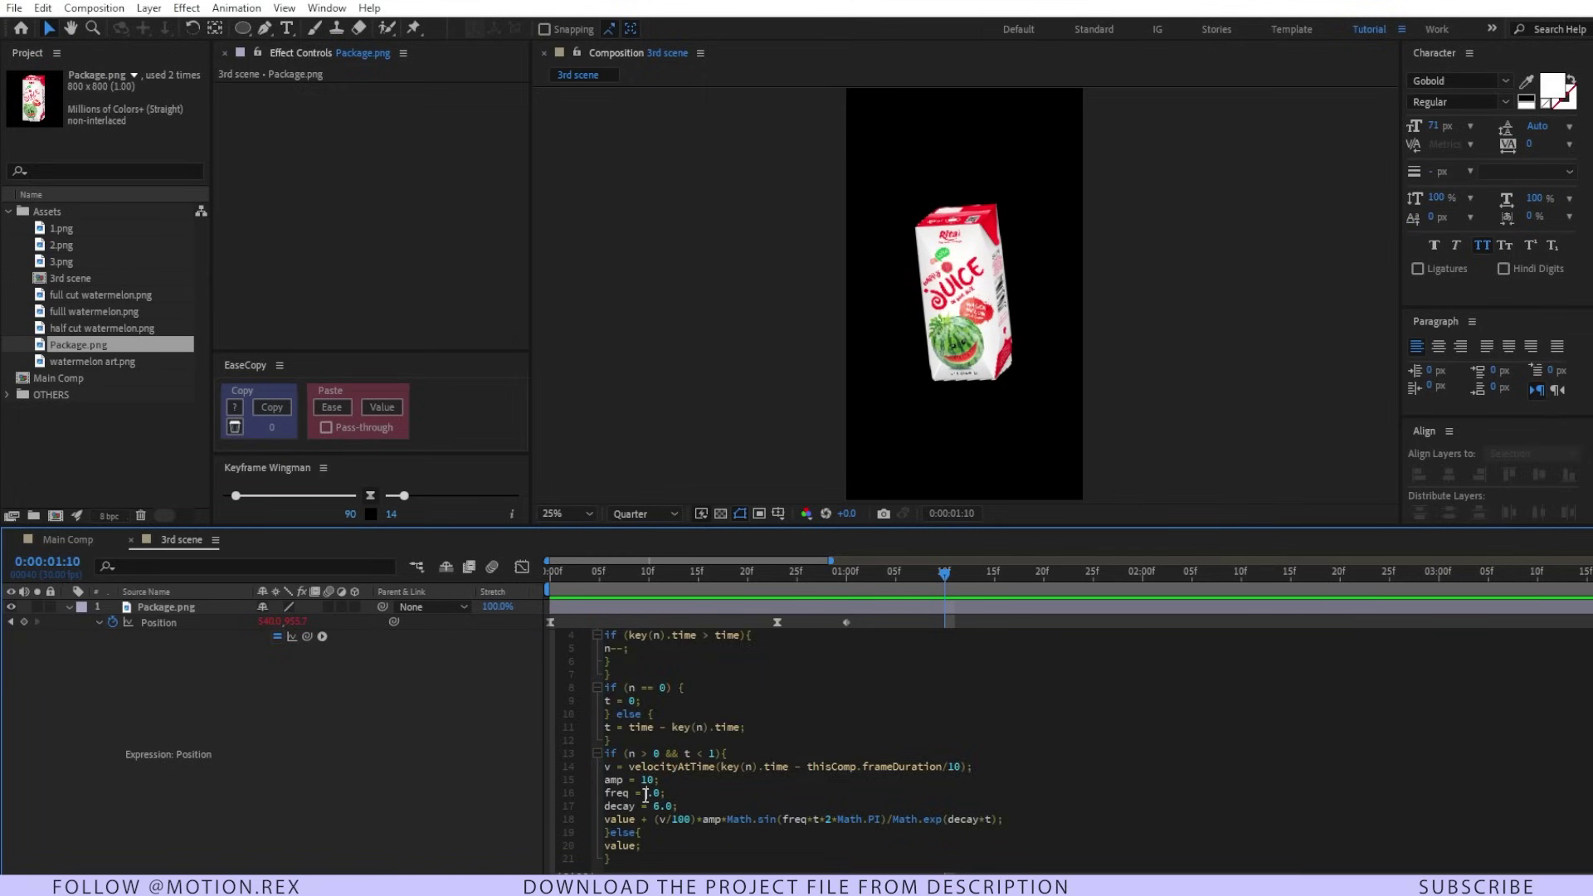
key(KP_Enter)
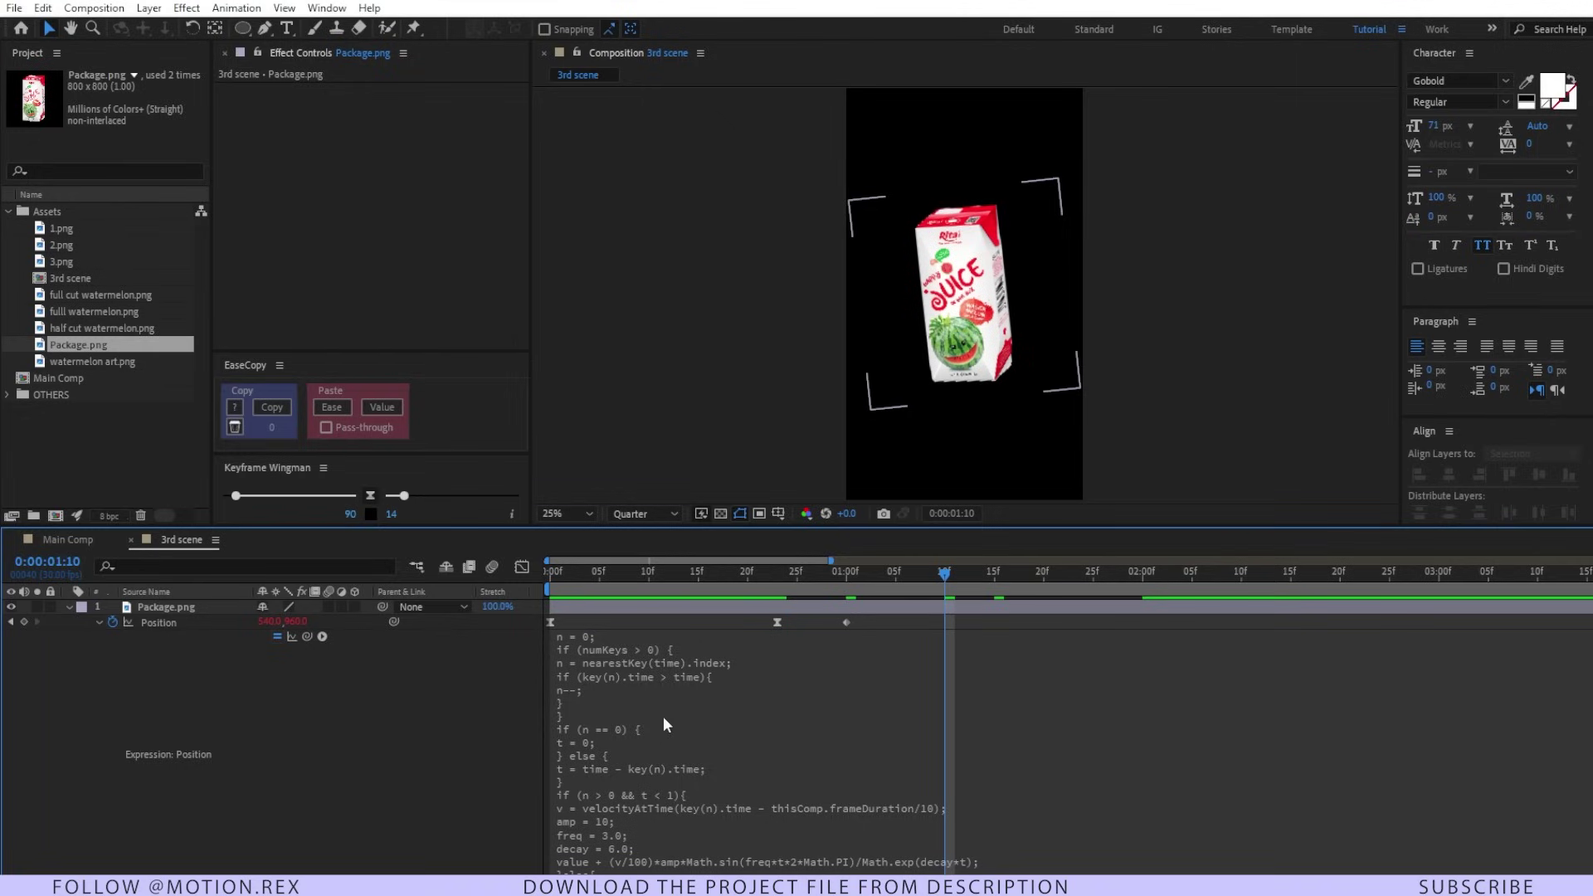
key(Home)
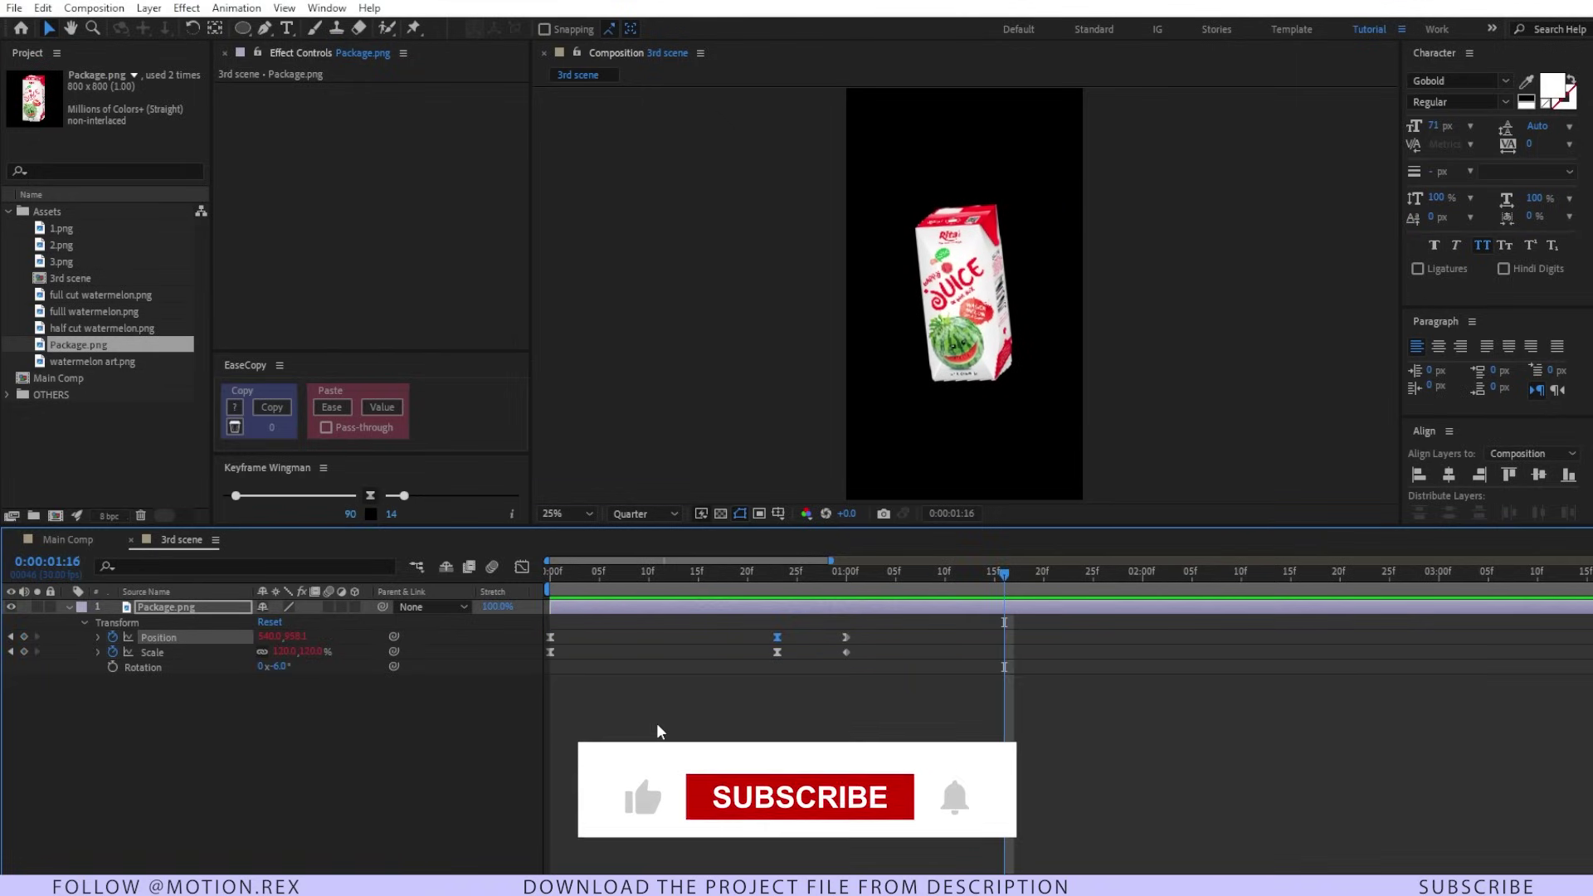
Add half cut watermelon.png to the scene, rotate it, and place it behind the package's upper-left side
click(658, 724)
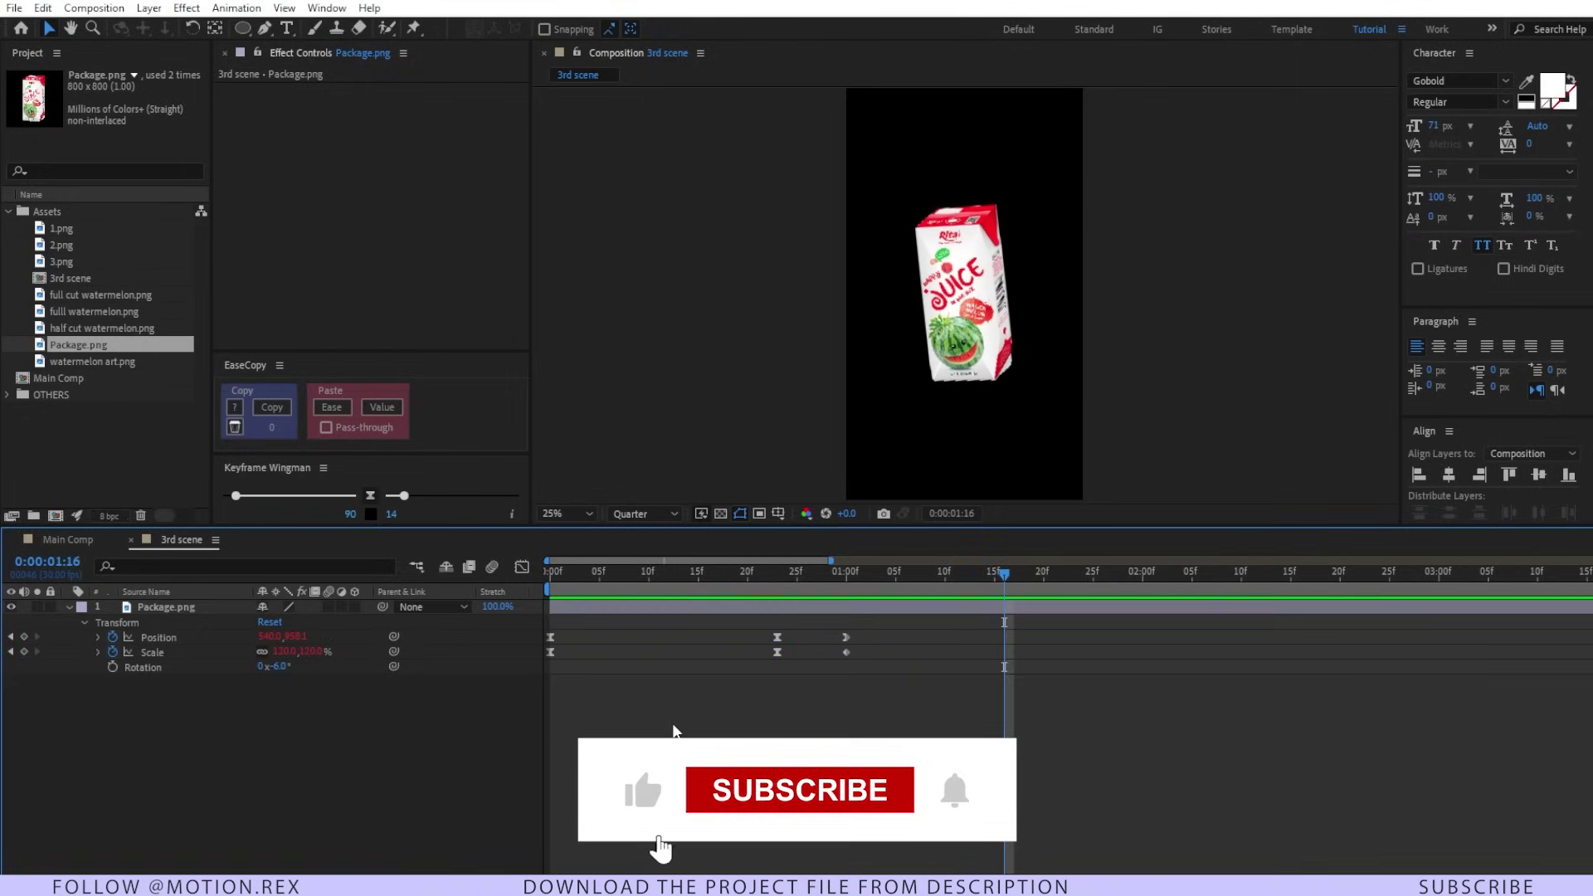
click(858, 673)
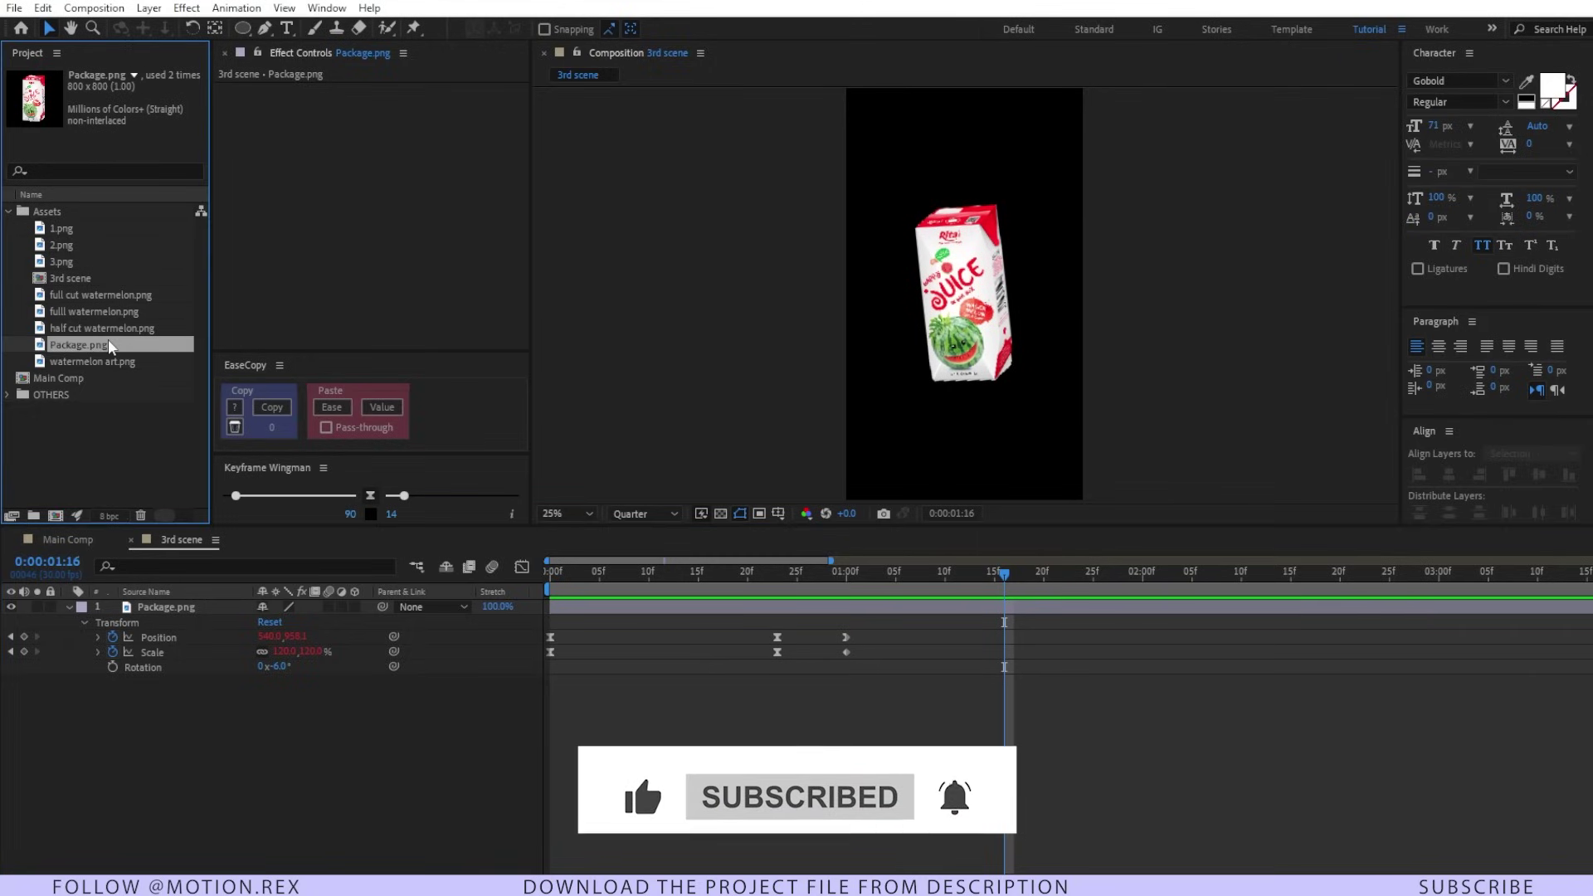
click(91, 314)
click(97, 280)
click(99, 261)
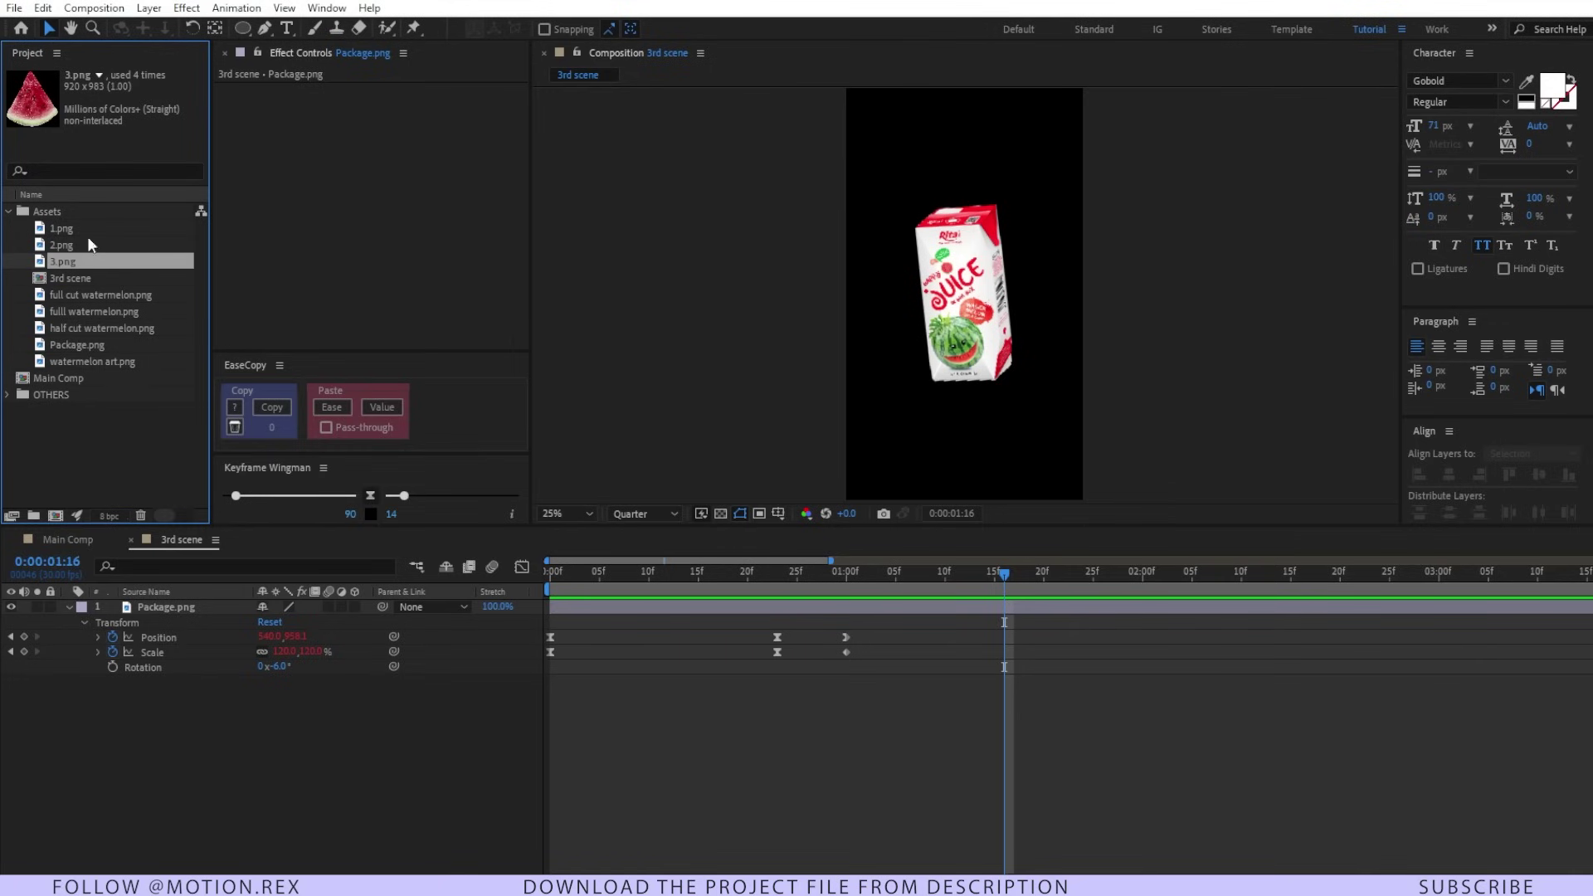
drag(102, 329, 187, 607)
key(r)
drag(280, 623, 336, 614)
drag(962, 257, 910, 233)
drag(191, 607, 190, 676)
Scale the half-cut watermelon slice to 83%, and duplicate it with the second slice rotated to 83°
key(s)
key(ctrl+d)
mouse_move(284, 696)
mouse_down()
mouse_move(270, 696)
mouse_move(302, 726)
mouse_up()
key(r)
Add full cut watermelon.png at 55% scale and fulll watermelon.png rotated to -34° behind the package
click(92, 362)
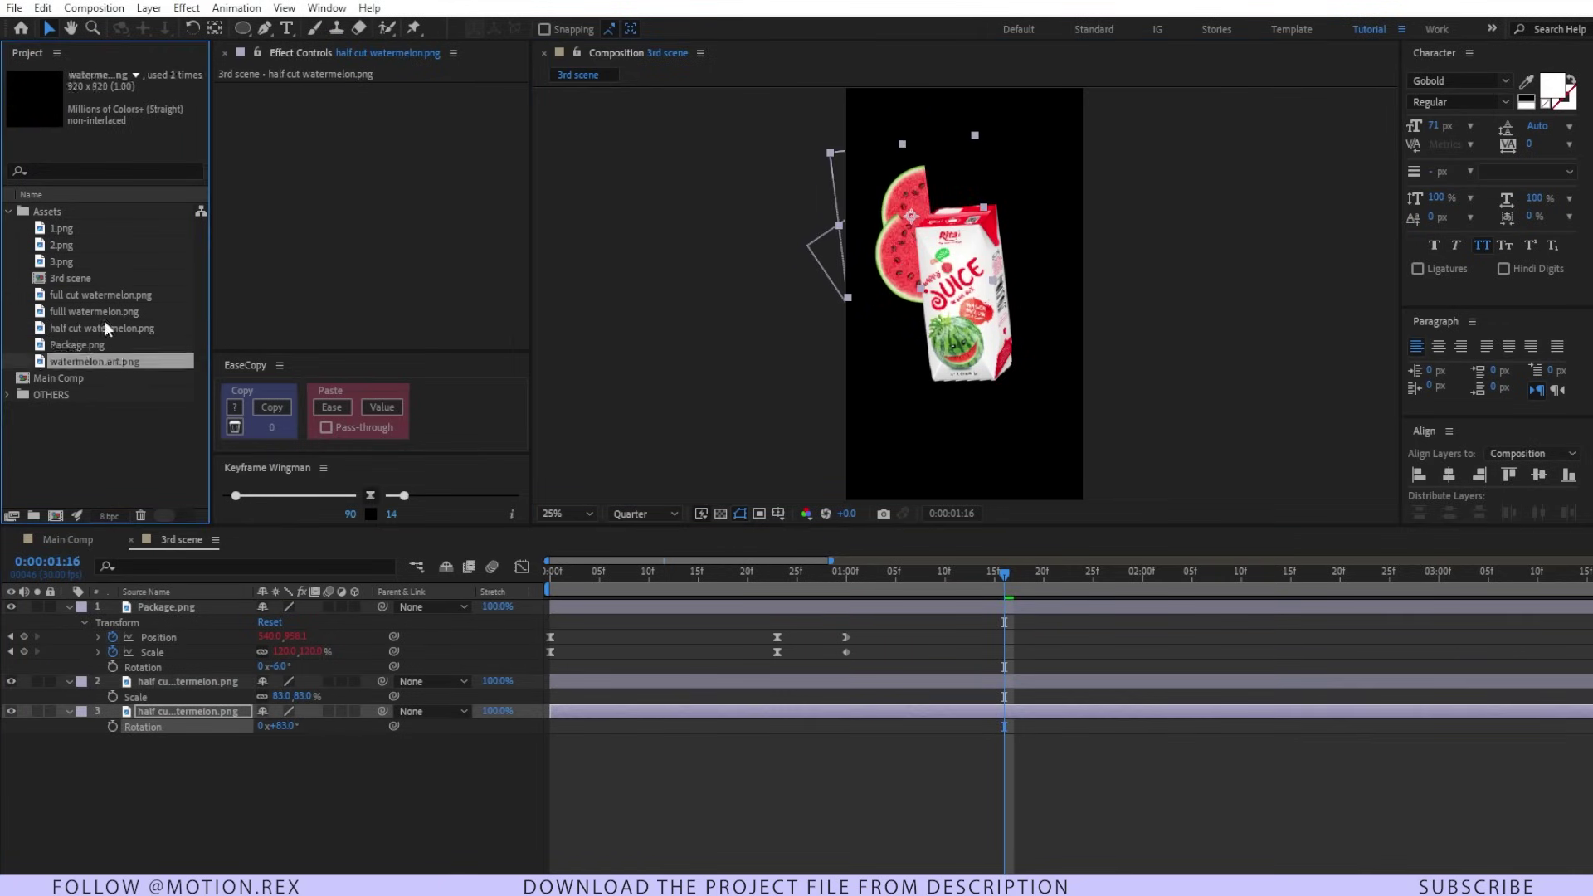
key(s)
drag(101, 296, 190, 770)
key(r)
Add 1.png behind the package's lower-right side, resize it, and rotate it to 58°
drag(61, 229, 187, 801)
drag(912, 336, 975, 431)
key(s)
mouse_move(284, 816)
mouse_down()
mouse_move(249, 817)
mouse_move(323, 816)
mouse_up()
key(r)
Add watermelon art.png below the package layer and color it white with the Fill effect
drag(94, 362, 187, 809)
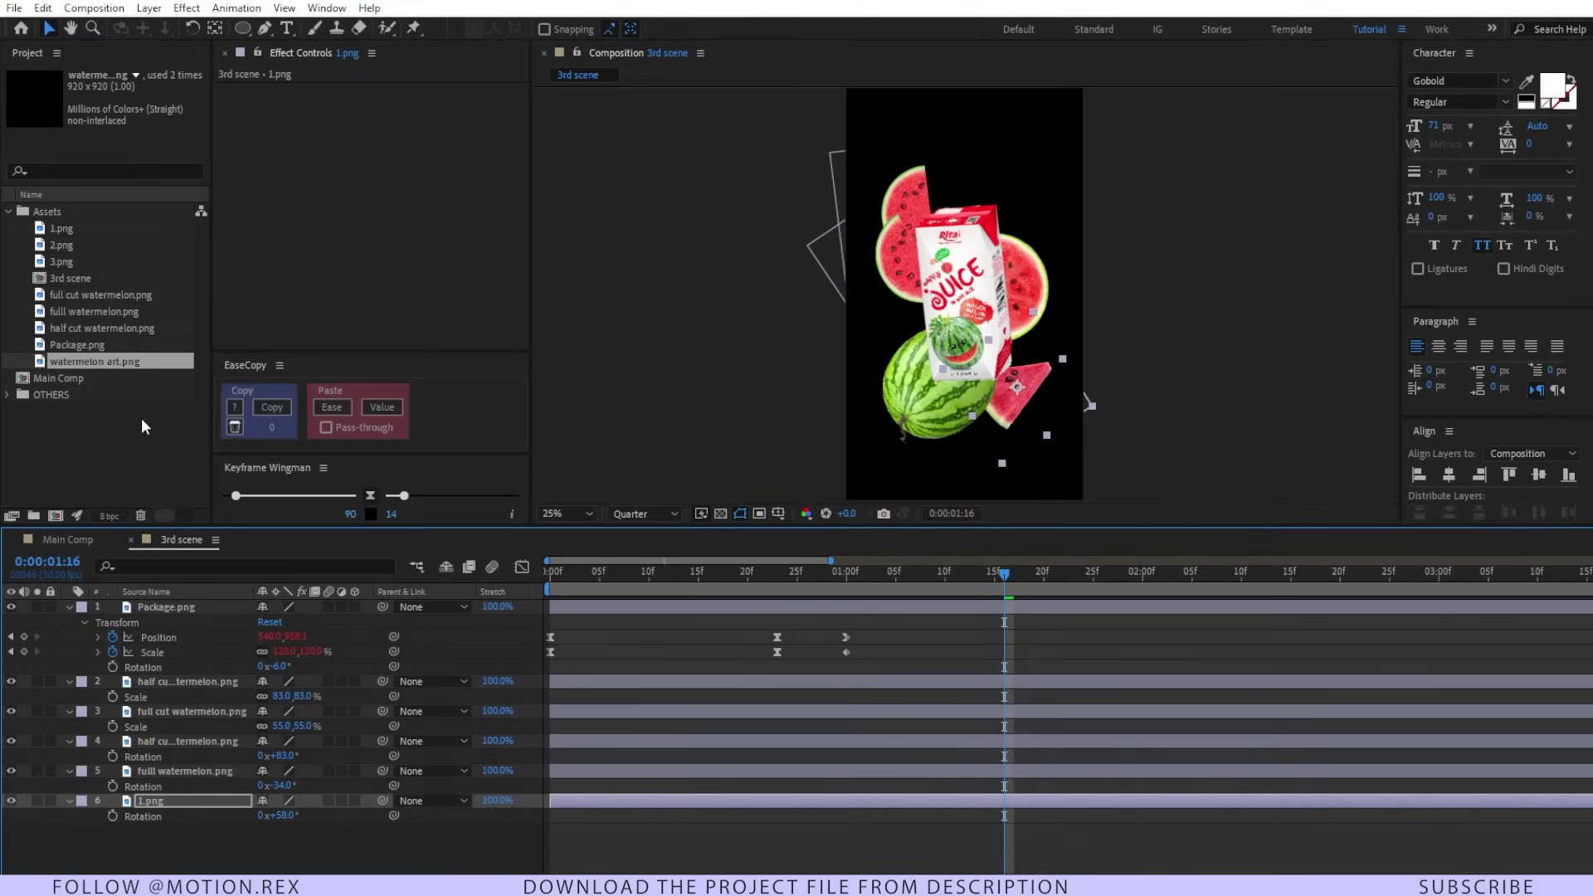
click(105, 368)
drag(106, 371, 191, 679)
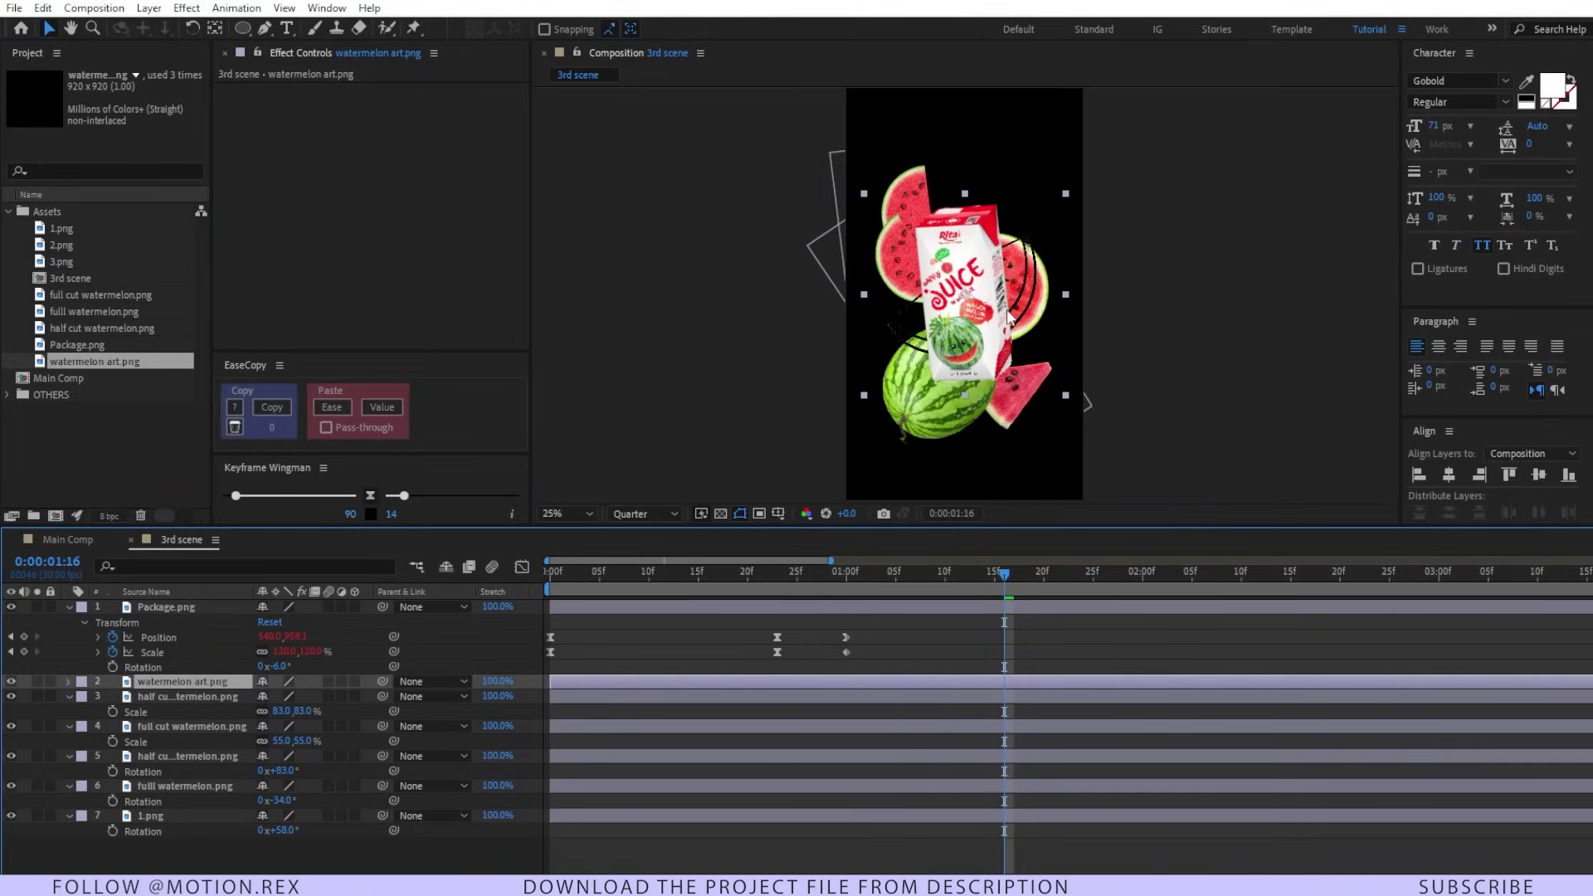
key(ctrl+space)
text(fil)
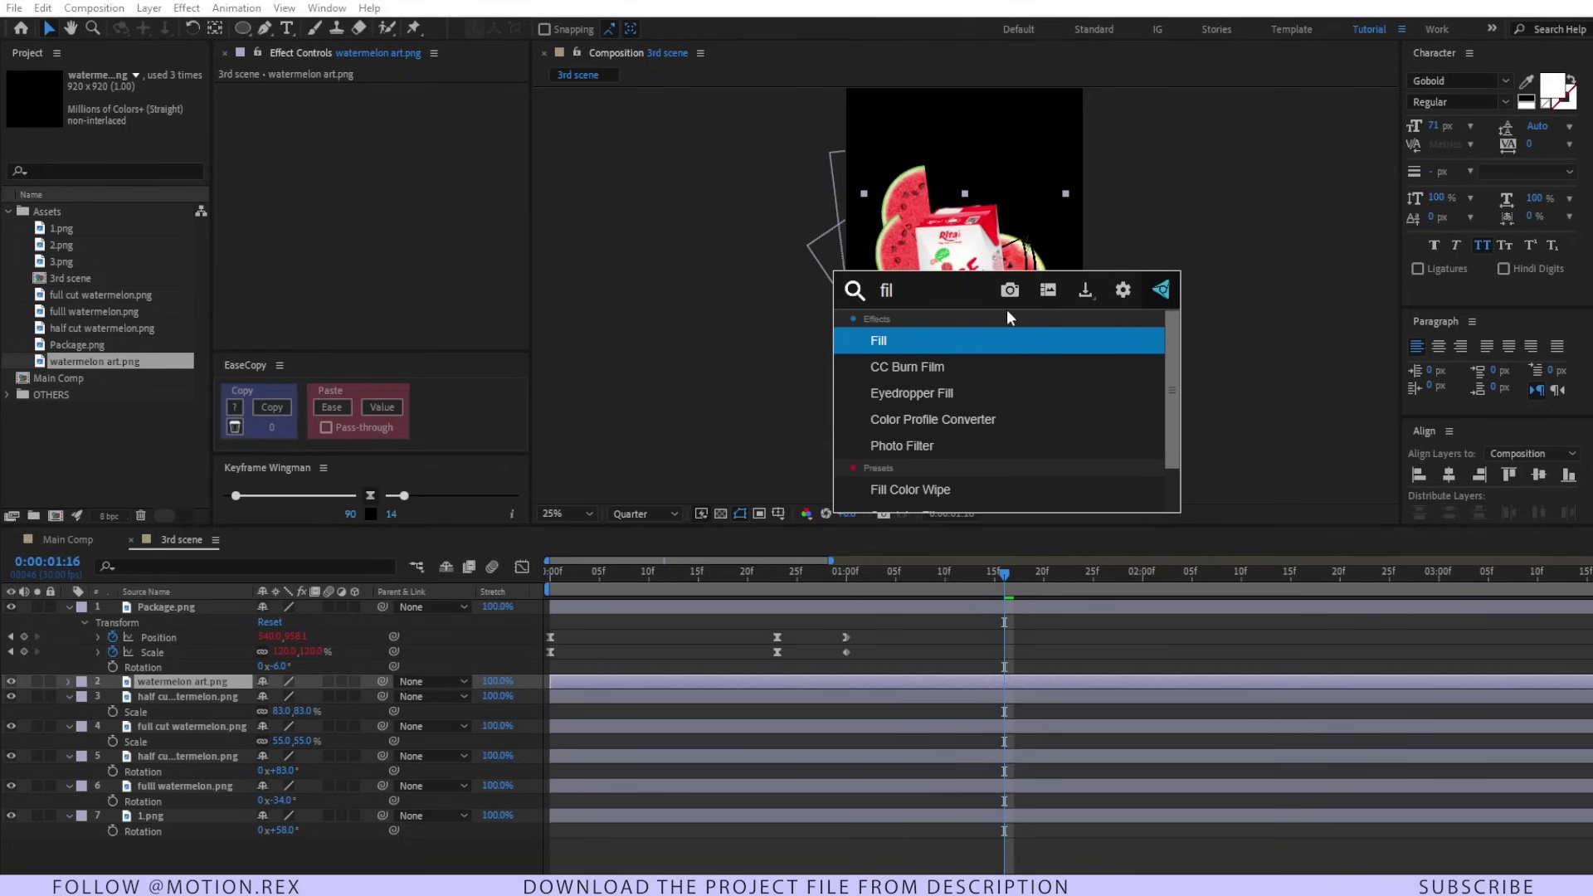
key(Return)
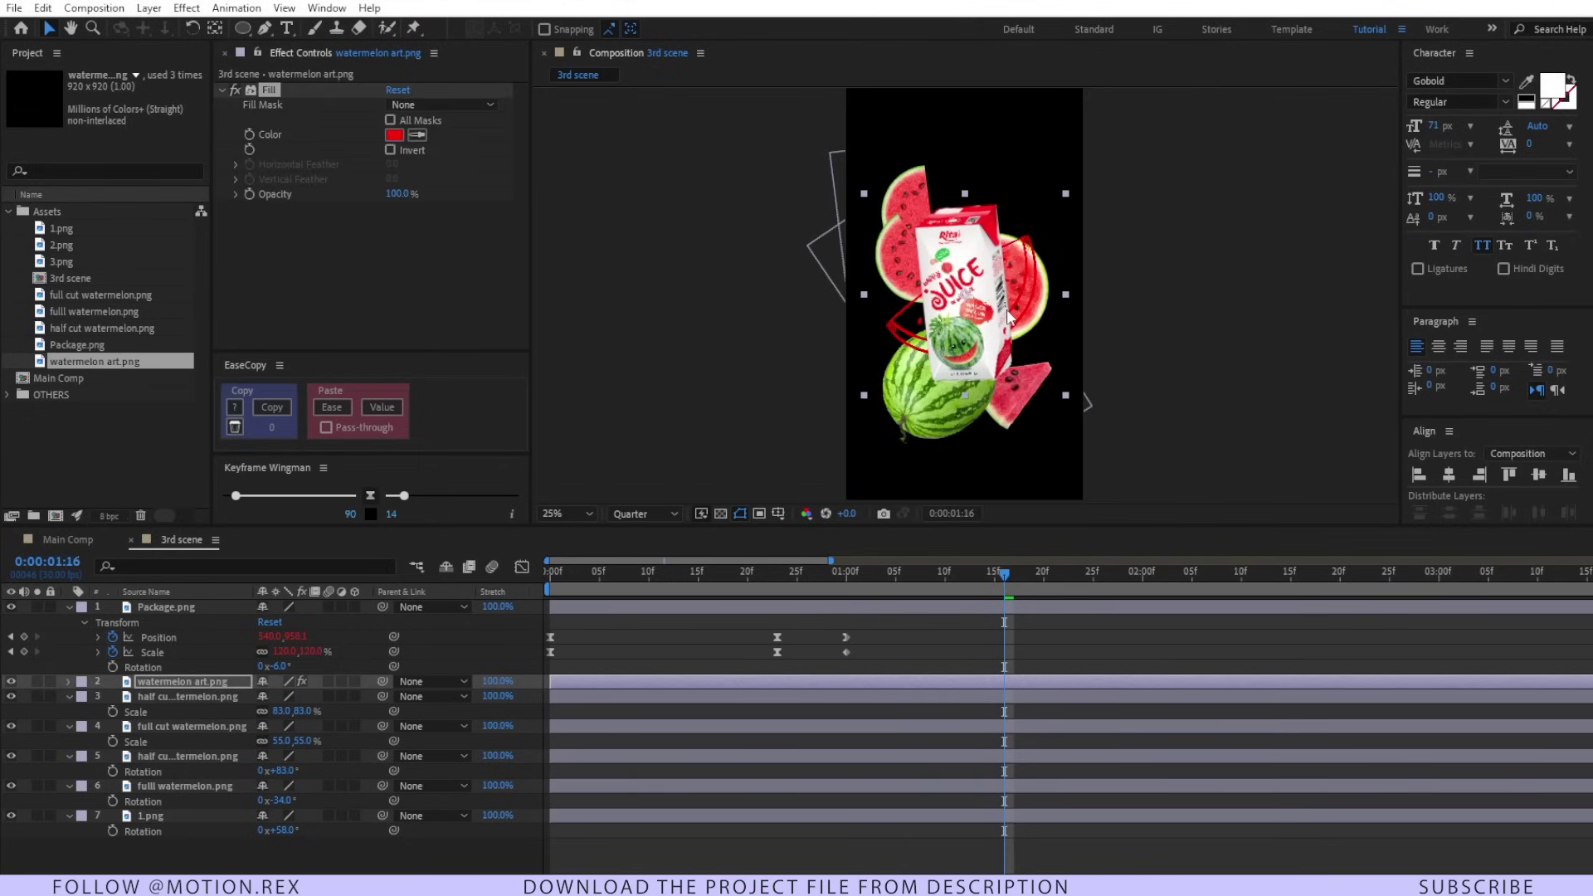
click(417, 135)
click(923, 310)
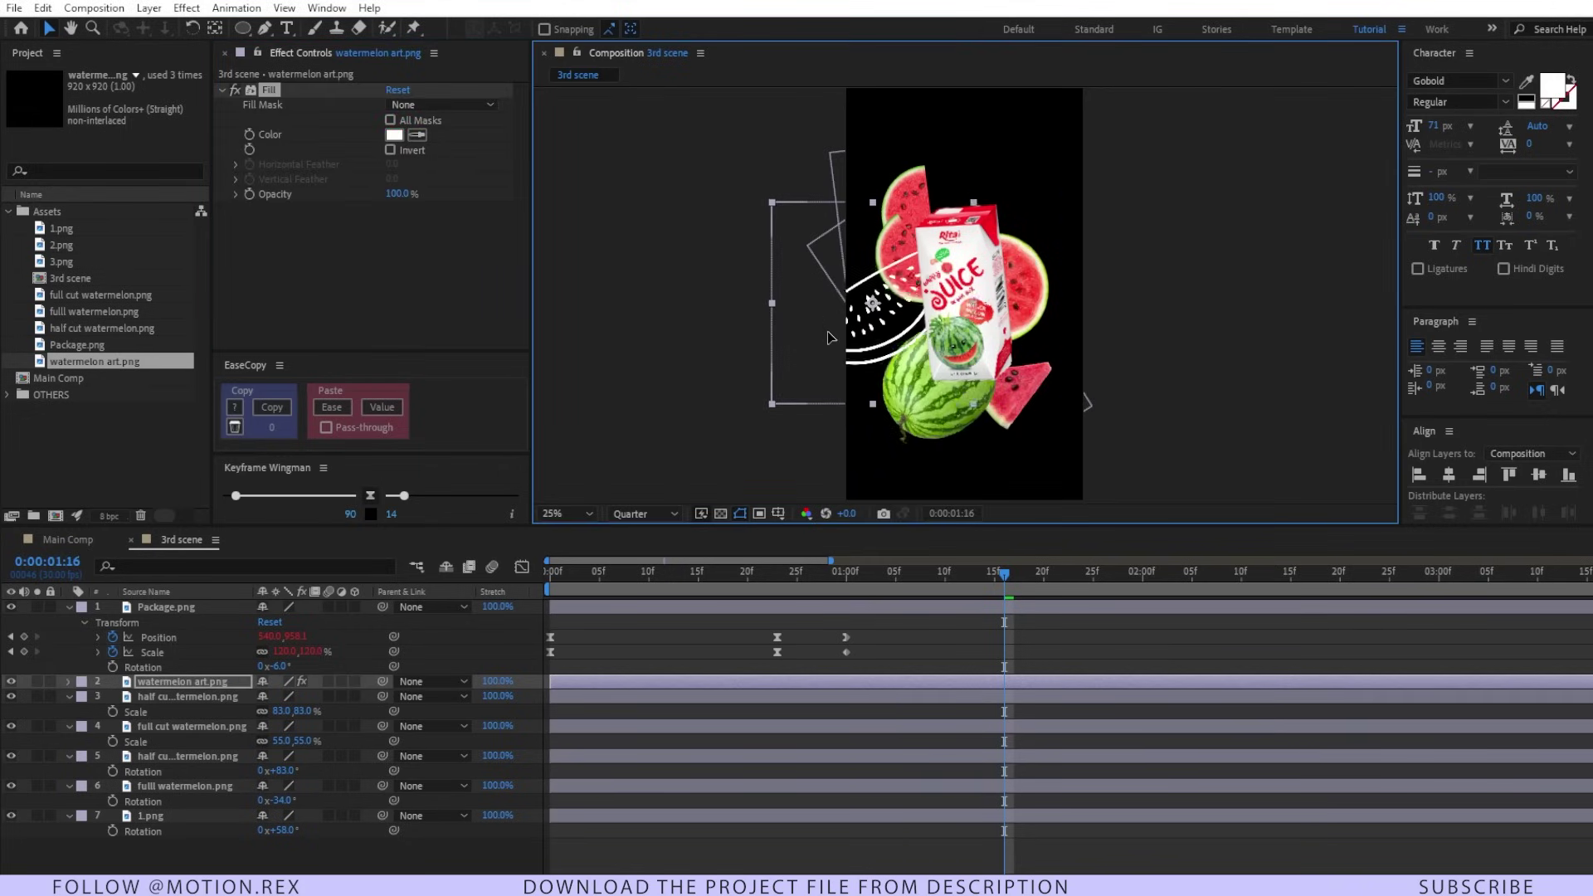
Place the white watermelon art beside the package's left edge and scale it to 56%
drag(830, 338, 863, 340)
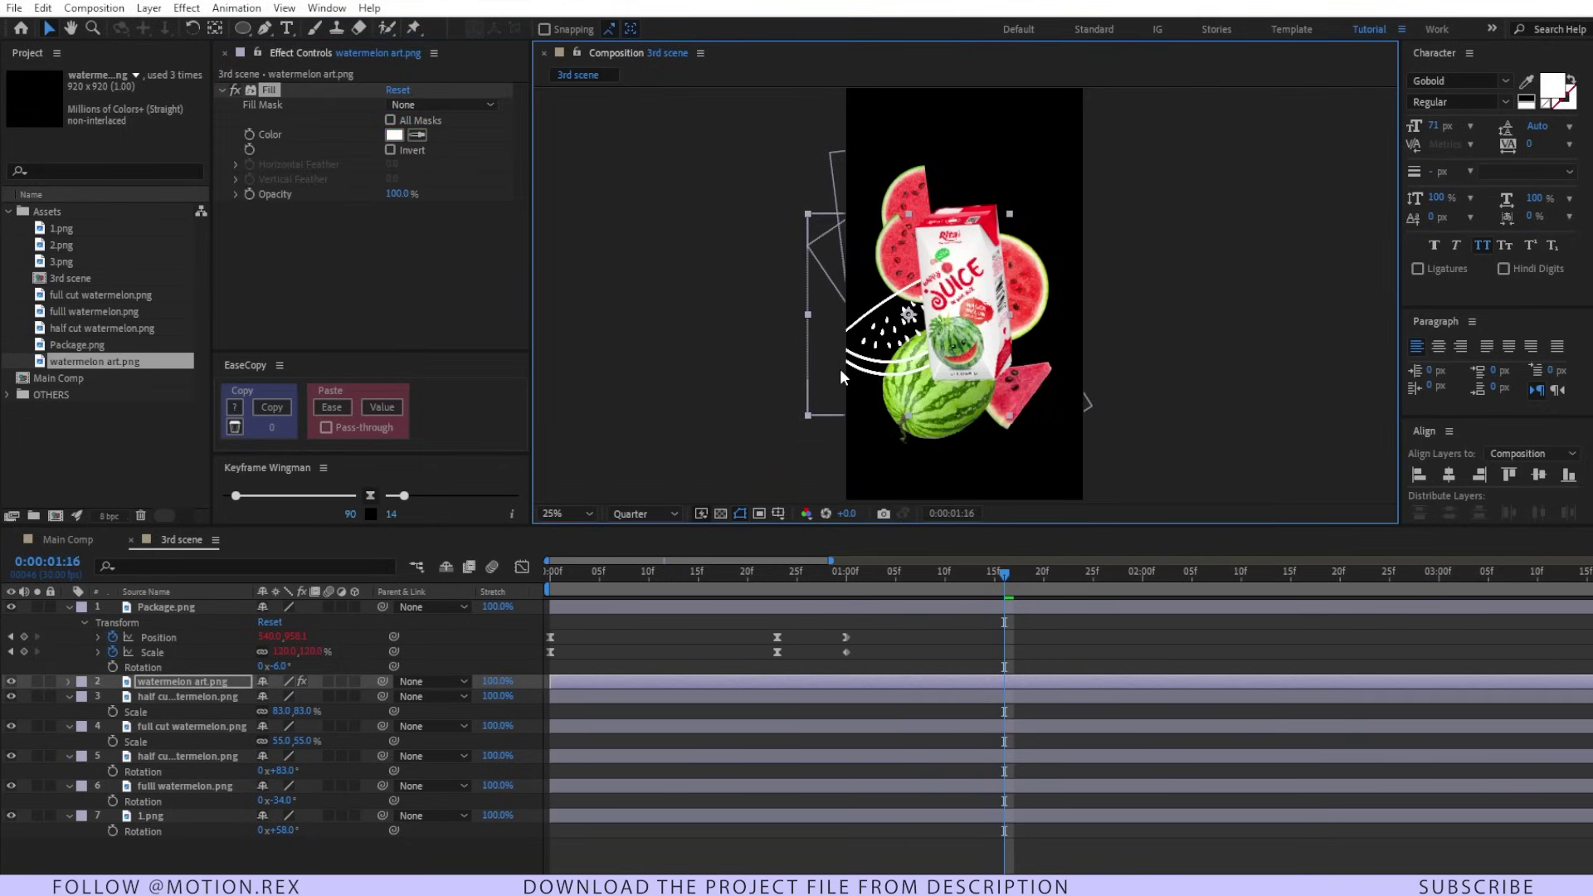
key(s)
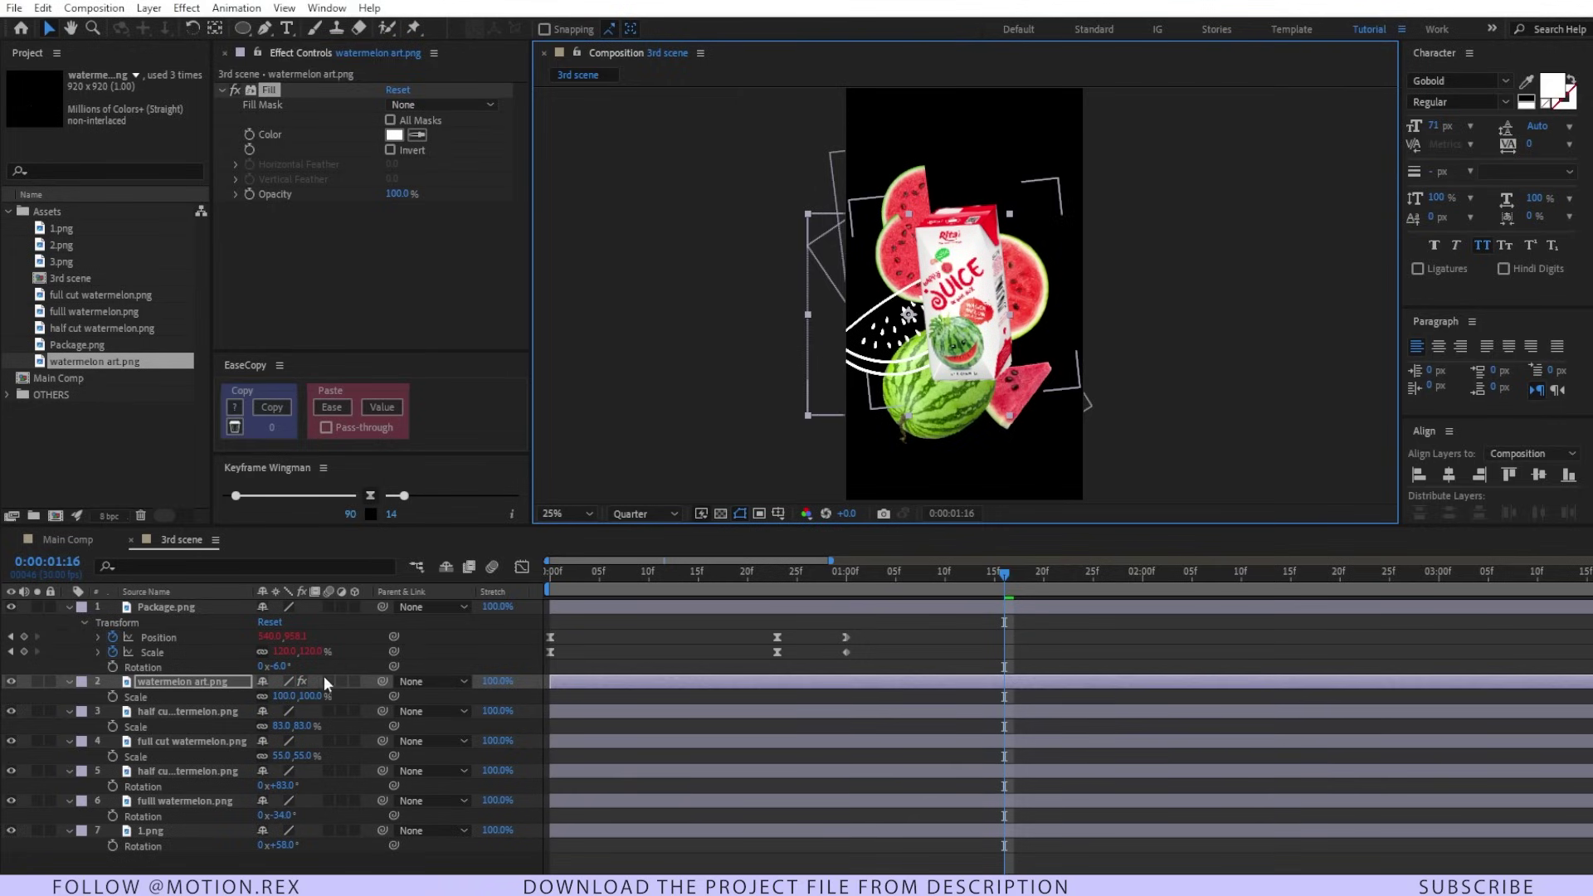
drag(305, 697, 257, 694)
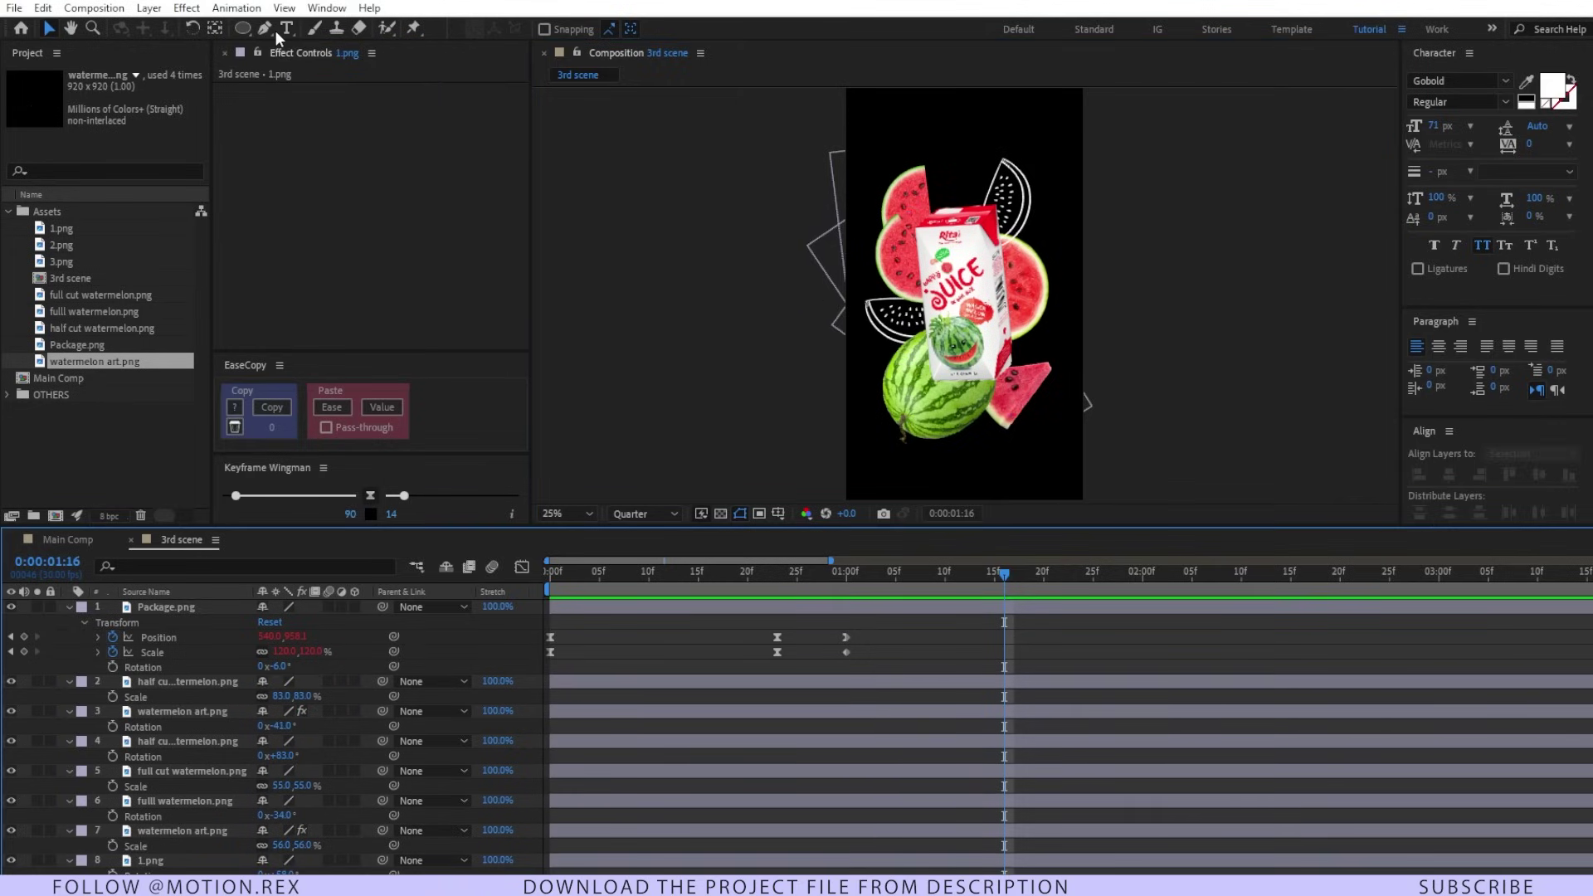
Show the package's top at 50% magnification and set the composition's preview resolution to Full
click(264, 27)
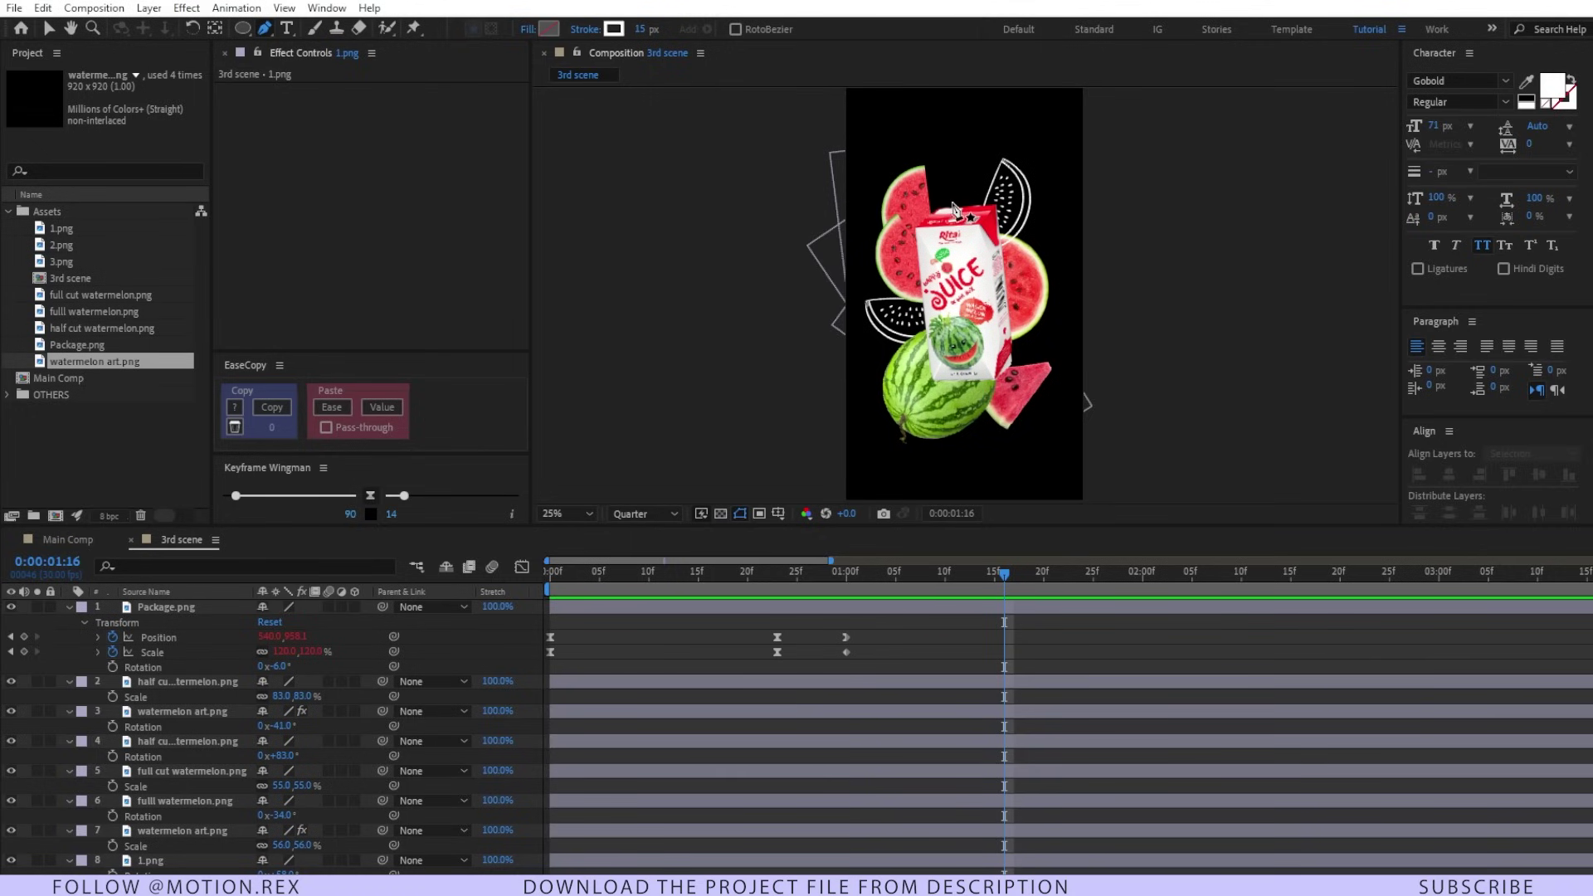
key(period)
drag(952, 184, 960, 263)
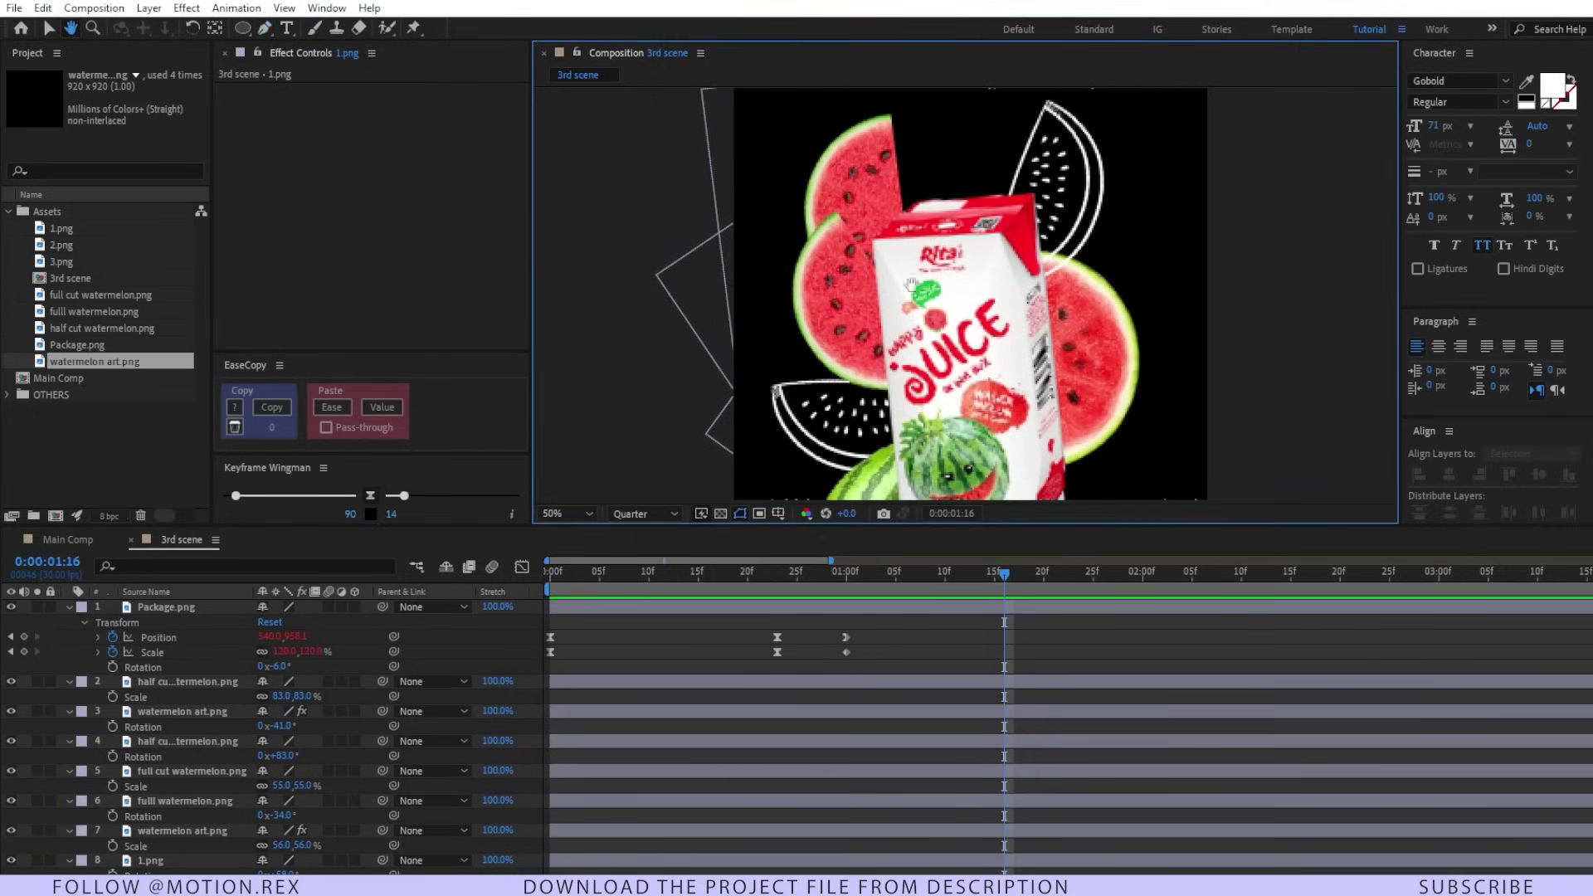
click(633, 514)
click(631, 544)
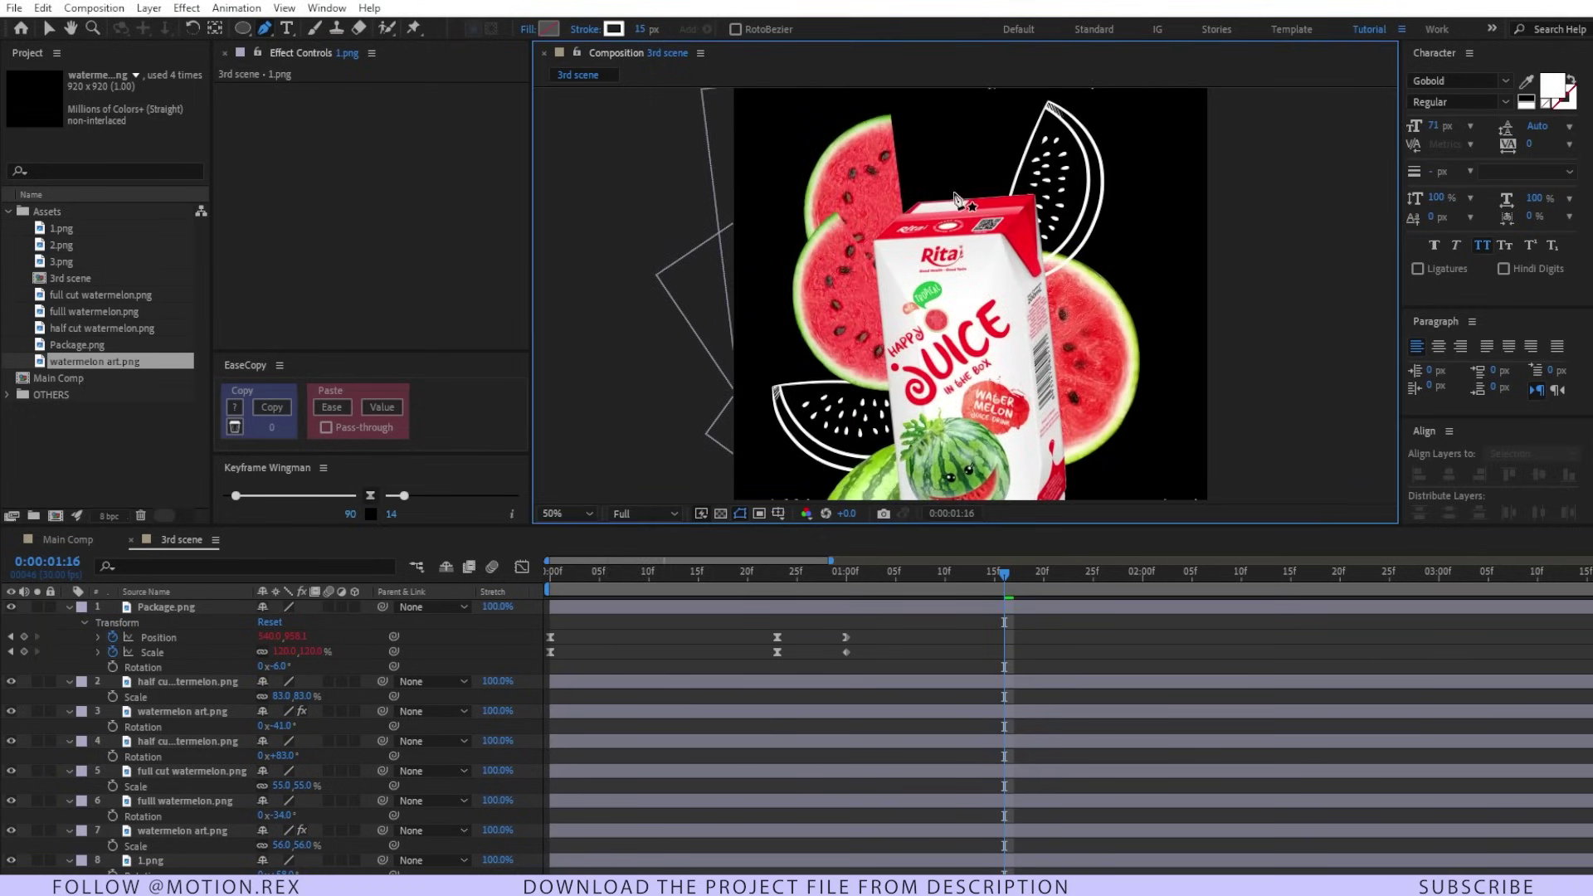
Draw a curved straw rising from the package's top with the Pen tool, using a 15 px white stroke
drag(940, 182, 934, 224)
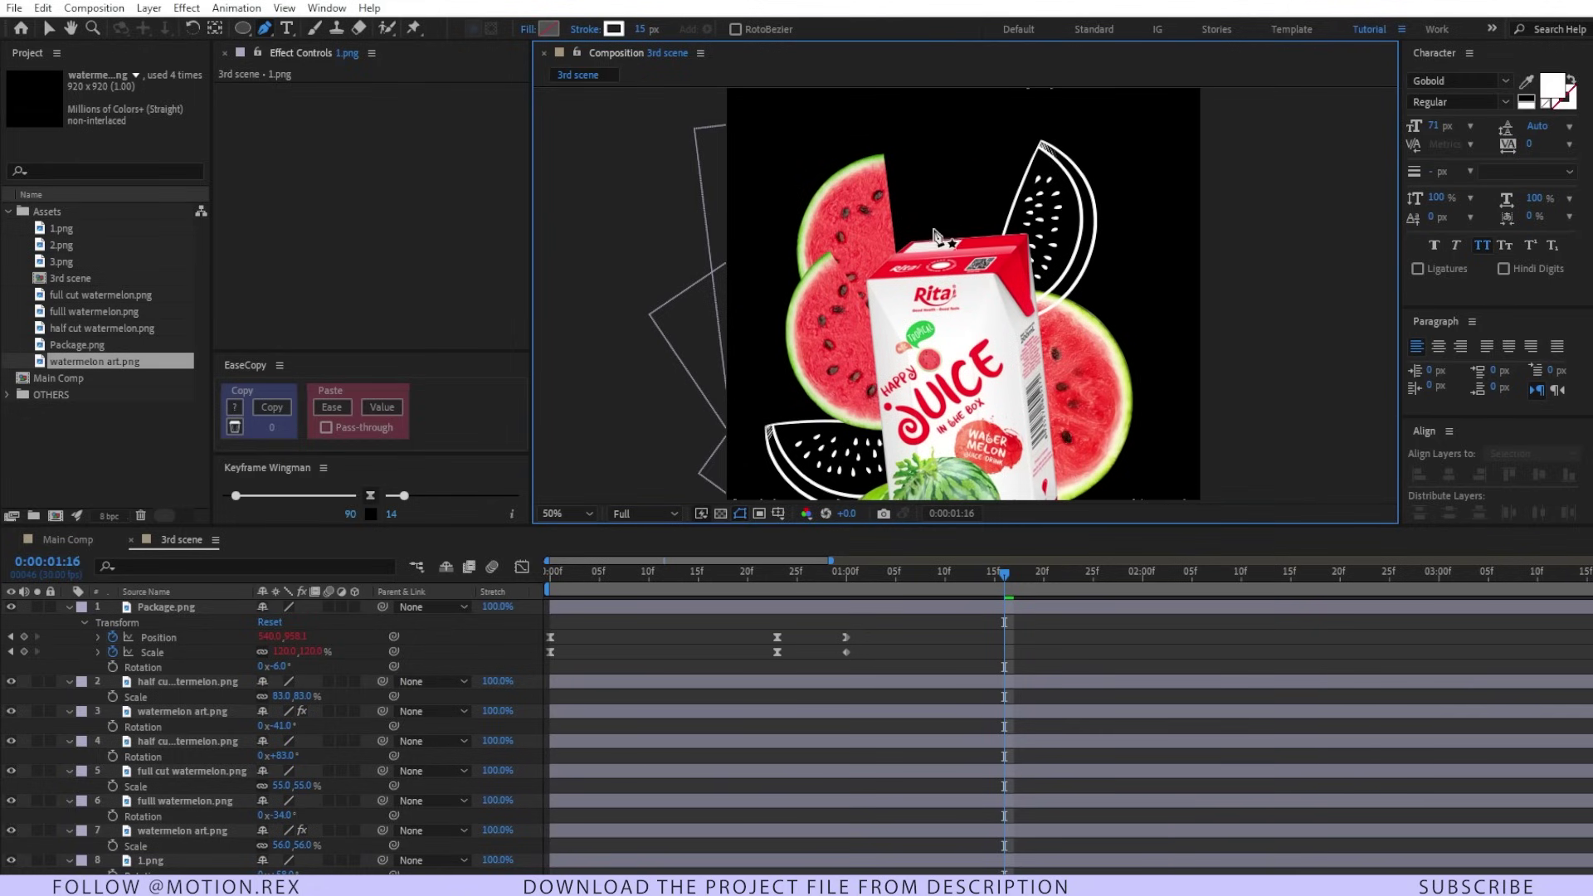
click(935, 238)
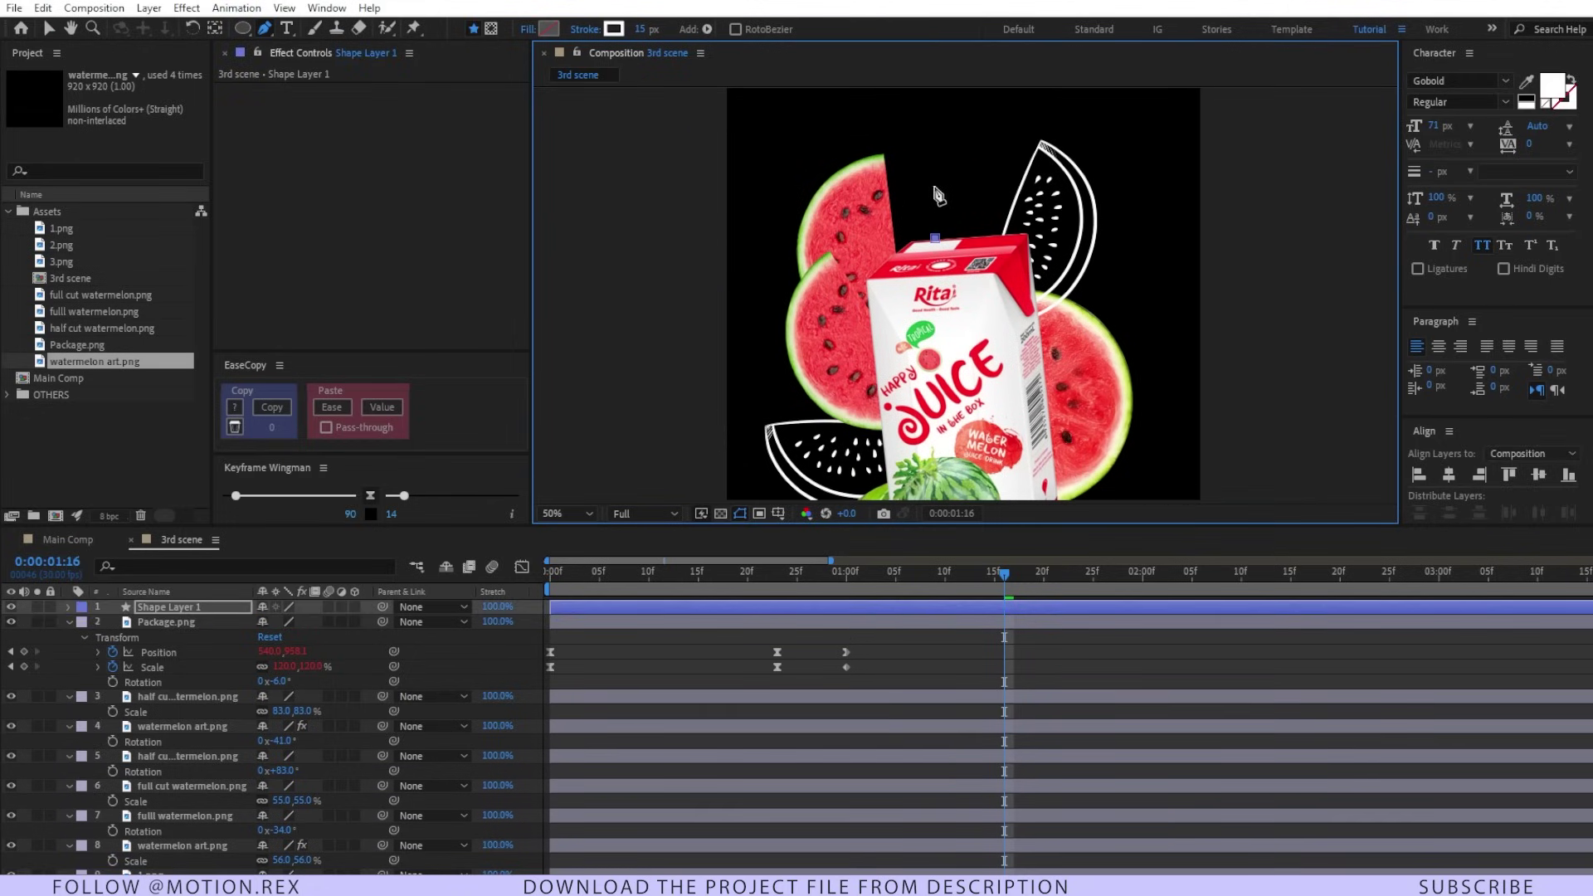
drag(928, 185, 906, 168)
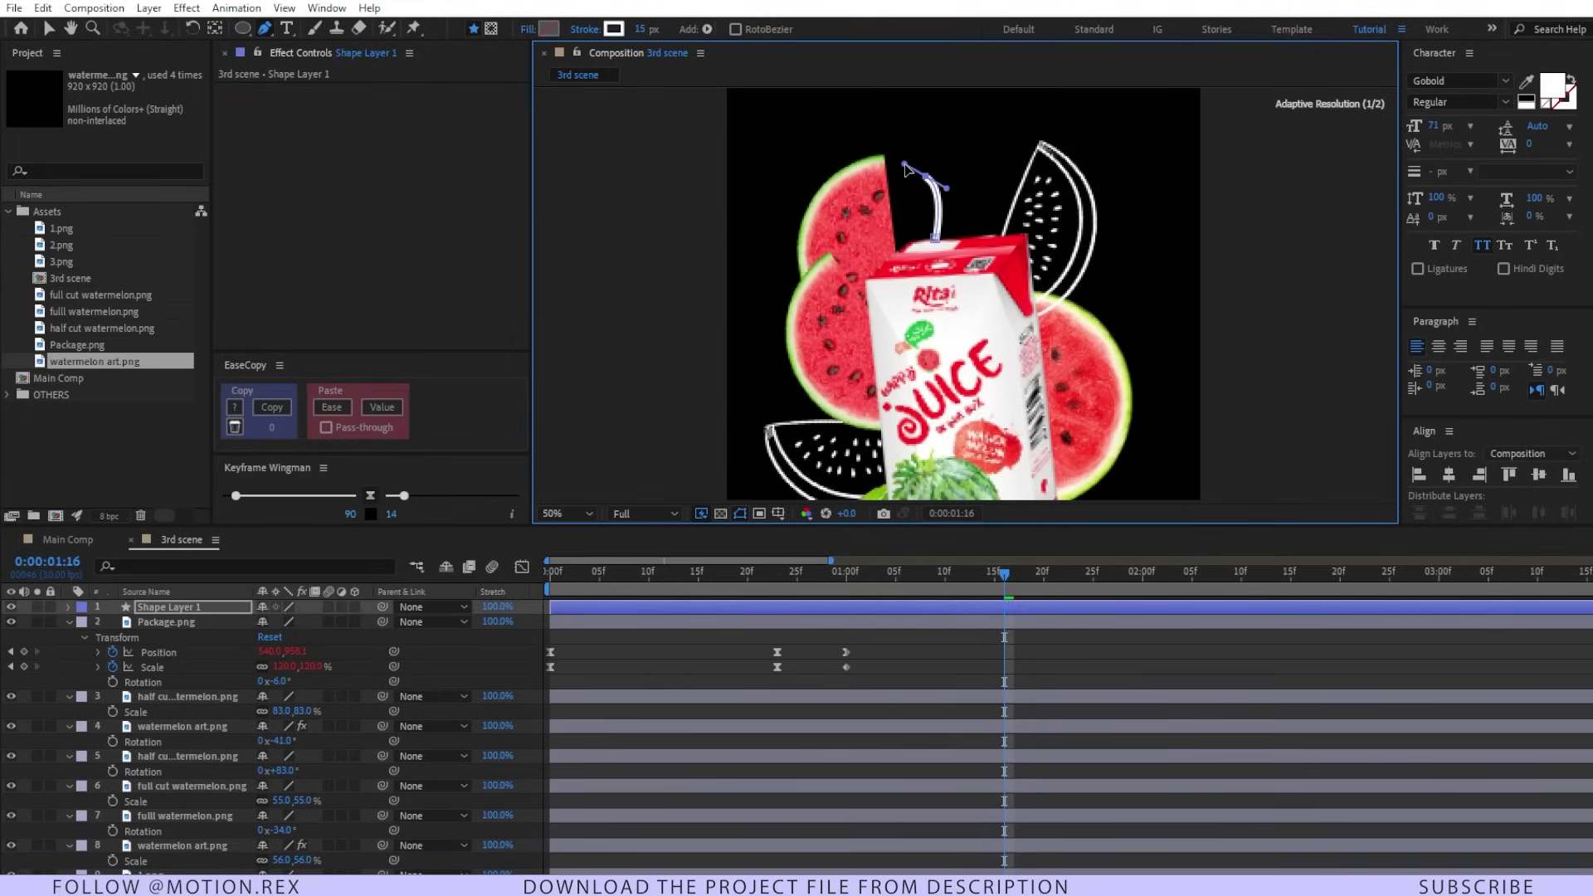
click(971, 235)
key(ctrl+z)
key(F2)
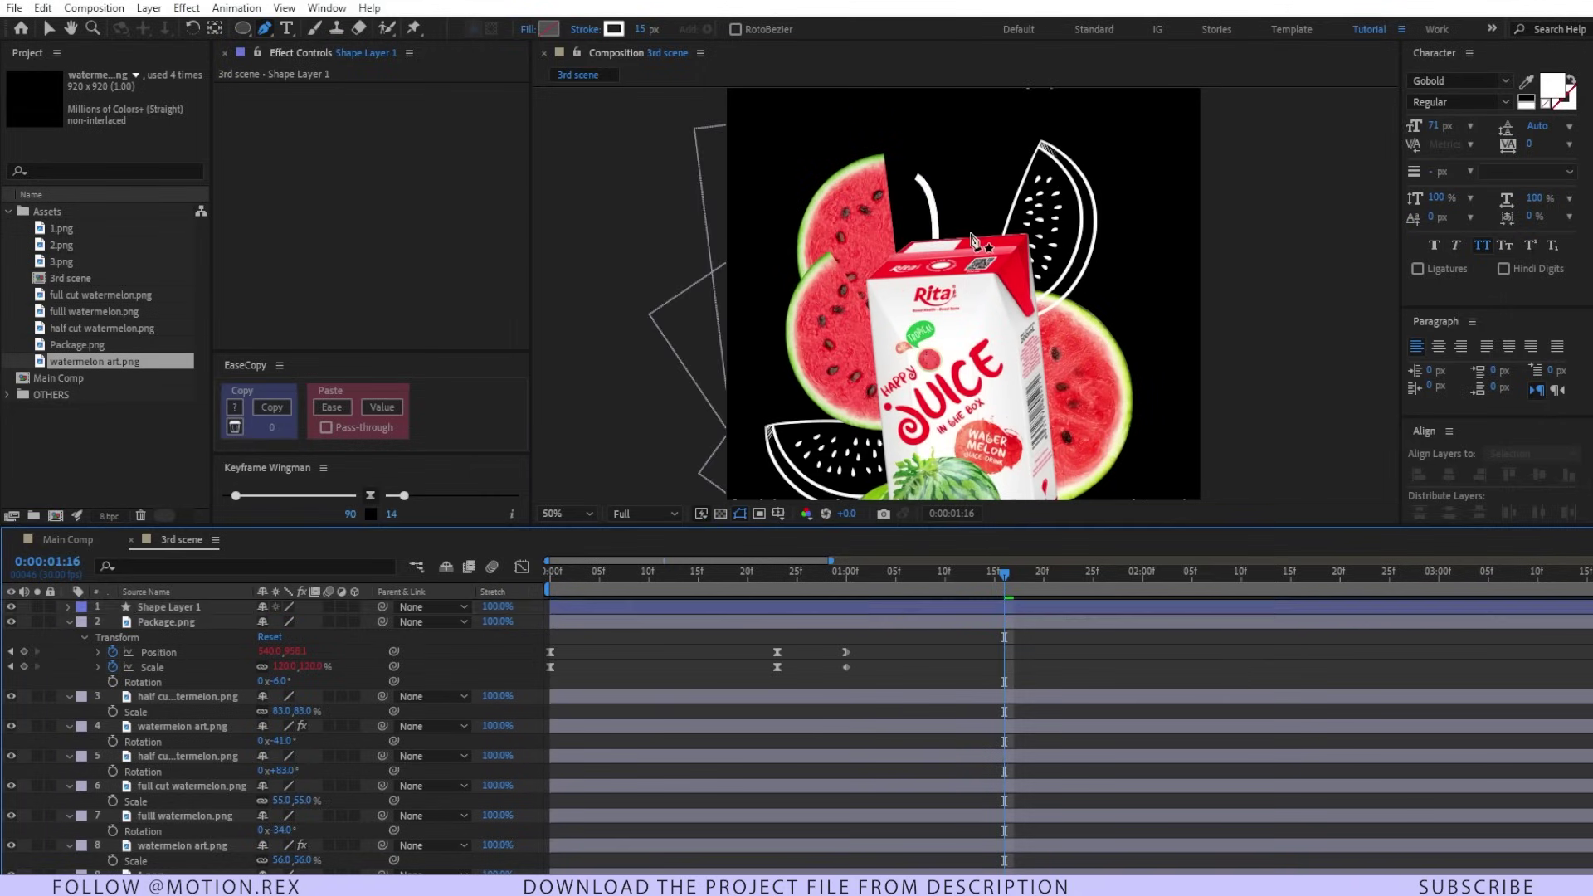
Draw two more short white accent strokes fanning out above the package's top, beside the first curved stroke
click(971, 233)
drag(992, 185, 1005, 182)
key(F2)
click(946, 162)
click(954, 236)
key(F2)
Draw three separate short white accent strokes radiating outward beyond the full cut watermelon beside the package's right edge
scroll(1055, 300, down, 2)
mouse_move(1055, 300)
mouse_down()
mouse_move(1034, 206)
mouse_move(983, 365)
mouse_up()
scroll(1030, 219, up, 2)
click(1041, 277)
drag(1044, 235, 1037, 221)
key(F2)
click(1050, 292)
key(F2)
click(1047, 312)
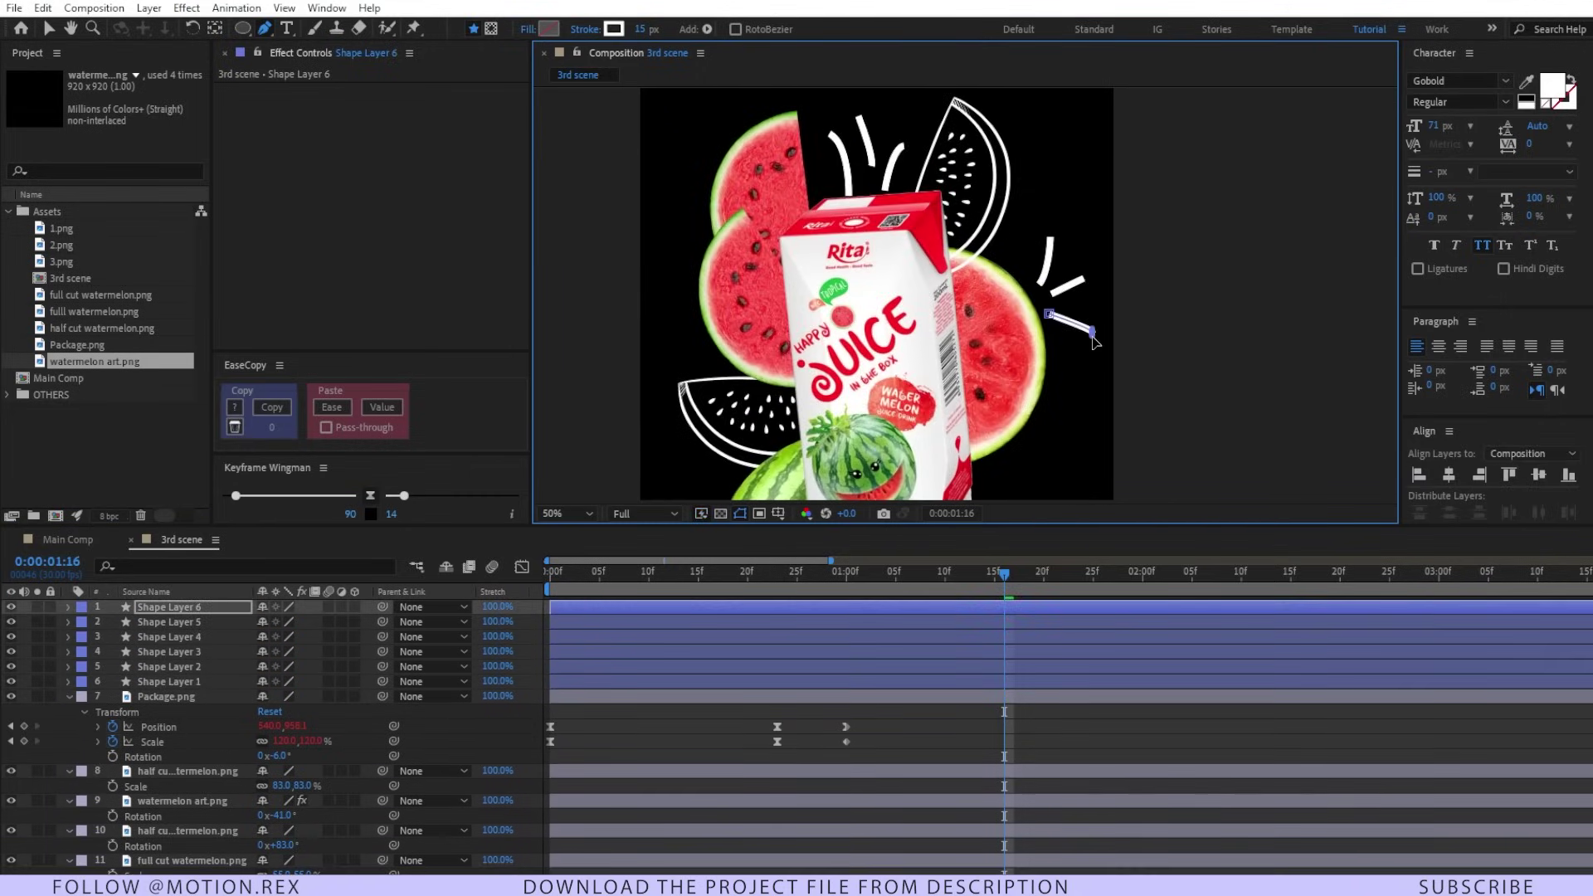
Draw one short curved white accent stroke outside the half-cut slices on the package's left and fit the composition in view
scroll(969, 295, down, 2)
click(811, 294)
drag(829, 323, 845, 330)
click(619, 540)
key(shift+slash)
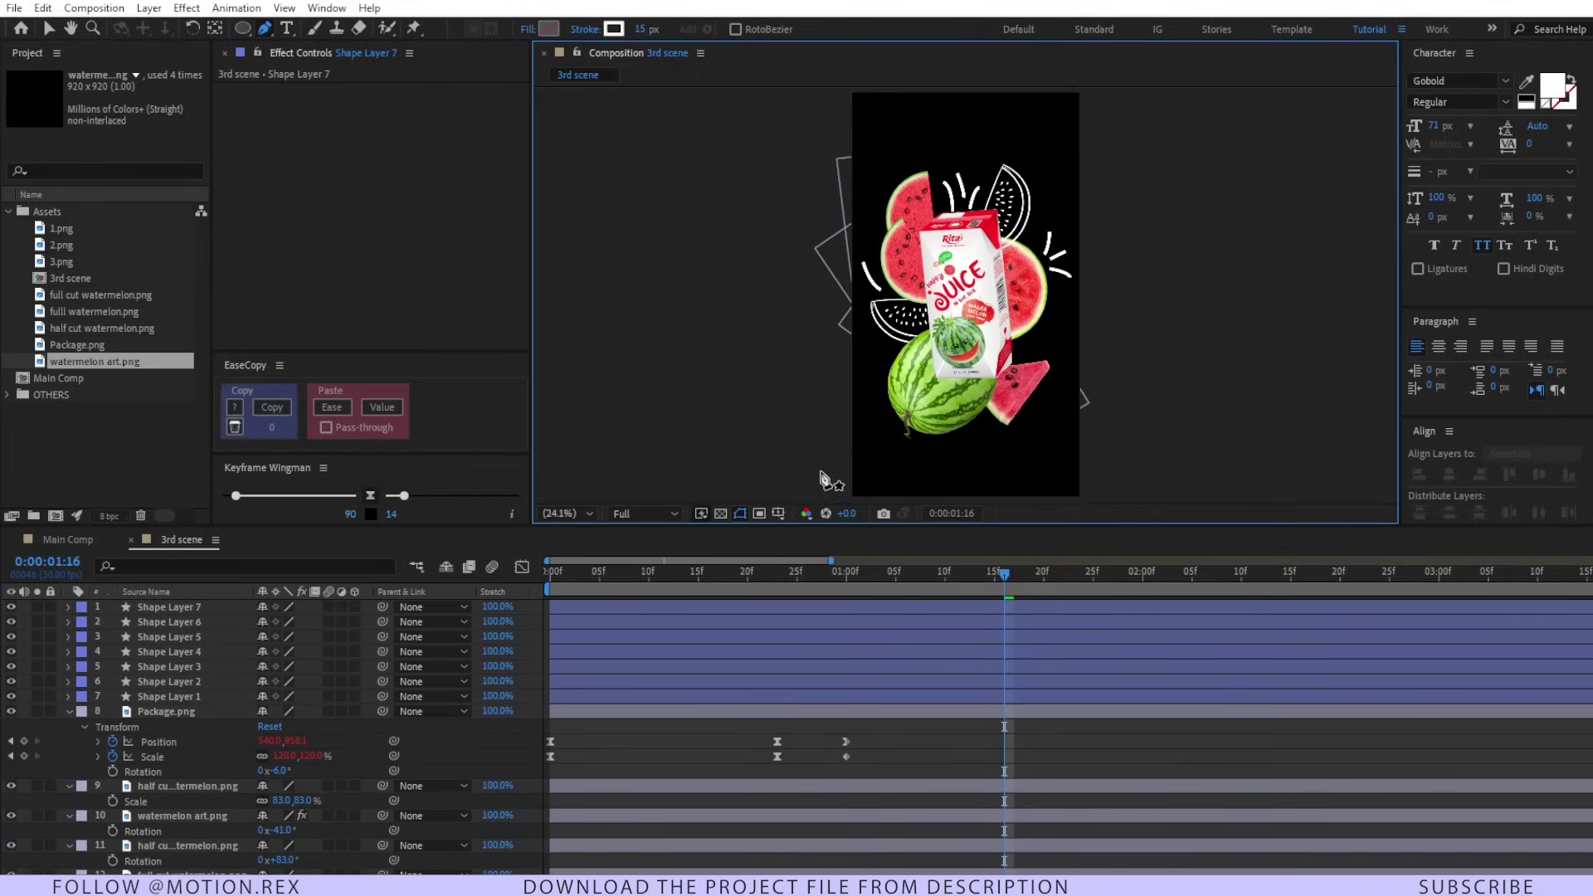
Draw a looping white line across the full width of the composition, below the package, starting and ending outside the frame
click(815, 471)
mouse_move(896, 436)
mouse_down()
mouse_move(904, 373)
mouse_move(864, 376)
mouse_up()
drag(925, 468, 976, 461)
drag(1004, 398, 1026, 403)
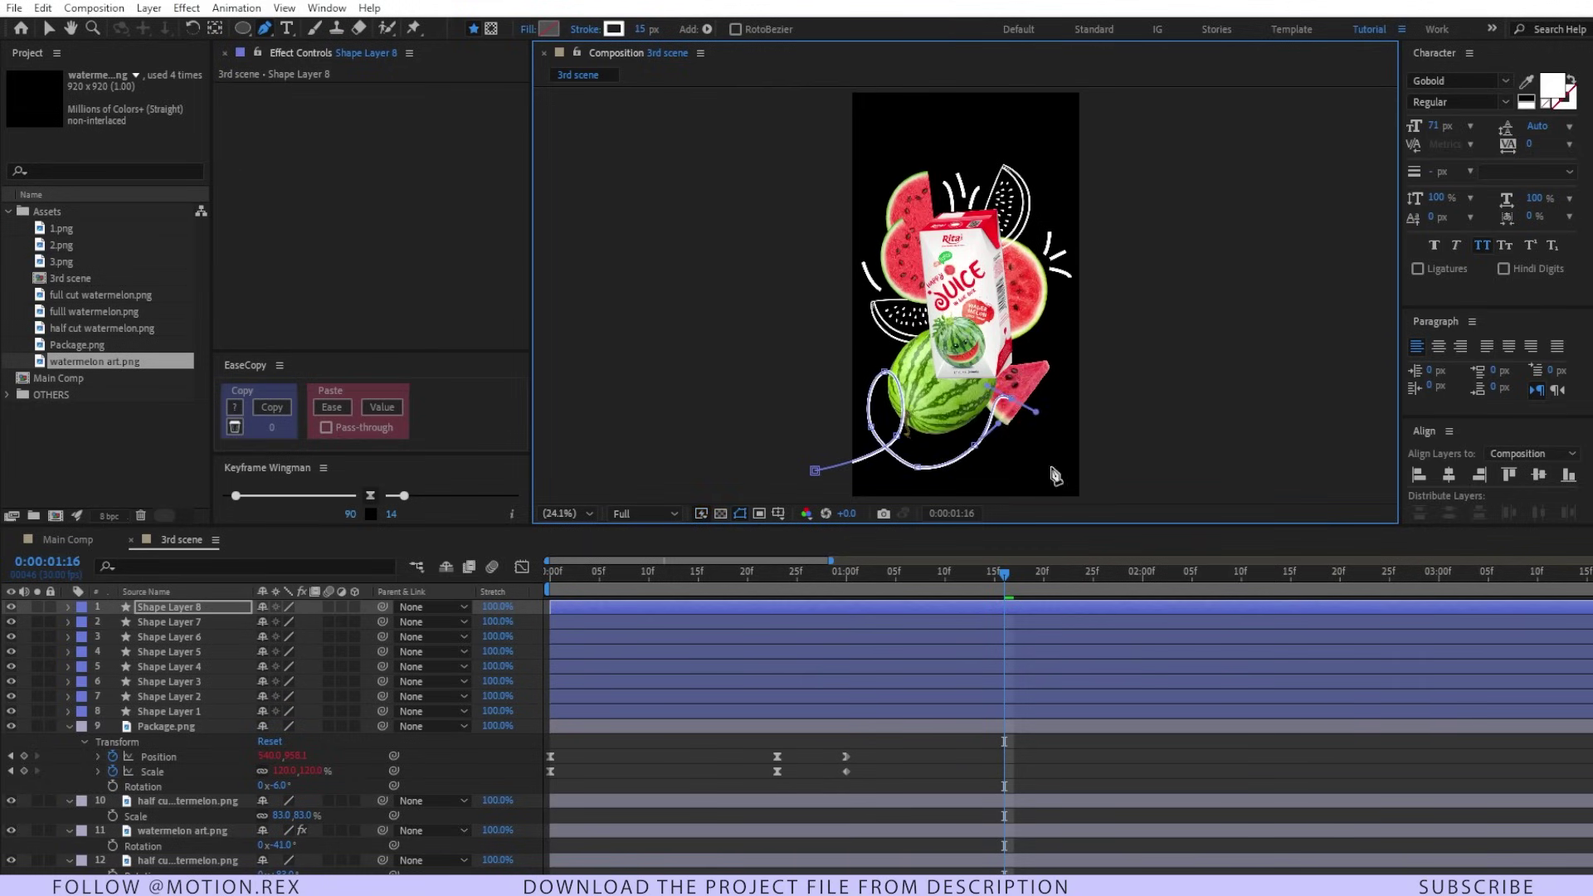
drag(1051, 466, 1065, 470)
click(1130, 471)
key(F2)
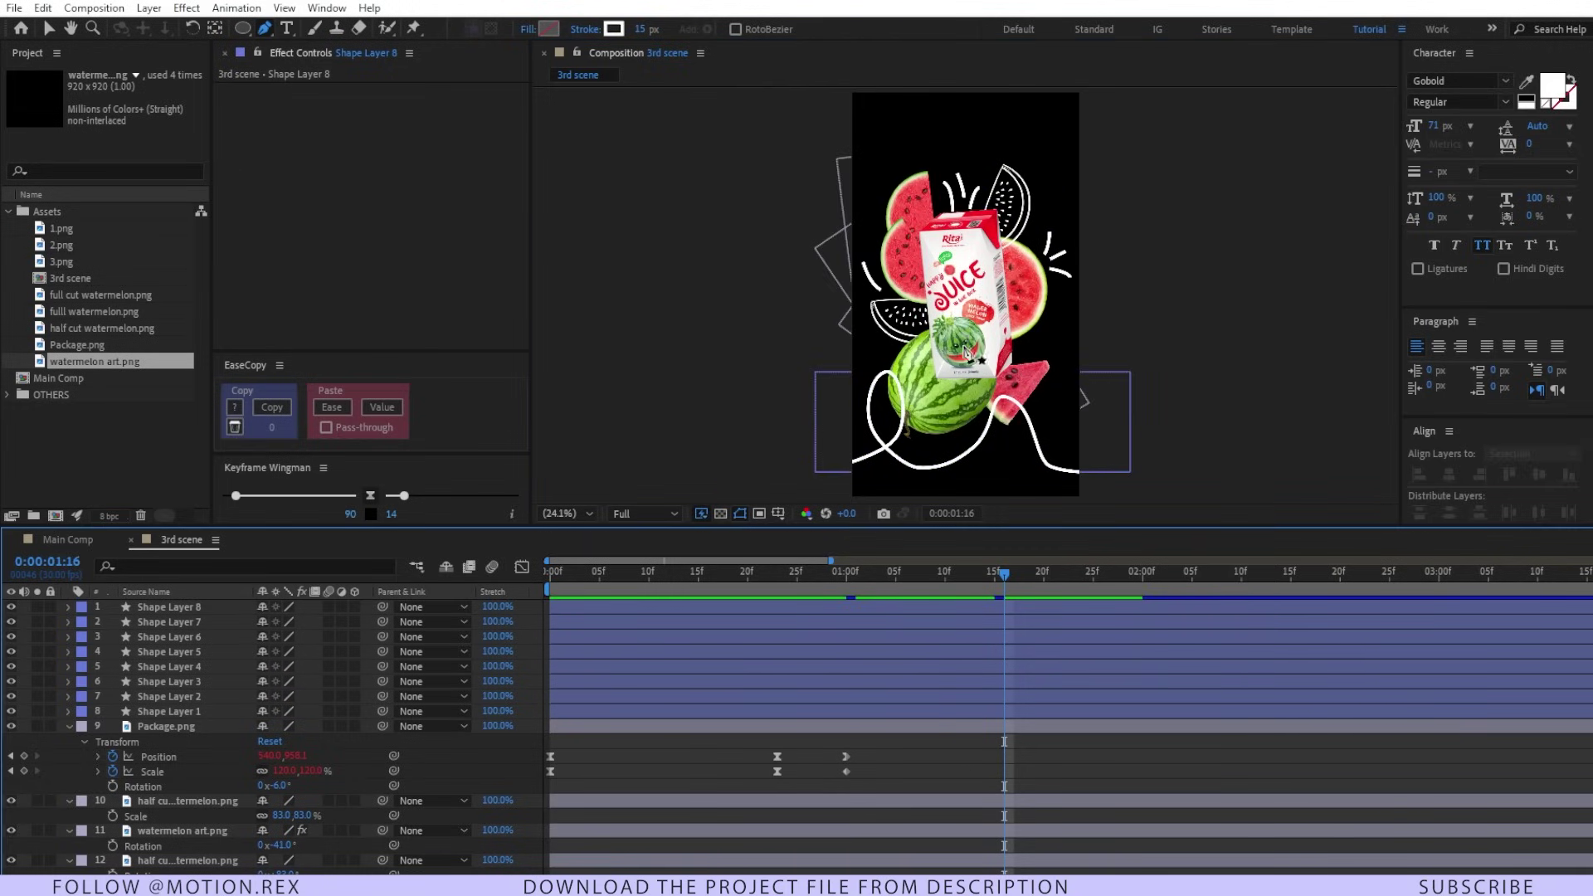
Collapse the properties of all layers and lock the Package.png layer
key(v)
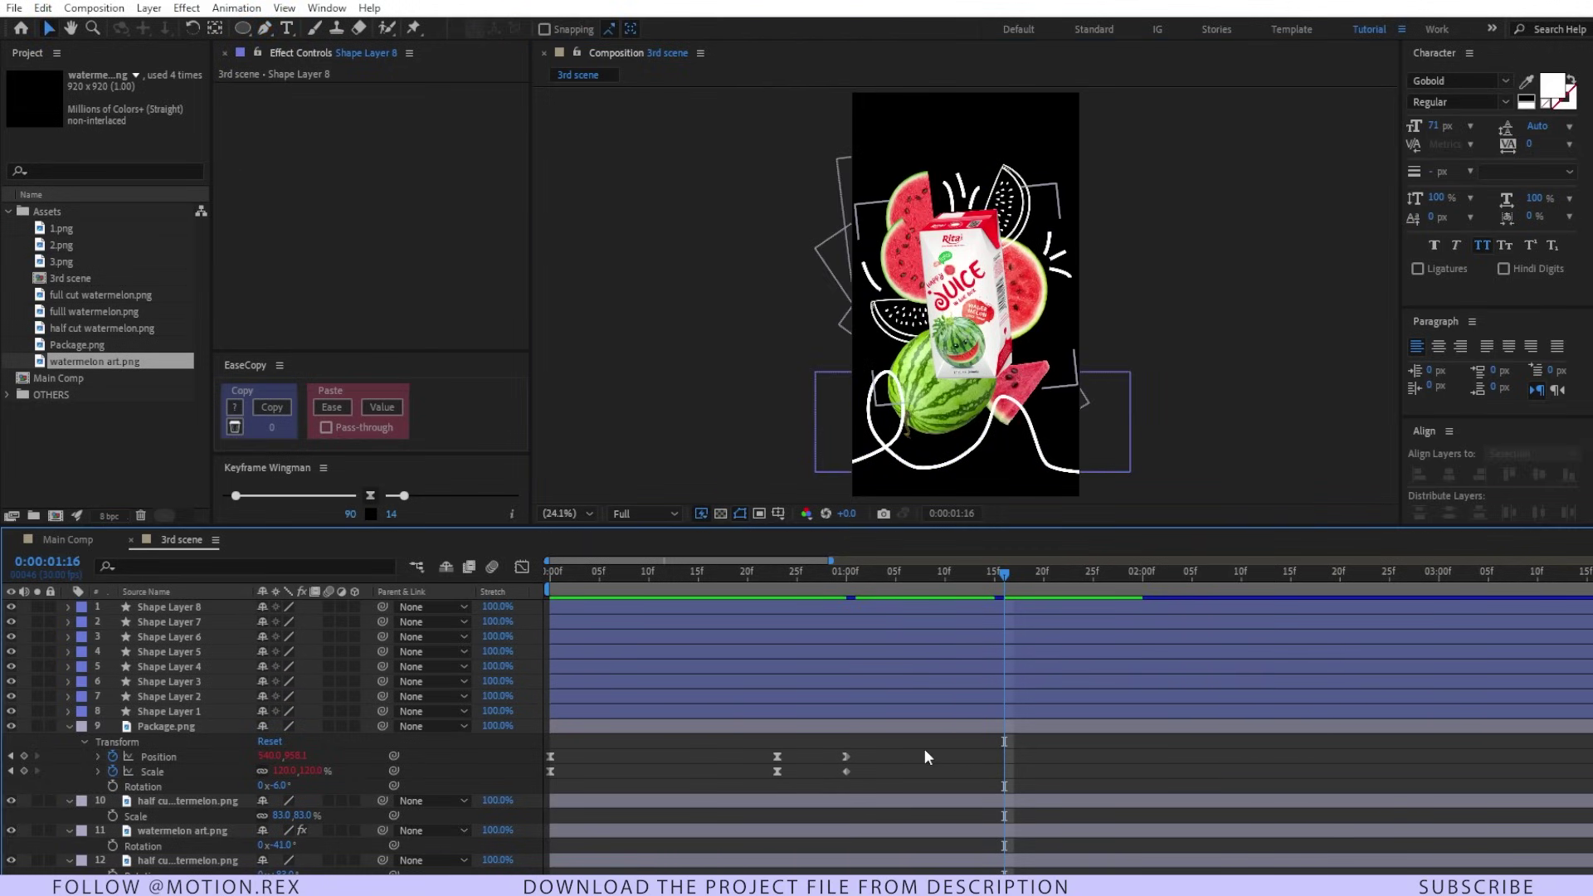
key(ctrl+a)
key(u)
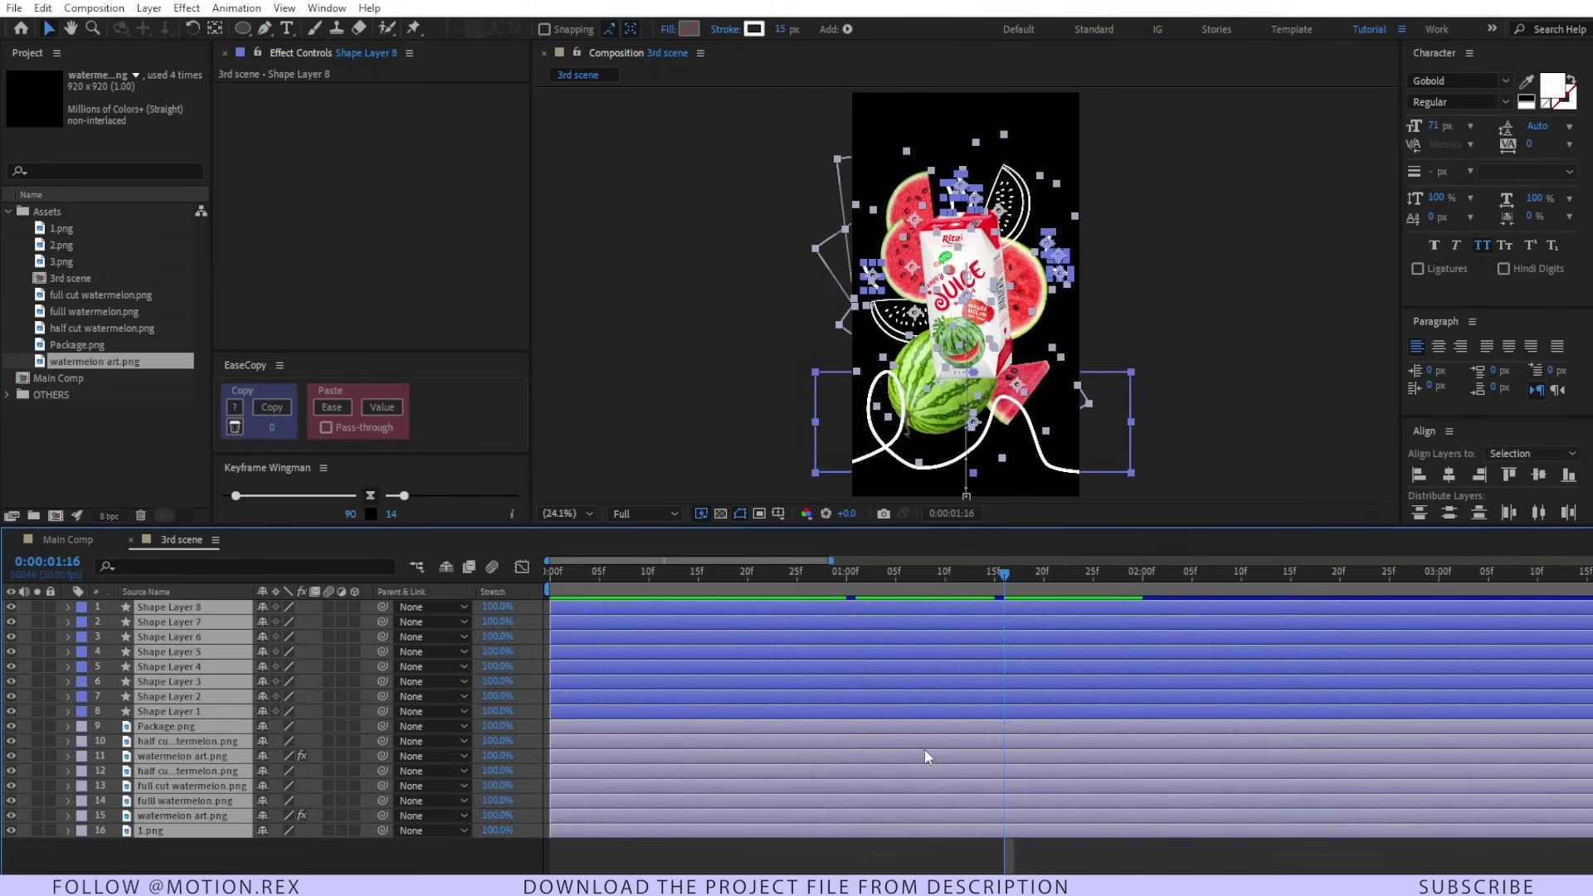
click(758, 850)
Select the seven fruit layers from the half cut watermelon down to 1.png and trim their starts to 0:00:01:02
click(217, 740)
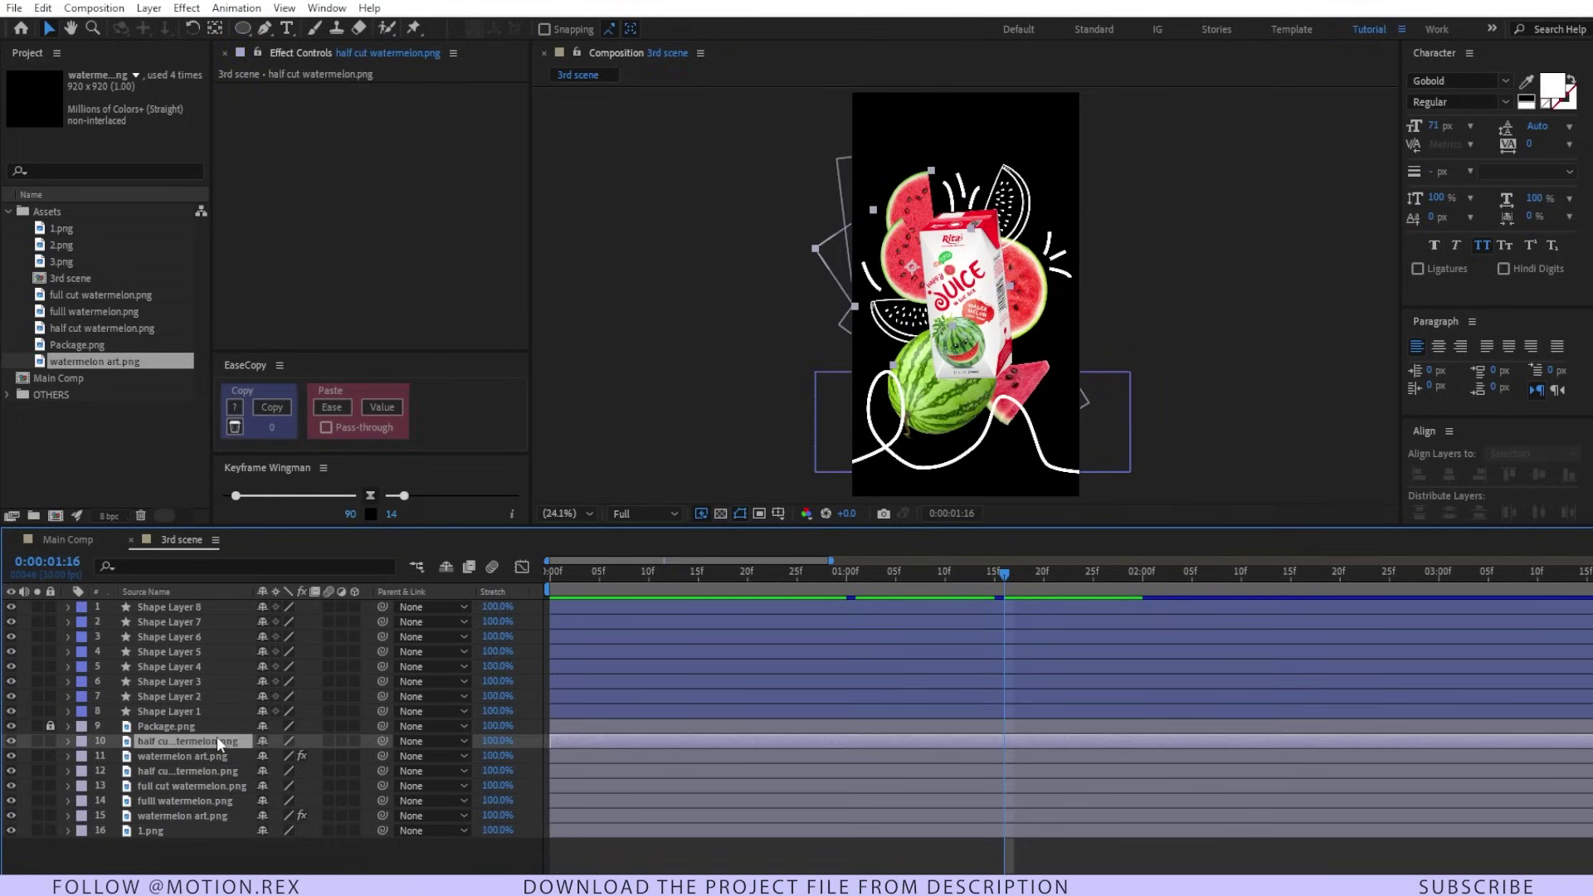
shift+click(191, 824)
shift+click(180, 834)
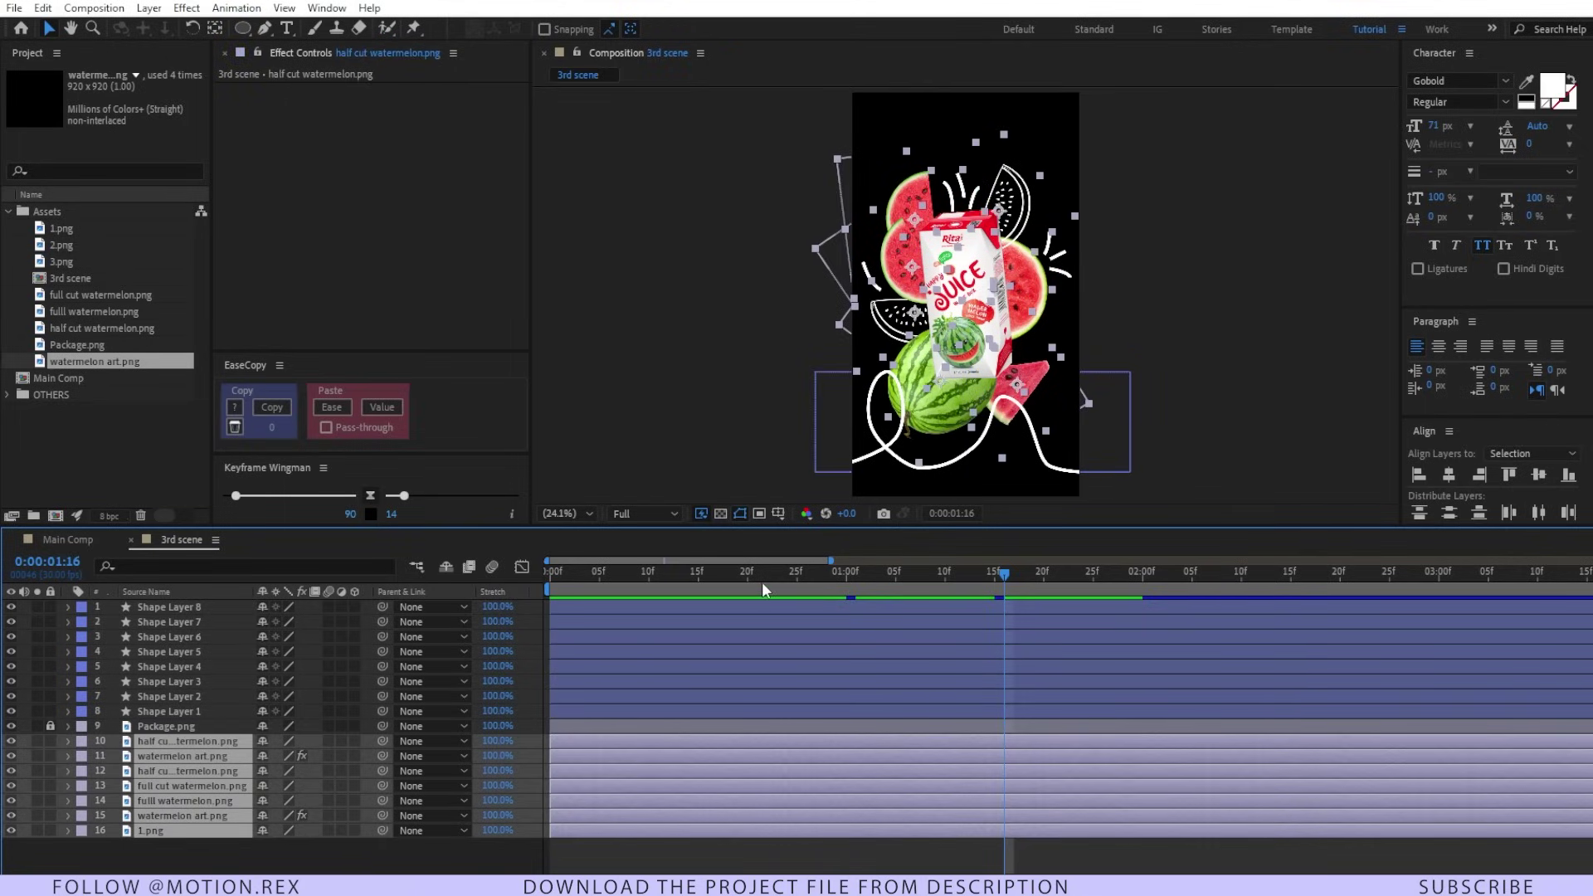
key(space)
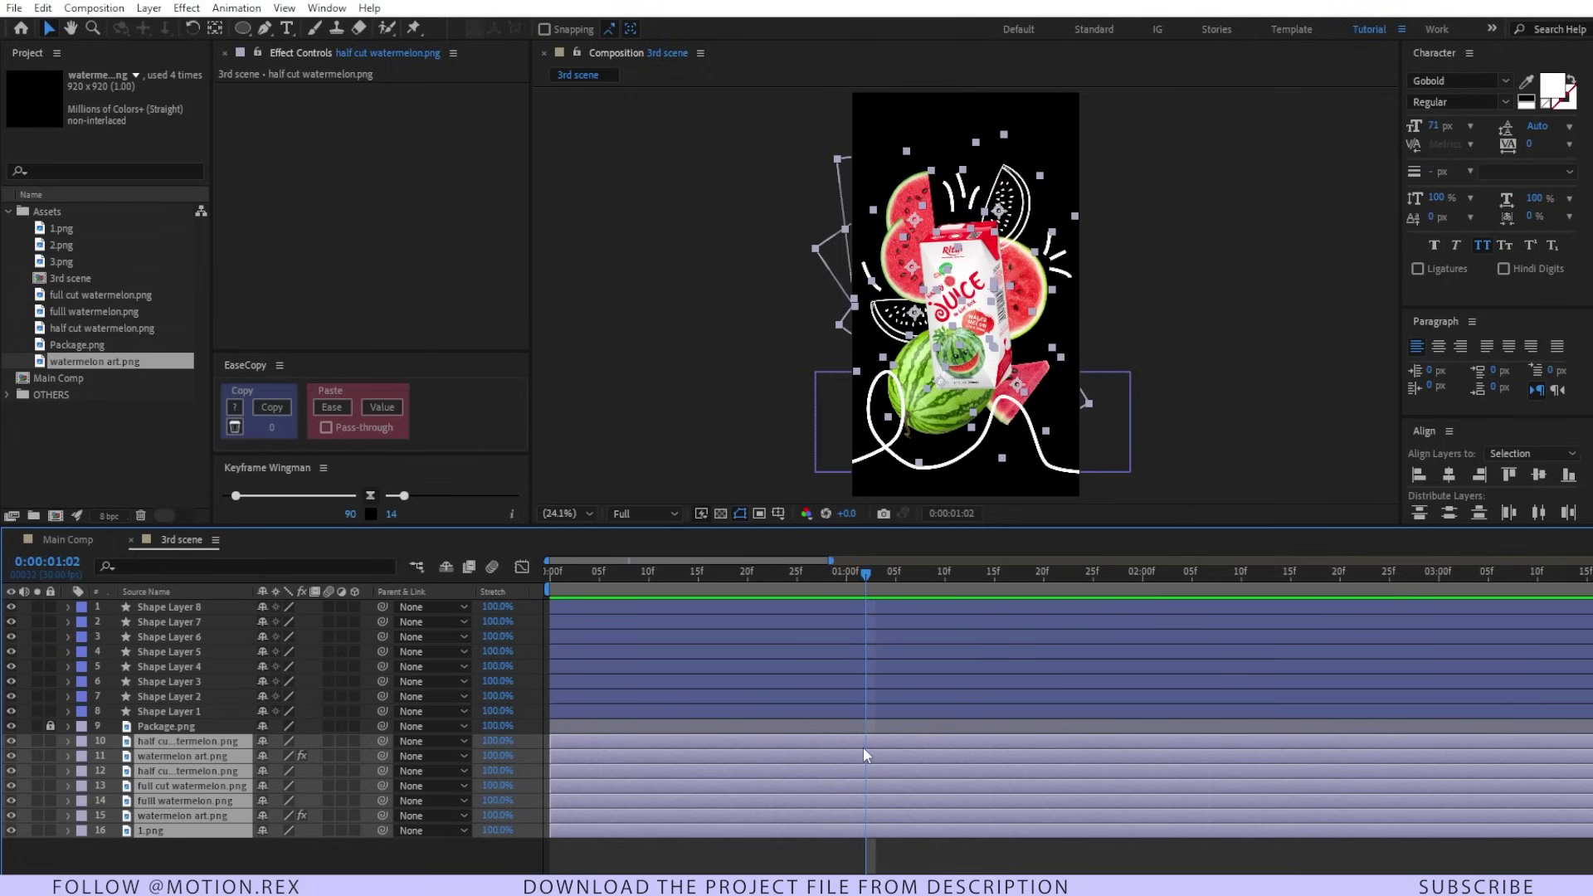
key(alt+bracketleft)
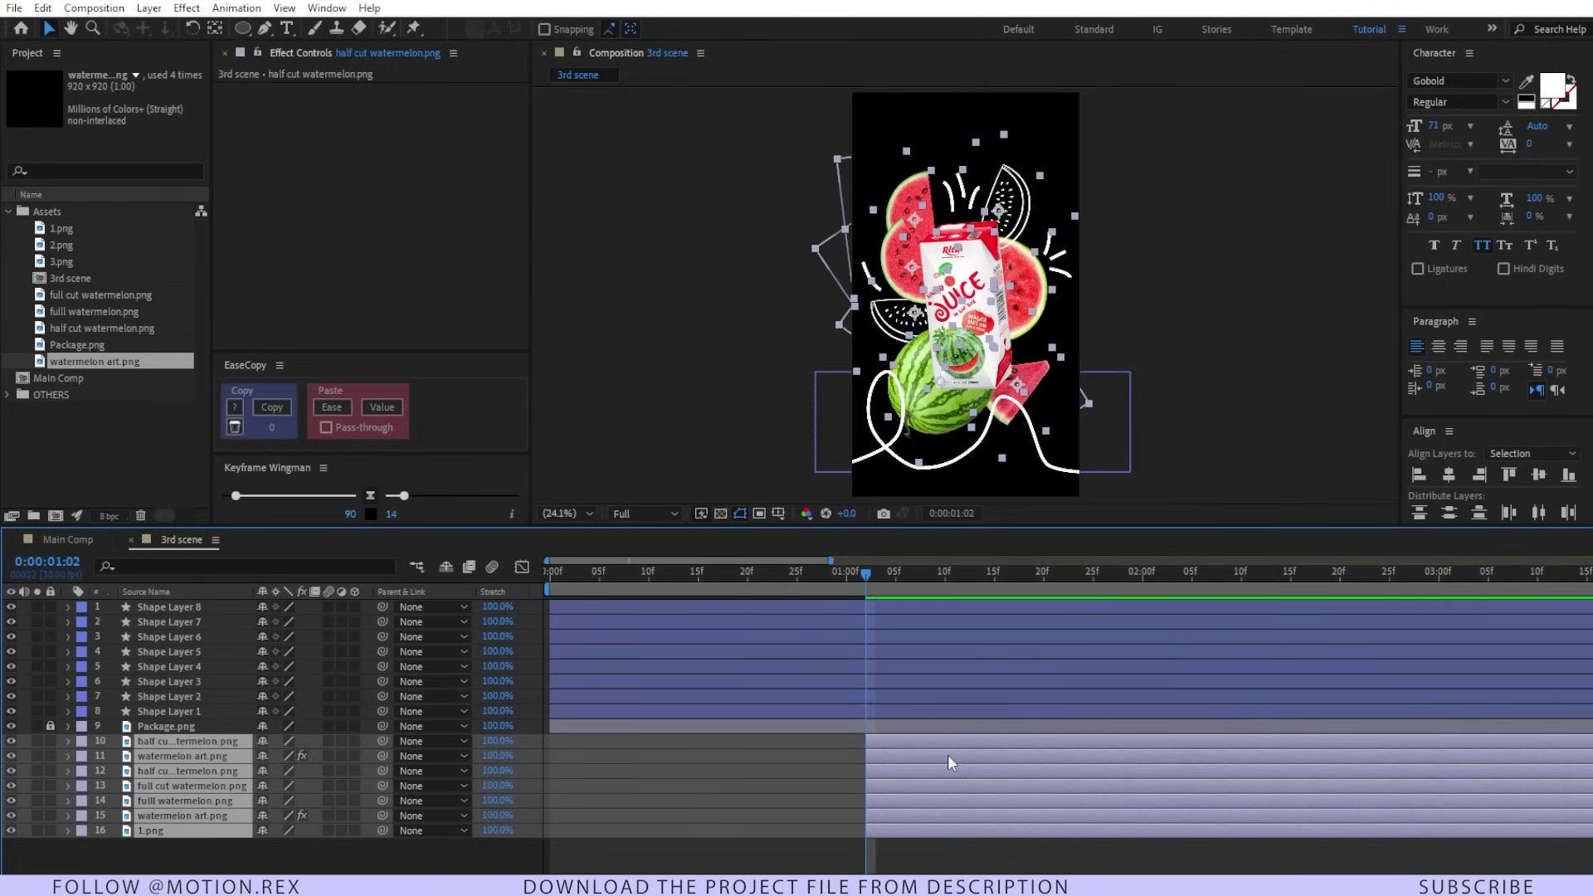
Keyframe the fruit layers' Scale from 0% at 0:00:01:00 to full size at 0:00:01:05, with the layers starting at 0:00:01:00
key(alt+shift+s)
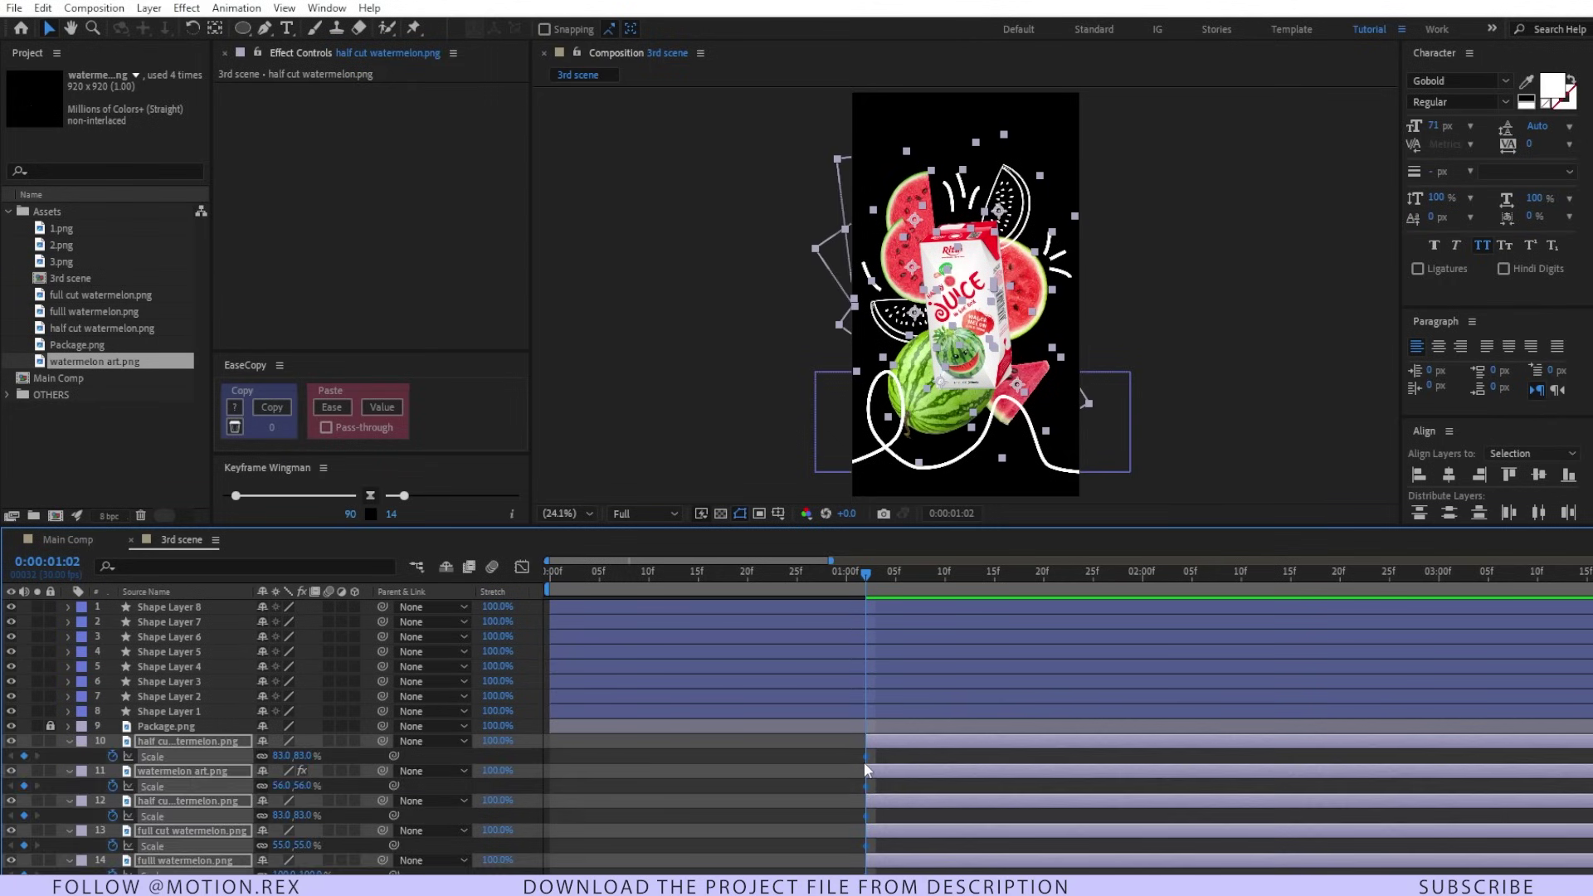
drag(868, 763, 918, 774)
click(304, 757)
key(Return)
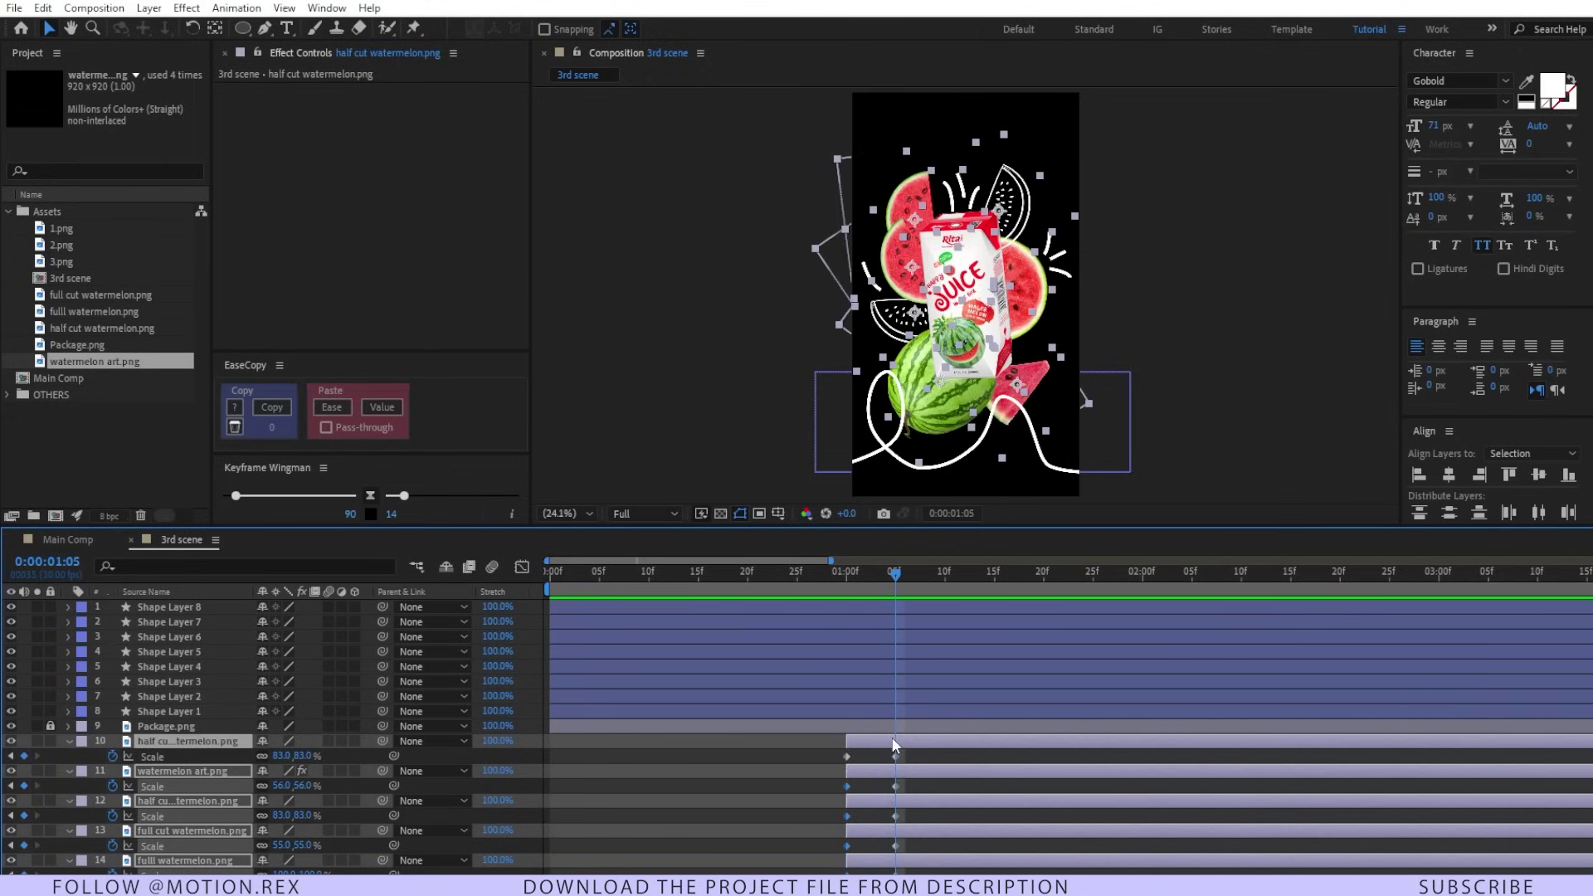
click(904, 759)
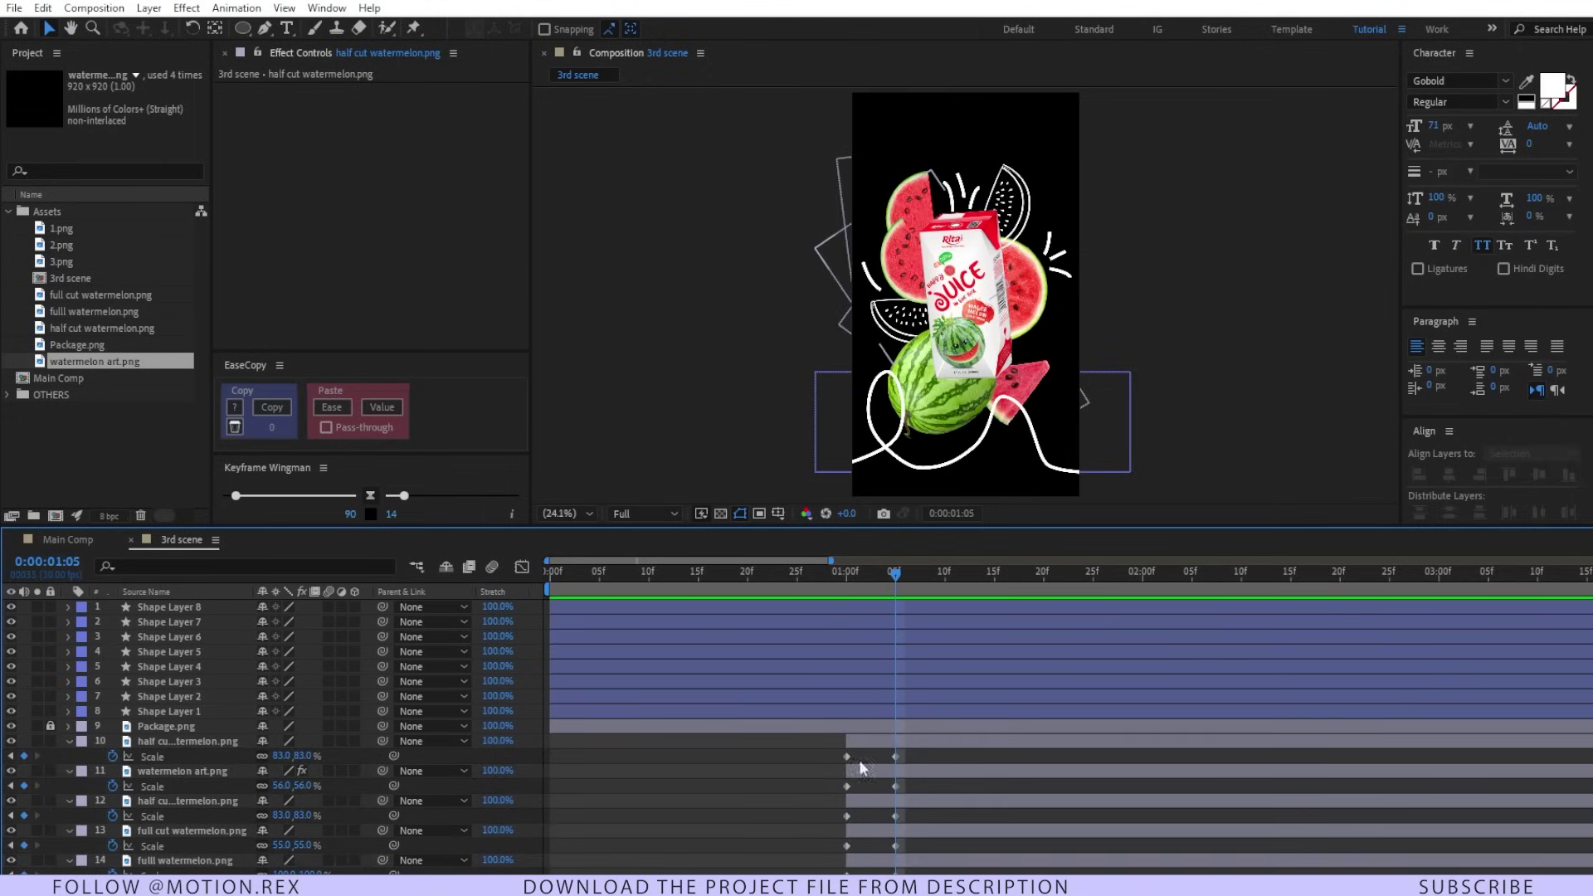
Add overshoot Scale keyframes to all seven fruit layers at 0:00:01:04, raising the first half cut watermelon to 87.4%
click(964, 745)
scroll(959, 757, down, 3)
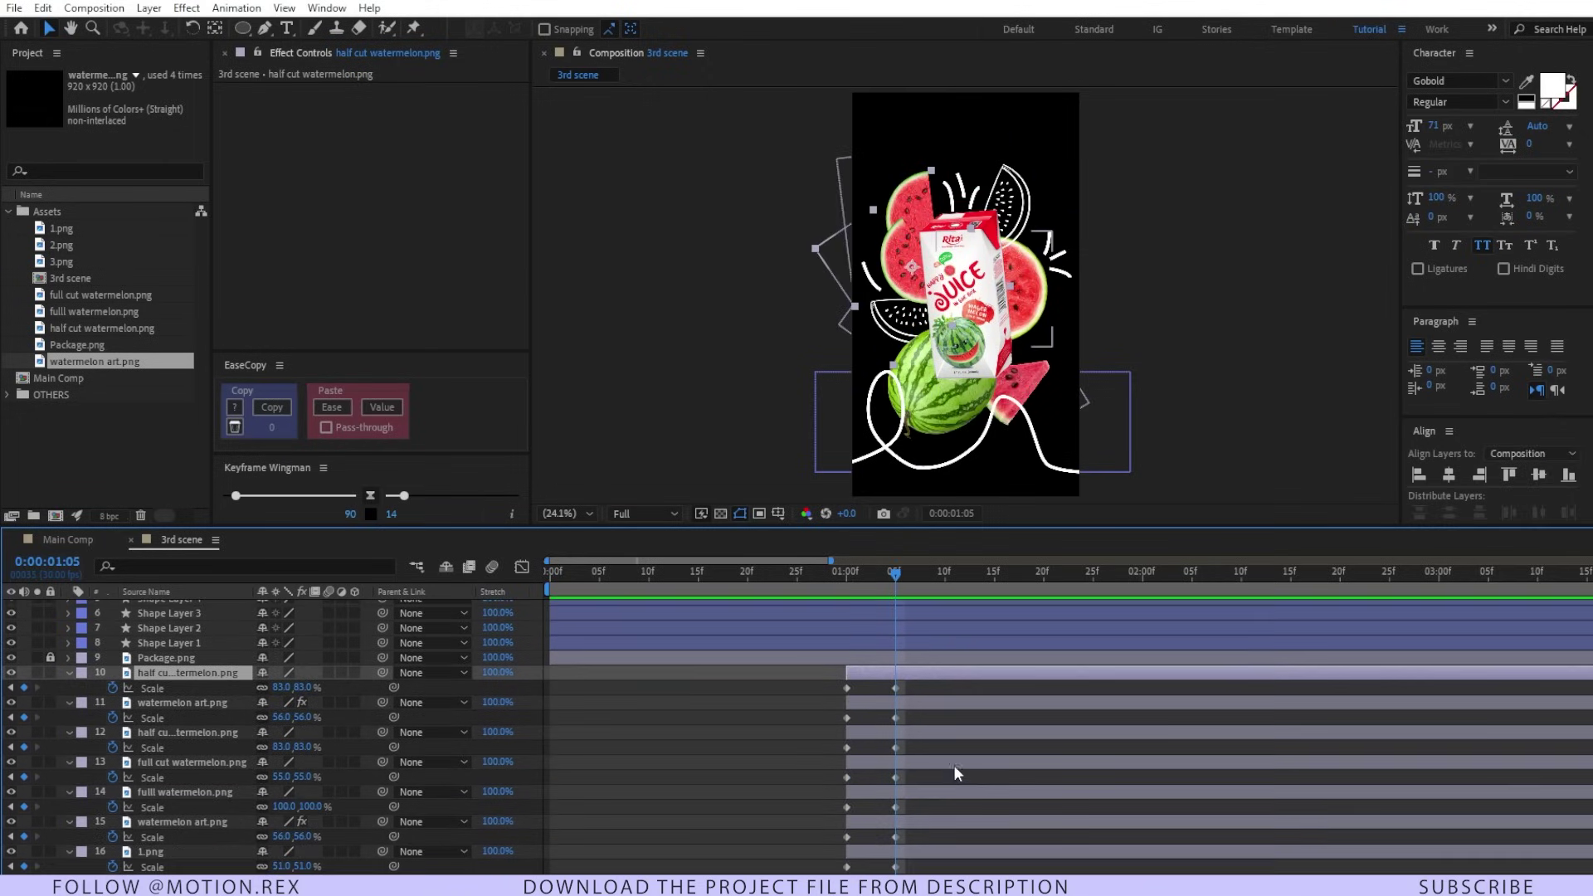
shift+click(910, 850)
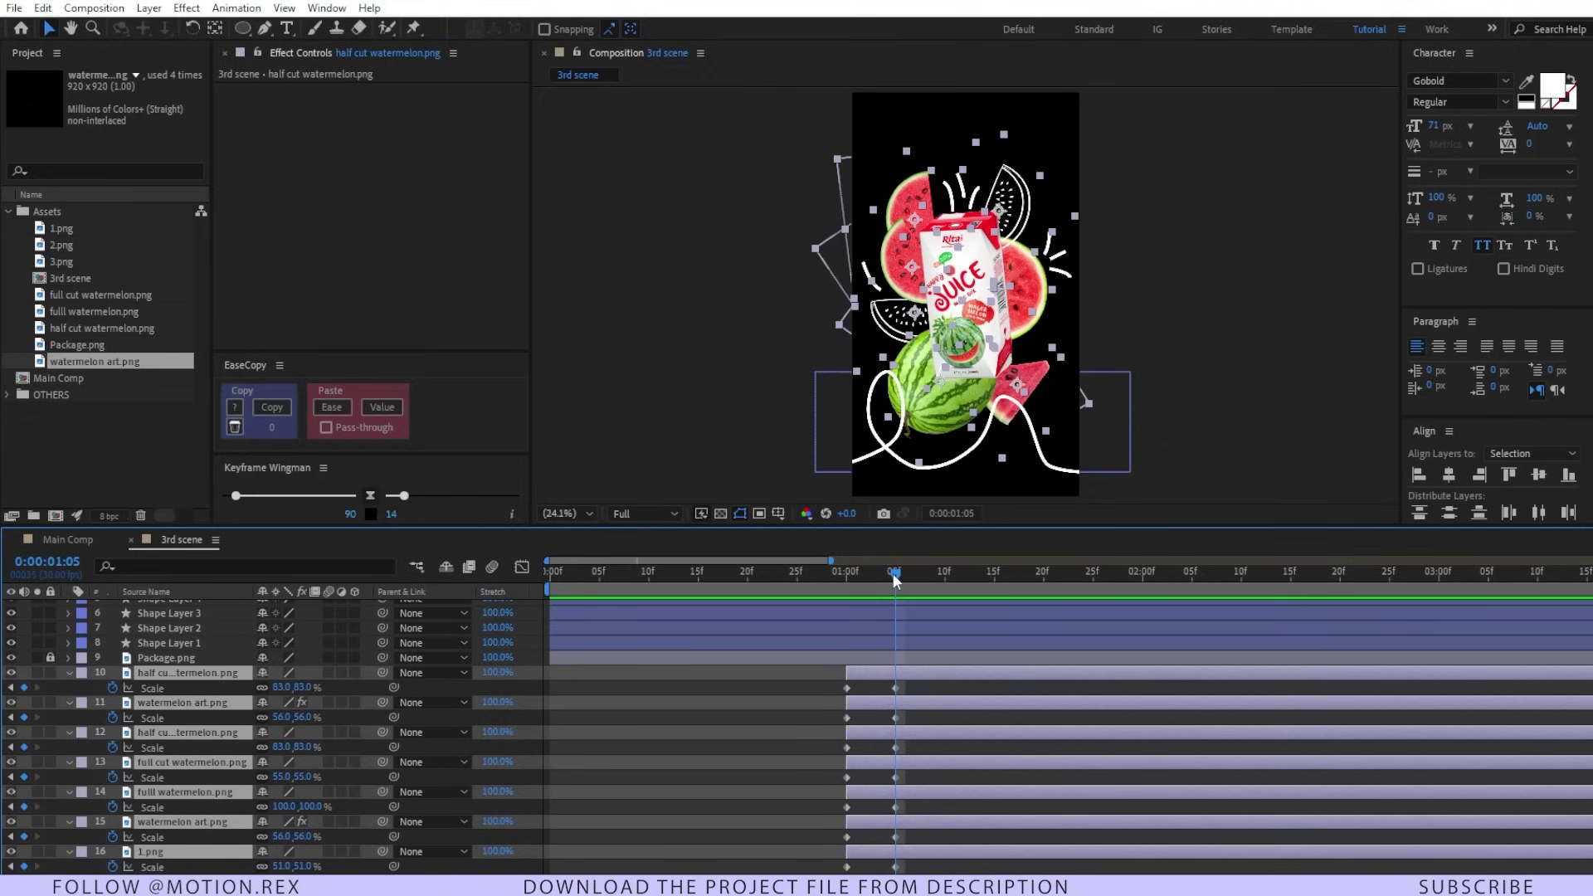
drag(893, 574, 885, 583)
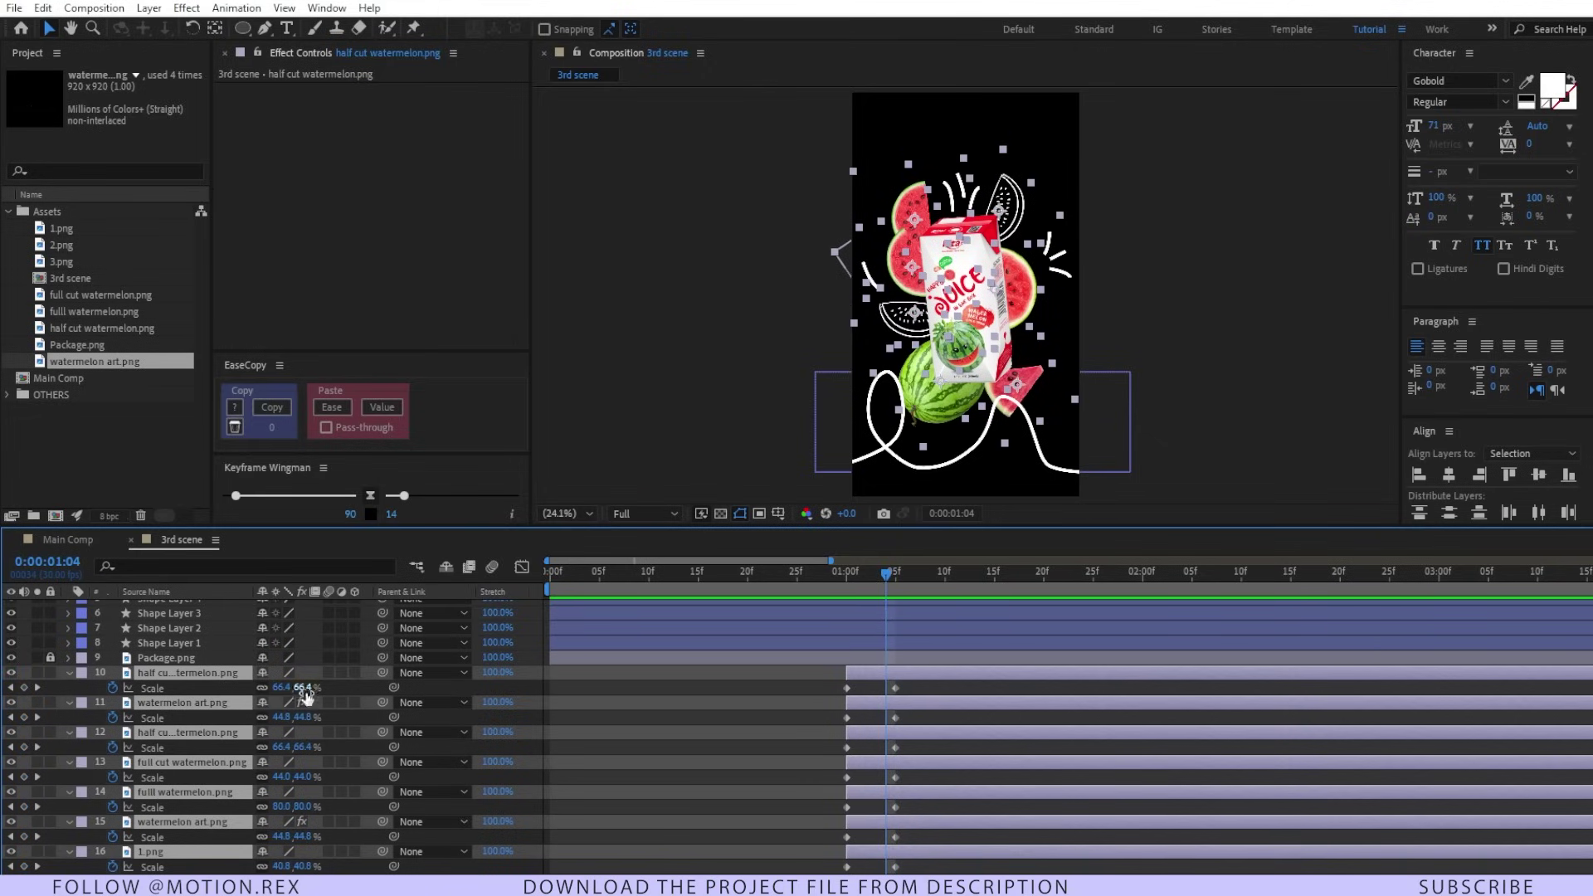
drag(307, 688, 323, 689)
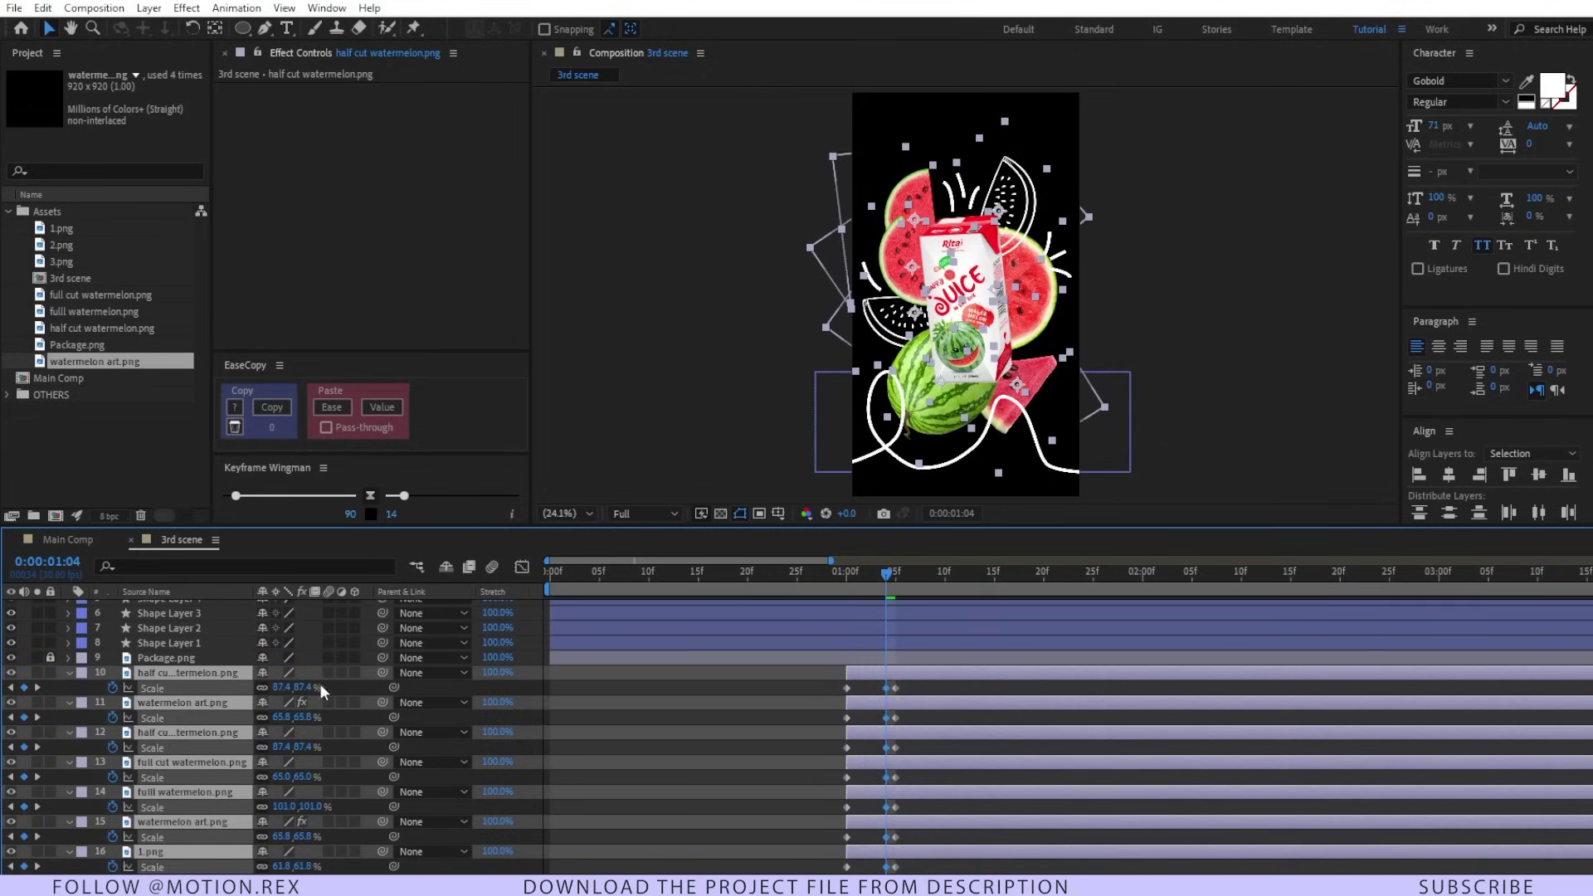
Preview the pop-in, move the overshoot Scale keyframes to 0:00:01:03, and ease the first two keyframes of each fruit layer
drag(870, 586, 844, 584)
key(space)
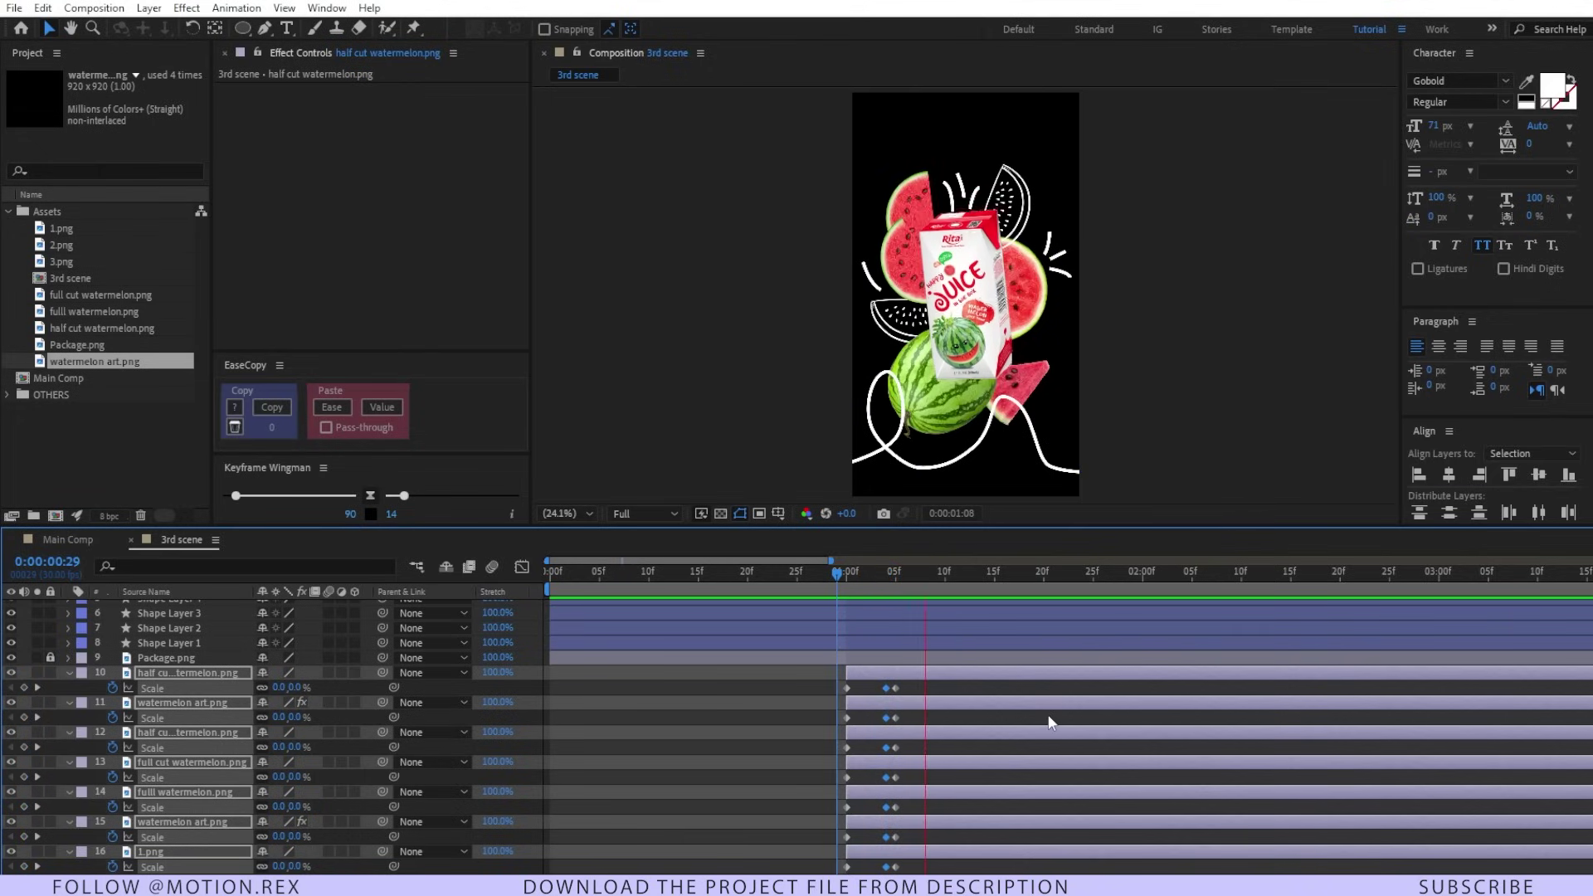
key(space)
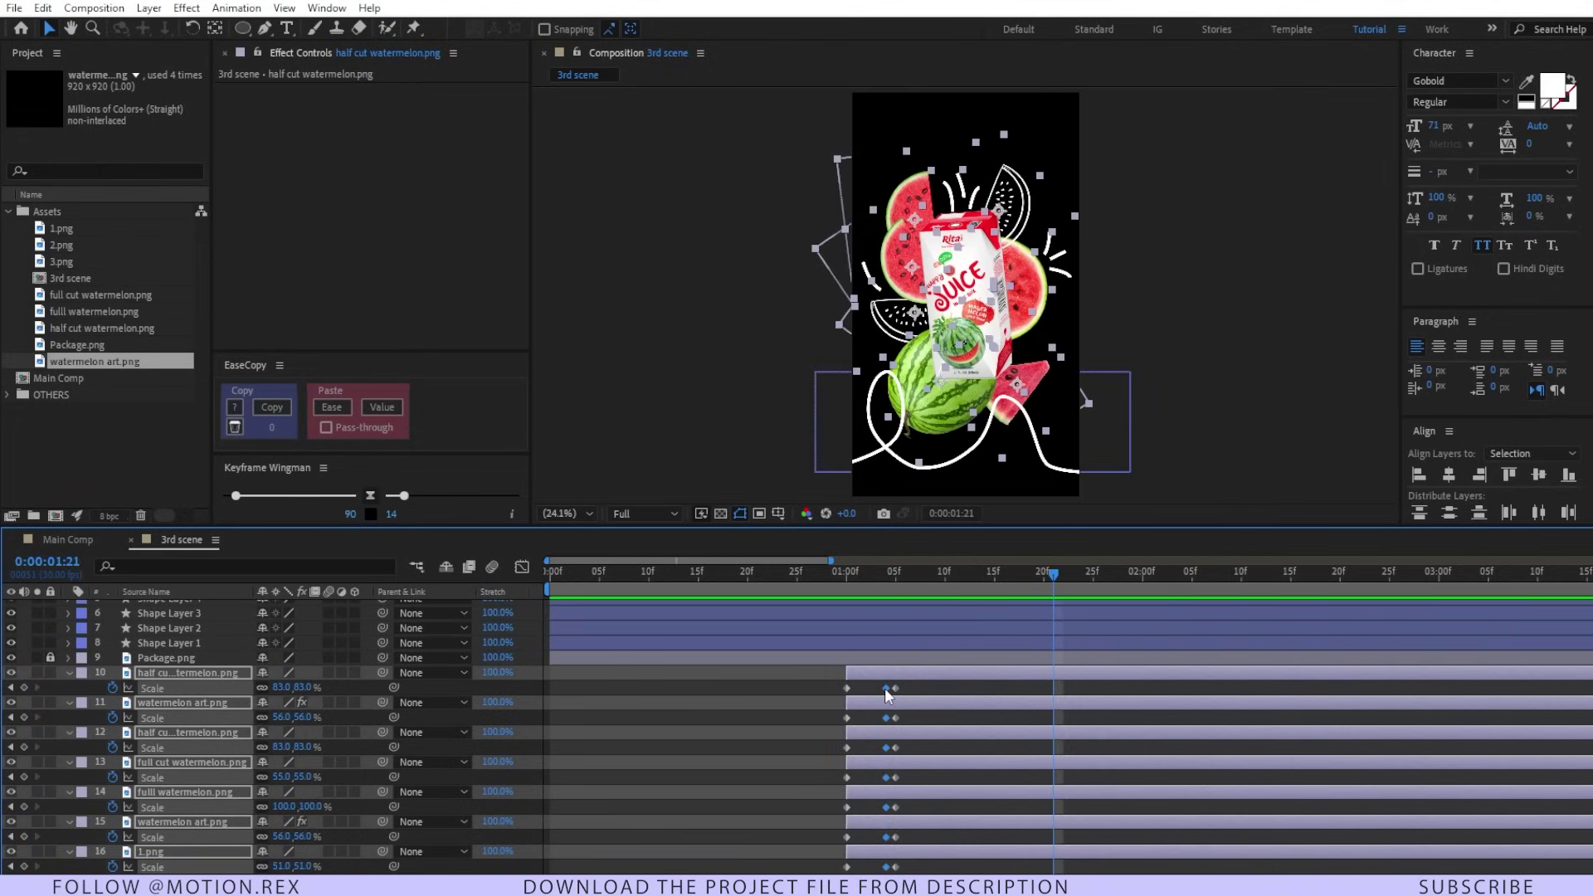
drag(886, 688, 878, 688)
click(840, 588)
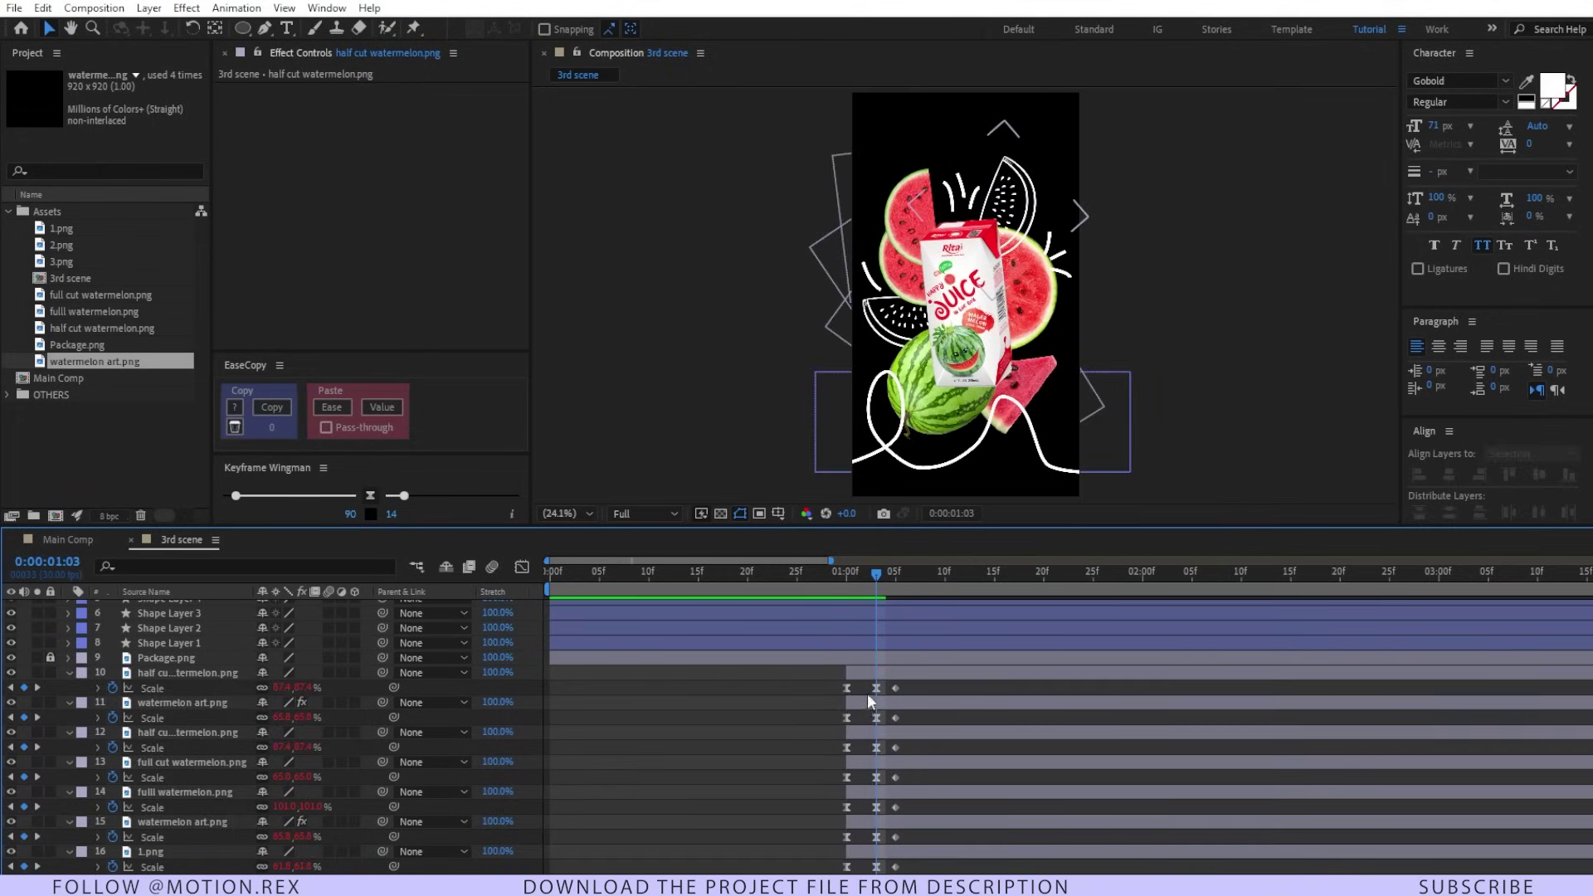
Stagger the seven fruit layers so each starts one frame after the layer above it, and preview the animation
click(869, 678)
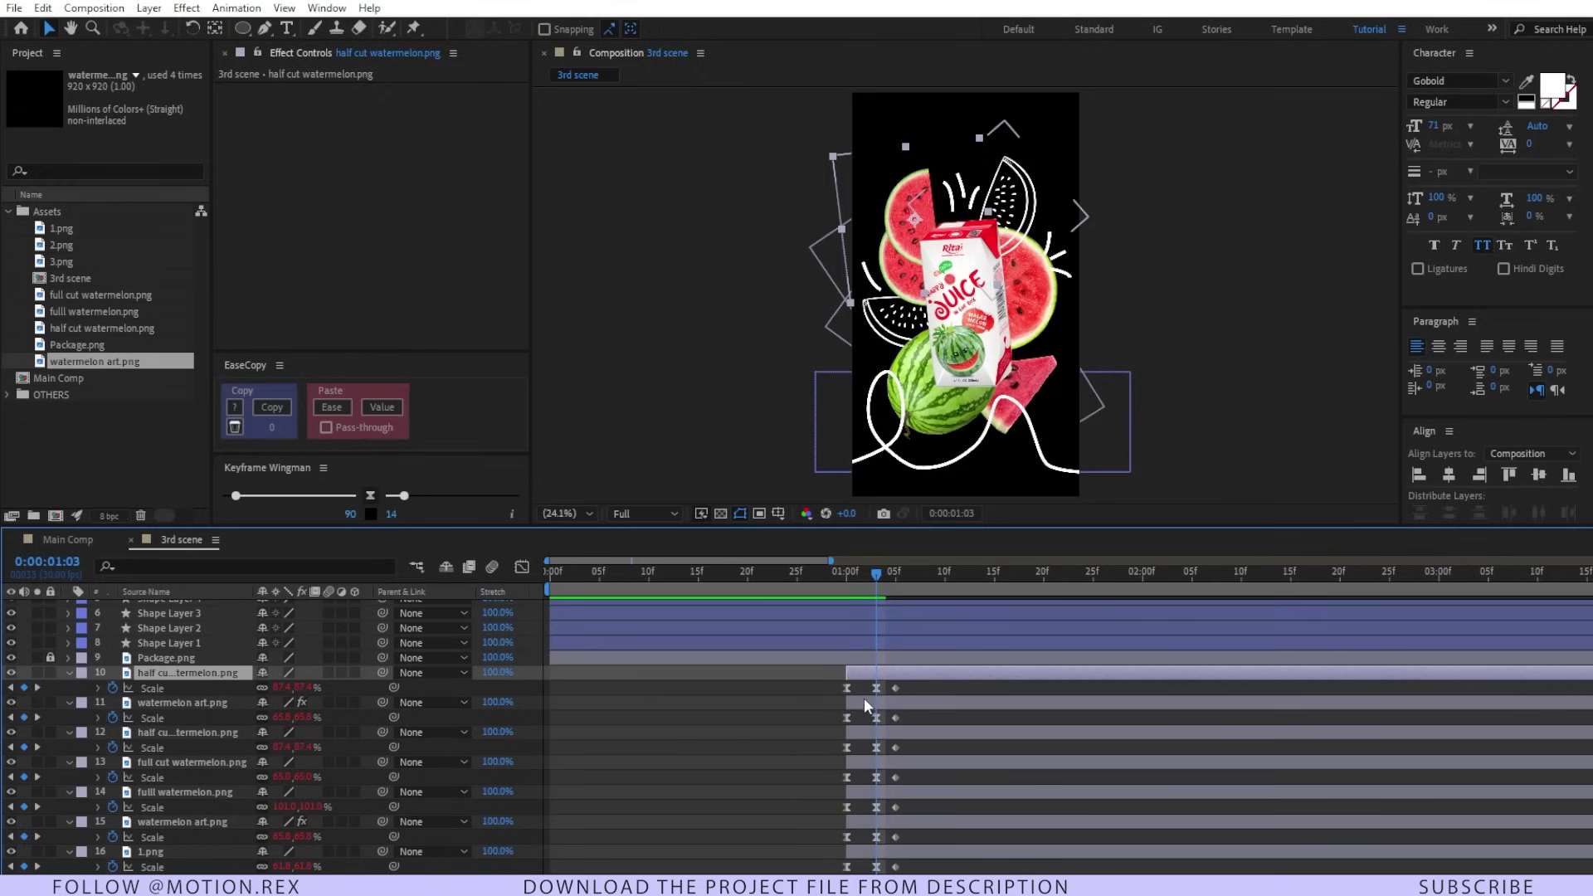
drag(864, 701, 917, 853)
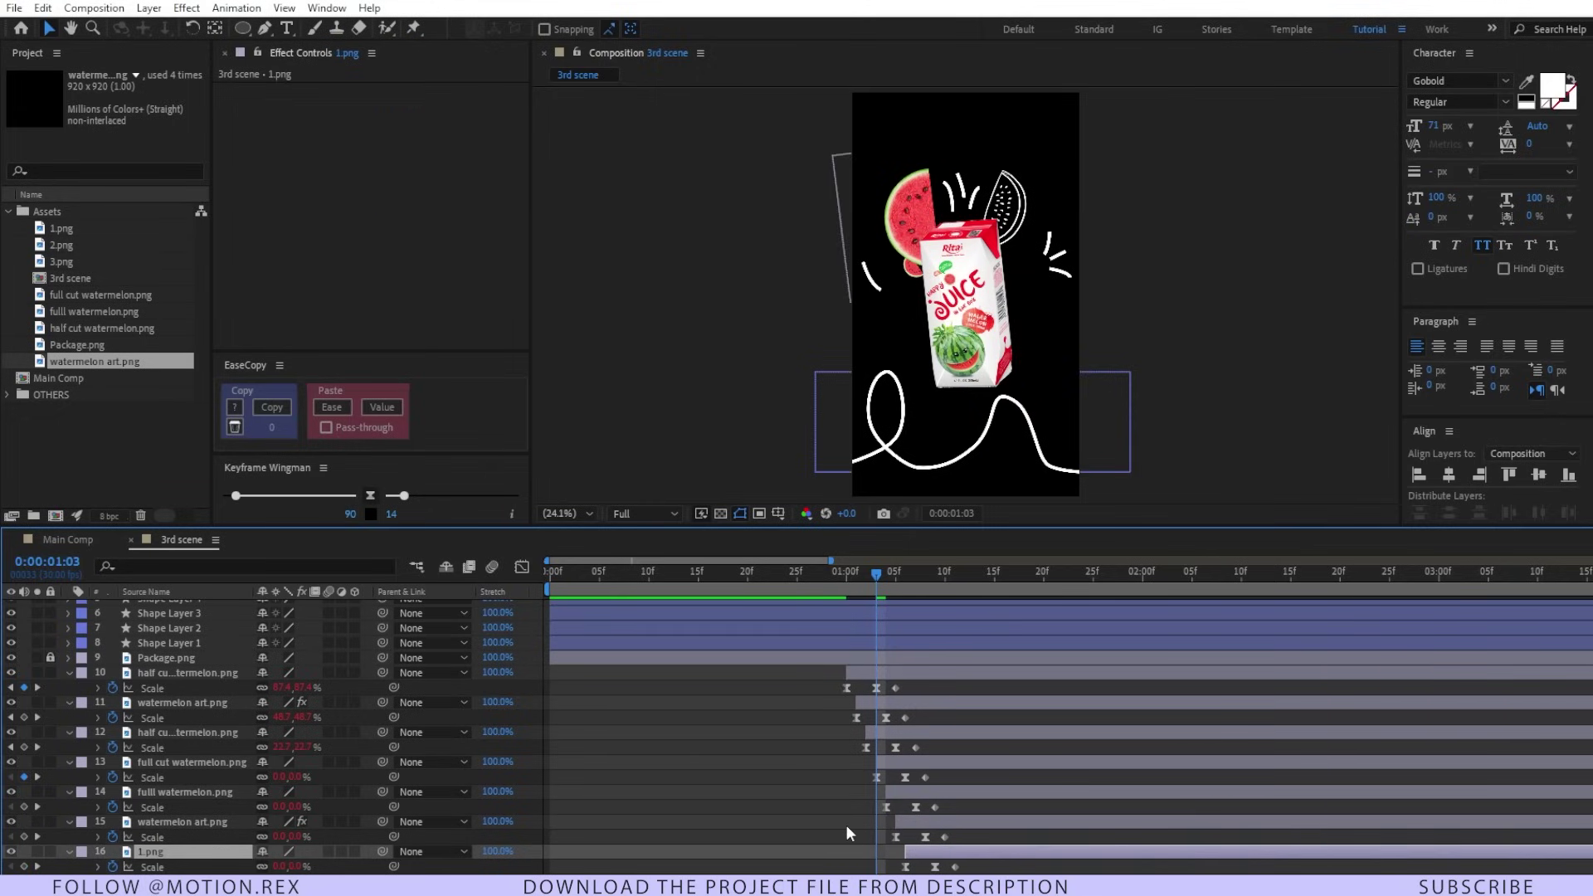
click(828, 570)
key(space)
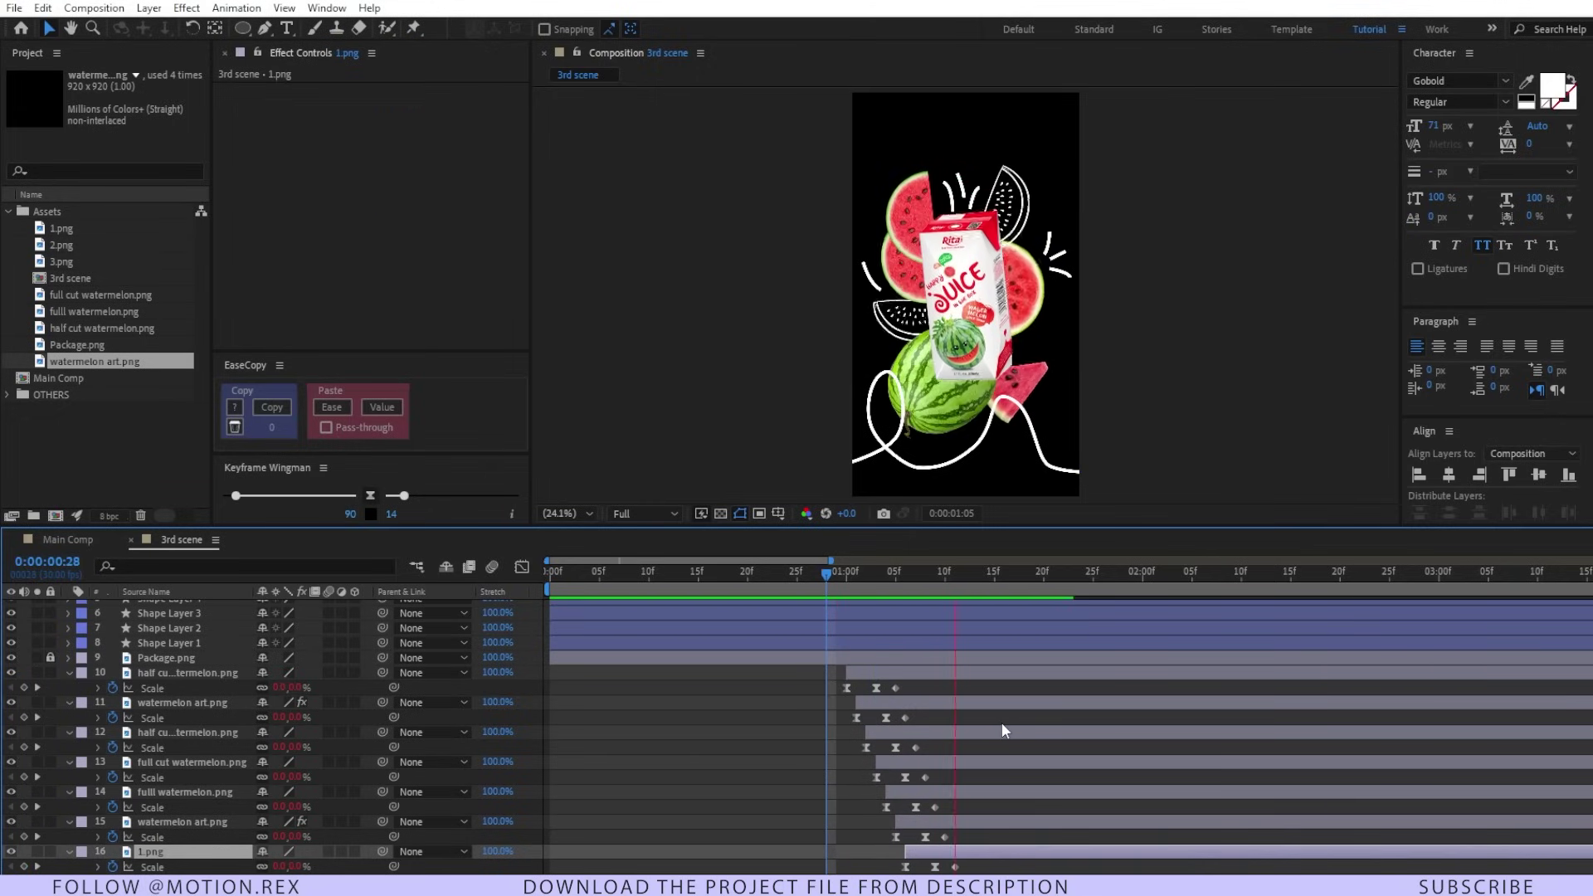
Make all eight shape layers start at 0:00:01:04
click(928, 642)
scroll(819, 684, up, 3)
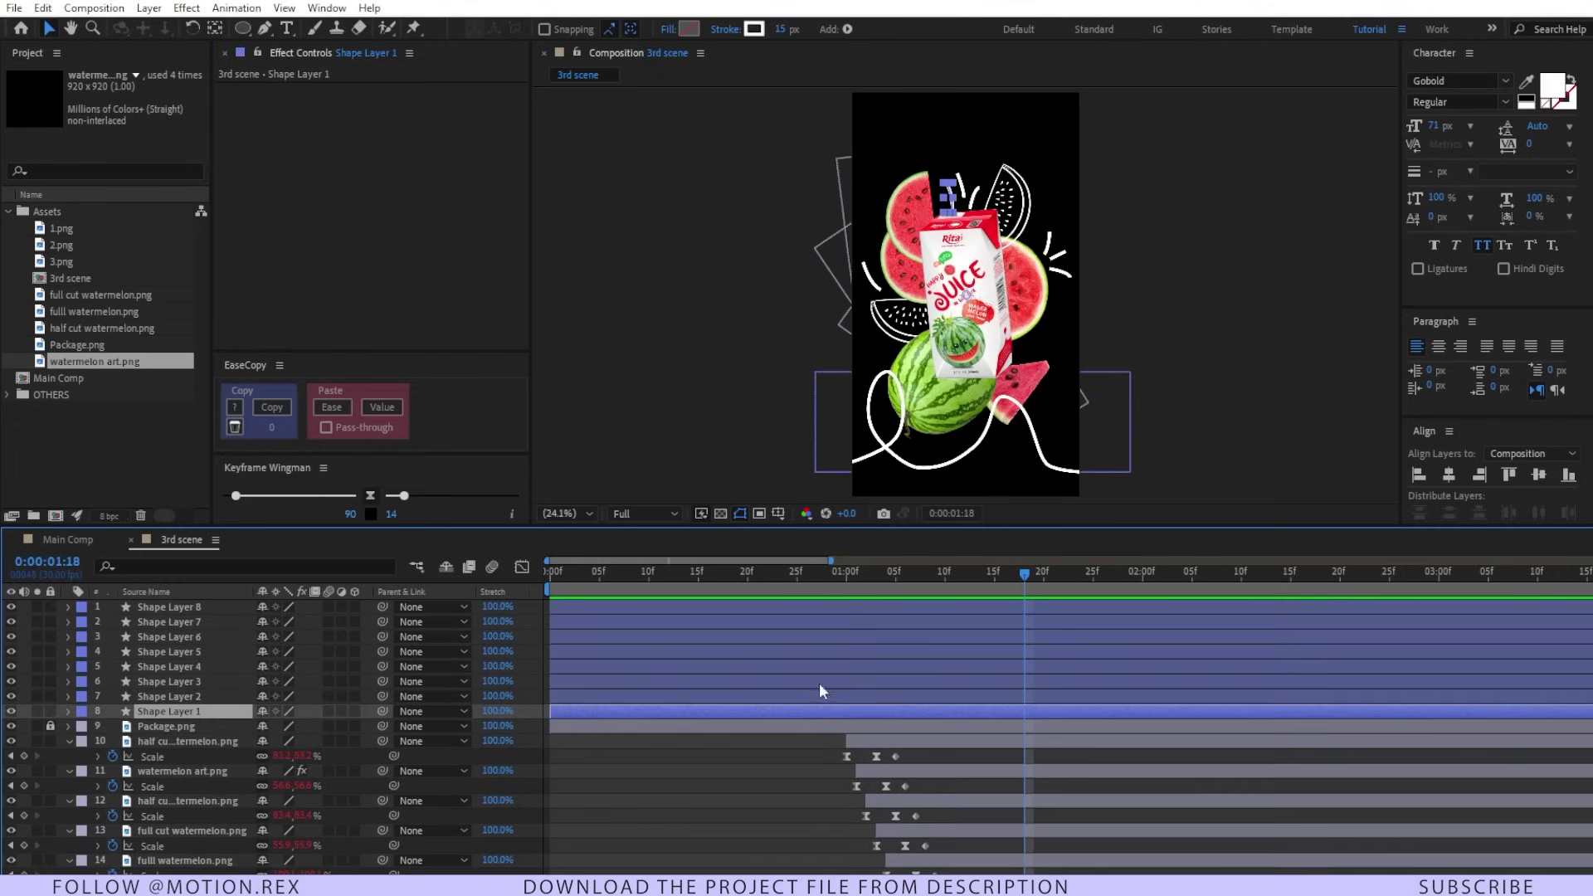
shift+click(869, 607)
drag(854, 601, 1173, 621)
click(725, 665)
click(921, 463)
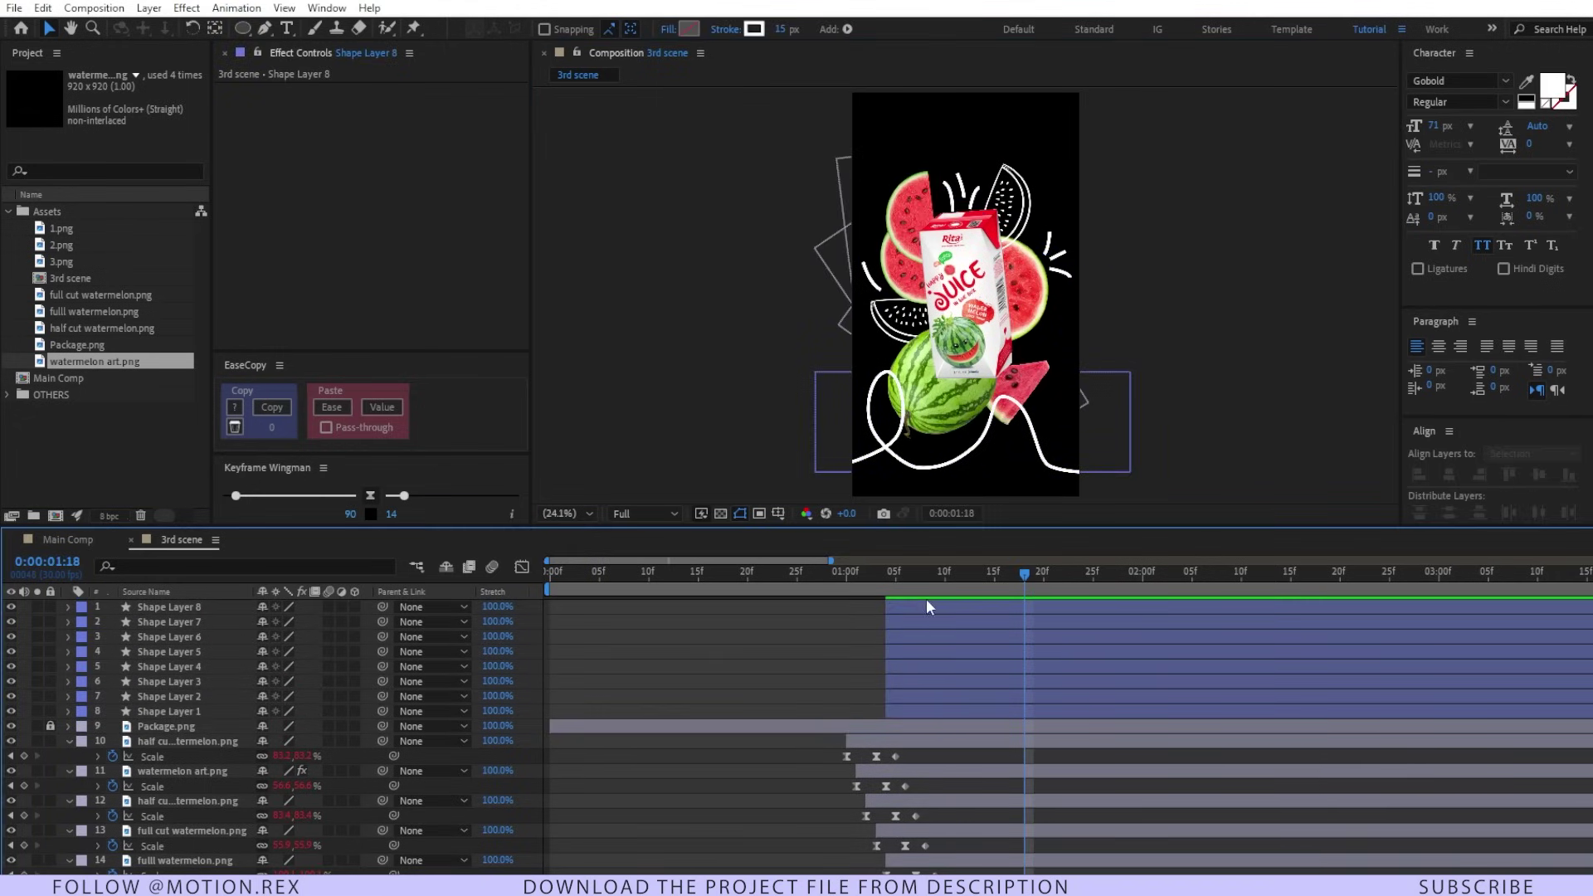
Add Trim Paths to the looping line in Shape Layer 8 and expand its settings
click(890, 584)
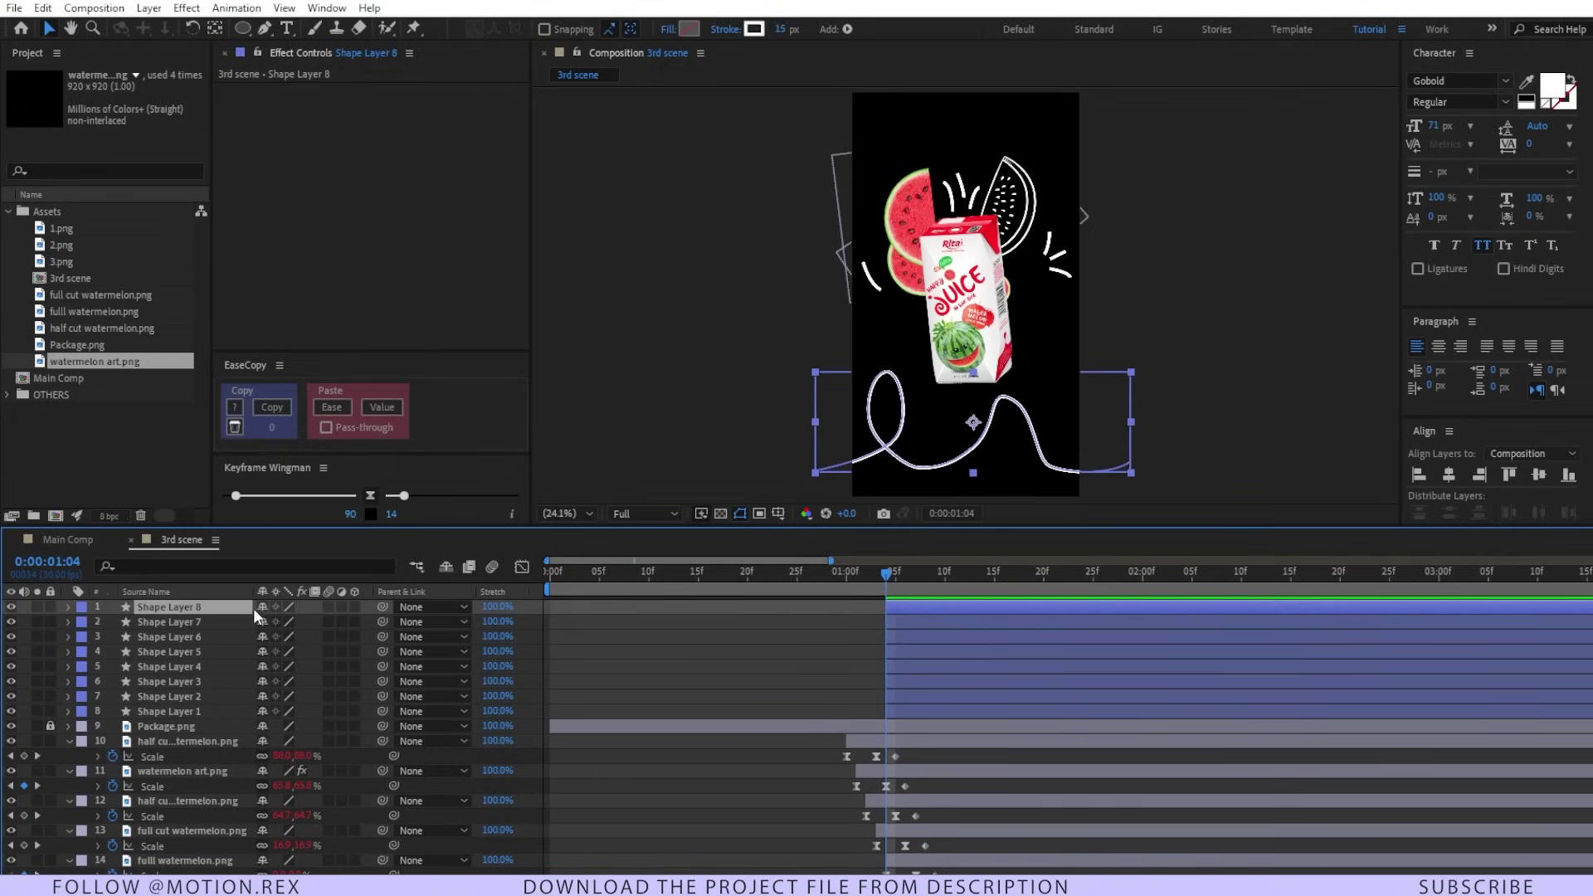
click(68, 608)
click(363, 622)
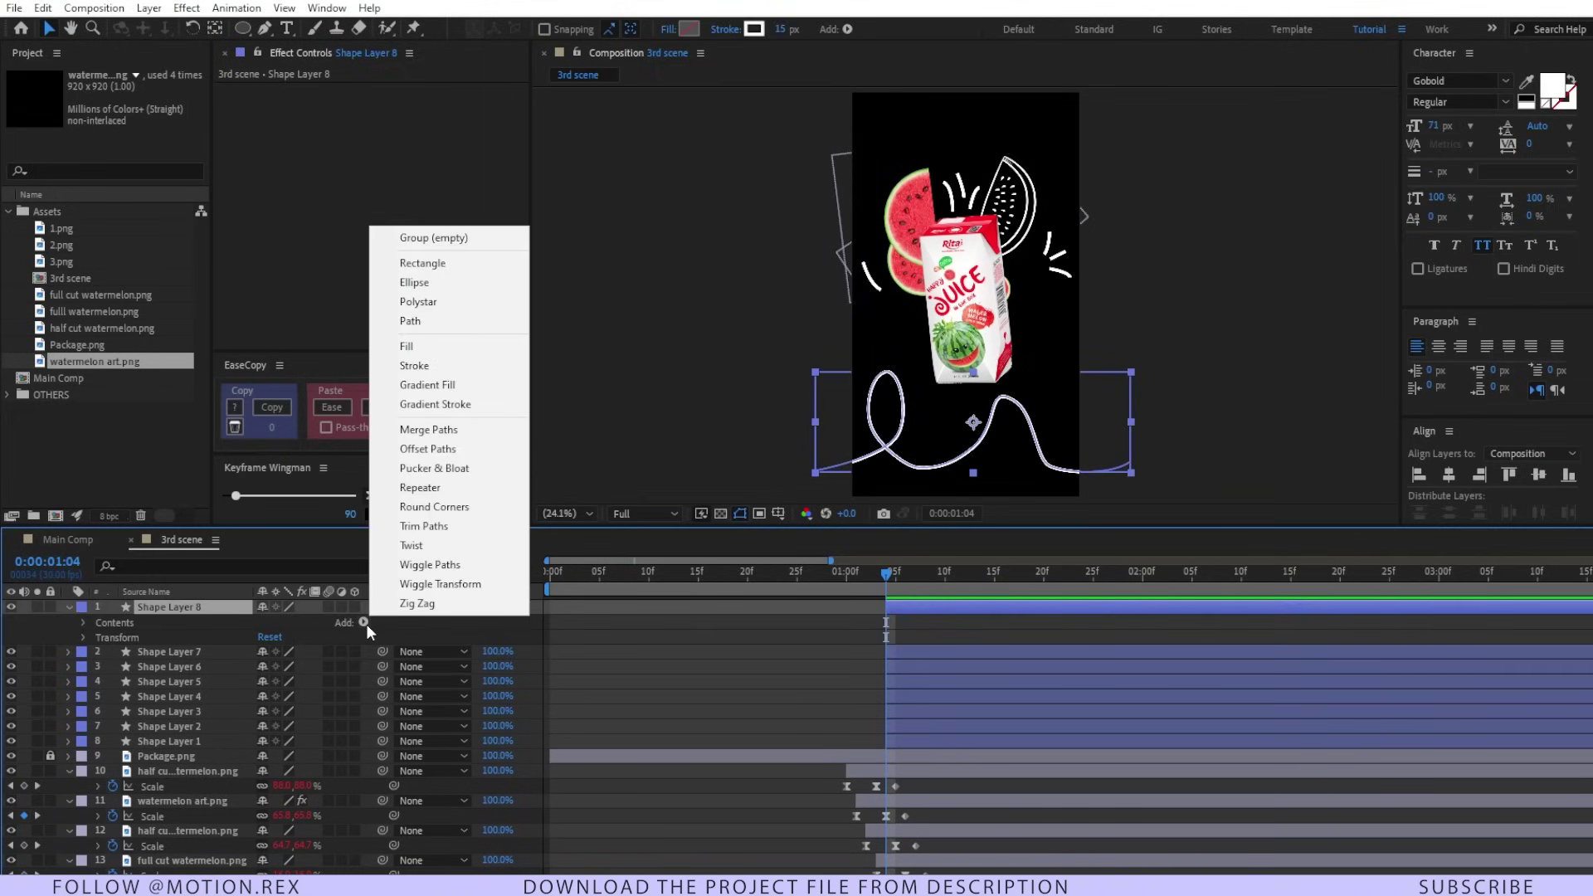
click(424, 526)
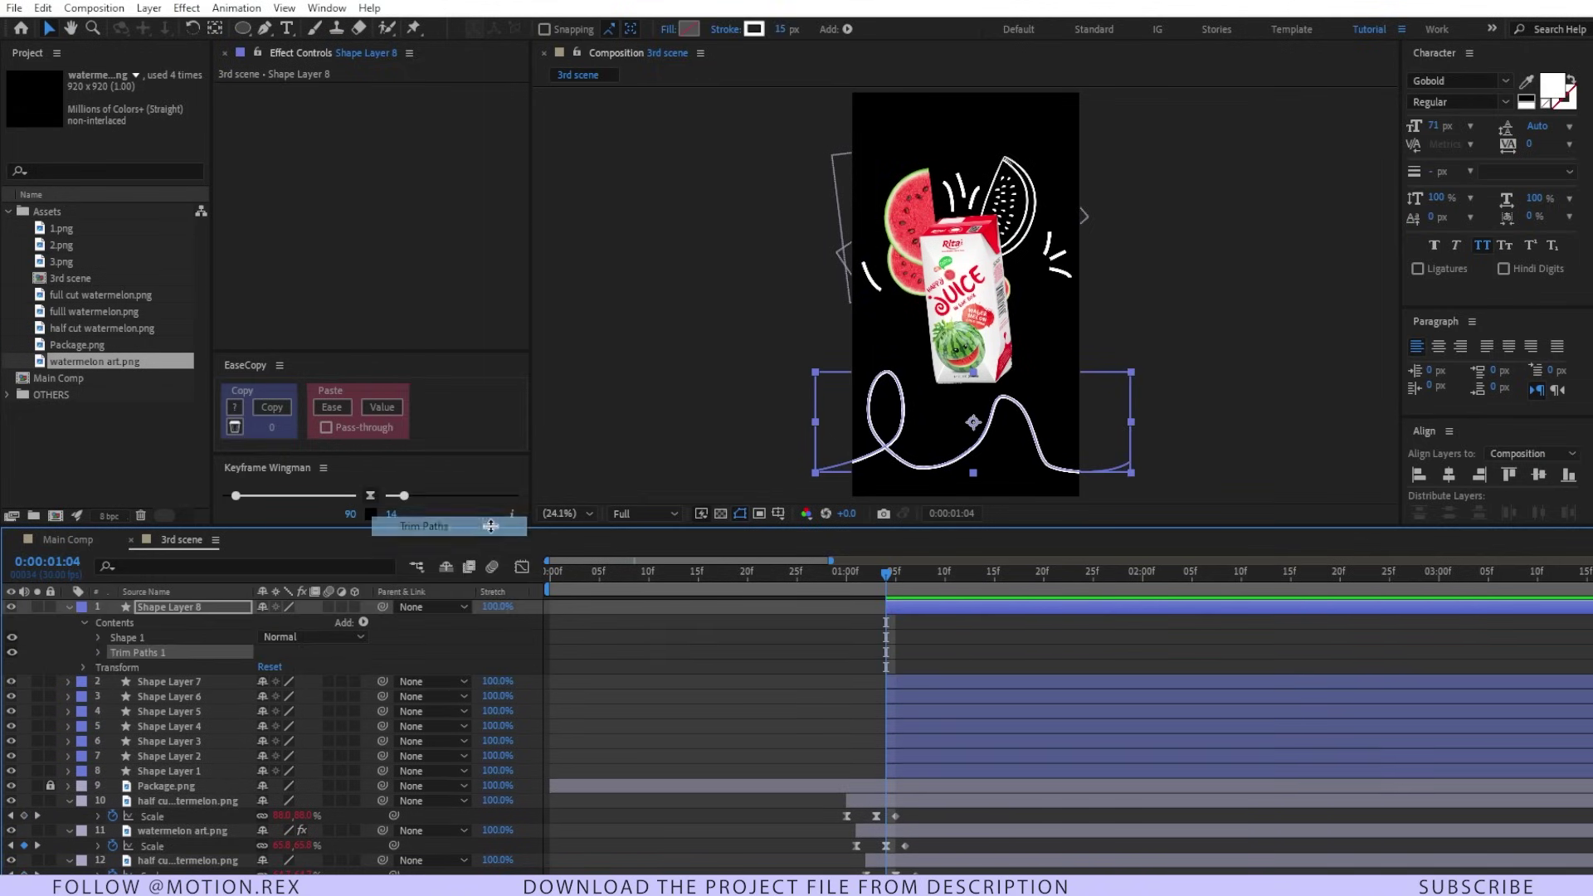
click(100, 653)
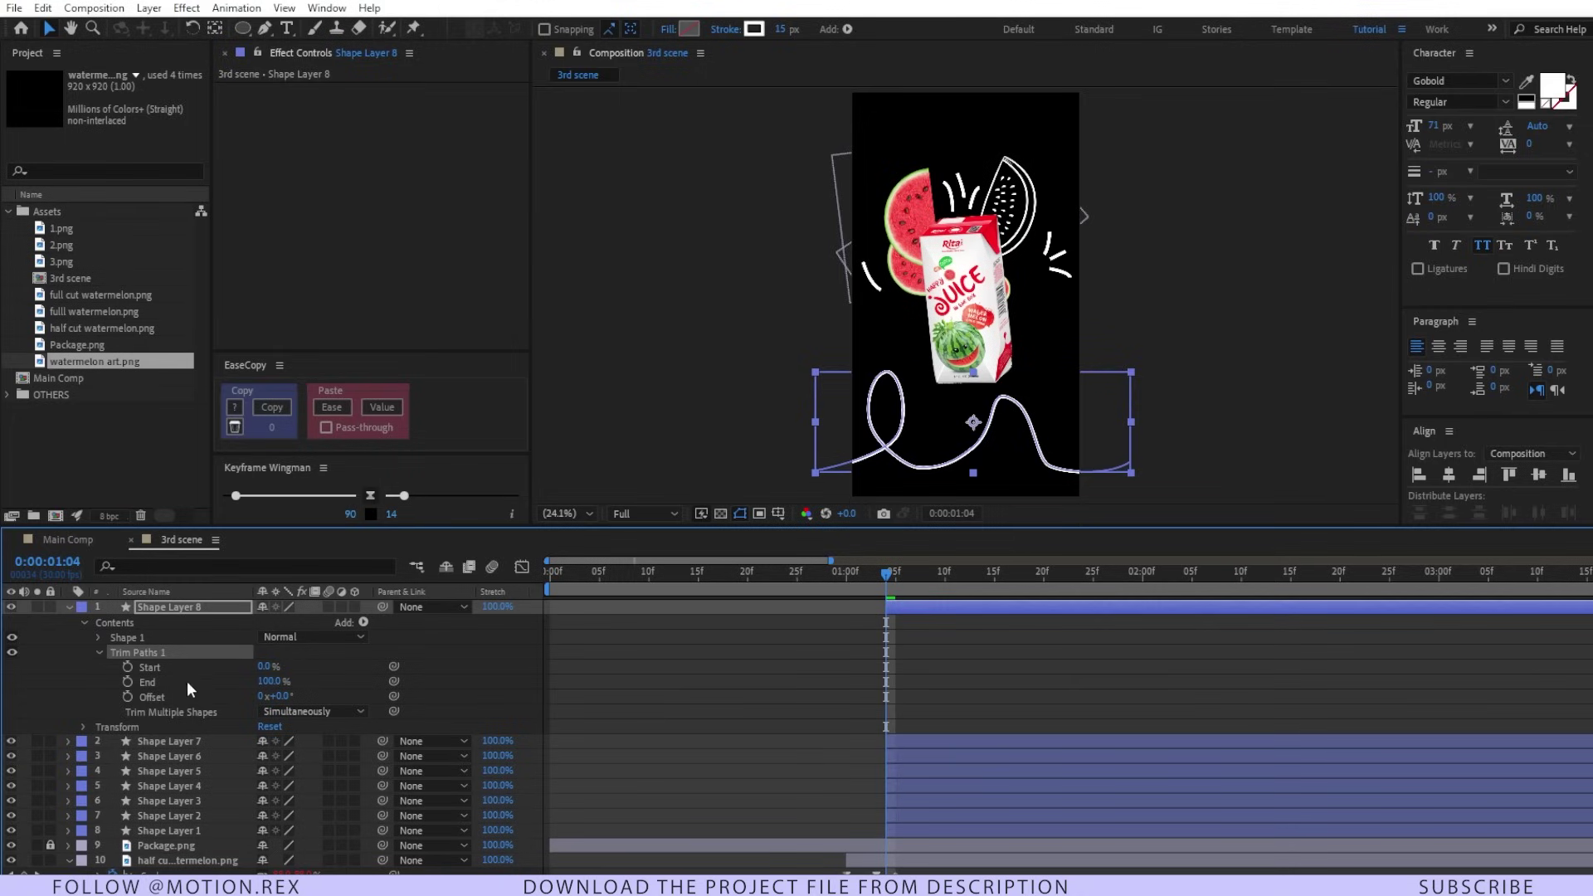
Keyframe the looping line's Trim Paths End from 0% at 0:00:01:04 to 100% at 0:00:01:12
click(128, 683)
drag(934, 698, 967, 696)
drag(272, 681, 64, 742)
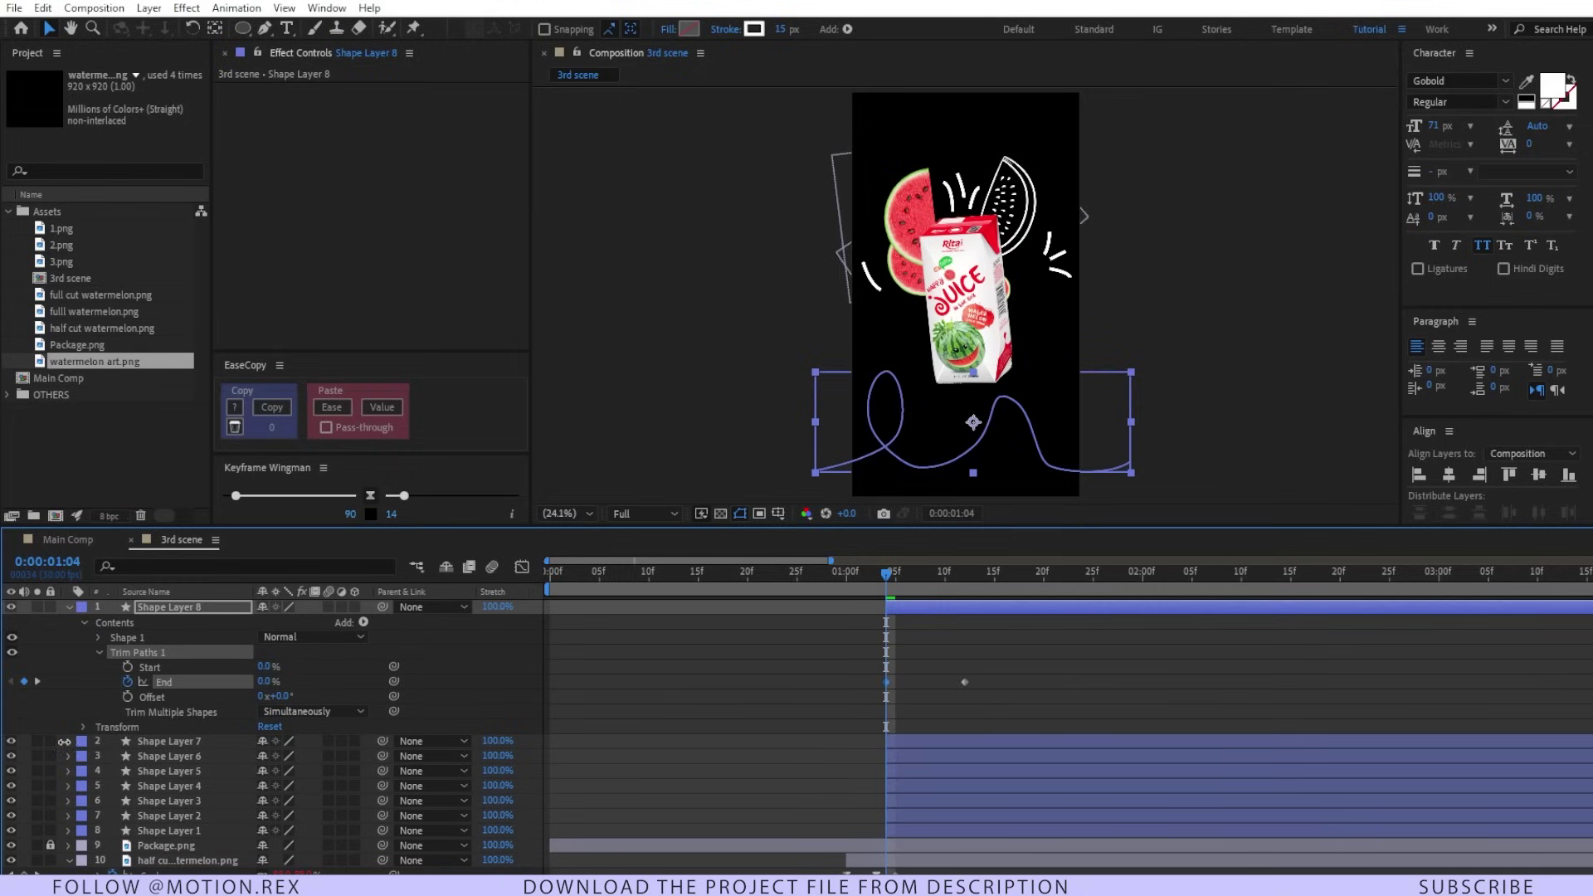
Delay the End keyframe of 100% to 0:00:02:05, preview the line, and shift Shape Layer 8 to start at 0:00:01:09
click(909, 669)
key(space)
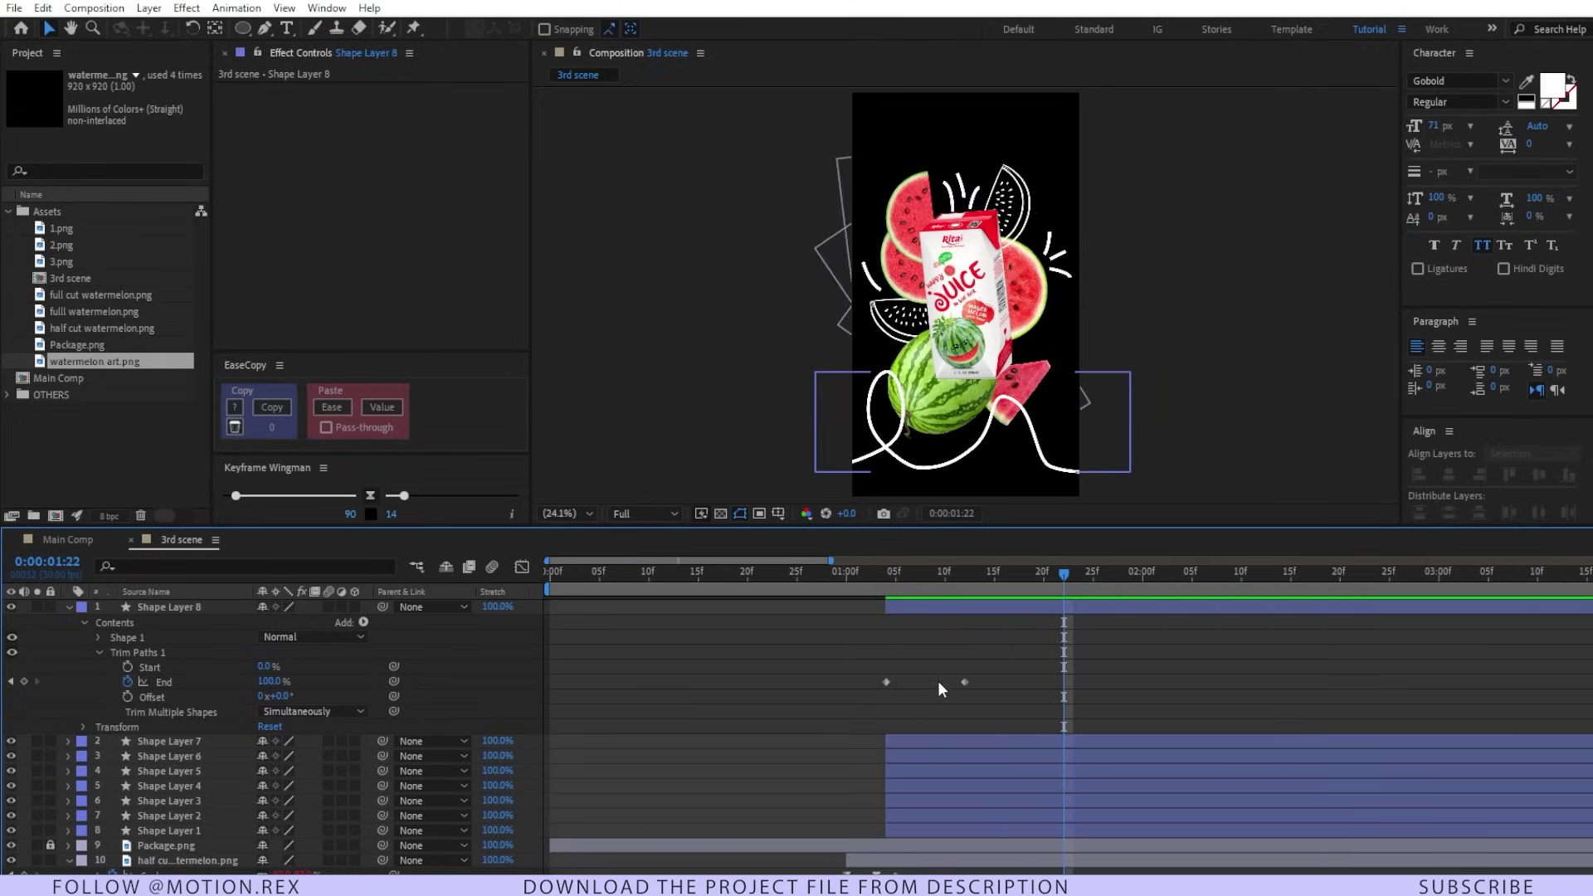
drag(965, 682, 1192, 684)
drag(928, 574, 838, 596)
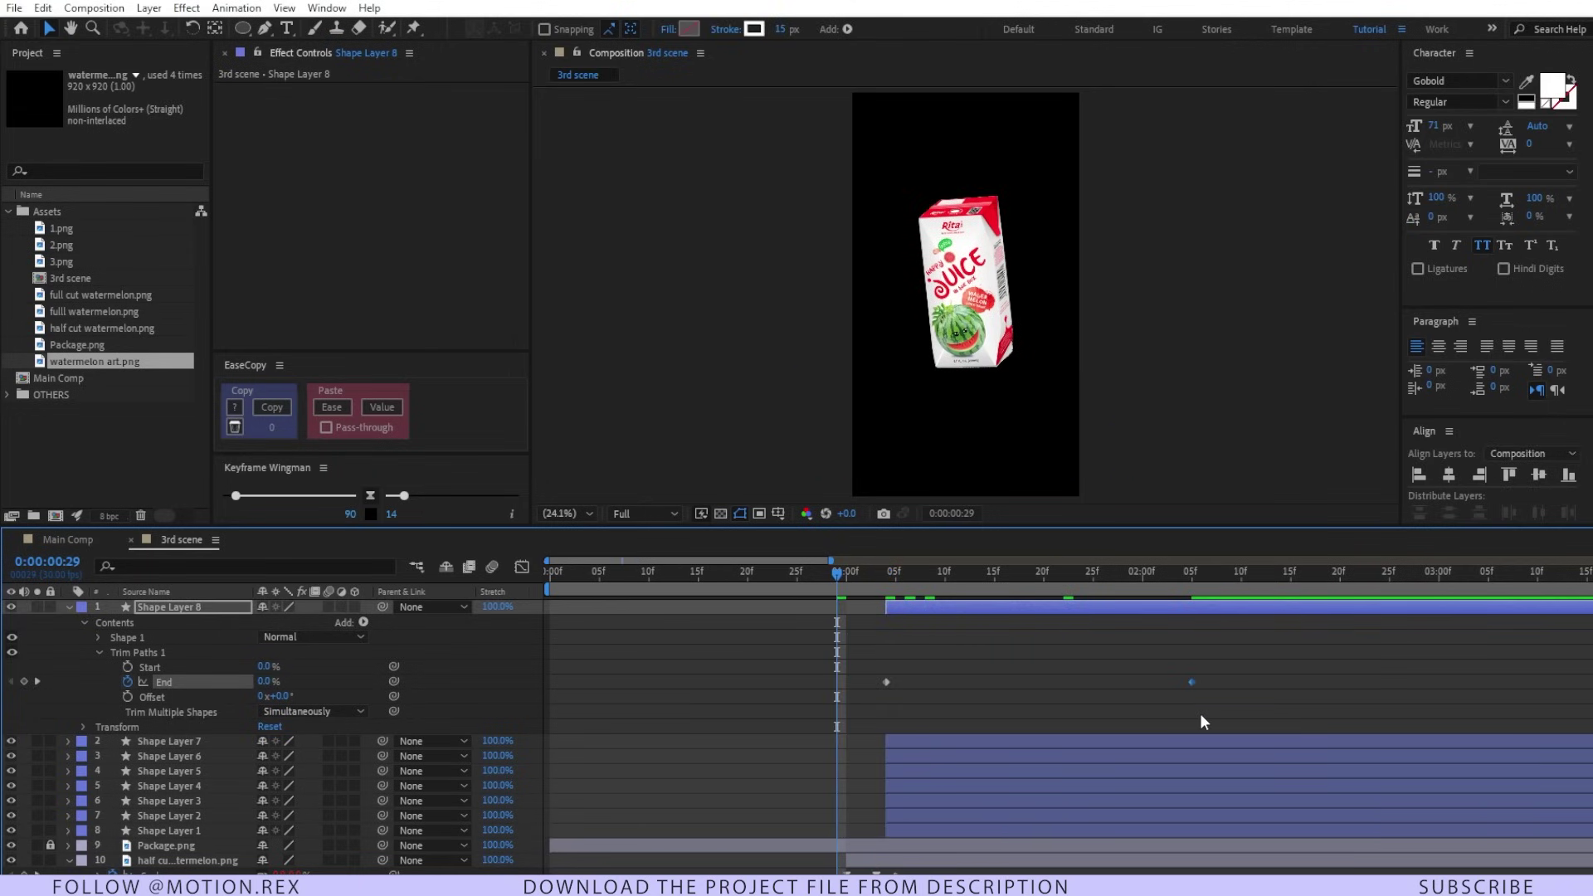
key(space)
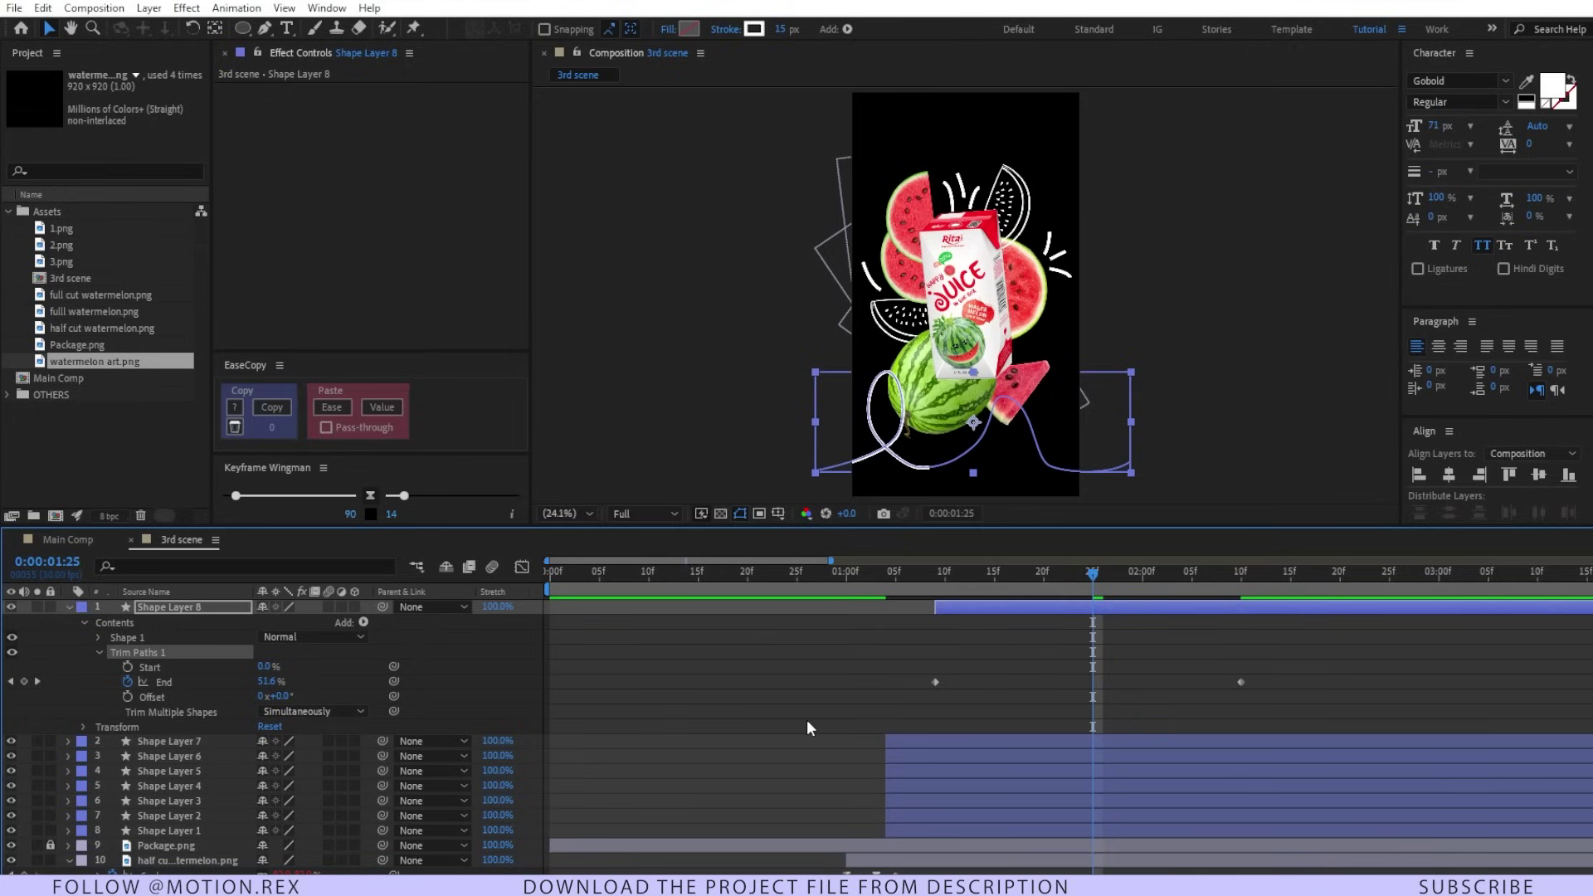
Select Shape Layers 1 to 7 and preview the 3rd scene composition from 0:00:01:00
click(933, 744)
scroll(952, 773, down, 1)
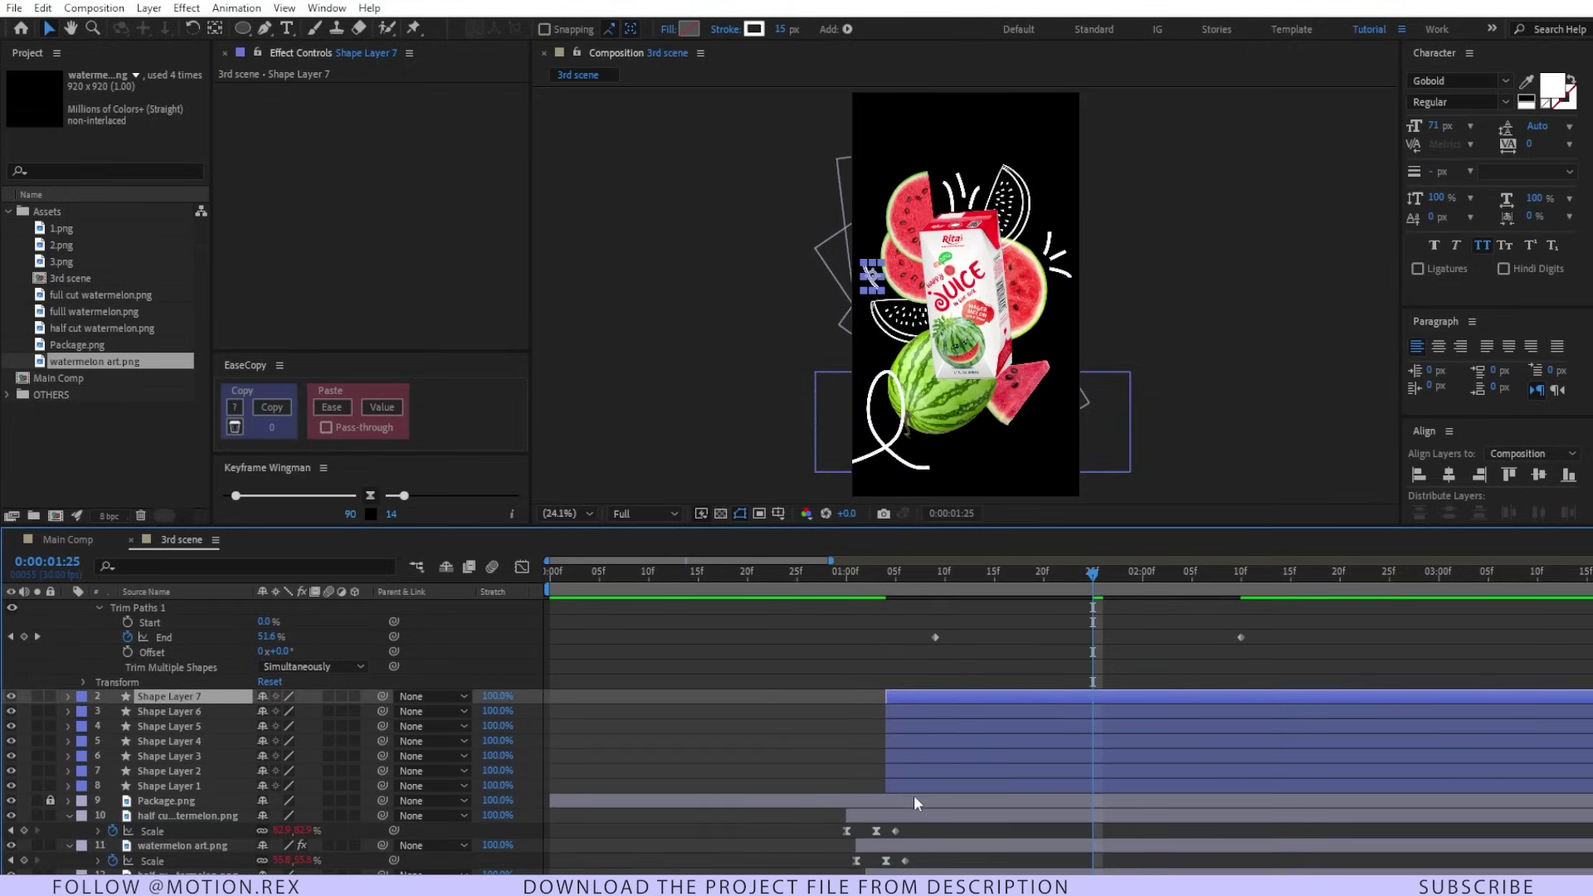
shift+click(911, 784)
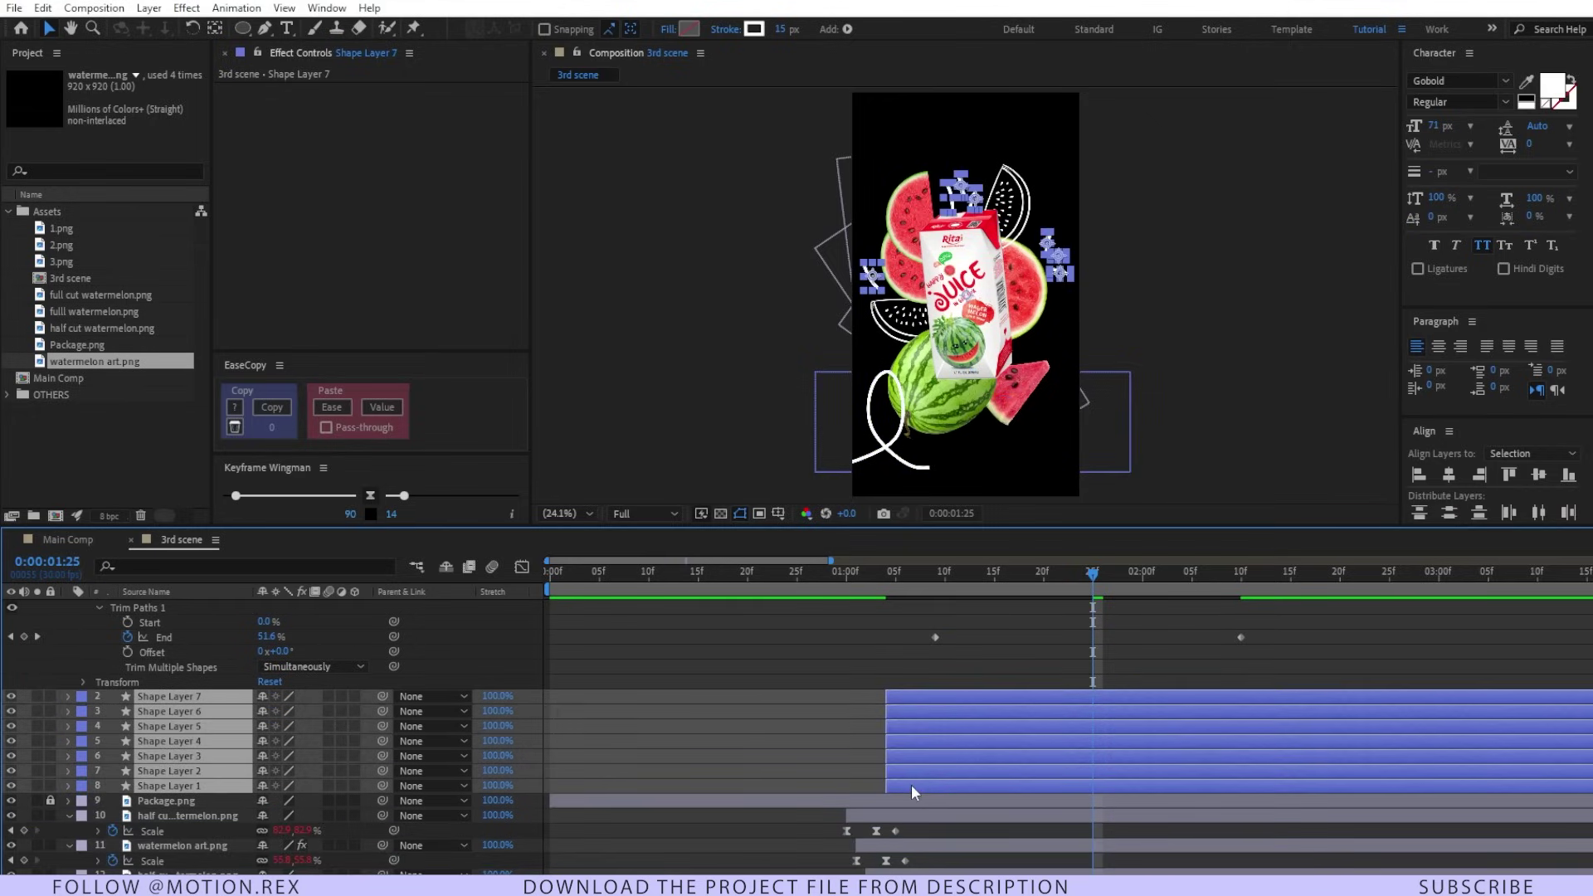
click(846, 573)
key(space)
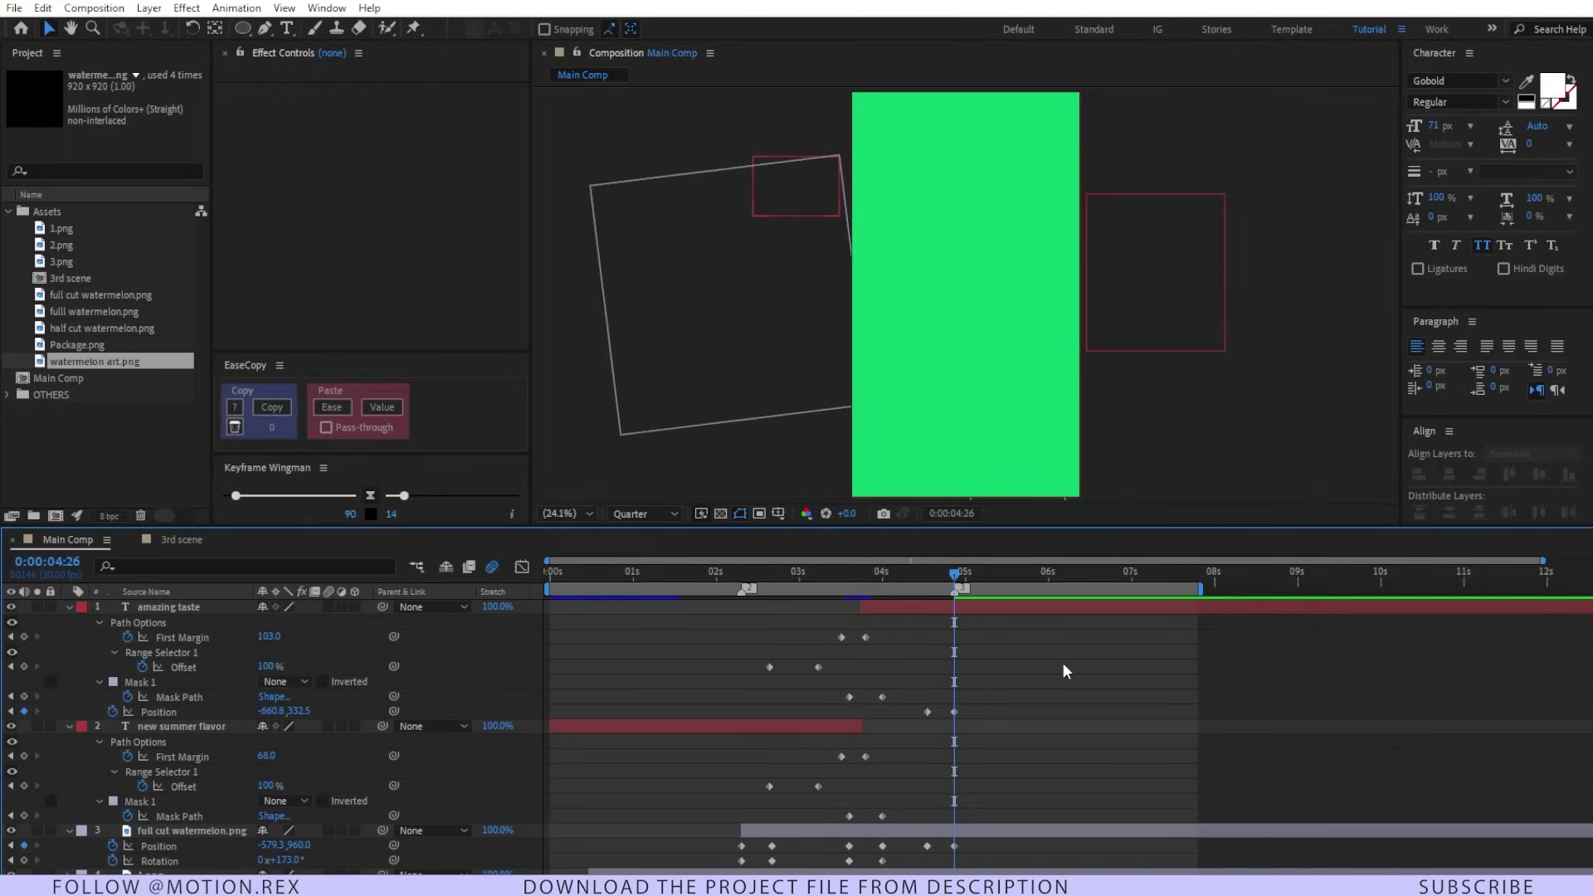
Move 3rd scene out of the Assets folder and add it as Main Comp's top layer, starting at about 4.5 seconds
click(50, 425)
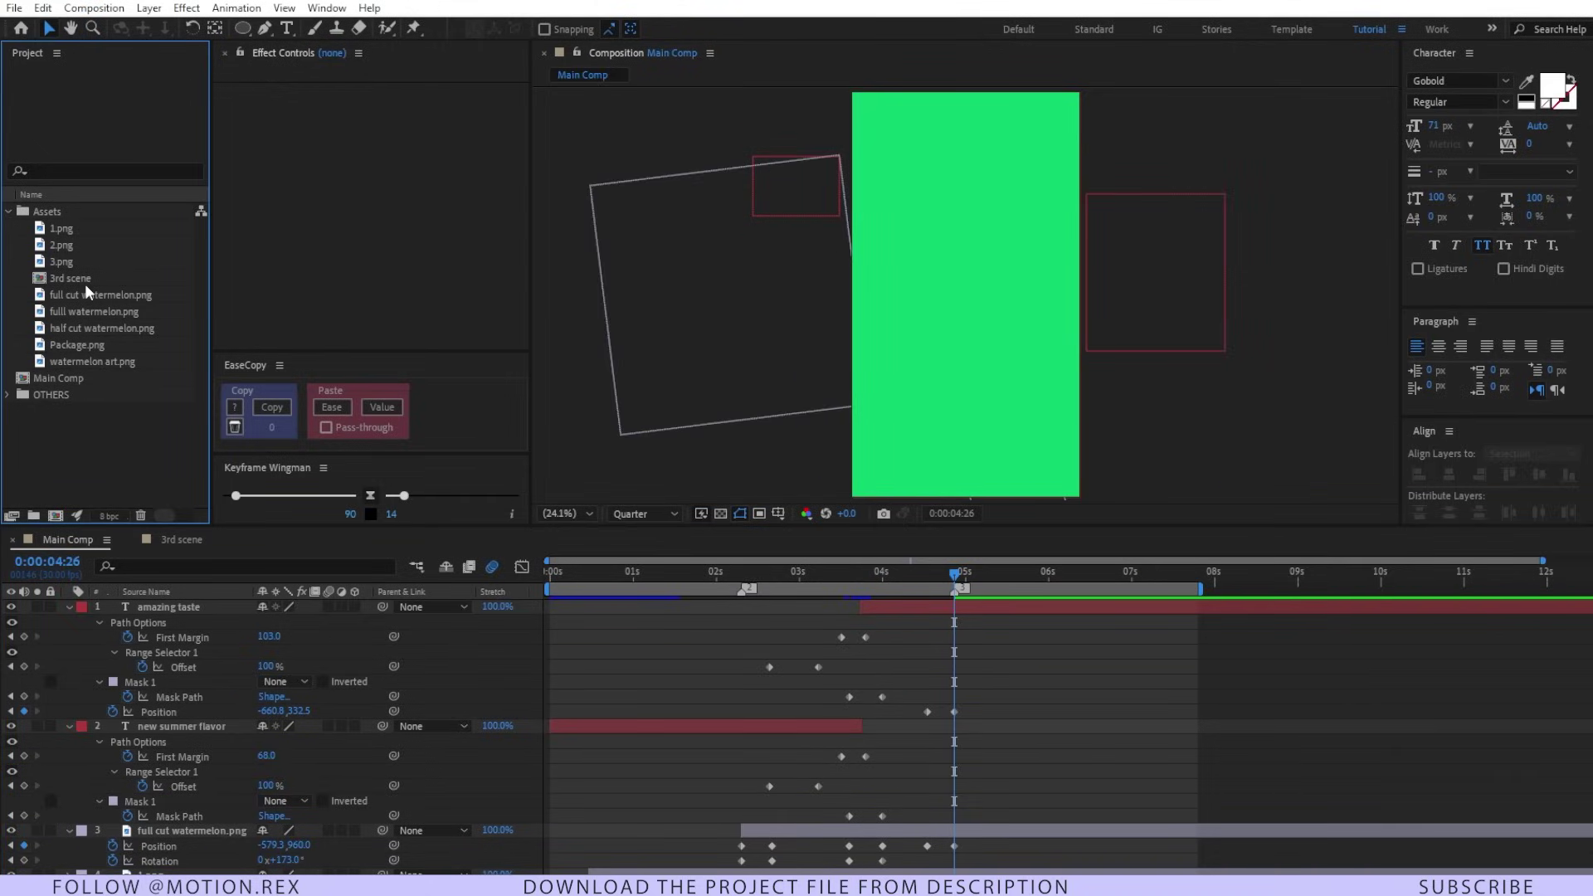
drag(85, 282, 92, 461)
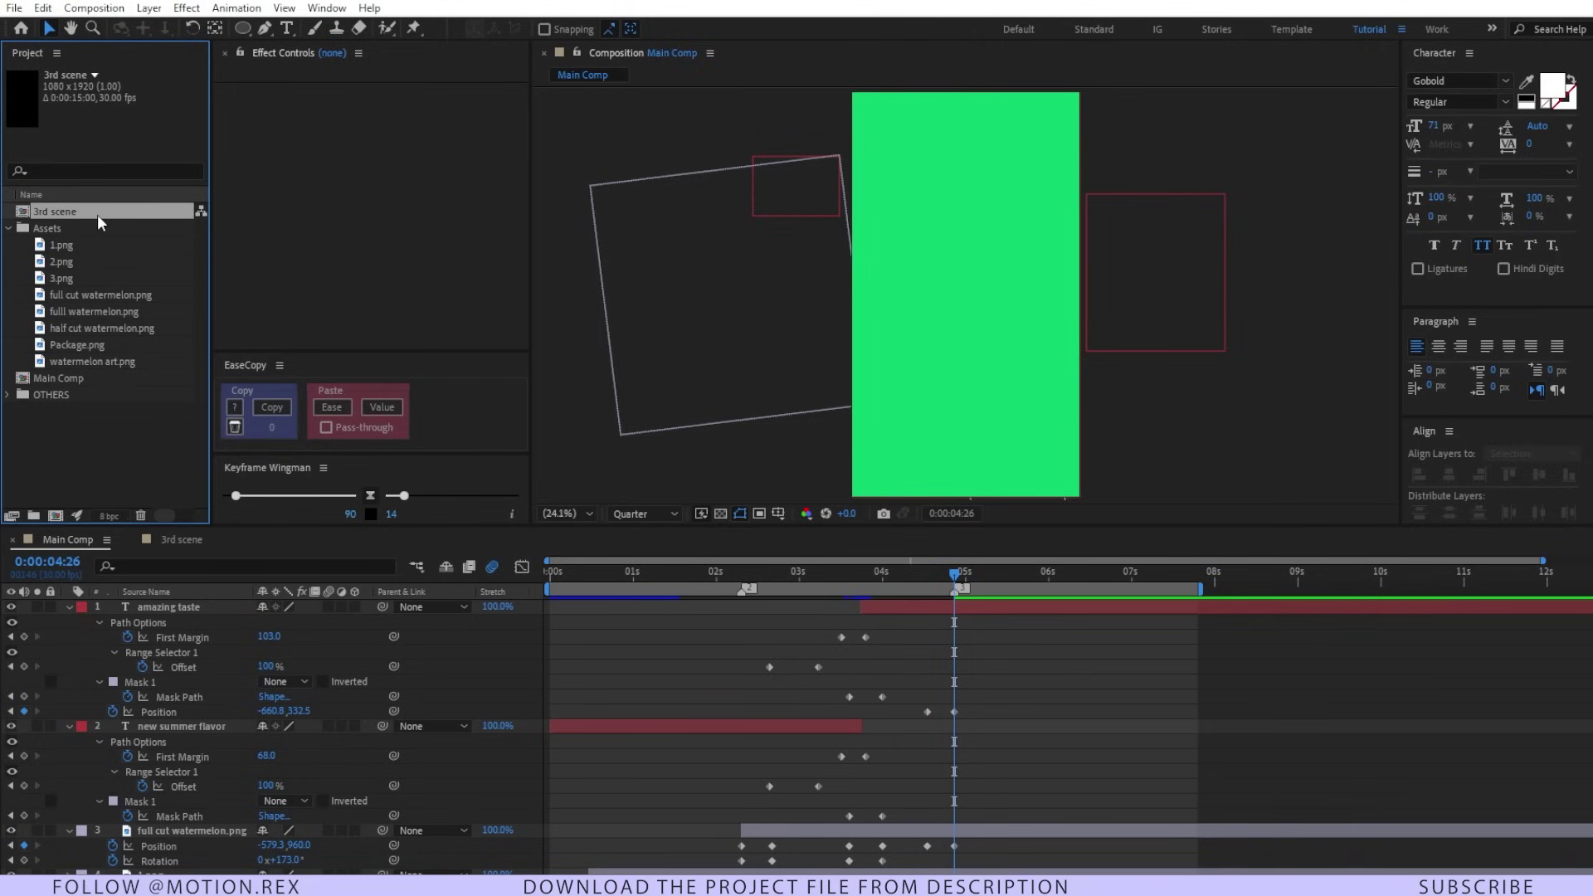
drag(97, 214, 143, 602)
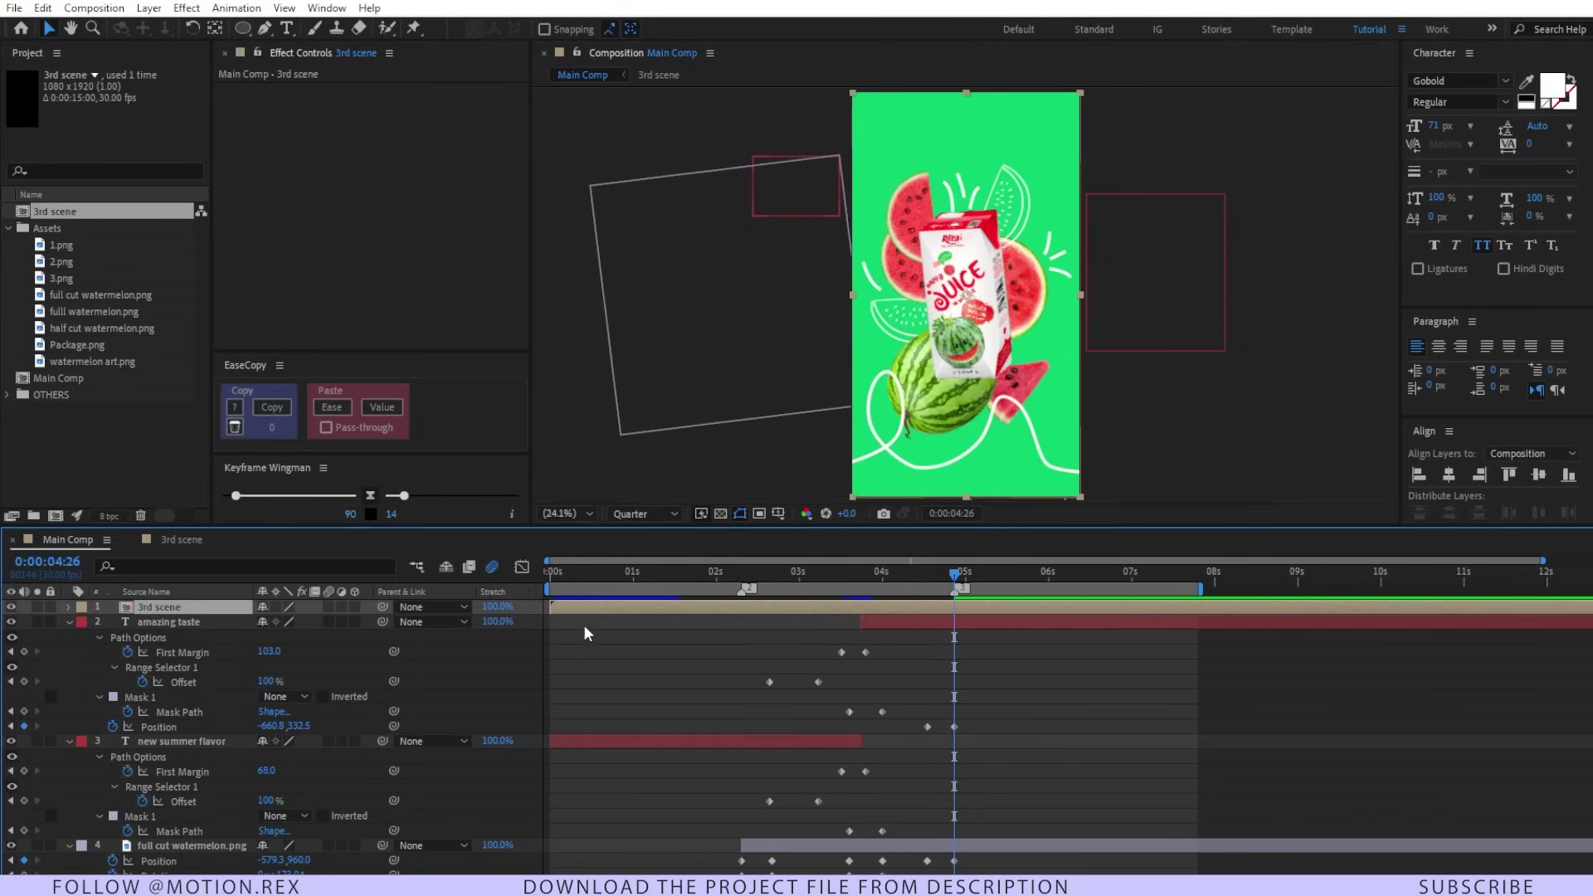
drag(579, 609, 1004, 619)
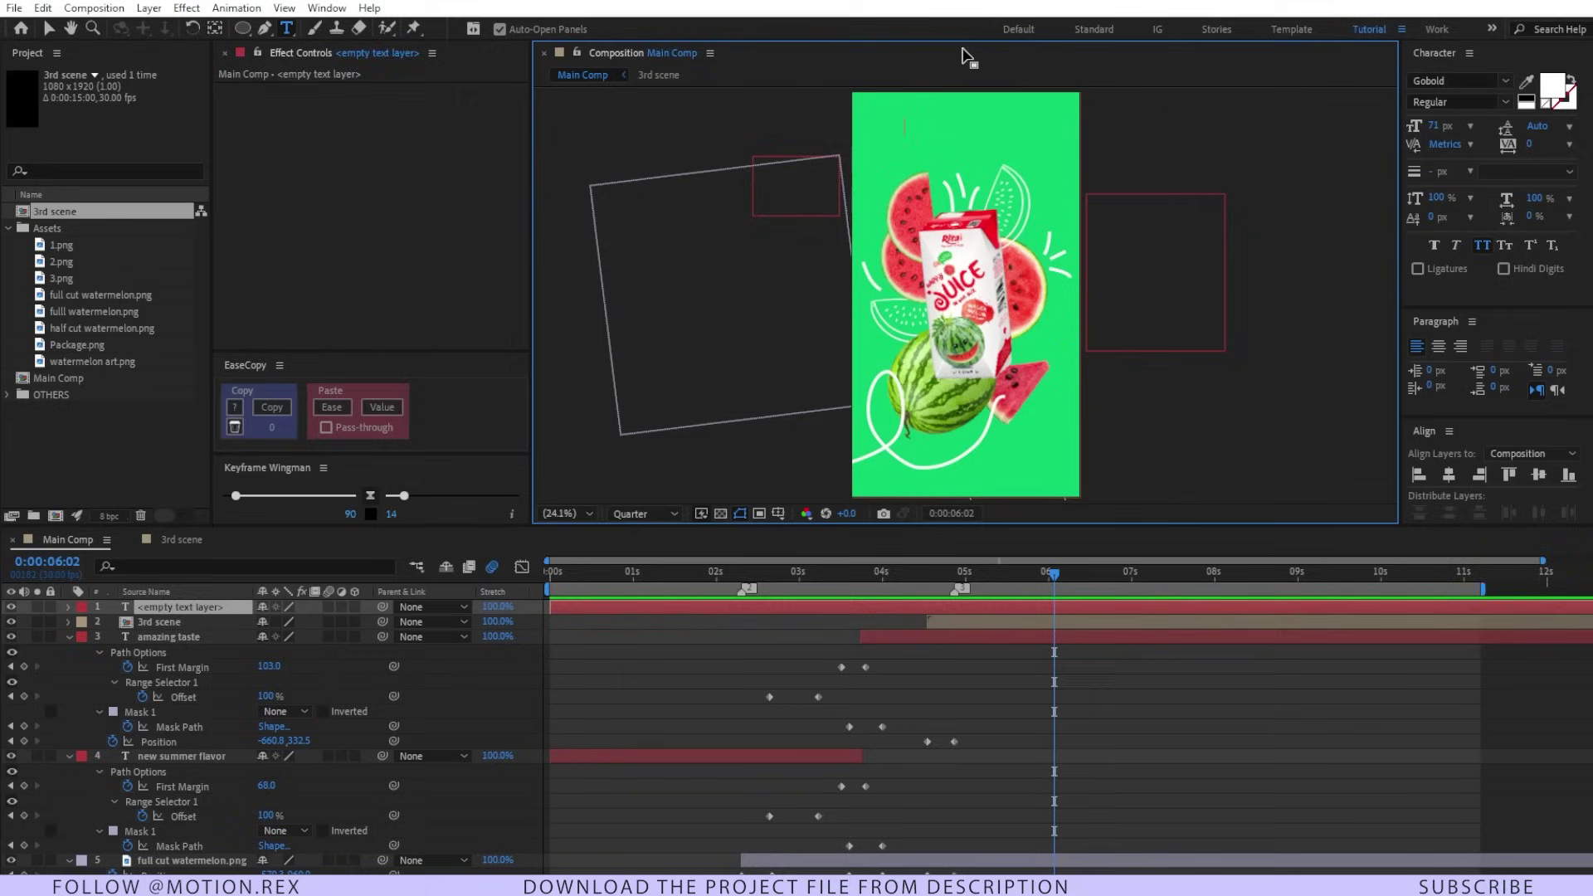
Enter the centered two-line heading "sip on fresh wateermelon juicee" above the juice package in Main Comp
text(ip)
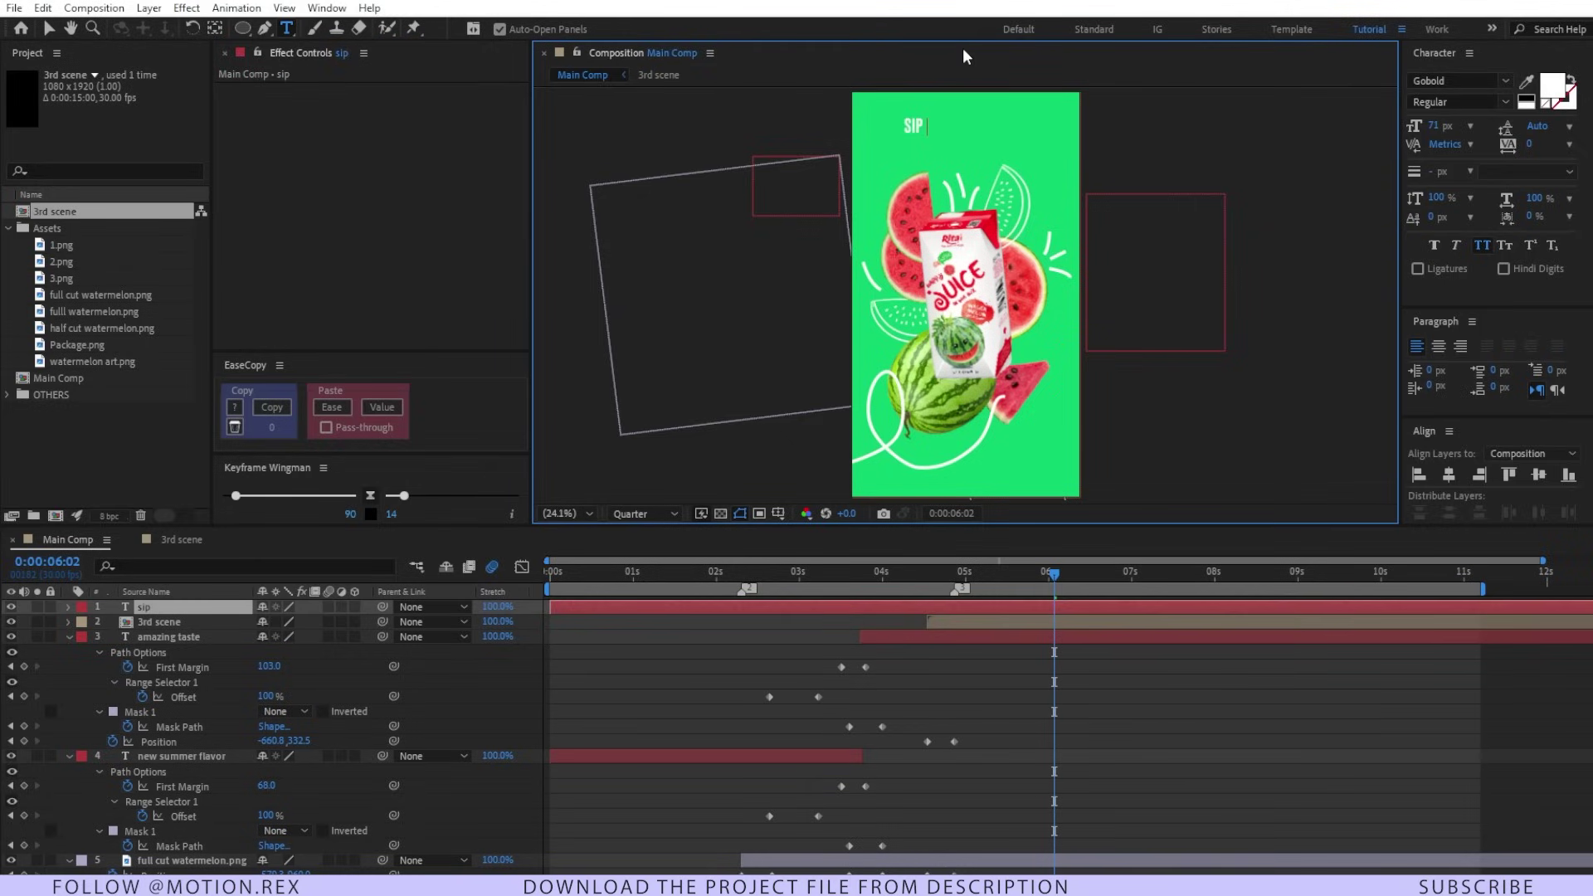
text( on)
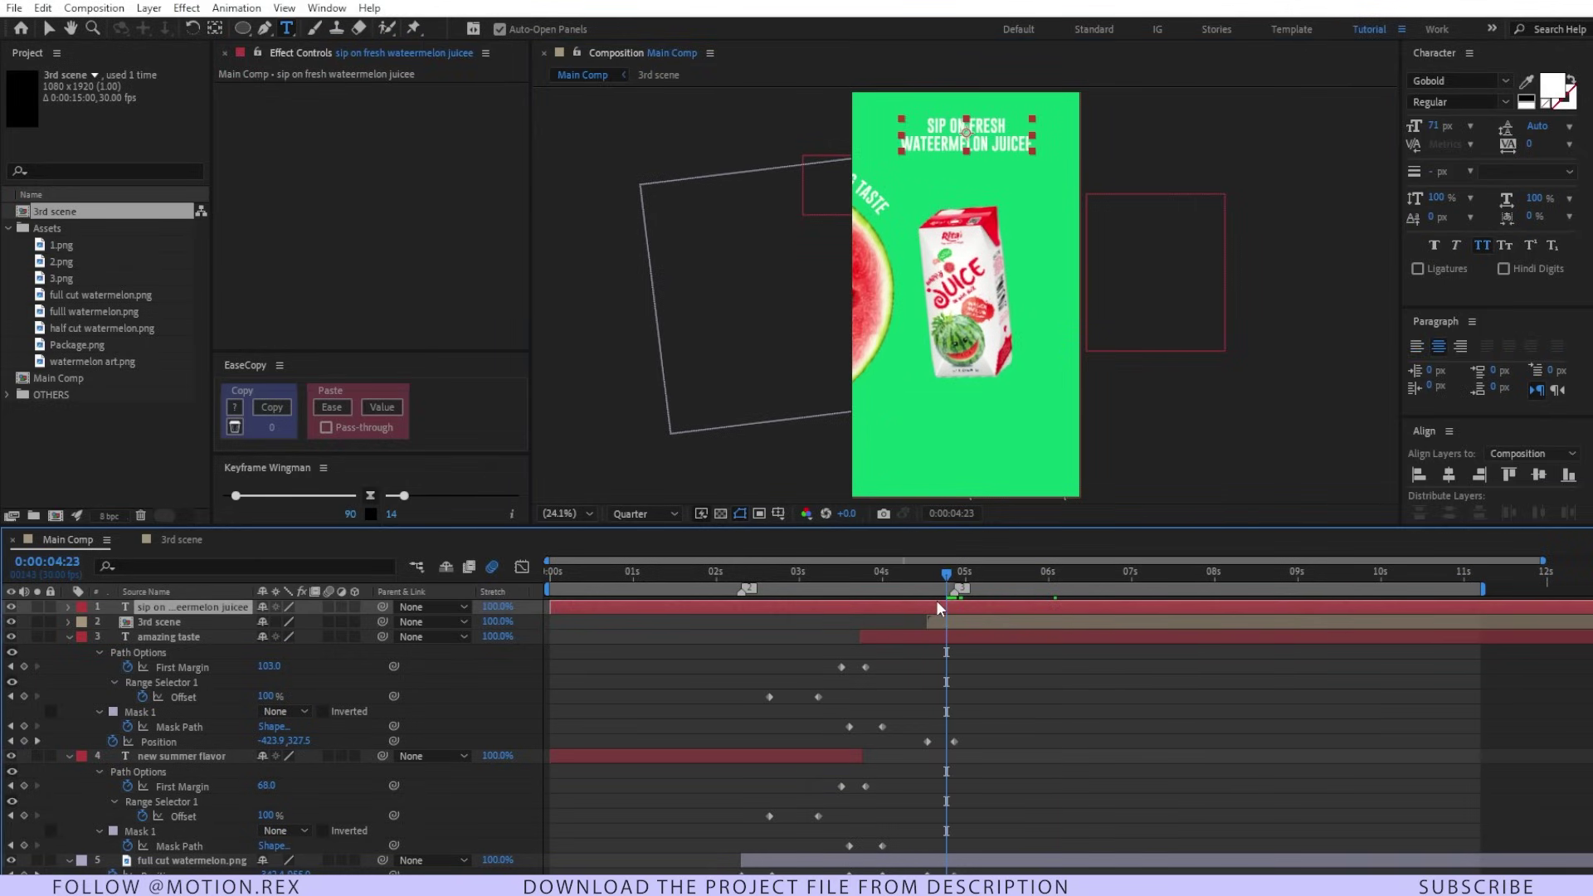
Apply the suvam 04 animation preset to the heading at 0:00:04:23 and make its layer start there
key(ctrl+space)
text(suva)
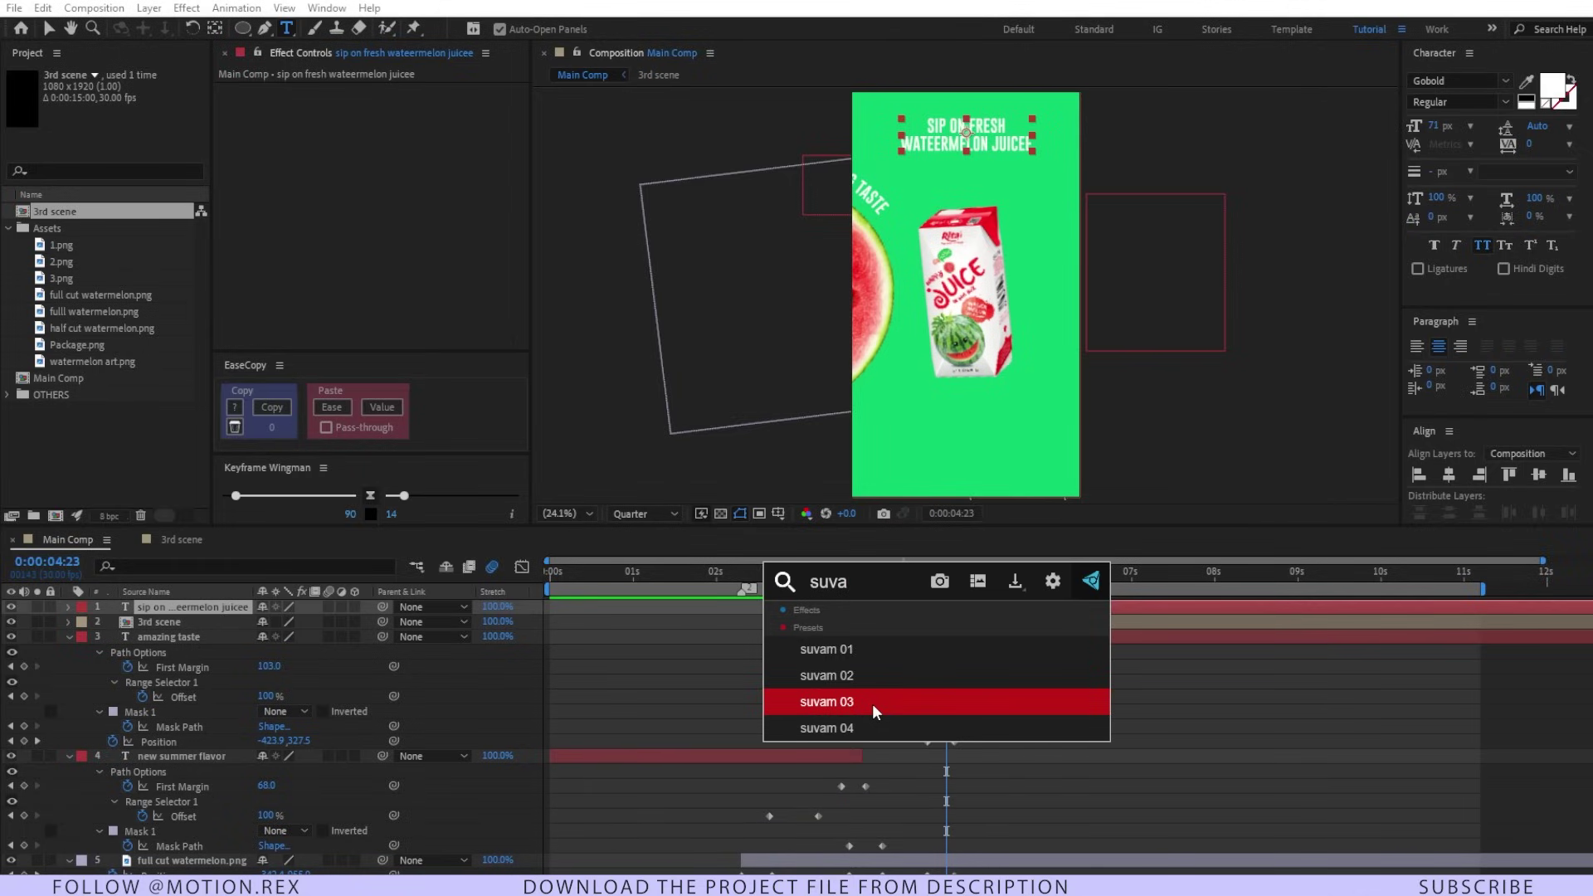
click(865, 725)
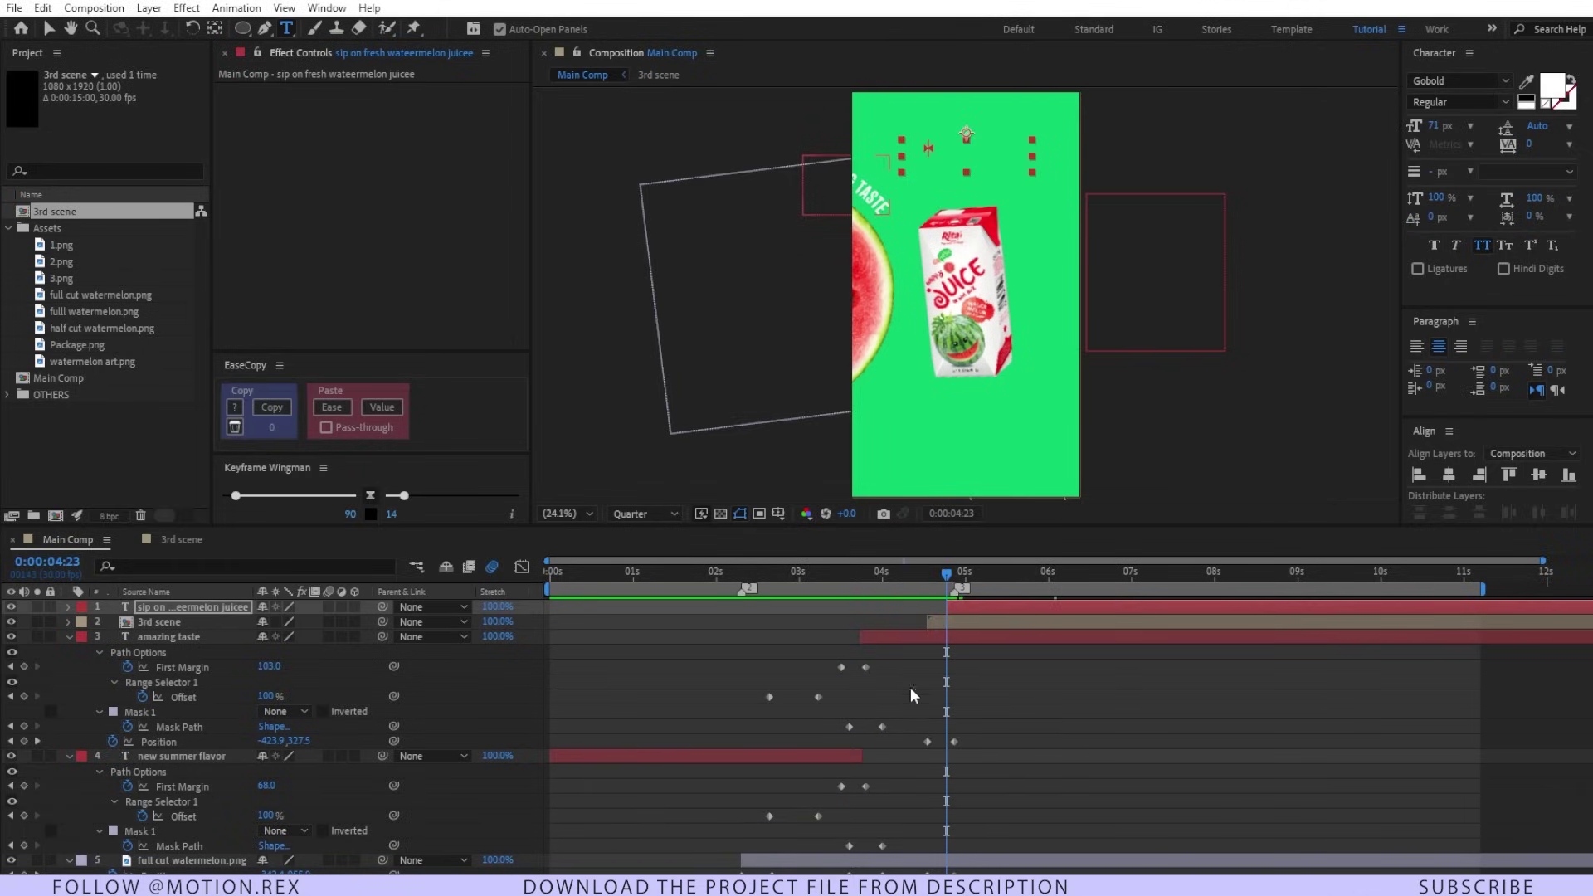
Preview the heading animation from 0:00:04:21, end the work area at 0:00:06:22, and play Main Comp
click(941, 573)
key(space)
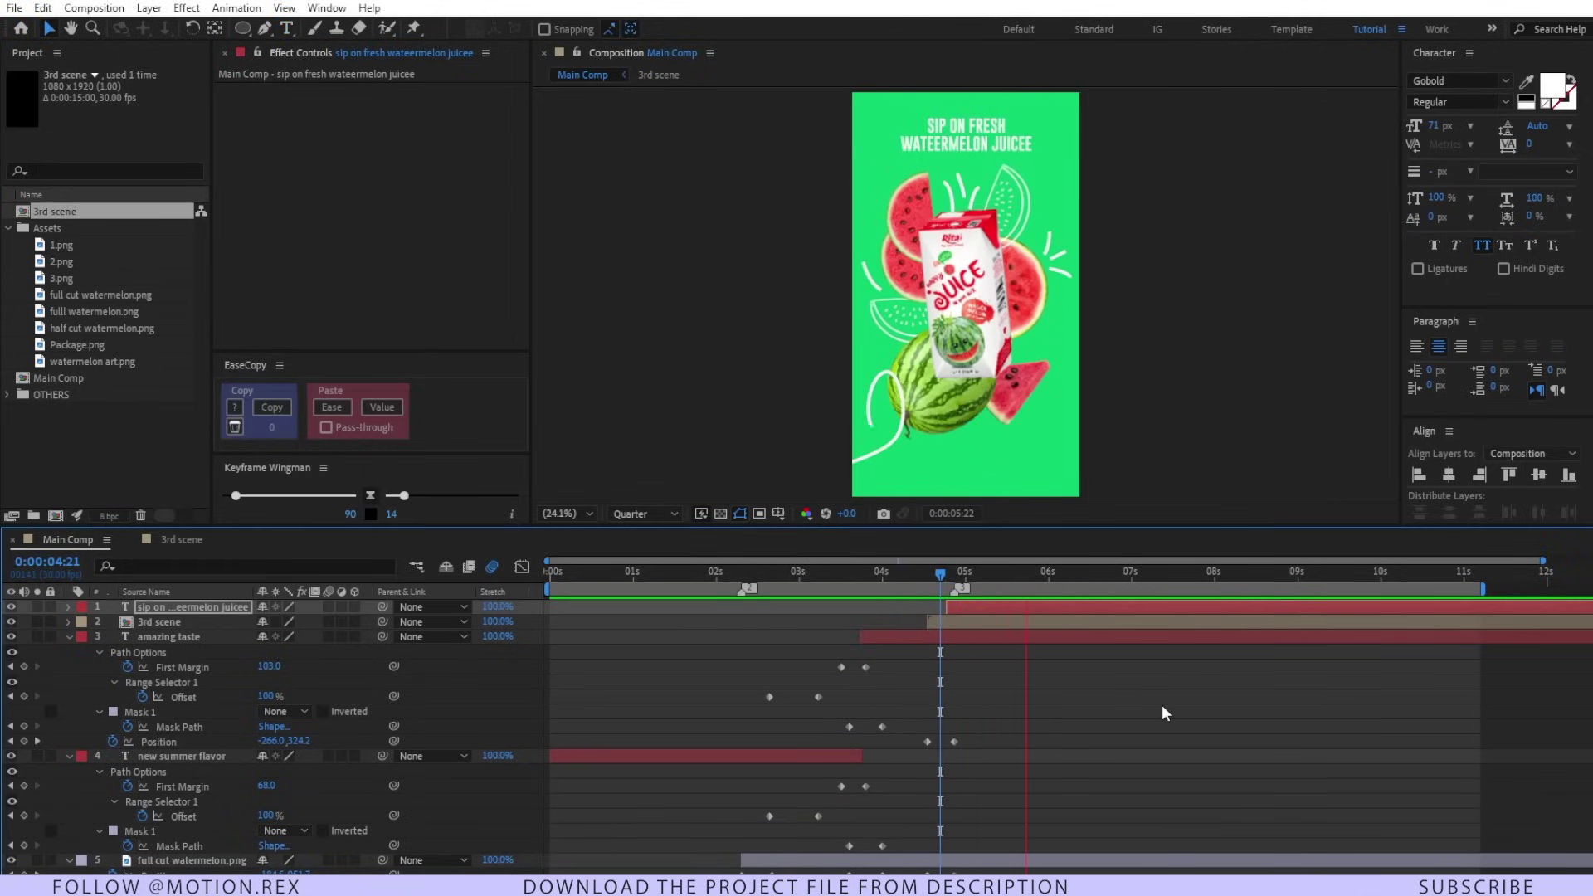
key(space)
drag(1058, 575, 974, 590)
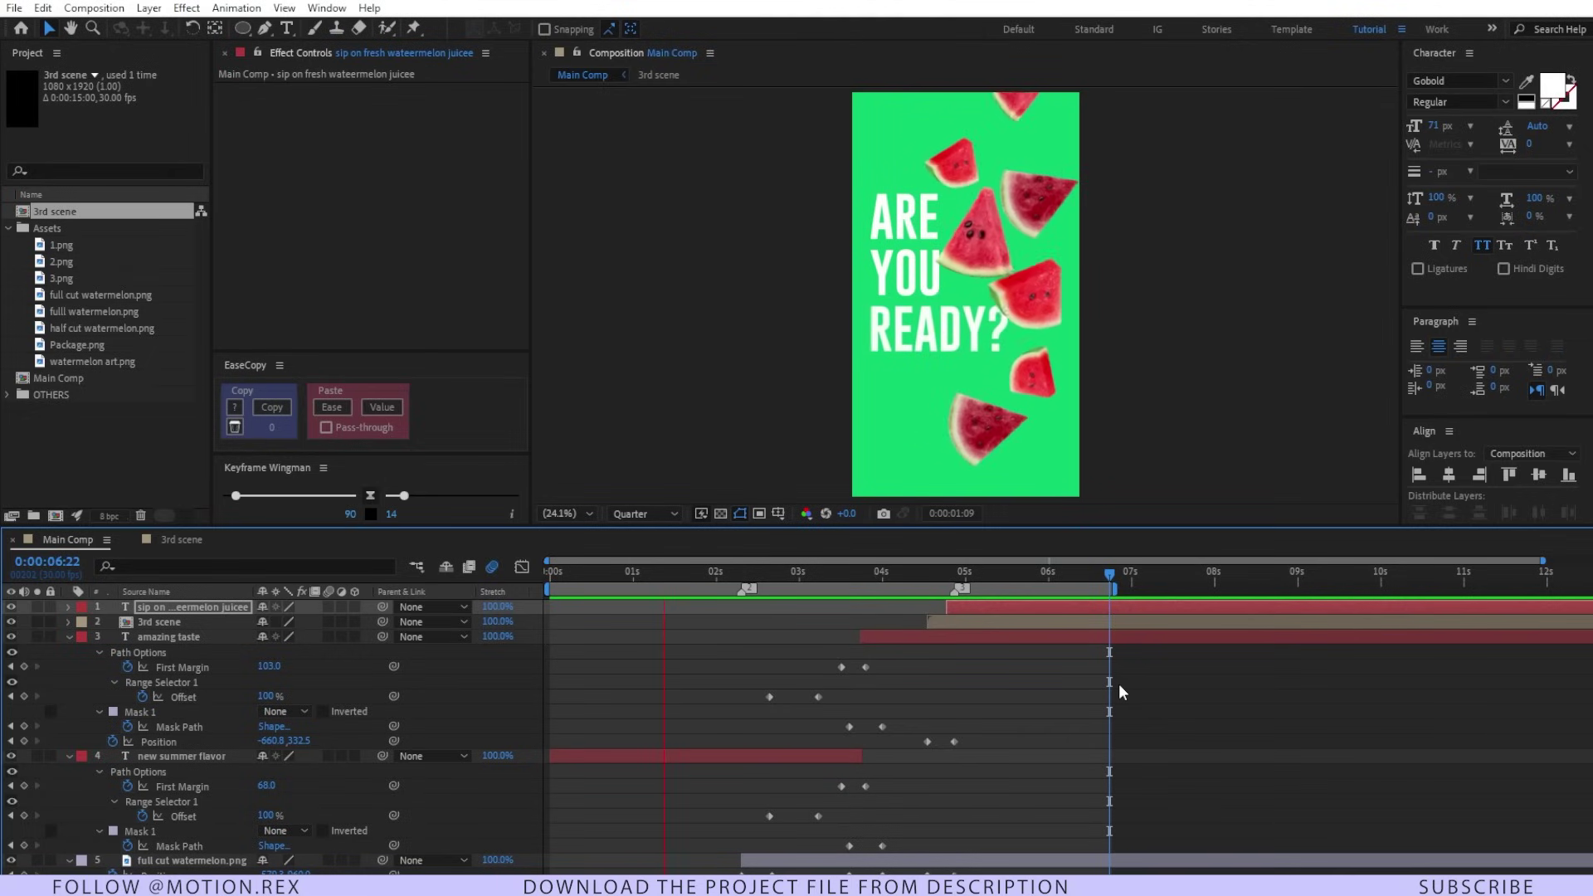